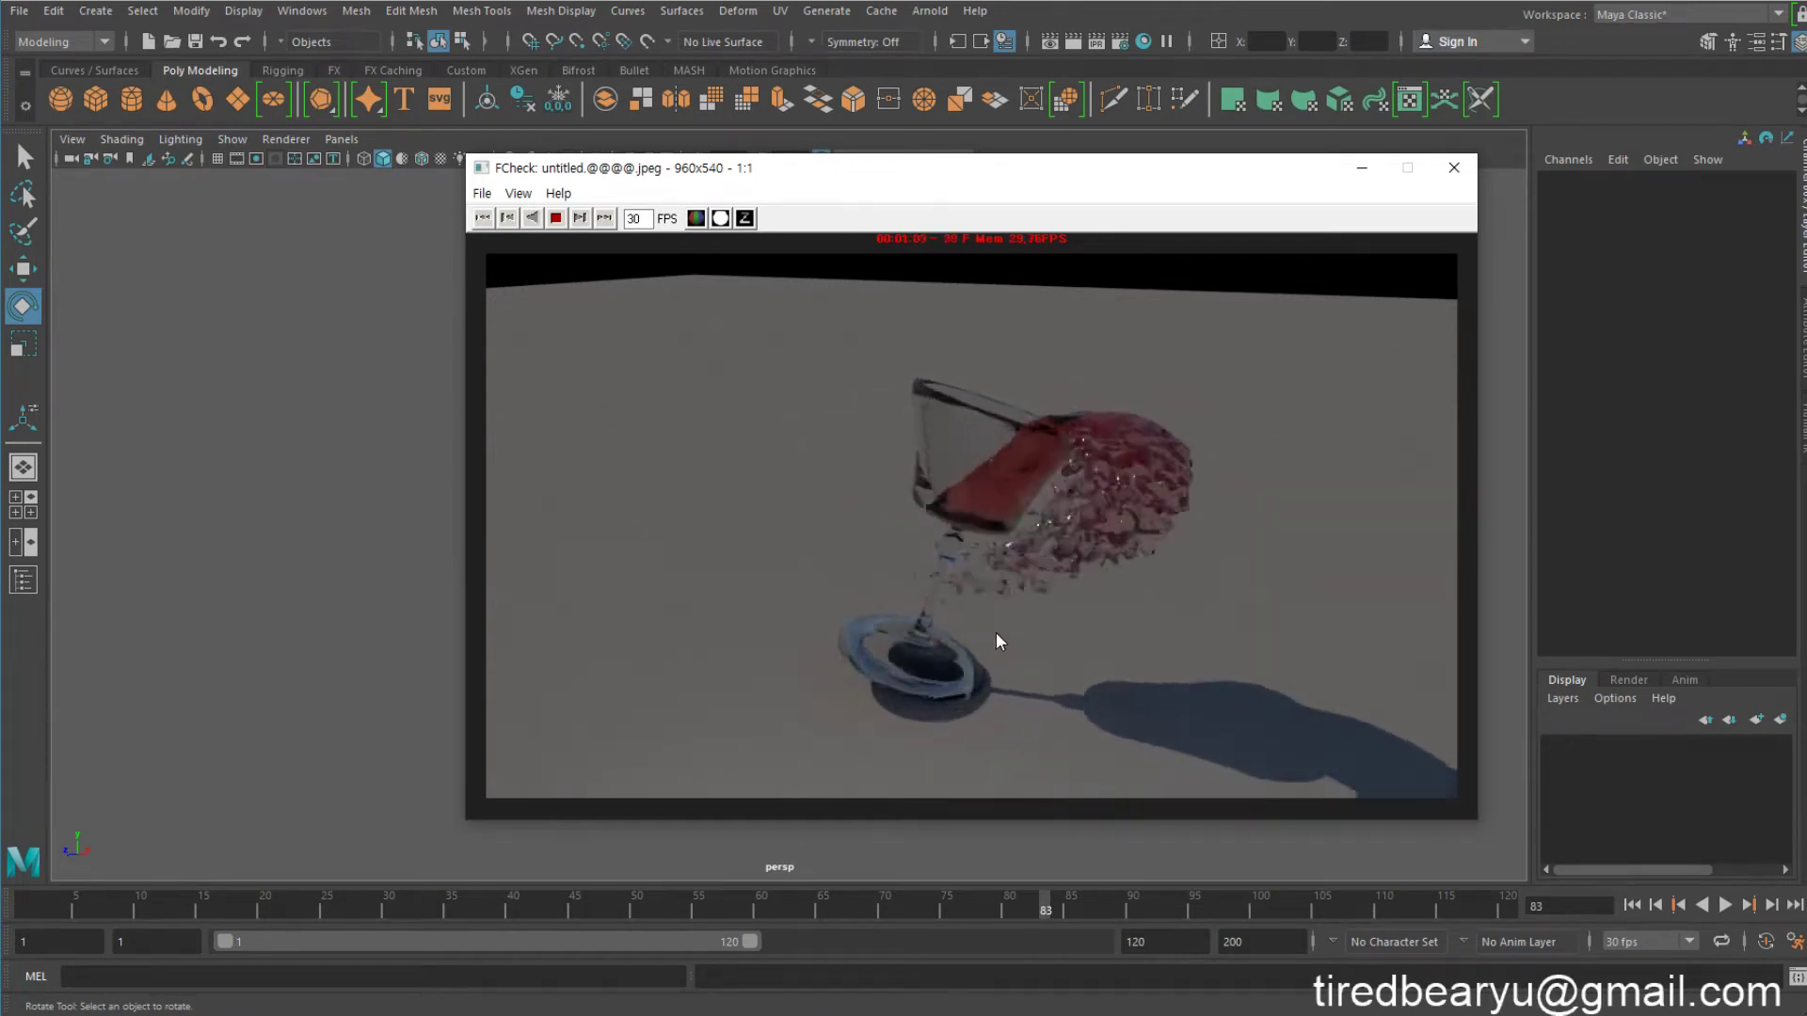
# Close the rendered image sequence playback and switch to the four-view layout
pyautogui.click(1455, 169)
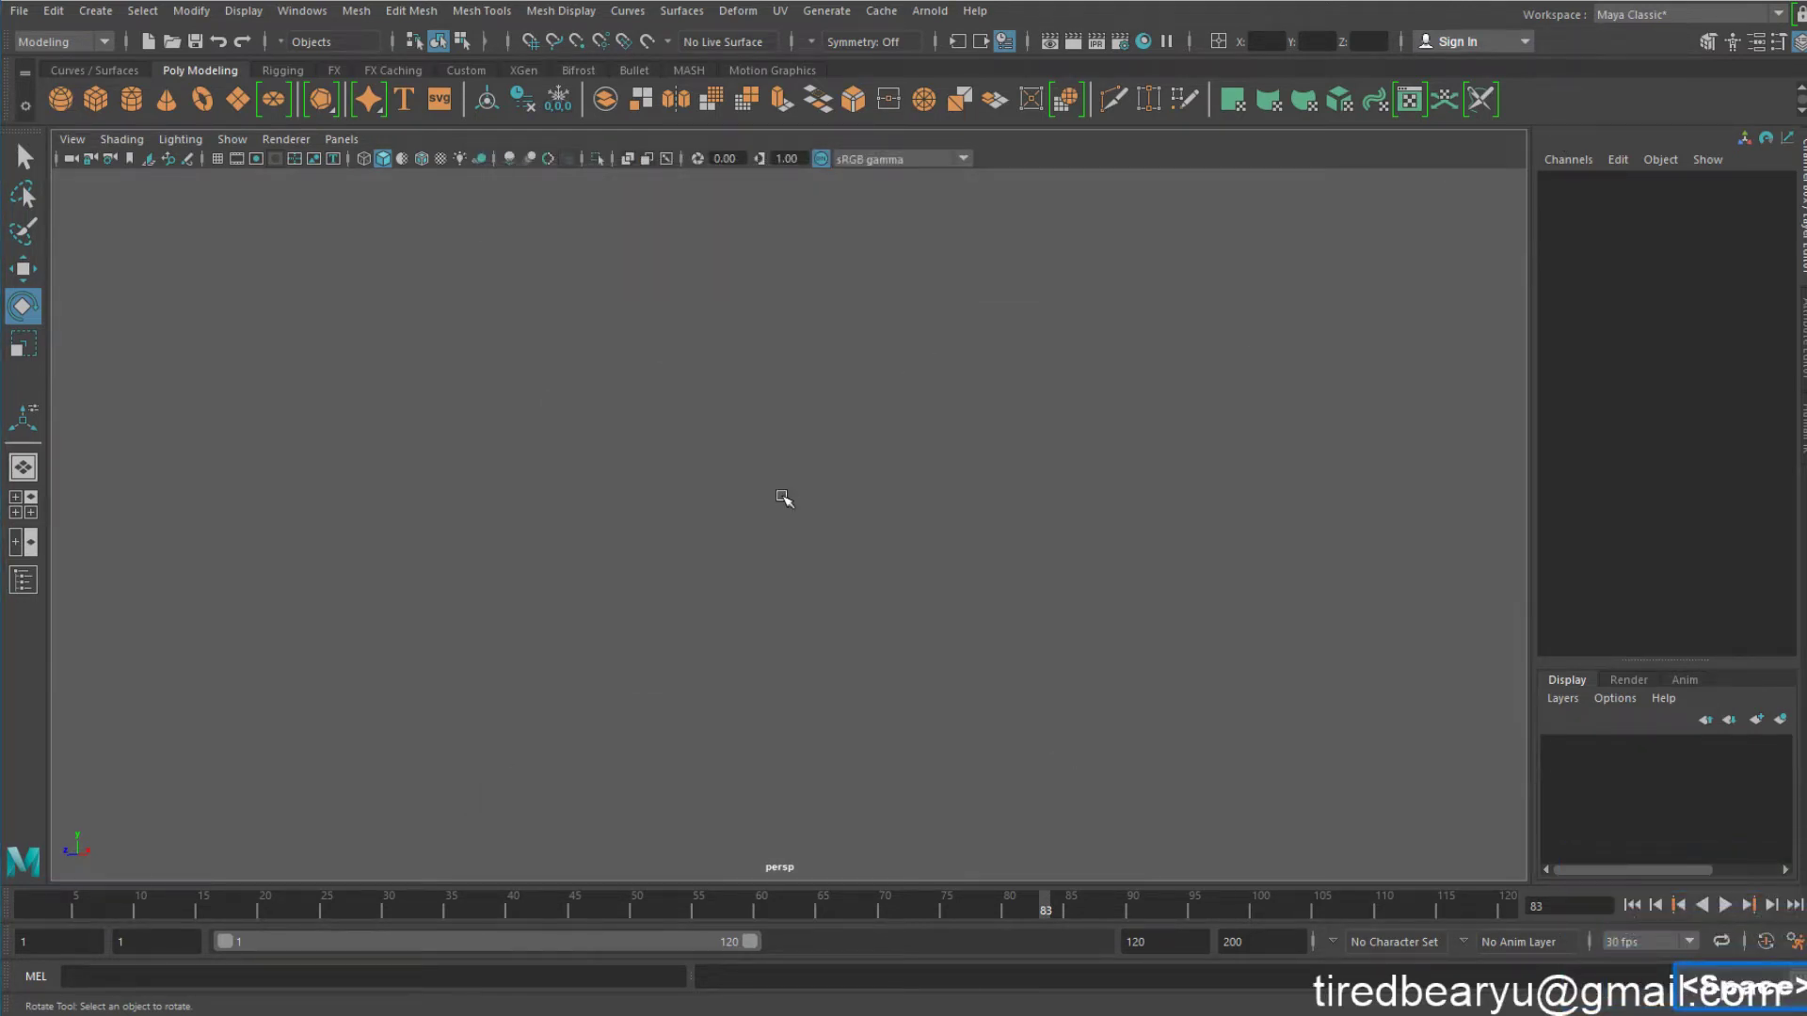
pyautogui.press('space')
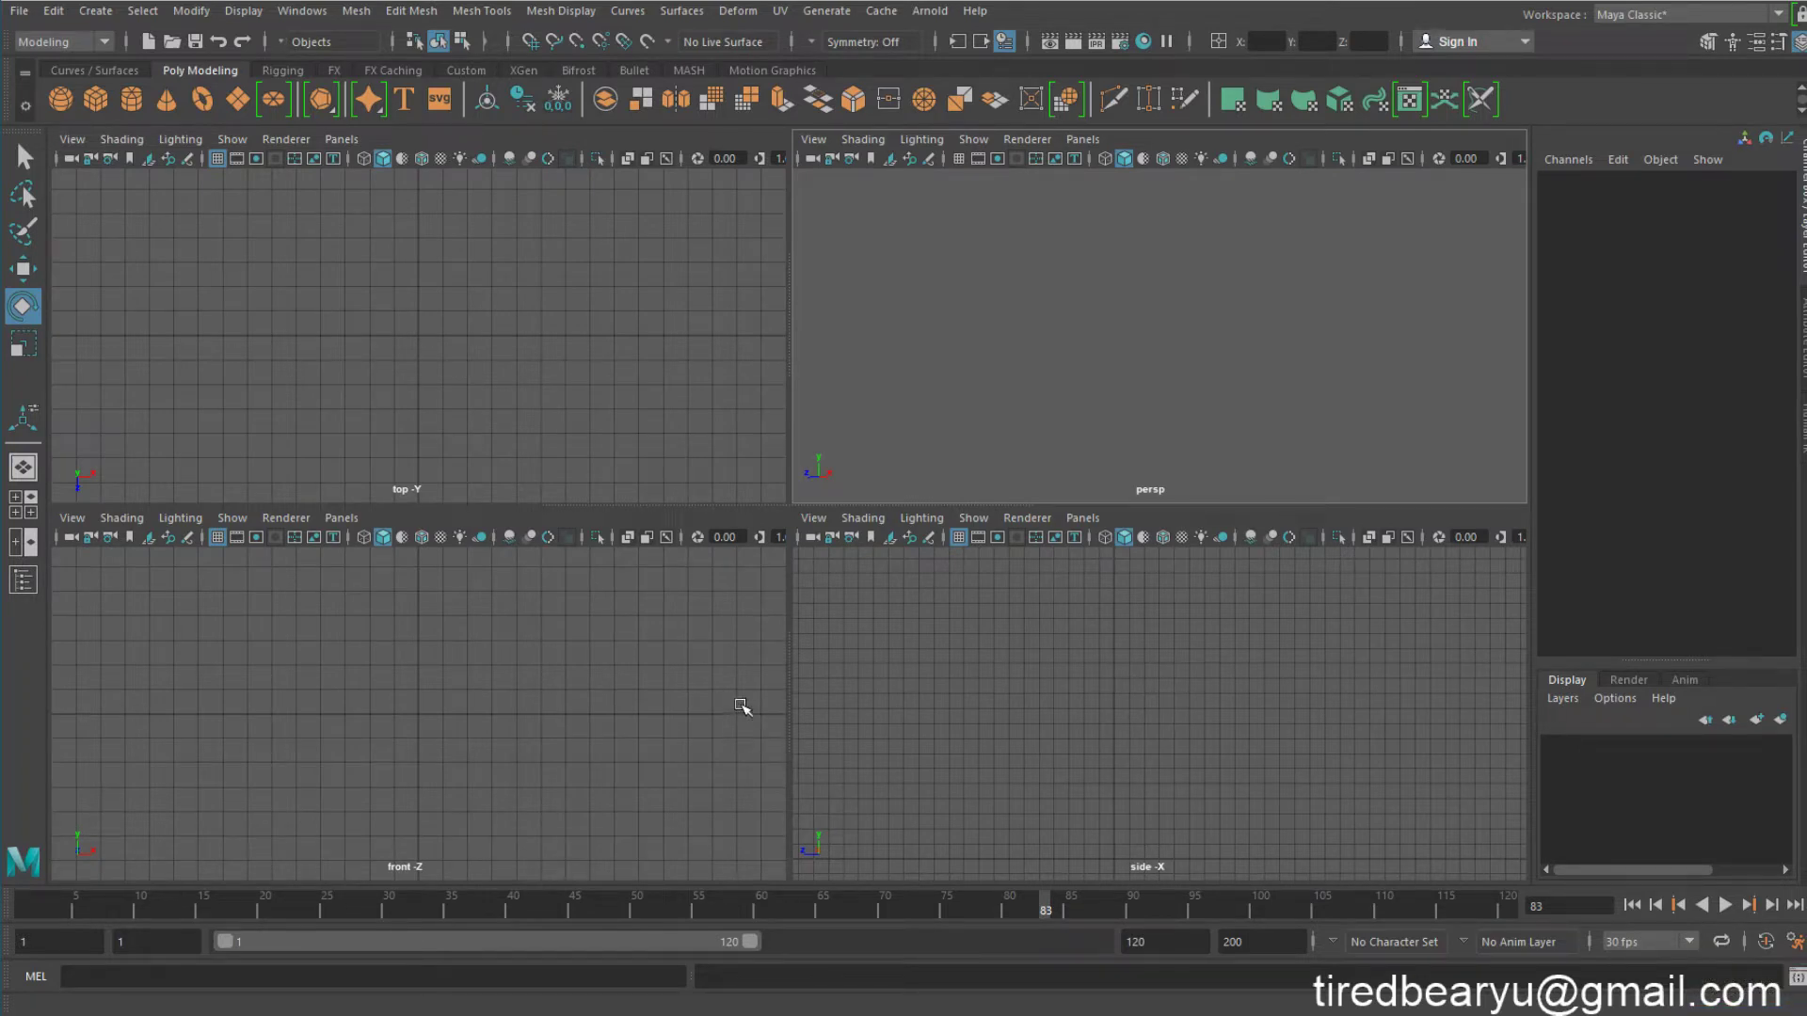
pyautogui.keyDown('alt'); pyautogui.moveTo(569, 657); pyautogui.dragTo(557, 767, button='middle'); pyautogui.keyUp('alt')
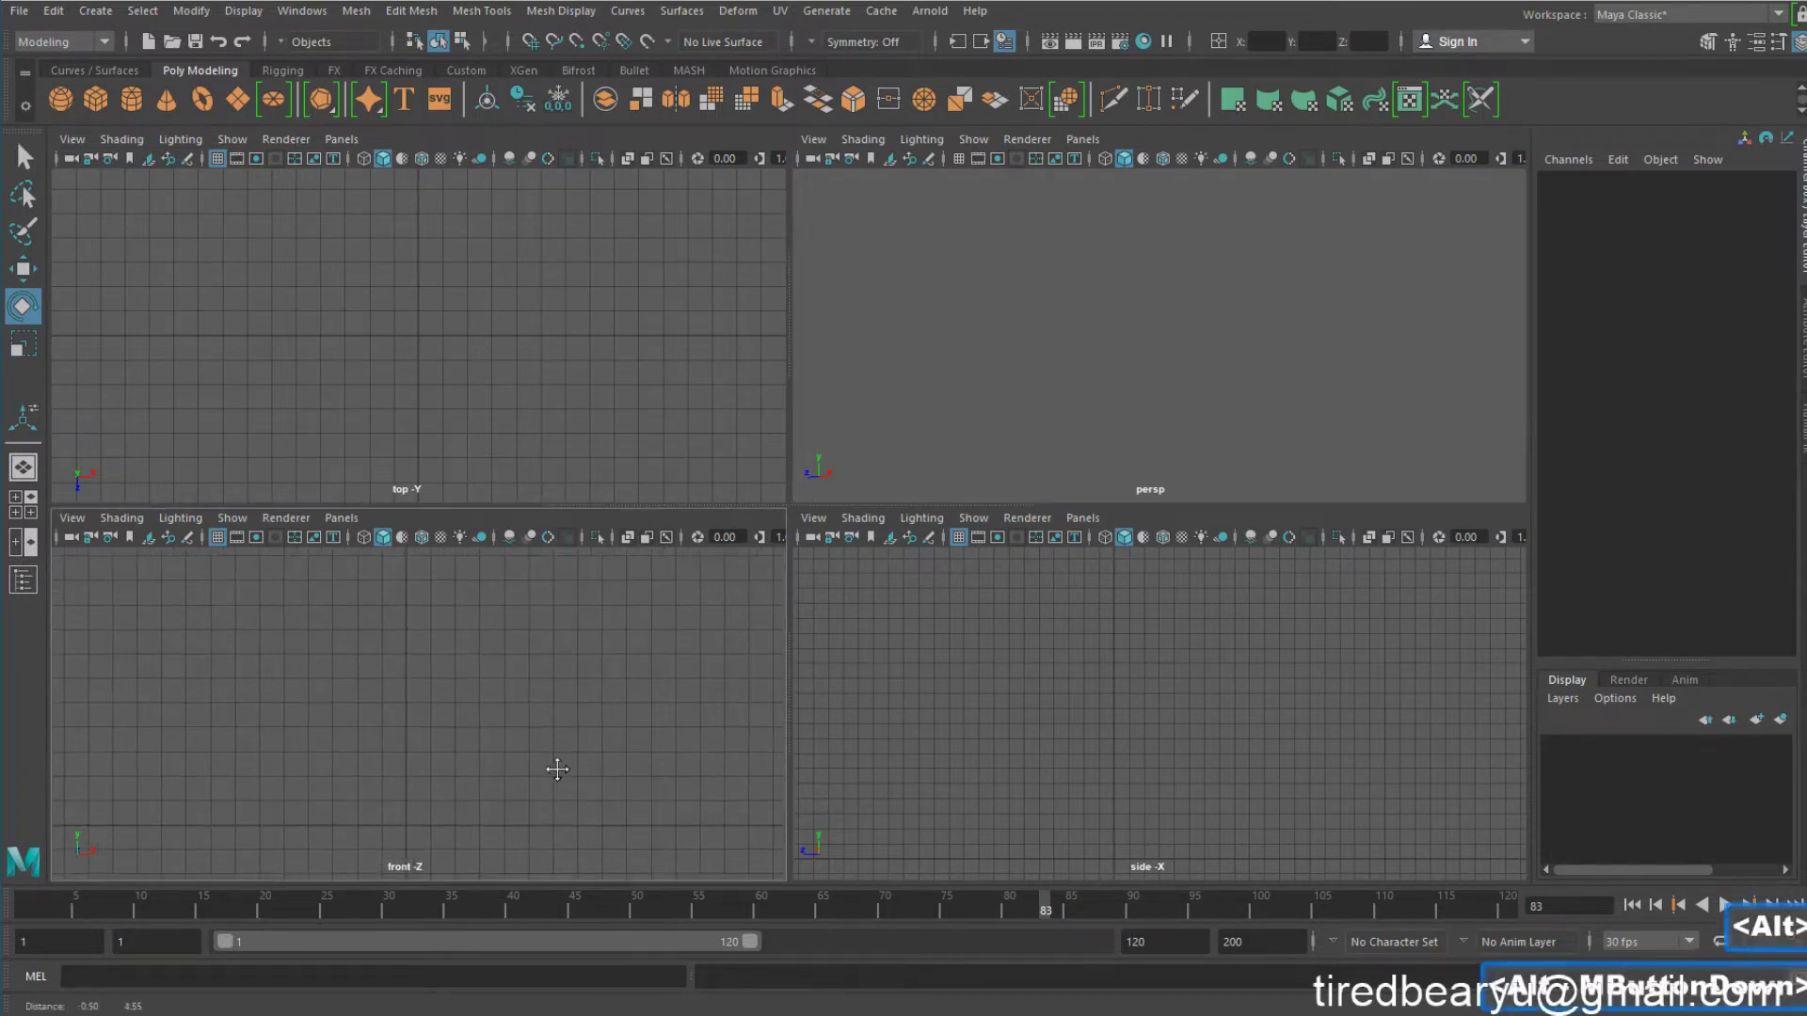
# Activate the CV Curve Tool and maximize the side view for drawing the glass profile
pyautogui.click(681, 10)
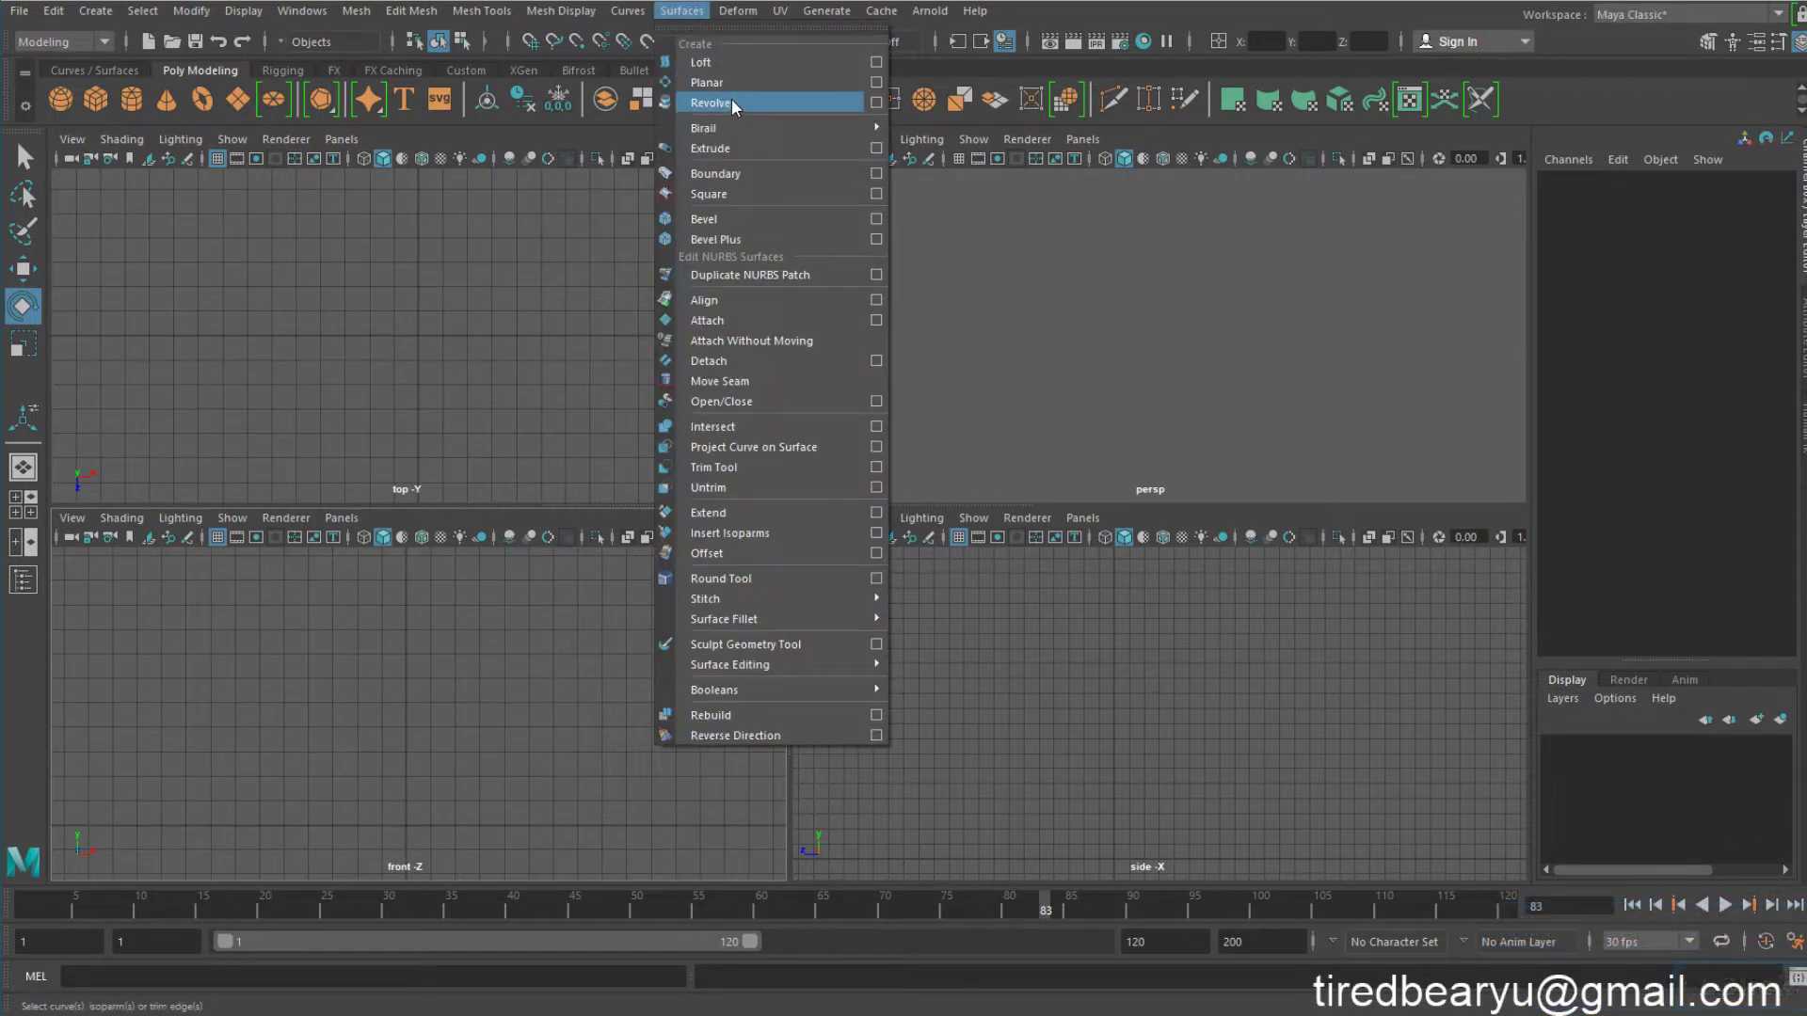
pyautogui.click(143, 11)
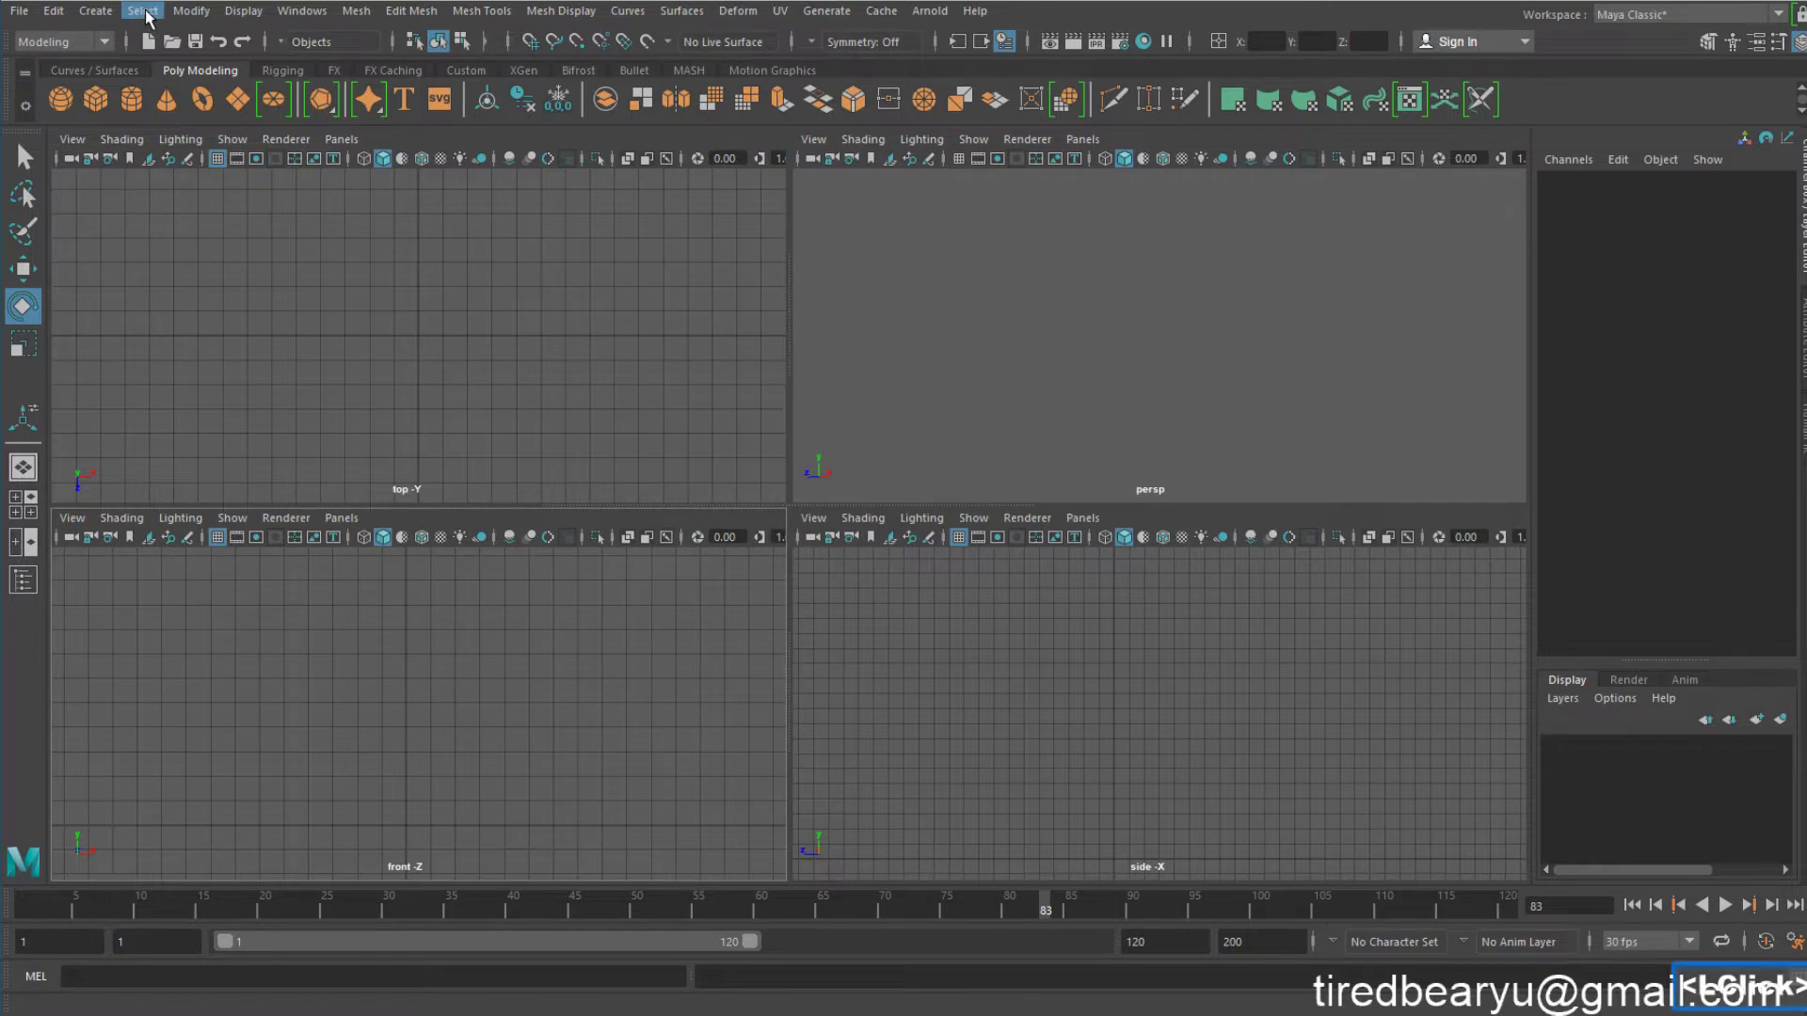
pyautogui.click(136, 15)
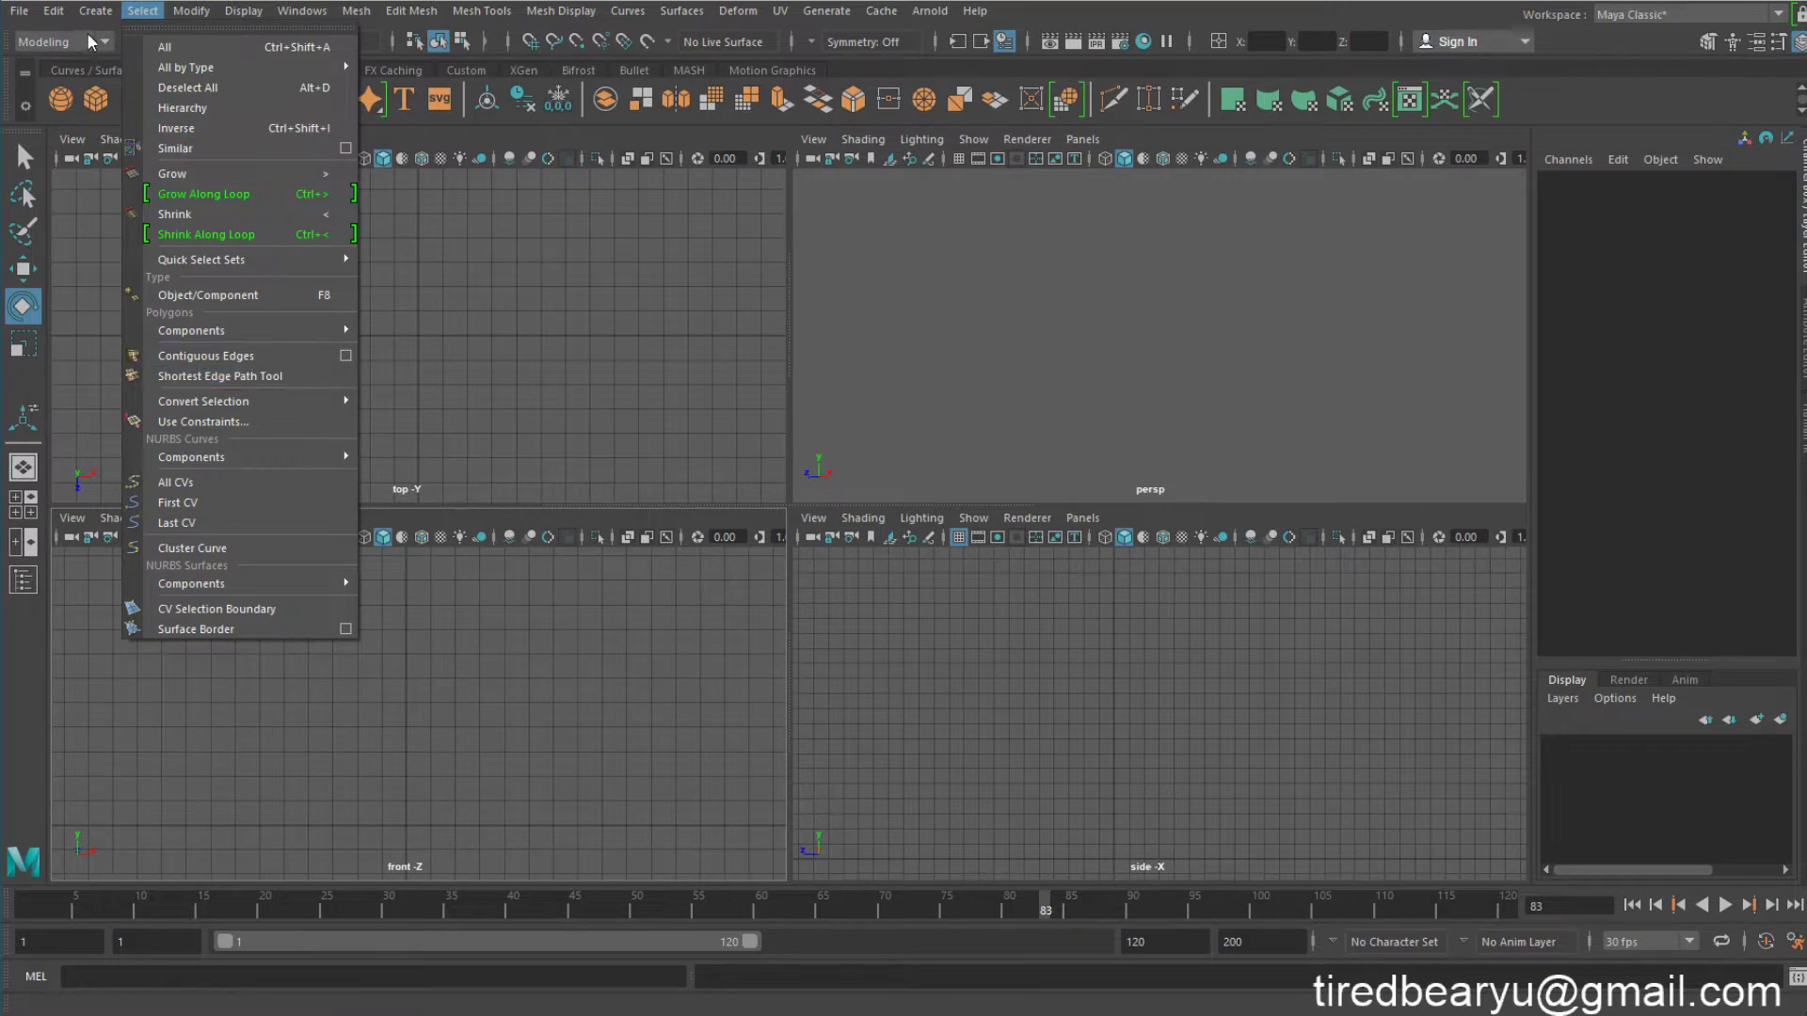
pyautogui.moveTo(95, 10)
pyautogui.moveTo(158, 162)
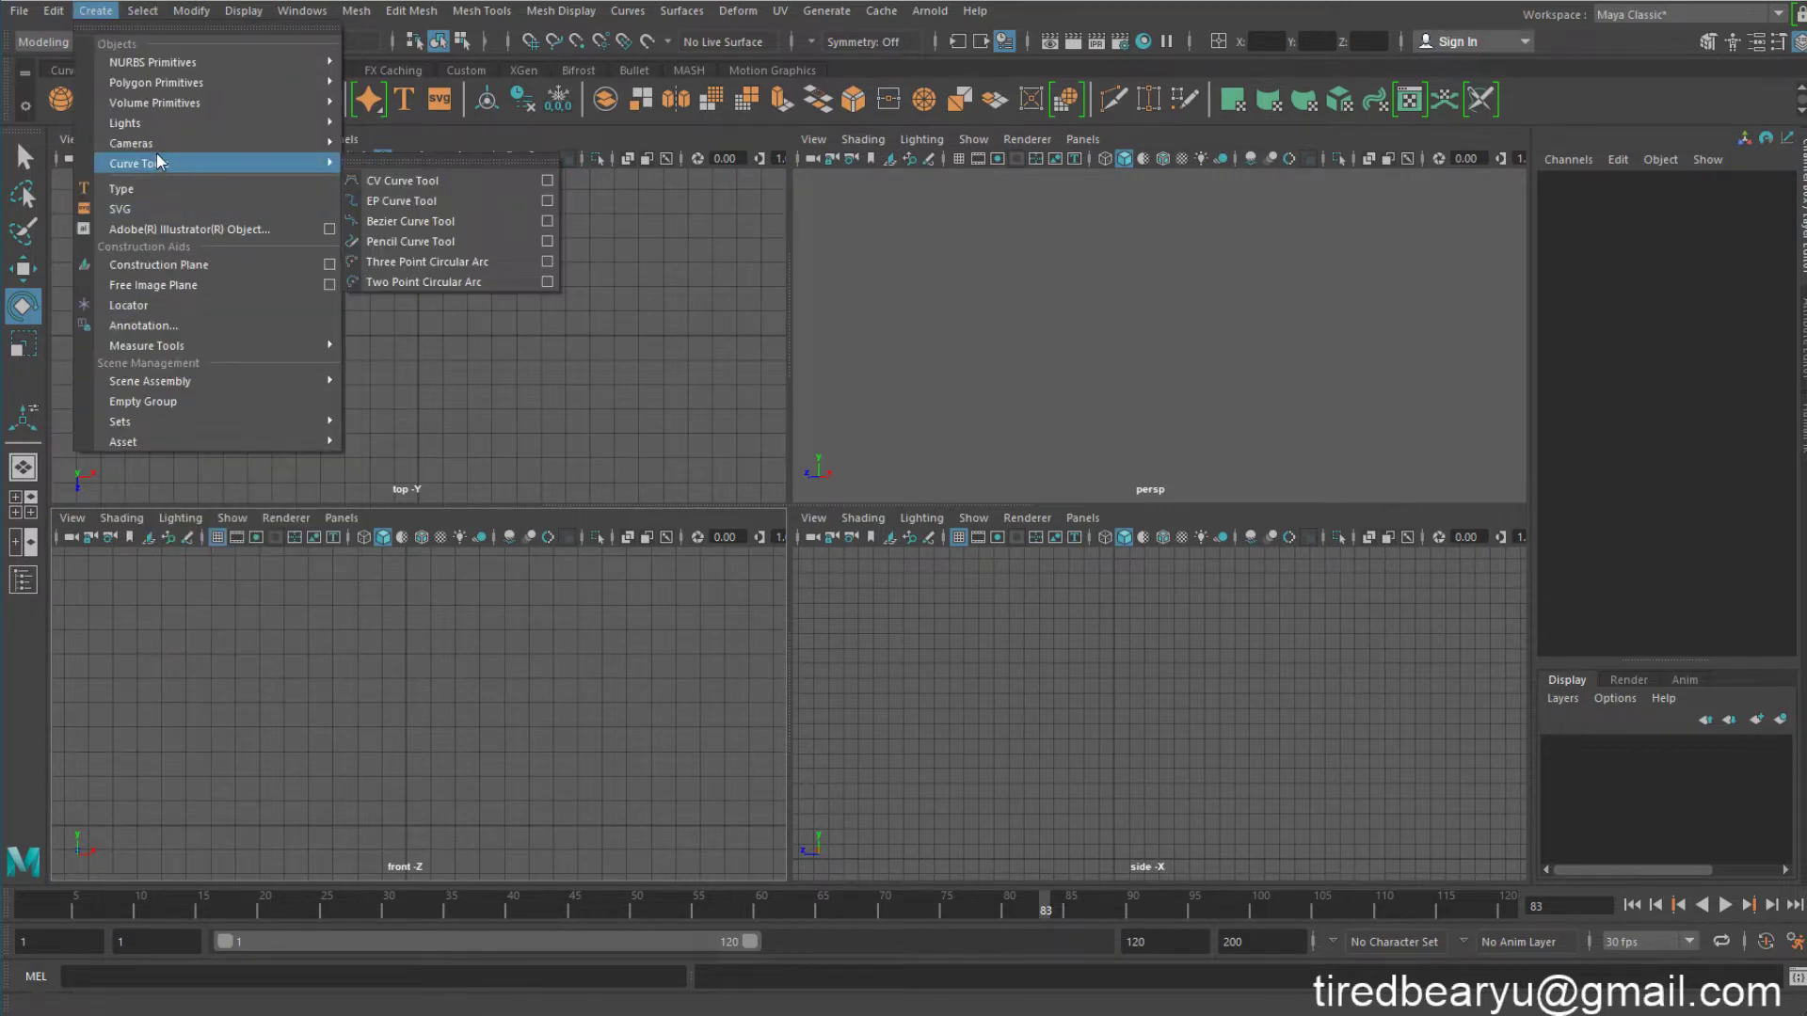
pyautogui.click(436, 179)
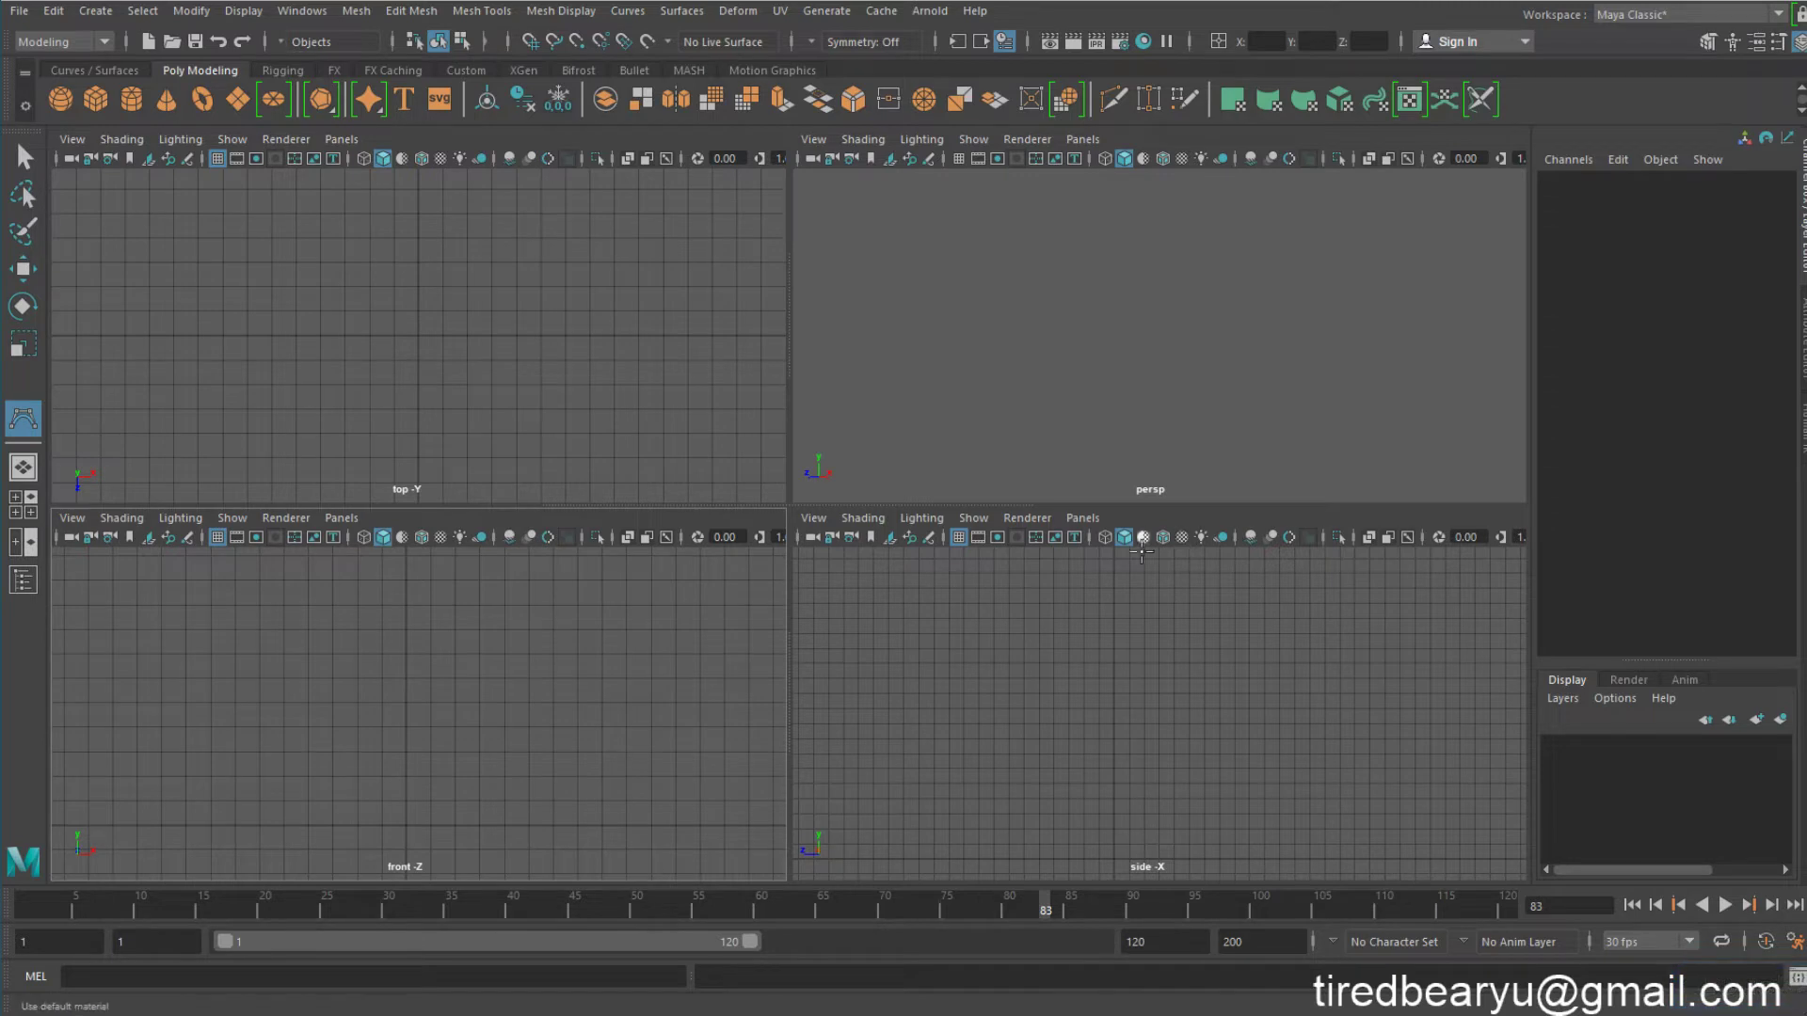
pyautogui.keyDown('alt'); pyautogui.moveTo(1213, 674); pyautogui.dragTo(1217, 676, button='middle'); pyautogui.keyUp('alt')
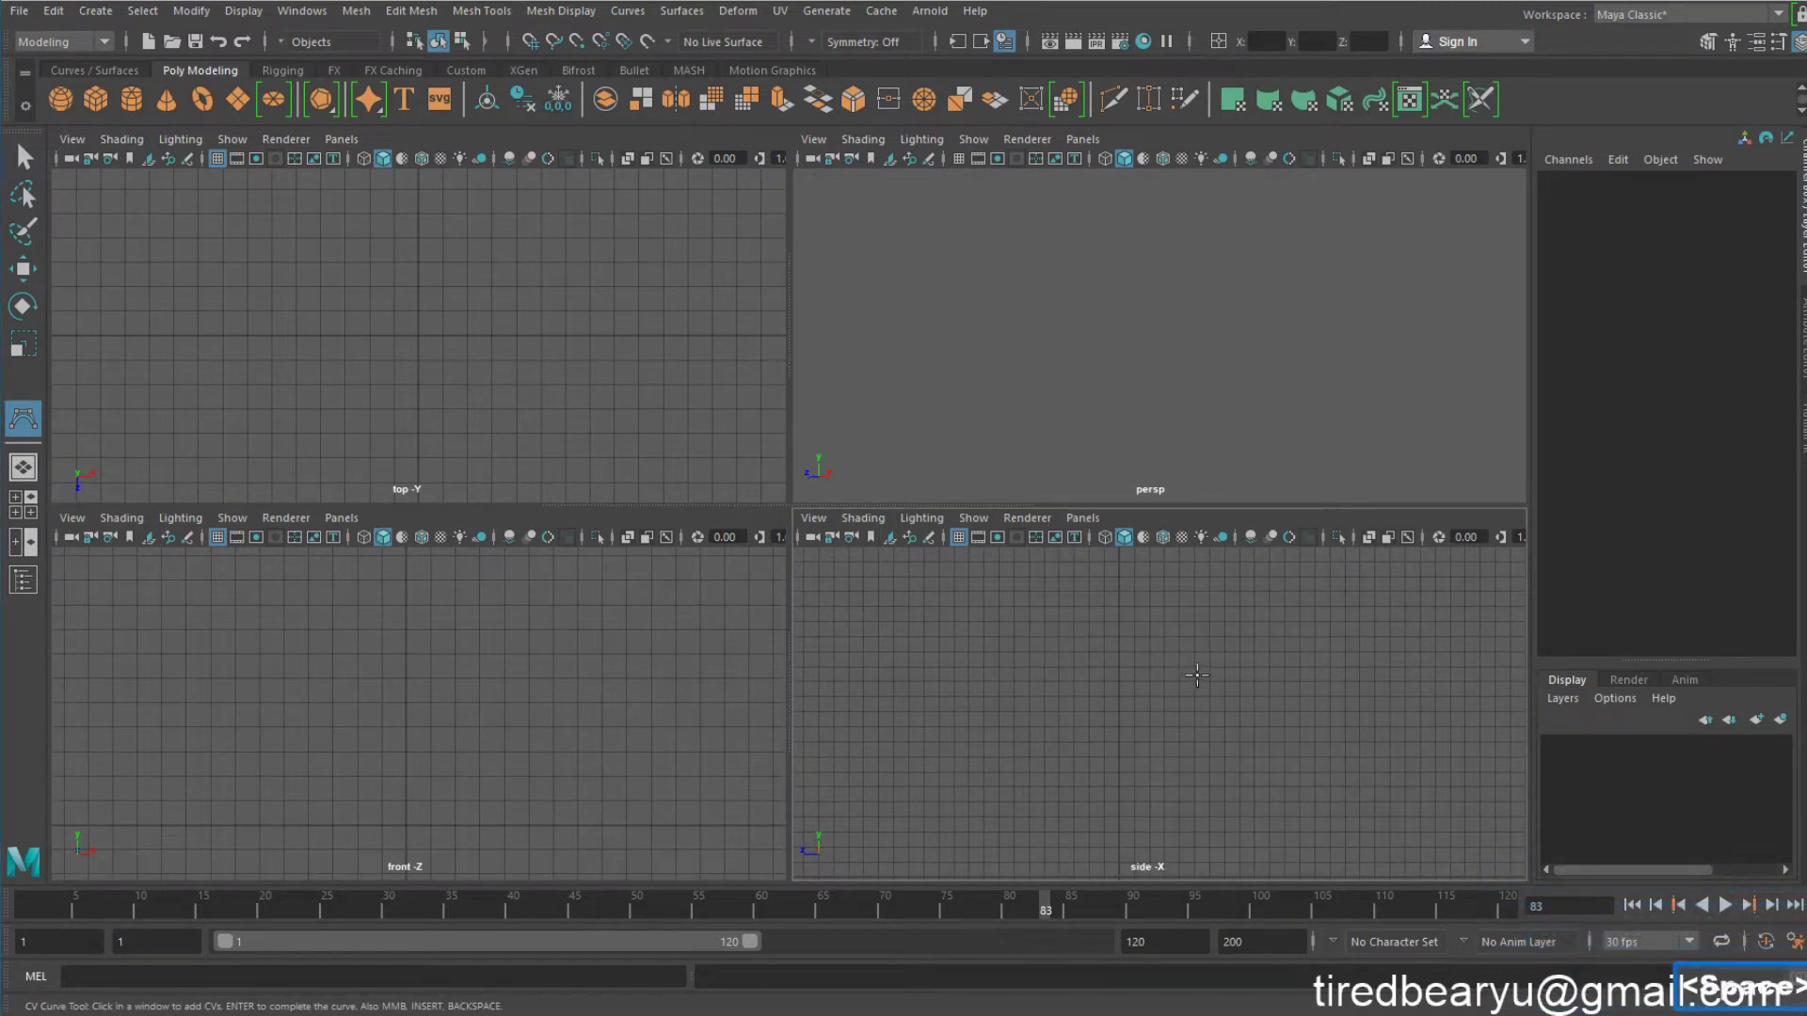
pyautogui.press('space')
pyautogui.press('space')
pyautogui.press('space')
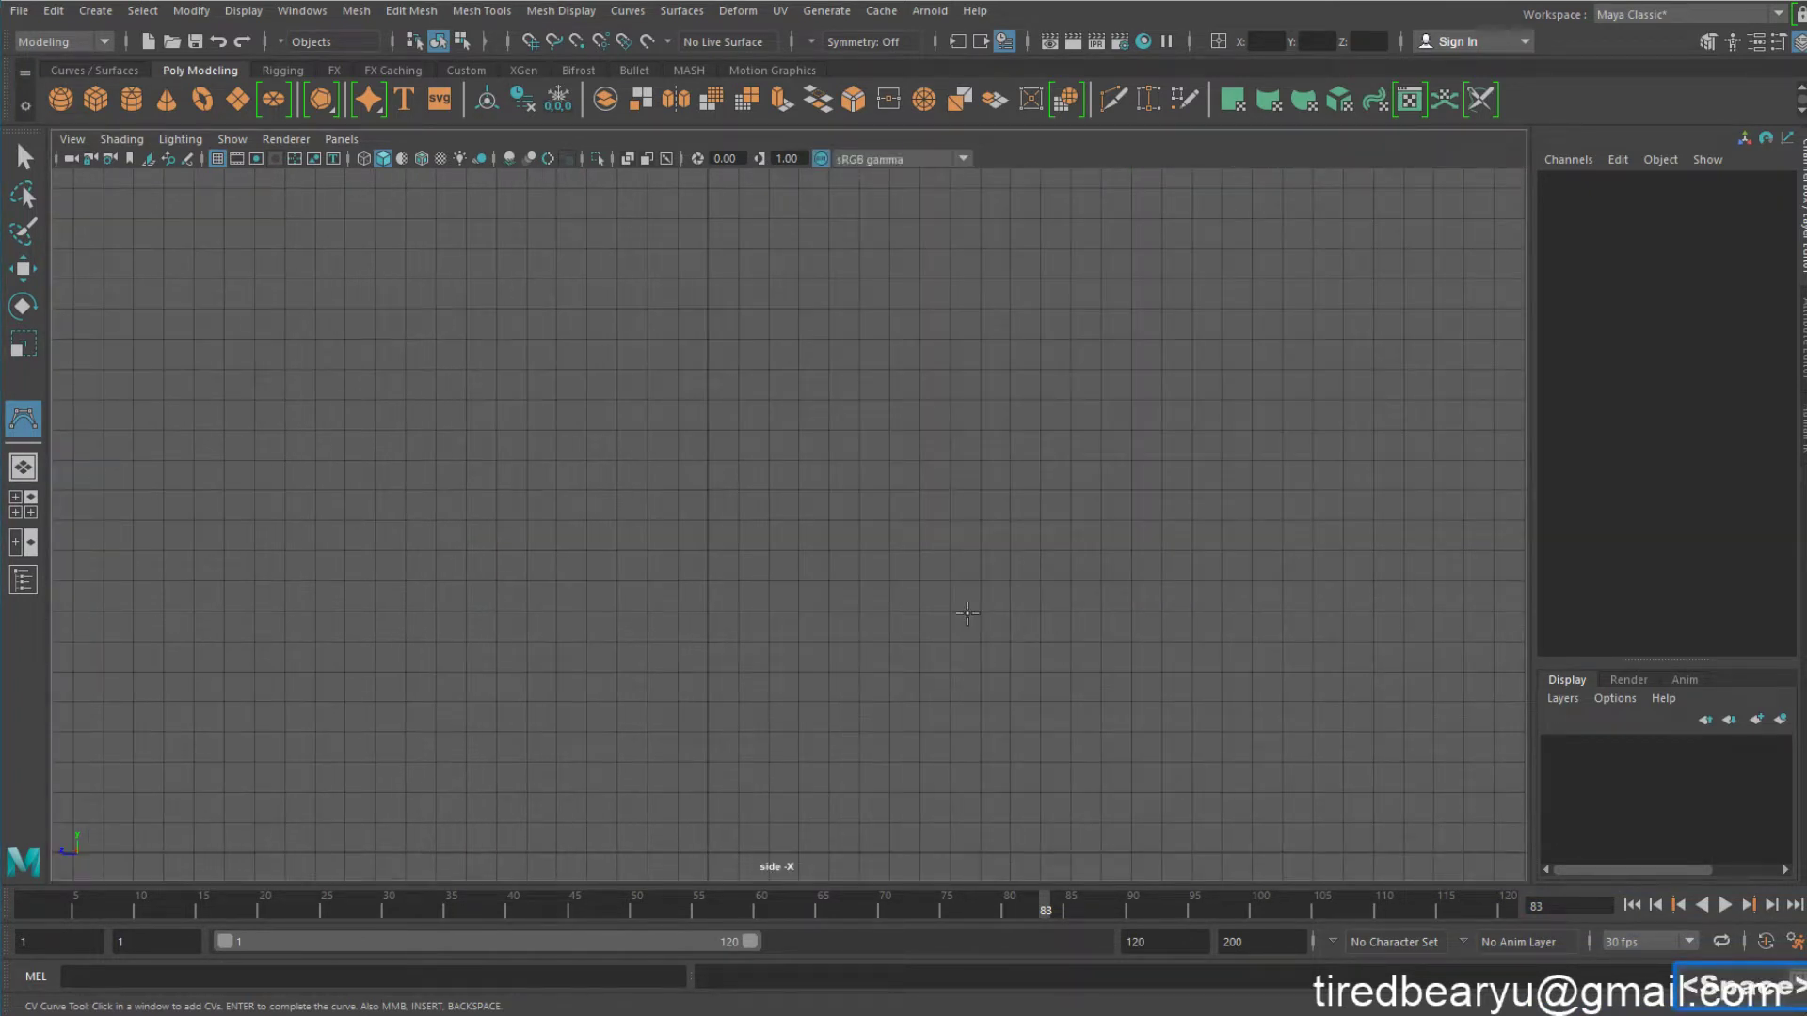
pyautogui.keyDown('alt'); pyautogui.moveTo(924, 597); pyautogui.dragTo(995, 603, button='middle'); pyautogui.keyUp('alt')
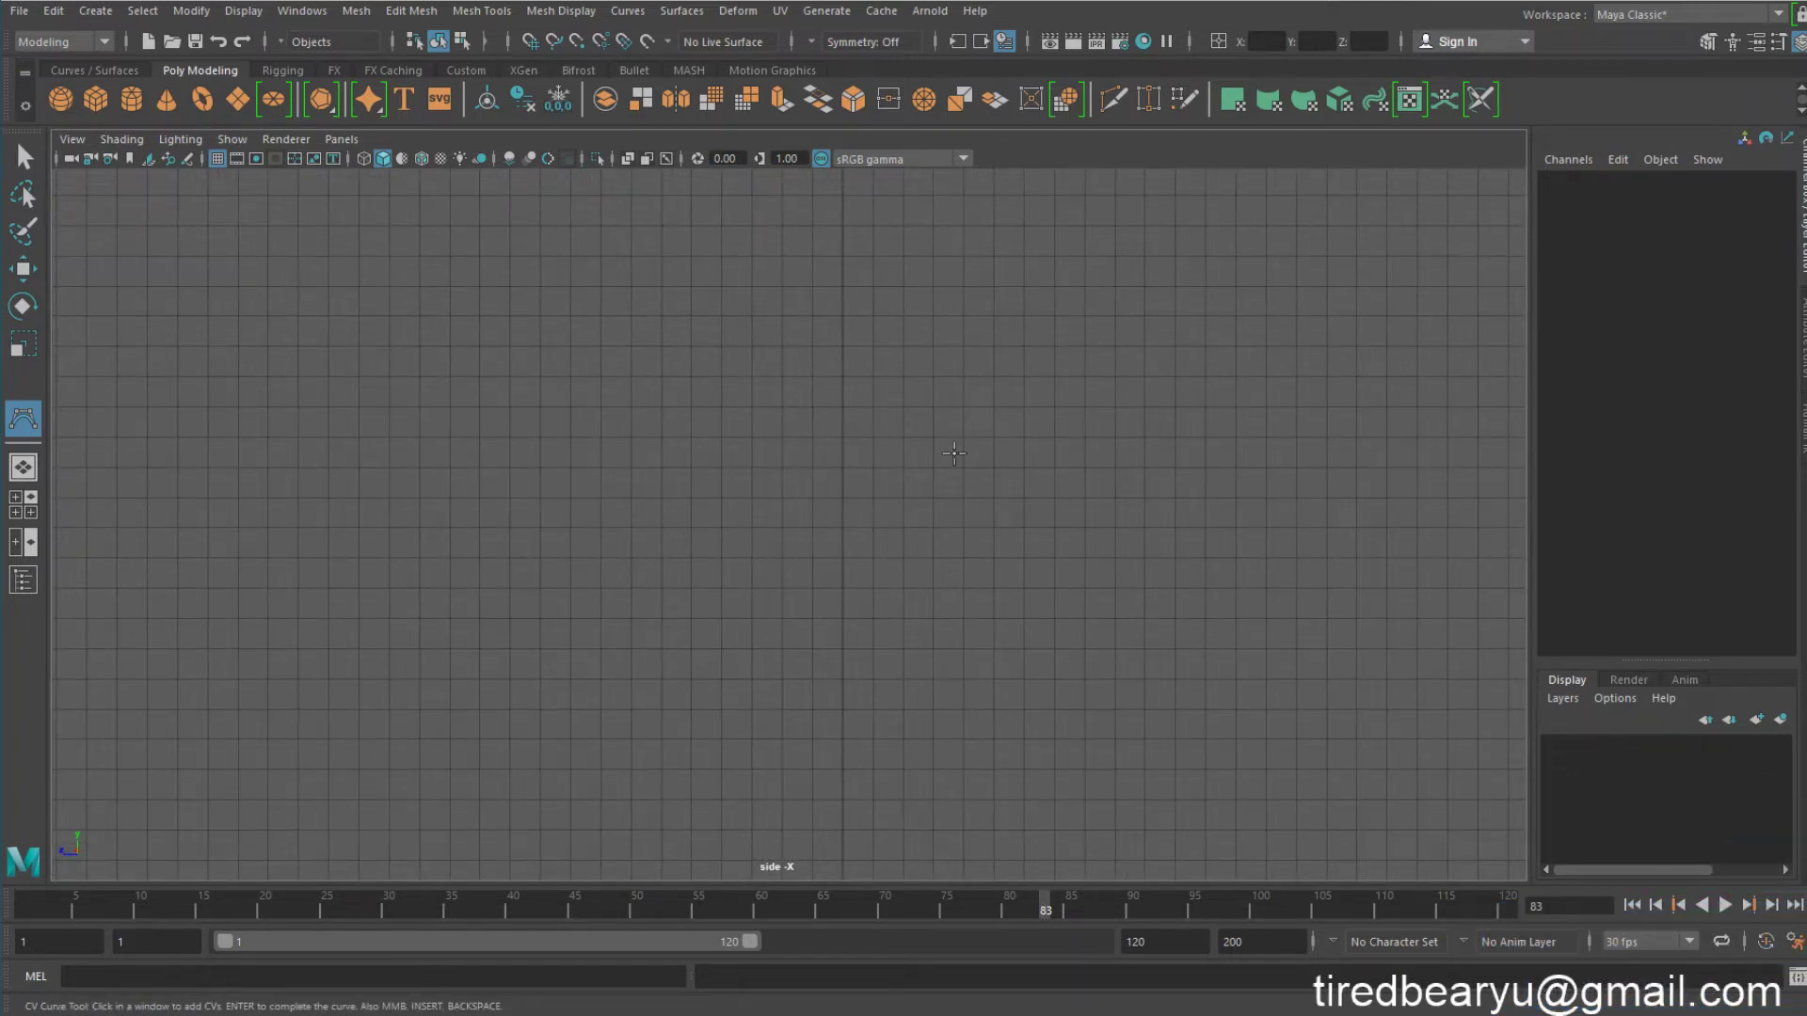
pyautogui.keyDown('alt'); pyautogui.moveTo(1005, 557); pyautogui.dragTo(778, 512, button='right'); pyautogui.keyUp('alt')
pyautogui.keyDown('alt'); pyautogui.moveTo(778, 512); pyautogui.dragTo(851, 433, button='middle'); pyautogui.keyUp('alt')
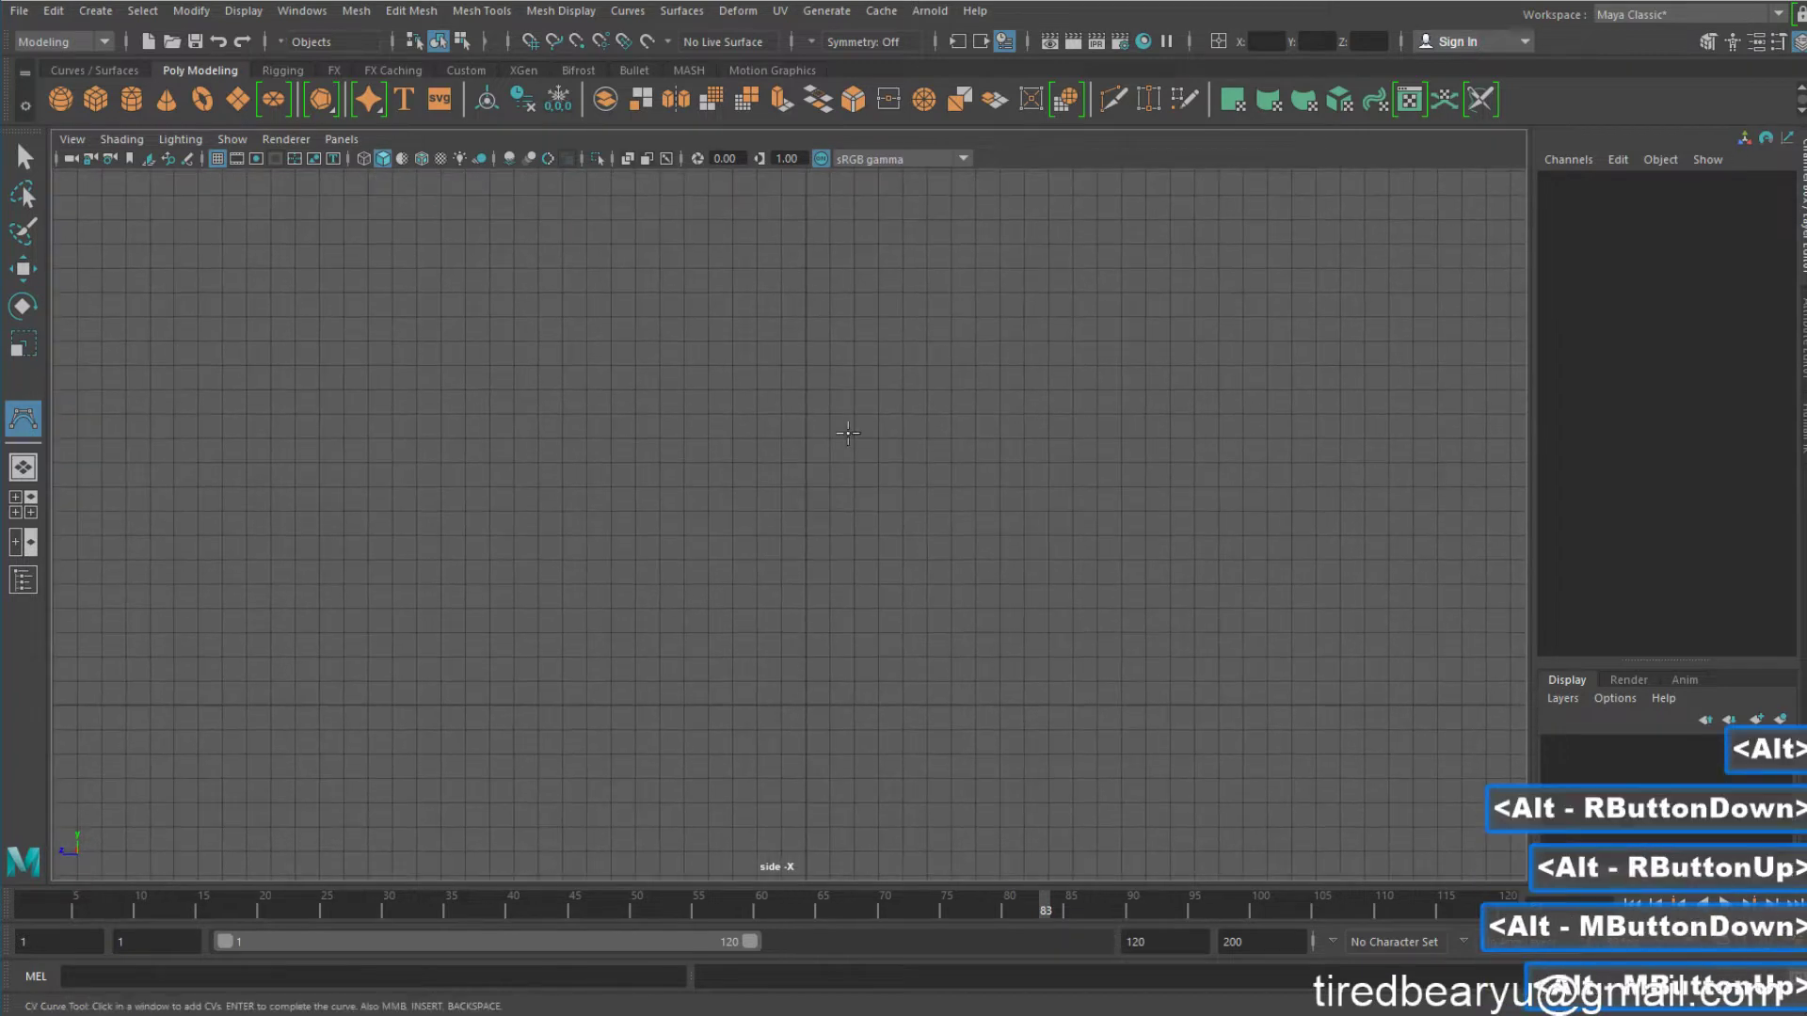
pyautogui.keyDown('alt'); pyautogui.moveTo(851, 432); pyautogui.dragTo(803, 322, button='right'); pyautogui.keyUp('alt')
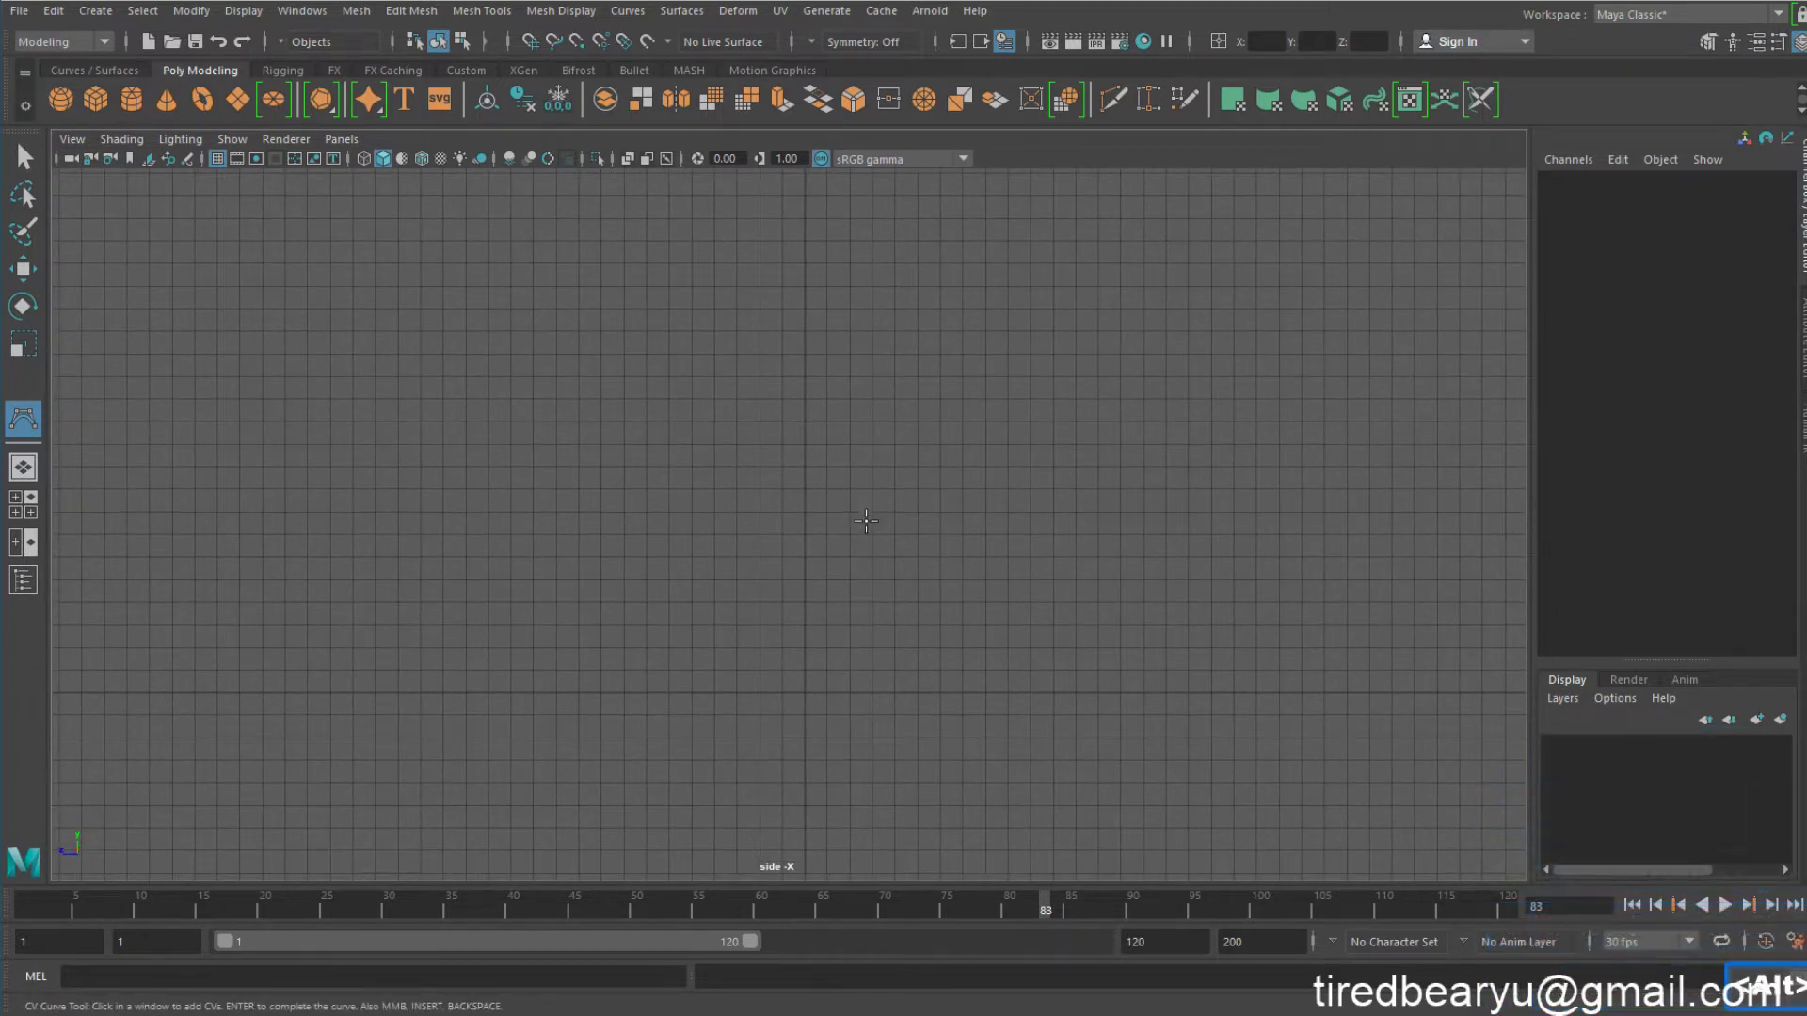
pyautogui.keyDown('alt'); pyautogui.moveTo(867, 524); pyautogui.dragTo(872, 601, button='middle'); pyautogui.keyUp('alt')
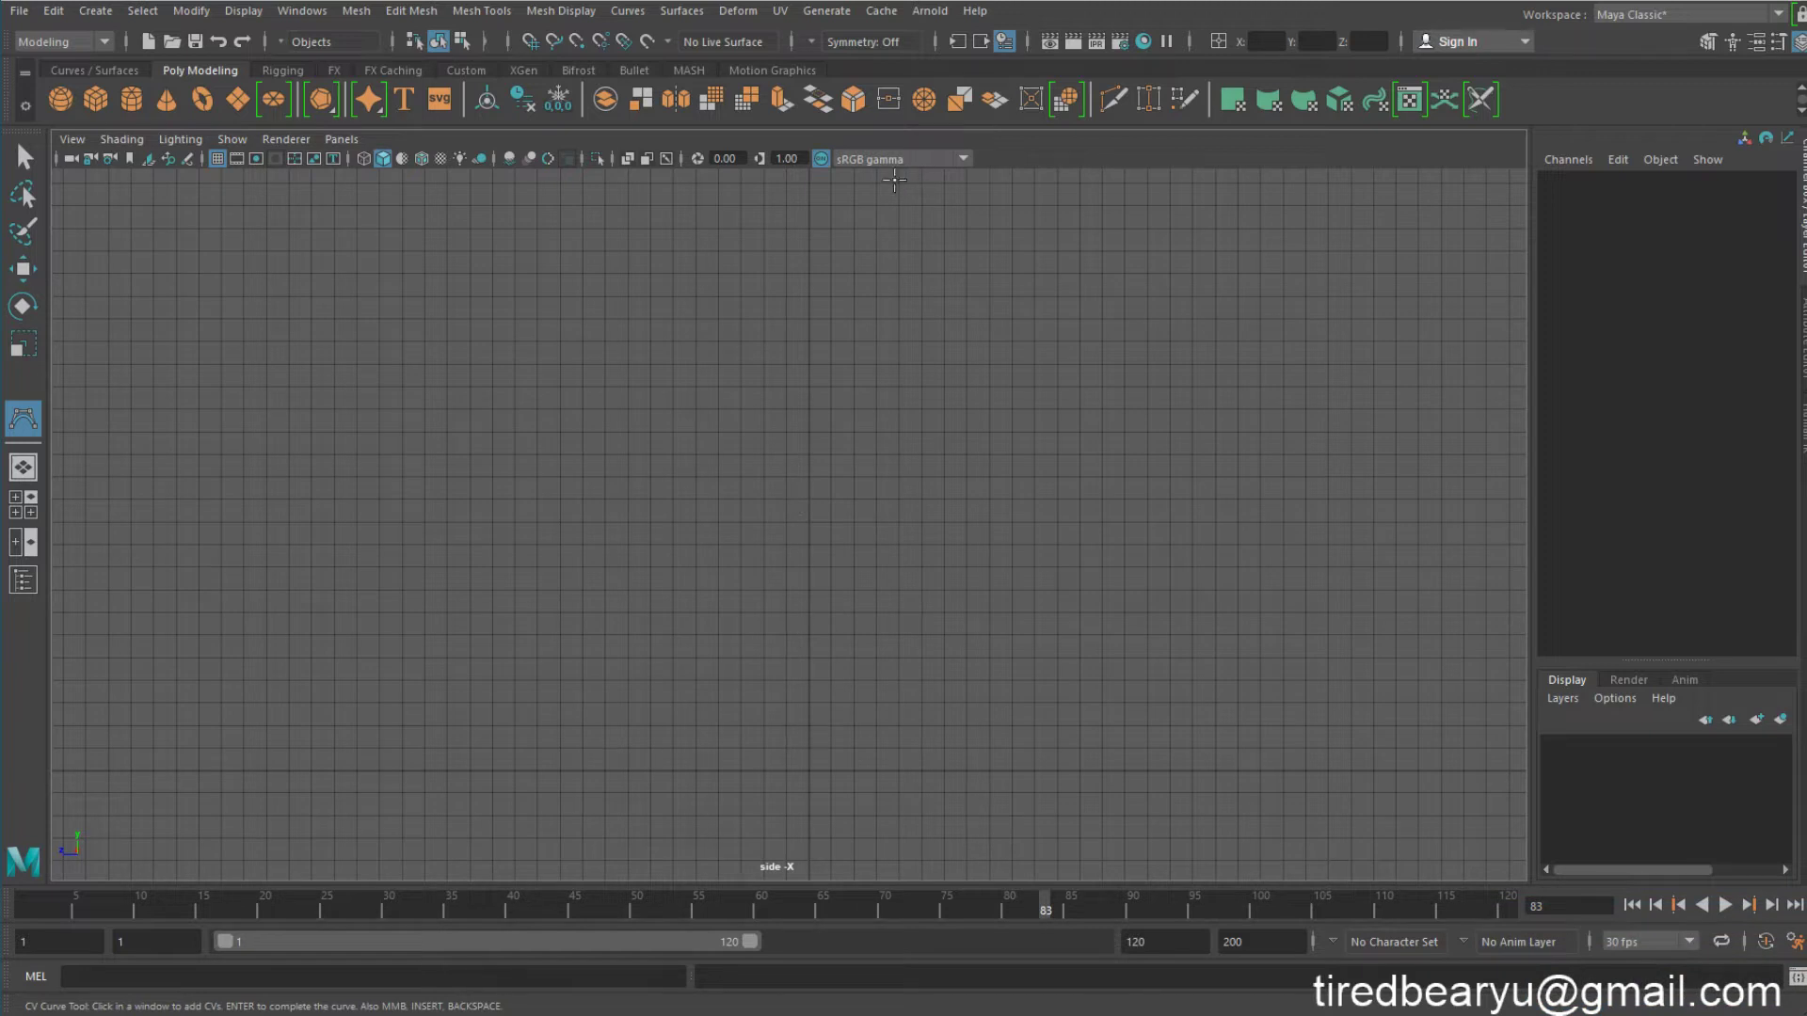
pyautogui.click(533, 44)
pyautogui.click(922, 386)
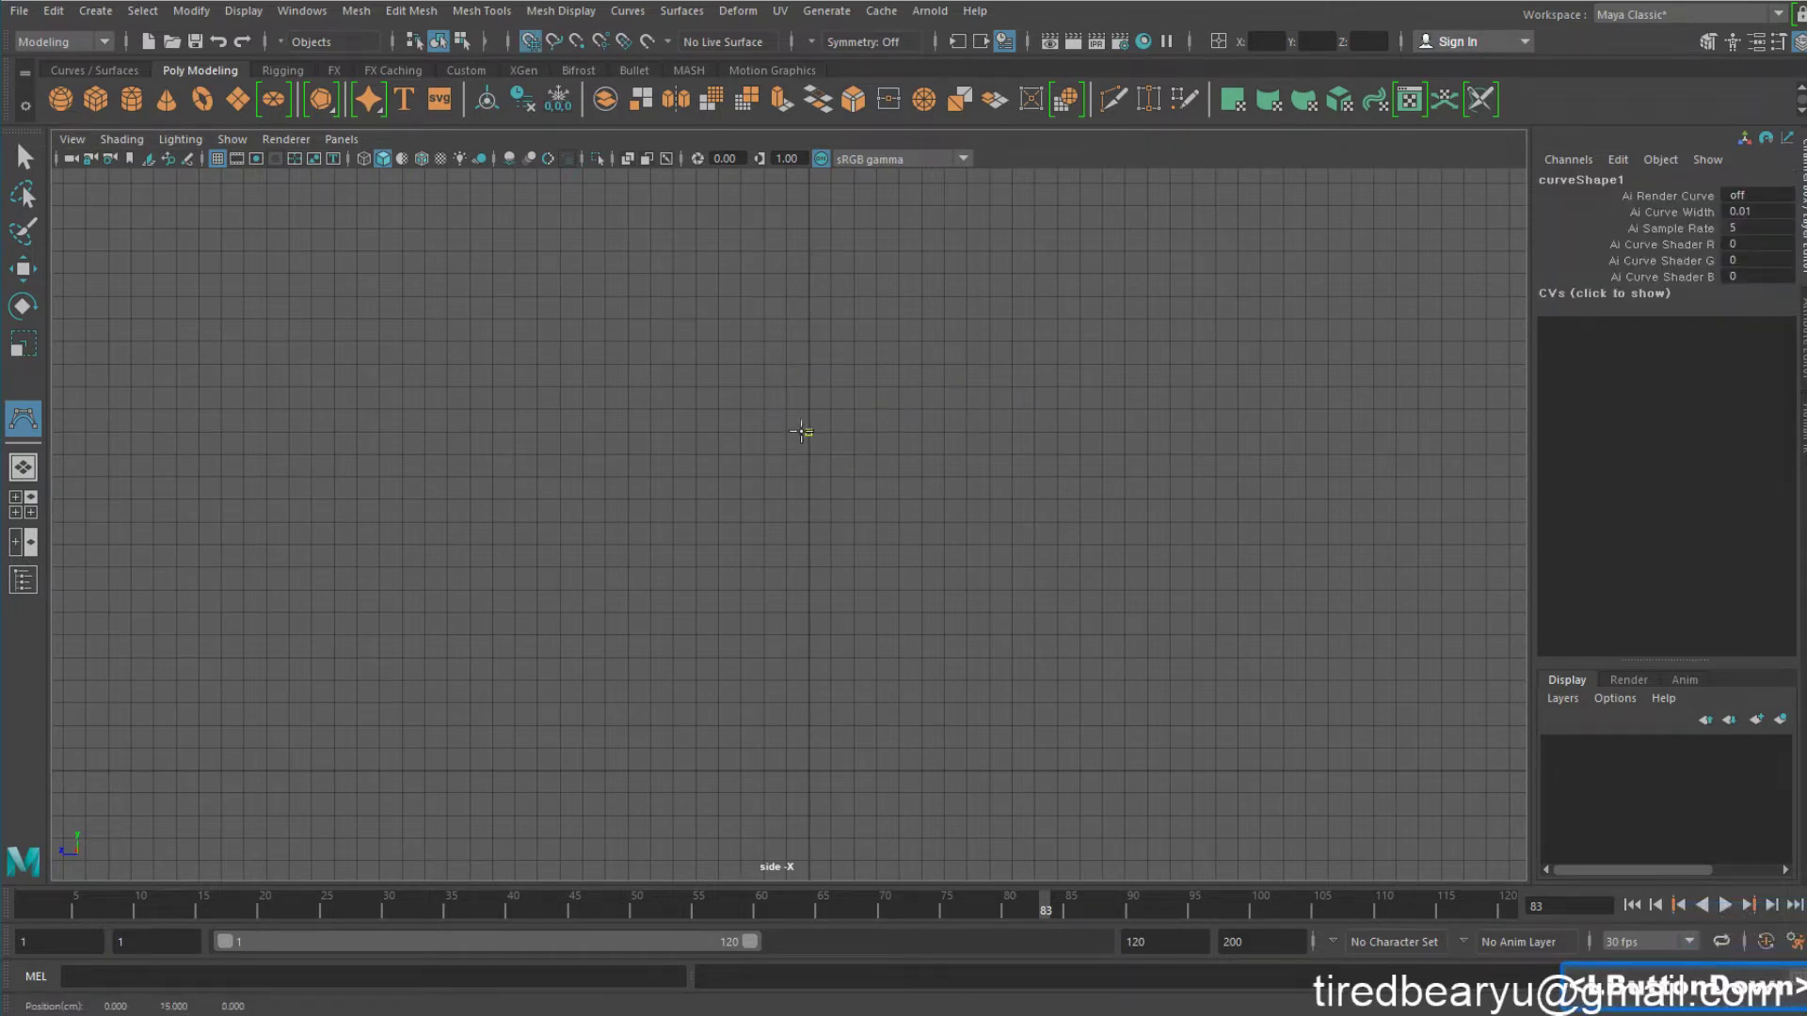
pyautogui.click(808, 430)
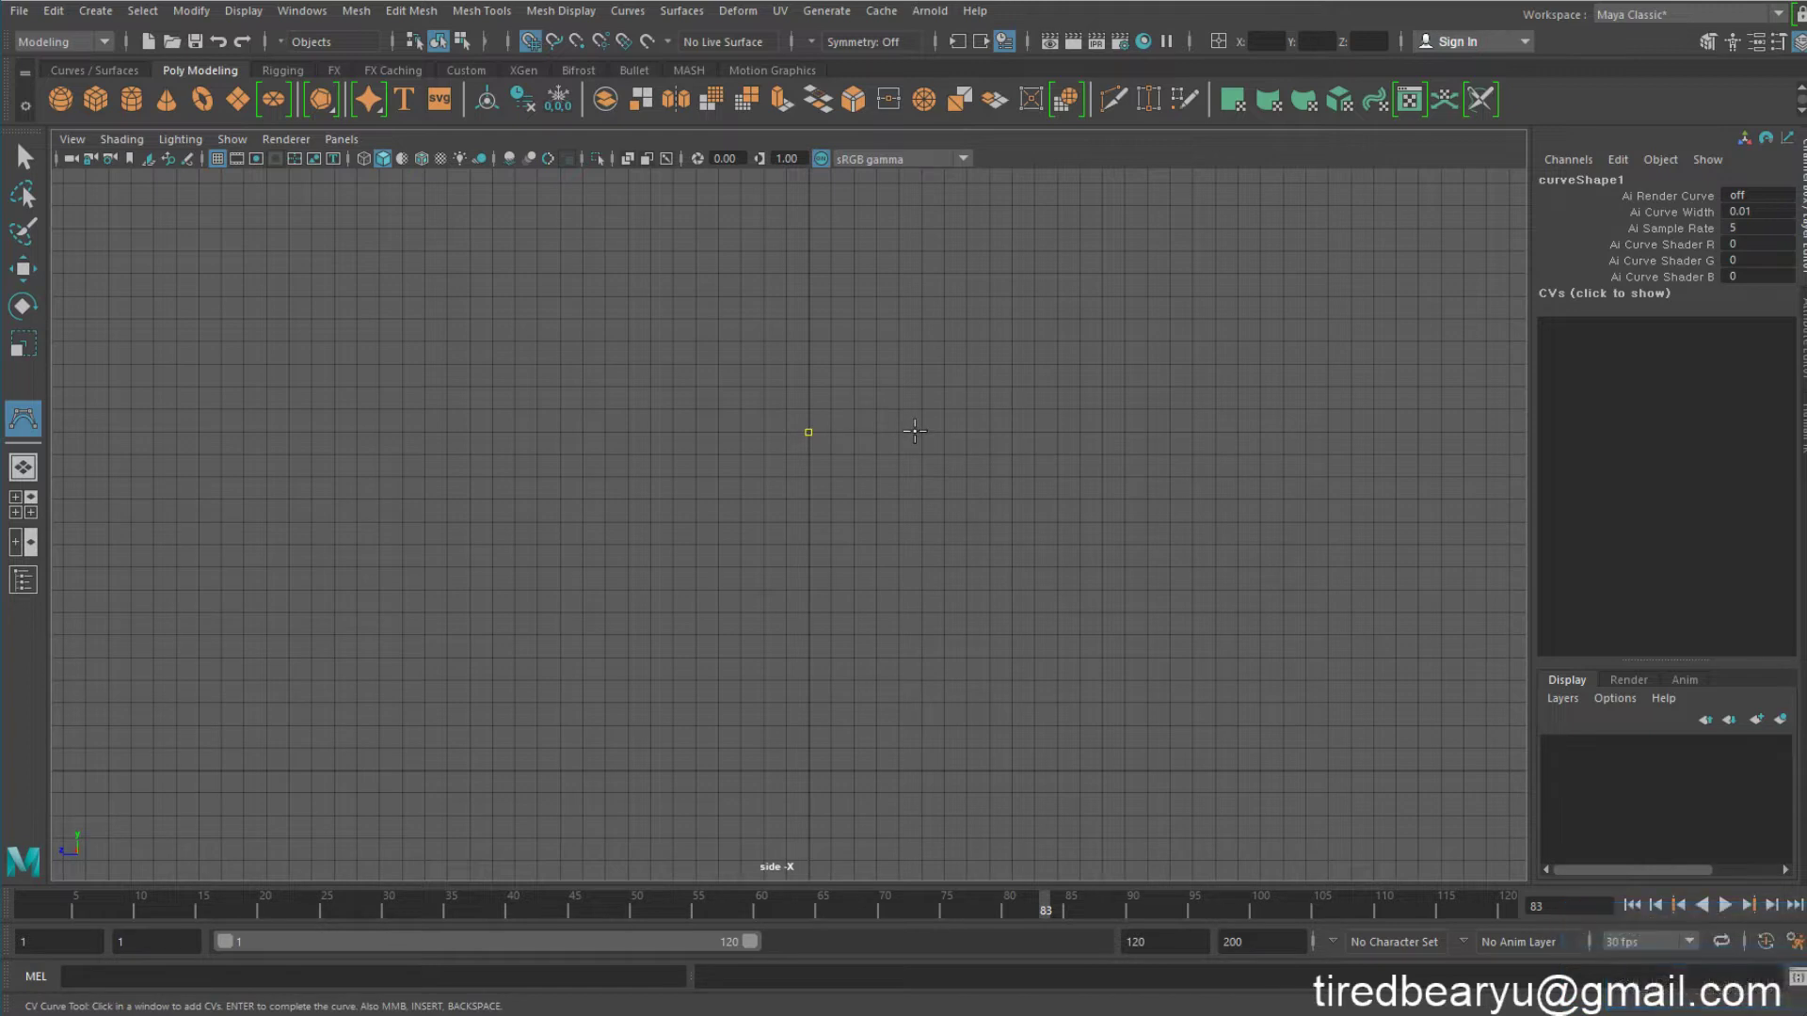
pyautogui.press('BackSpace')
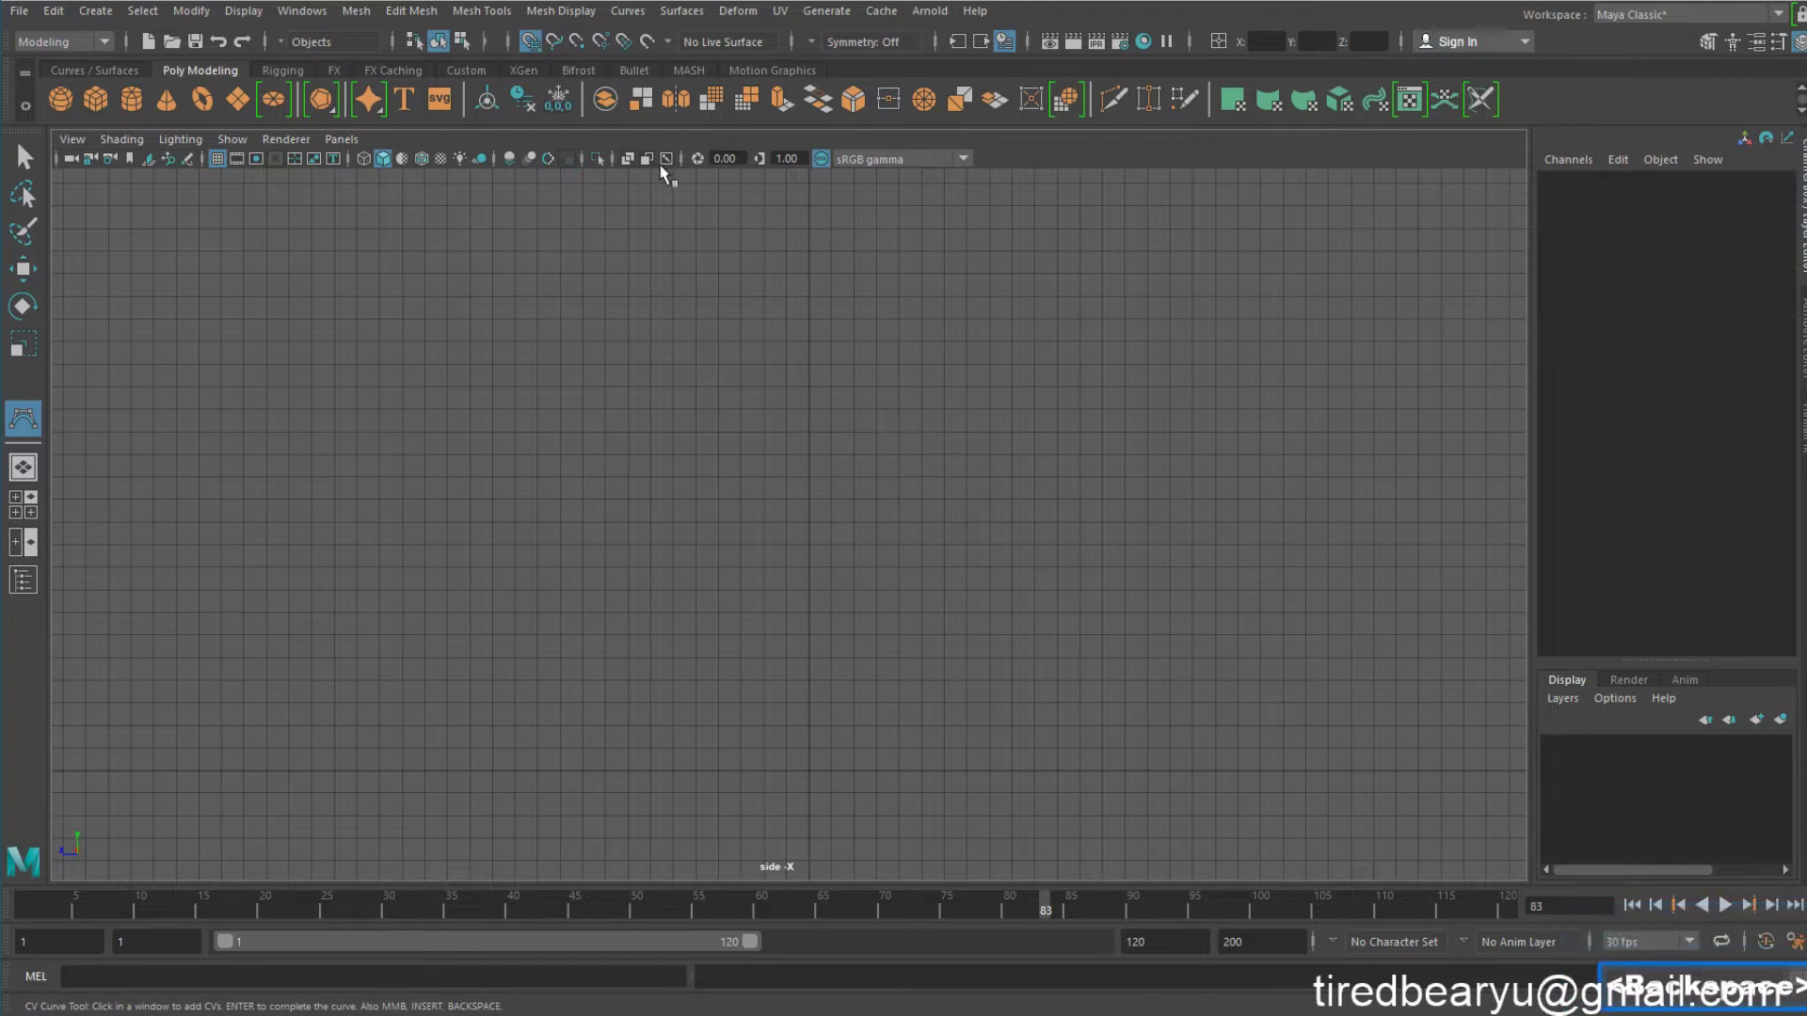
pyautogui.click(539, 43)
# Start the glass profile at a grid-snapped point on the vertical axis and draw the bowl's inner wall up to the rim
pyautogui.press('x')
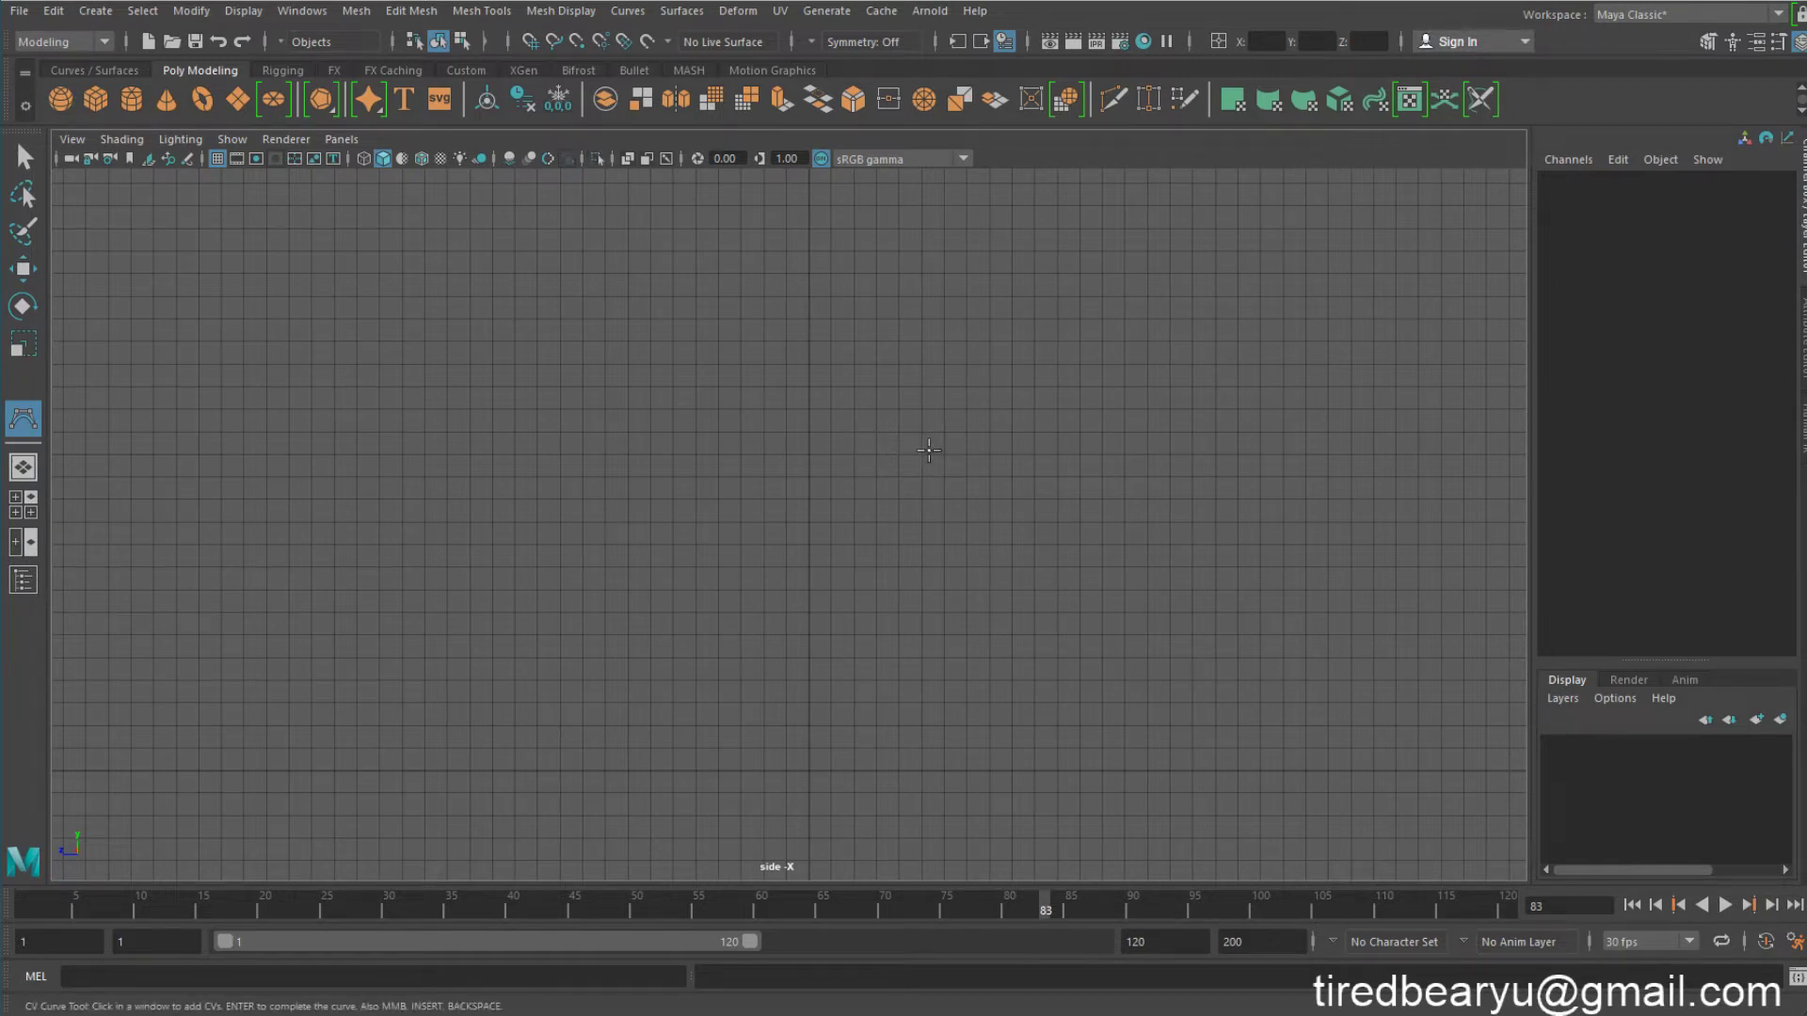
pyautogui.click(816, 427)
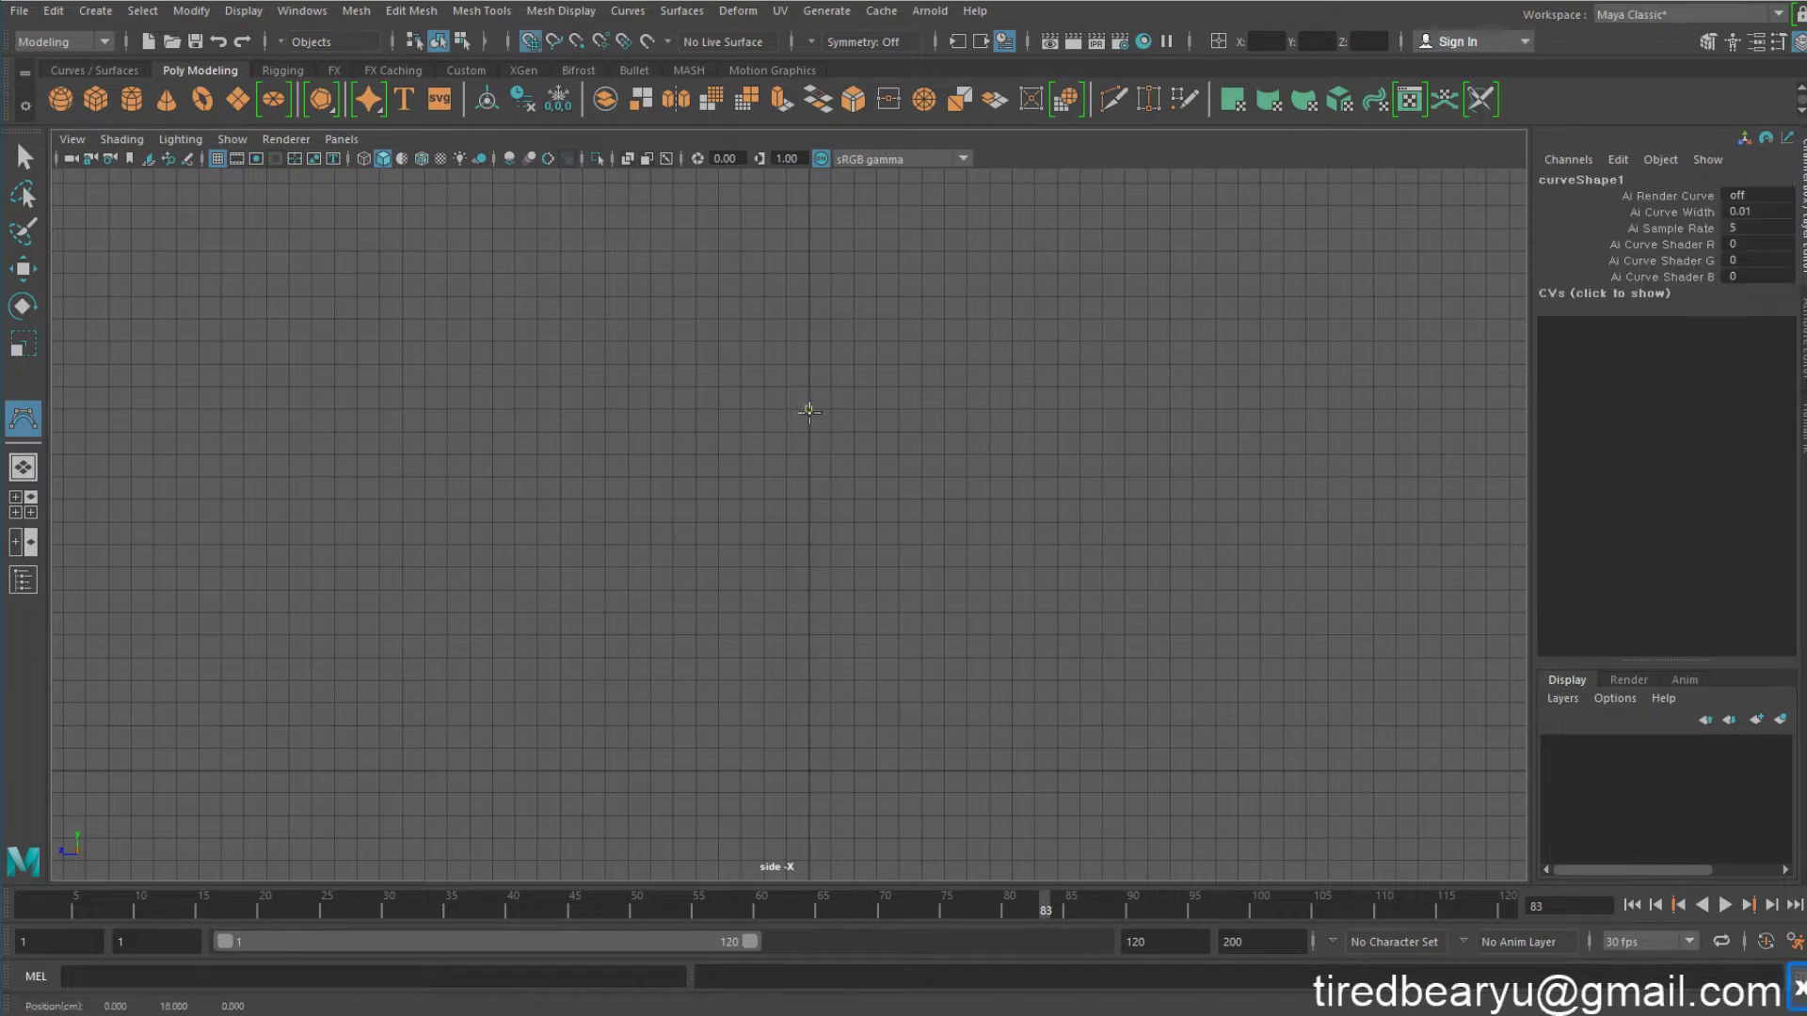
pyautogui.click(883, 417)
pyautogui.click(908, 365)
pyautogui.click(916, 316)
pyautogui.click(936, 253)
pyautogui.click(977, 234)
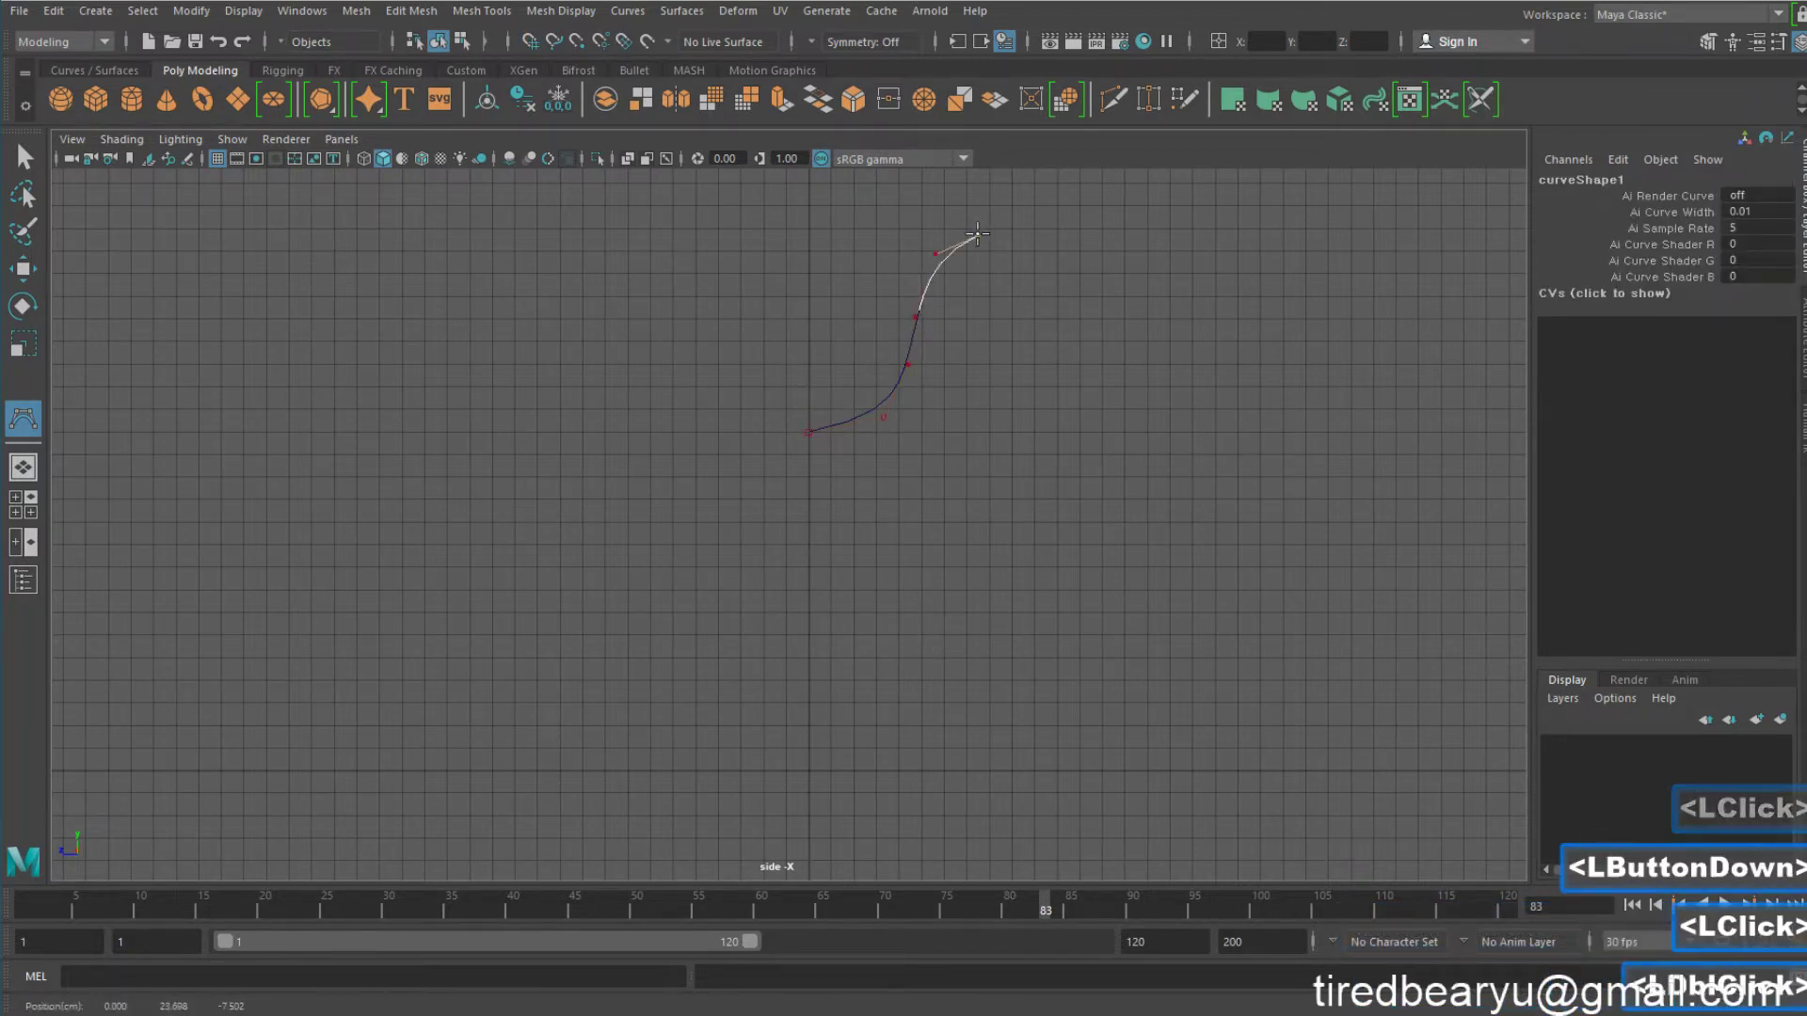
# Round the rim over and draw the bowl's outer wall back down to the top of the stem
pyautogui.click(980, 251)
pyautogui.click(971, 264)
pyautogui.click(950, 270)
pyautogui.click(938, 296)
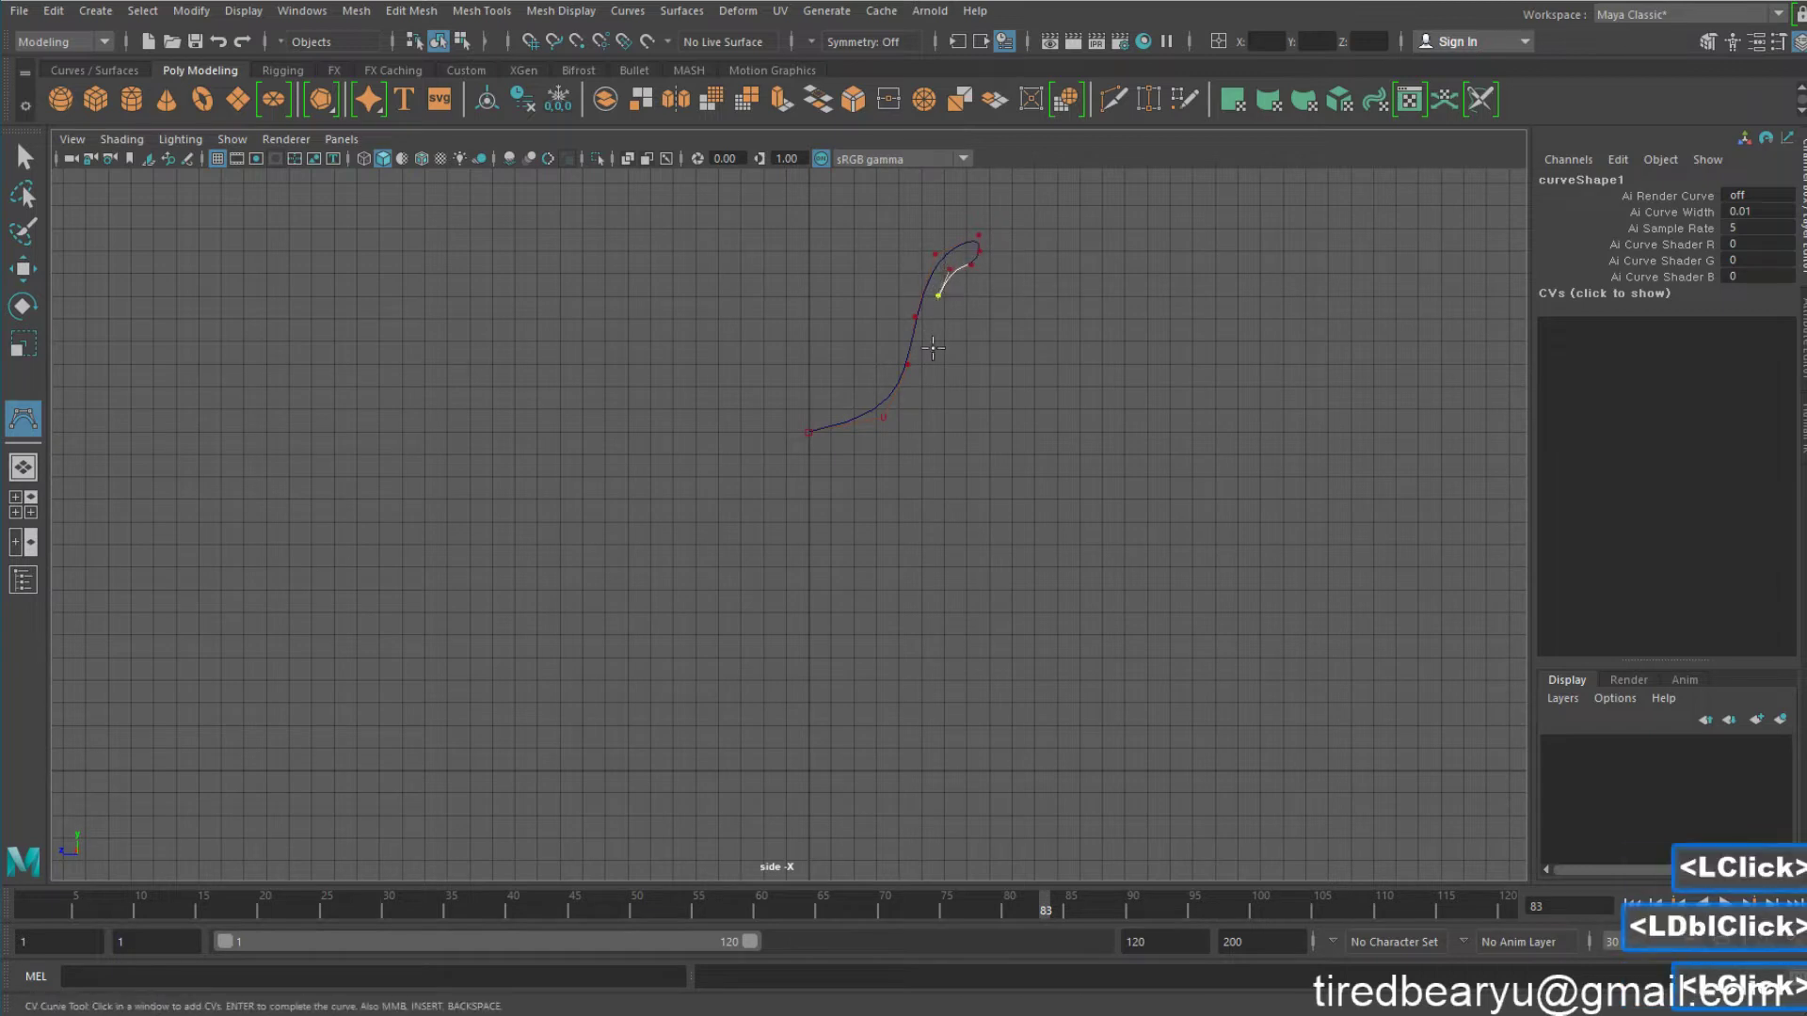
pyautogui.click(932, 367)
pyautogui.click(902, 415)
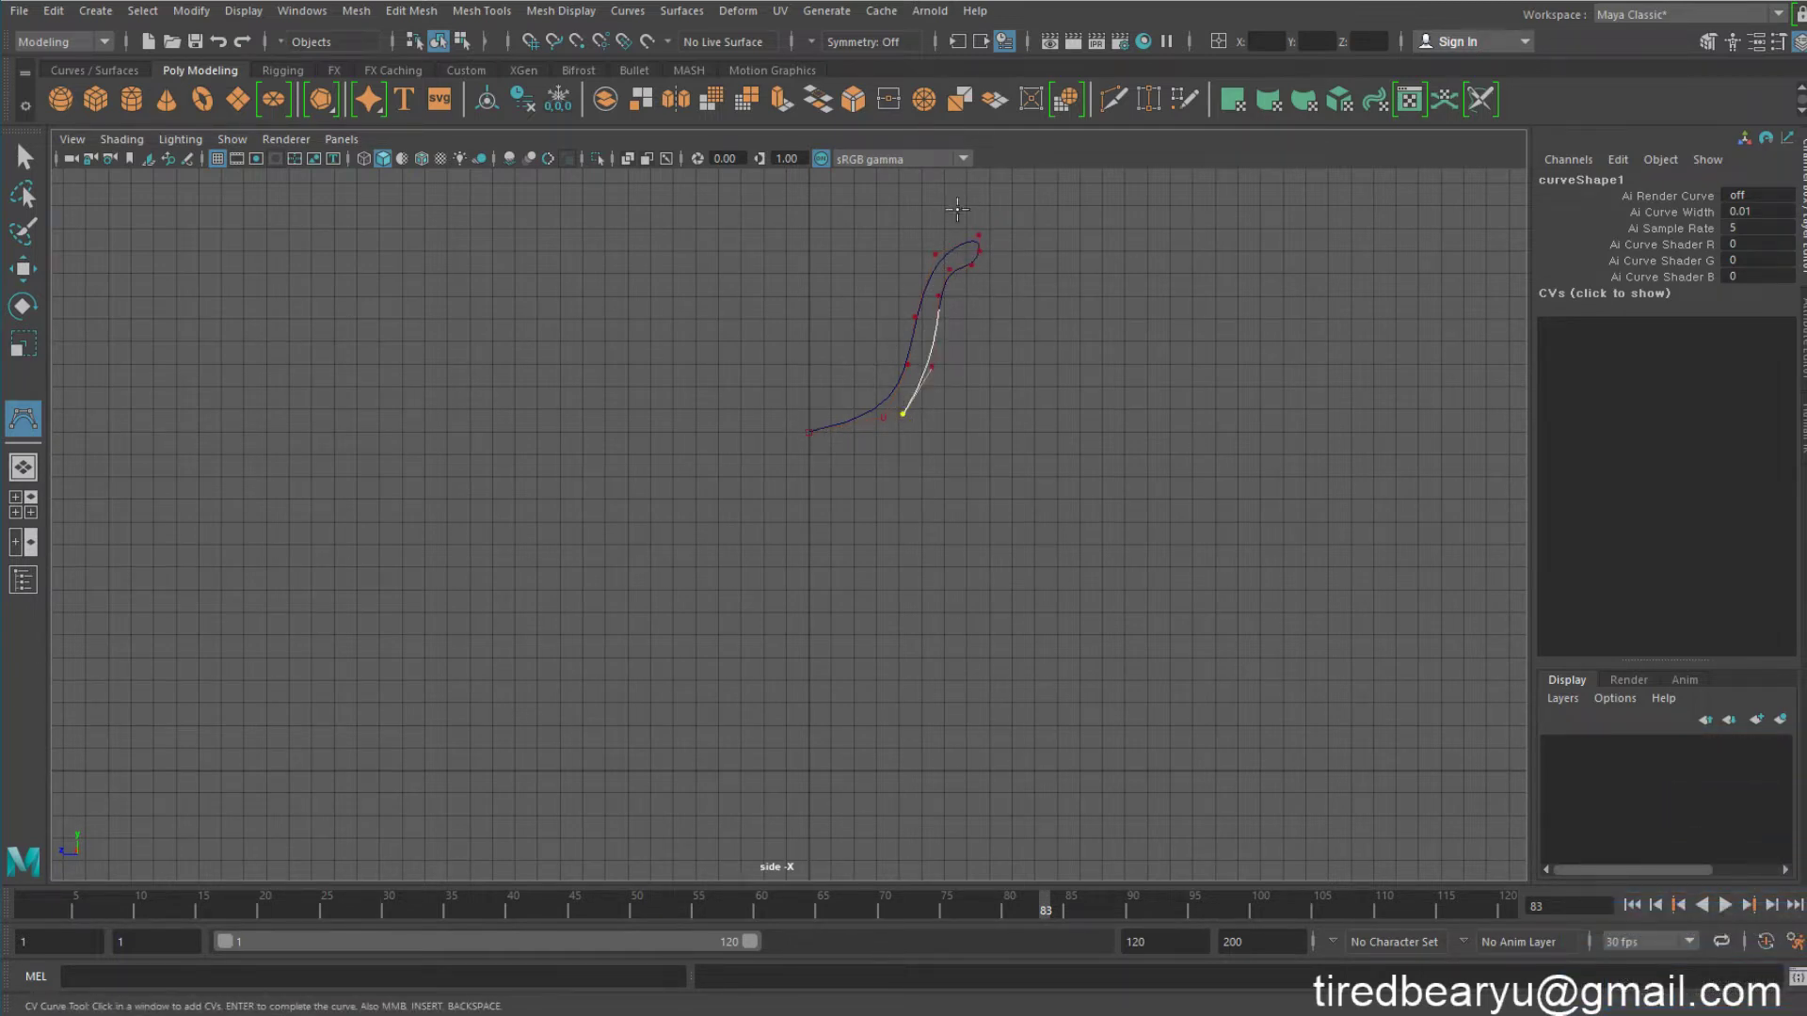
pyautogui.click(860, 439)
pyautogui.click(834, 443)
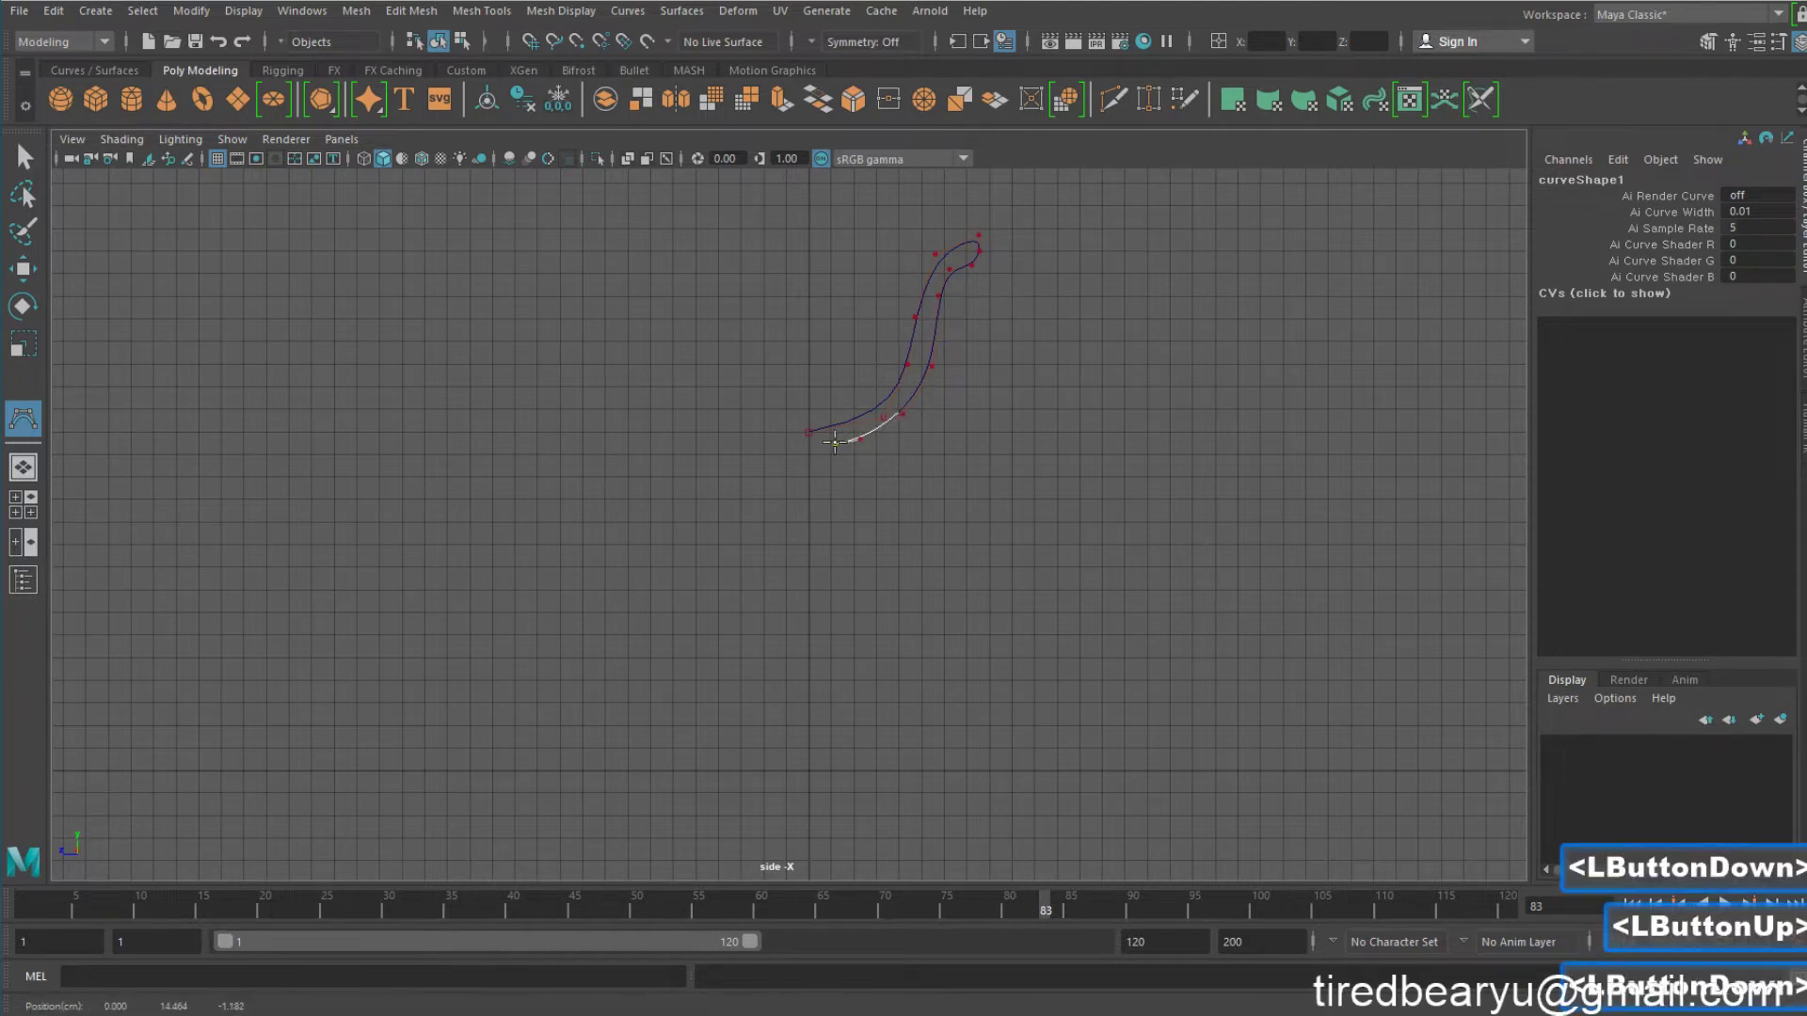
# Draw the upper stem close to the axis, with a decorative bulge below the bowl
pyautogui.click(825, 483)
pyautogui.click(845, 499)
pyautogui.click(859, 518)
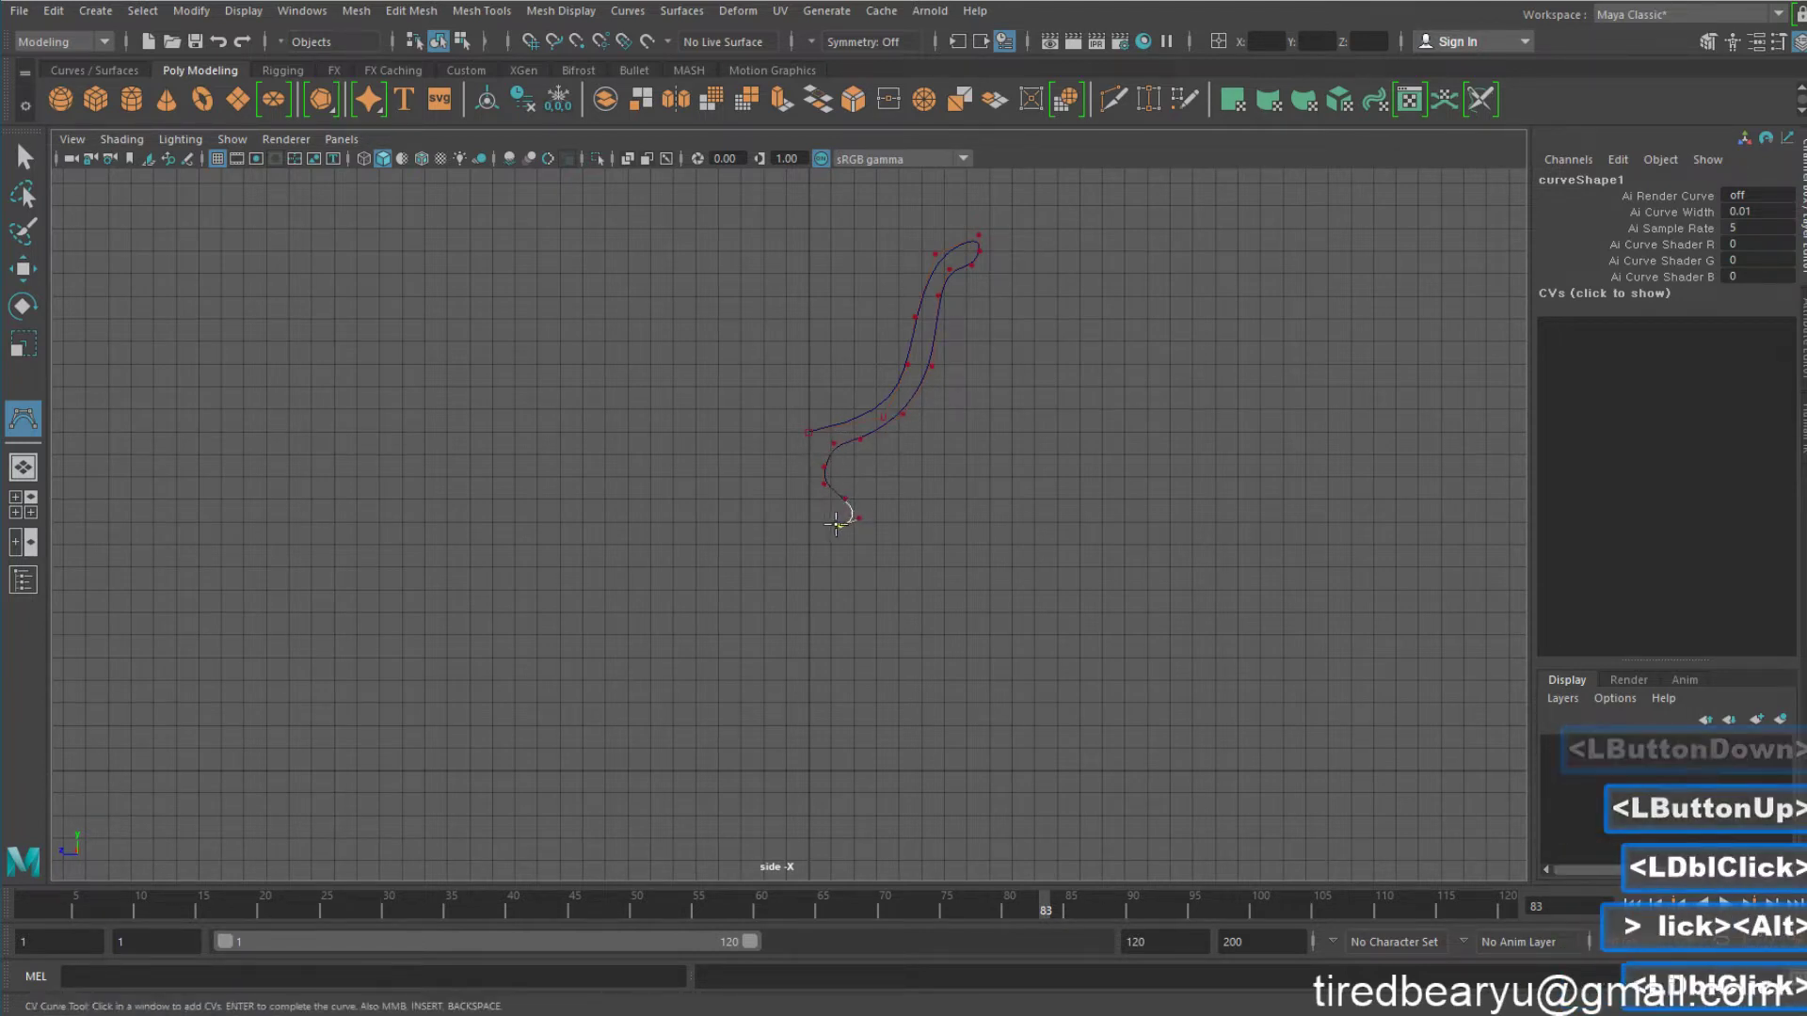
pyautogui.click(836, 524)
pyautogui.click(821, 548)
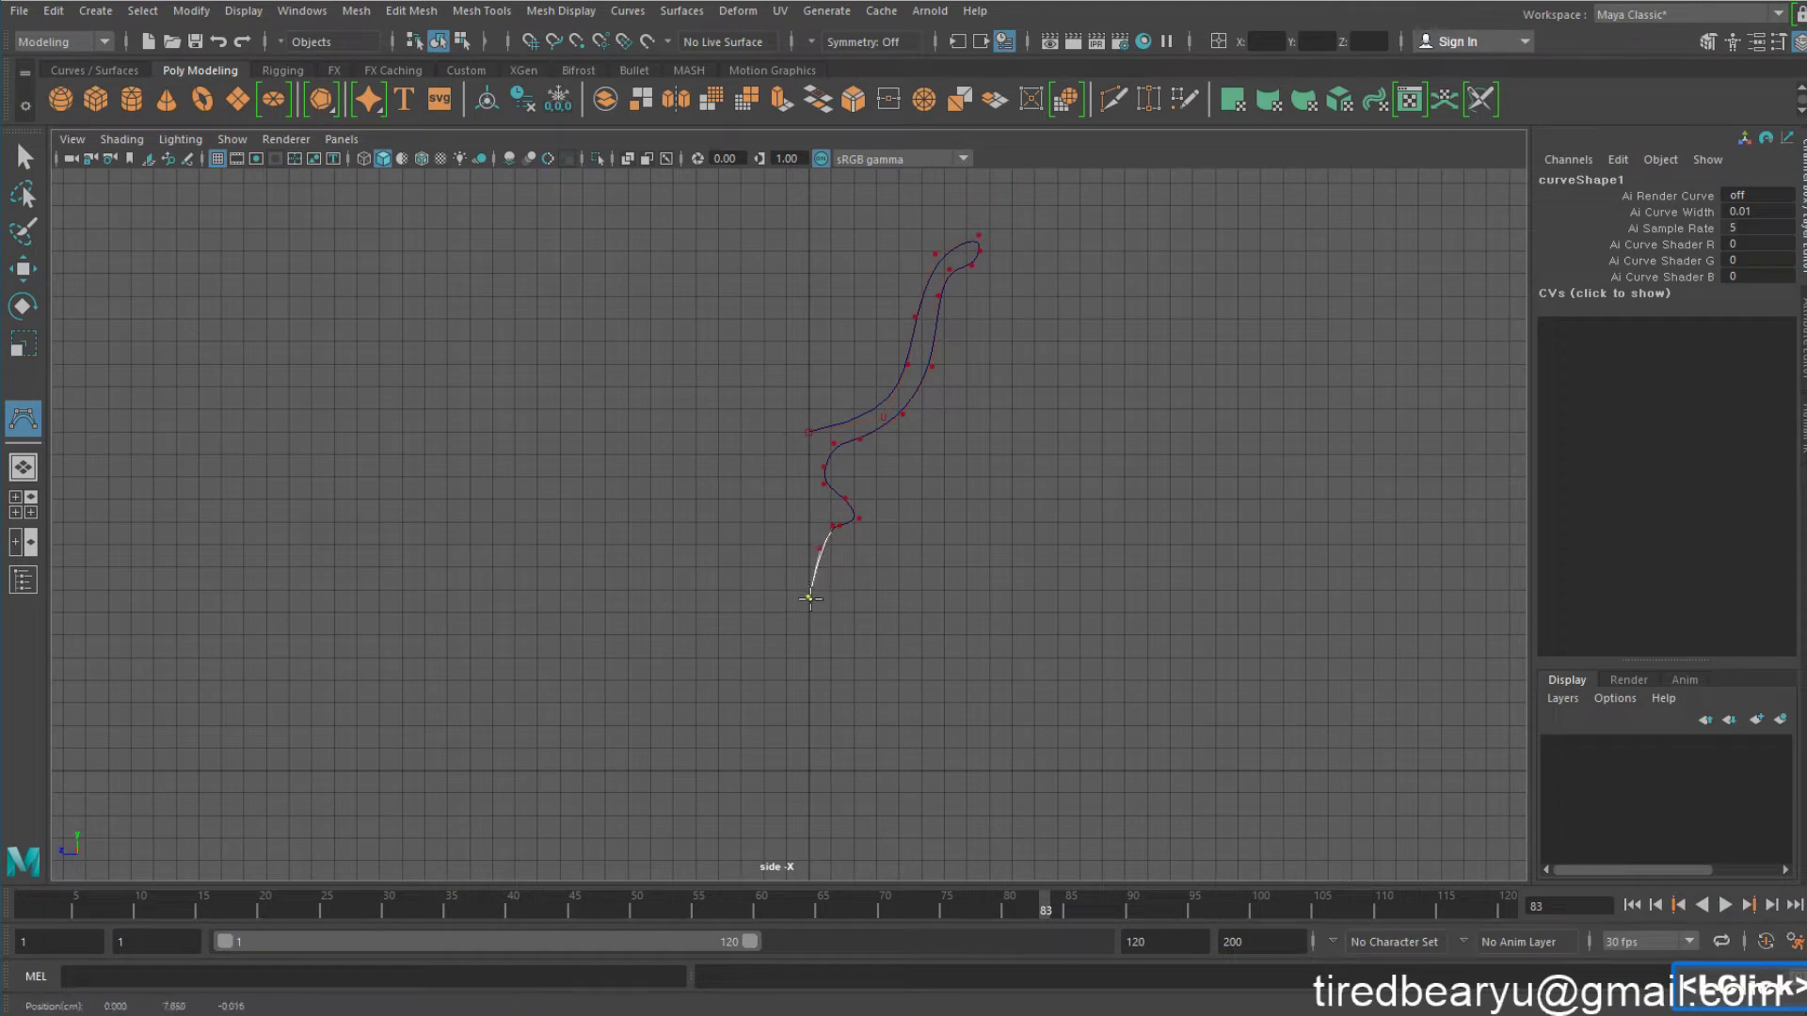
# Continue the profile down the lower stem and flare it outward into the top surface of the foot
pyautogui.click(813, 606)
pyautogui.click(829, 632)
pyautogui.click(874, 670)
pyautogui.click(949, 691)
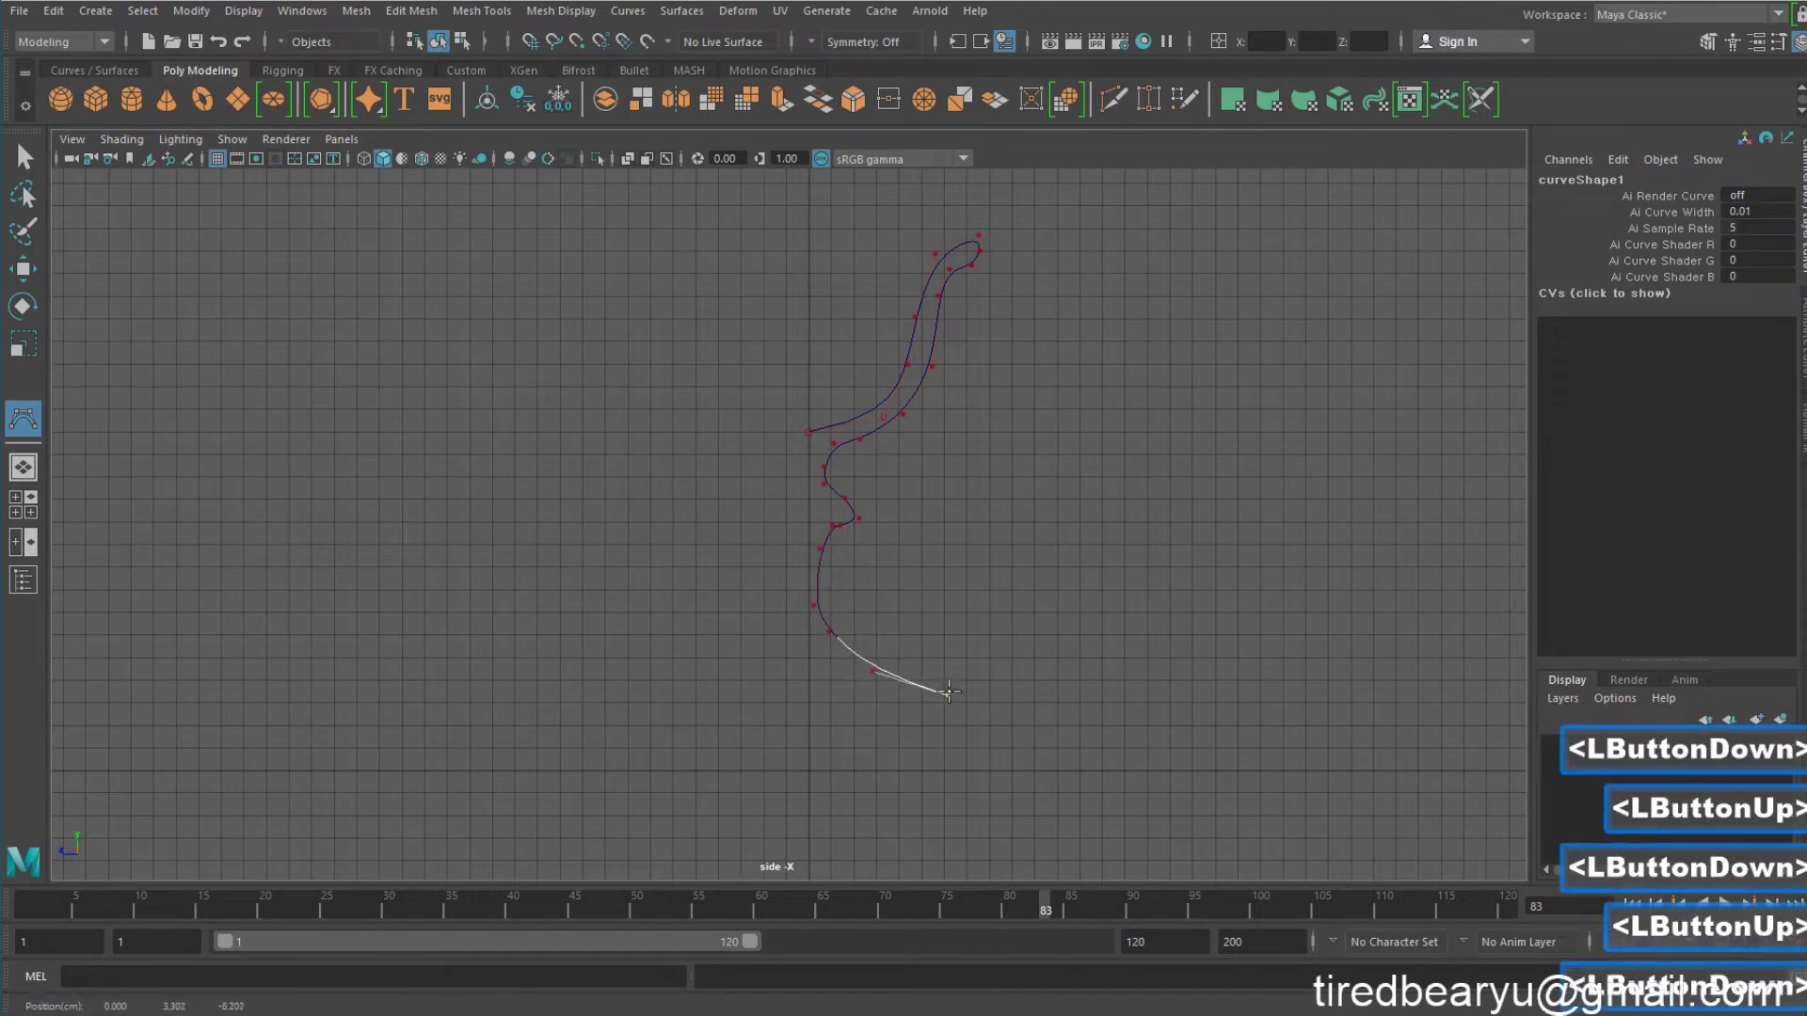
pyautogui.moveTo(949, 692)
pyautogui.mouseDown()
pyautogui.moveTo(905, 671)
pyautogui.moveTo(934, 681)
pyautogui.mouseUp()
pyautogui.click(964, 690)
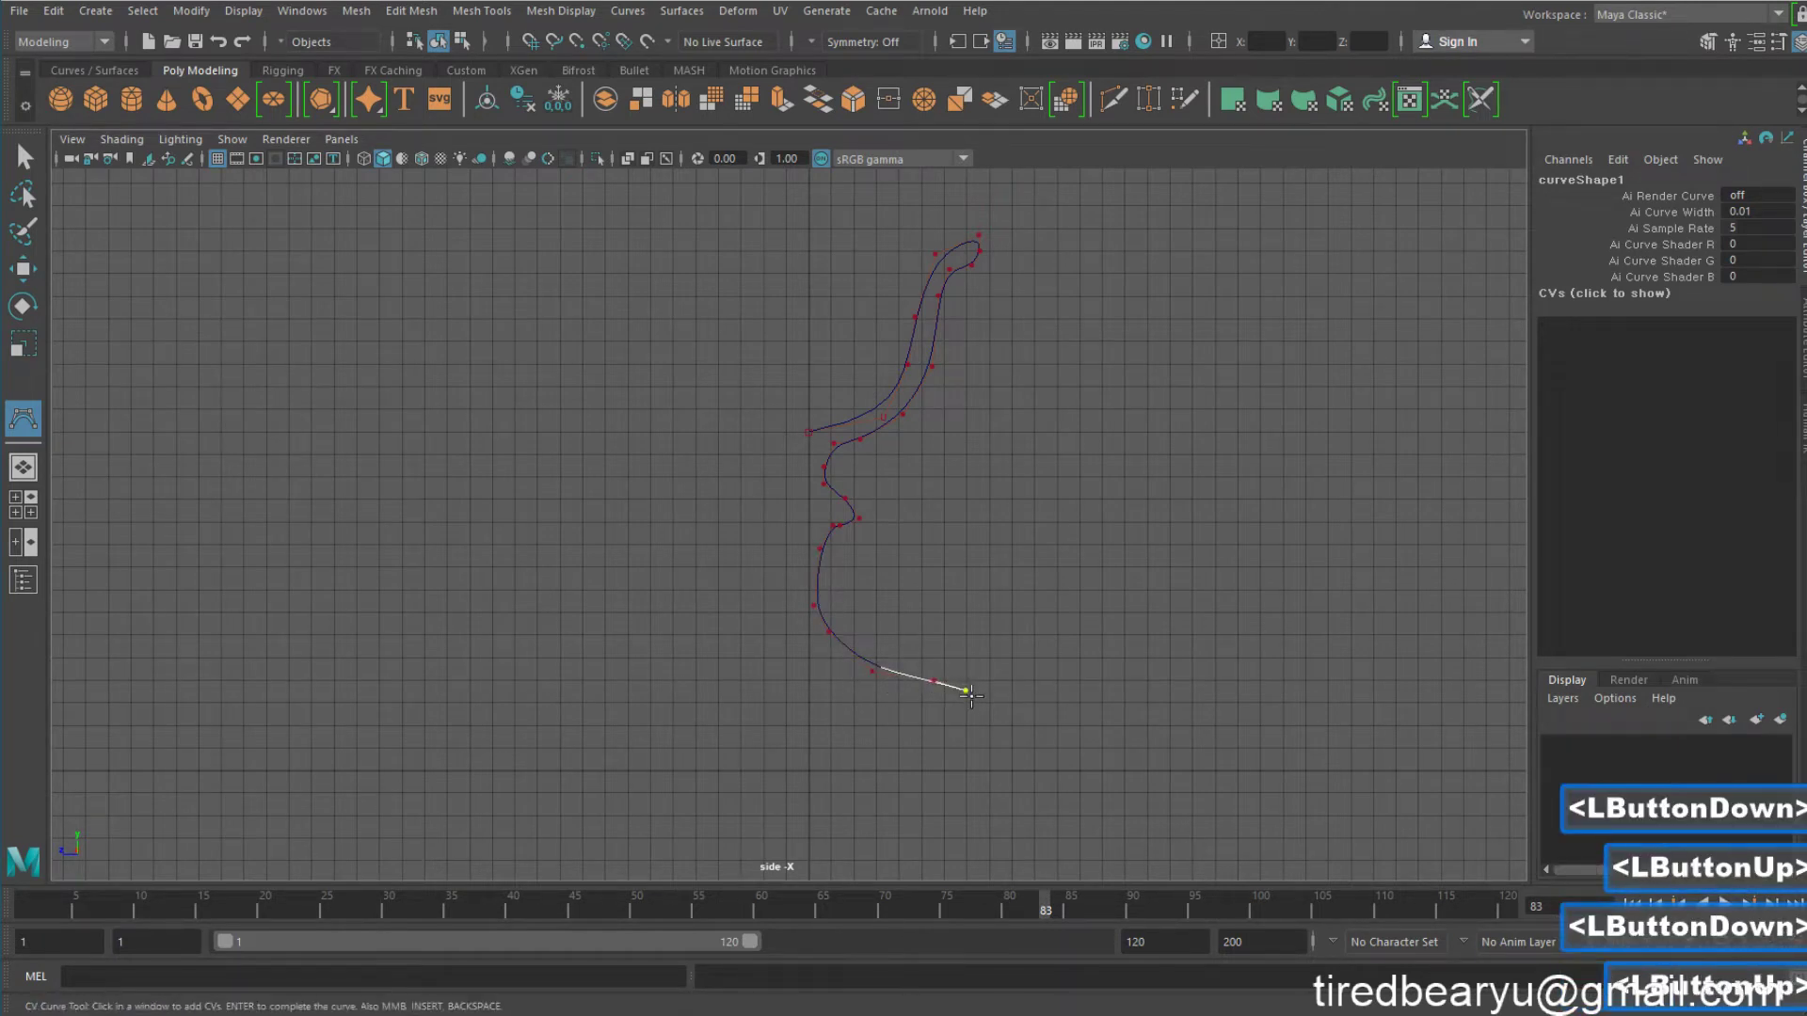
# Draw the foot's underside back to a grid-snapped end point on the vertical axis and finish the curve
pyautogui.click(941, 694)
pyautogui.click(911, 688)
pyautogui.click(848, 673)
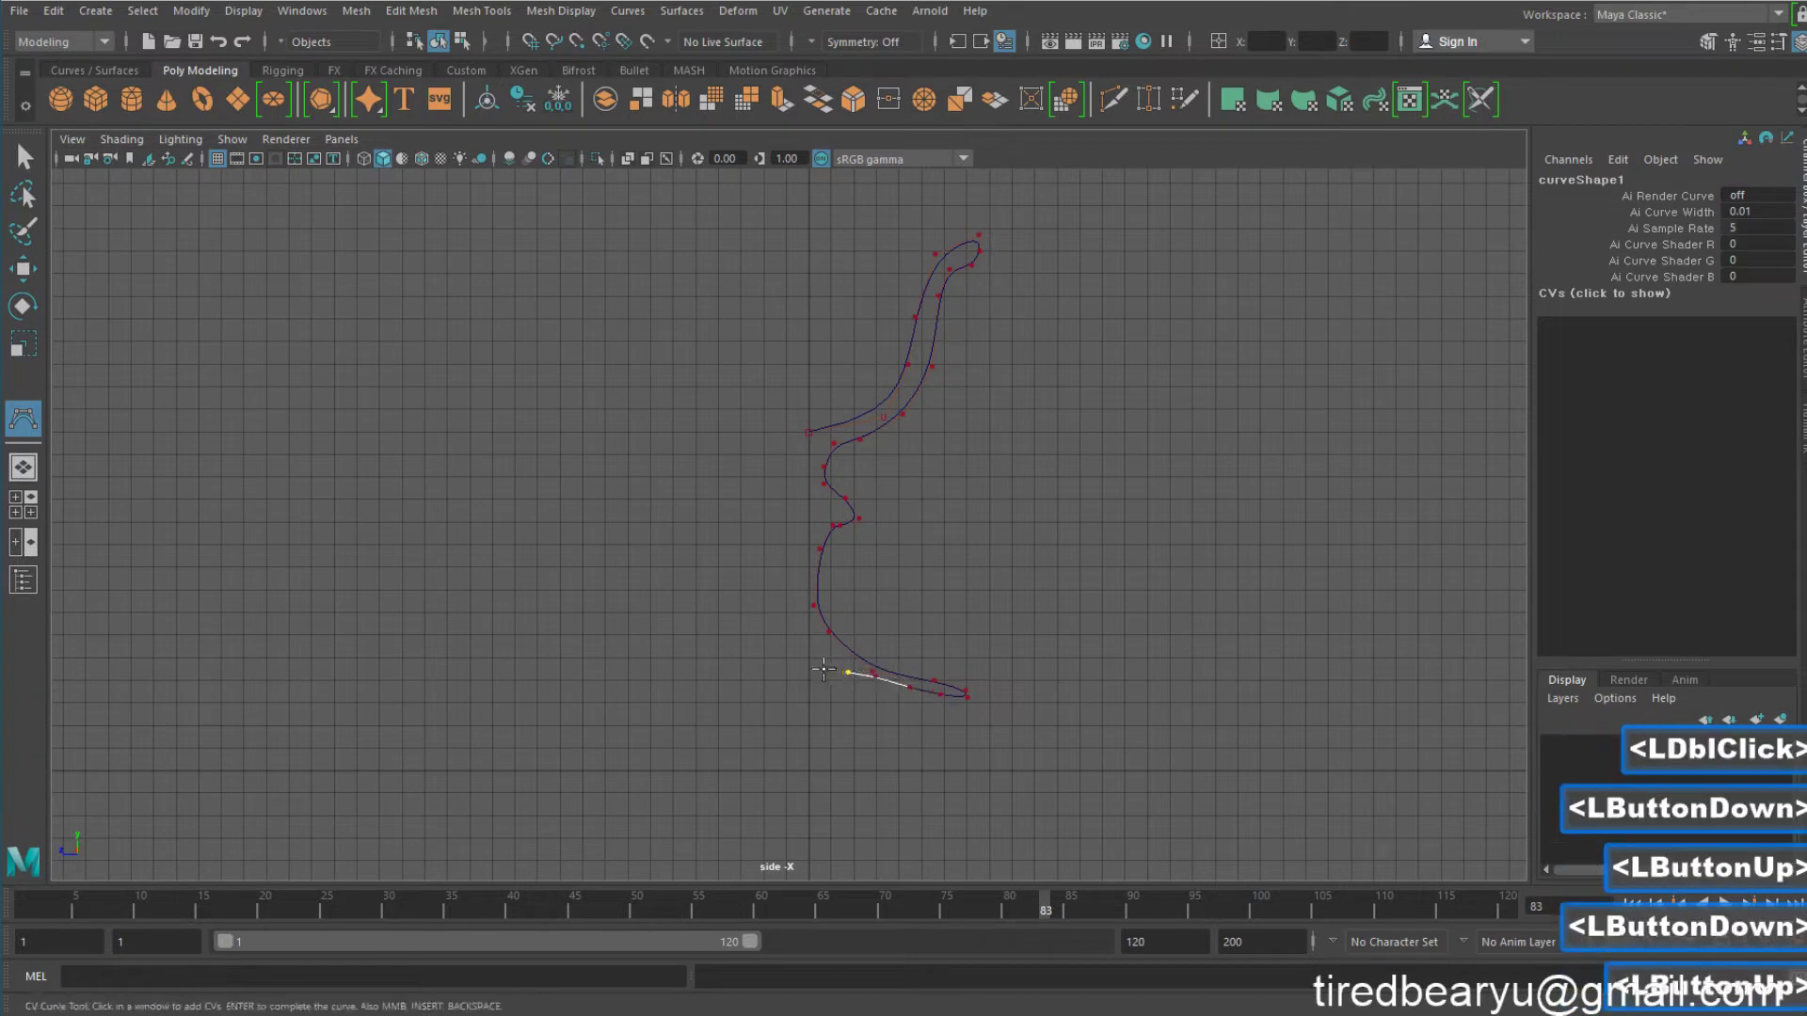
pyautogui.click(819, 671)
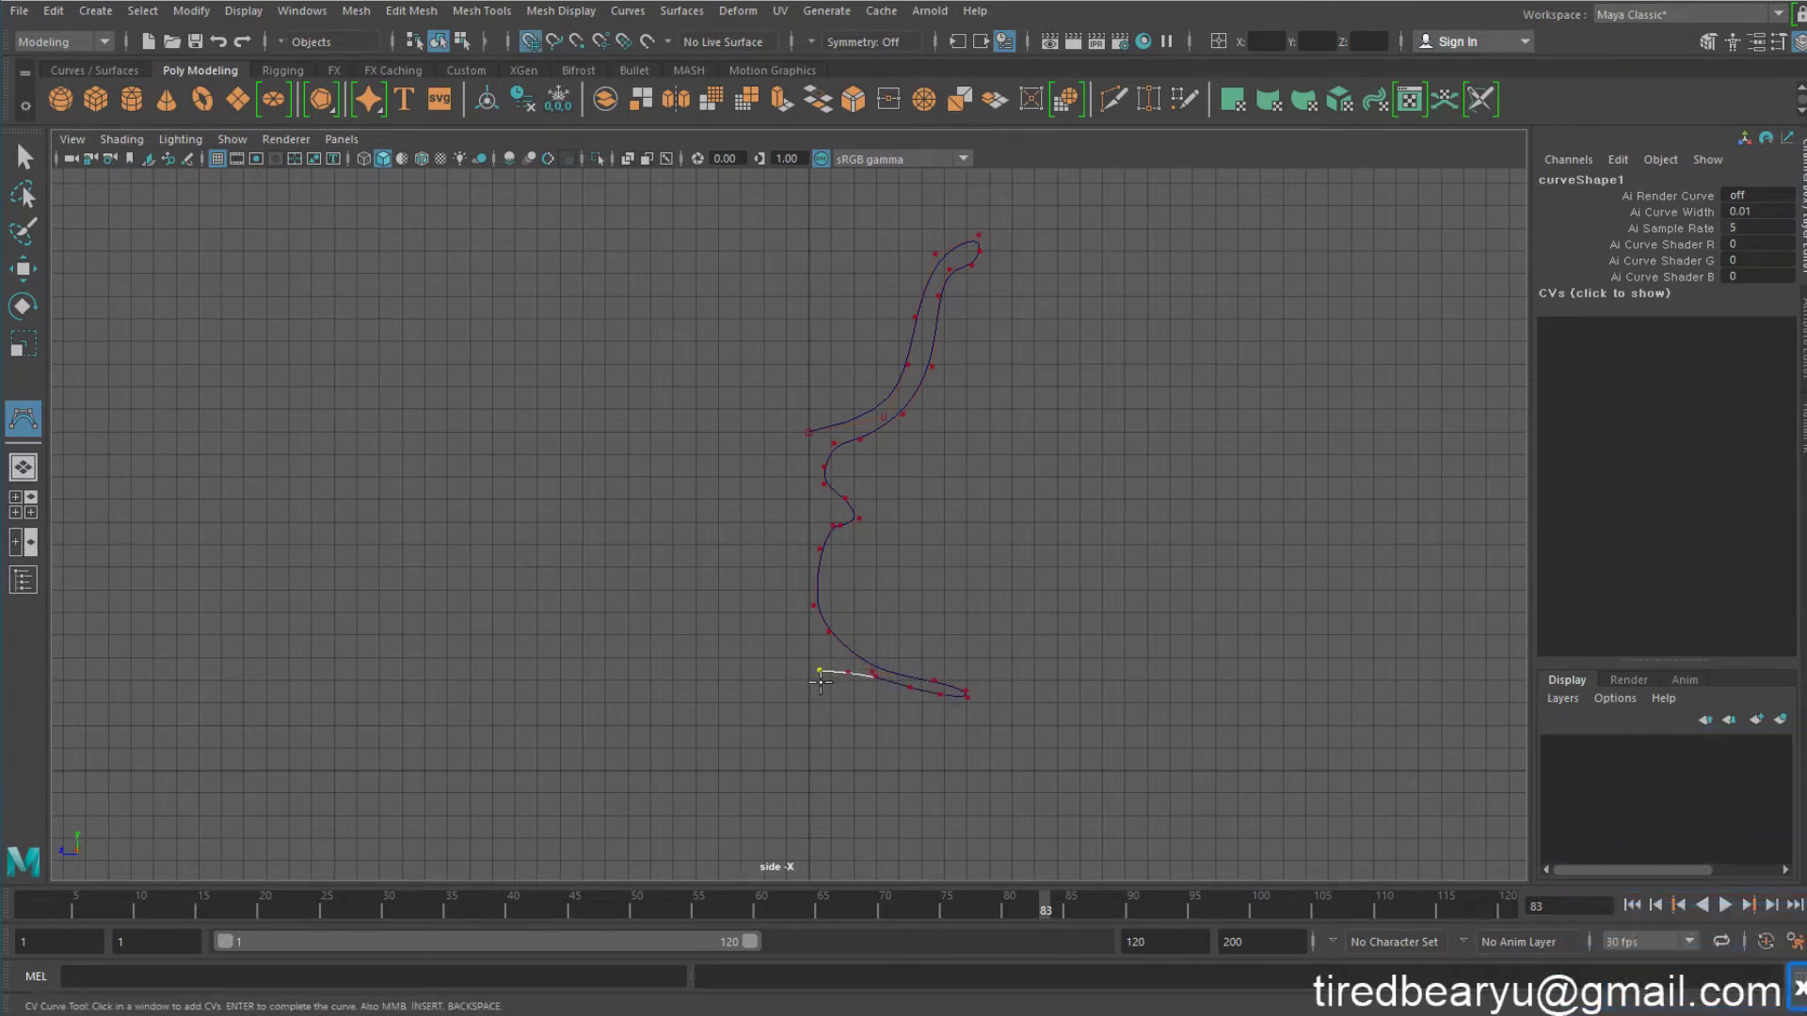
pyautogui.click(808, 680)
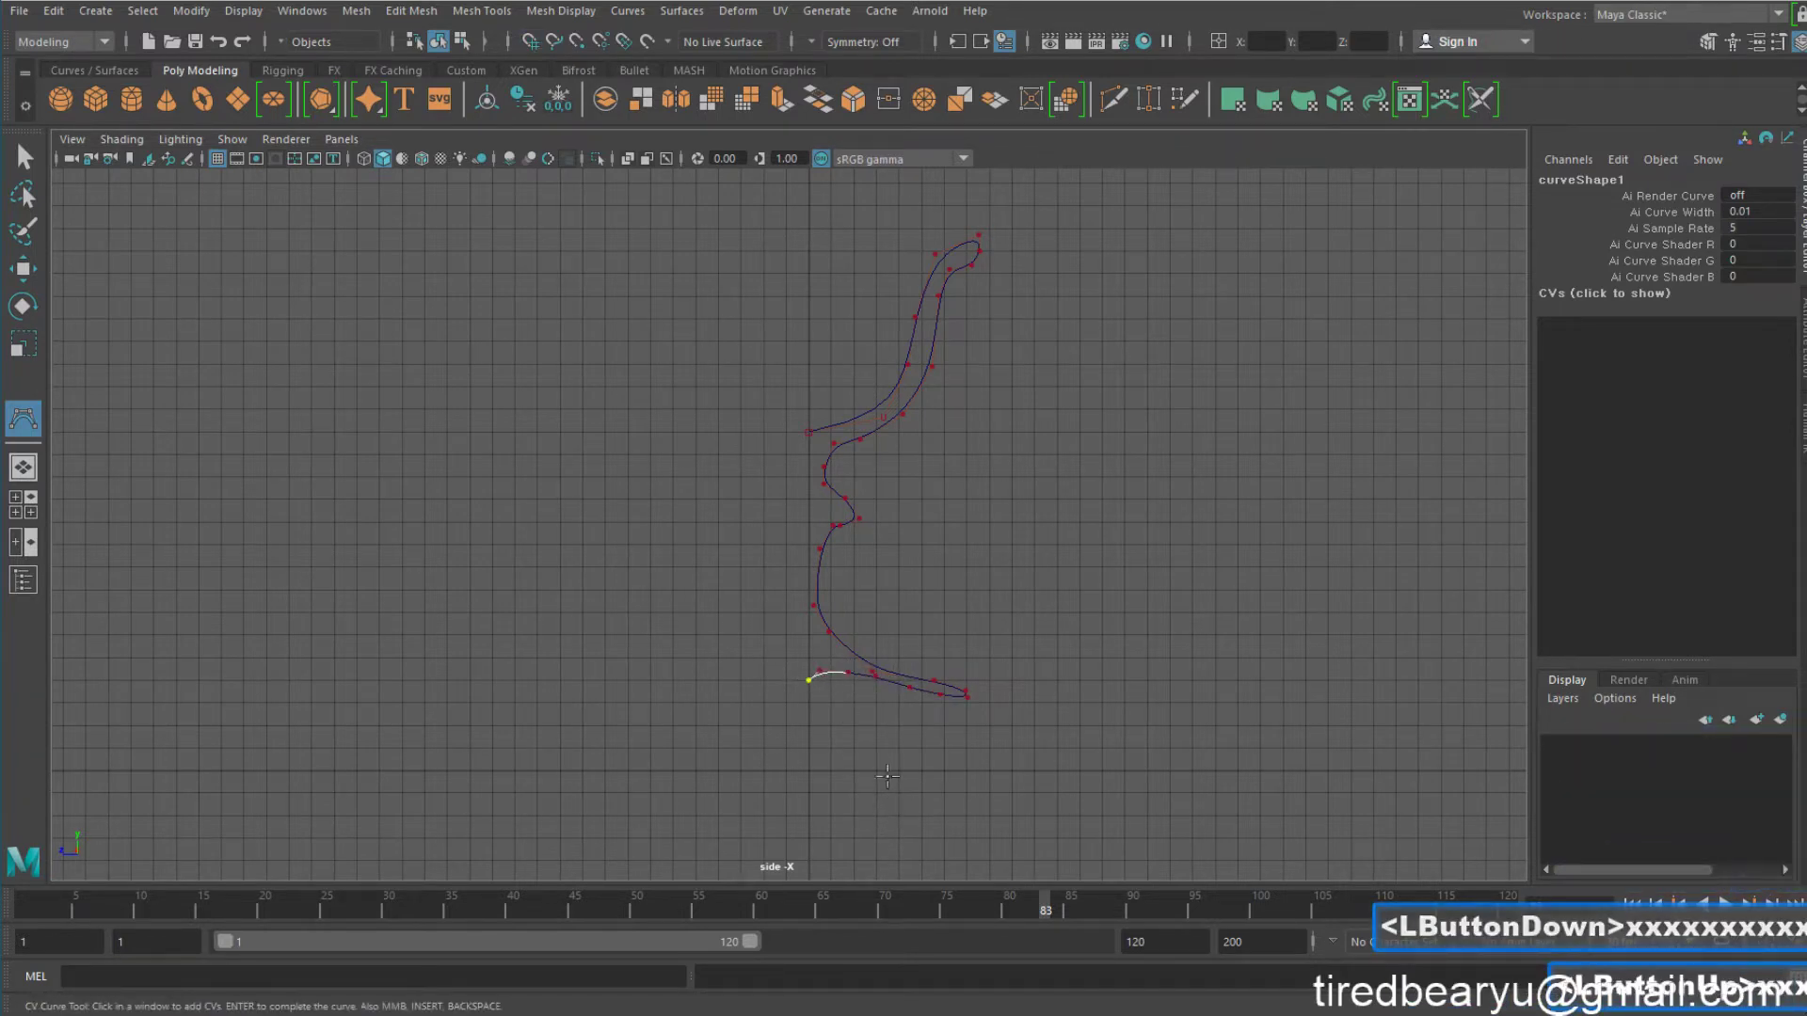
pyautogui.press('Return')
pyautogui.press('e')
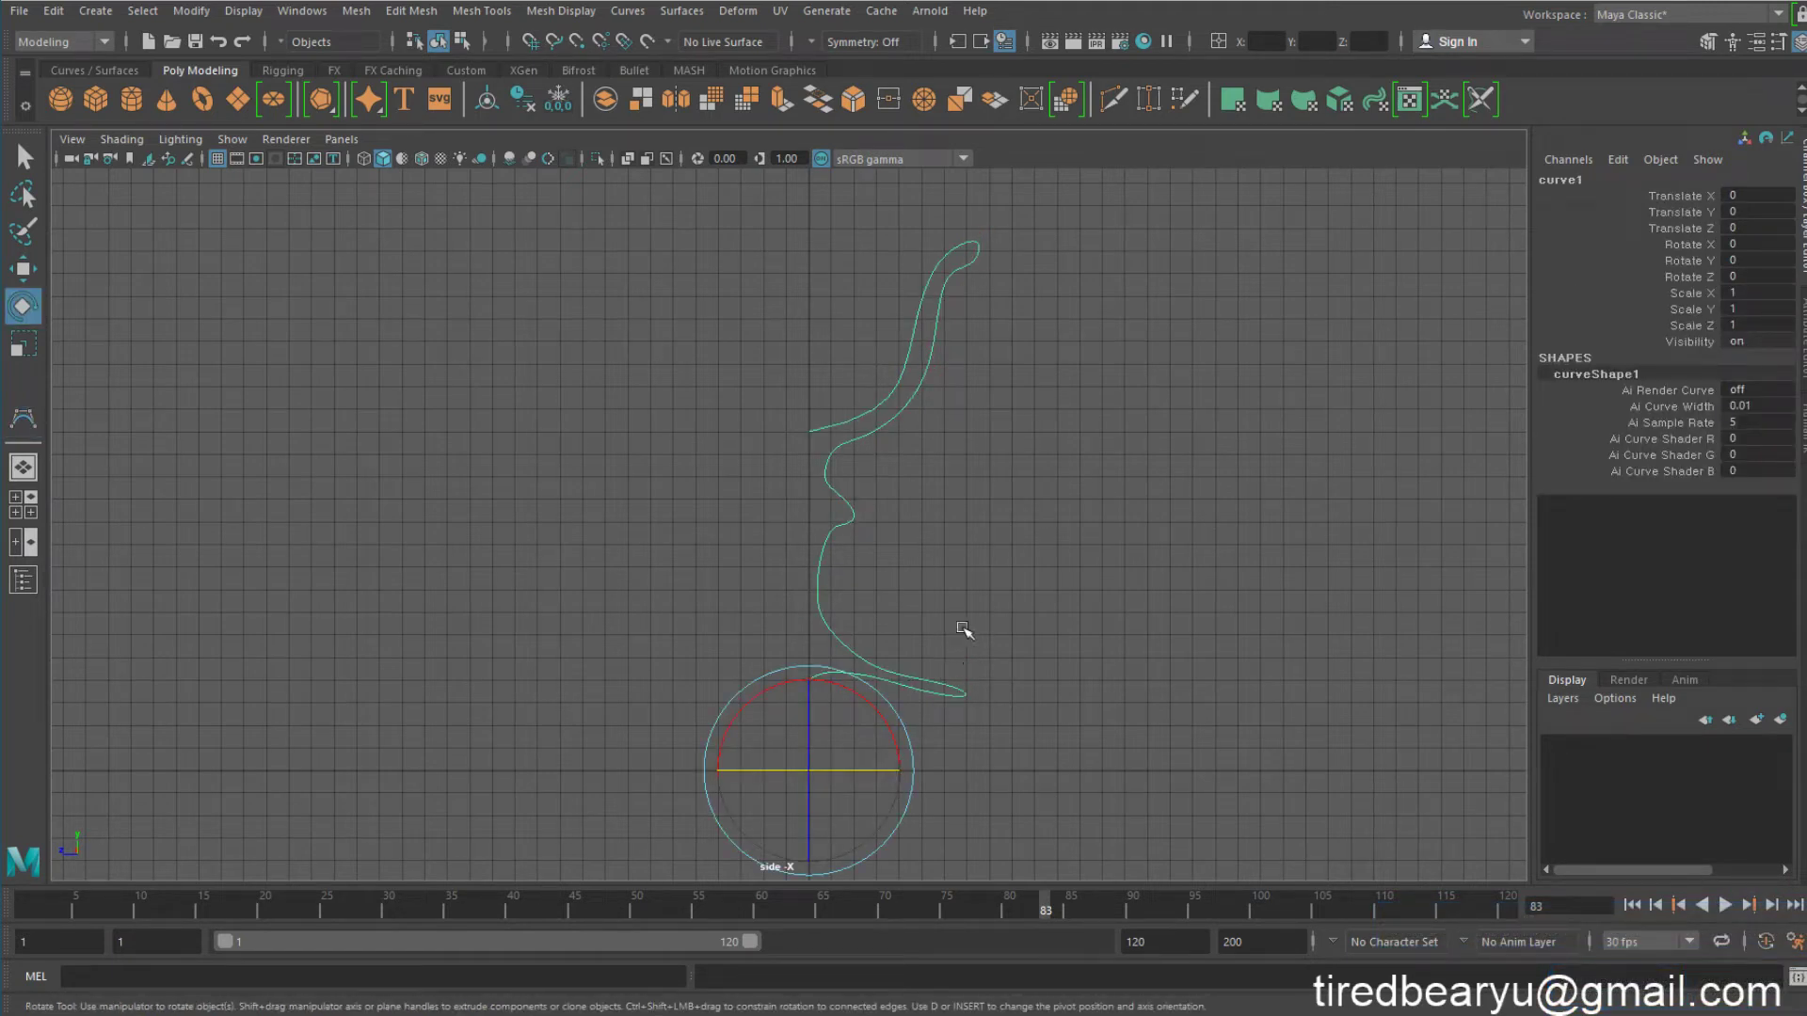
# Examine the profile curve's control vertices at the inner end of the foot and return to object mode
pyautogui.click(1006, 501)
pyautogui.moveTo(813, 421); pyautogui.dragTo(1059, 637)
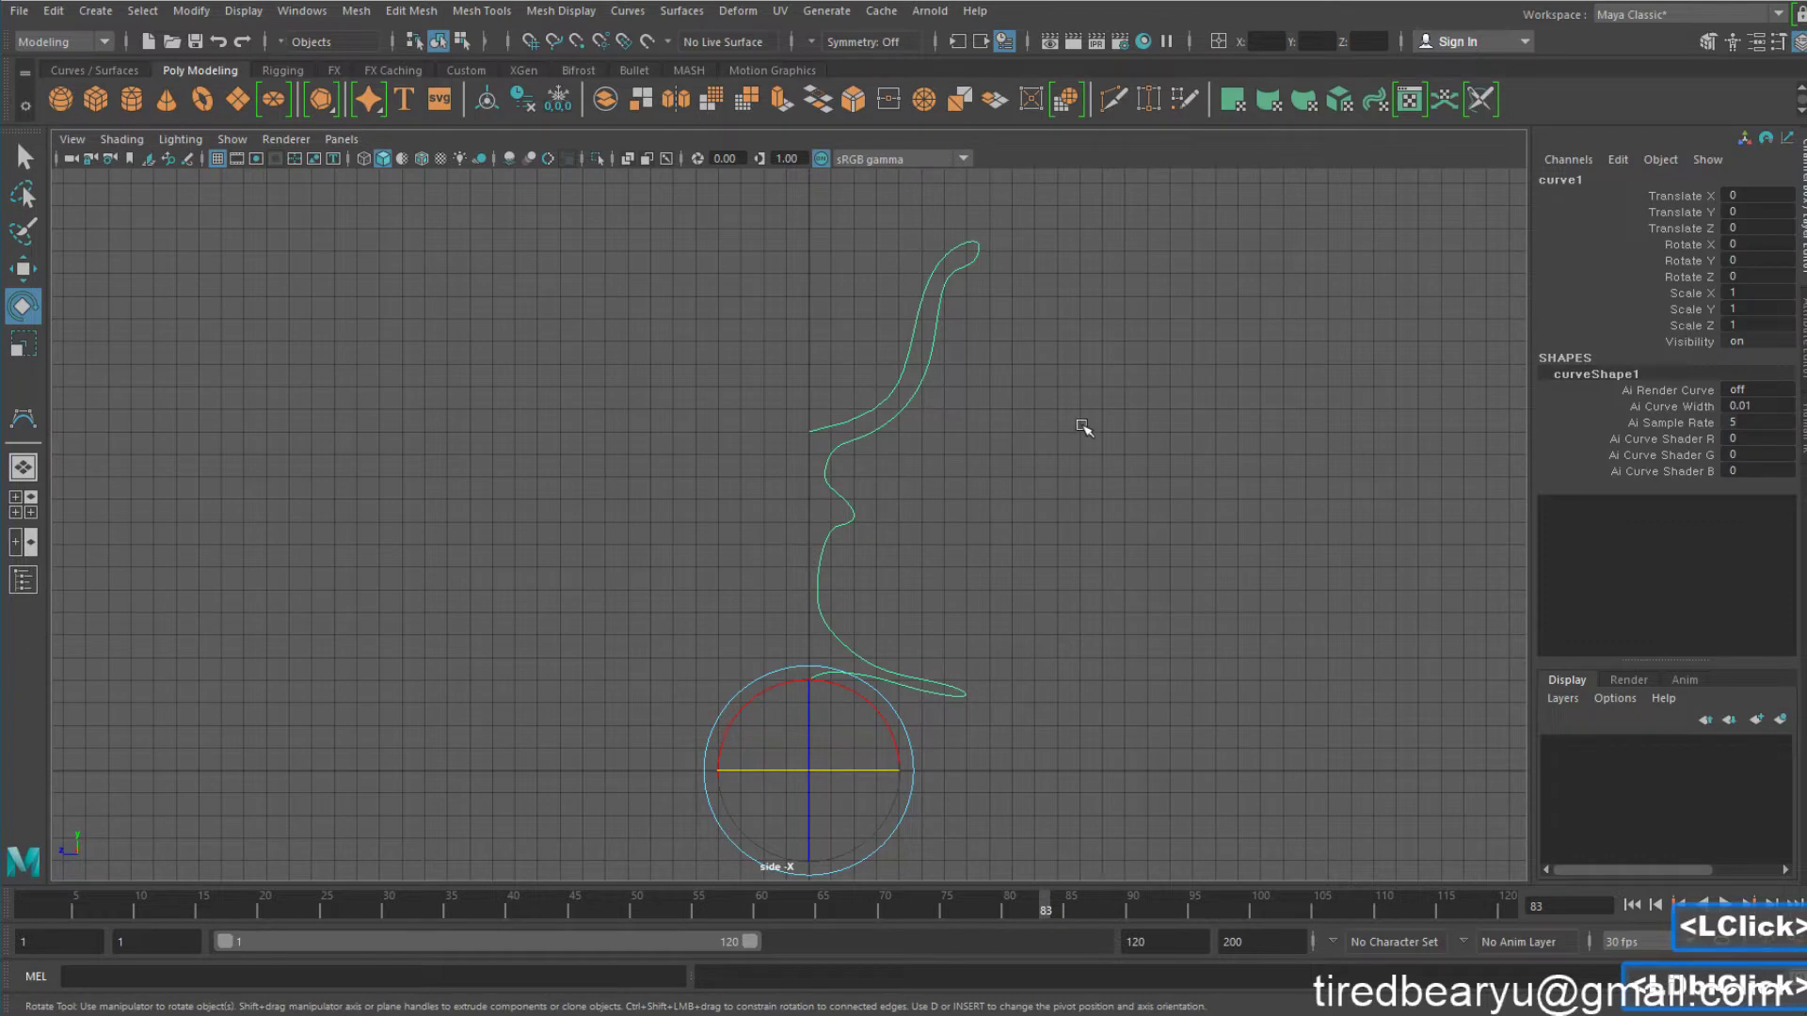
pyautogui.moveTo(1072, 411); pyautogui.dragTo(1009, 402, button='right')
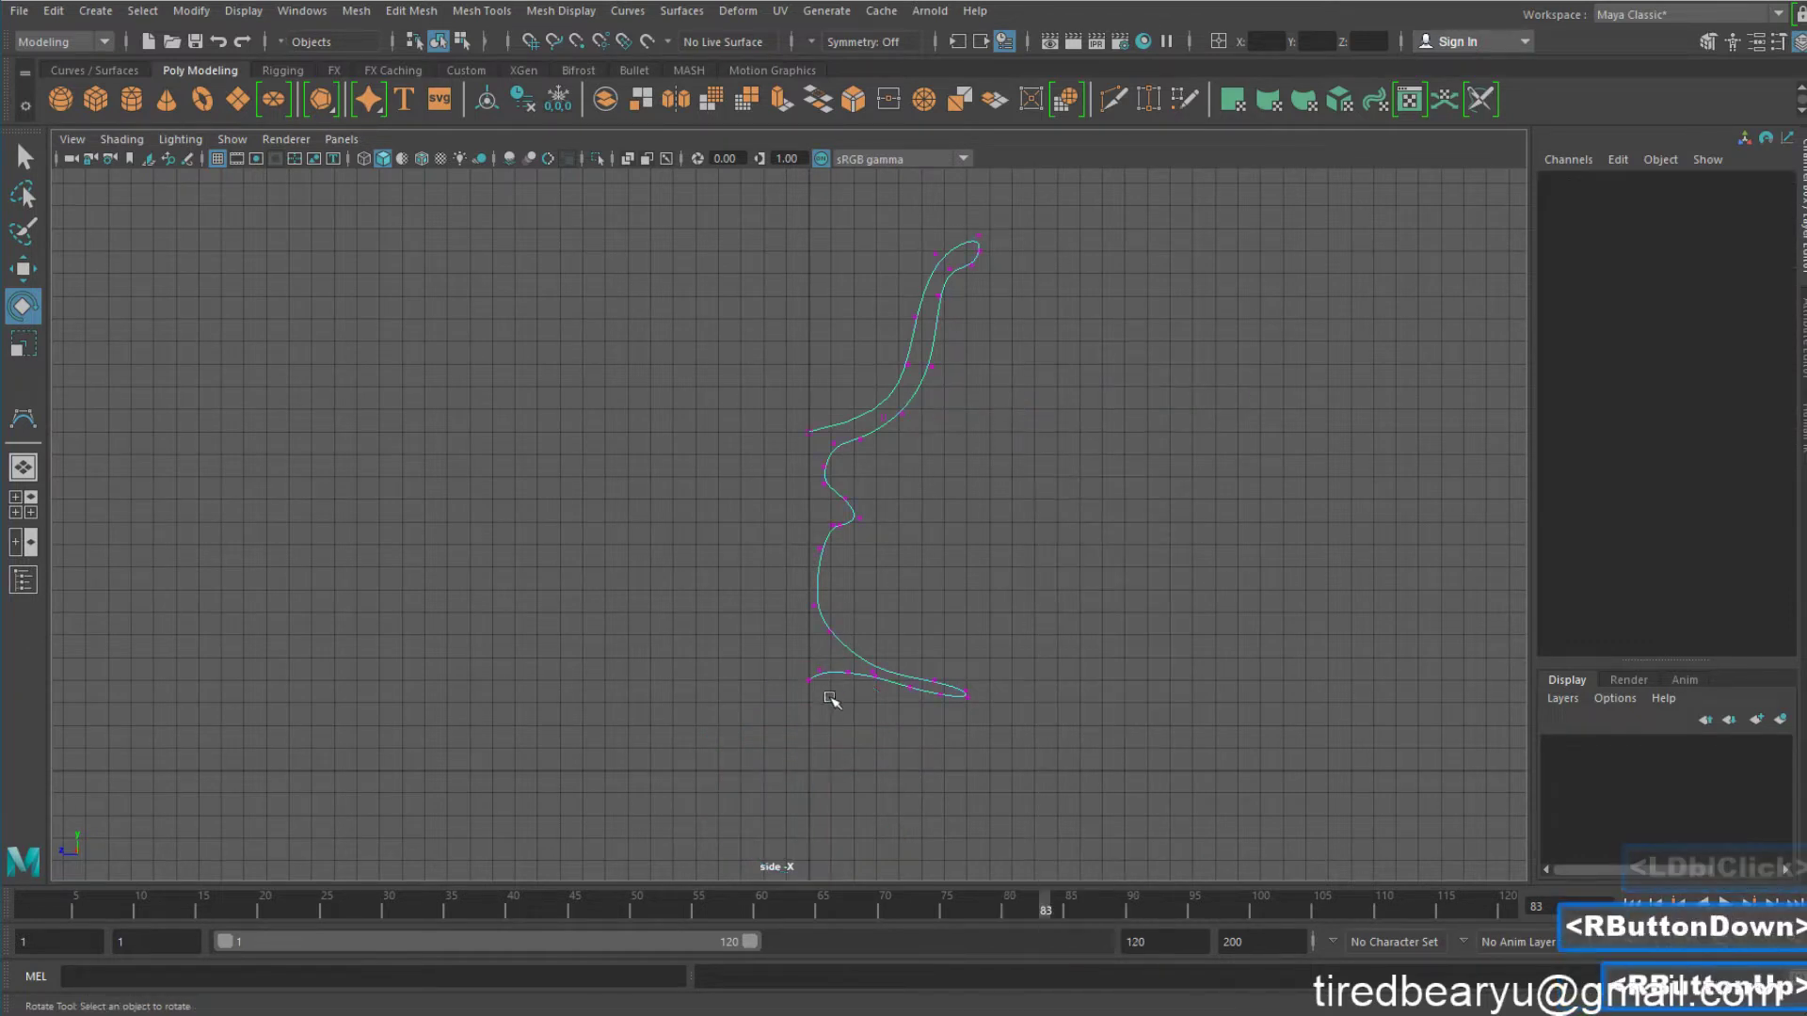
pyautogui.moveTo(802, 657); pyautogui.dragTo(850, 691)
pyautogui.click(1130, 627)
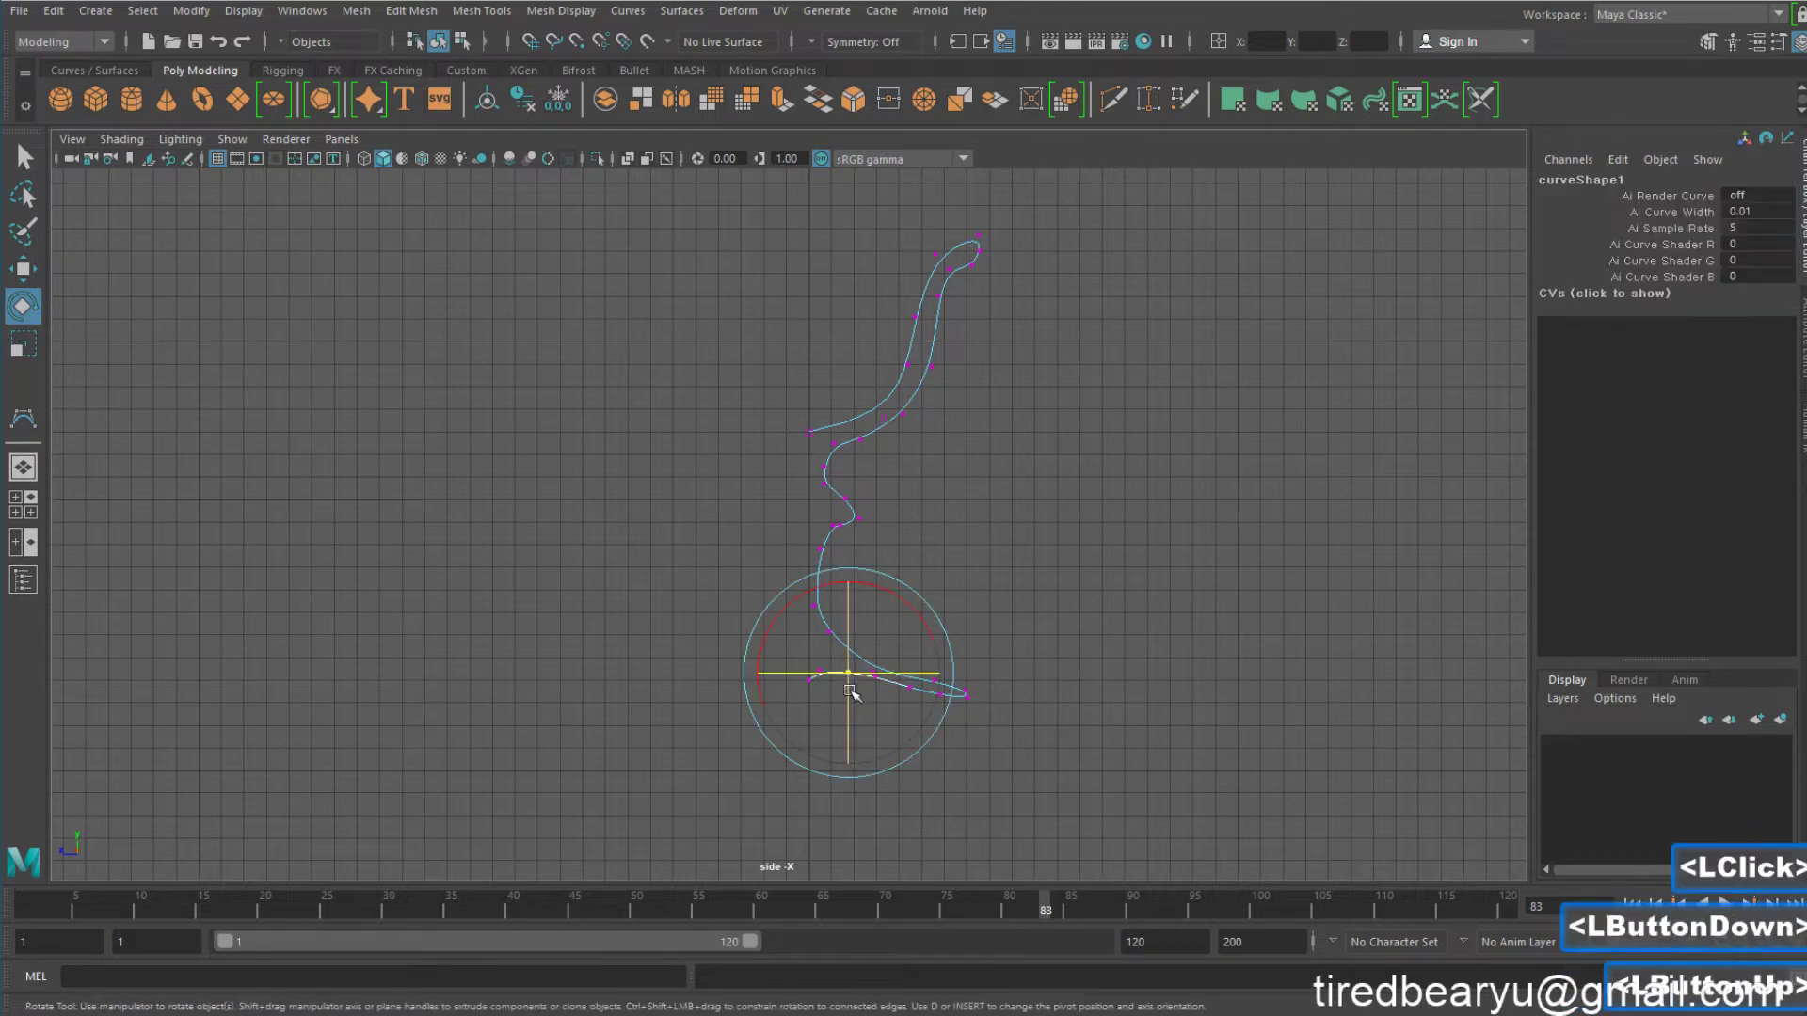
pyautogui.click(1049, 605)
pyautogui.moveTo(1001, 448); pyautogui.dragTo(1143, 417, button='right')
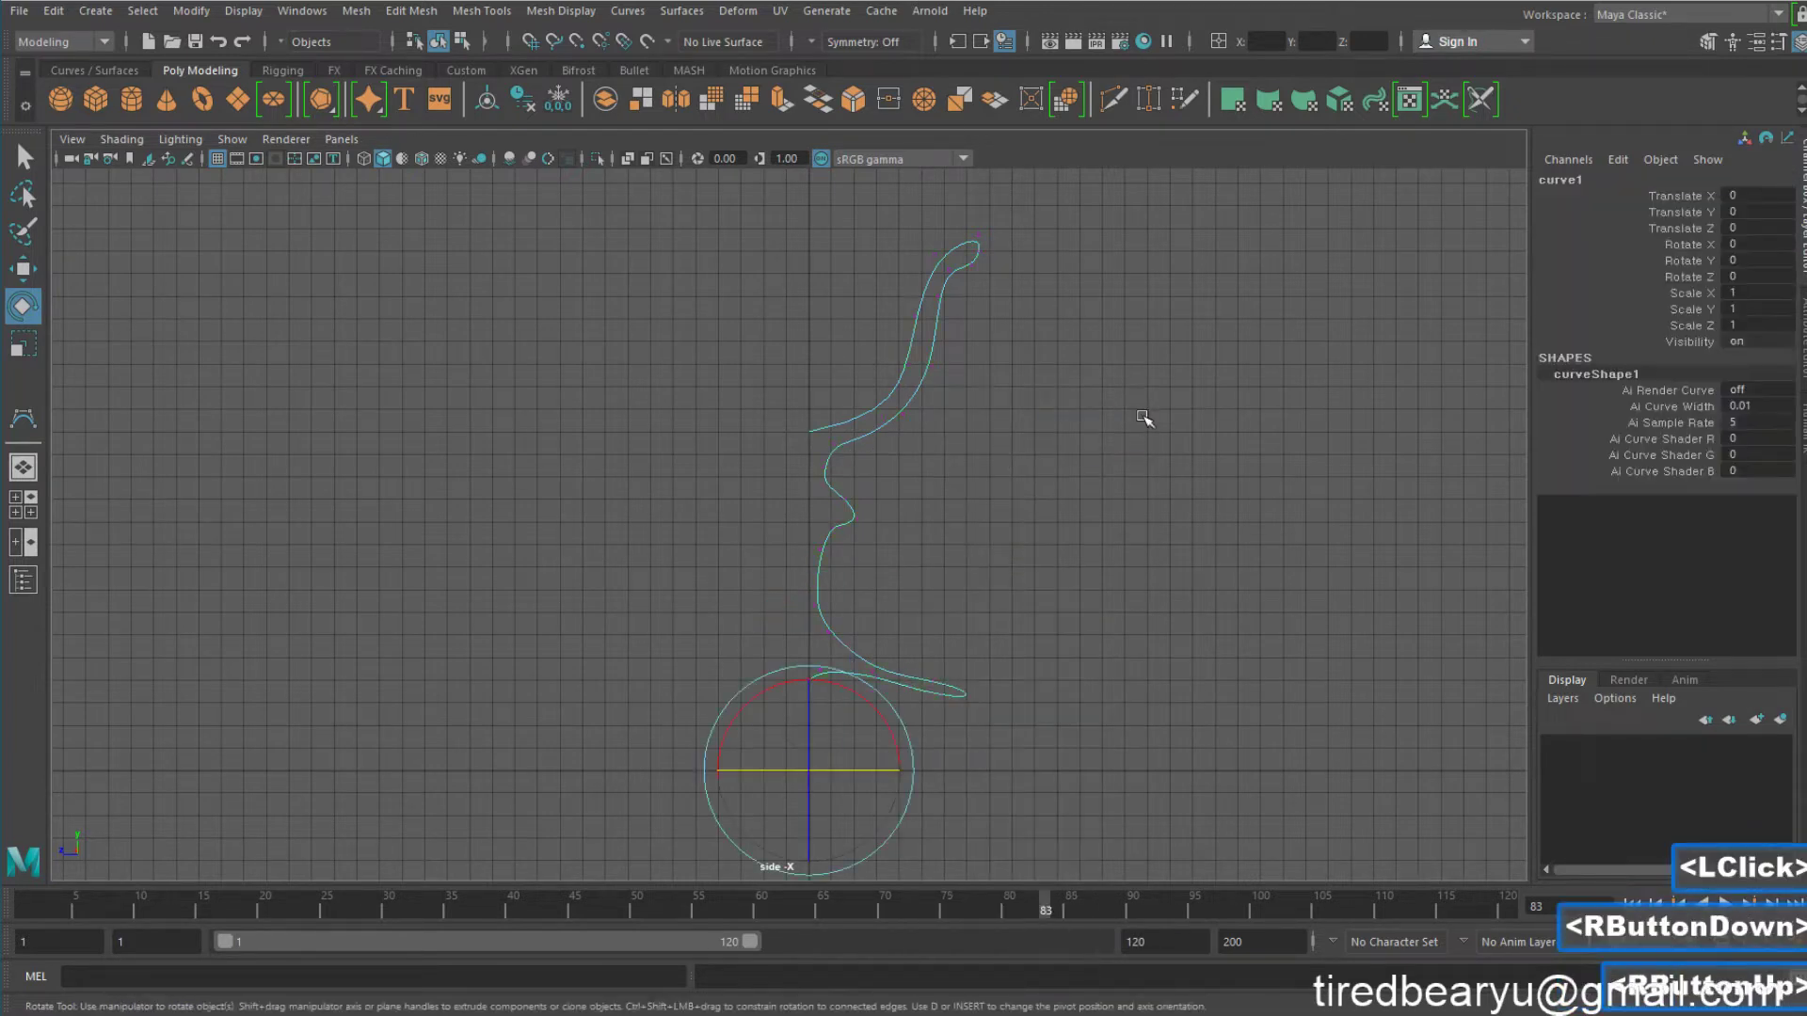
# Revolve the profile curve around the vertical axis into a full wine glass surface in the perspective view
pyautogui.click(1144, 417)
pyautogui.moveTo(1134, 417); pyautogui.dragTo(885, 561)
pyautogui.press('w')
pyautogui.press('space')
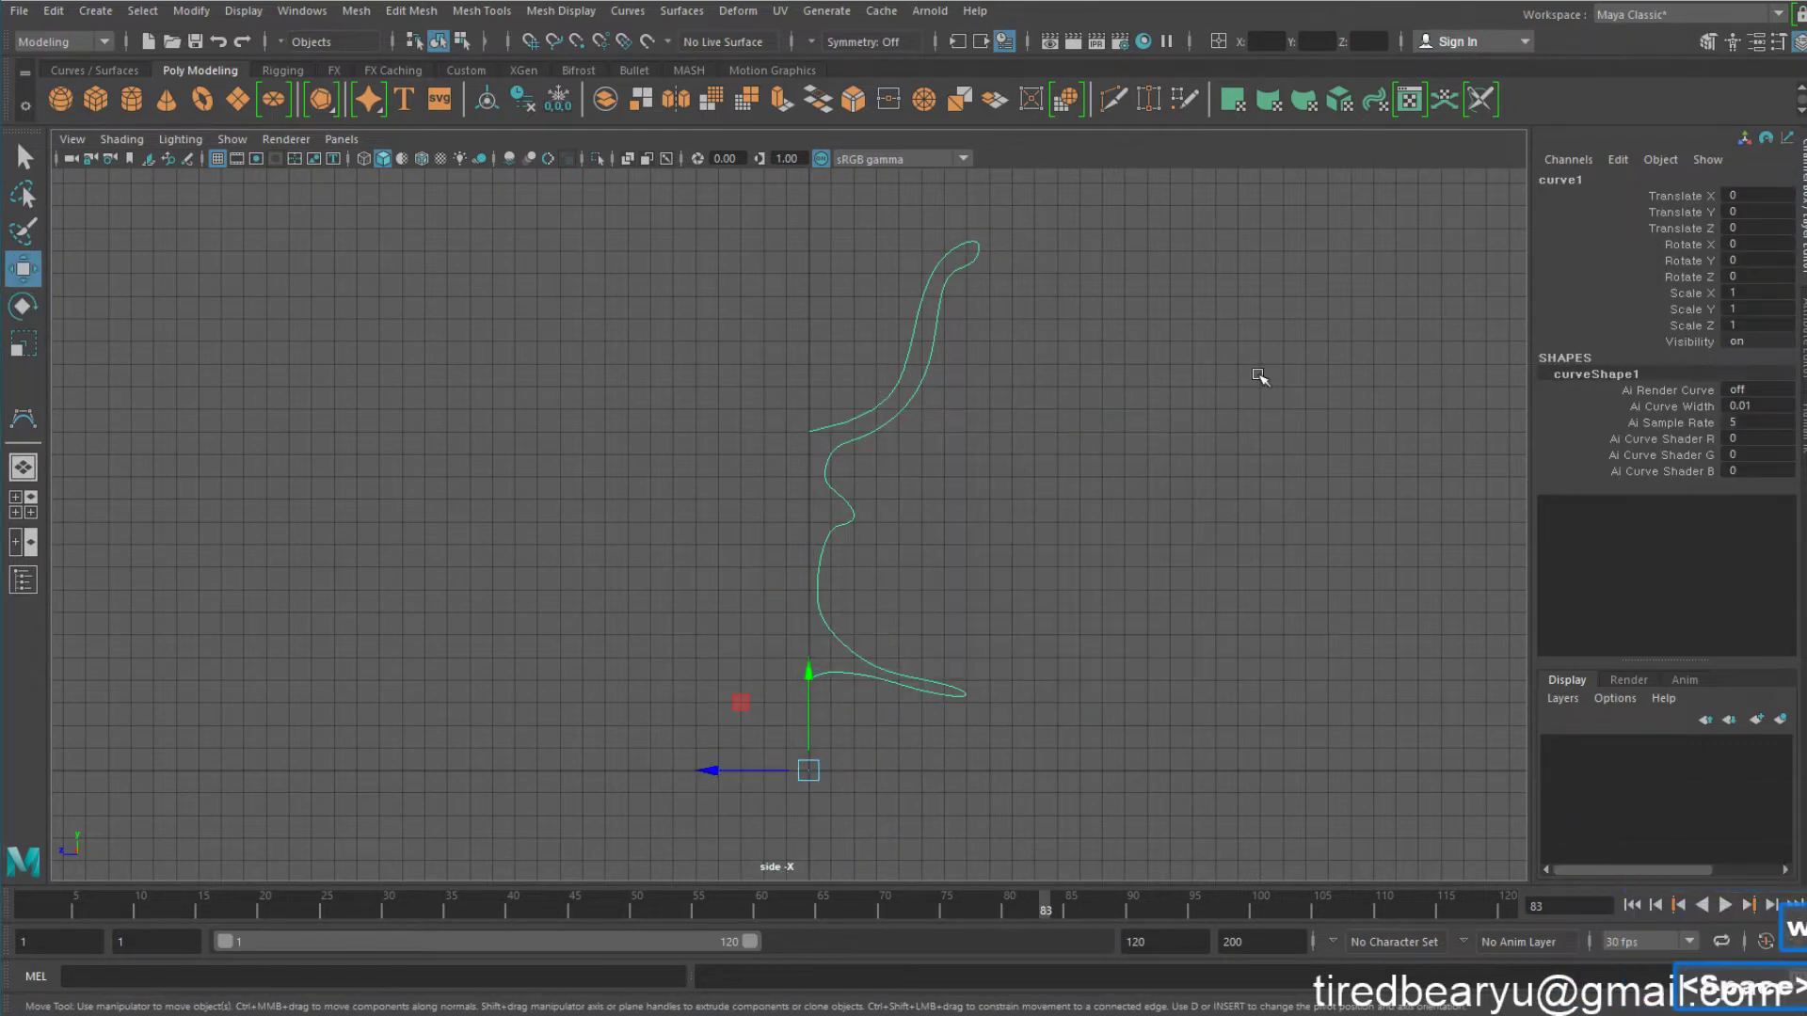
pyautogui.press('space')
pyautogui.keyDown('alt'); pyautogui.moveTo(1117, 428); pyautogui.dragTo(1014, 435); pyautogui.keyUp('alt')
pyautogui.press('q')
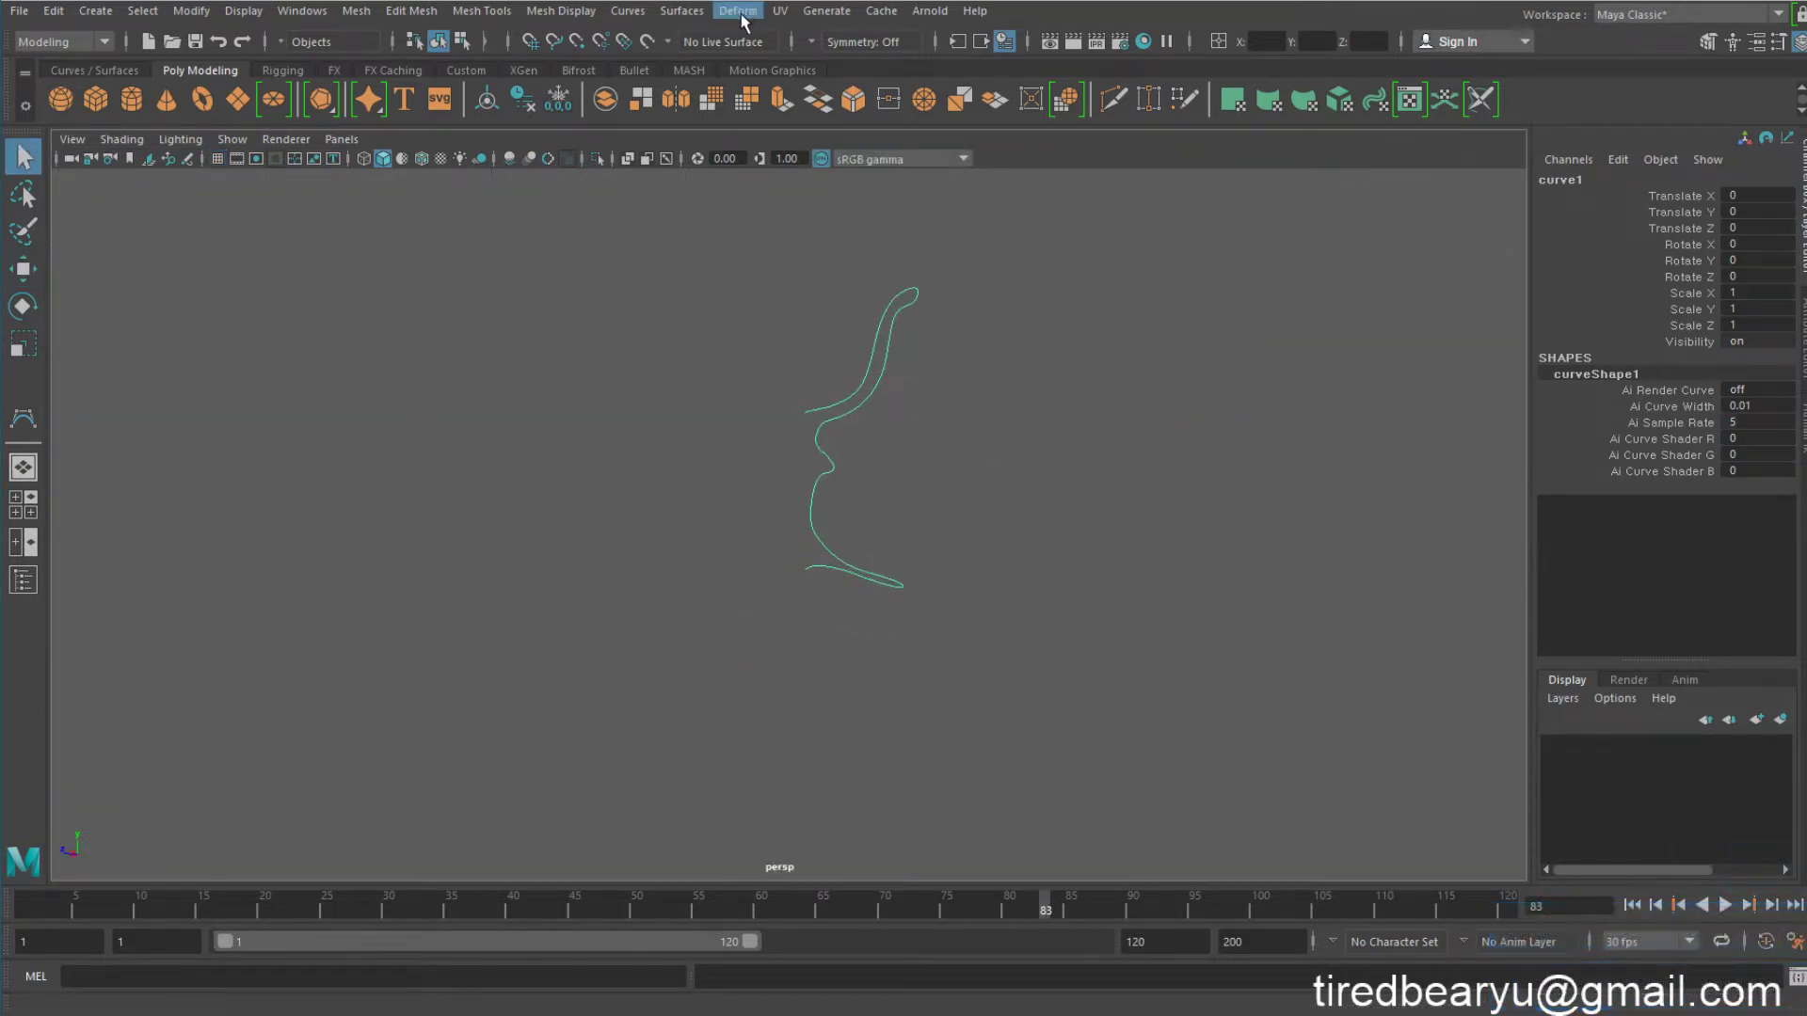
pyautogui.click(684, 11)
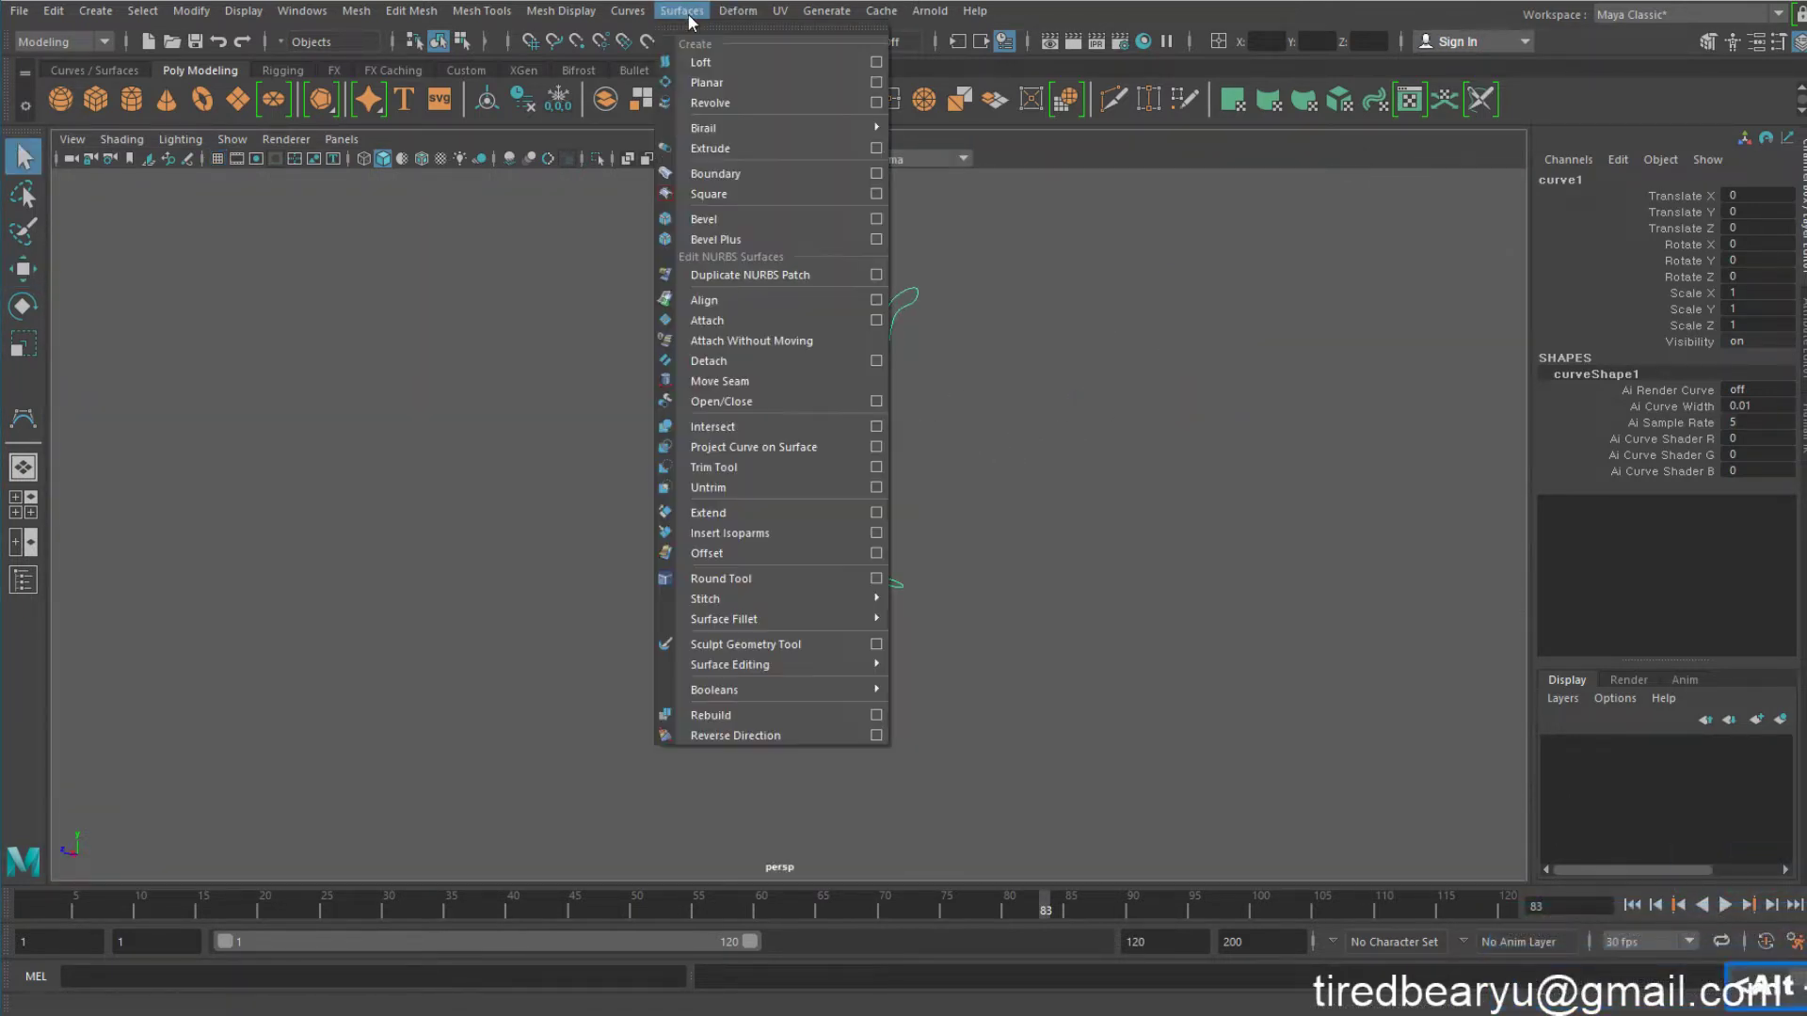
pyautogui.click(725, 99)
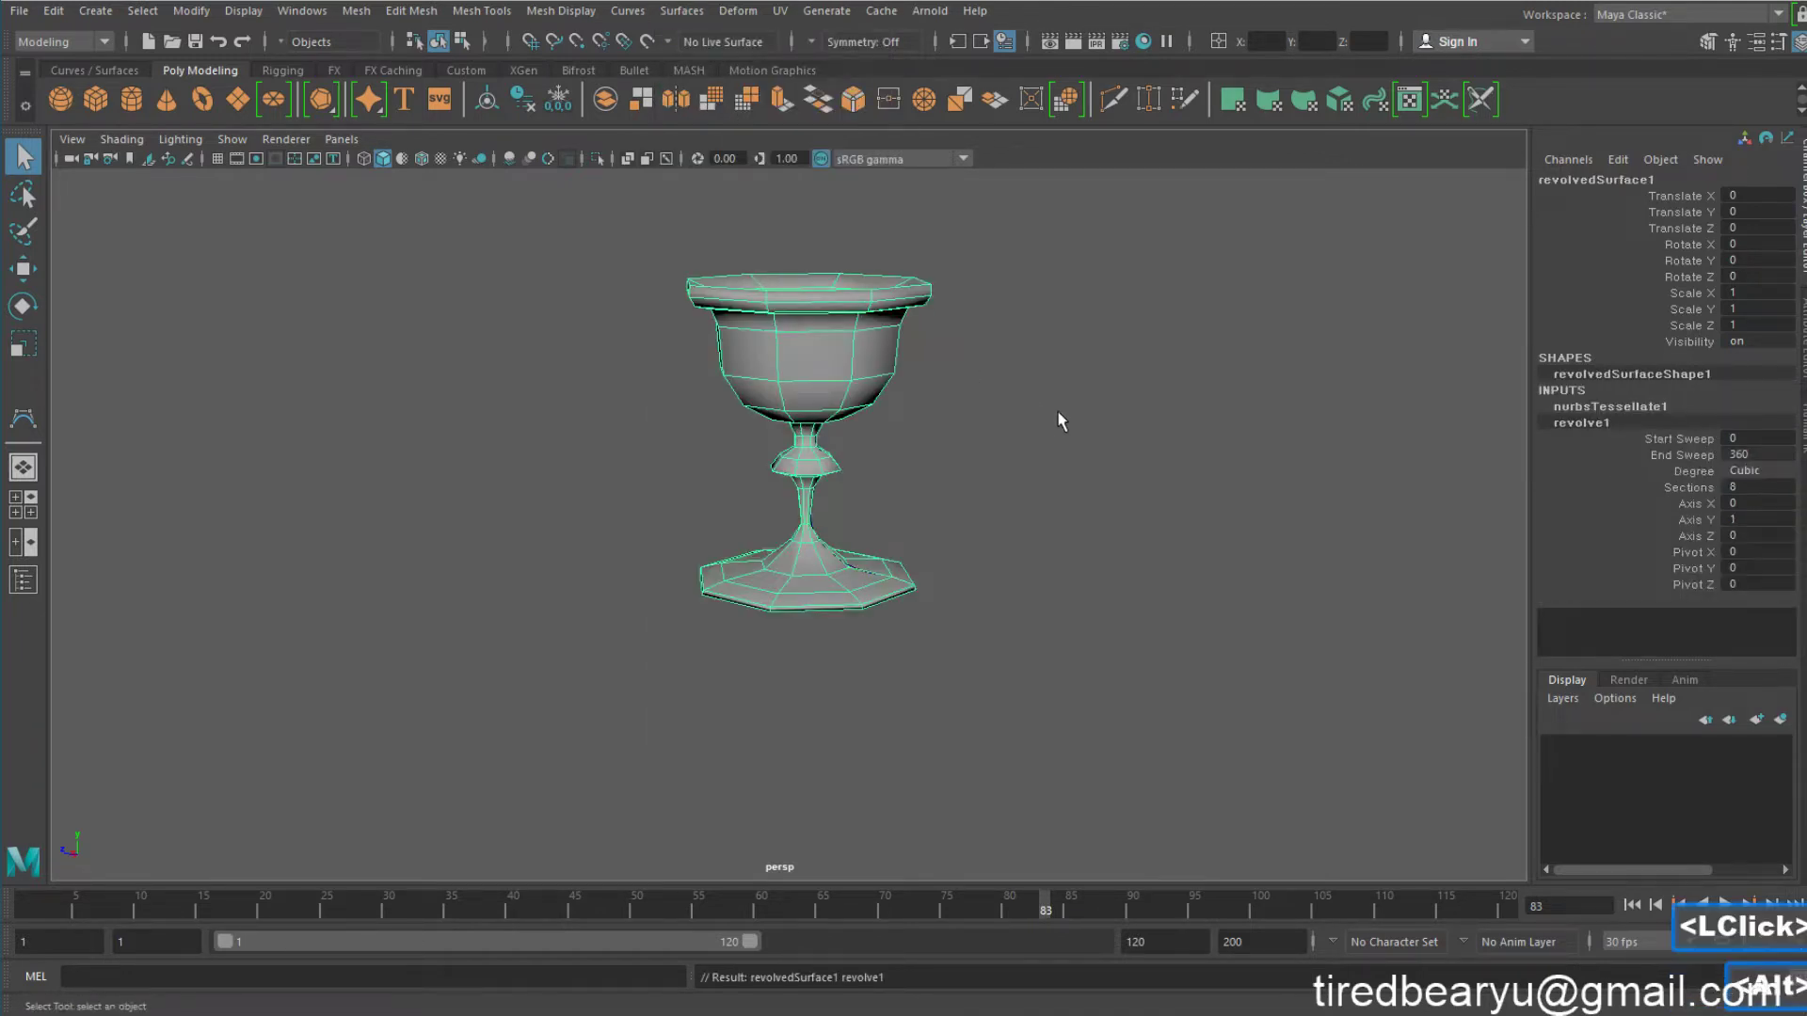
# Apply Smooth to the revolved wine glass mesh
pyautogui.keyDown('alt'); pyautogui.moveTo(1058, 410); pyautogui.dragTo(896, 381); pyautogui.keyUp('alt')
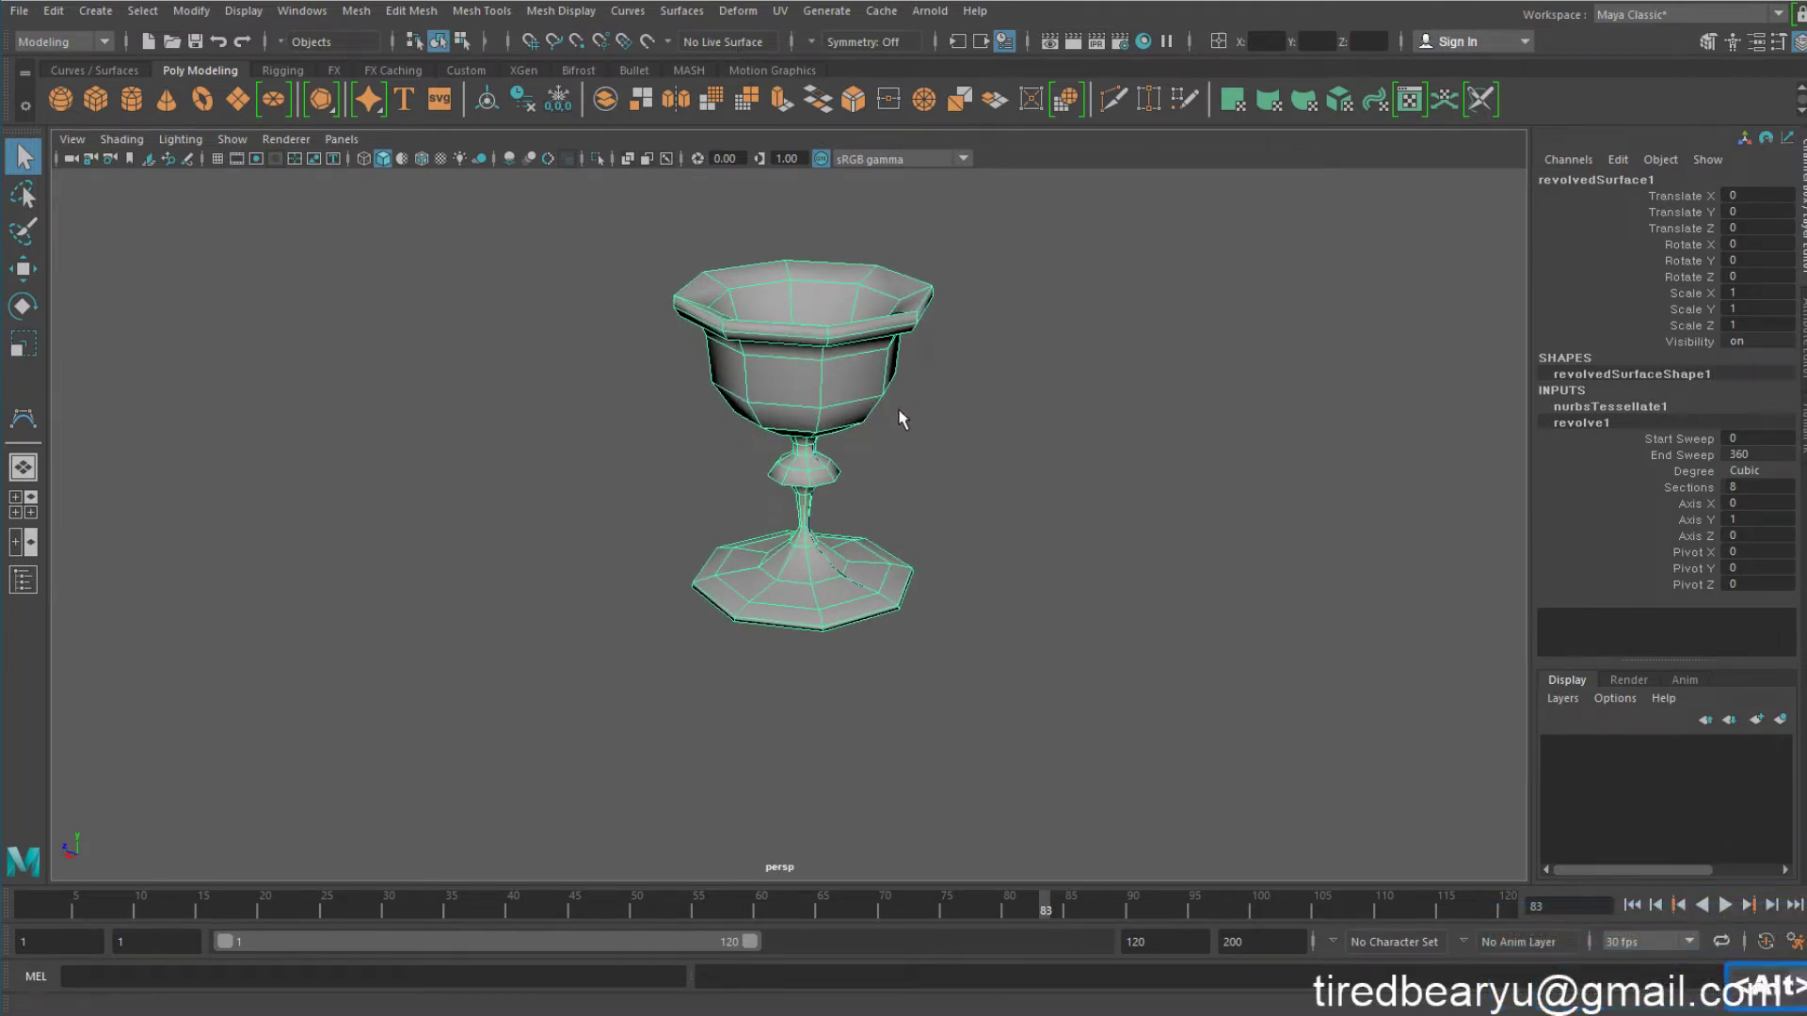
pyautogui.keyDown('alt'); pyautogui.moveTo(898, 409); pyautogui.dragTo(863, 444, button='middle'); pyautogui.keyUp('alt')
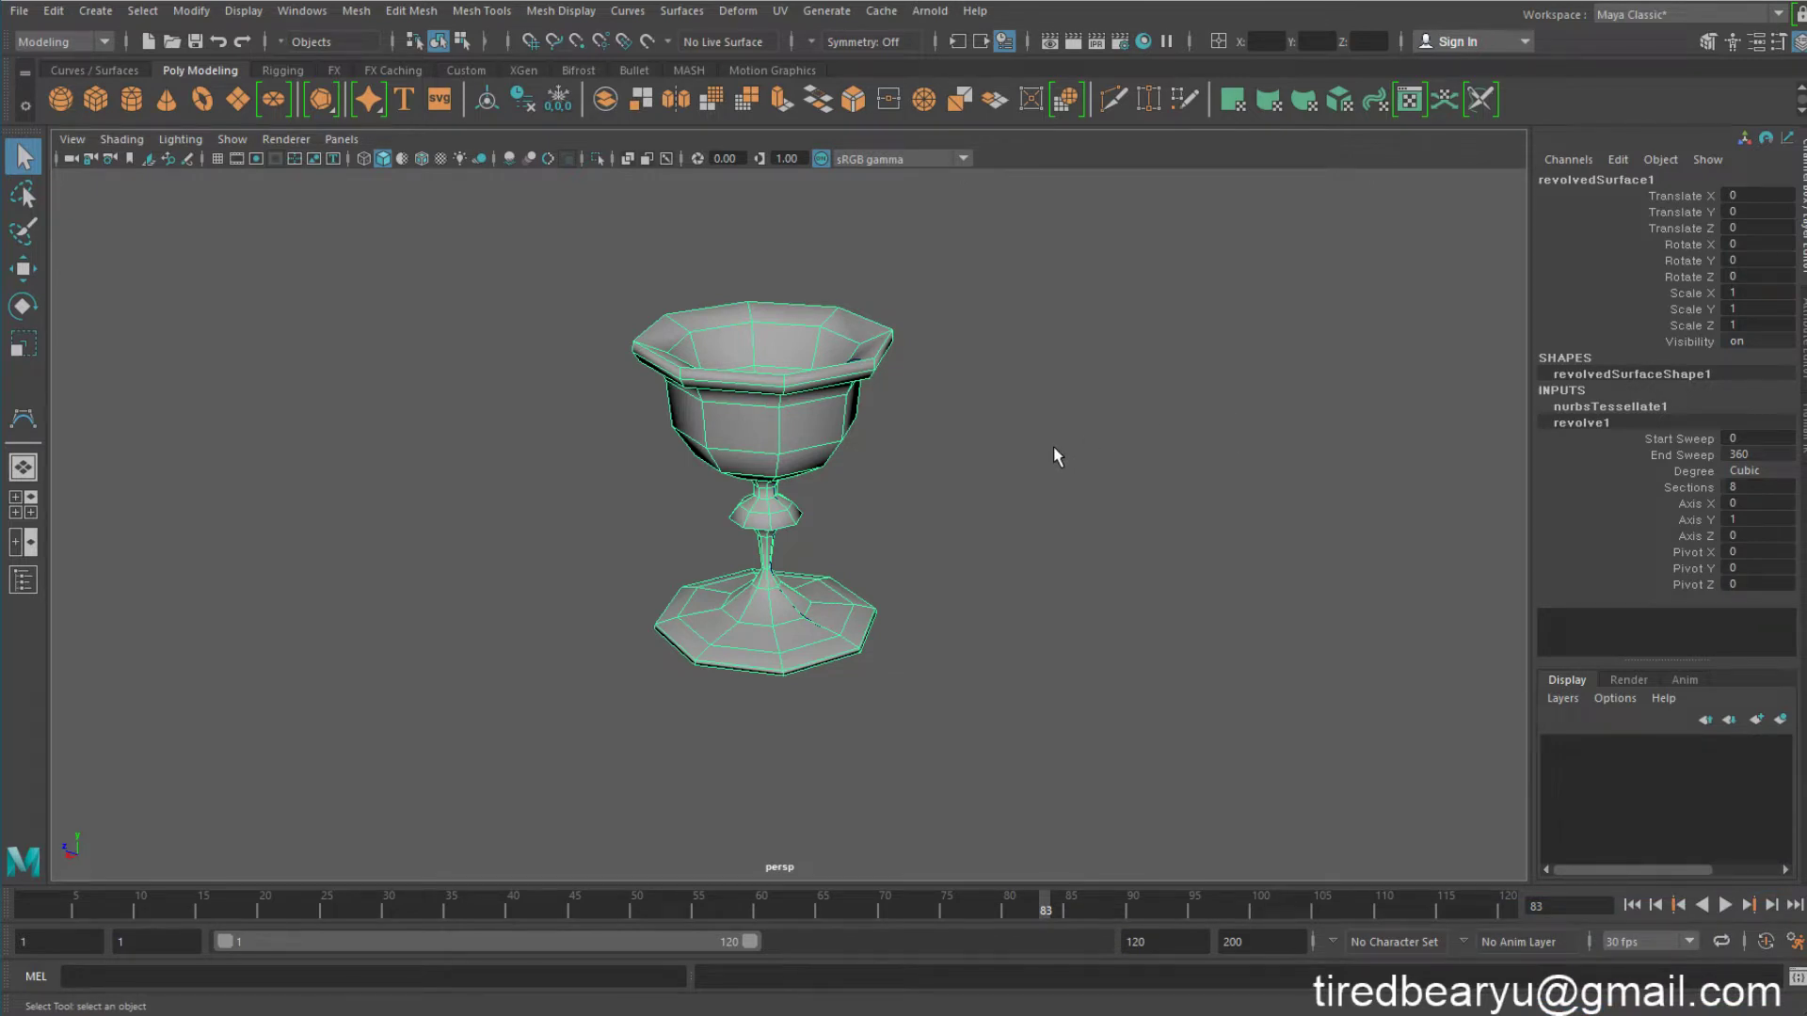
pyautogui.keyDown('alt'); pyautogui.moveTo(1053, 447); pyautogui.dragTo(1021, 520, button='middle'); pyautogui.keyUp('alt')
pyautogui.keyDown('alt'); pyautogui.moveTo(1021, 520); pyautogui.dragTo(1028, 509); pyautogui.keyUp('alt')
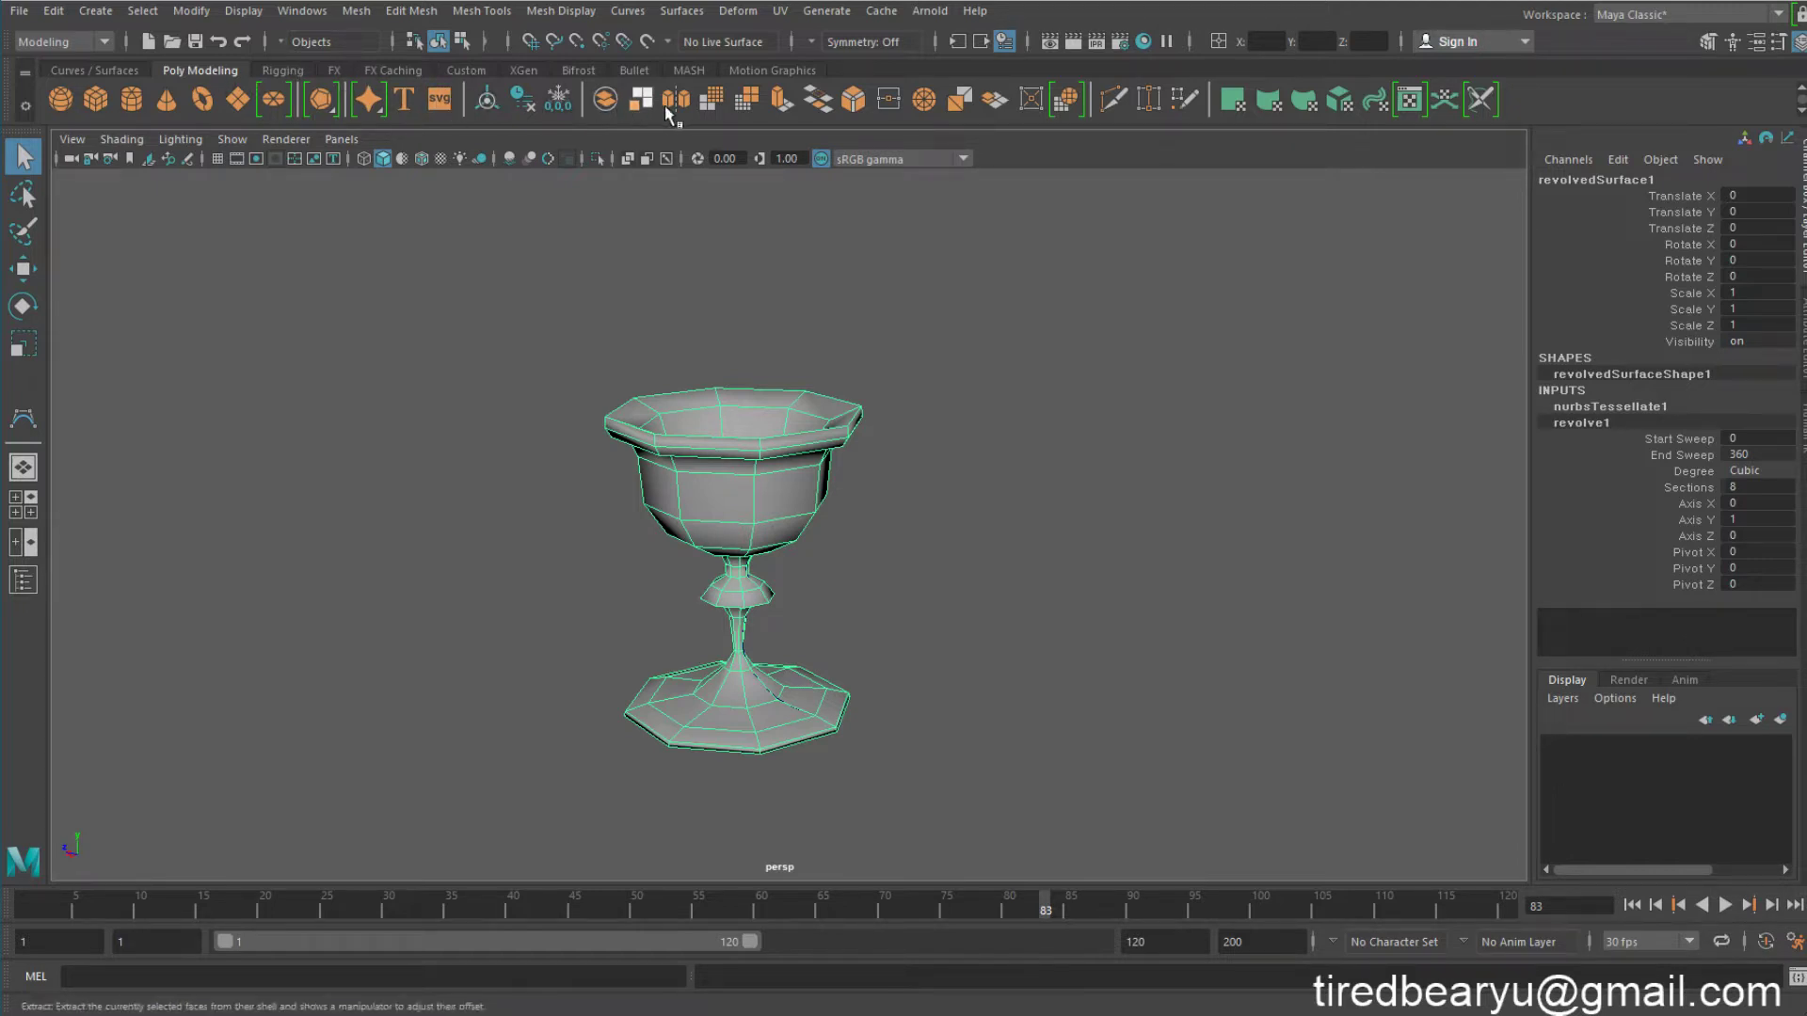
pyautogui.click(366, 14)
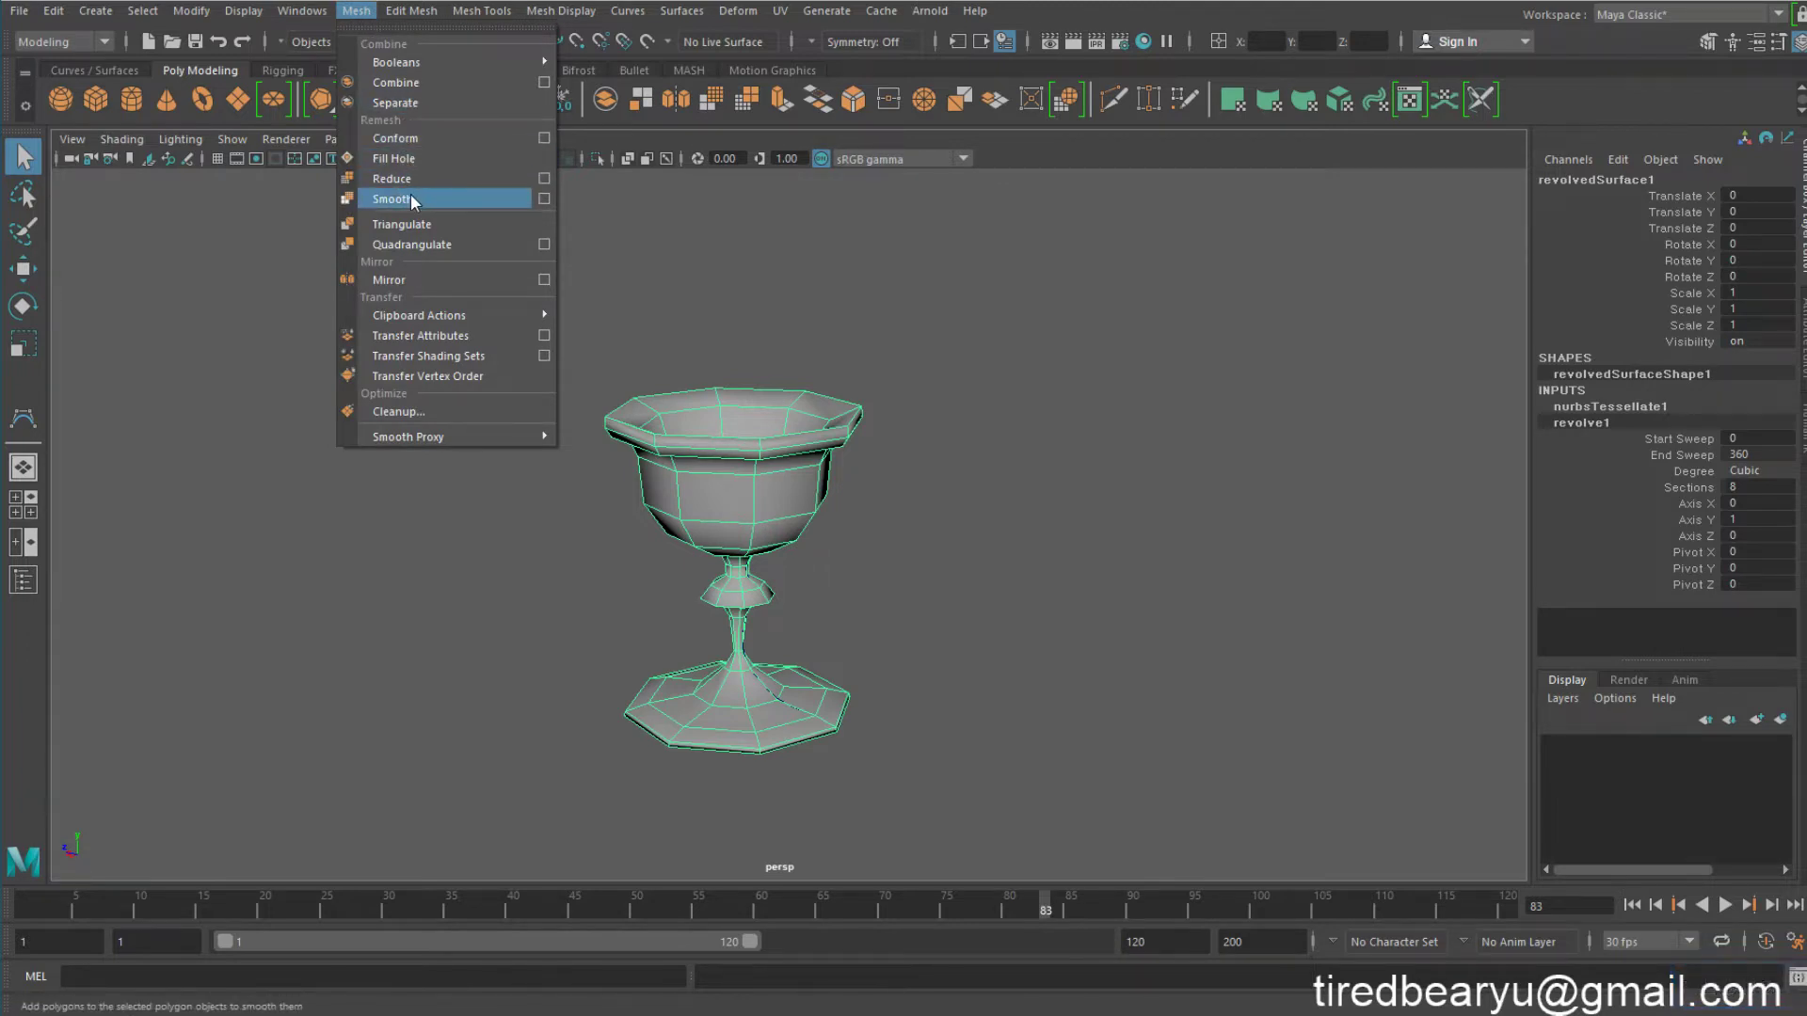
pyautogui.click(416, 201)
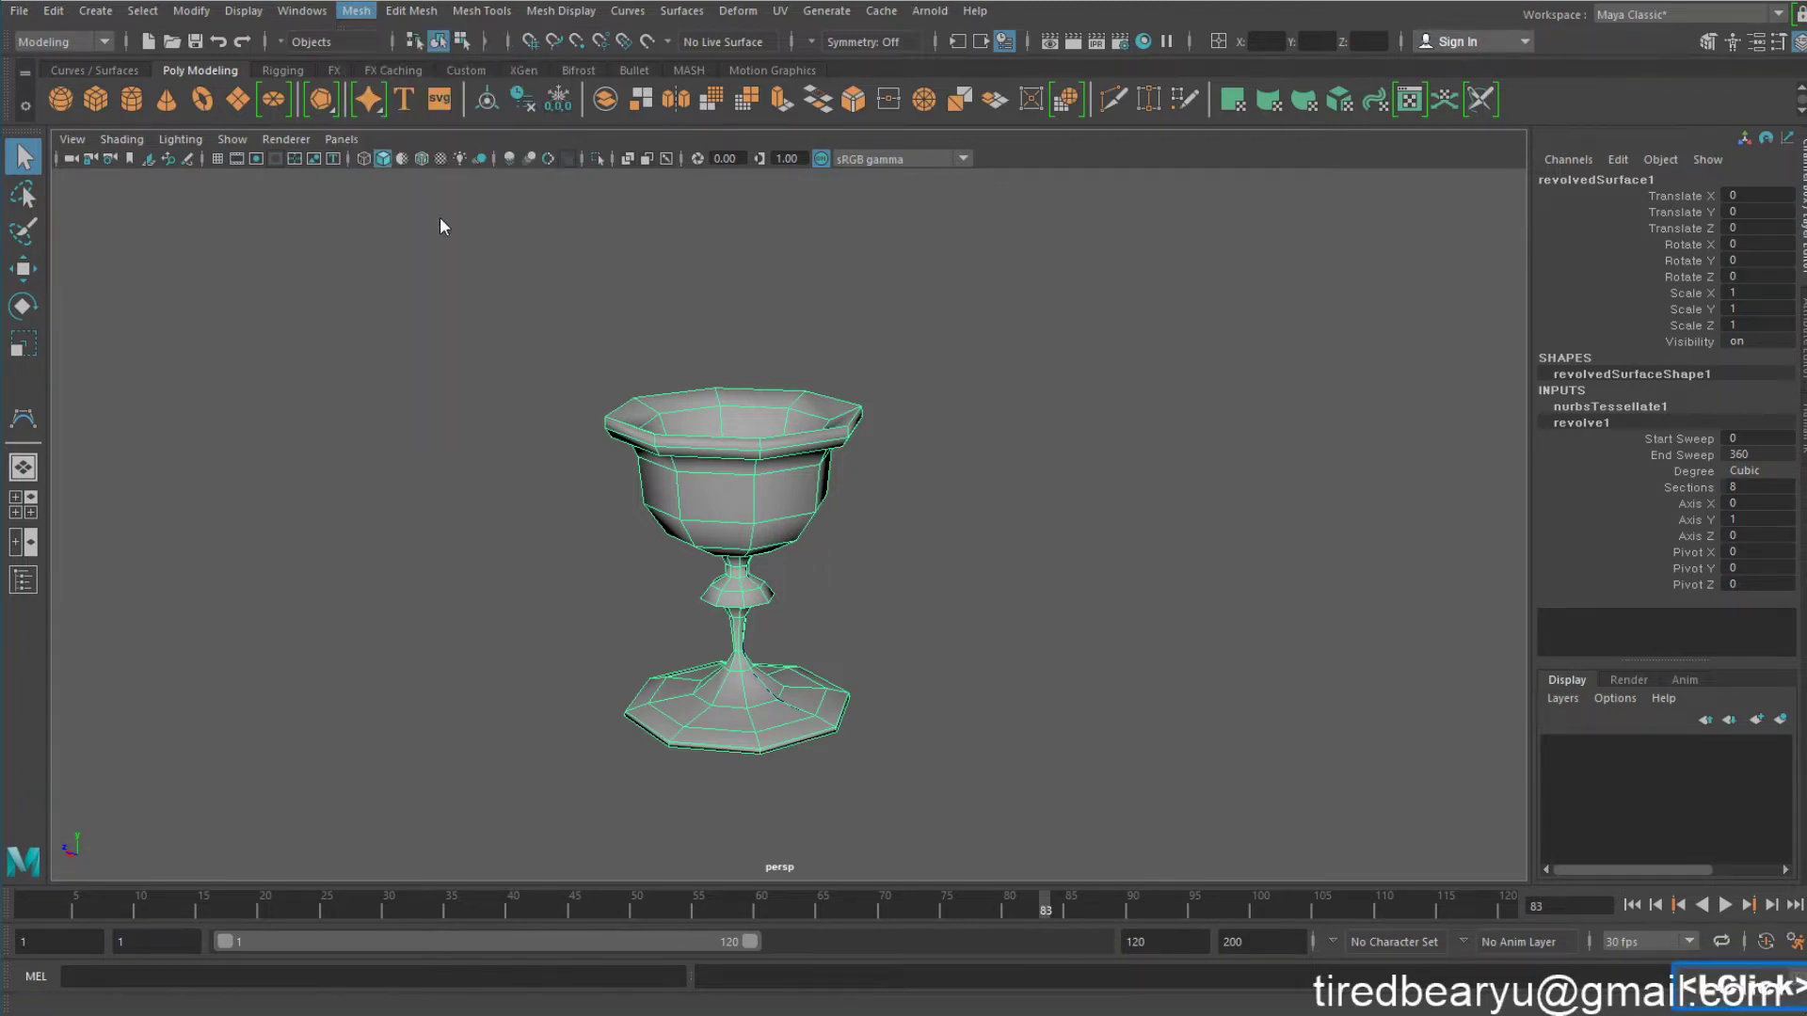
# Set the glass's smooth divisions to 2 and deselect the mesh
pyautogui.keyDown('alt'); pyautogui.moveTo(1068, 552); pyautogui.dragTo(1012, 516); pyautogui.keyUp('alt')
pyautogui.click(1013, 517)
pyautogui.moveTo(872, 525)
pyautogui.keyDown('alt'); pyautogui.mouseDown()
pyautogui.moveTo(1069, 499)
pyautogui.moveTo(926, 500)
pyautogui.moveTo(885, 557)
pyautogui.mouseUp(); pyautogui.keyUp('alt')
pyautogui.click(820, 501)
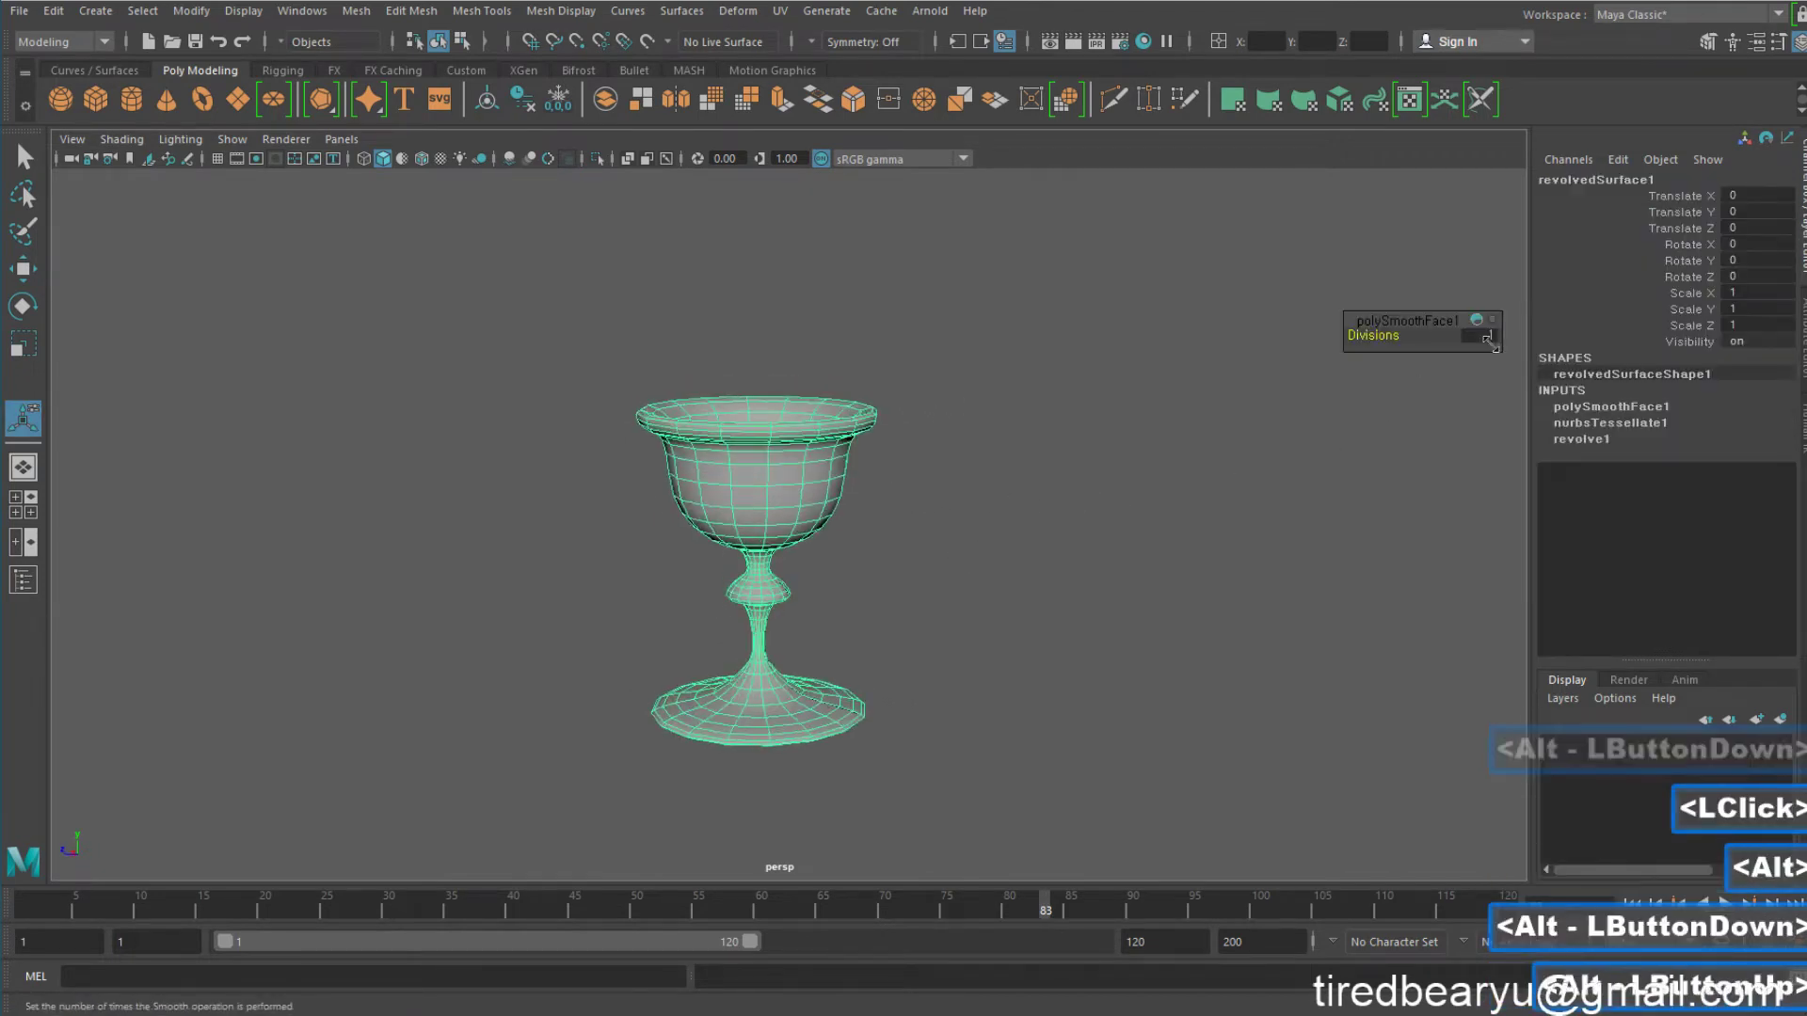
pyautogui.click(1474, 336)
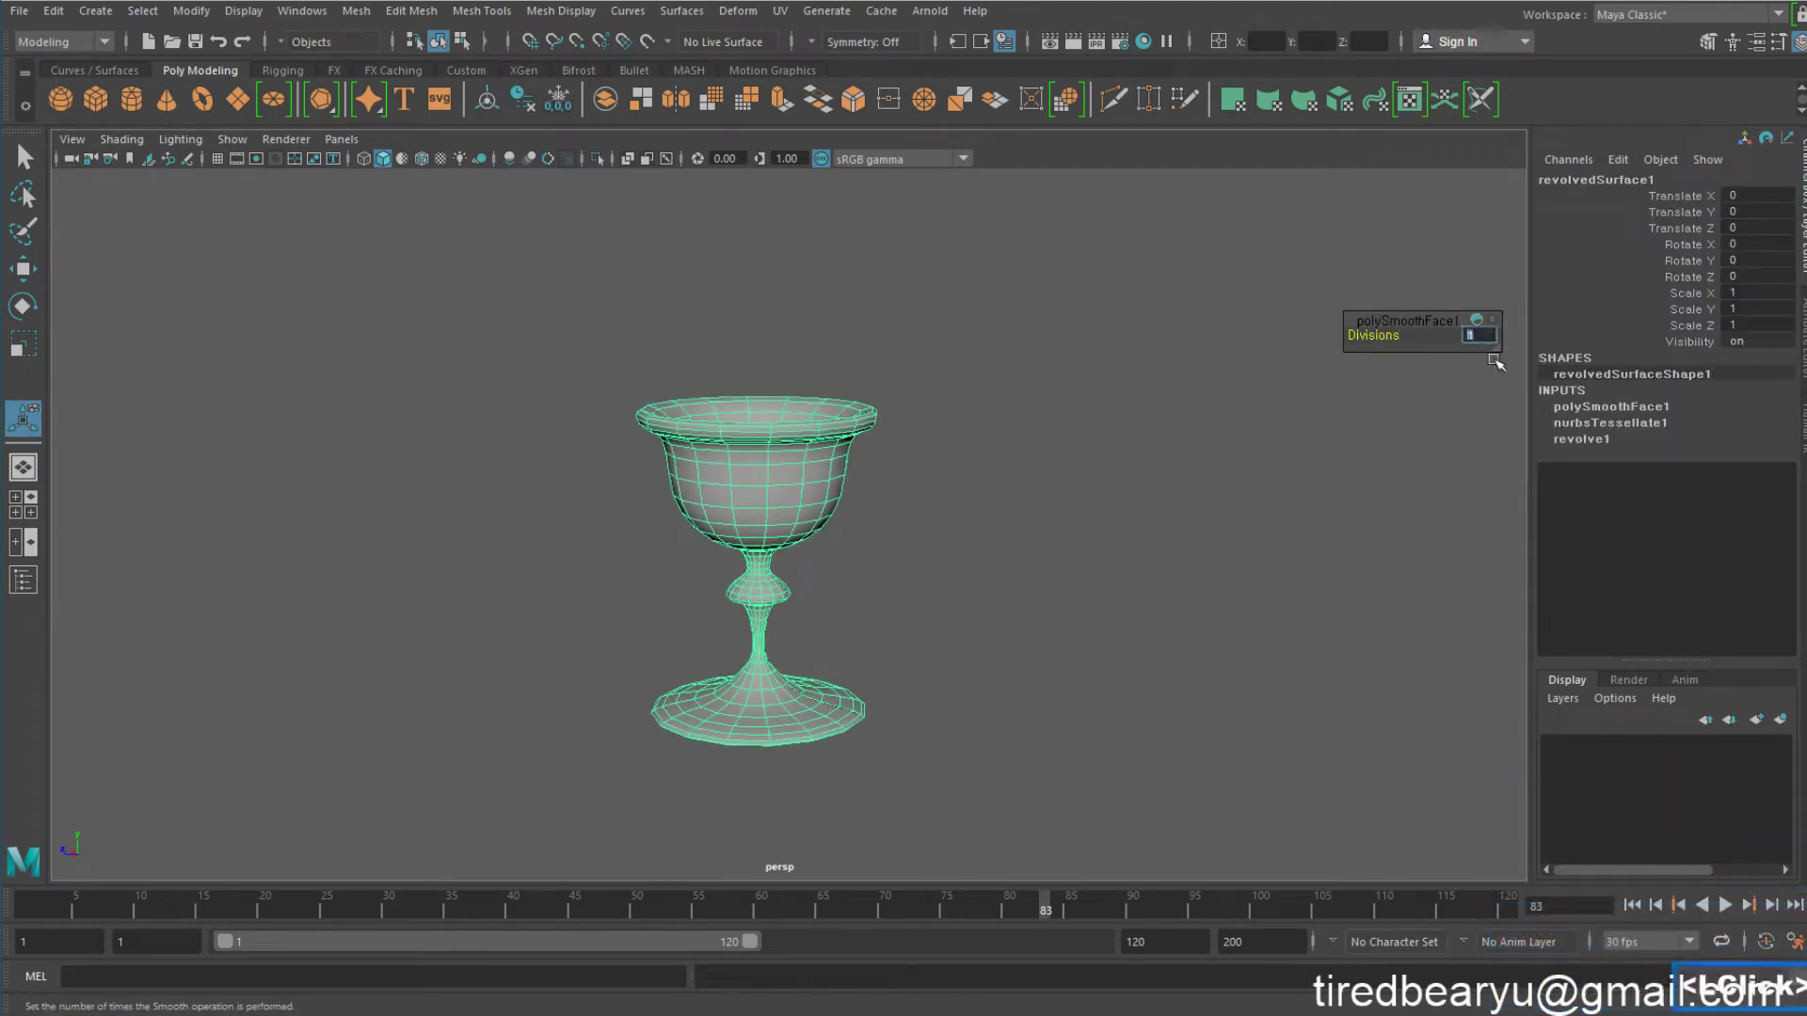
pyautogui.write('2')
pyautogui.press('Return')
pyautogui.click(987, 474)
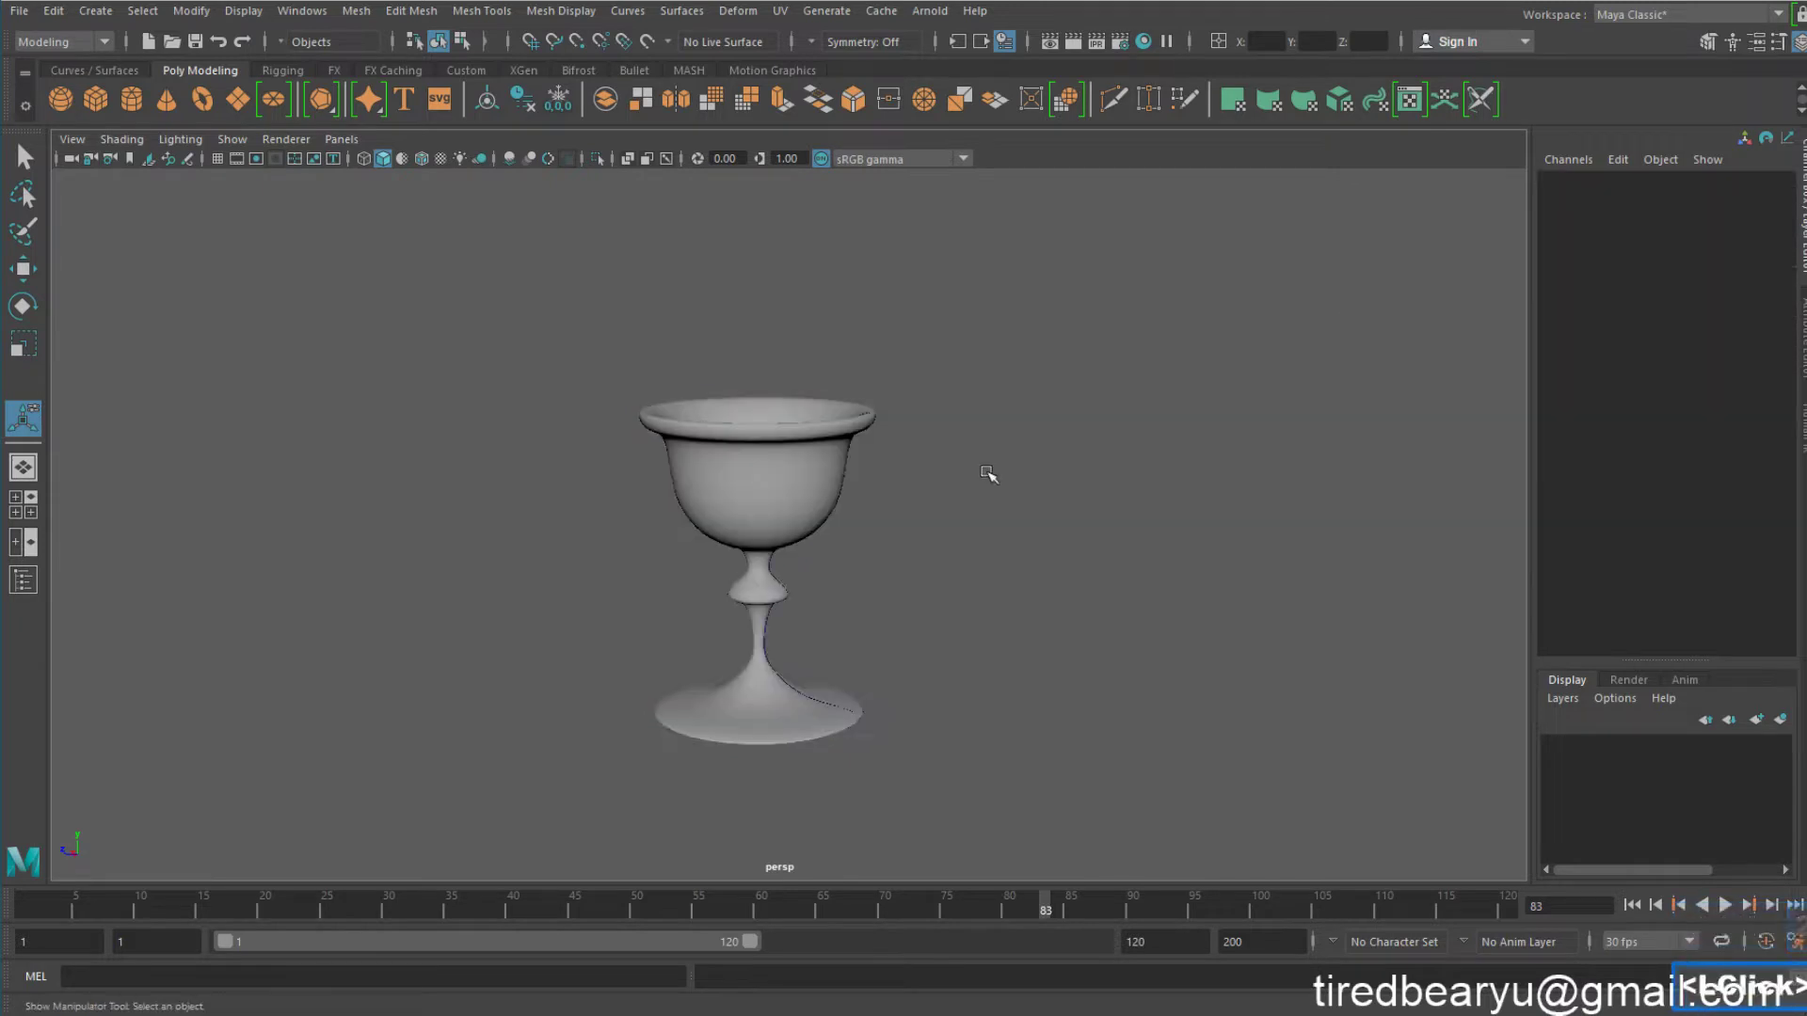
# Examine the smoothed glass's shape and wireframe density from several angles
pyautogui.keyDown('alt'); pyautogui.moveTo(1058, 519); pyautogui.dragTo(993, 468); pyautogui.keyUp('alt')
pyautogui.keyDown('alt'); pyautogui.moveTo(1049, 534); pyautogui.dragTo(932, 517); pyautogui.keyUp('alt')
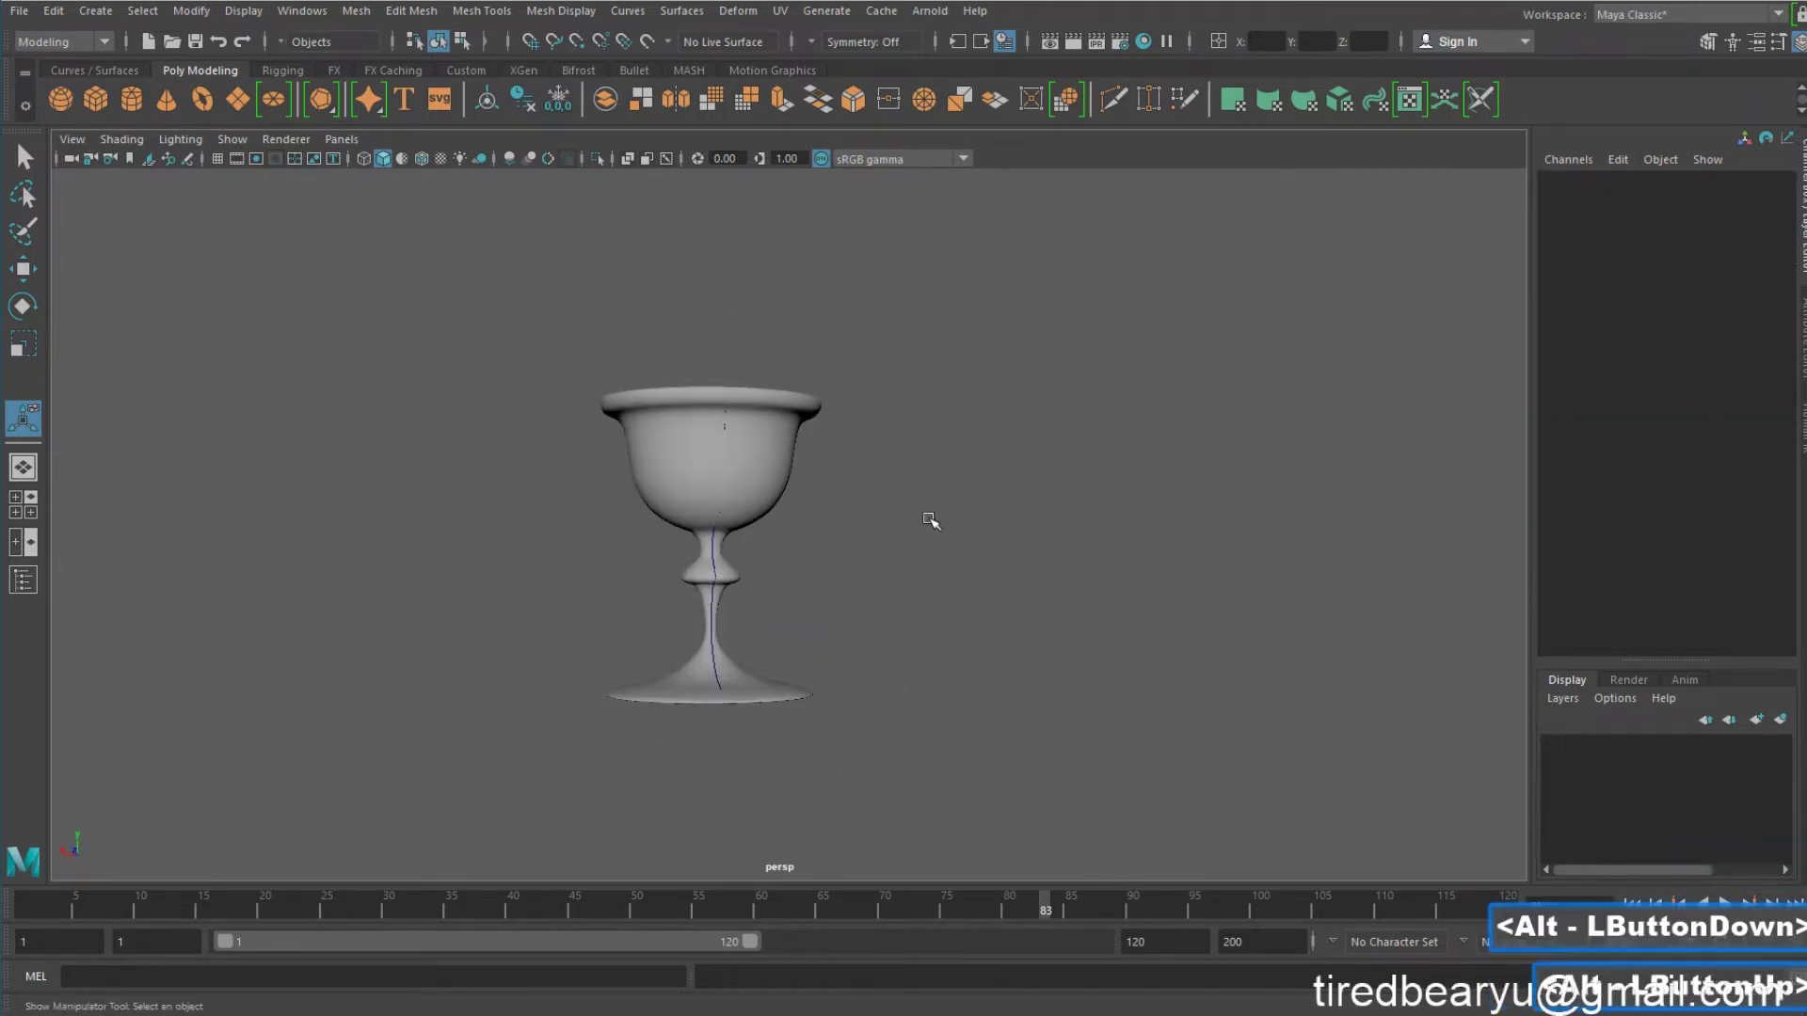
pyautogui.keyDown('alt'); pyautogui.moveTo(856, 480); pyautogui.dragTo(1039, 489, button='middle'); pyautogui.keyUp('alt')
pyautogui.click(836, 421)
pyautogui.keyDown('alt'); pyautogui.moveTo(836, 421); pyautogui.dragTo(1102, 496); pyautogui.keyUp('alt')
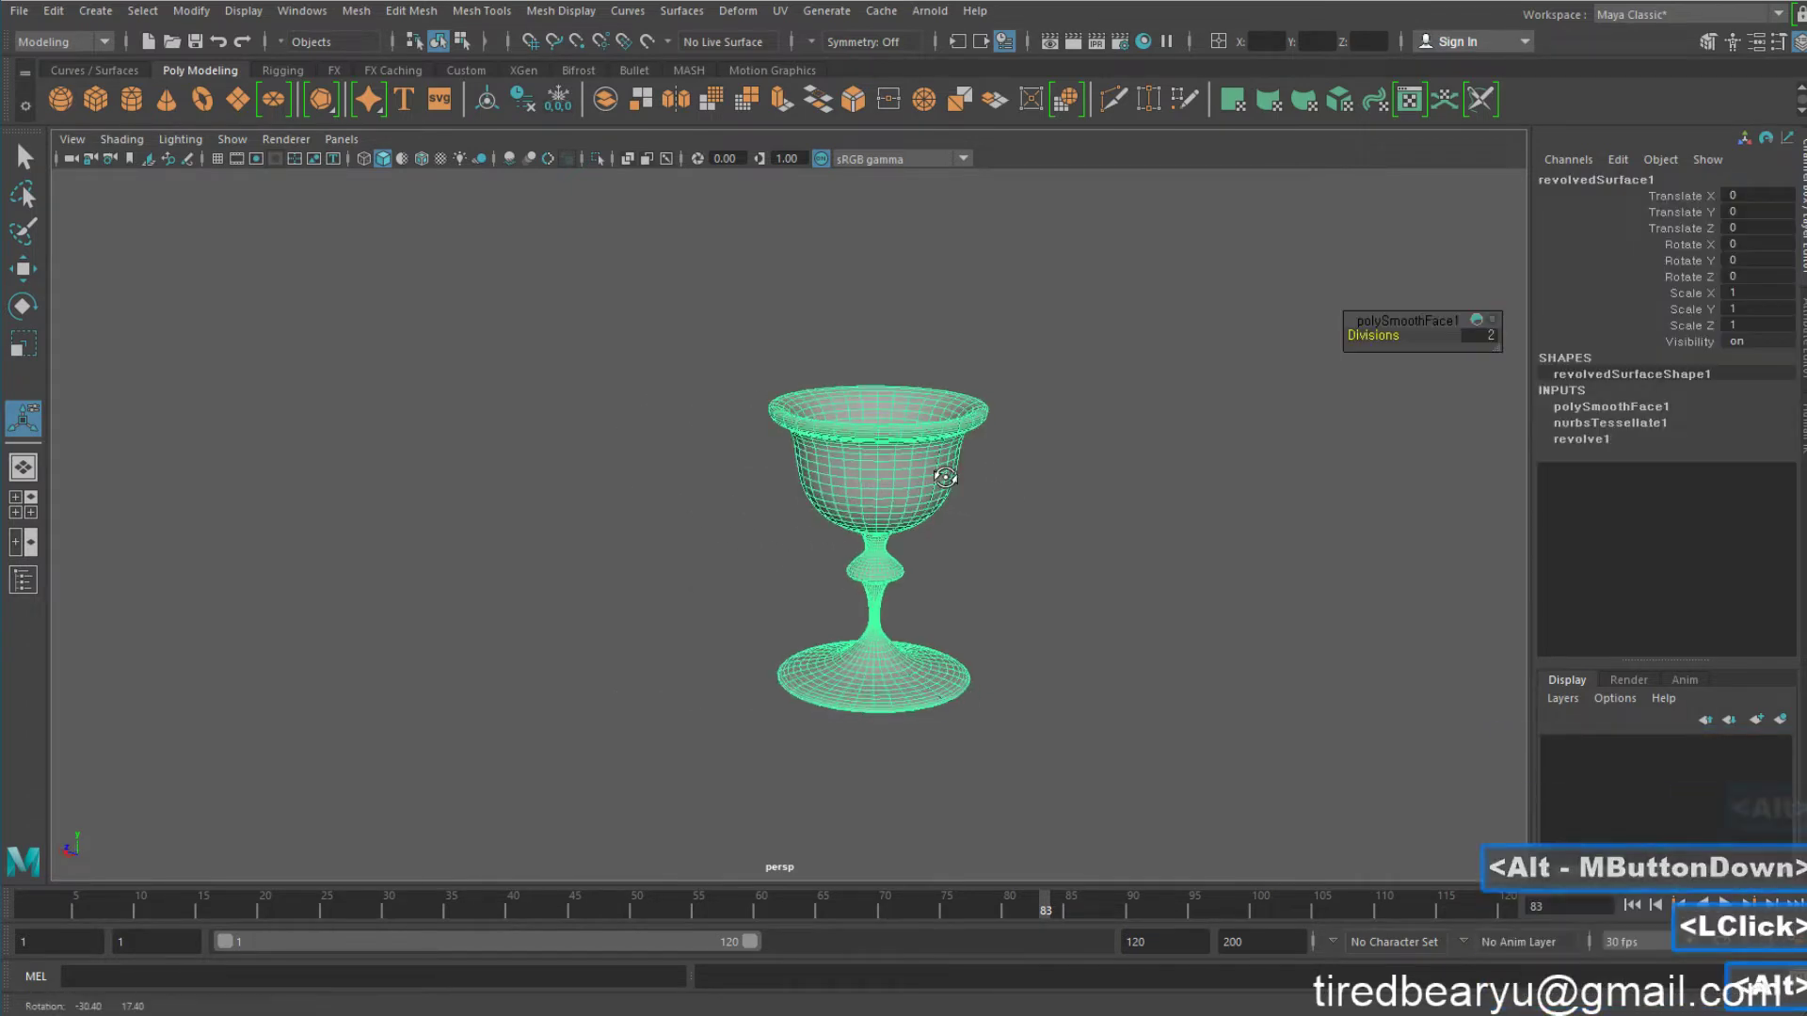
pyautogui.click(1101, 496)
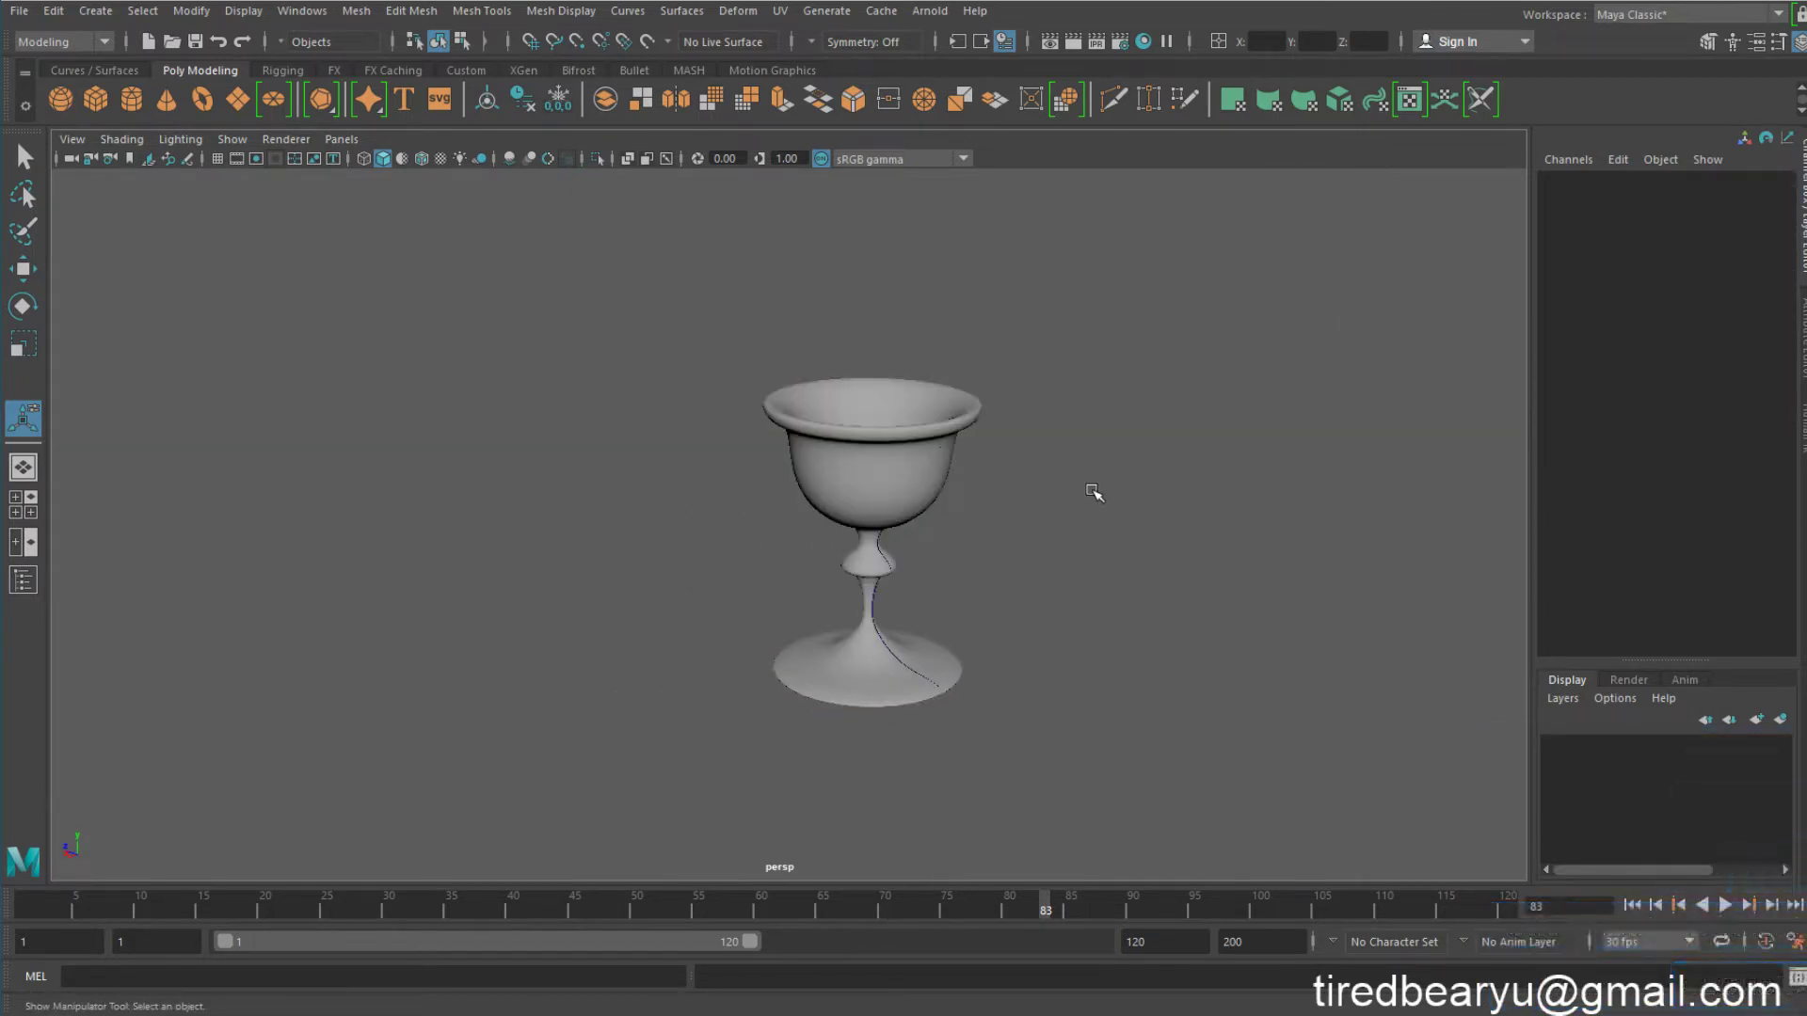
pyautogui.keyDown('alt'); pyautogui.moveTo(893, 429); pyautogui.dragTo(937, 422); pyautogui.keyUp('alt')
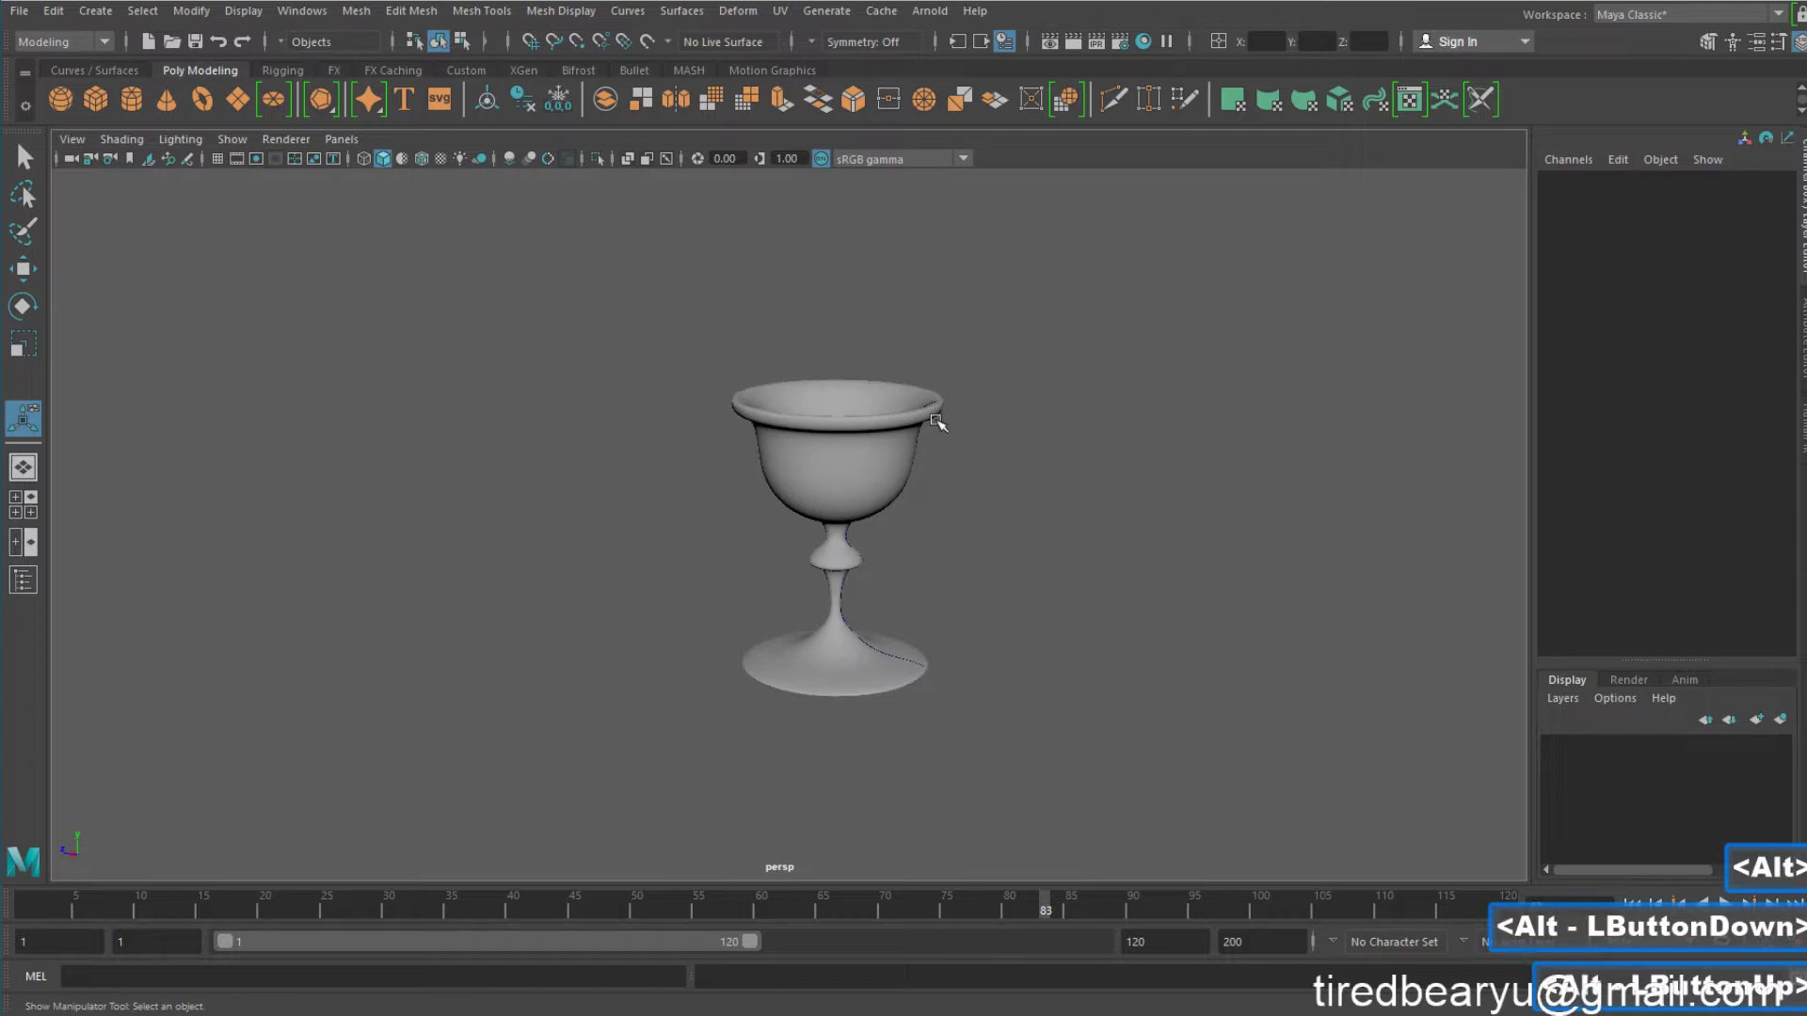
# Create a polygon plane under the glass and scale it uniformly to about 104.557 as a ground surface
pyautogui.click(237, 111)
pyautogui.press('r')
pyautogui.moveTo(577, 556); pyautogui.dragTo(1432, 516, button='middle')
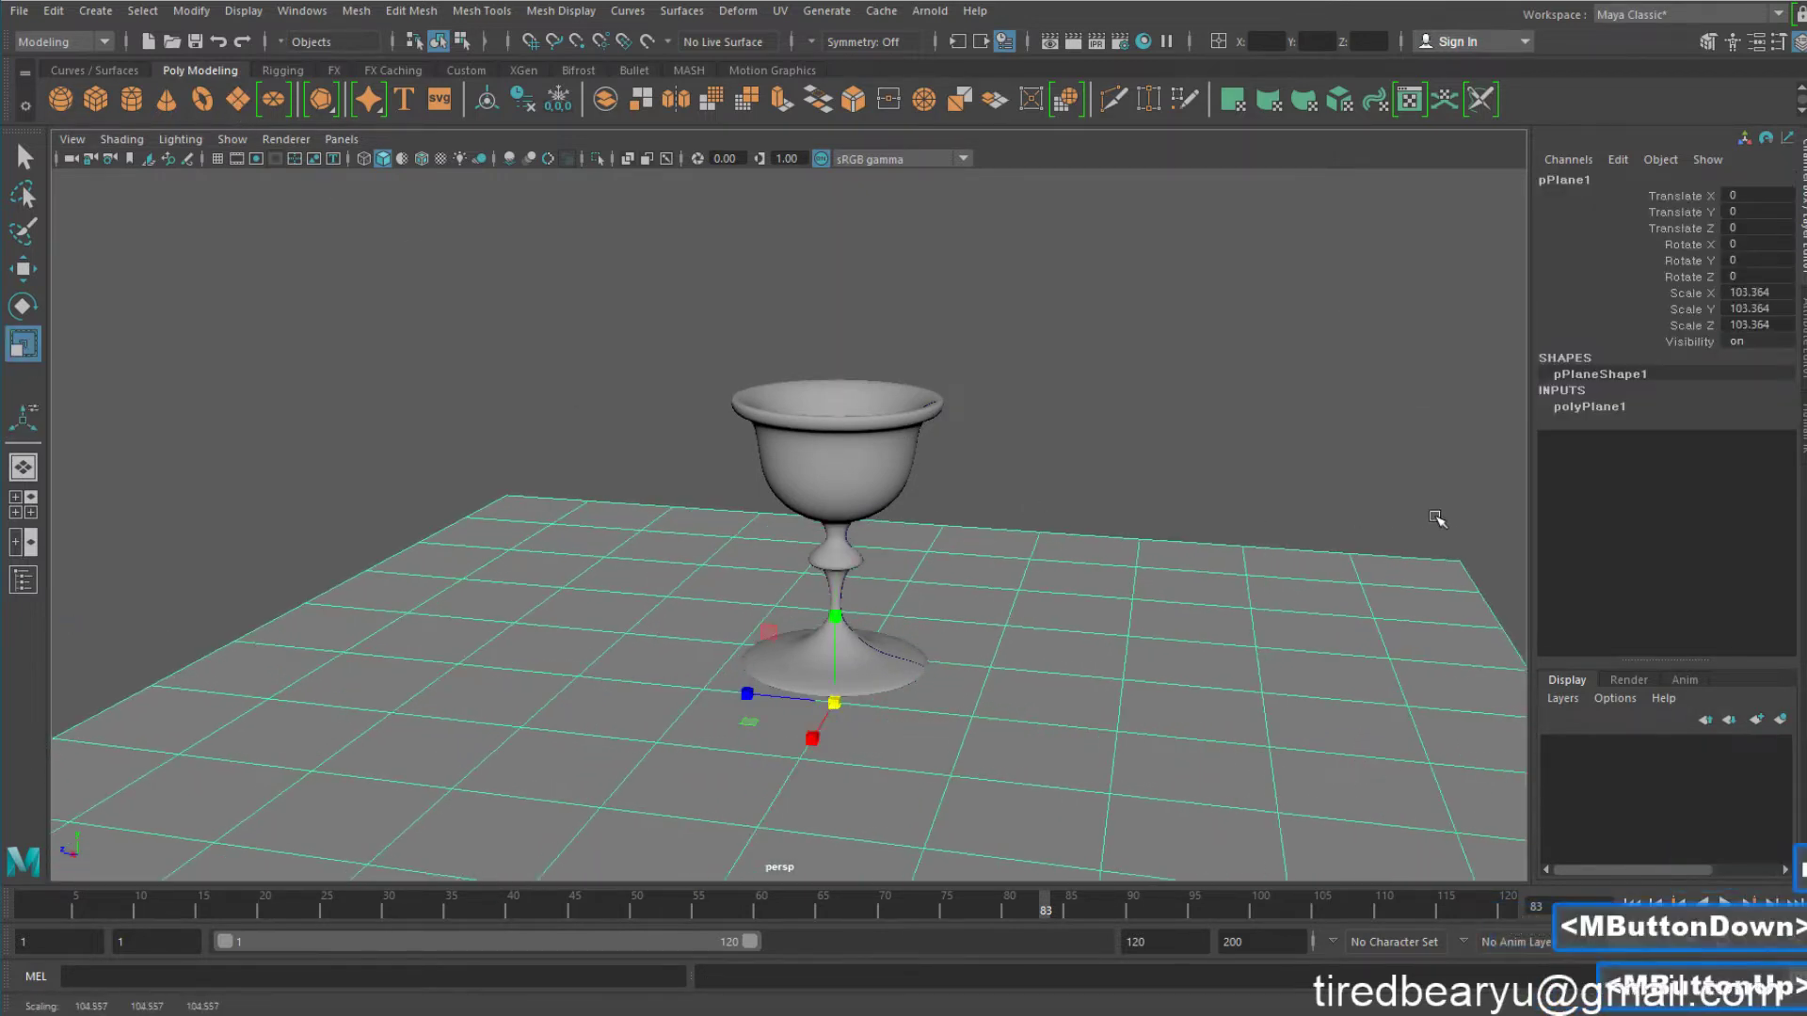
pyautogui.keyDown('alt'); pyautogui.moveTo(1432, 516); pyautogui.dragTo(986, 423); pyautogui.keyUp('alt')
pyautogui.keyDown('alt'); pyautogui.moveTo(857, 457); pyautogui.dragTo(888, 500); pyautogui.keyUp('alt')
pyautogui.keyDown('alt'); pyautogui.moveTo(887, 500); pyautogui.dragTo(1034, 507, button='right'); pyautogui.keyUp('alt')
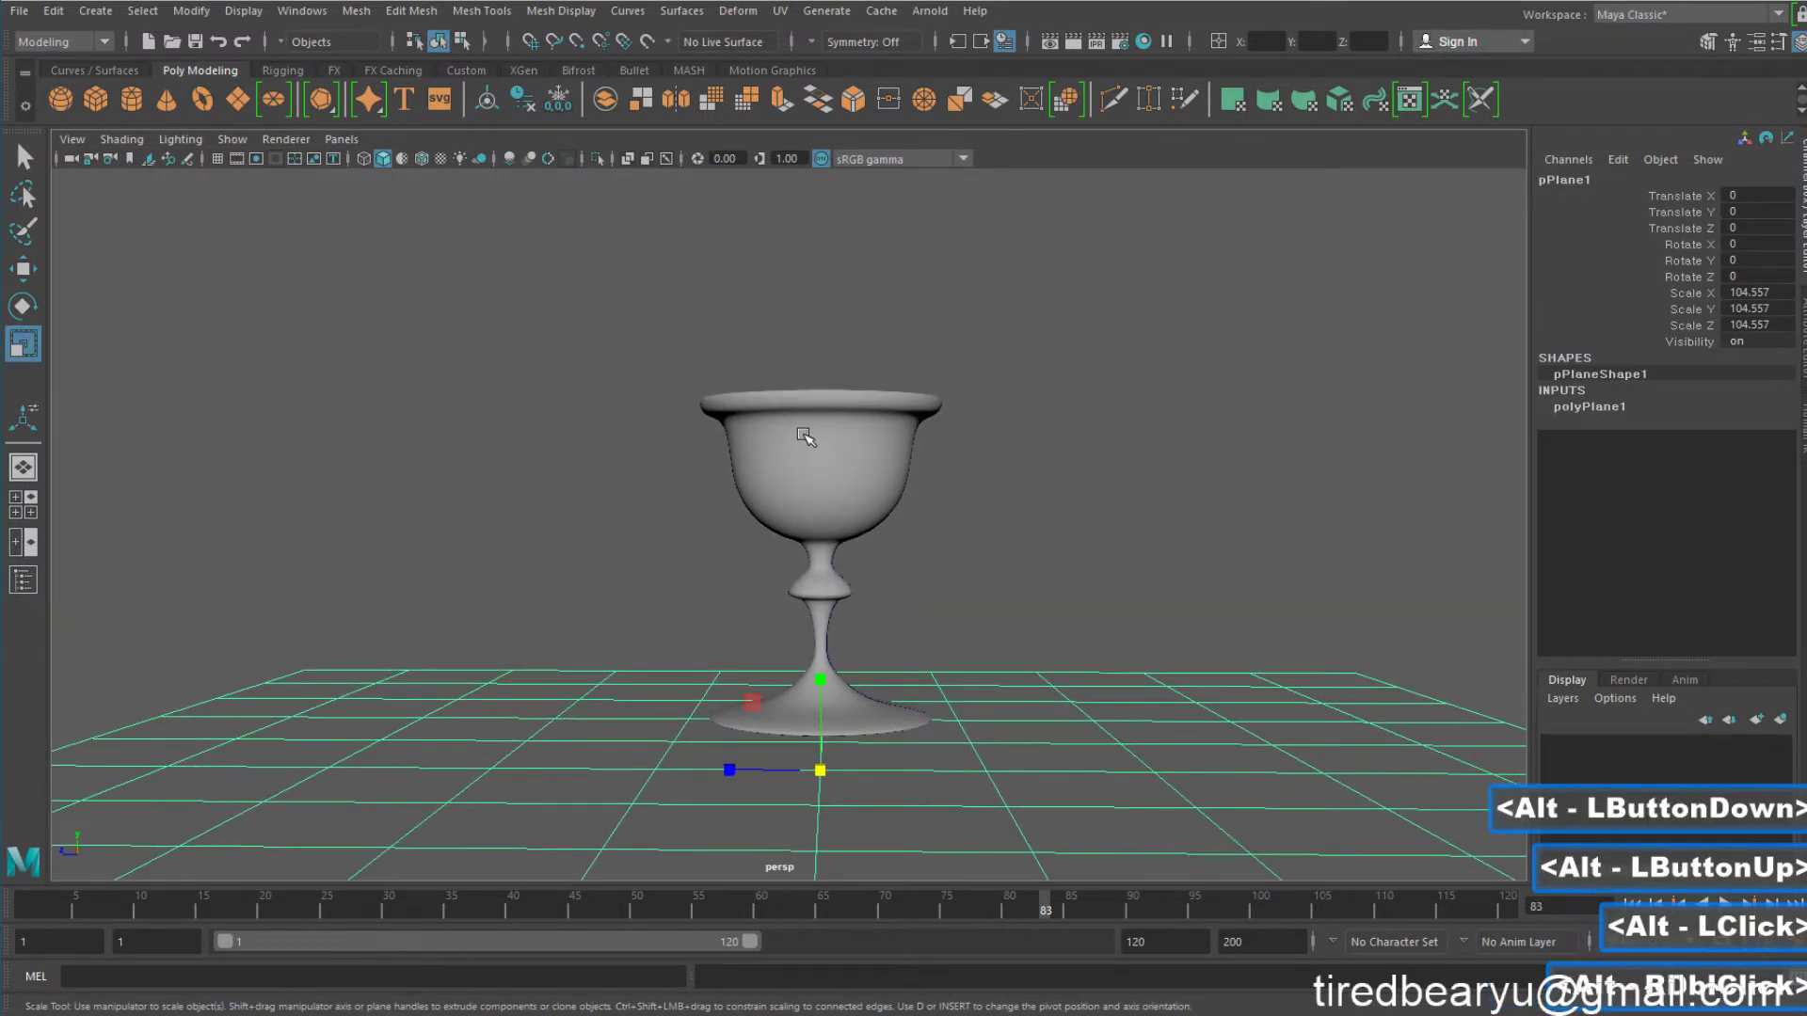
# Raise the wine glass's pivot from the origin to the underside of its foot
pyautogui.click(807, 437)
pyautogui.press('w')
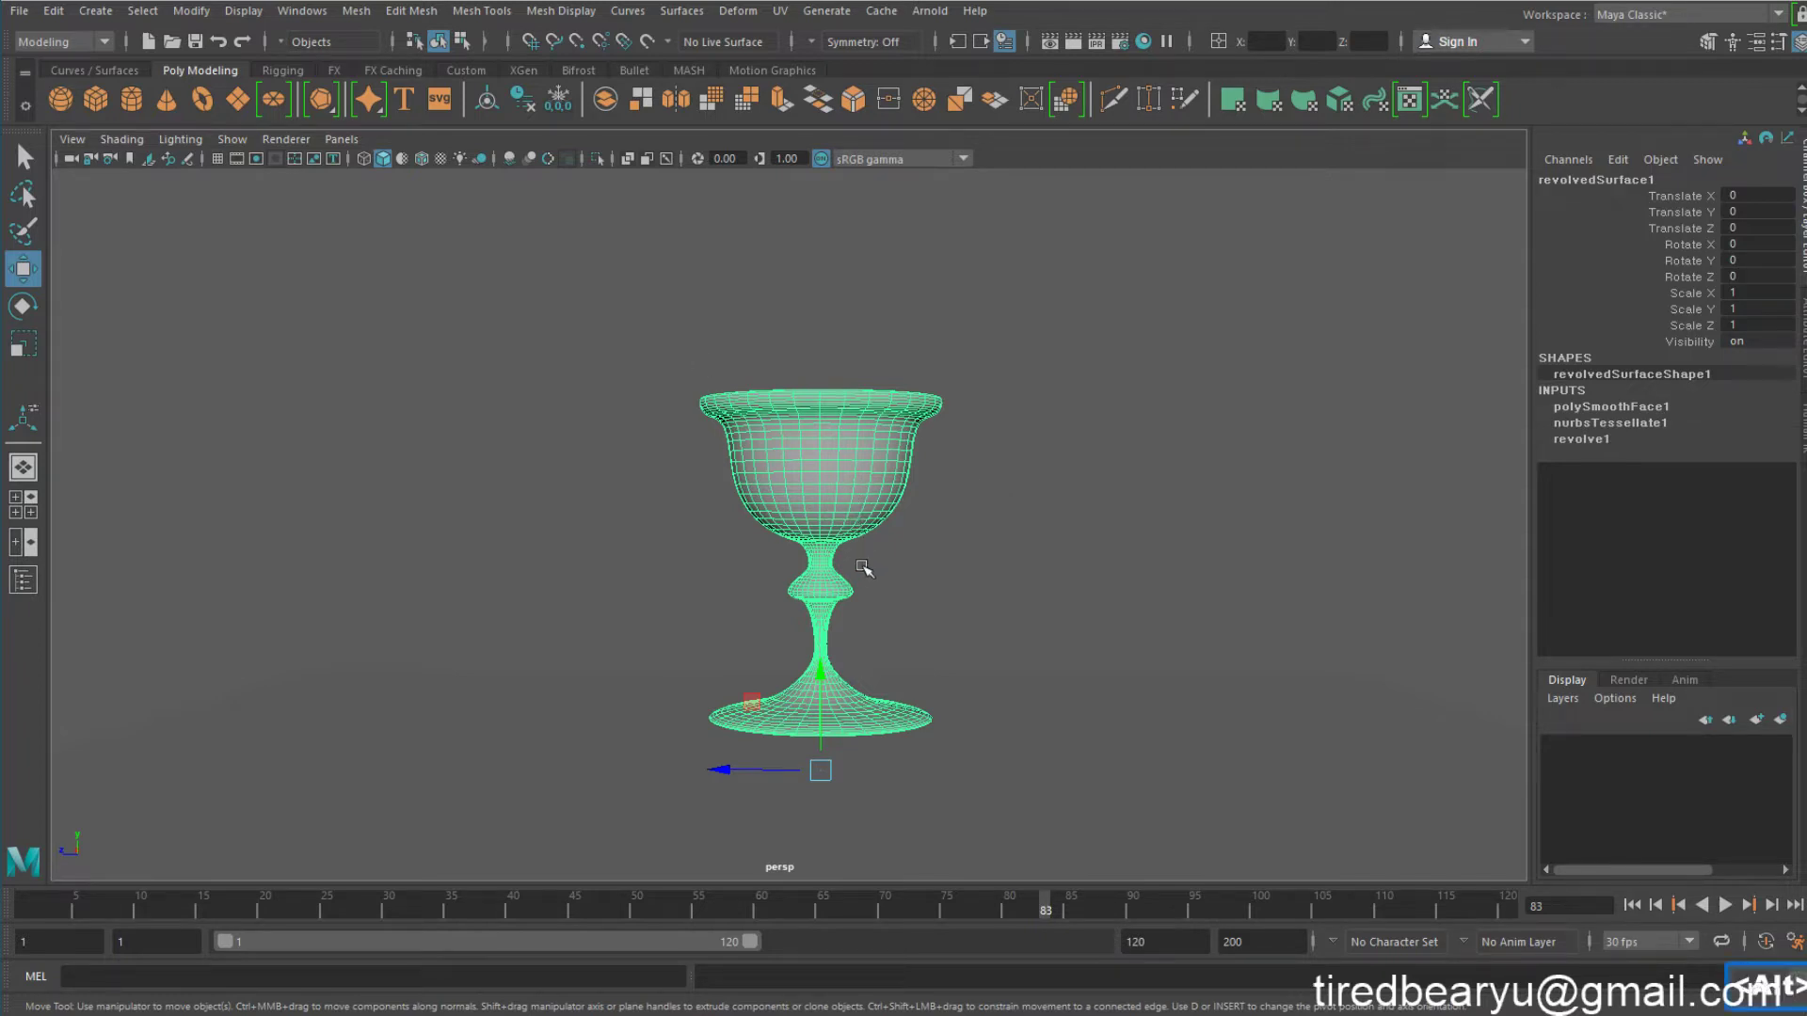
pyautogui.keyDown('alt'); pyautogui.moveTo(863, 567); pyautogui.dragTo(880, 616); pyautogui.keyUp('alt')
pyautogui.keyDown('alt'); pyautogui.moveTo(880, 617); pyautogui.dragTo(963, 630, button='right'); pyautogui.keyUp('alt')
pyautogui.keyDown('alt'); pyautogui.moveTo(964, 630); pyautogui.dragTo(979, 468, button='middle'); pyautogui.keyUp('alt')
pyautogui.keyDown('alt'); pyautogui.moveTo(979, 489); pyautogui.dragTo(976, 466); pyautogui.keyUp('alt')
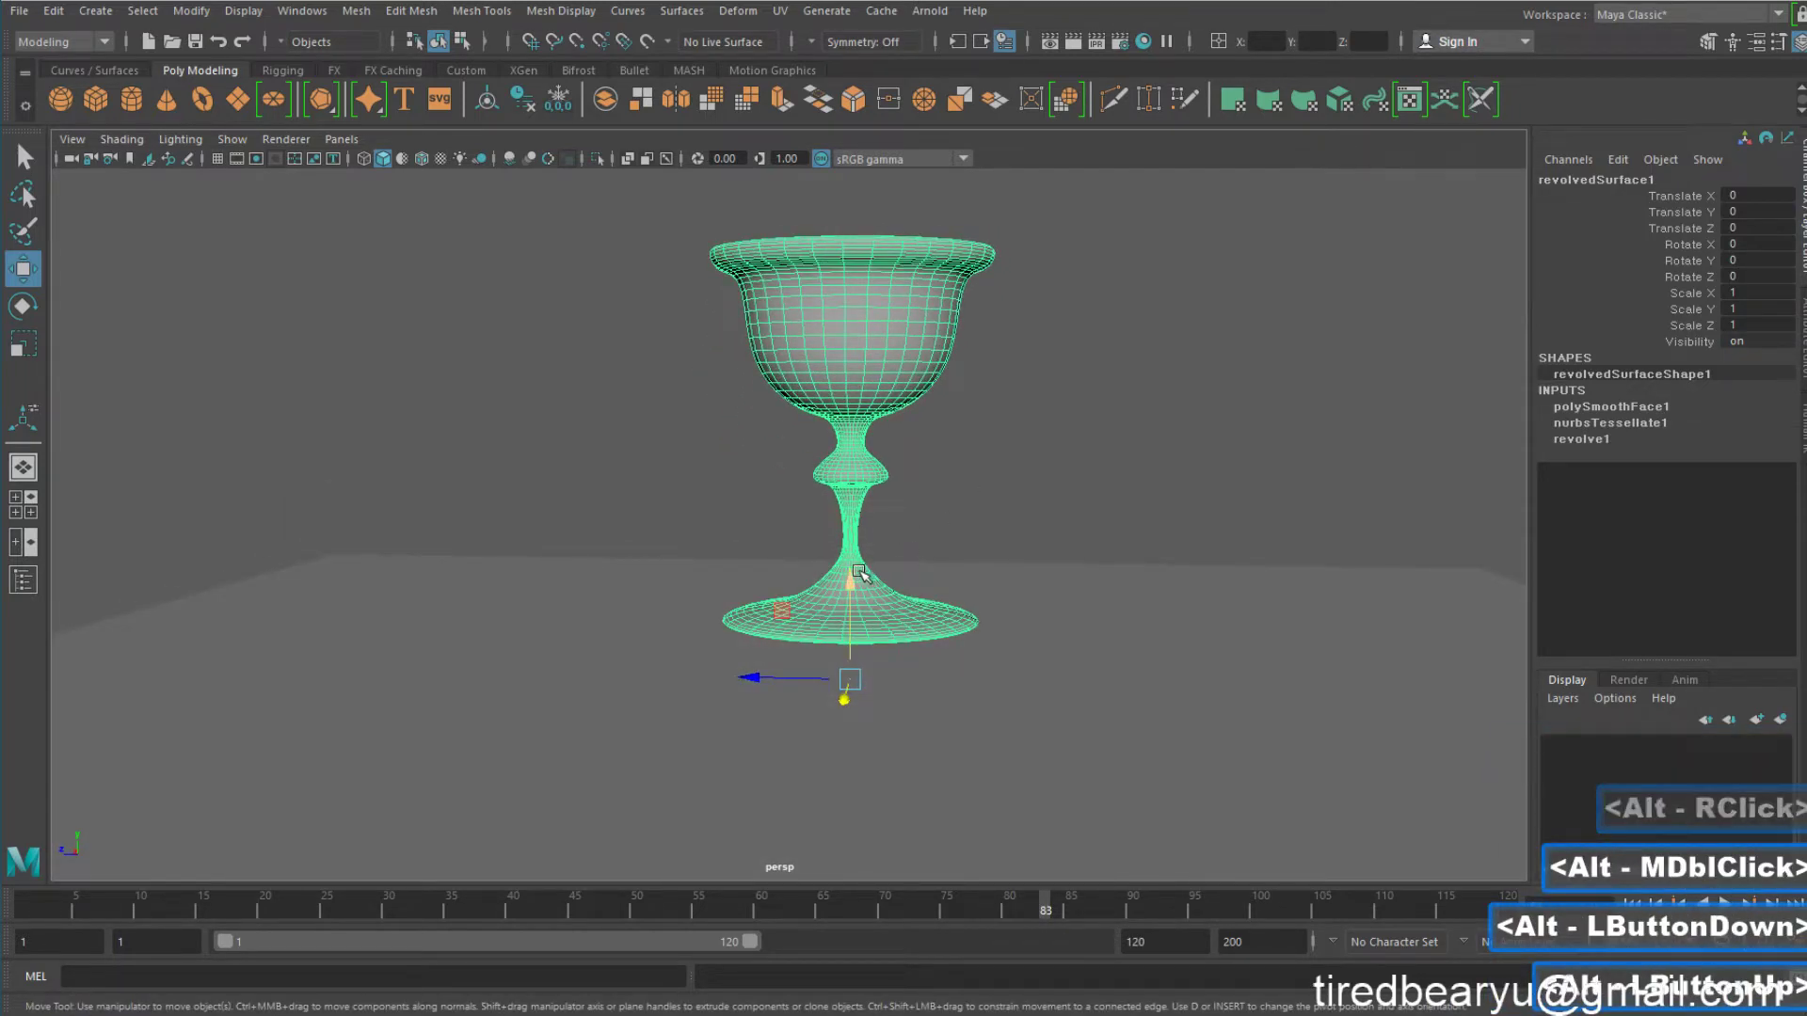
pyautogui.keyDown('alt'); pyautogui.moveTo(998, 555); pyautogui.dragTo(1037, 489, button='middle'); pyautogui.keyUp('alt')
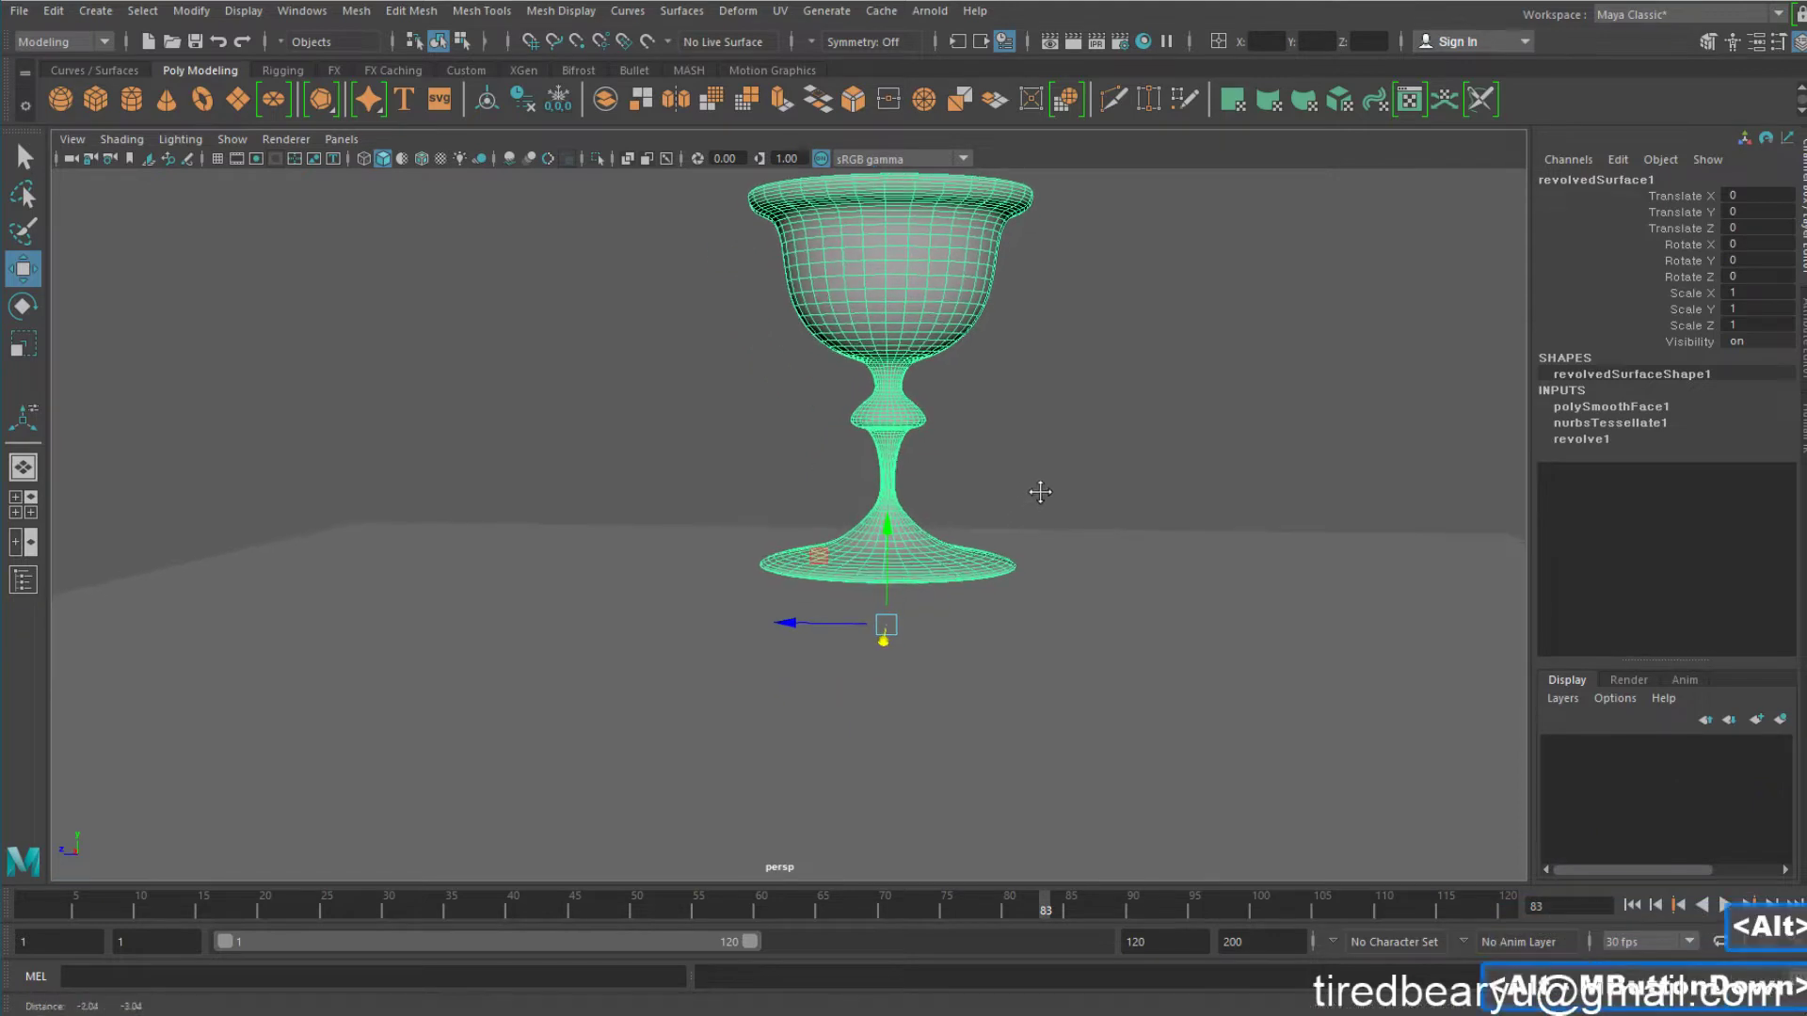
pyautogui.keyDown('alt'); pyautogui.moveTo(1035, 491); pyautogui.dragTo(1017, 468); pyautogui.keyUp('alt')
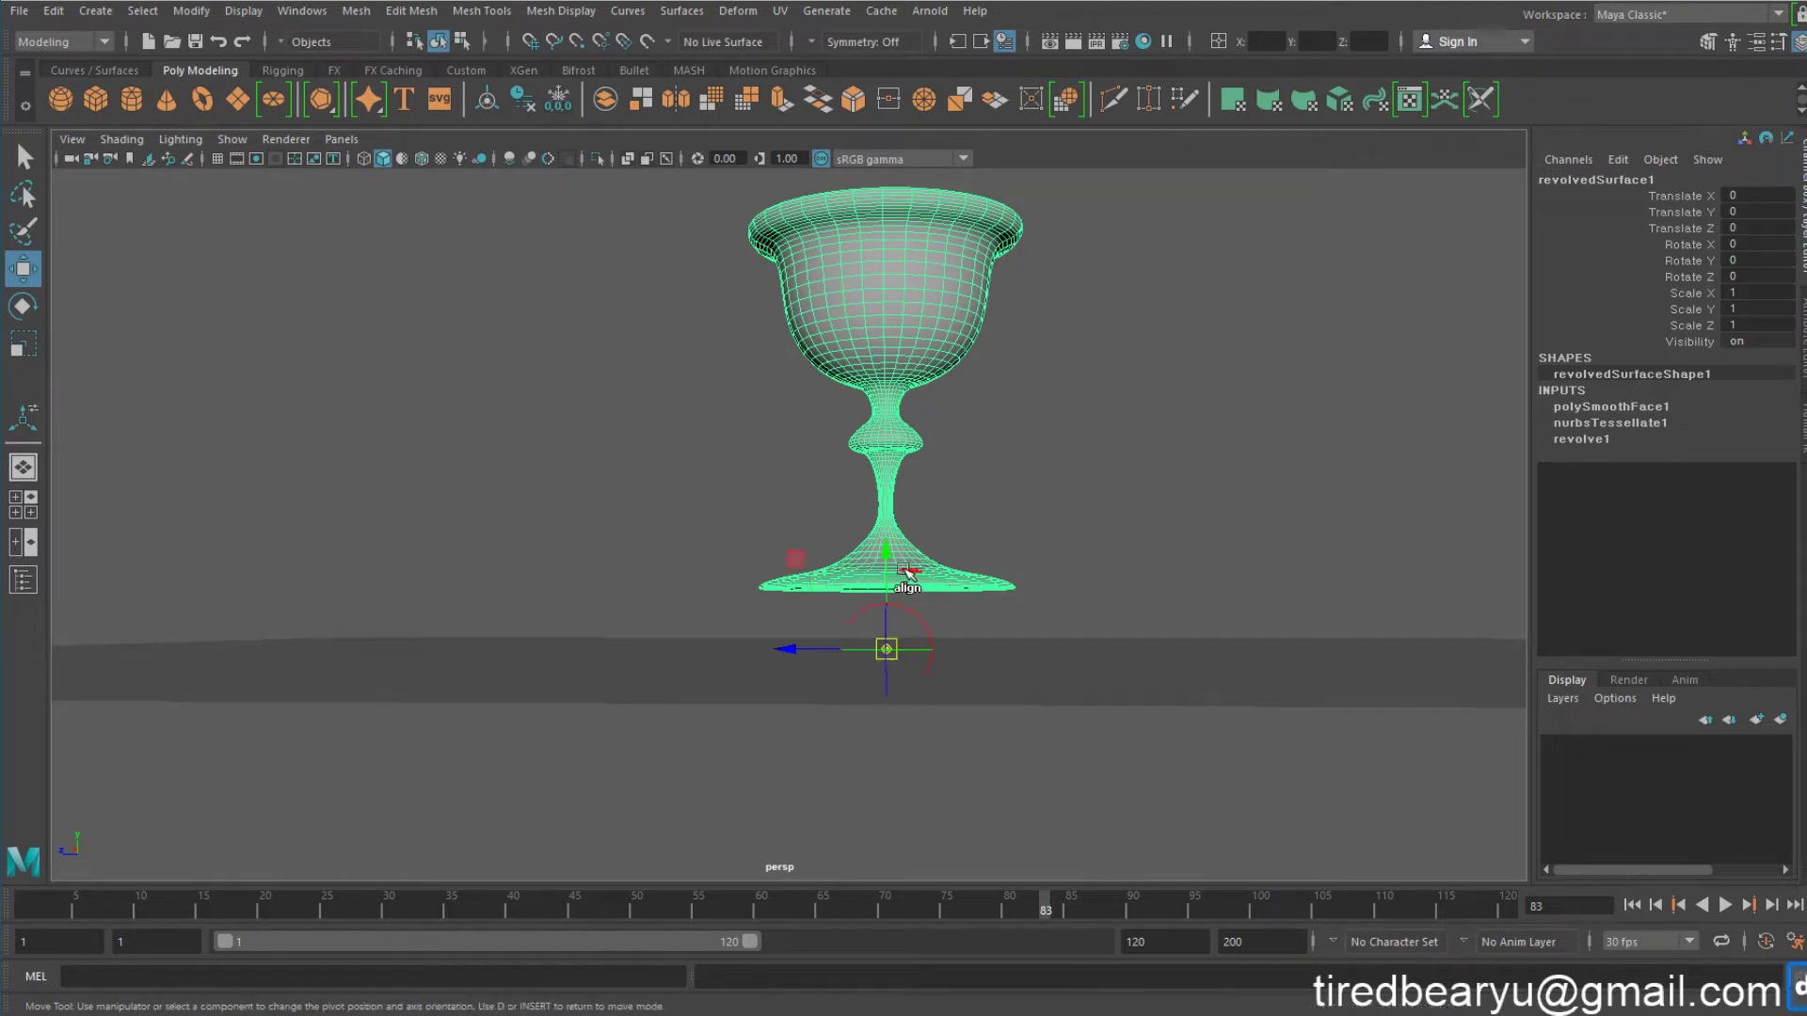
pyautogui.moveTo(884, 547); pyautogui.dragTo(888, 490)
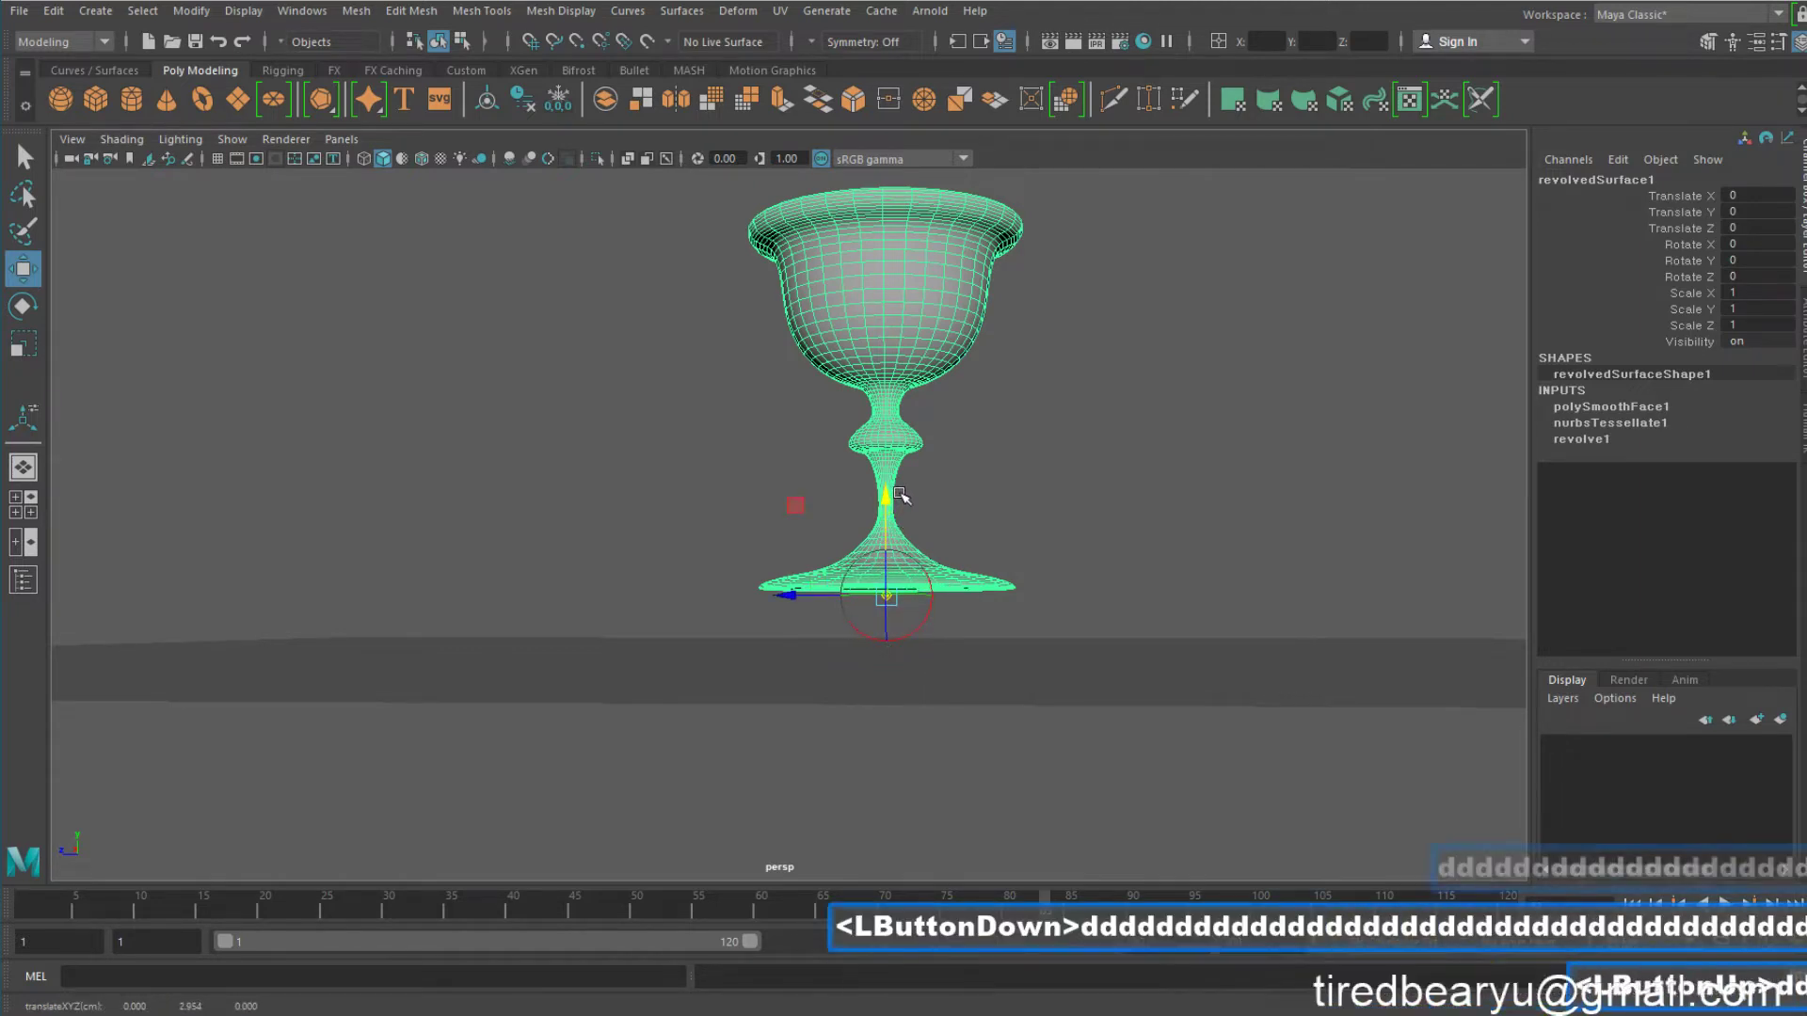
pyautogui.keyDown('alt'); pyautogui.moveTo(1242, 470); pyautogui.dragTo(1203, 667); pyautogui.keyUp('alt')
# Fine-tune the pivot's height in the side view to match the base of the foot, and return to the perspective view
pyautogui.press('space')
pyautogui.press('space')
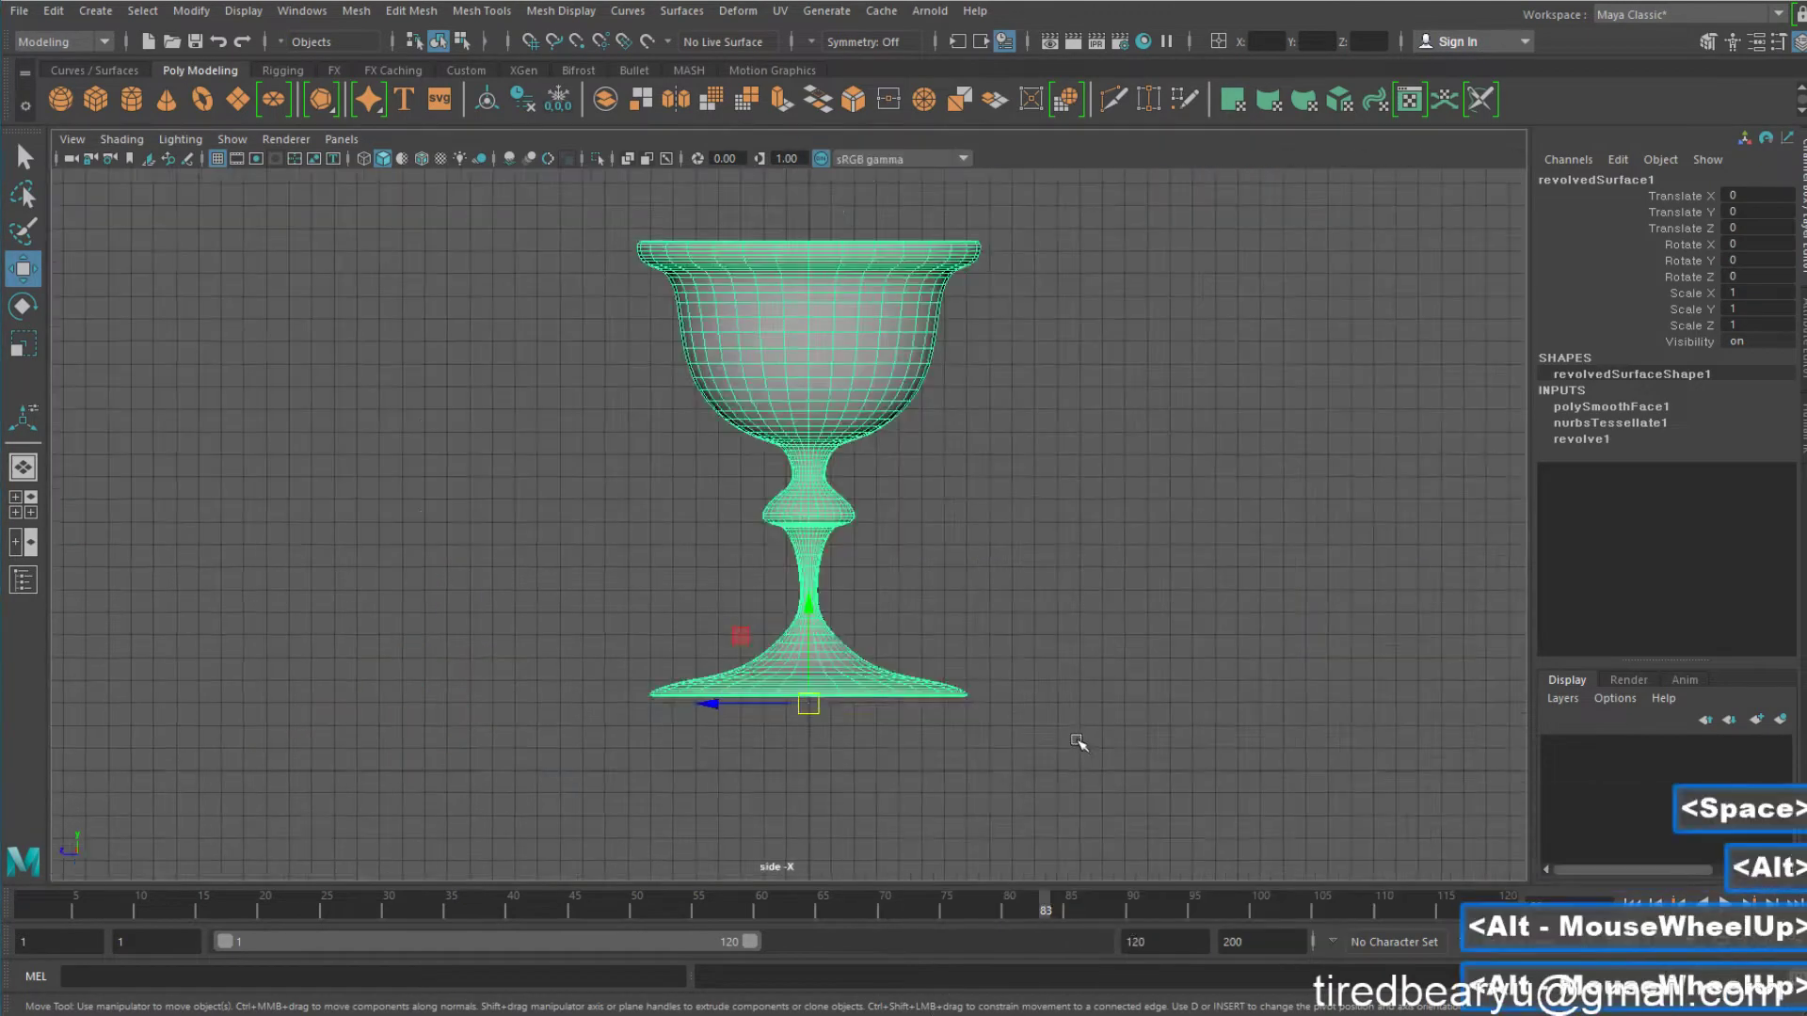
pyautogui.keyDown('alt'); pyautogui.scroll(4, 895, 573); pyautogui.keyUp('alt')
pyautogui.keyDown('alt'); pyautogui.moveTo(895, 573); pyautogui.dragTo(897, 567, button='middle'); pyautogui.keyUp('alt')
pyautogui.press('d')
pyautogui.moveTo(850, 602); pyautogui.dragTo(851, 593)
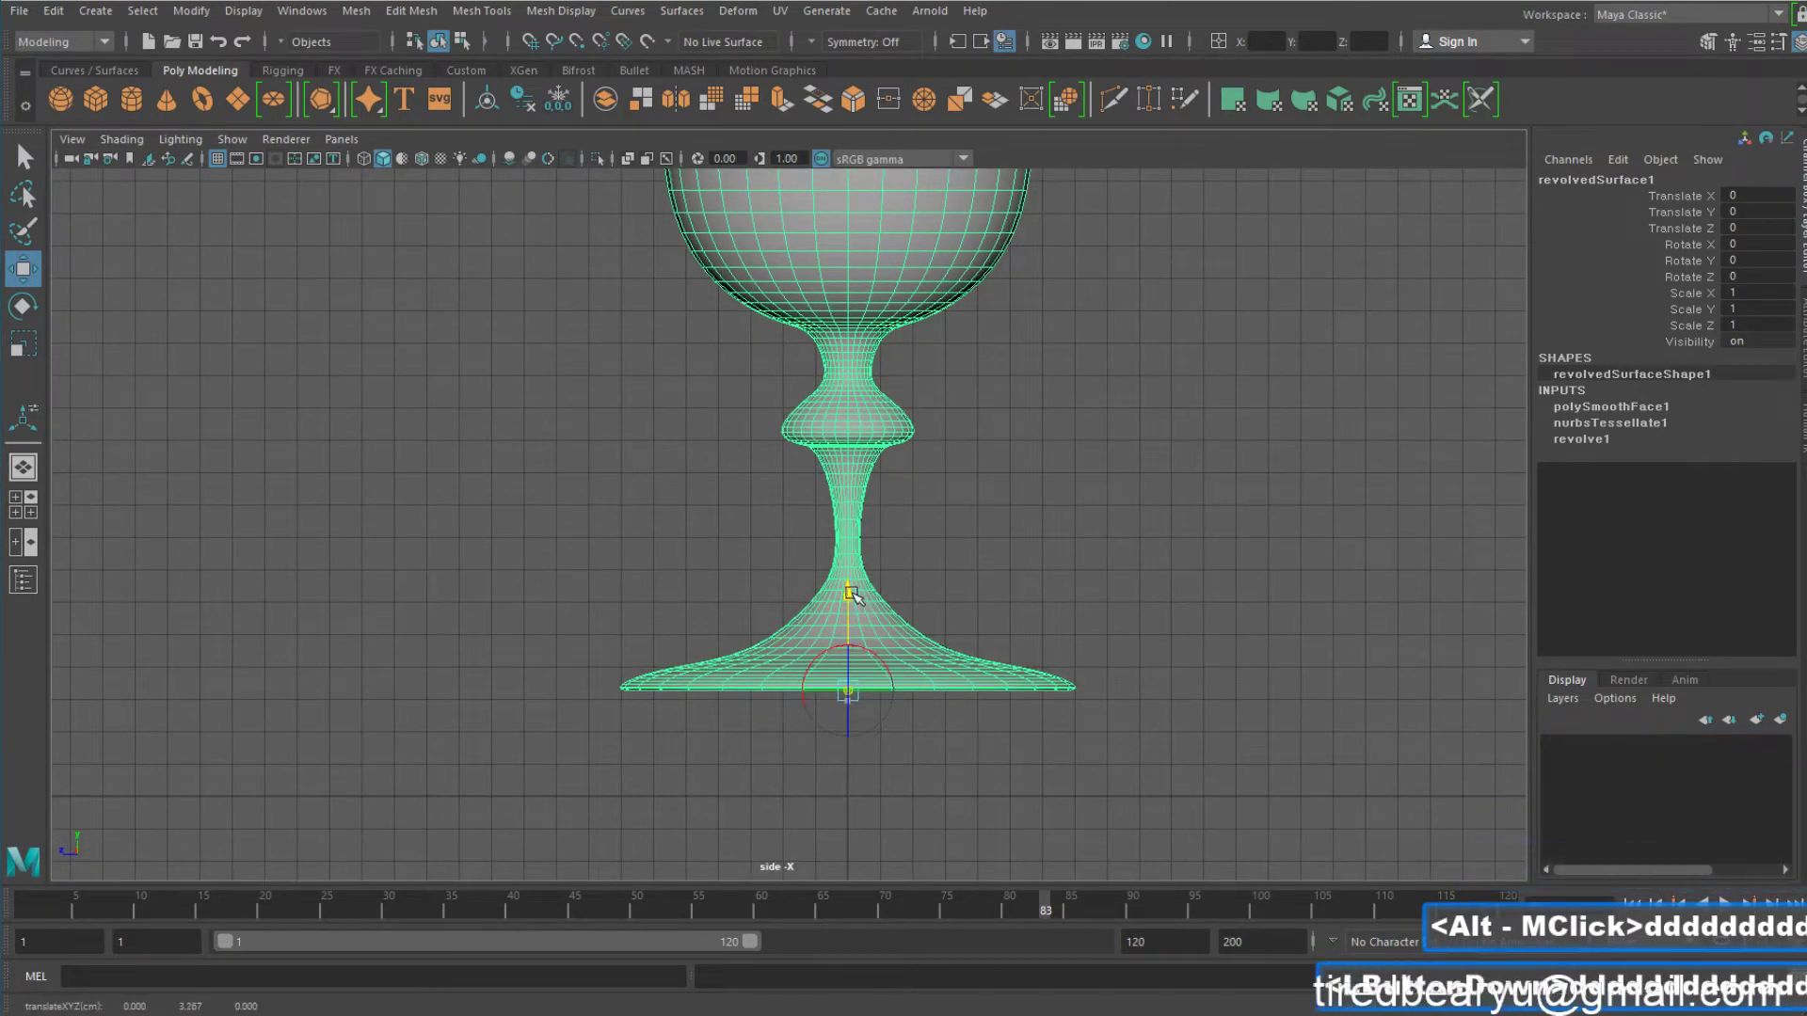
pyautogui.press('space')
pyautogui.press('space')
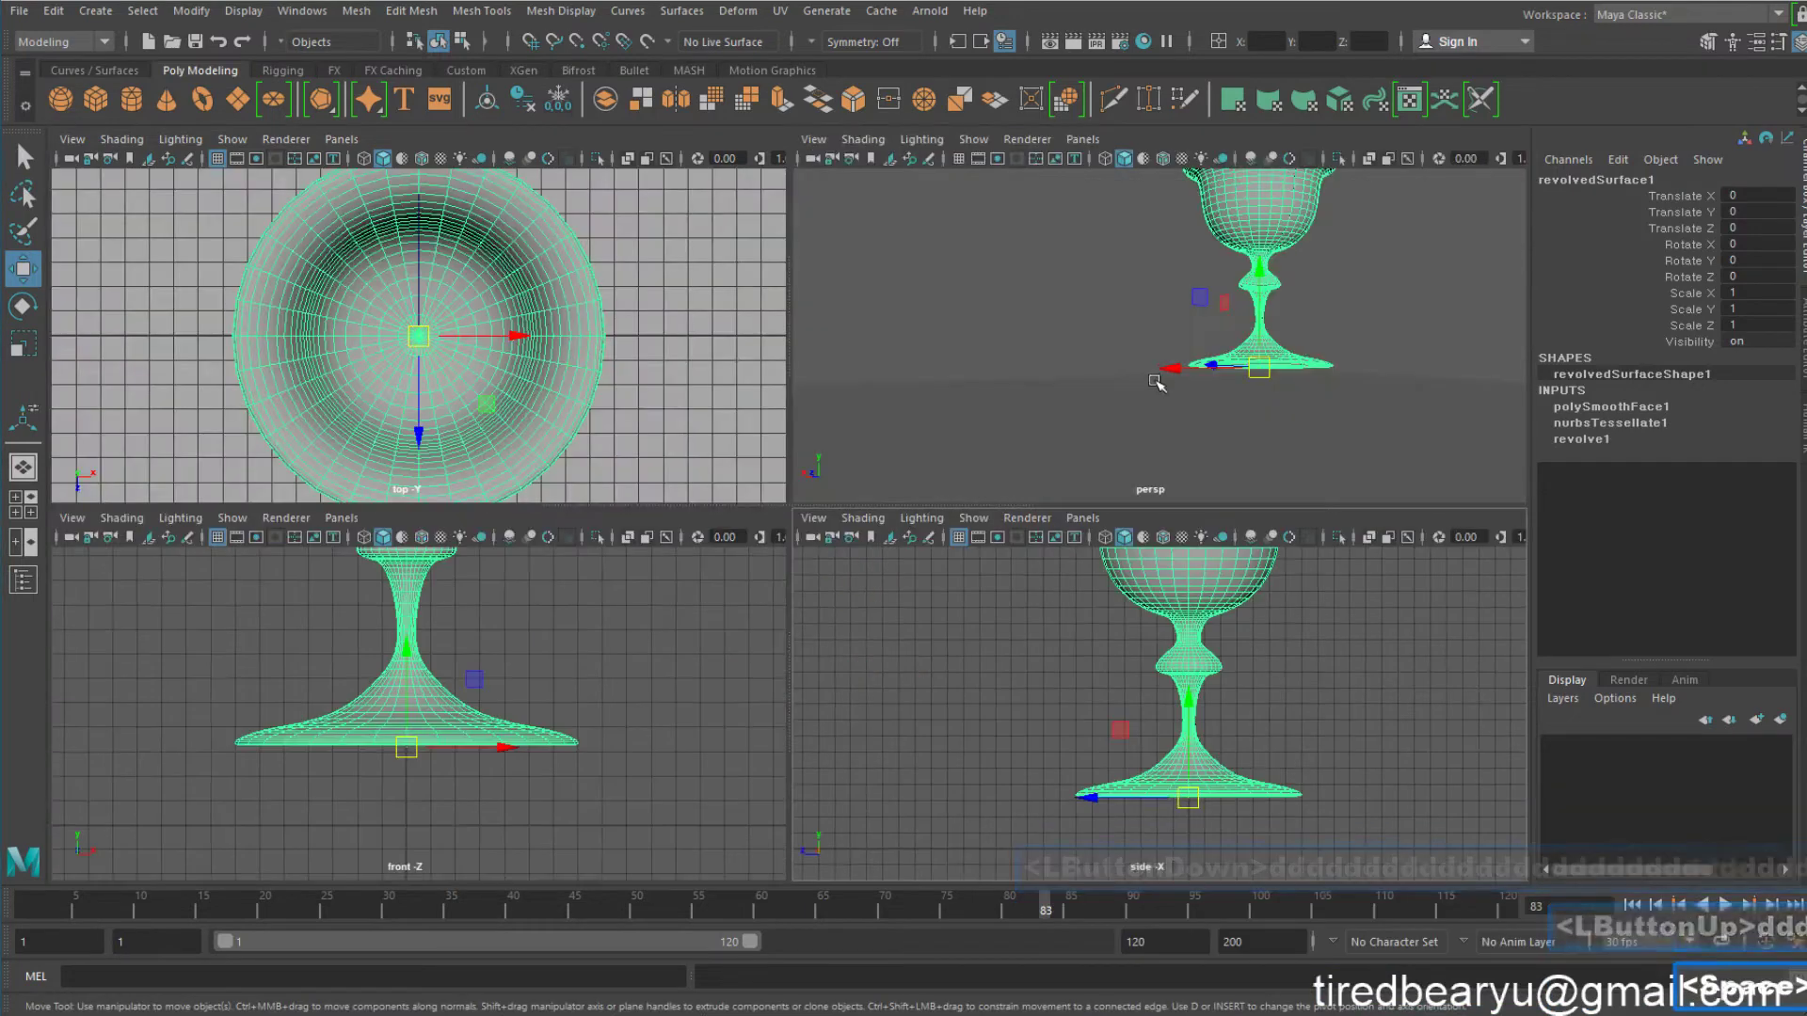
pyautogui.press('space')
# Delete the leftover profile curve and construction history, and lower the glass onto the plane at Translate Y -3.249
pyautogui.keyDown('alt'); pyautogui.moveTo(1177, 408); pyautogui.dragTo(972, 534); pyautogui.keyUp('alt')
pyautogui.keyDown('alt'); pyautogui.moveTo(1056, 490); pyautogui.dragTo(1007, 320, button='right'); pyautogui.keyUp('alt')
pyautogui.keyDown('alt'); pyautogui.moveTo(1007, 315); pyautogui.dragTo(971, 457, button='middle'); pyautogui.keyUp('alt')
pyautogui.moveTo(947, 406); pyautogui.dragTo(1090, 420)
pyautogui.press('Delete')
pyautogui.doubleClick(944, 453)
pyautogui.keyDown('alt'); pyautogui.moveTo(1037, 522); pyautogui.dragTo(1098, 539); pyautogui.keyUp('alt')
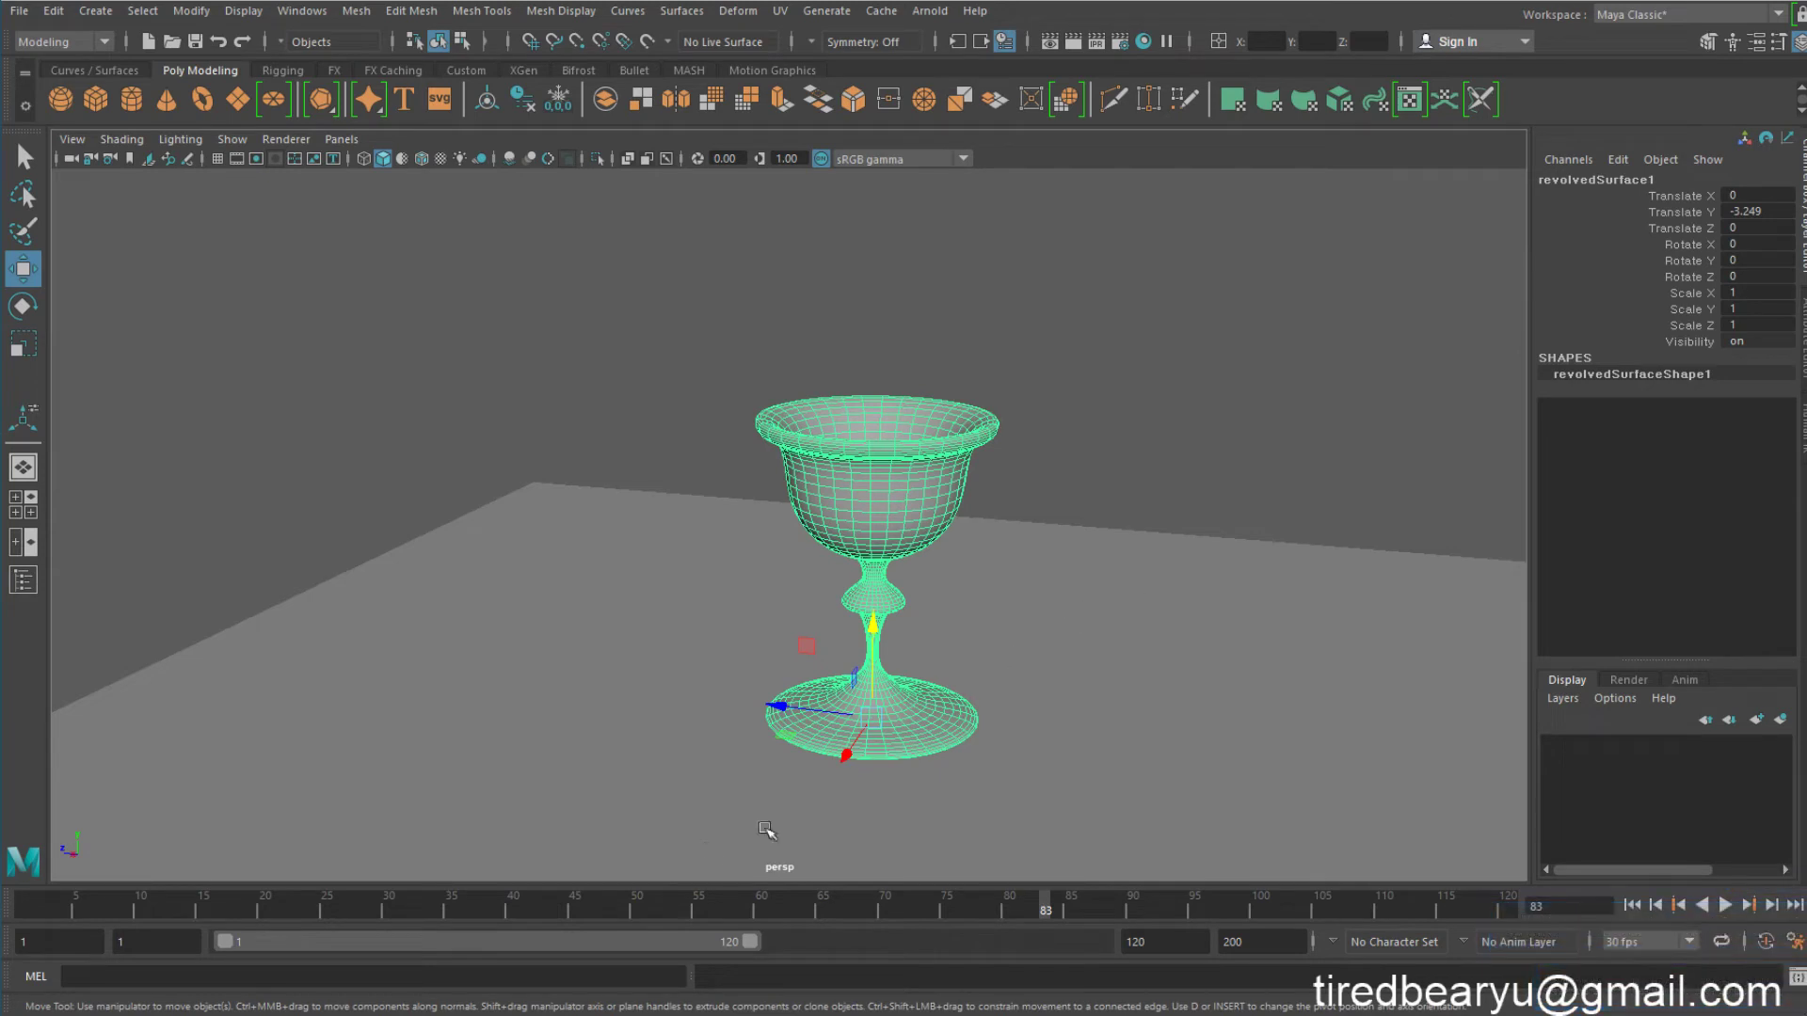
# Set the current time to frame 1
pyautogui.moveTo(68, 905); pyautogui.dragTo(25, 905)
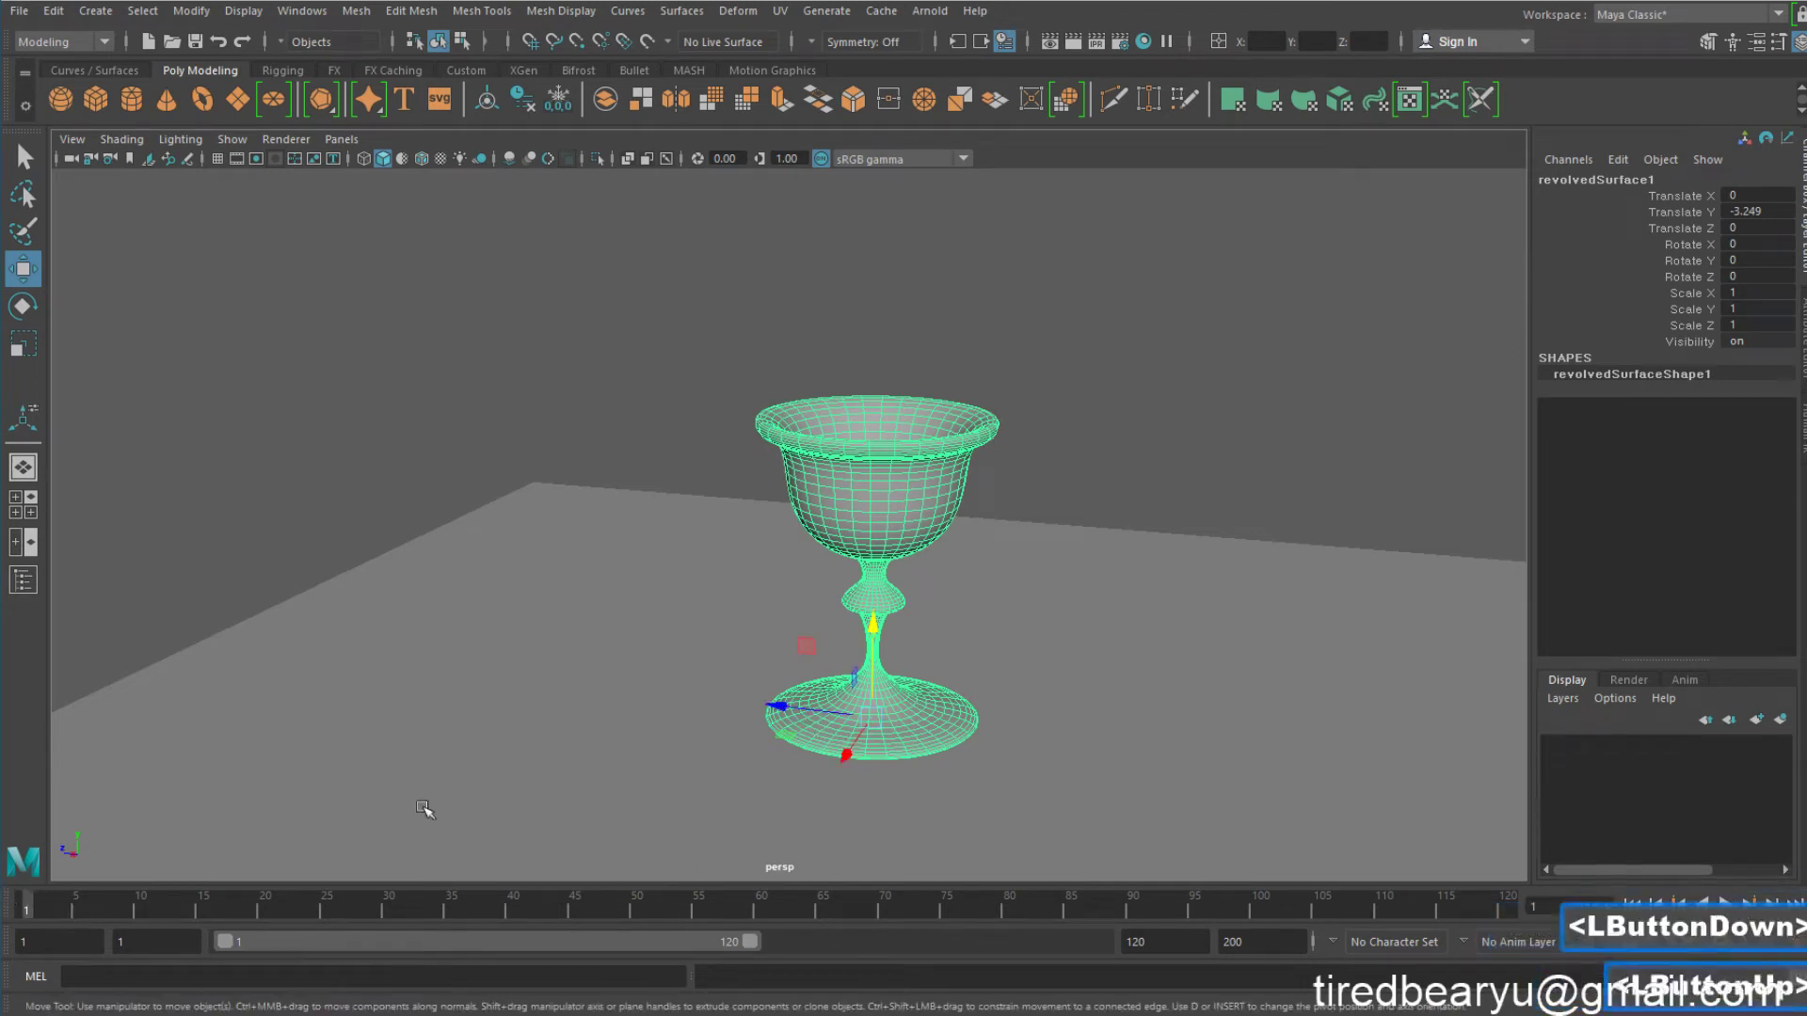
pyautogui.keyDown('alt'); pyautogui.moveTo(613, 725); pyautogui.dragTo(606, 750, button='middle'); pyautogui.keyUp('alt')
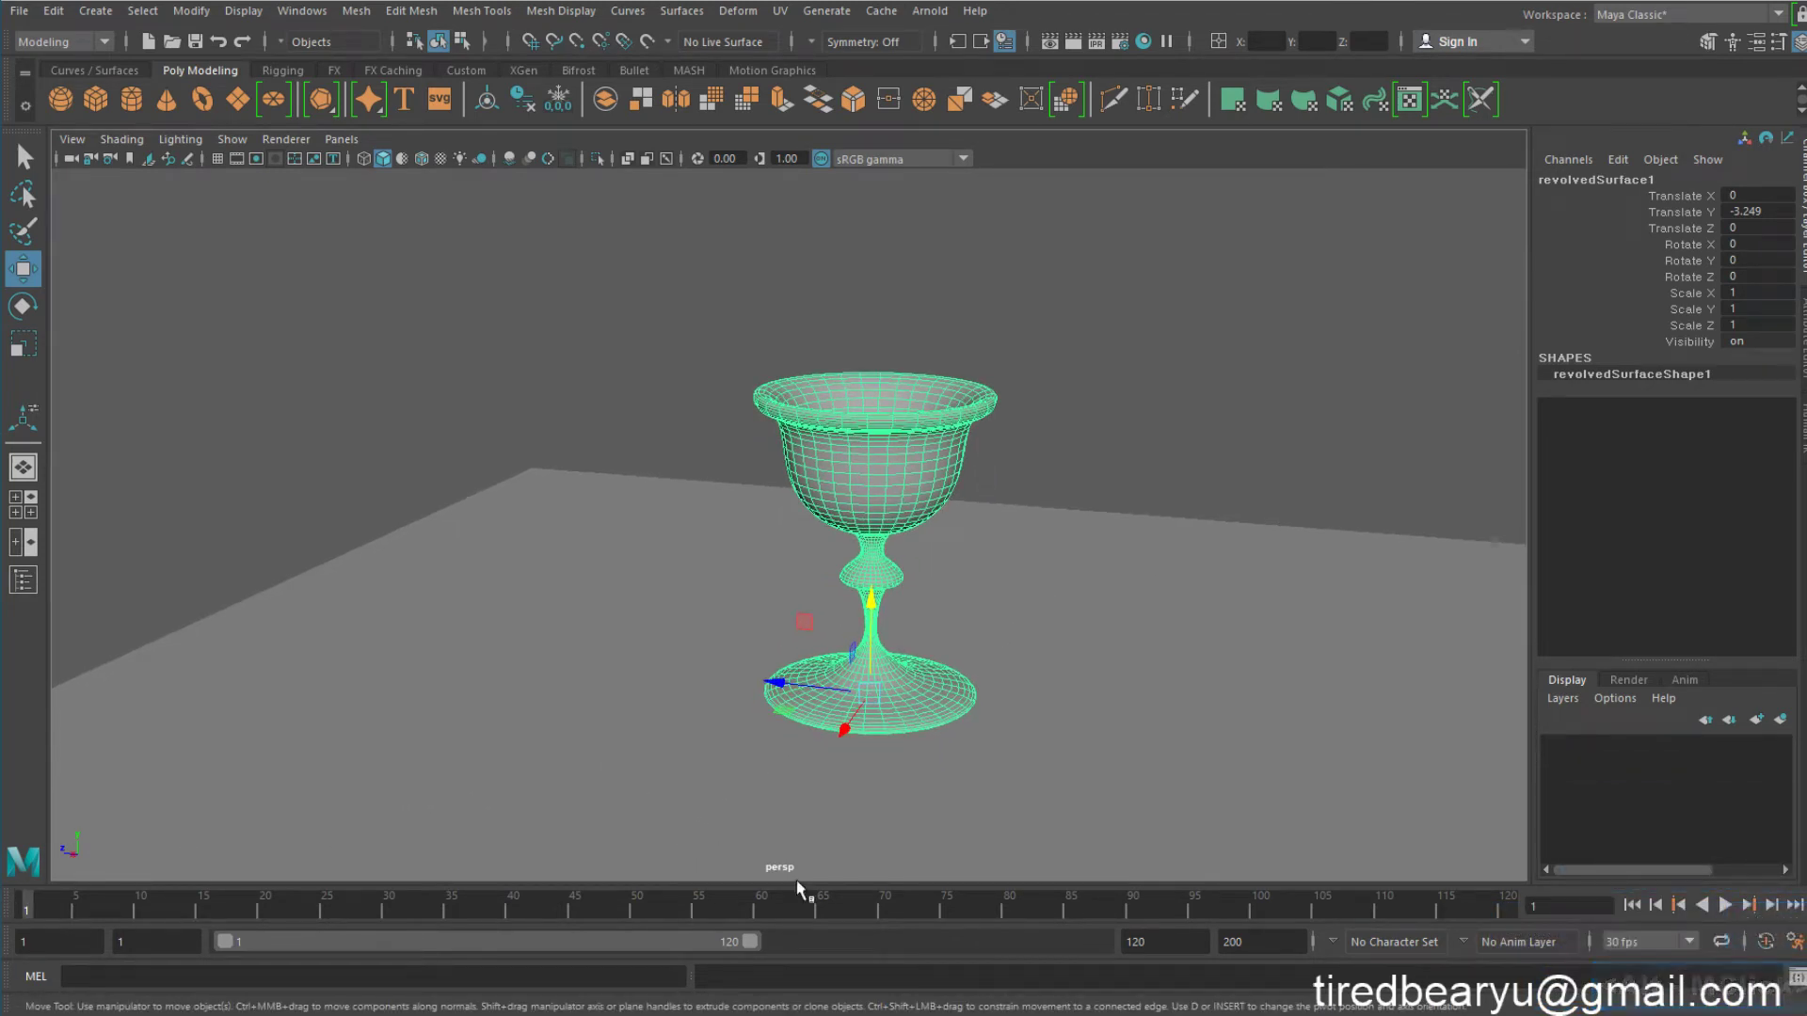
pyautogui.press('e')
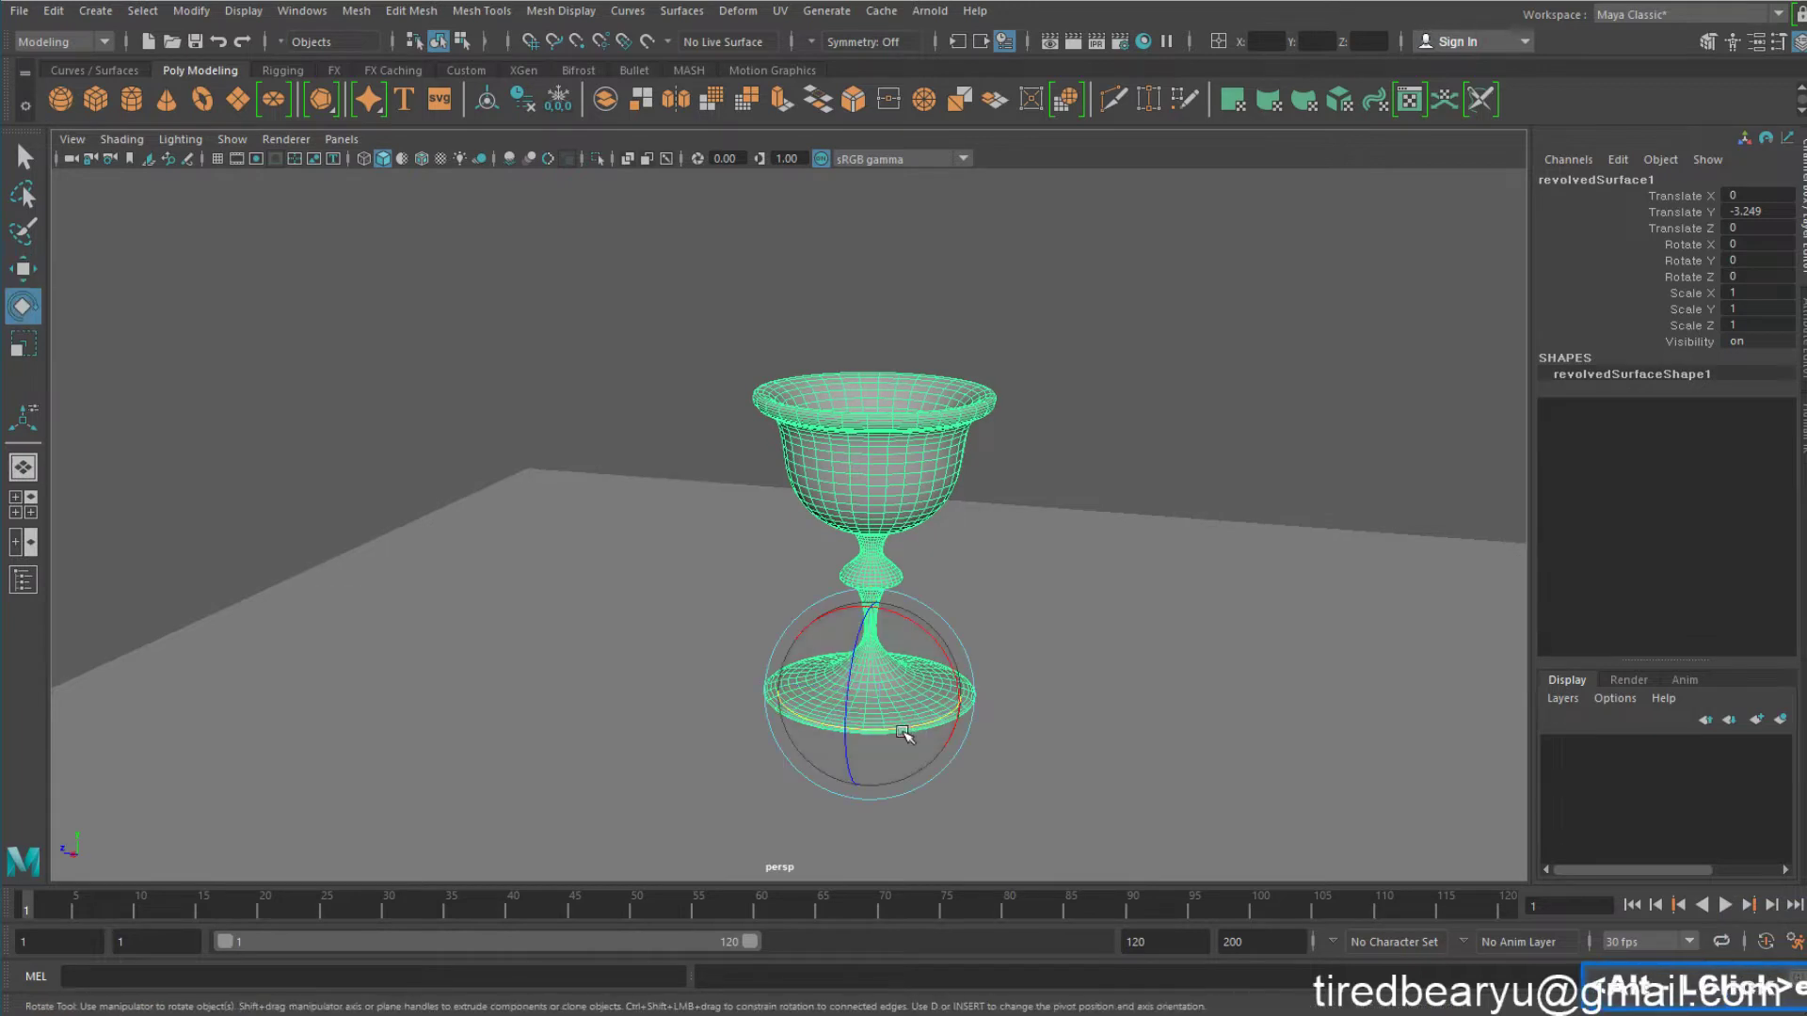
pyautogui.moveTo(911, 730); pyautogui.dragTo(952, 719)
pyautogui.press('z')
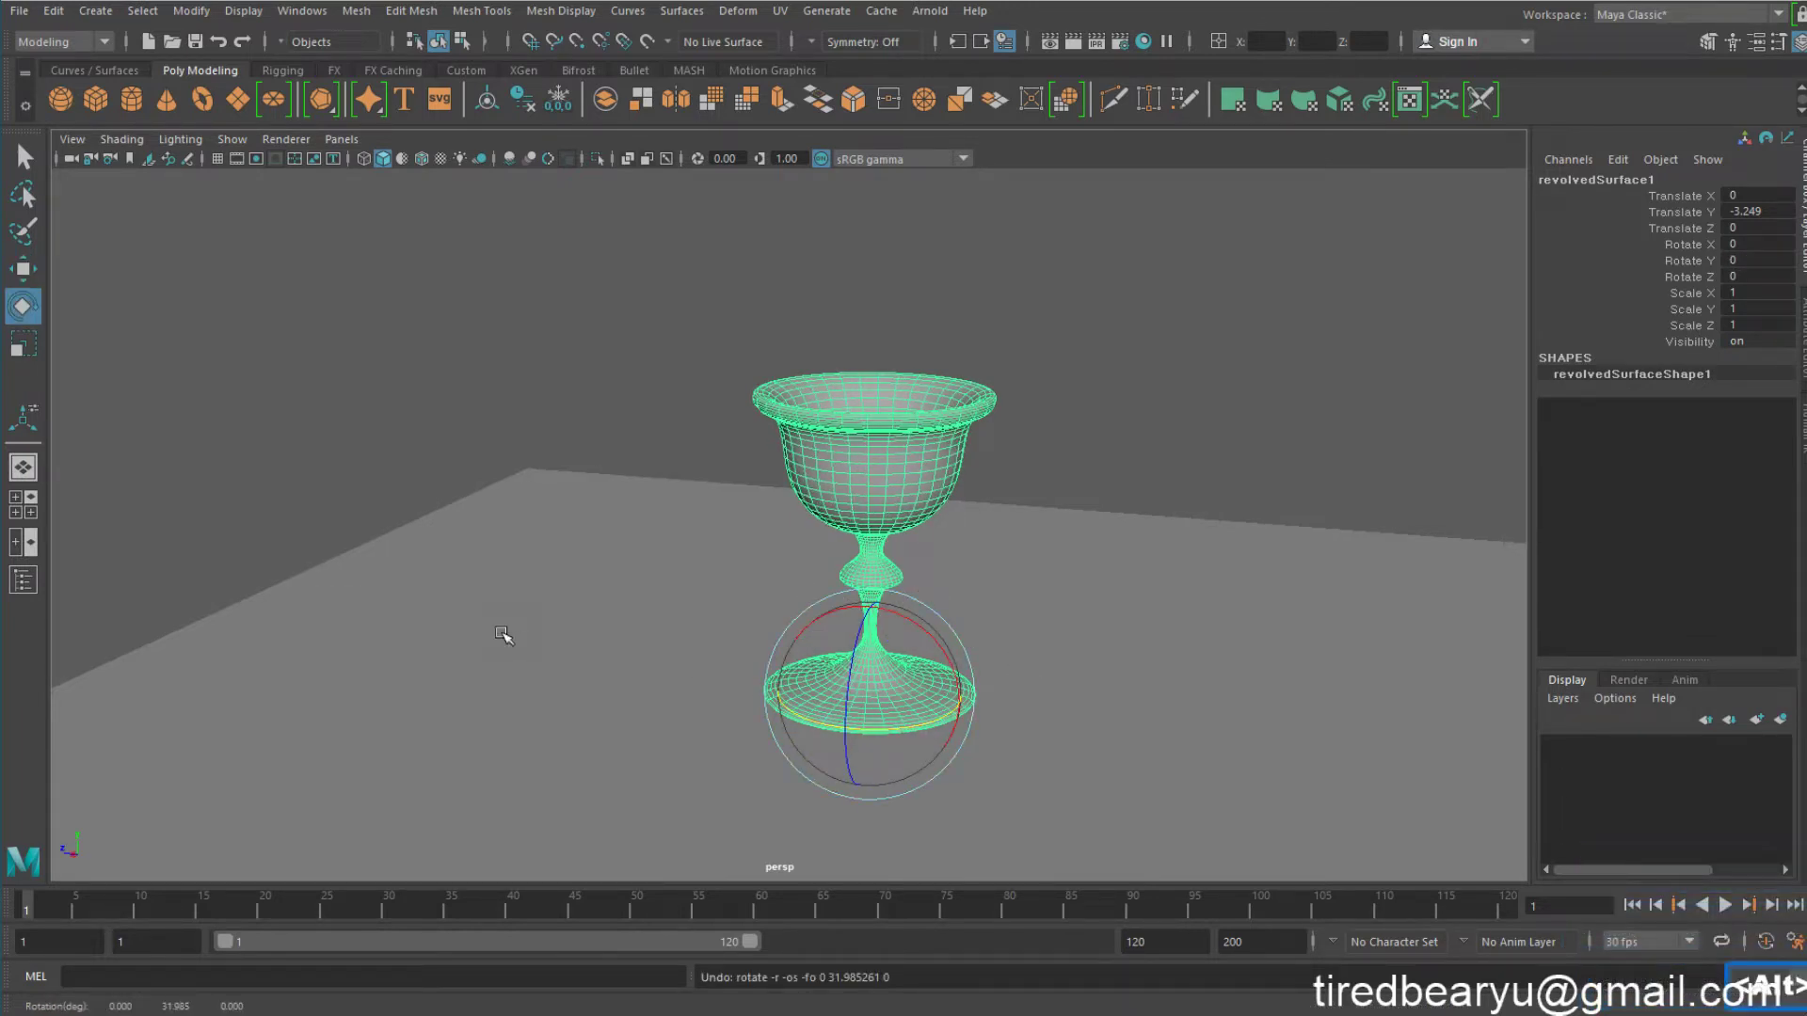
# Set a keyframe on the glass's transform channels at frame 1
pyautogui.keyDown('alt'); pyautogui.moveTo(502, 634); pyautogui.dragTo(565, 617); pyautogui.keyUp('alt')
pyautogui.keyDown('alt'); pyautogui.moveTo(565, 618); pyautogui.dragTo(719, 620, button='right'); pyautogui.keyUp('alt')
pyautogui.keyDown('alt'); pyautogui.moveTo(719, 619); pyautogui.dragTo(696, 564, button='middle'); pyautogui.keyUp('alt')
pyautogui.keyDown('alt'); pyautogui.moveTo(695, 564); pyautogui.dragTo(755, 578); pyautogui.keyUp('alt')
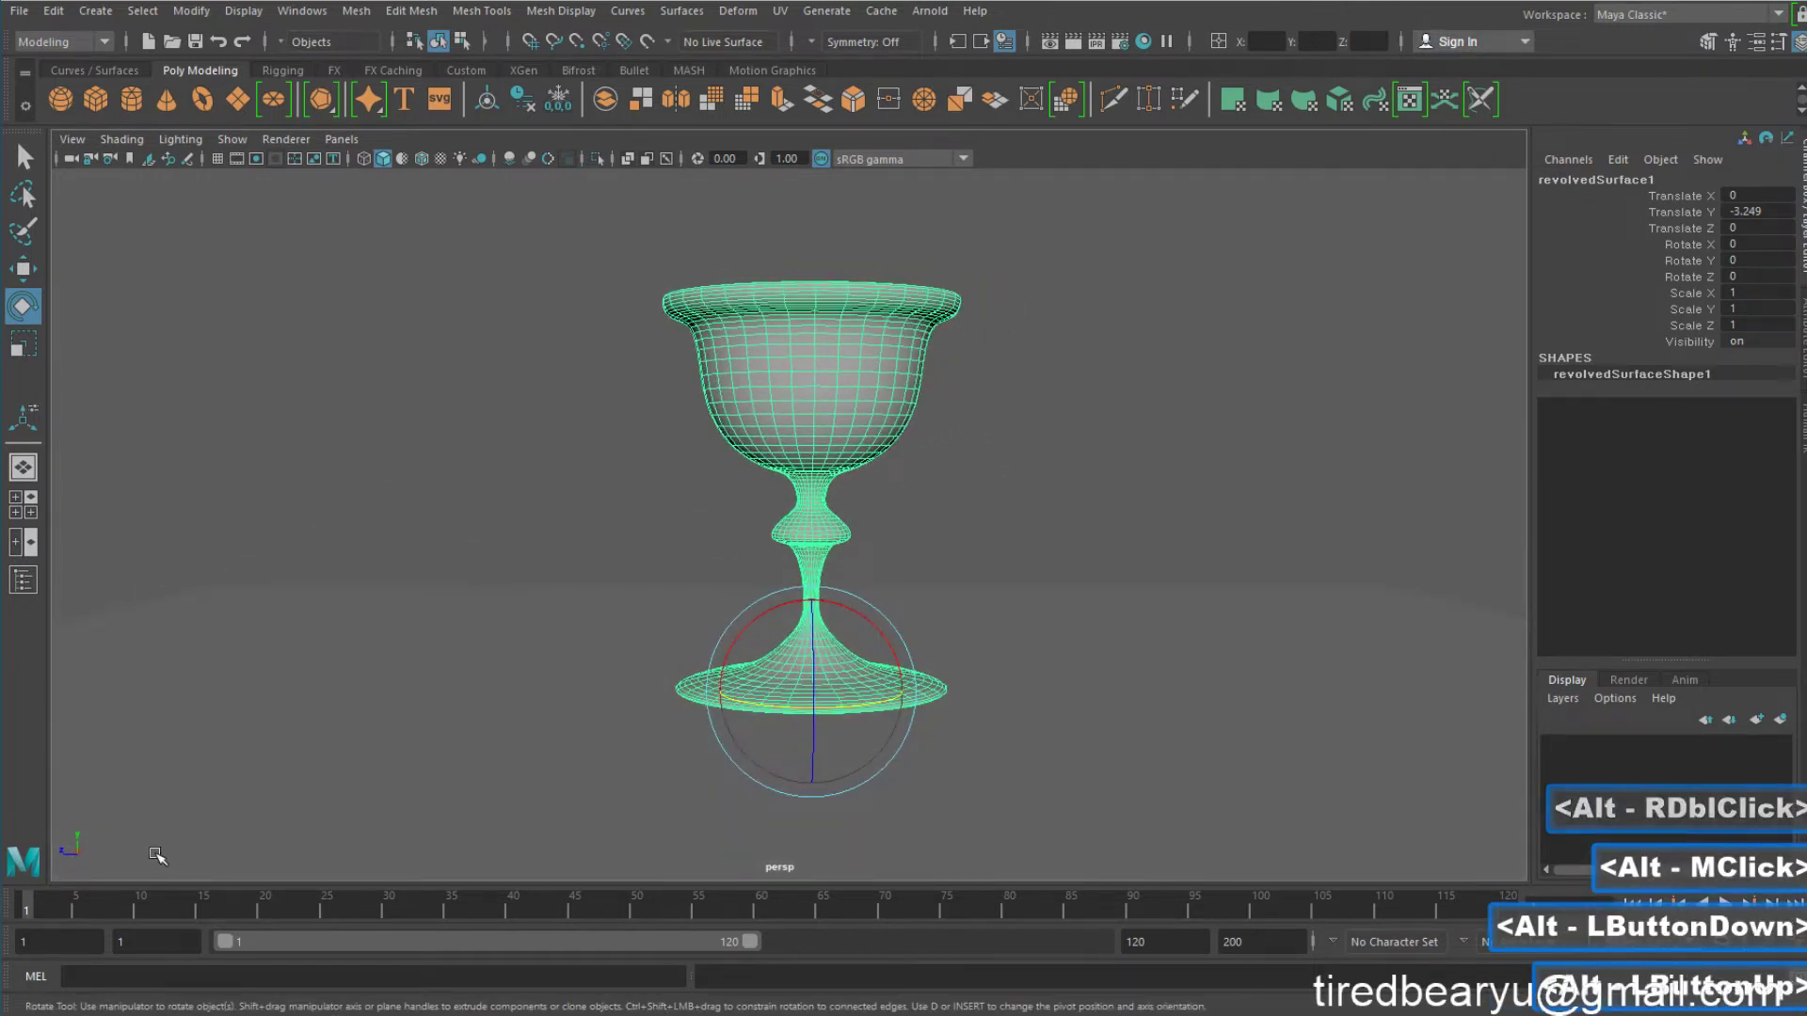
pyautogui.press('w')
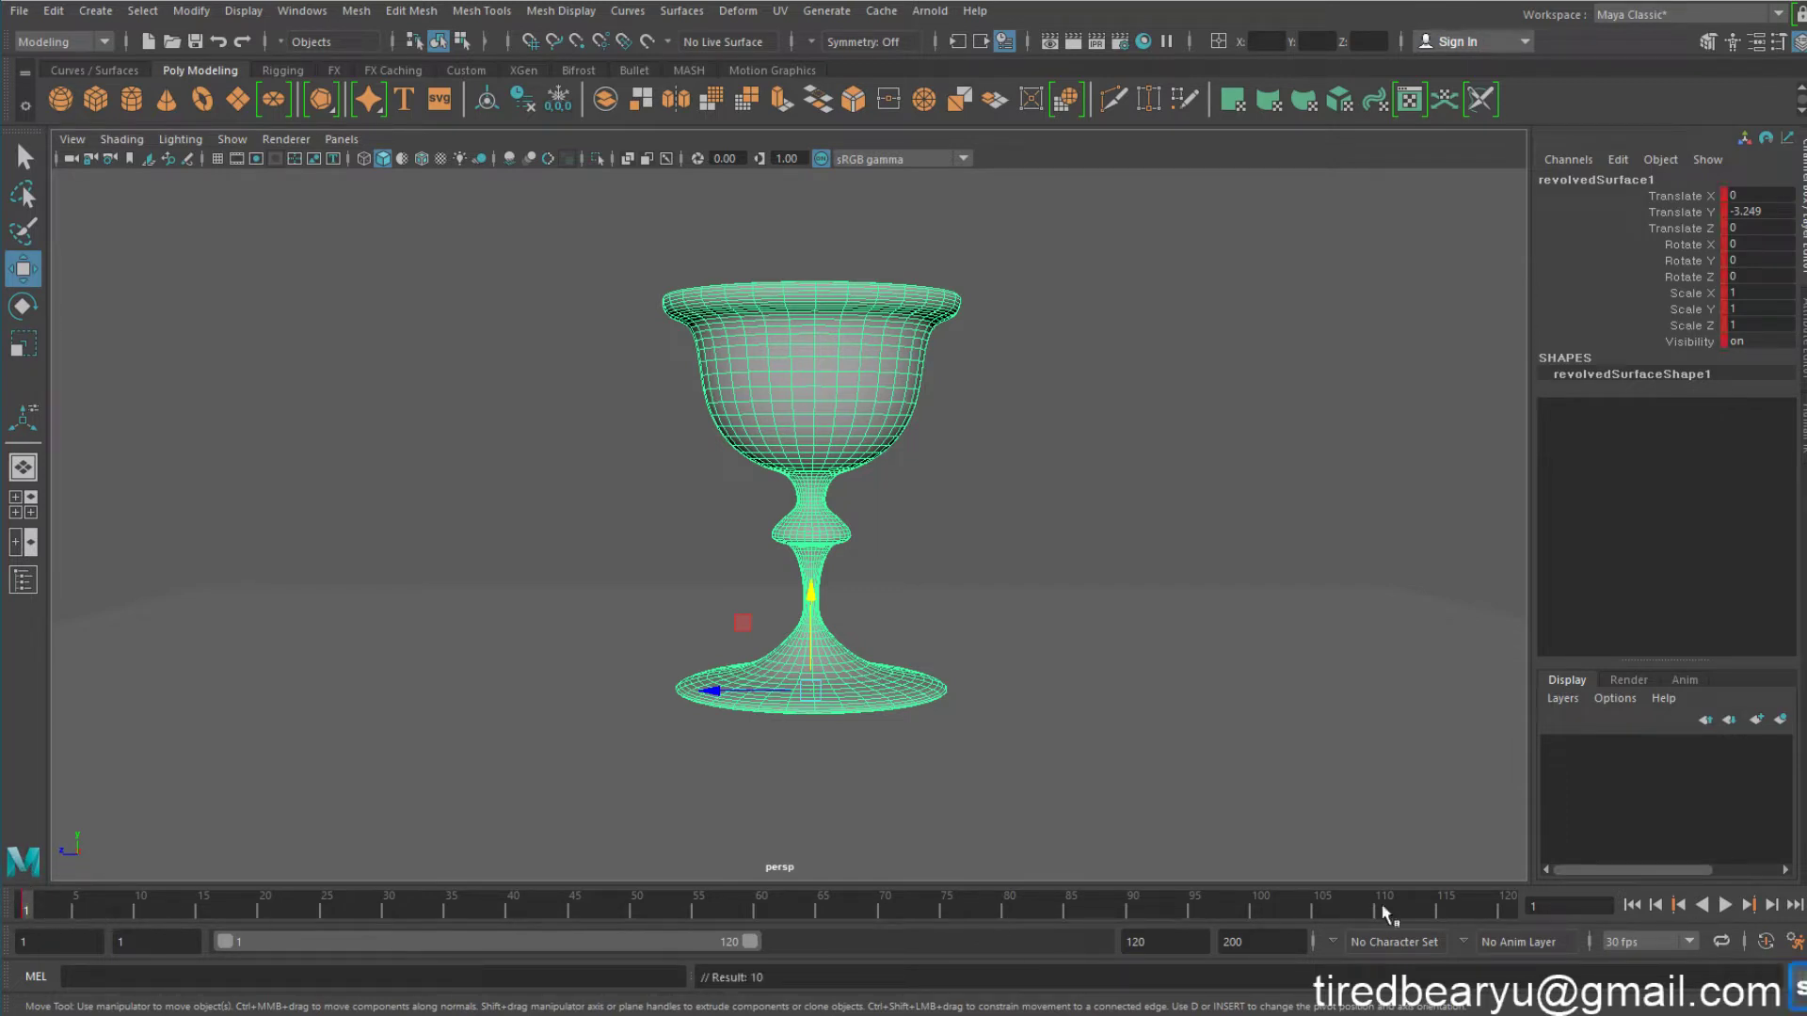
# At frame 120, rotate the glass about its vertical axis to about 480.3 degrees and set a keyframe
pyautogui.press('e')
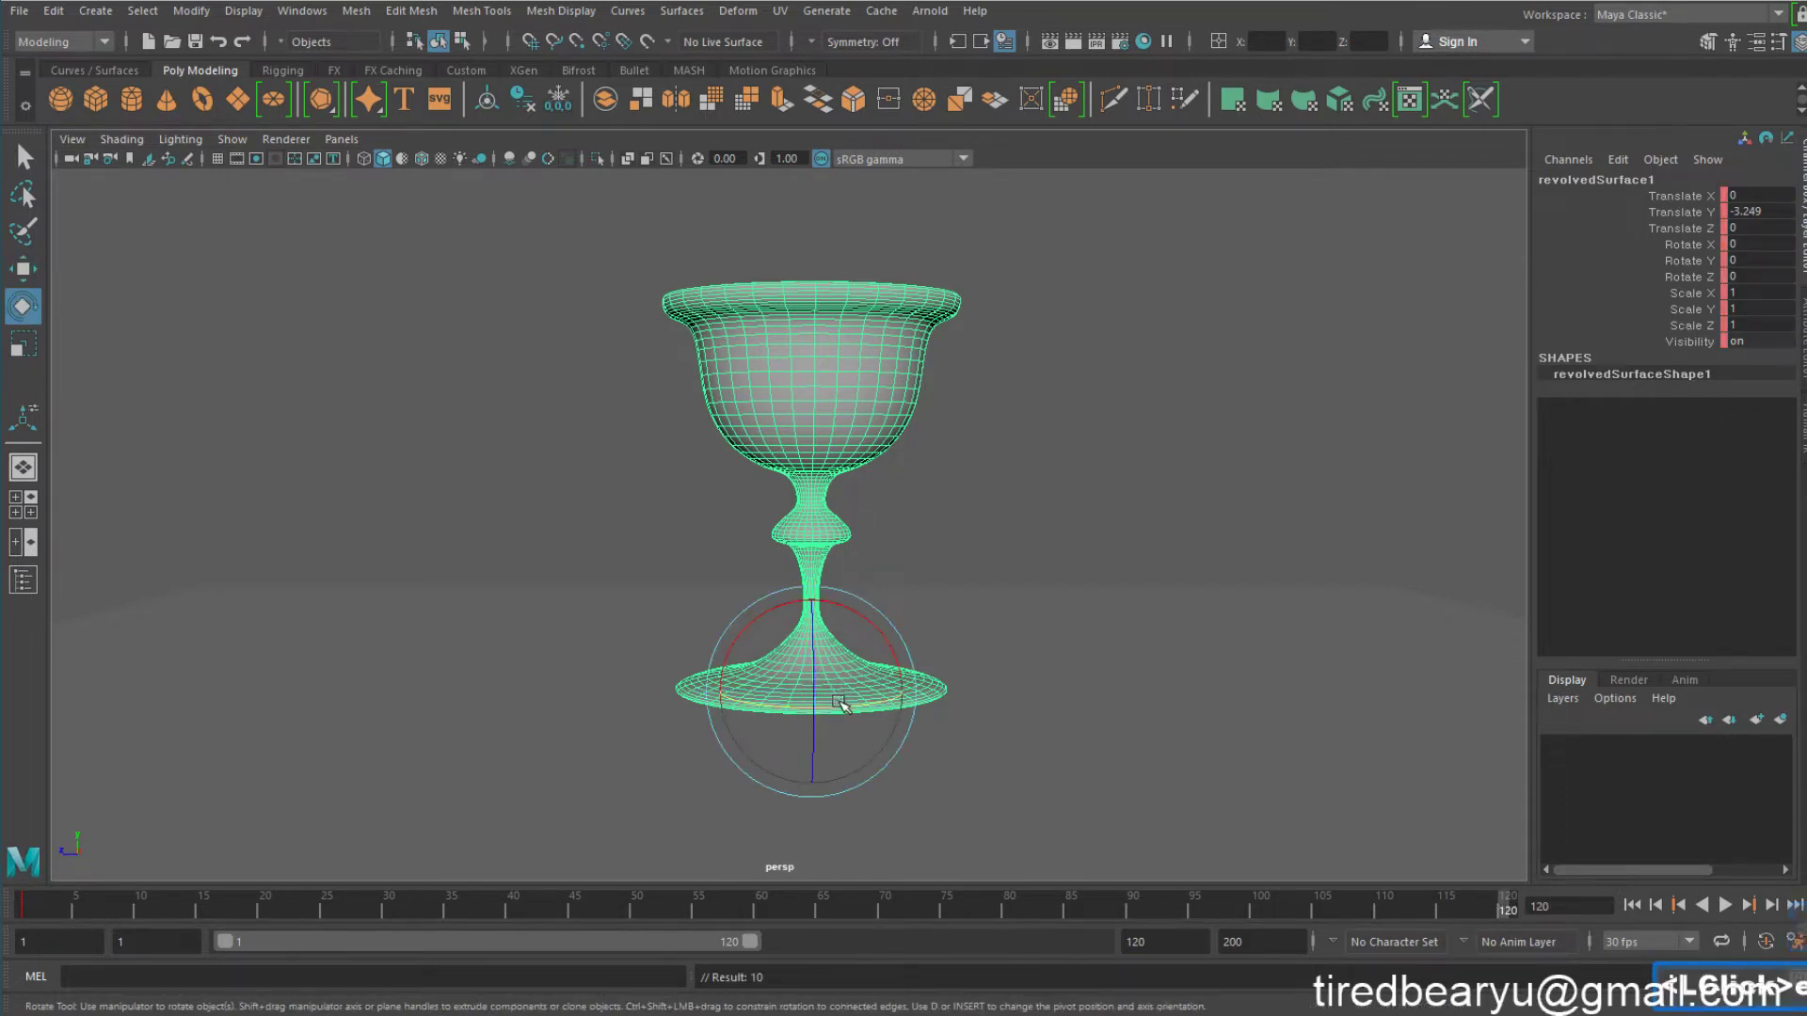
pyautogui.moveTo(837, 704); pyautogui.dragTo(988, 707)
pyautogui.moveTo(499, 734); pyautogui.dragTo(696, 725, button='middle')
pyautogui.moveTo(443, 710); pyautogui.dragTo(687, 692, button='middle')
pyautogui.moveTo(508, 678); pyautogui.dragTo(697, 692, button='middle')
pyautogui.press('s')
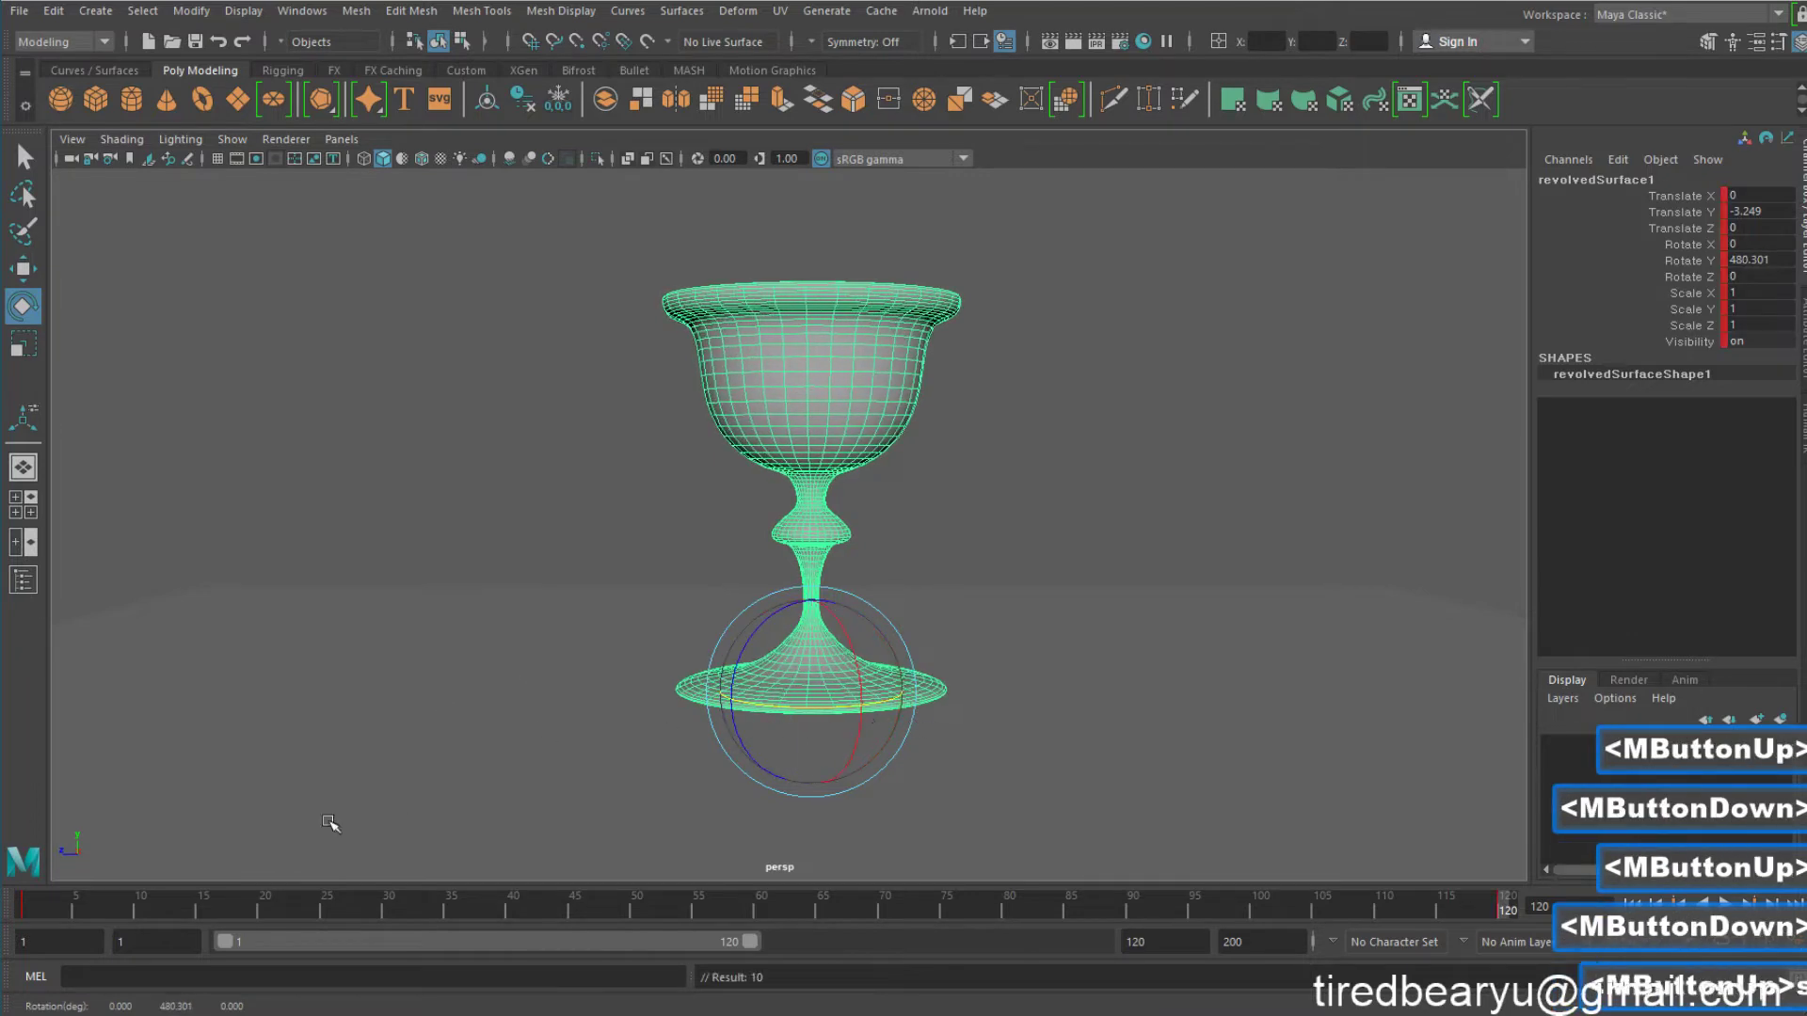
# At frame 1, tilt the glass to Rotate X -15.529 and raise it to Translate Y -1.462
pyautogui.press('q')
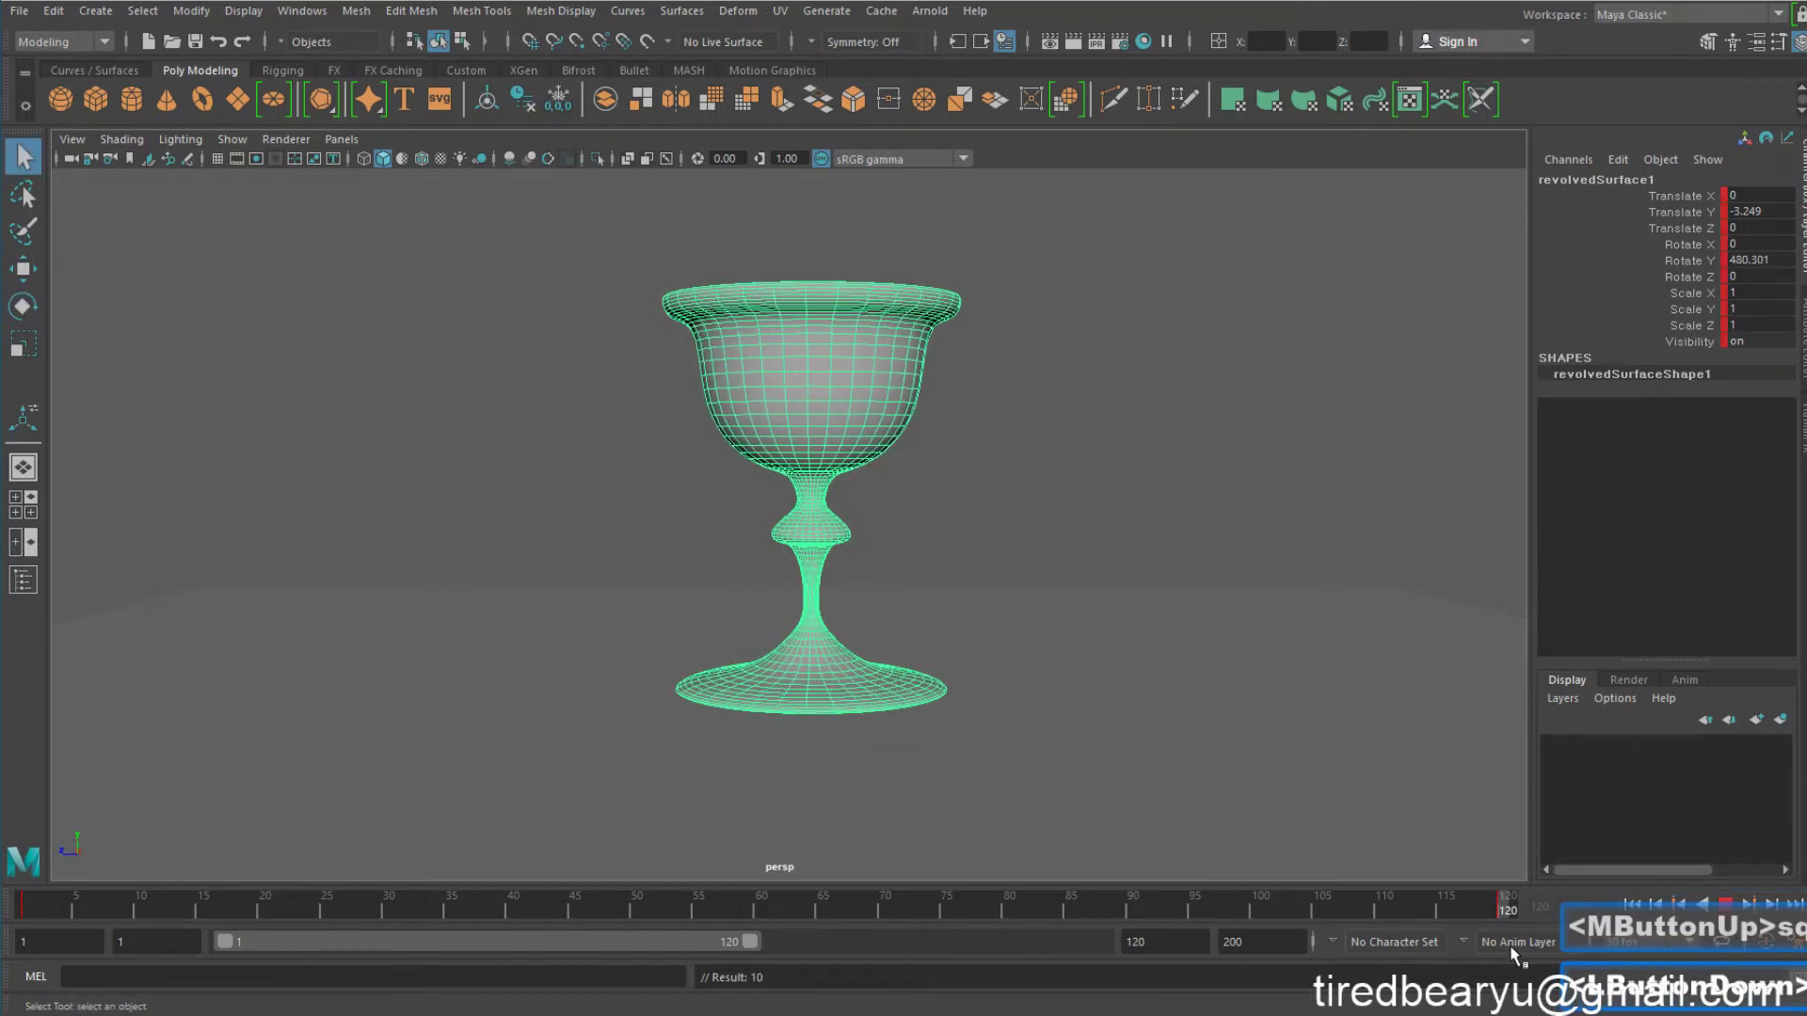
pyautogui.moveTo(1510, 947); pyautogui.dragTo(19, 756)
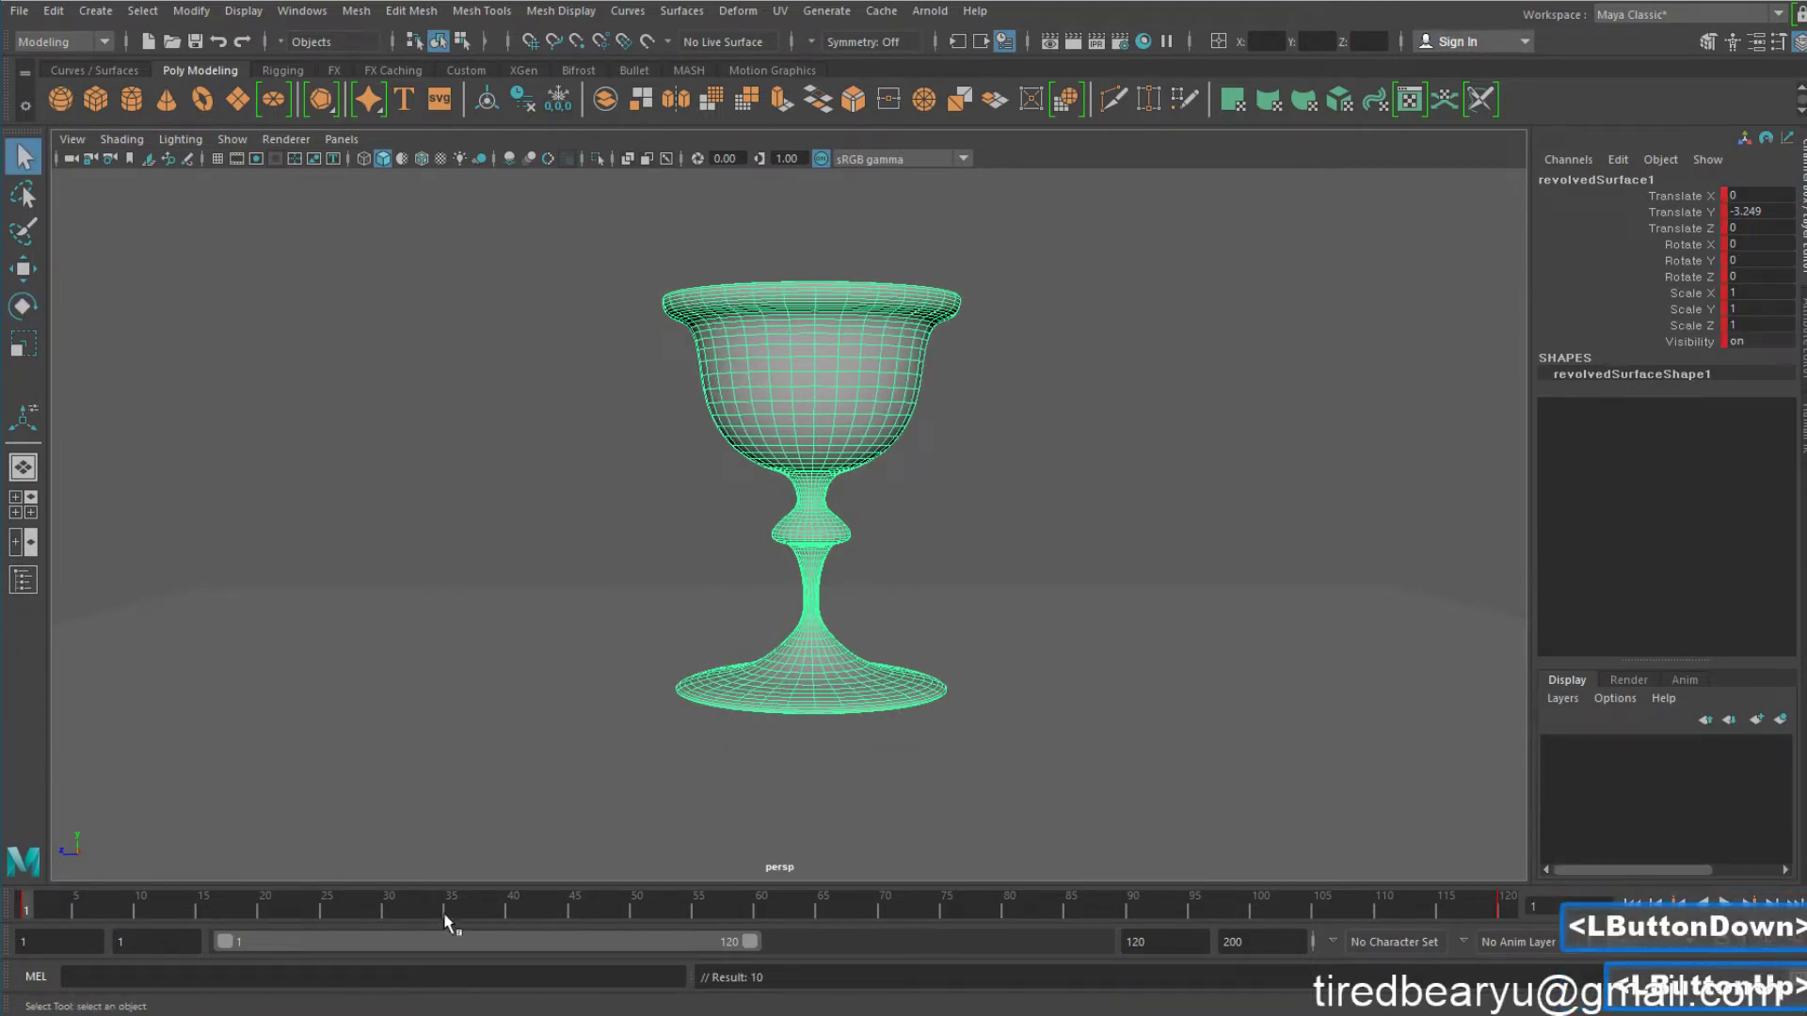
pyautogui.press('e')
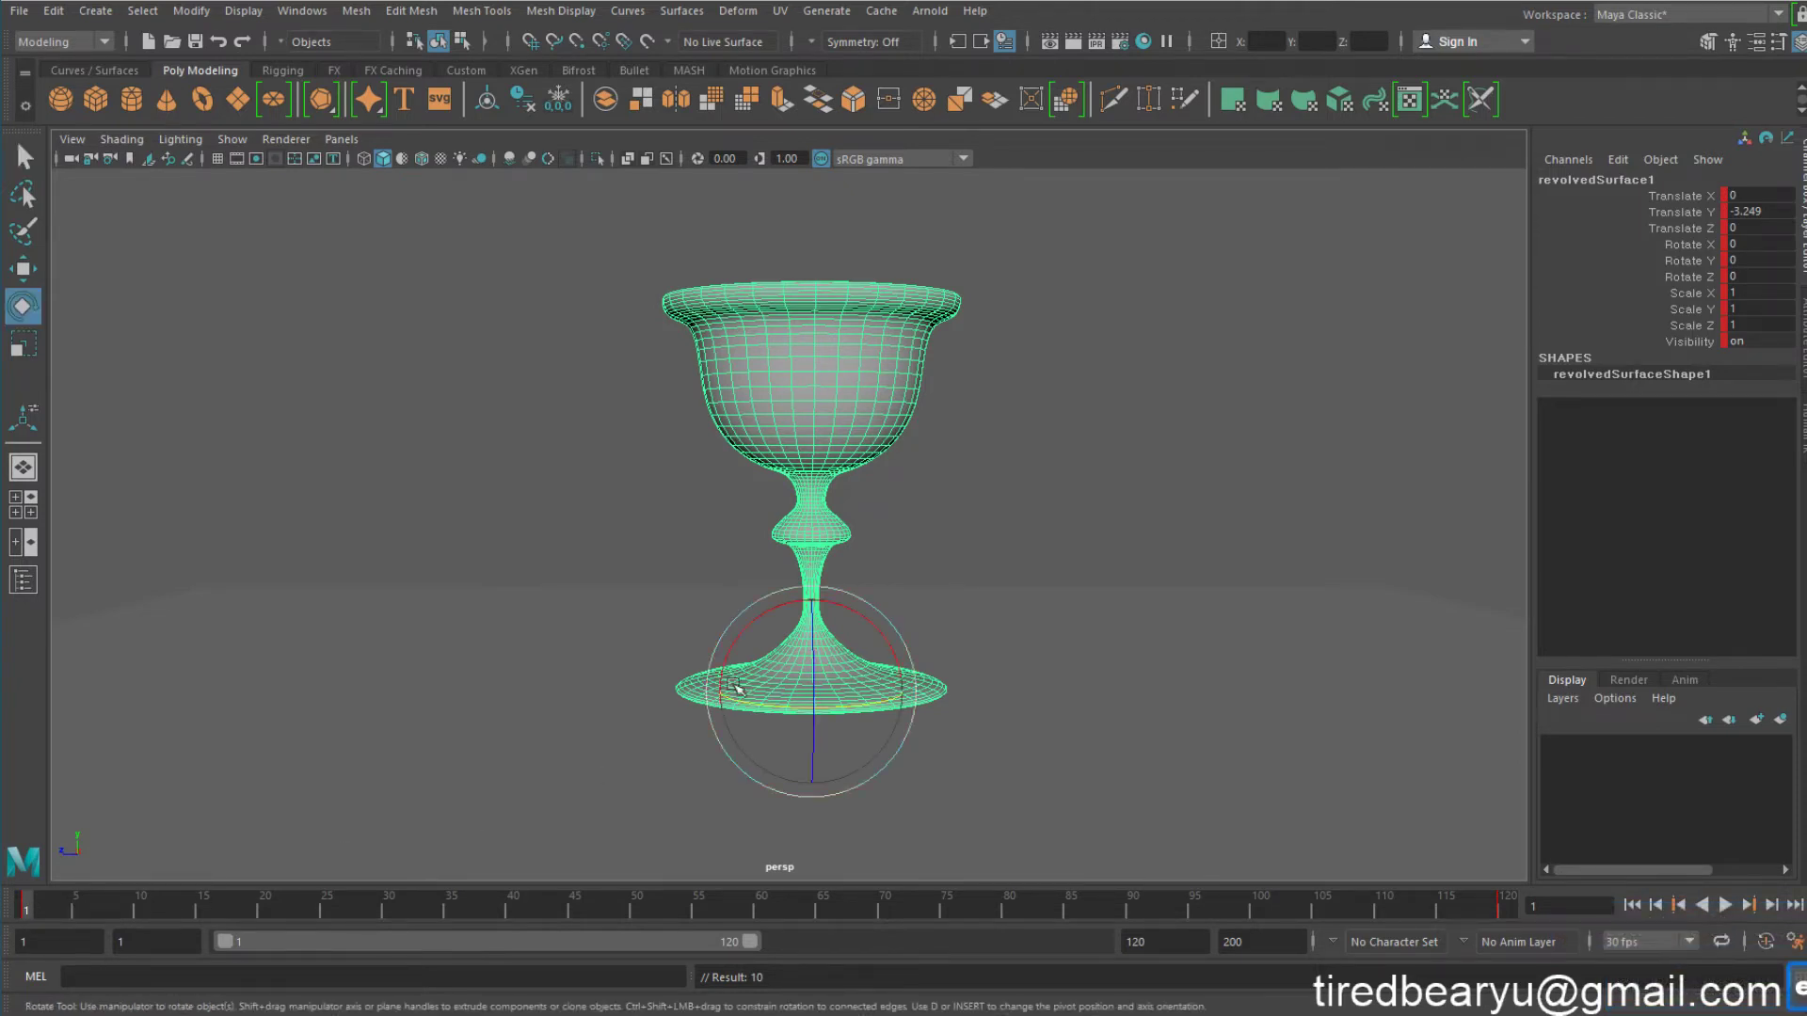
pyautogui.moveTo(856, 614); pyautogui.dragTo(817, 565)
pyautogui.press('w')
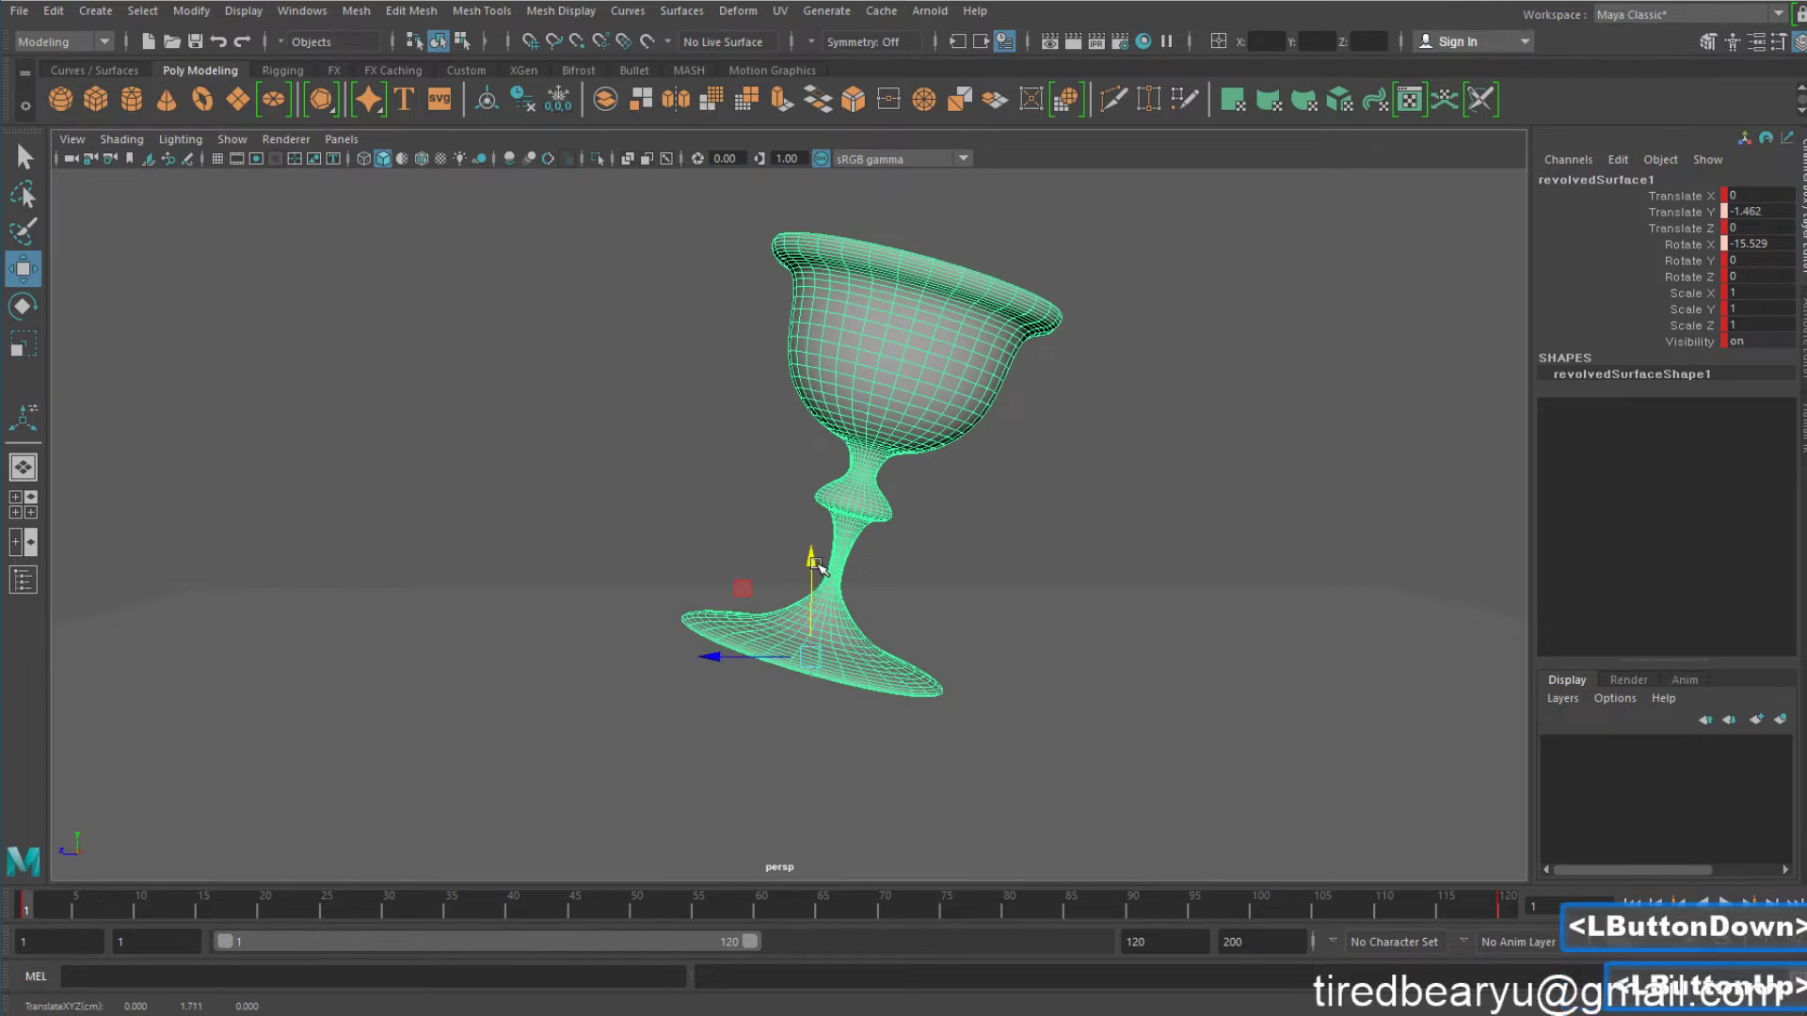
# Try rotating the glass sideways at frame 120, then undo the rotation
pyautogui.moveTo(191, 907); pyautogui.dragTo(1666, 949)
pyautogui.keyDown('alt'); pyautogui.moveTo(1139, 644); pyautogui.dragTo(1114, 652); pyautogui.keyUp('alt')
pyautogui.press('e')
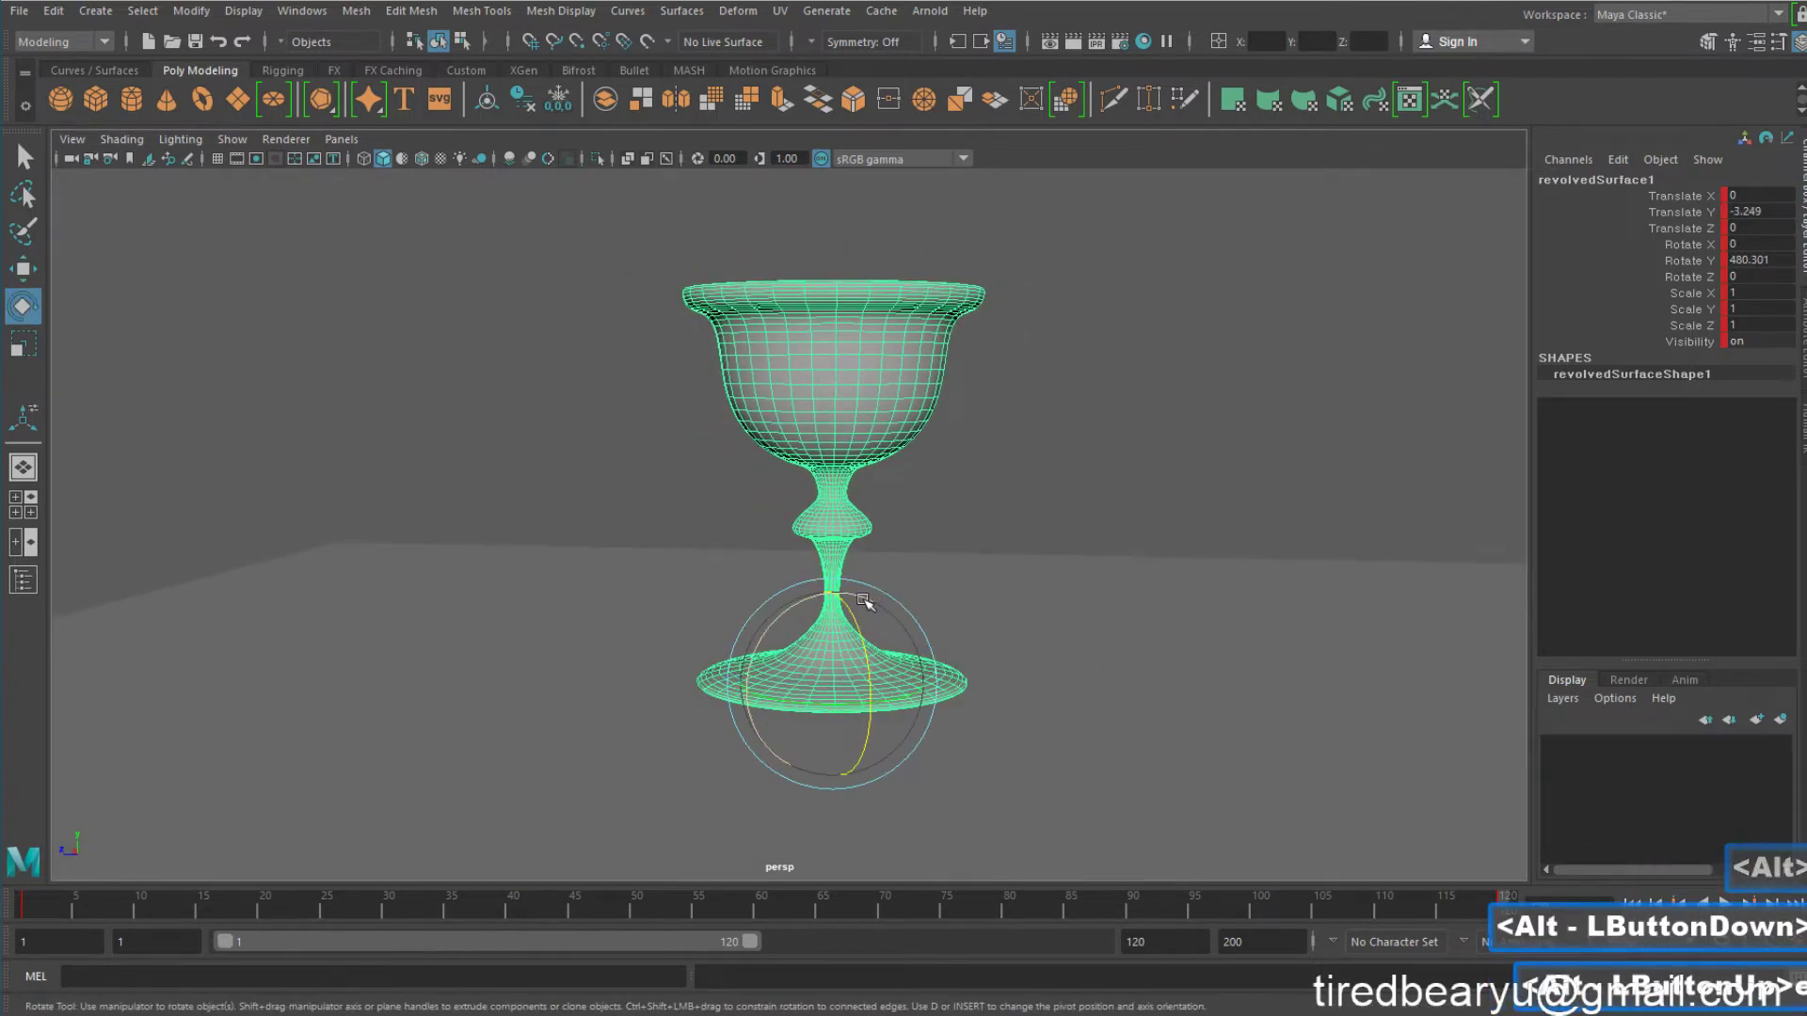
pyautogui.moveTo(824, 602); pyautogui.dragTo(795, 607)
pyautogui.hotkey('ctrl', 'z')
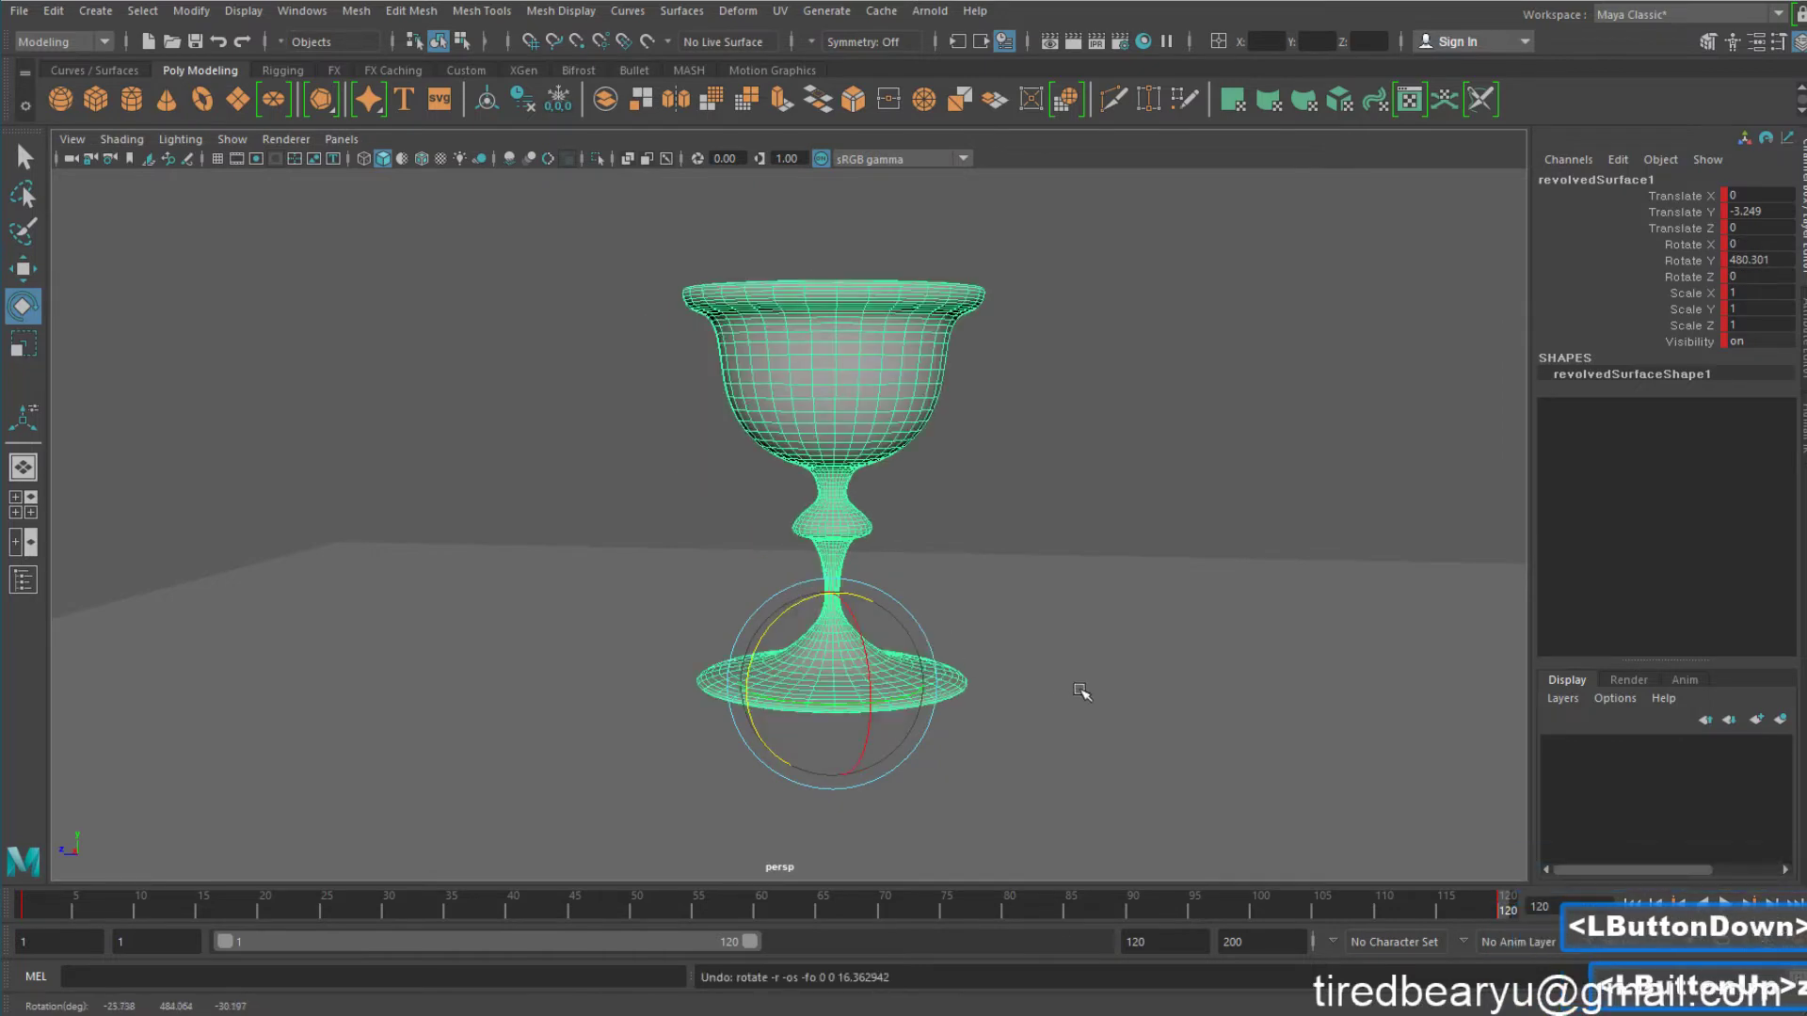
# Scrub through the animation from several angles to examine how the tilted glass turns and settles
pyautogui.press('q')
pyautogui.moveTo(132, 907); pyautogui.dragTo(425, 907)
pyautogui.keyDown('alt'); pyautogui.moveTo(729, 778); pyautogui.dragTo(861, 794); pyautogui.keyUp('alt')
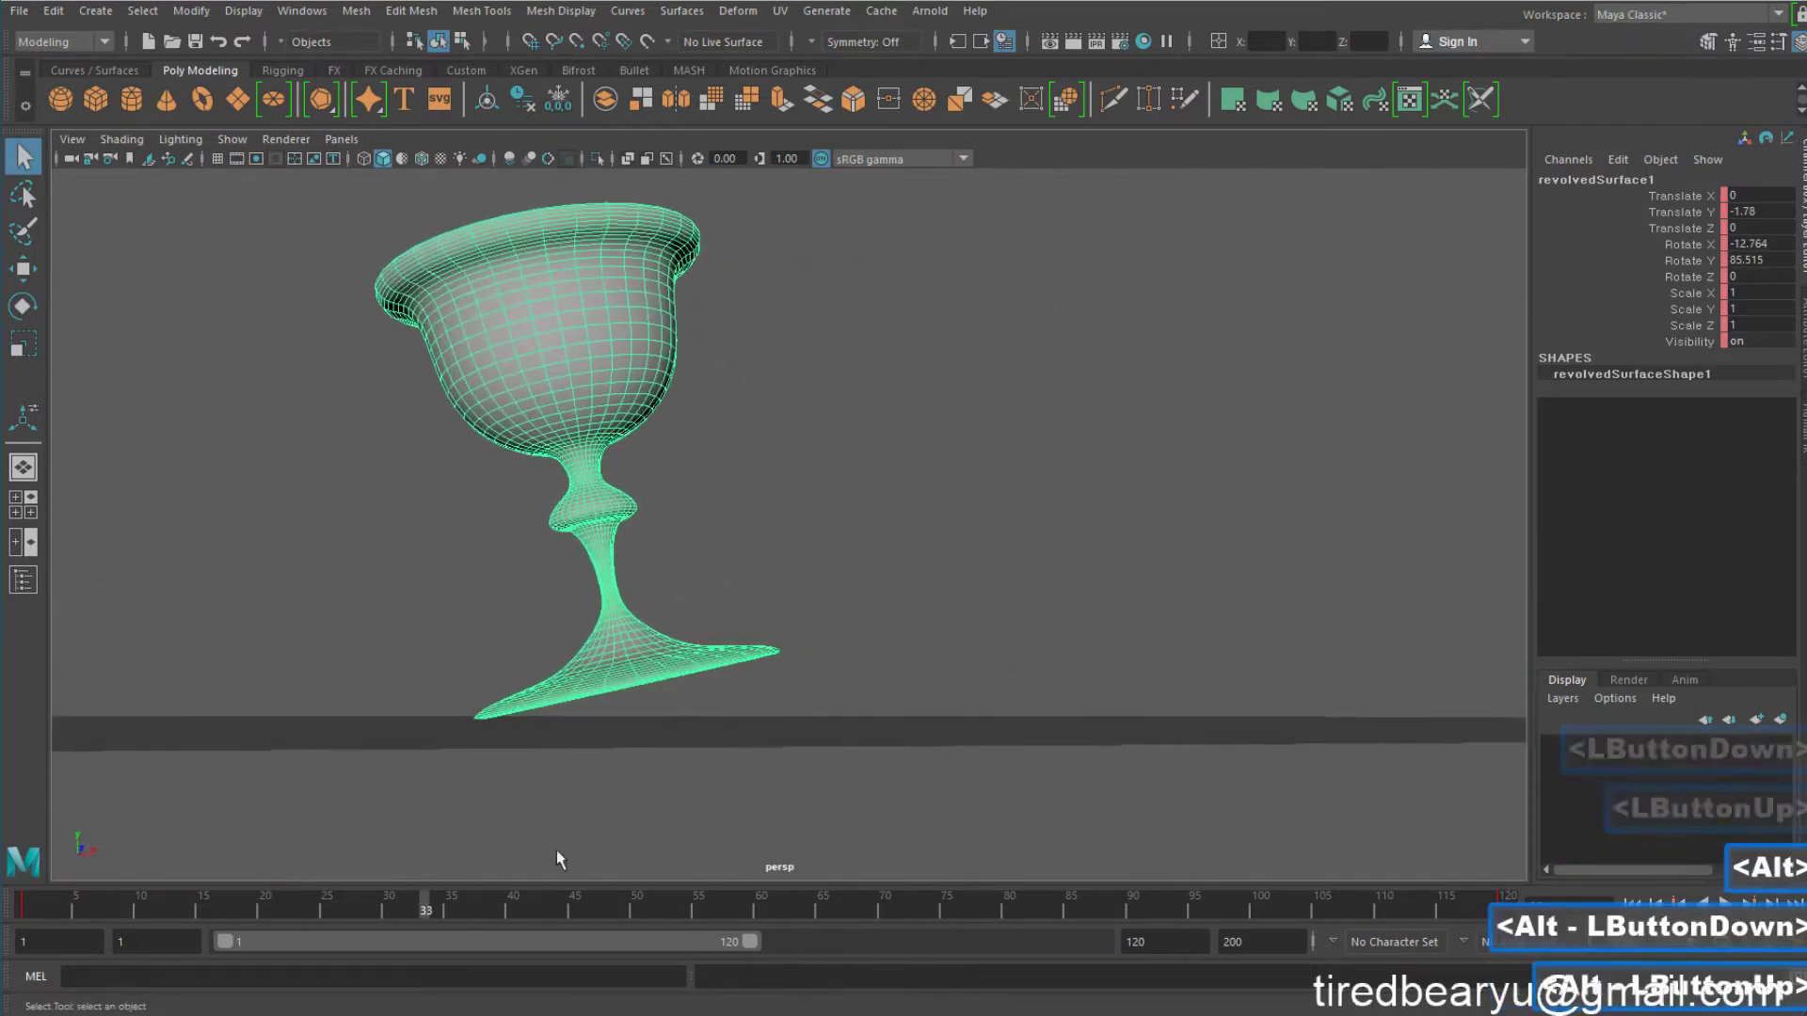
pyautogui.moveTo(423, 906); pyautogui.dragTo(1506, 941)
pyautogui.keyDown('alt'); pyautogui.moveTo(1214, 828); pyautogui.dragTo(1286, 979); pyautogui.keyUp('alt')
pyautogui.moveTo(1286, 911); pyautogui.dragTo(424, 819)
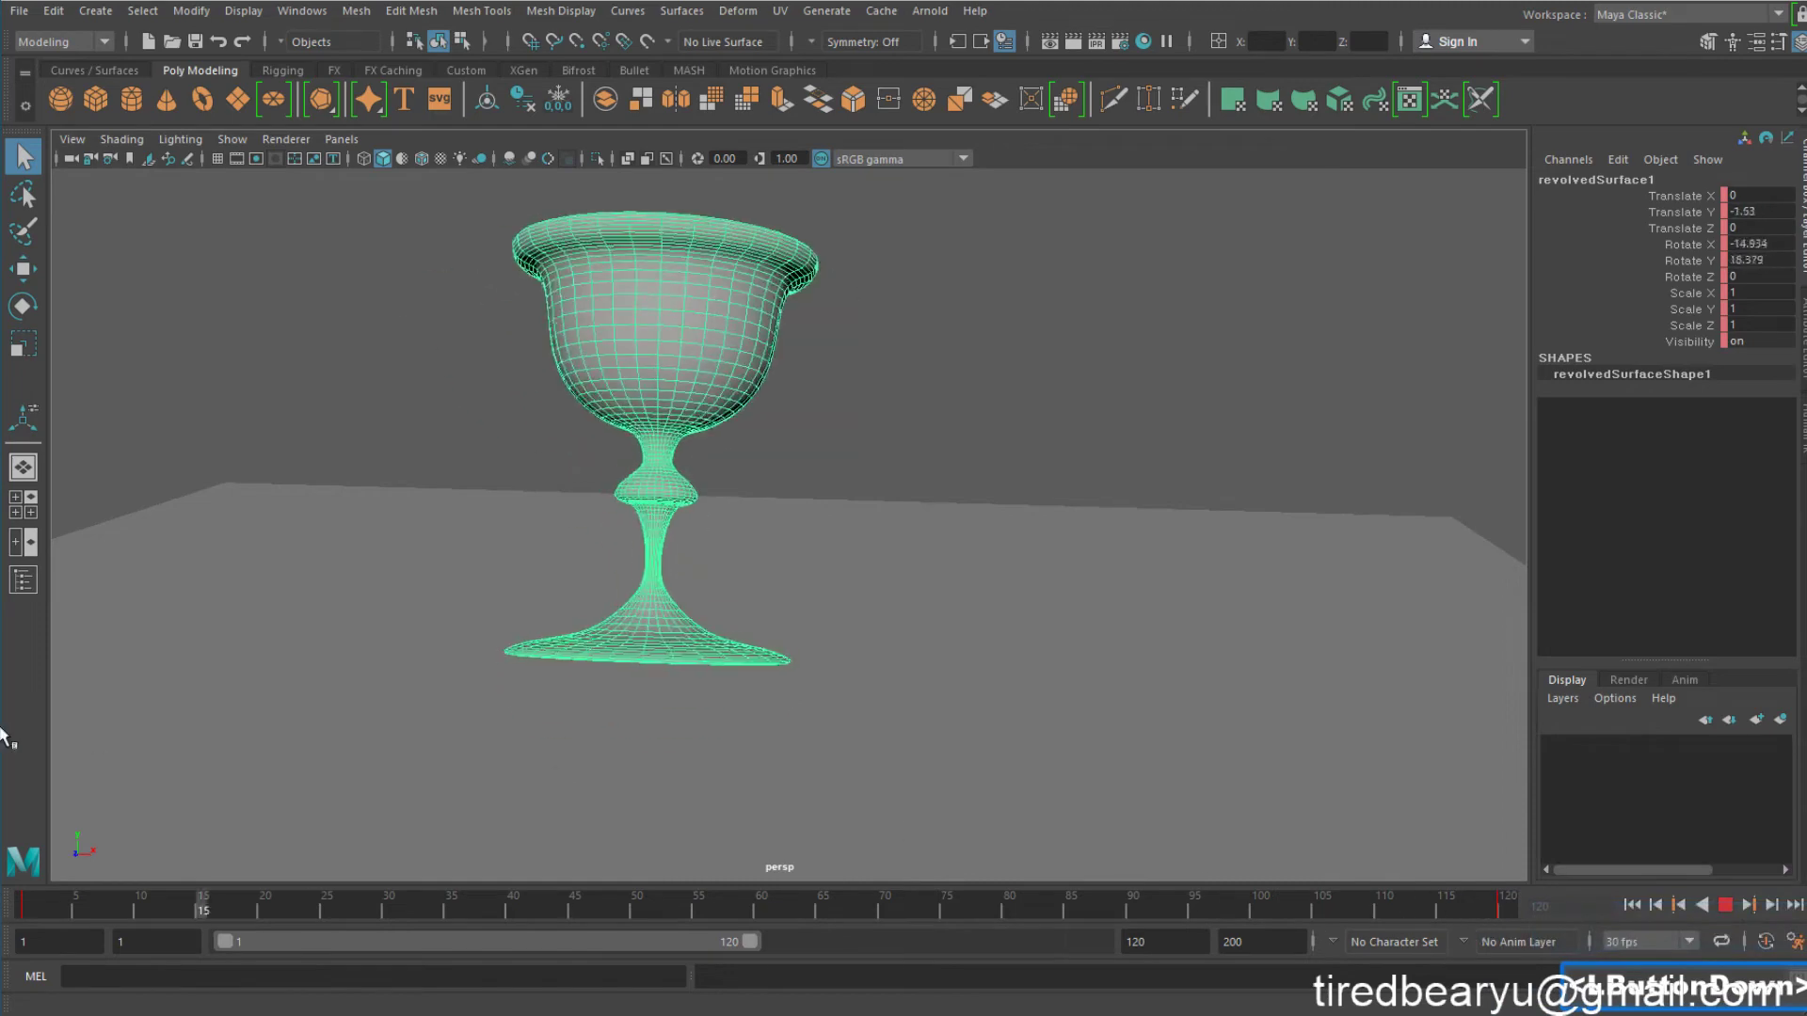
pyautogui.click(738, 596)
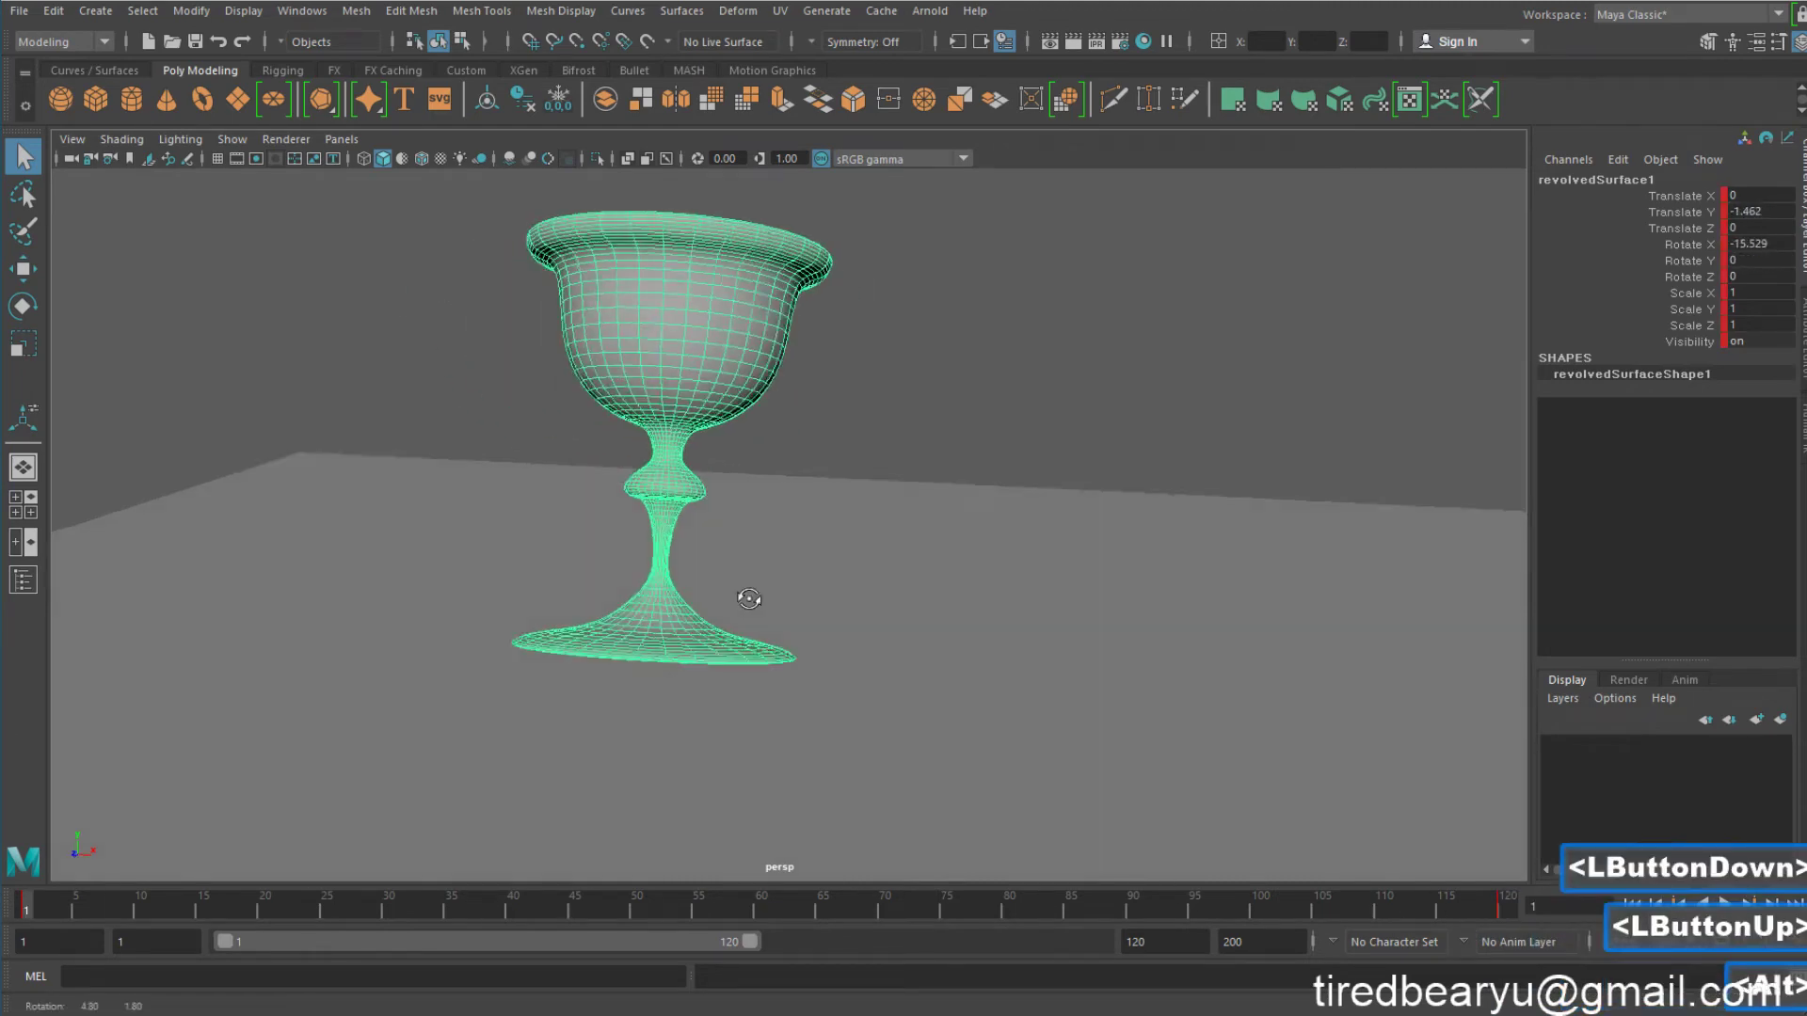
pyautogui.keyDown('alt'); pyautogui.moveTo(738, 597); pyautogui.dragTo(510, 594); pyautogui.keyUp('alt')
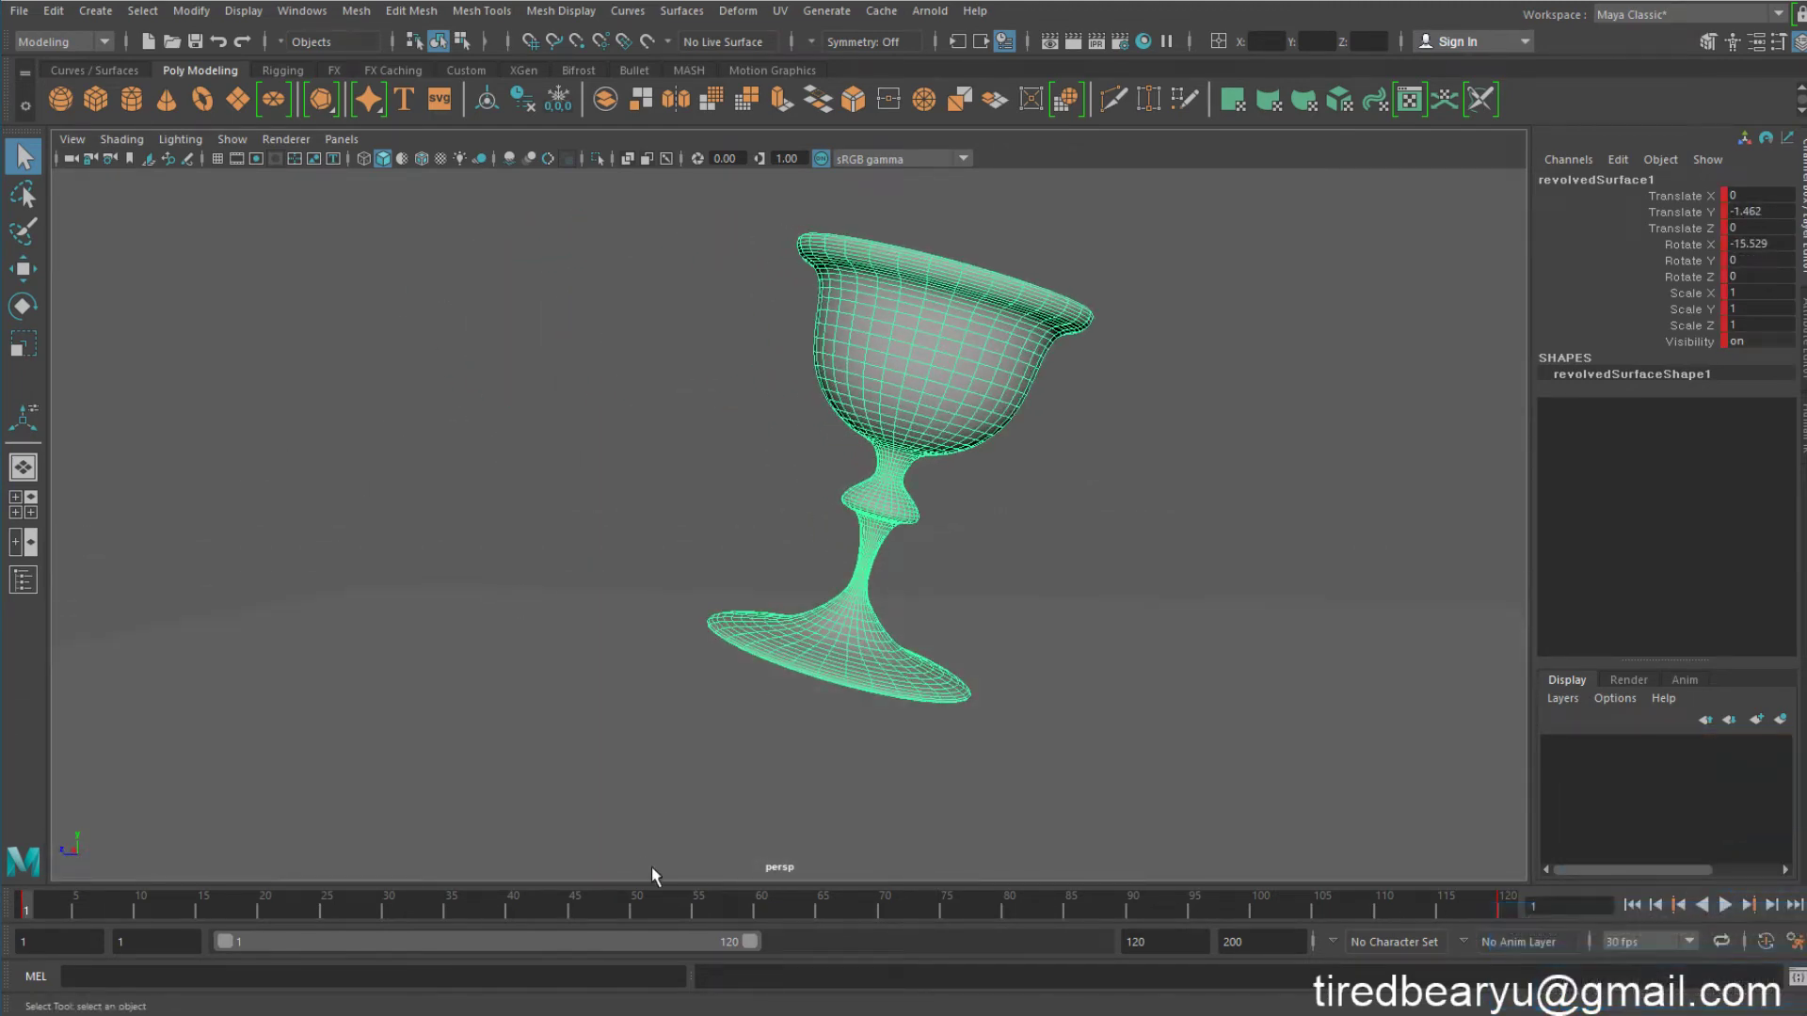
# Compare the glass's tilt and its base's contact with the plane at frames 60 and 1
pyautogui.click(761, 909)
pyautogui.keyDown('alt'); pyautogui.moveTo(721, 792); pyautogui.dragTo(681, 821); pyautogui.keyUp('alt')
pyautogui.keyDown('alt'); pyautogui.moveTo(681, 821); pyautogui.dragTo(823, 790, button='right'); pyautogui.keyUp('alt')
pyautogui.keyDown('alt'); pyautogui.moveTo(822, 791); pyautogui.dragTo(772, 815, button='middle'); pyautogui.keyUp('alt')
pyautogui.keyDown('alt'); pyautogui.moveTo(772, 815); pyautogui.dragTo(789, 724); pyautogui.keyUp('alt')
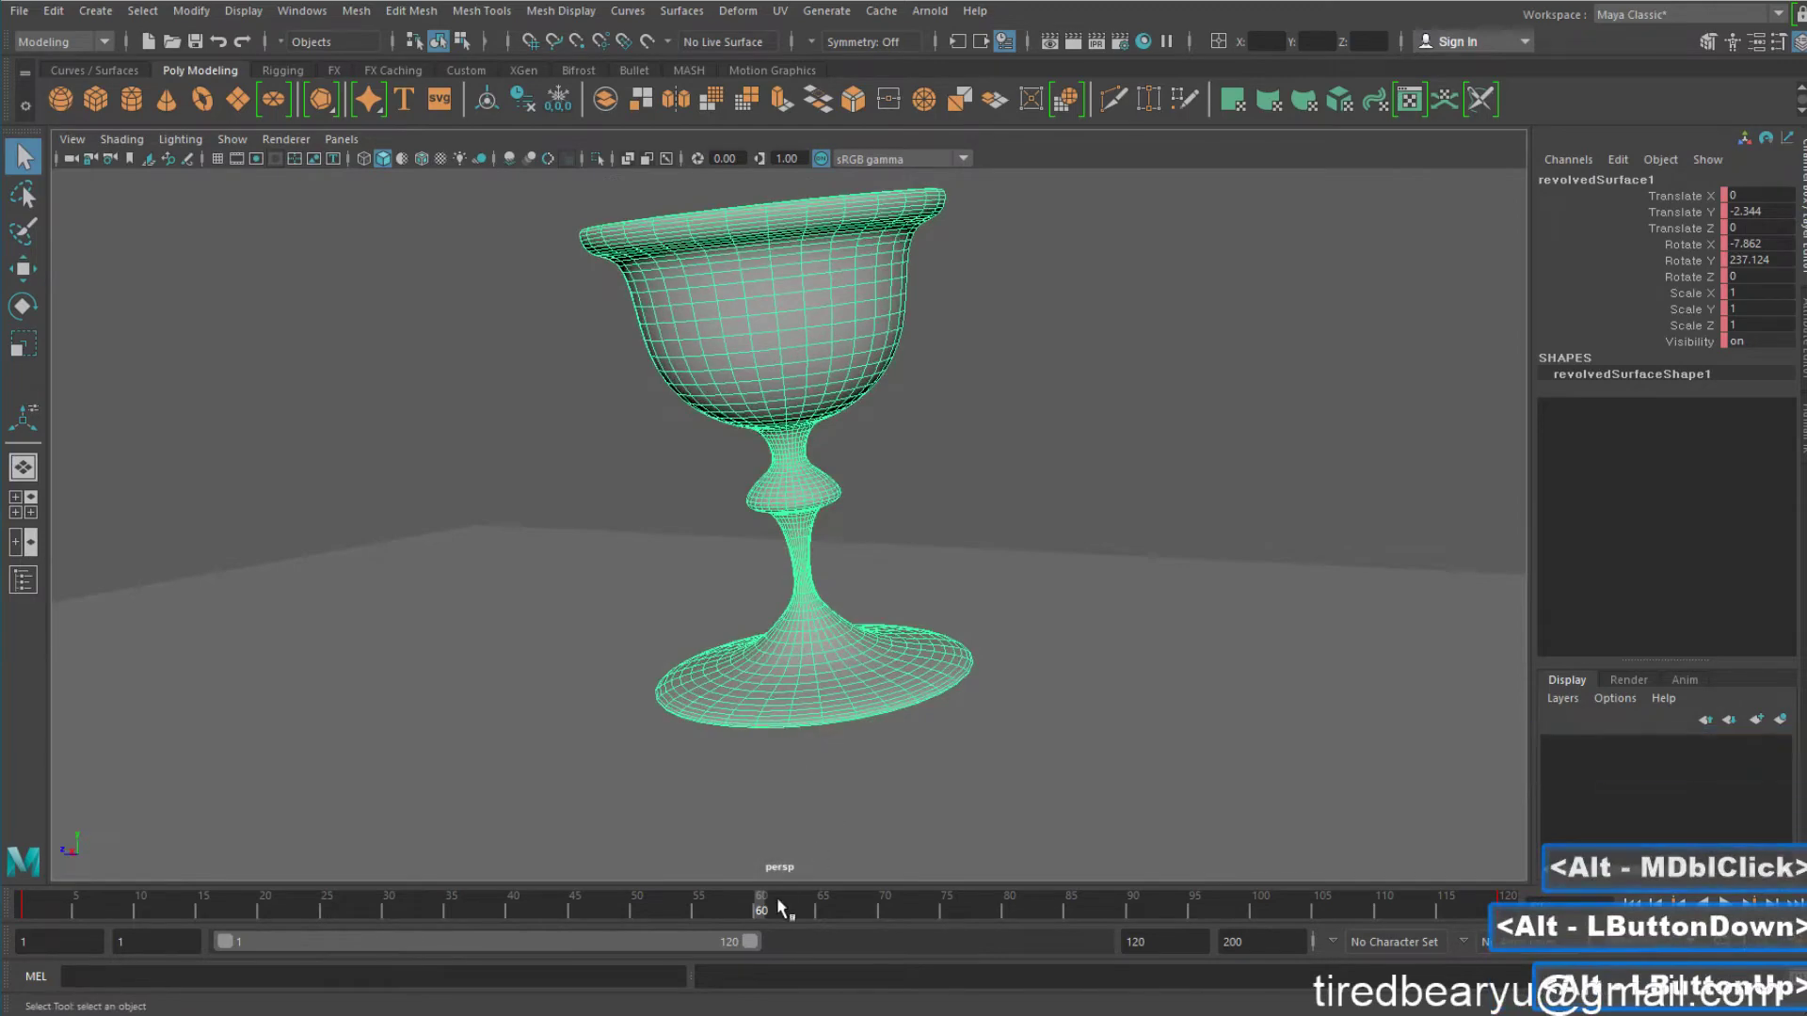
pyautogui.moveTo(777, 897); pyautogui.dragTo(19, 757)
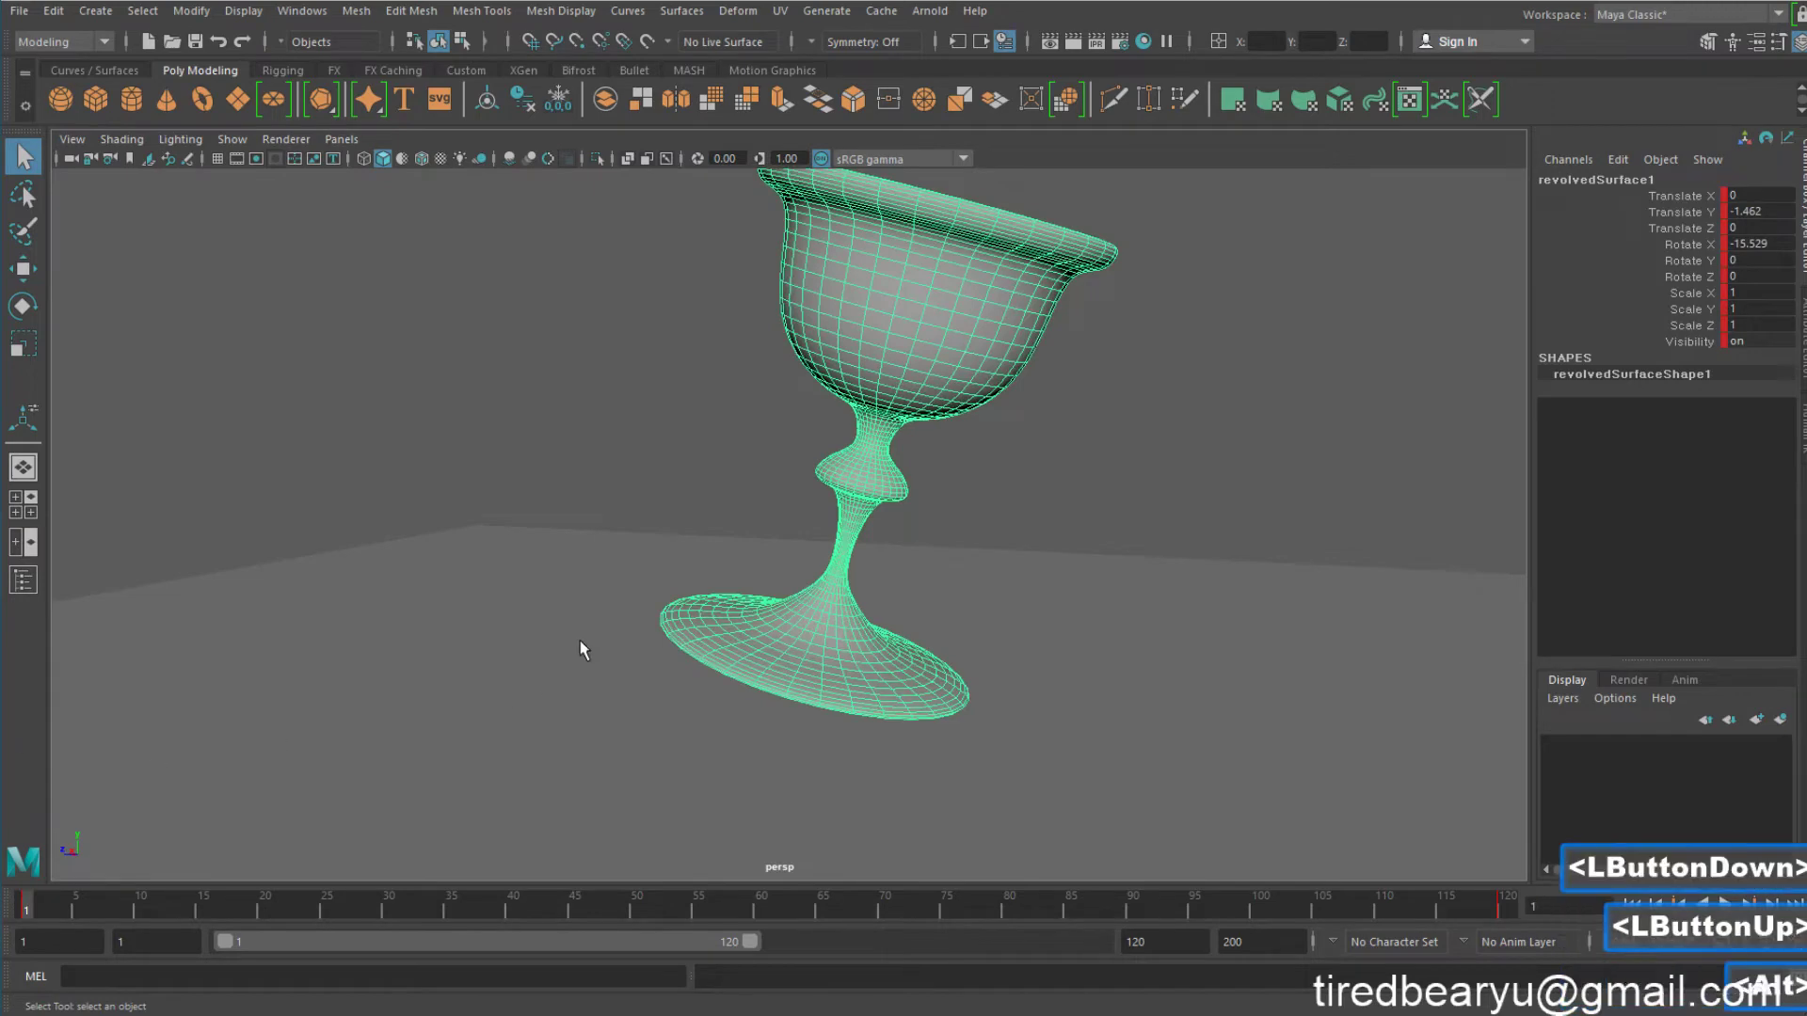
pyautogui.keyDown('alt'); pyautogui.moveTo(697, 564); pyautogui.dragTo(721, 681, button='middle'); pyautogui.keyUp('alt')
pyautogui.keyDown('alt'); pyautogui.moveTo(721, 681); pyautogui.dragTo(741, 628); pyautogui.keyUp('alt')
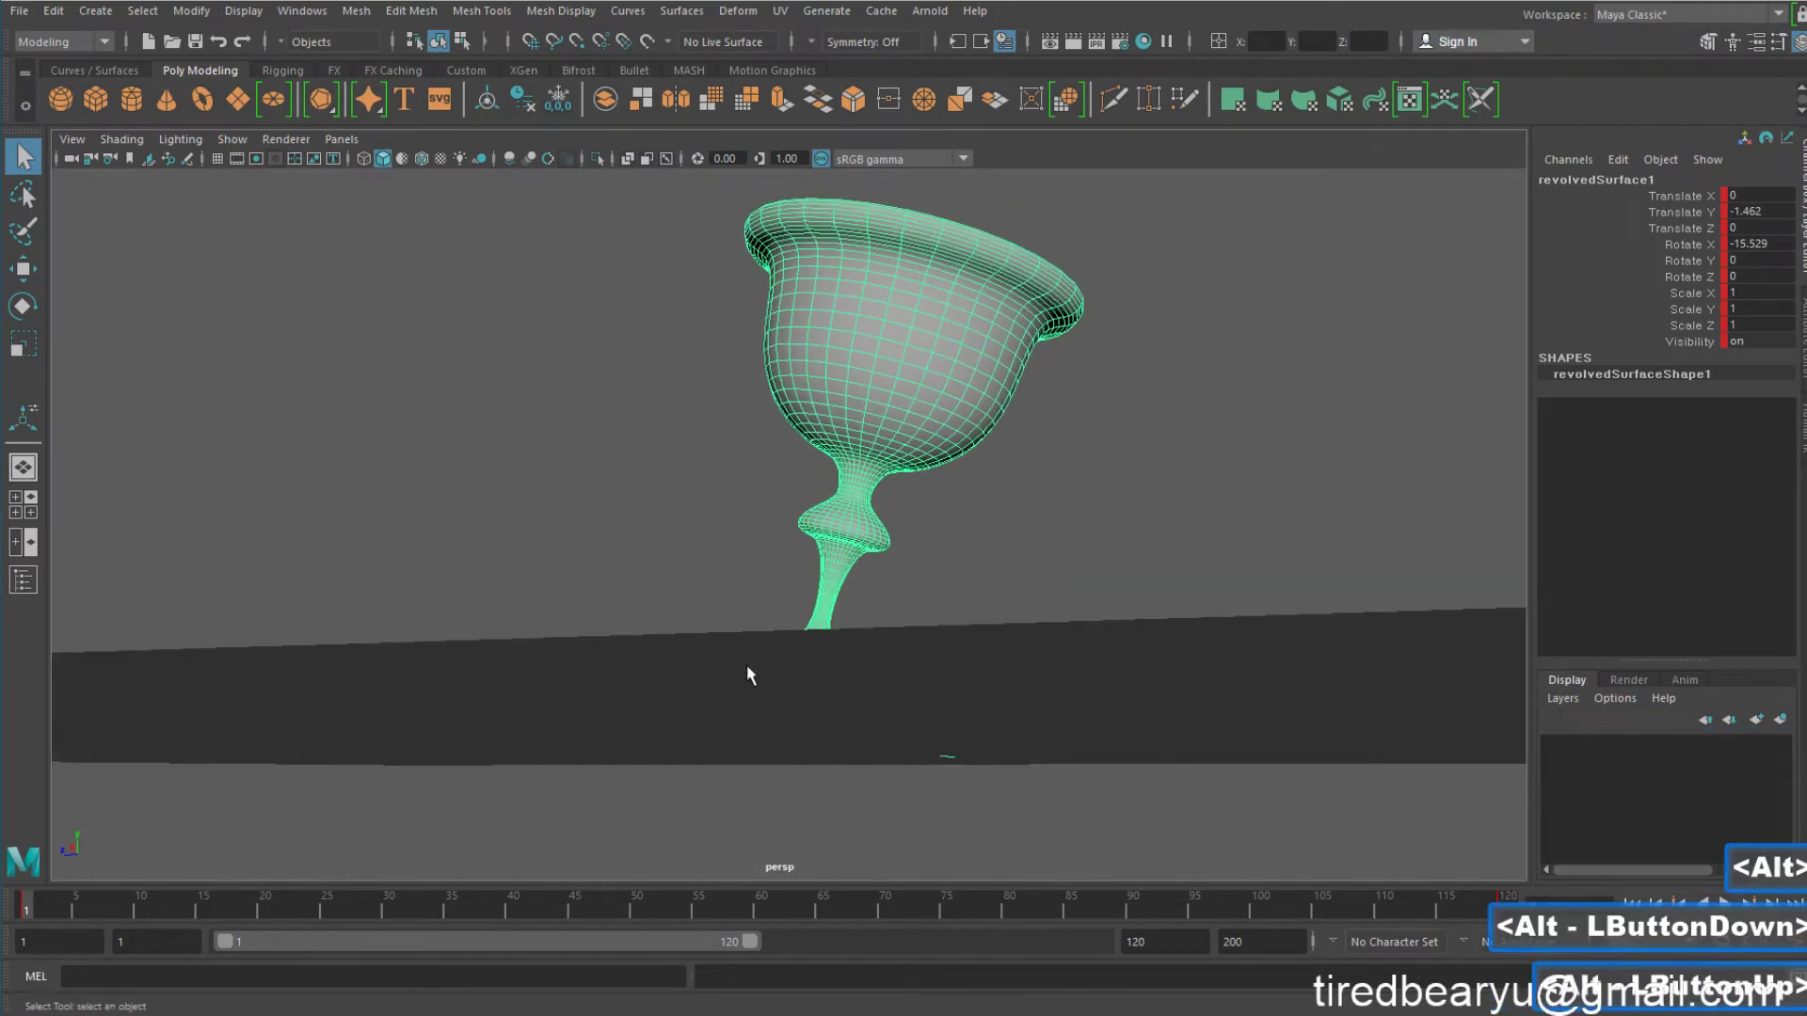
pyautogui.keyDown('alt'); pyautogui.moveTo(907, 754); pyautogui.dragTo(905, 770); pyautogui.keyUp('alt')
# Try a small vertical move of the glass at frame 51 and undo it
pyautogui.press('w')
pyautogui.moveTo(710, 904); pyautogui.dragTo(1193, 901)
pyautogui.keyDown('alt'); pyautogui.moveTo(1115, 808); pyautogui.dragTo(1179, 867); pyautogui.keyUp('alt')
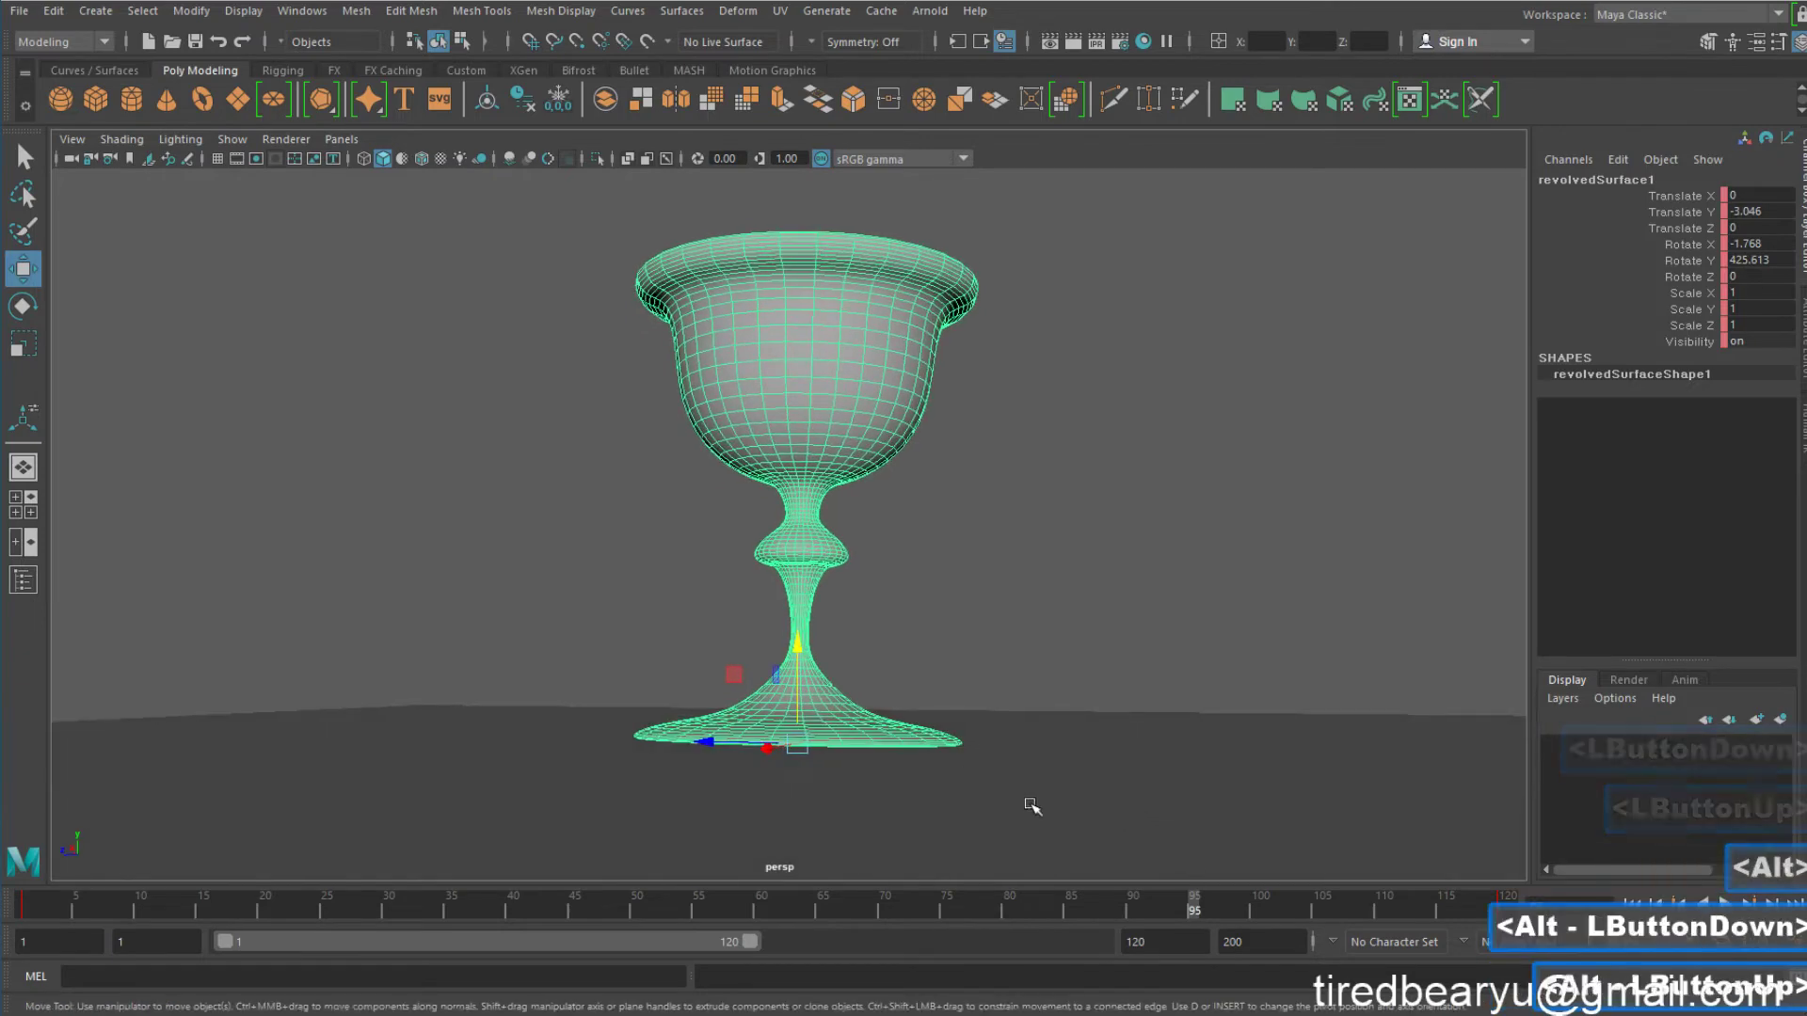
pyautogui.moveTo(1280, 906); pyautogui.dragTo(1004, 725)
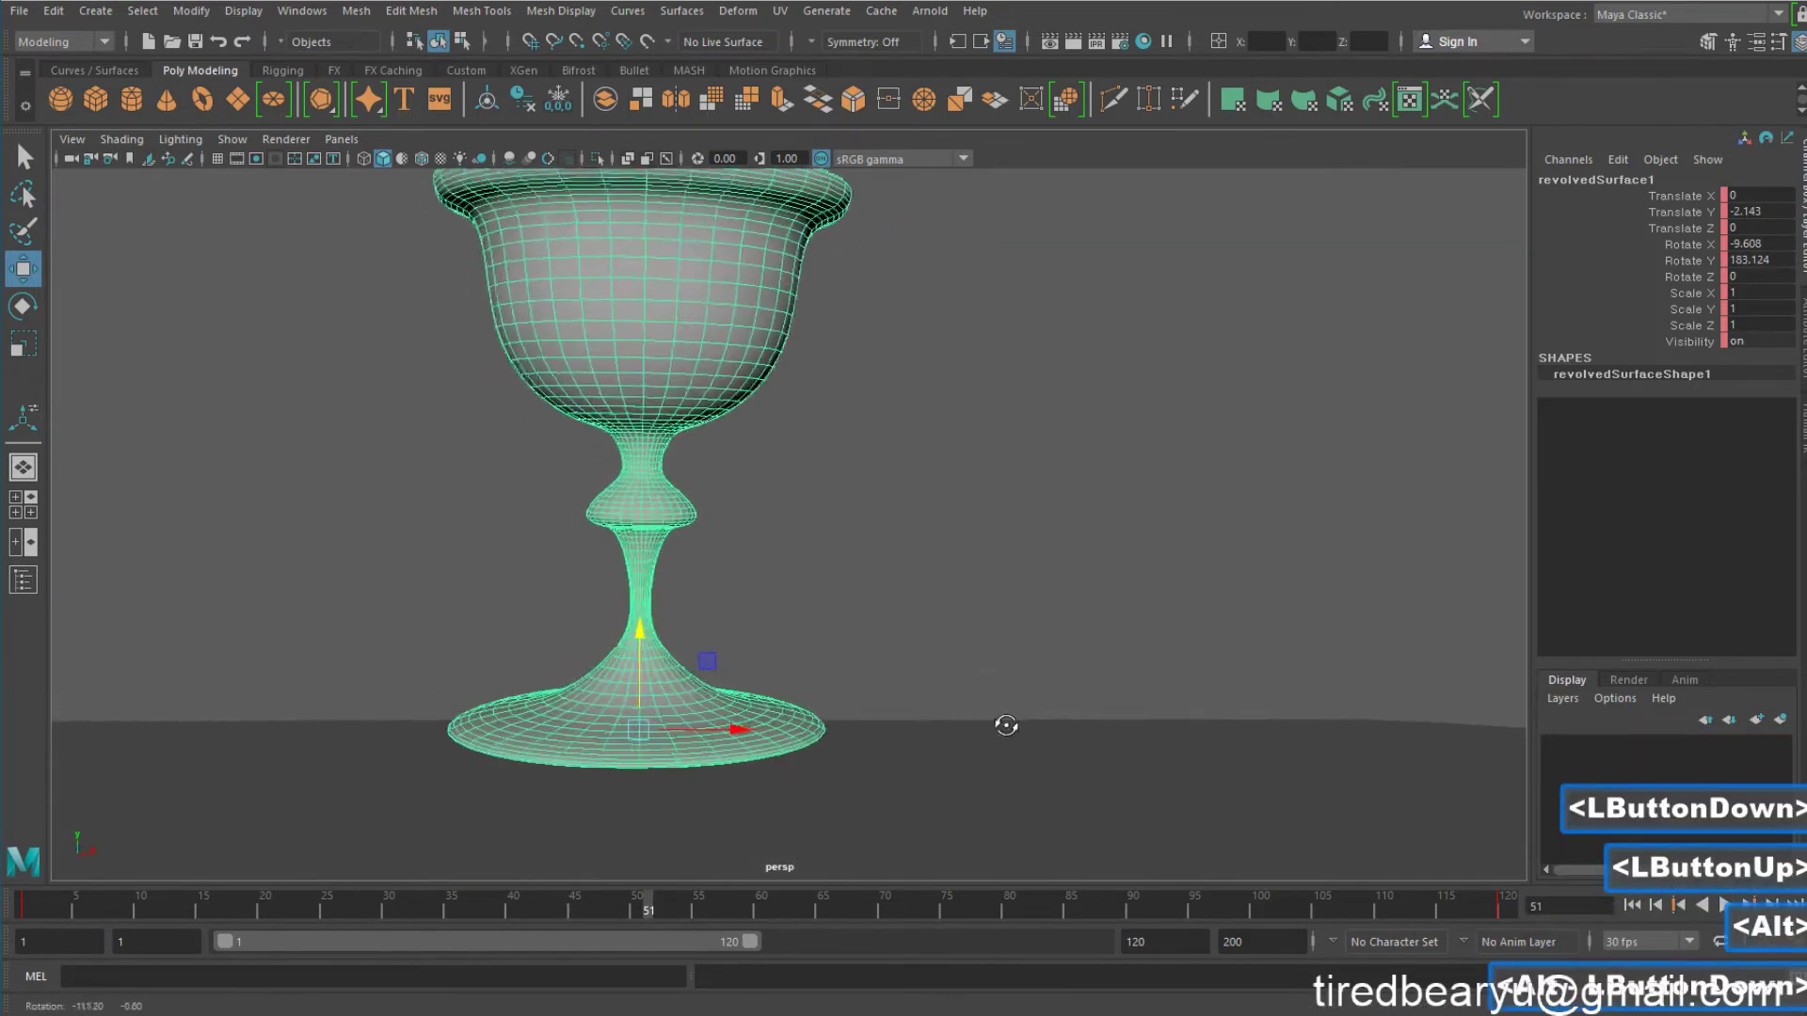
pyautogui.moveTo(640, 629); pyautogui.dragTo(641, 633)
pyautogui.press('z')
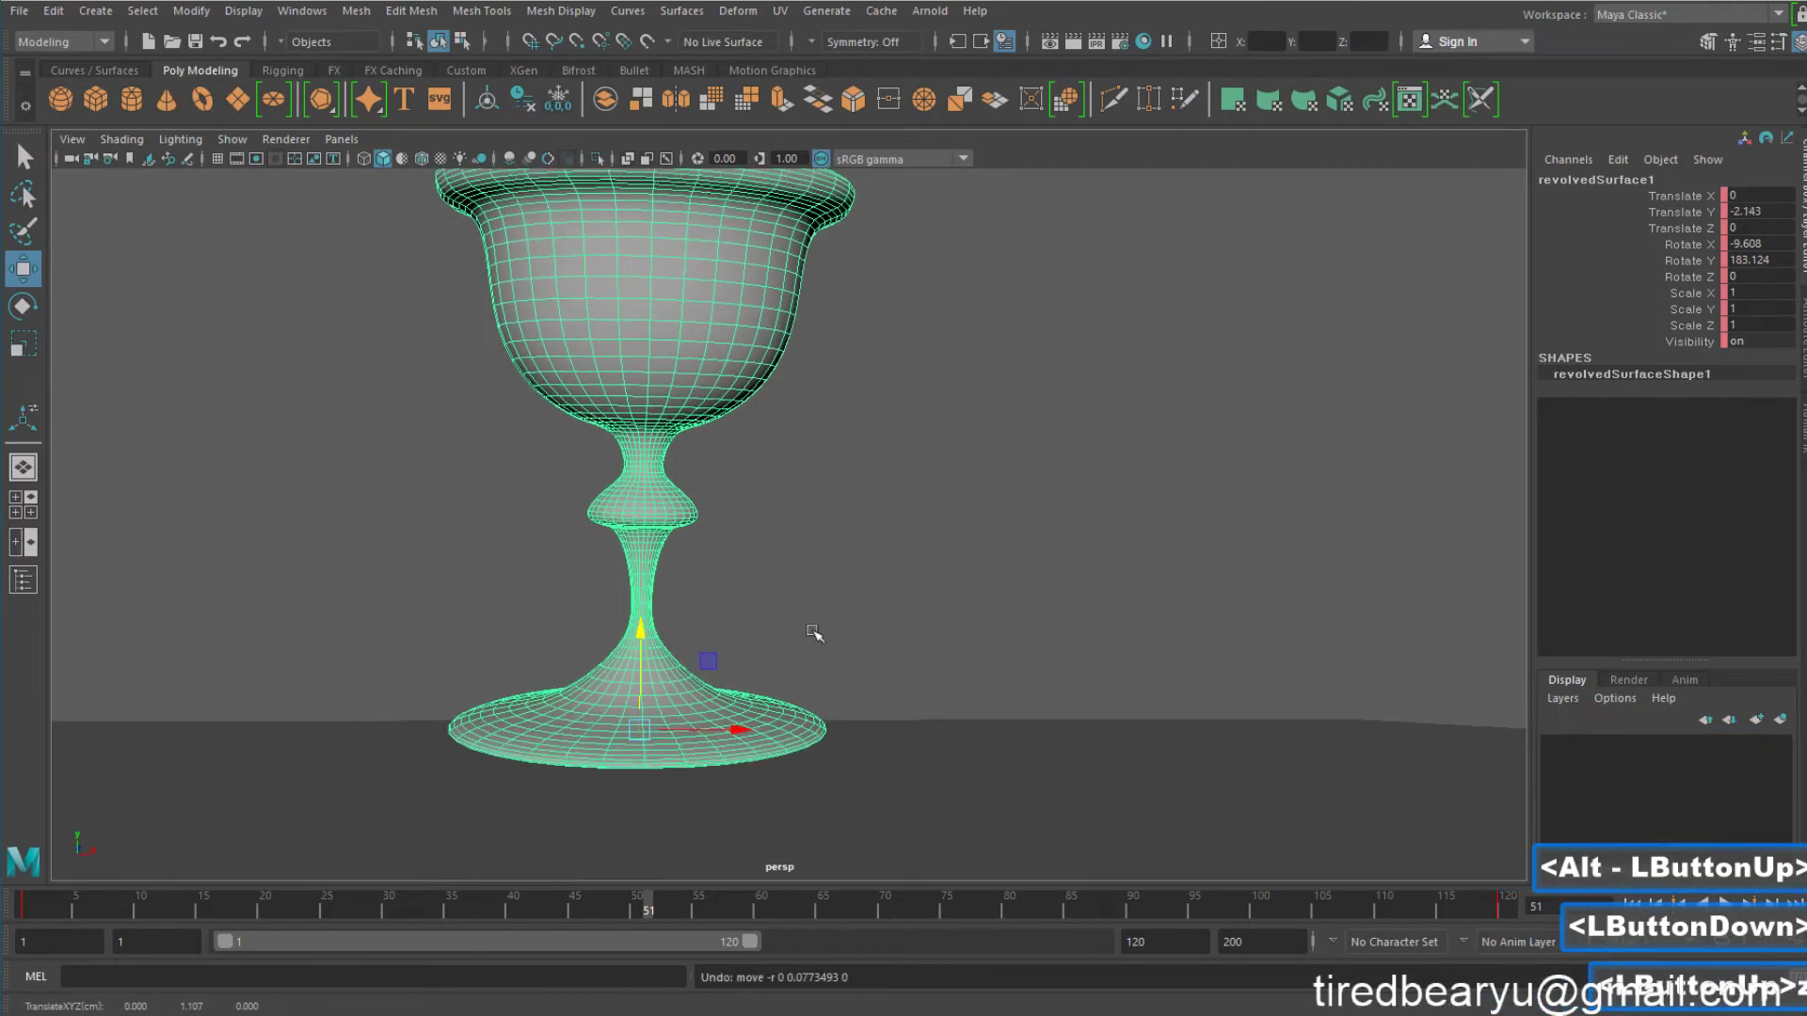
# Examine the glass's lean and base position against the plane at frames 1, 60 and 120 from several angles
pyautogui.keyDown('alt'); pyautogui.moveTo(899, 616); pyautogui.dragTo(686, 777); pyautogui.keyUp('alt')
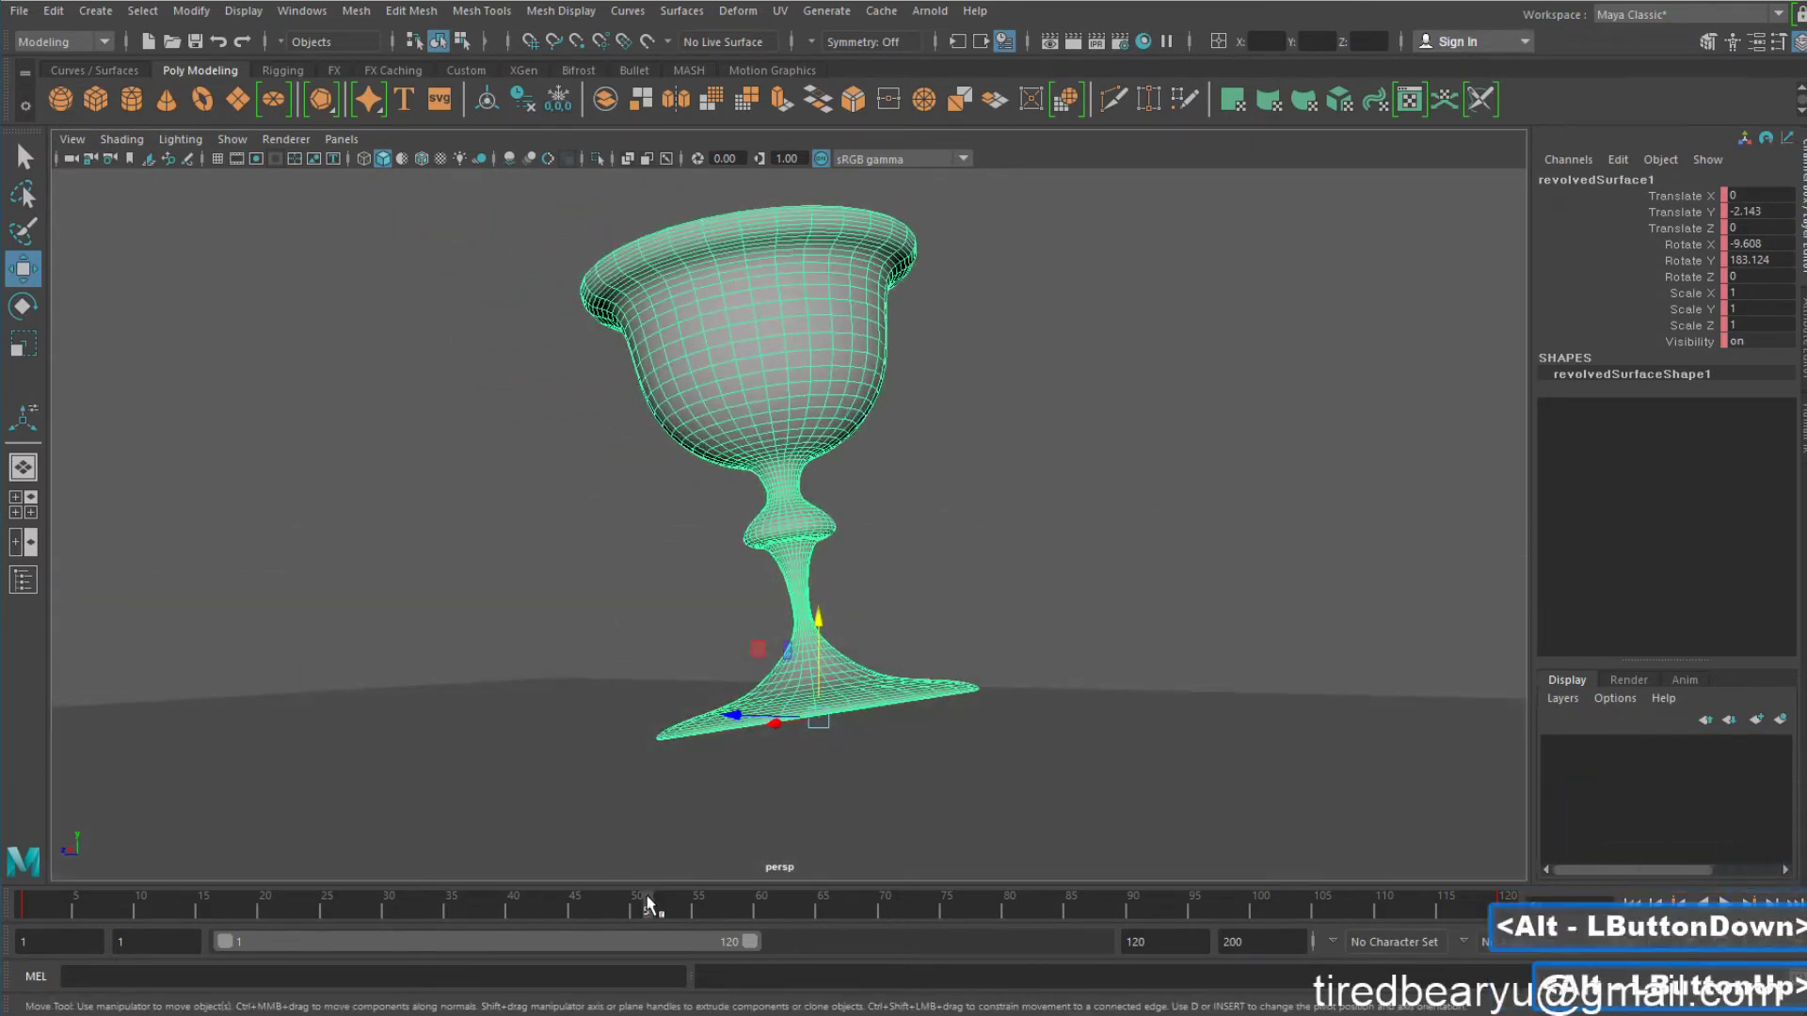
pyautogui.moveTo(647, 905); pyautogui.dragTo(4, 905)
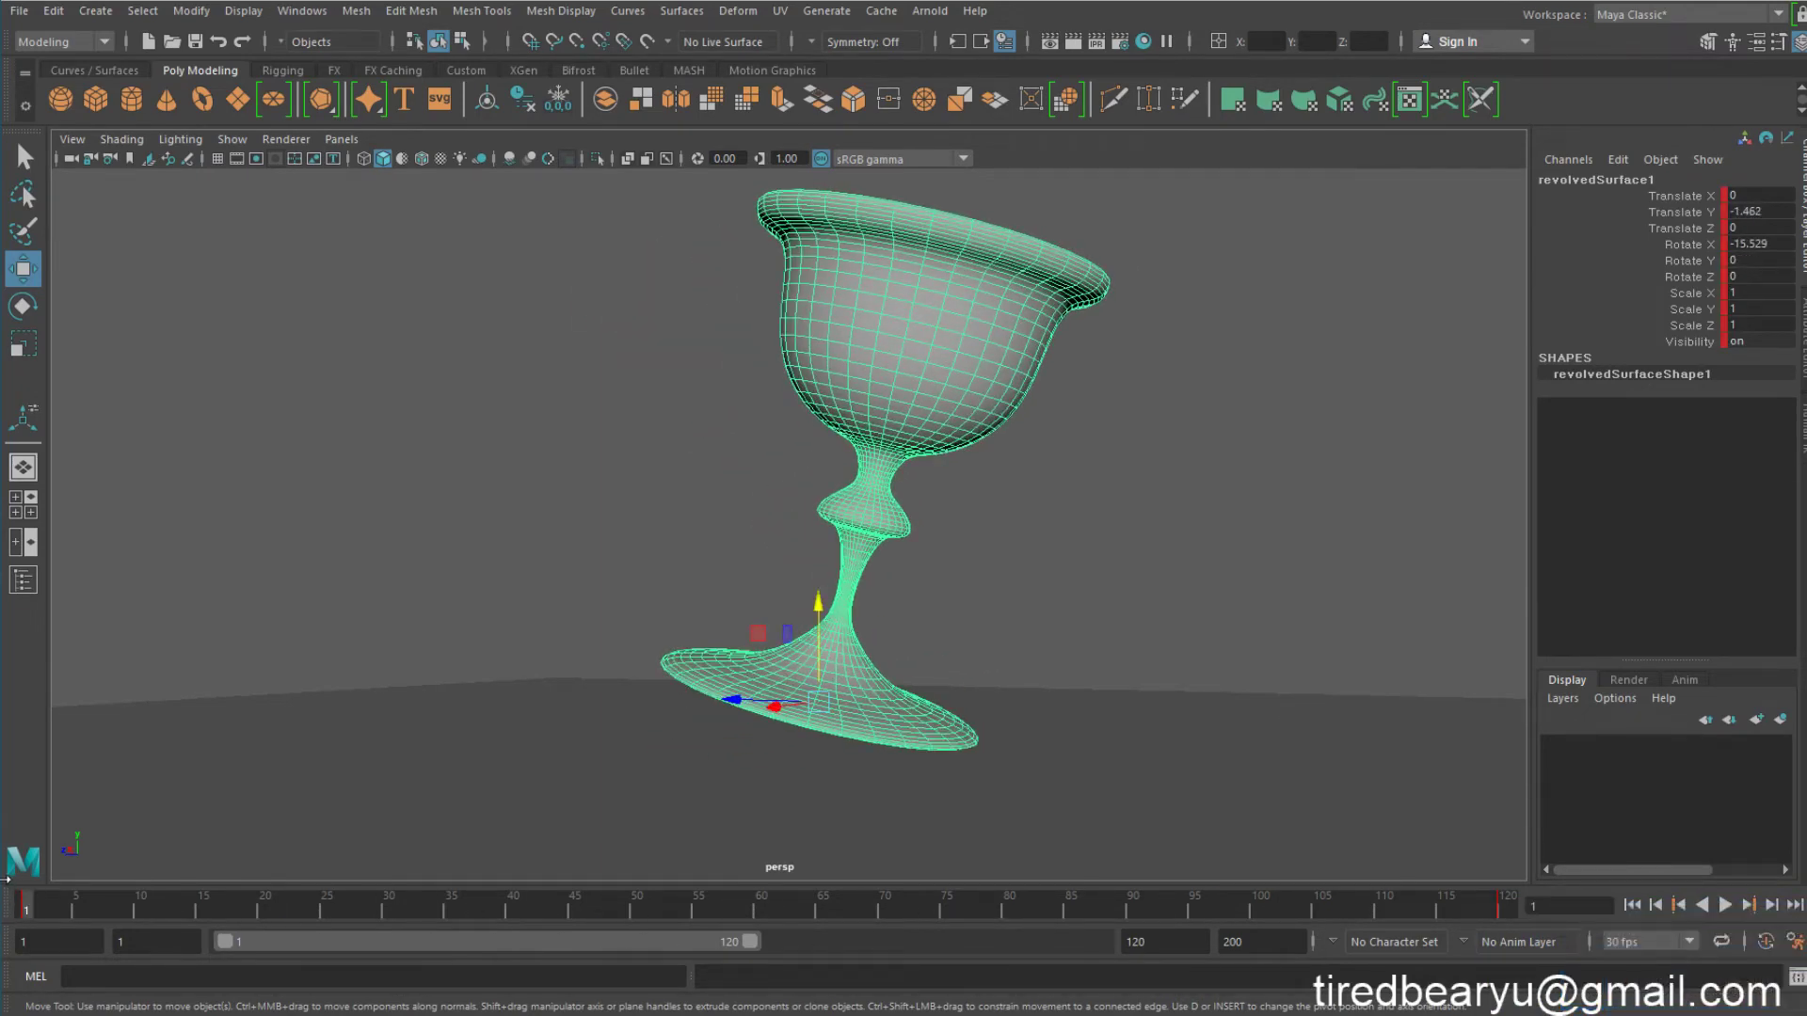
pyautogui.click(759, 903)
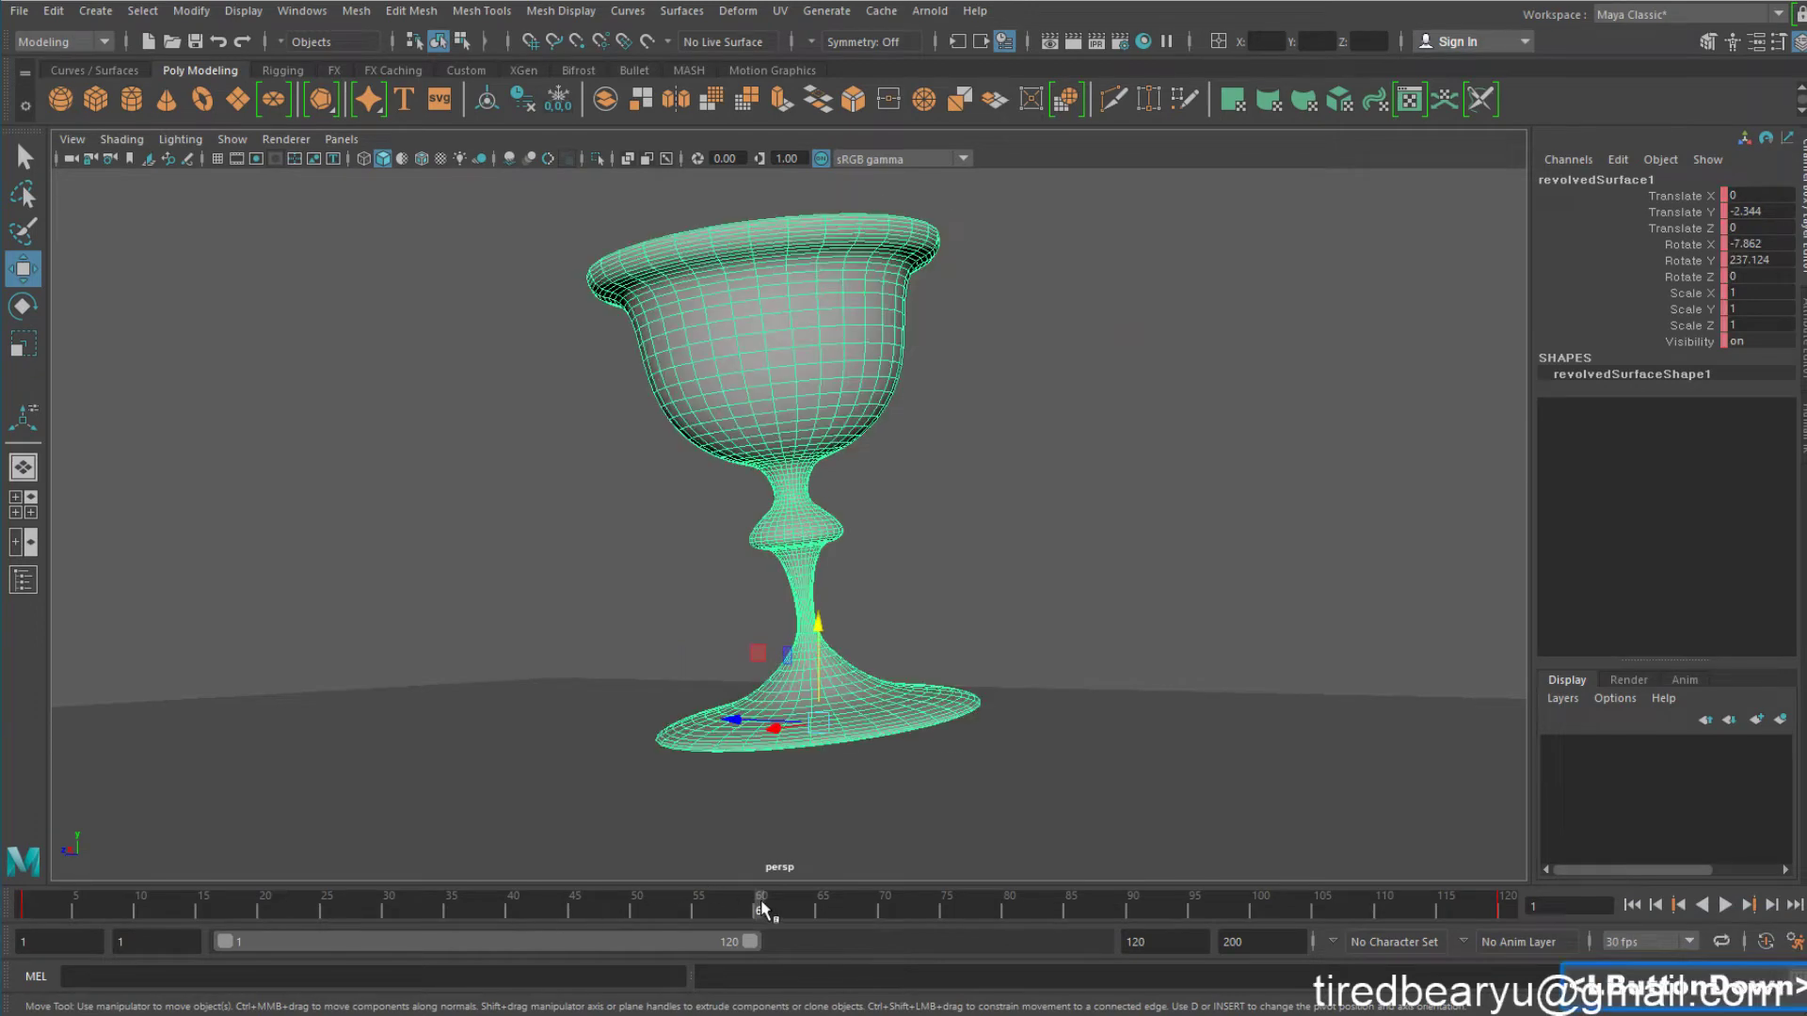
pyautogui.keyDown('alt'); pyautogui.moveTo(847, 759); pyautogui.dragTo(808, 775); pyautogui.keyUp('alt')
pyautogui.keyDown('alt'); pyautogui.moveTo(728, 817); pyautogui.dragTo(493, 731); pyautogui.keyUp('alt')
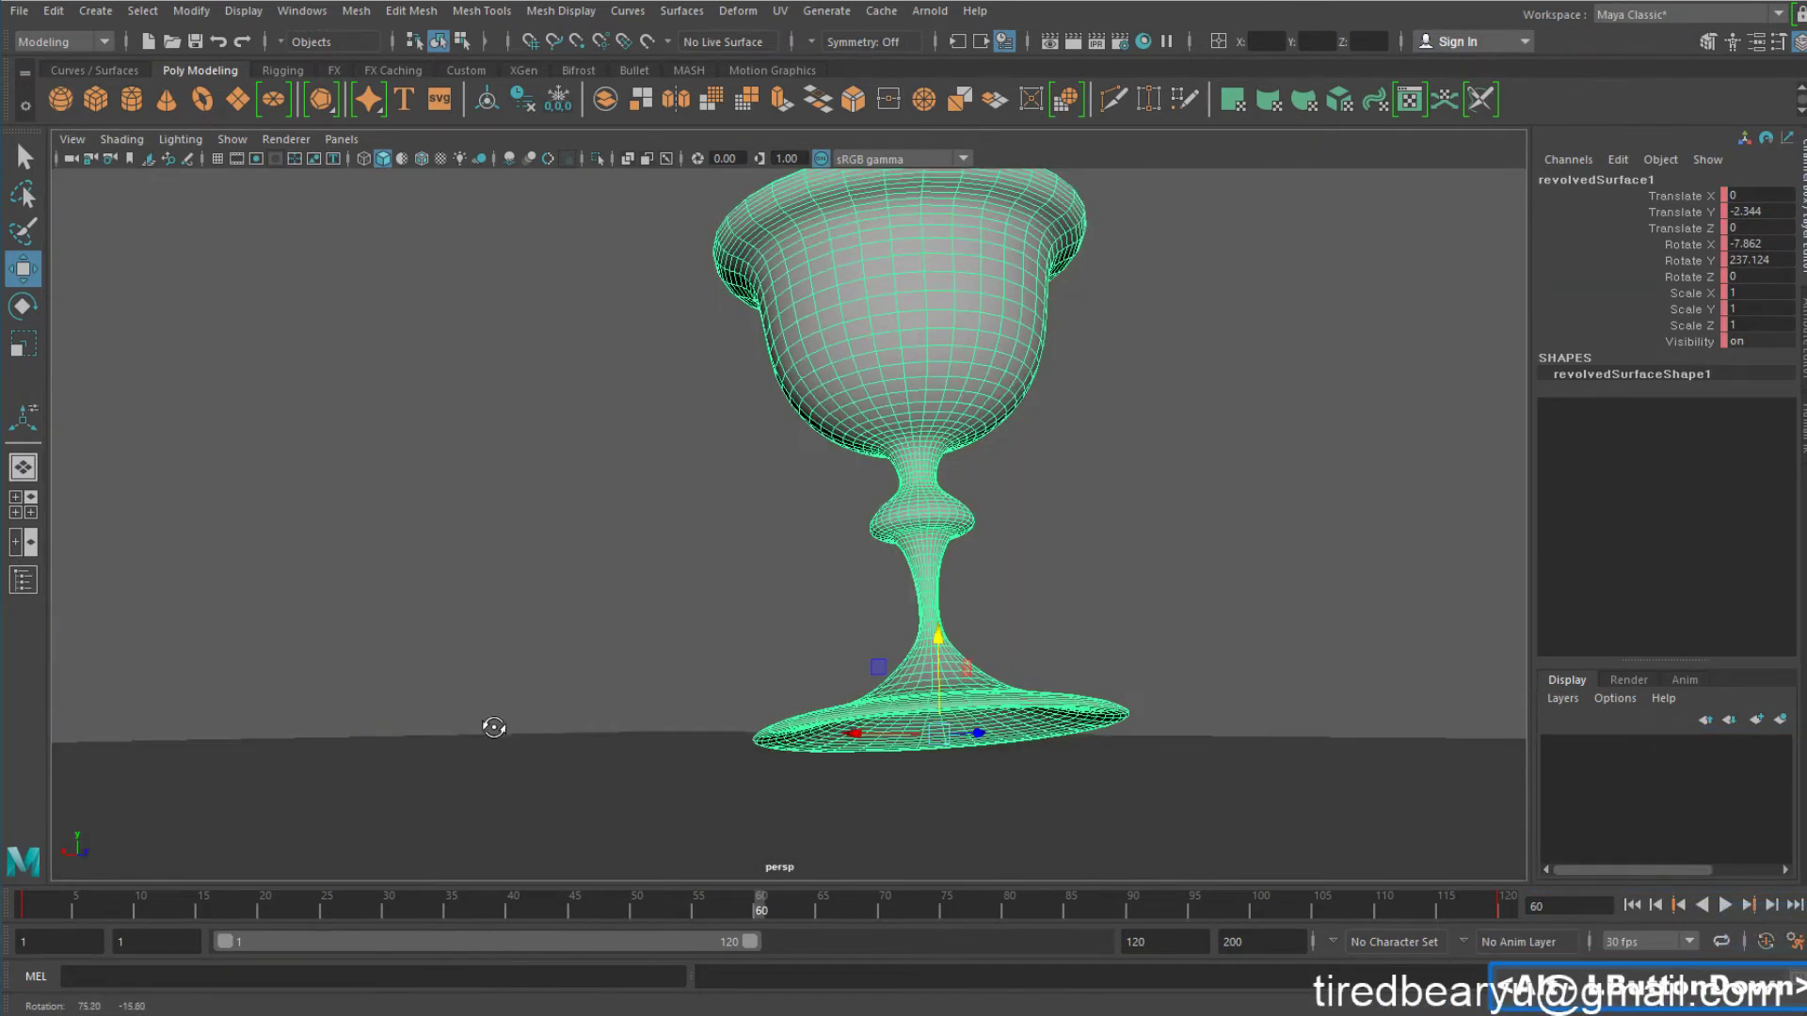
pyautogui.press('e')
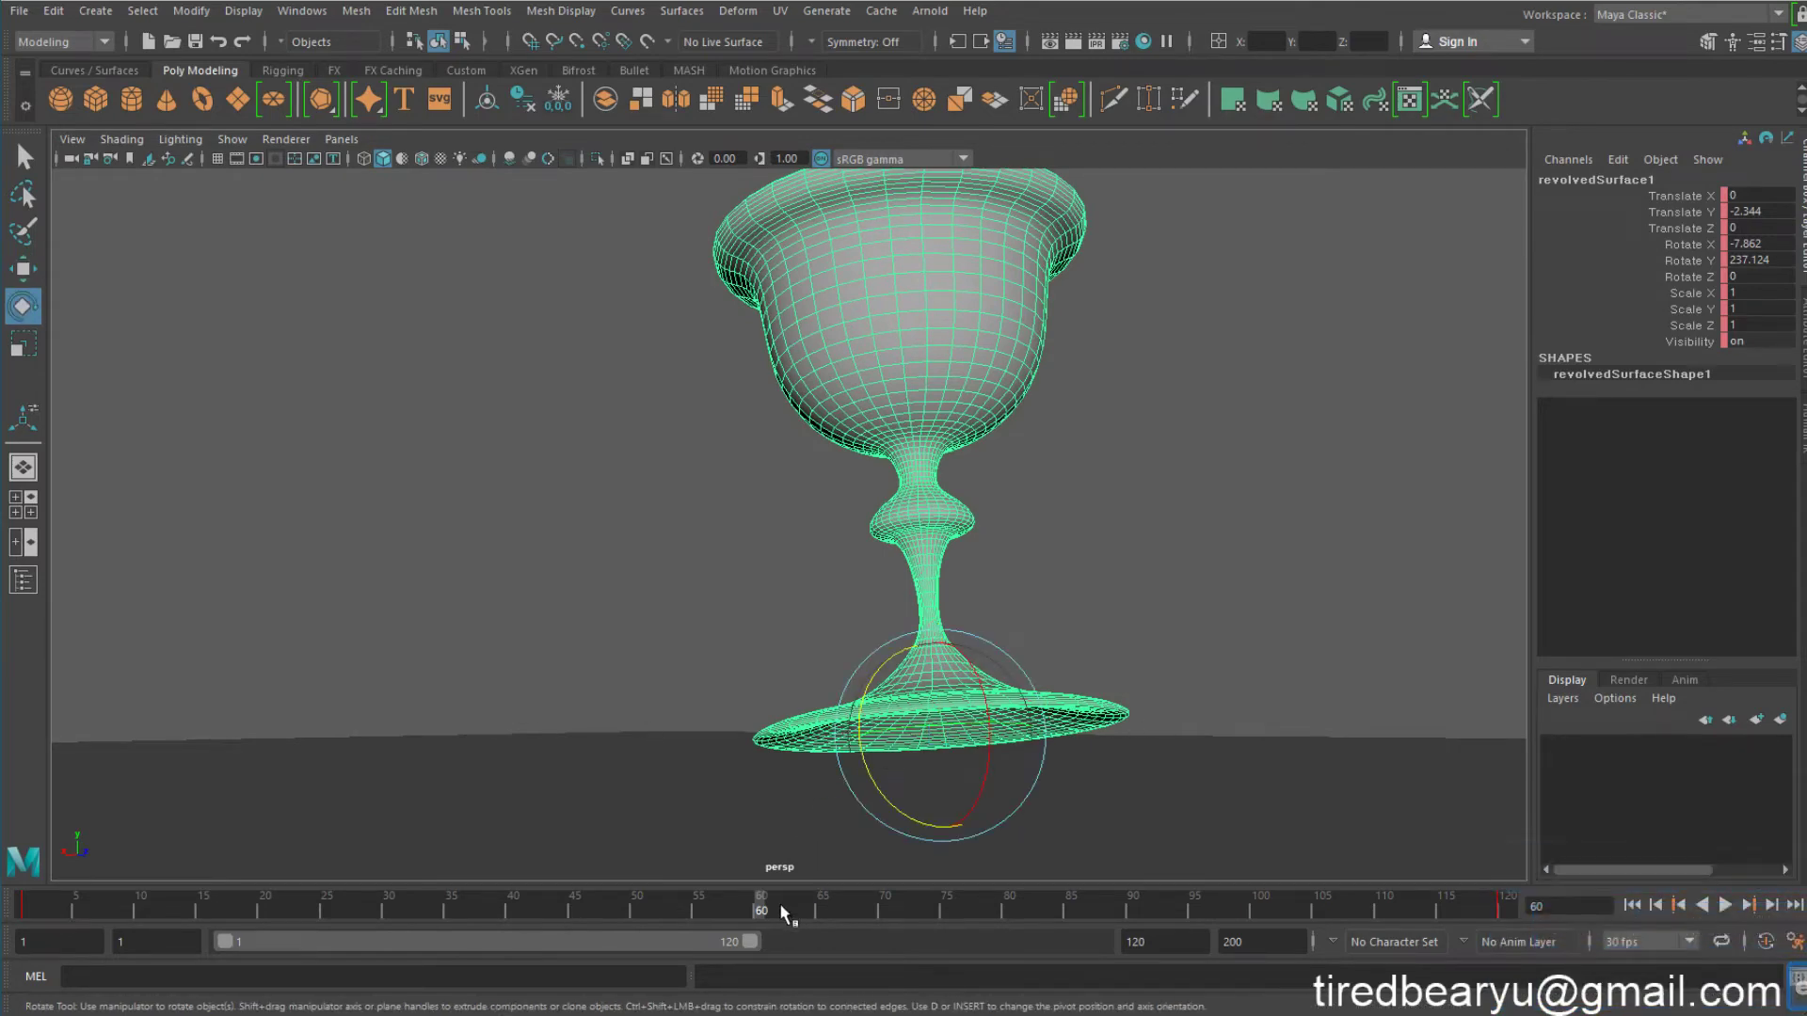
pyautogui.moveTo(30, 909); pyautogui.dragTo(1619, 936)
pyautogui.keyDown('alt'); pyautogui.moveTo(909, 668); pyautogui.dragTo(766, 860); pyautogui.keyUp('alt')
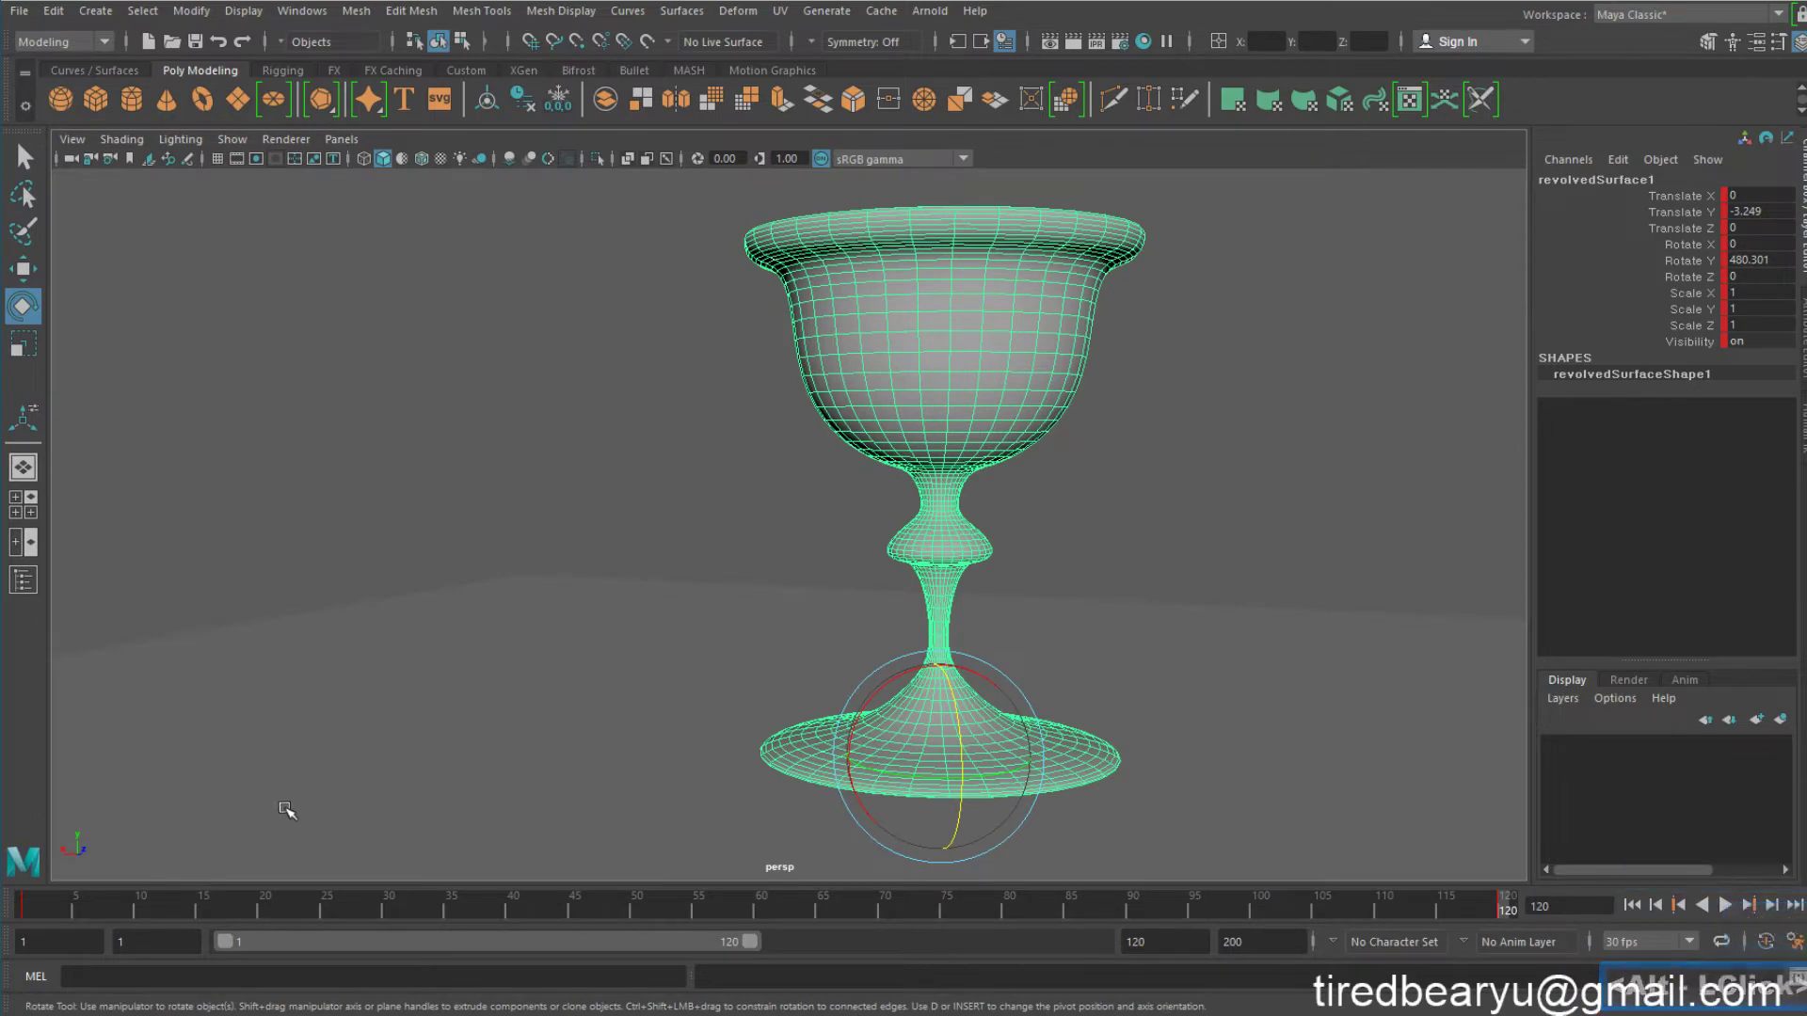
pyautogui.moveTo(57, 905); pyautogui.dragTo(24, 906)
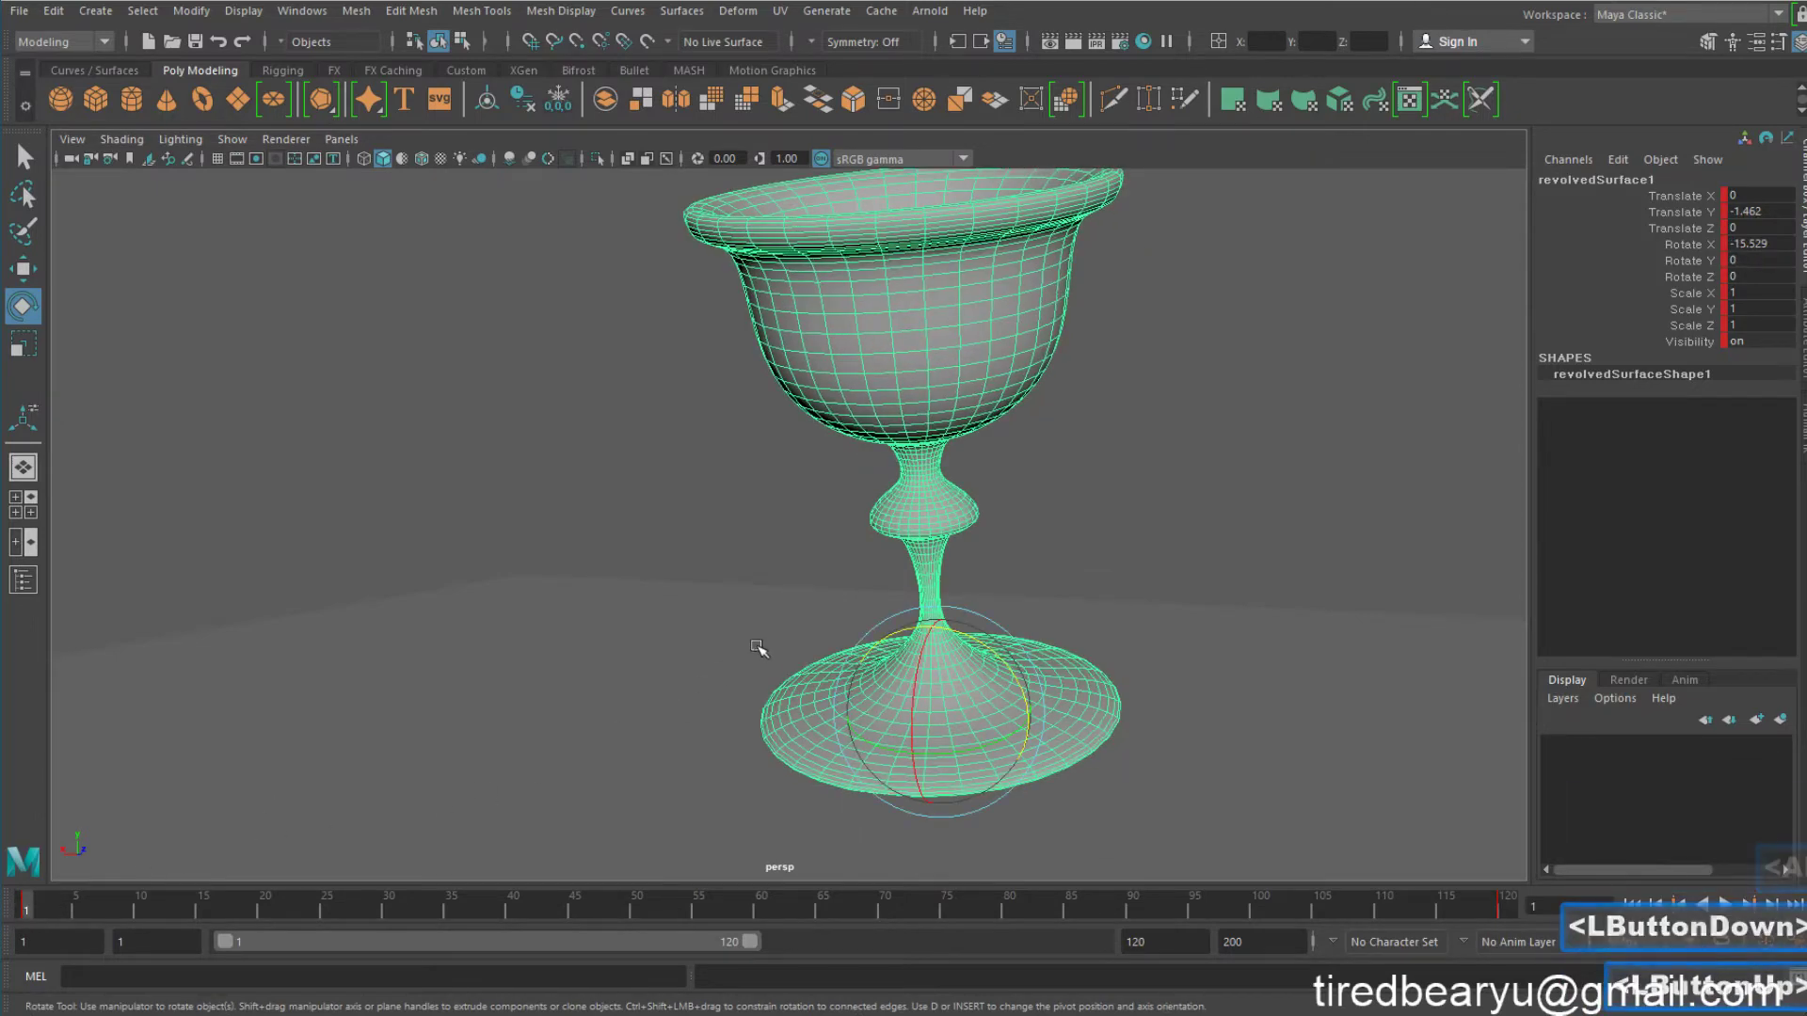
pyautogui.keyDown('alt'); pyautogui.moveTo(990, 610); pyautogui.dragTo(1045, 605); pyautogui.keyUp('alt')
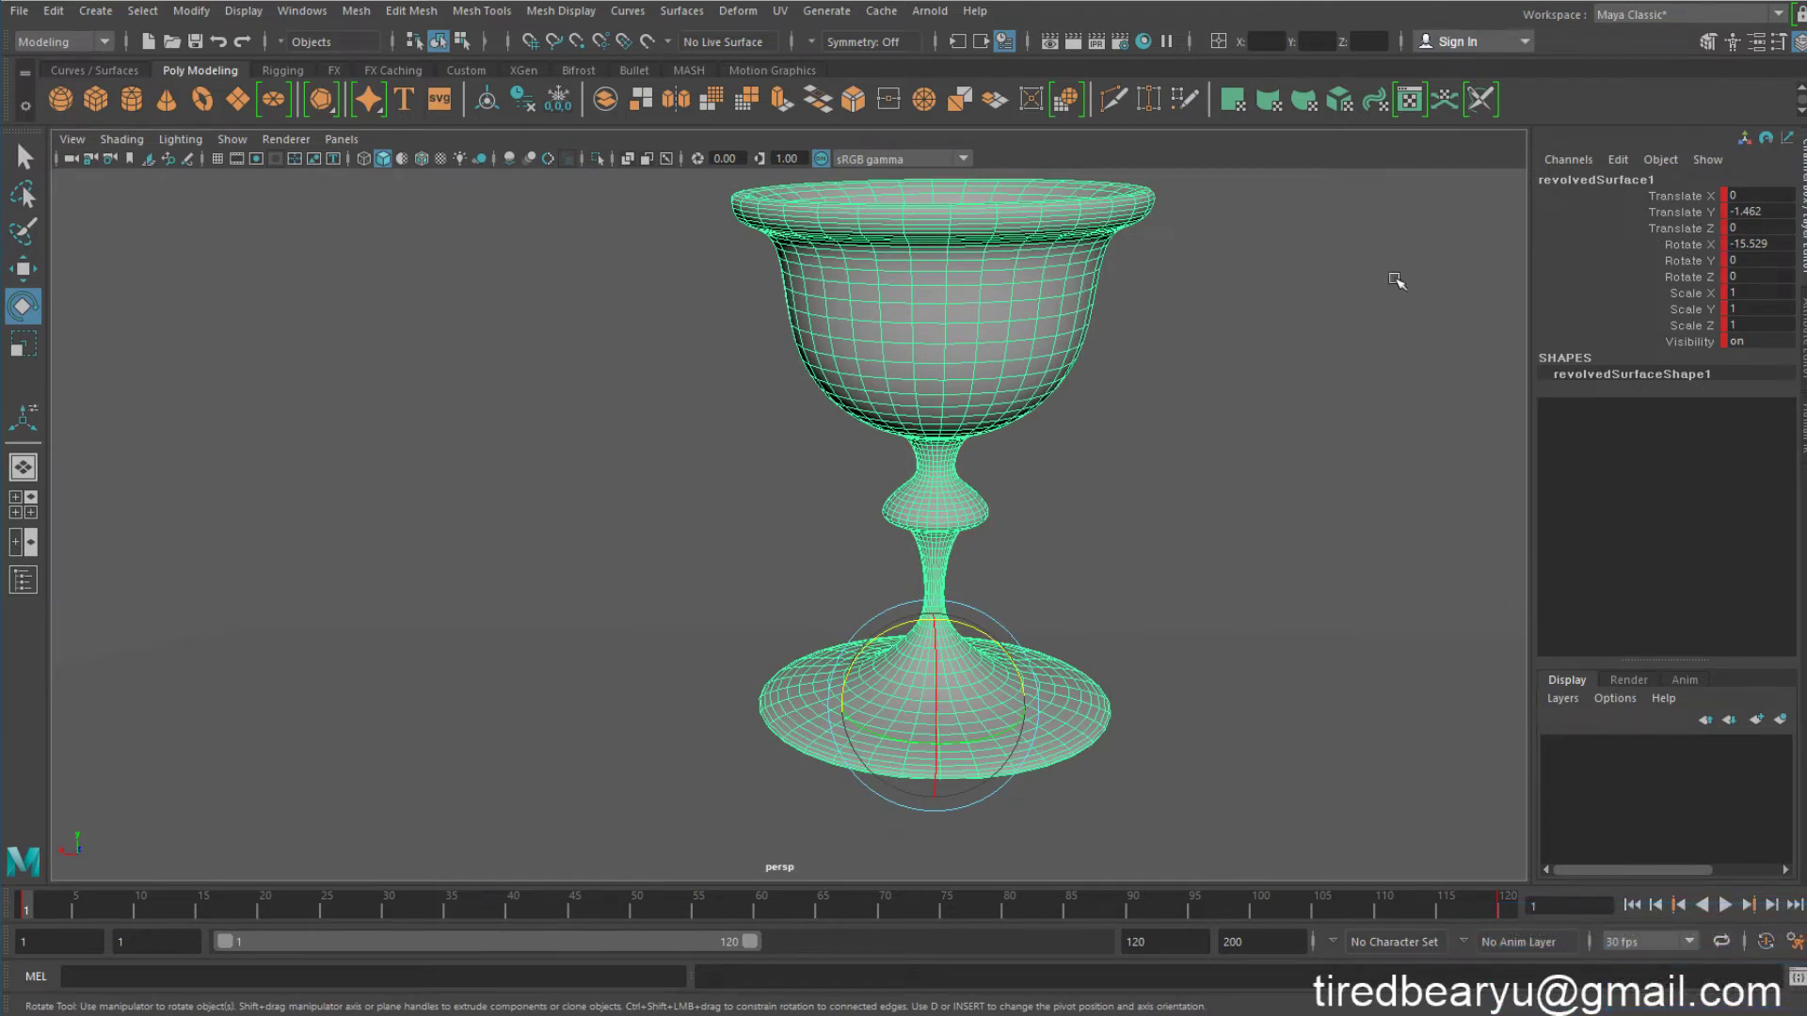
pyautogui.keyDown('alt'); pyautogui.moveTo(800, 508); pyautogui.dragTo(1020, 485); pyautogui.keyUp('alt')
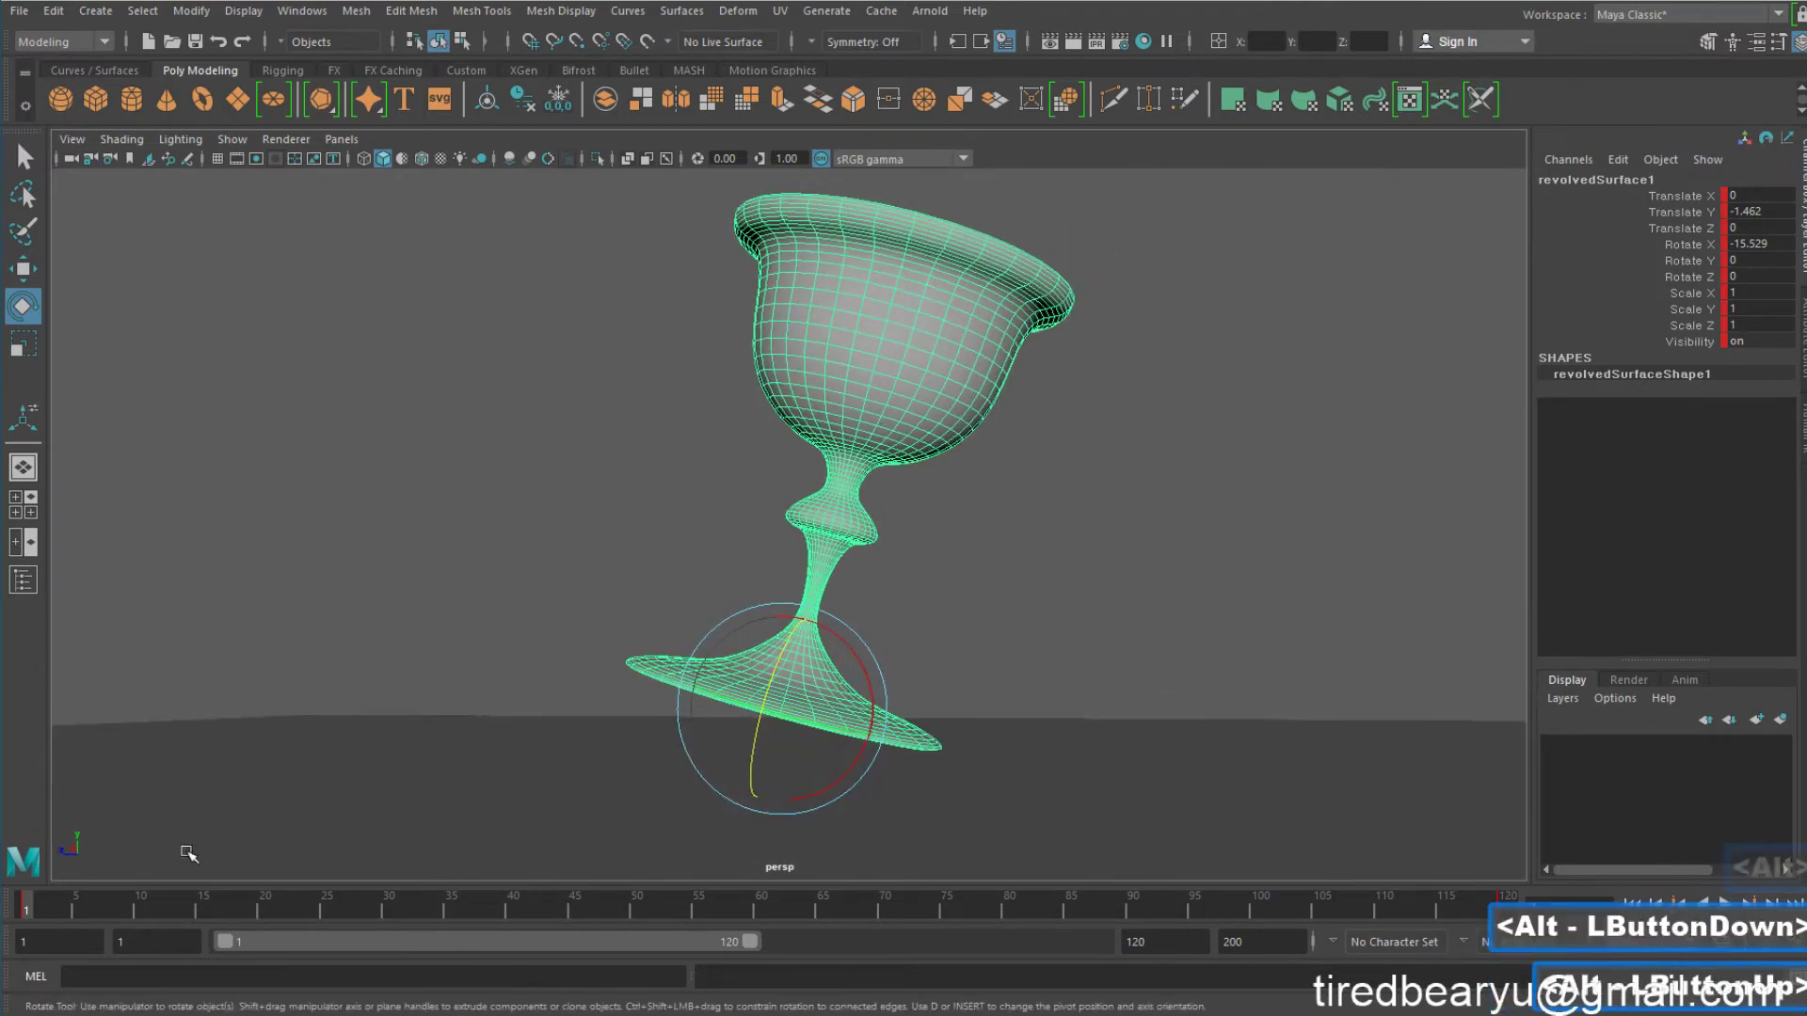
pyautogui.moveTo(32, 904)
pyautogui.mouseDown()
pyautogui.moveTo(363, 903)
pyautogui.moveTo(4, 898)
pyautogui.mouseUp()
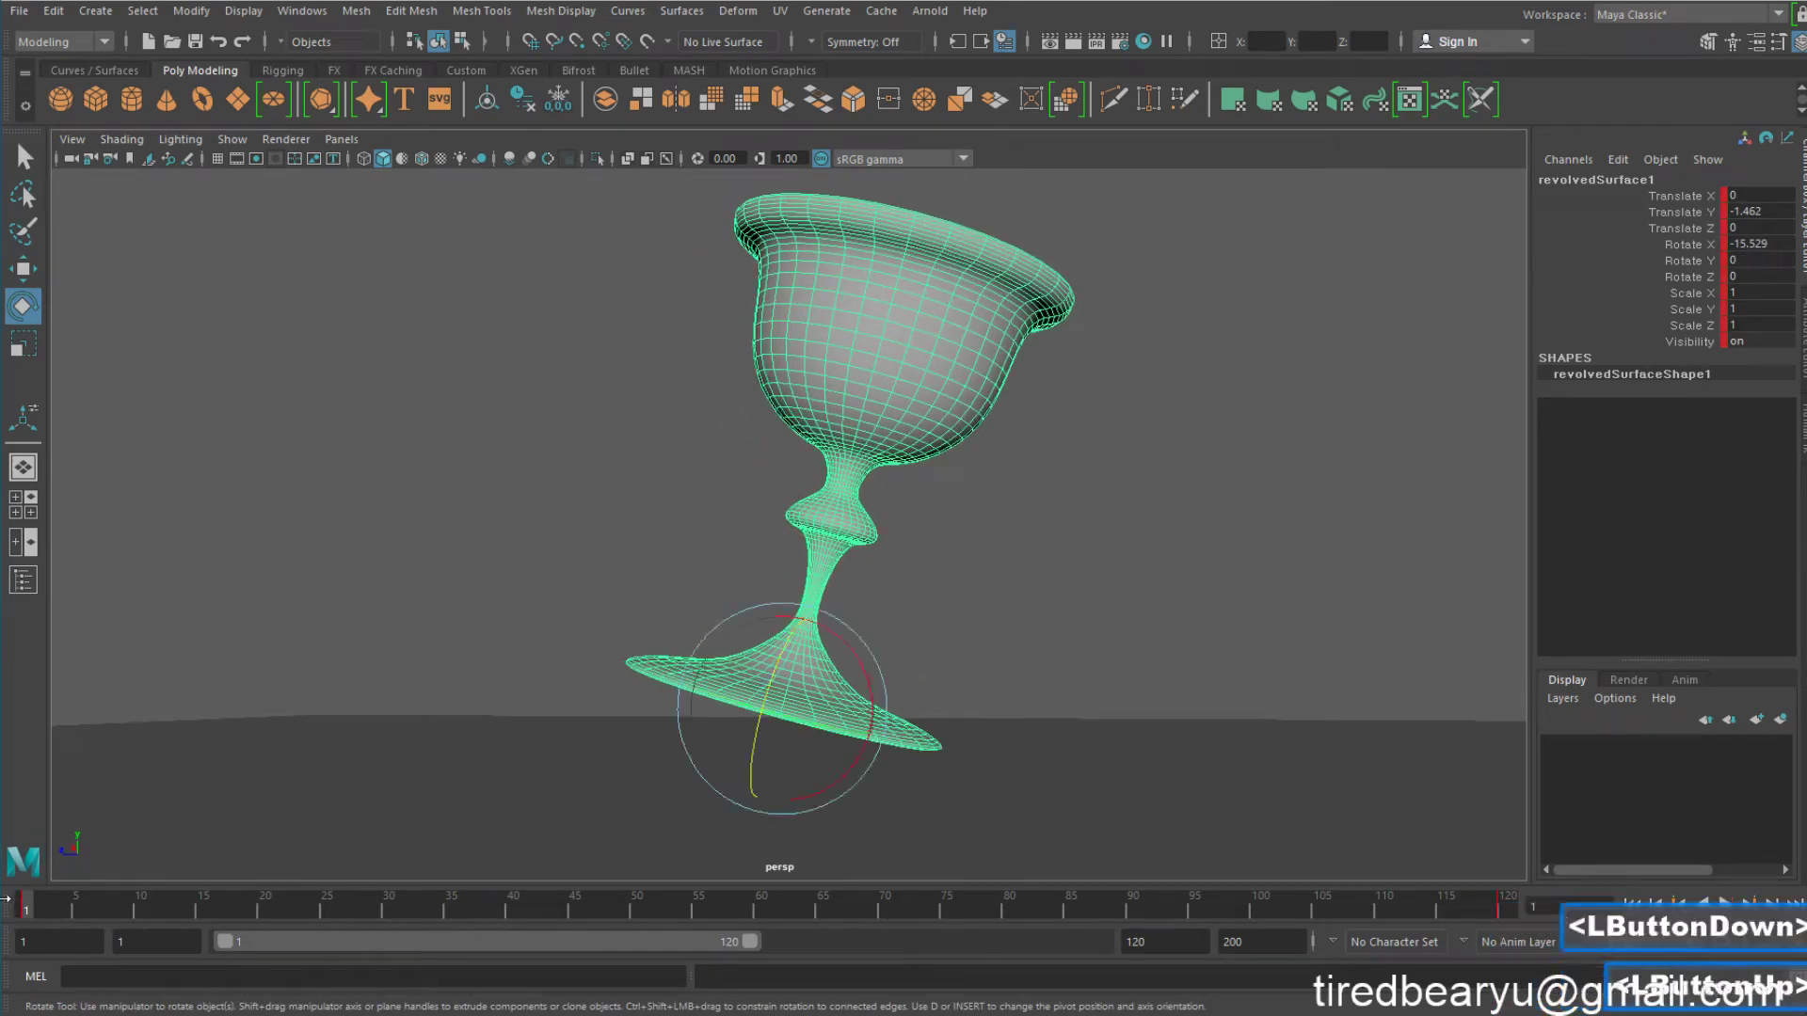
# Delete all of the glass's keyframes across the whole timeline range
pyautogui.doubleClick(23, 907)
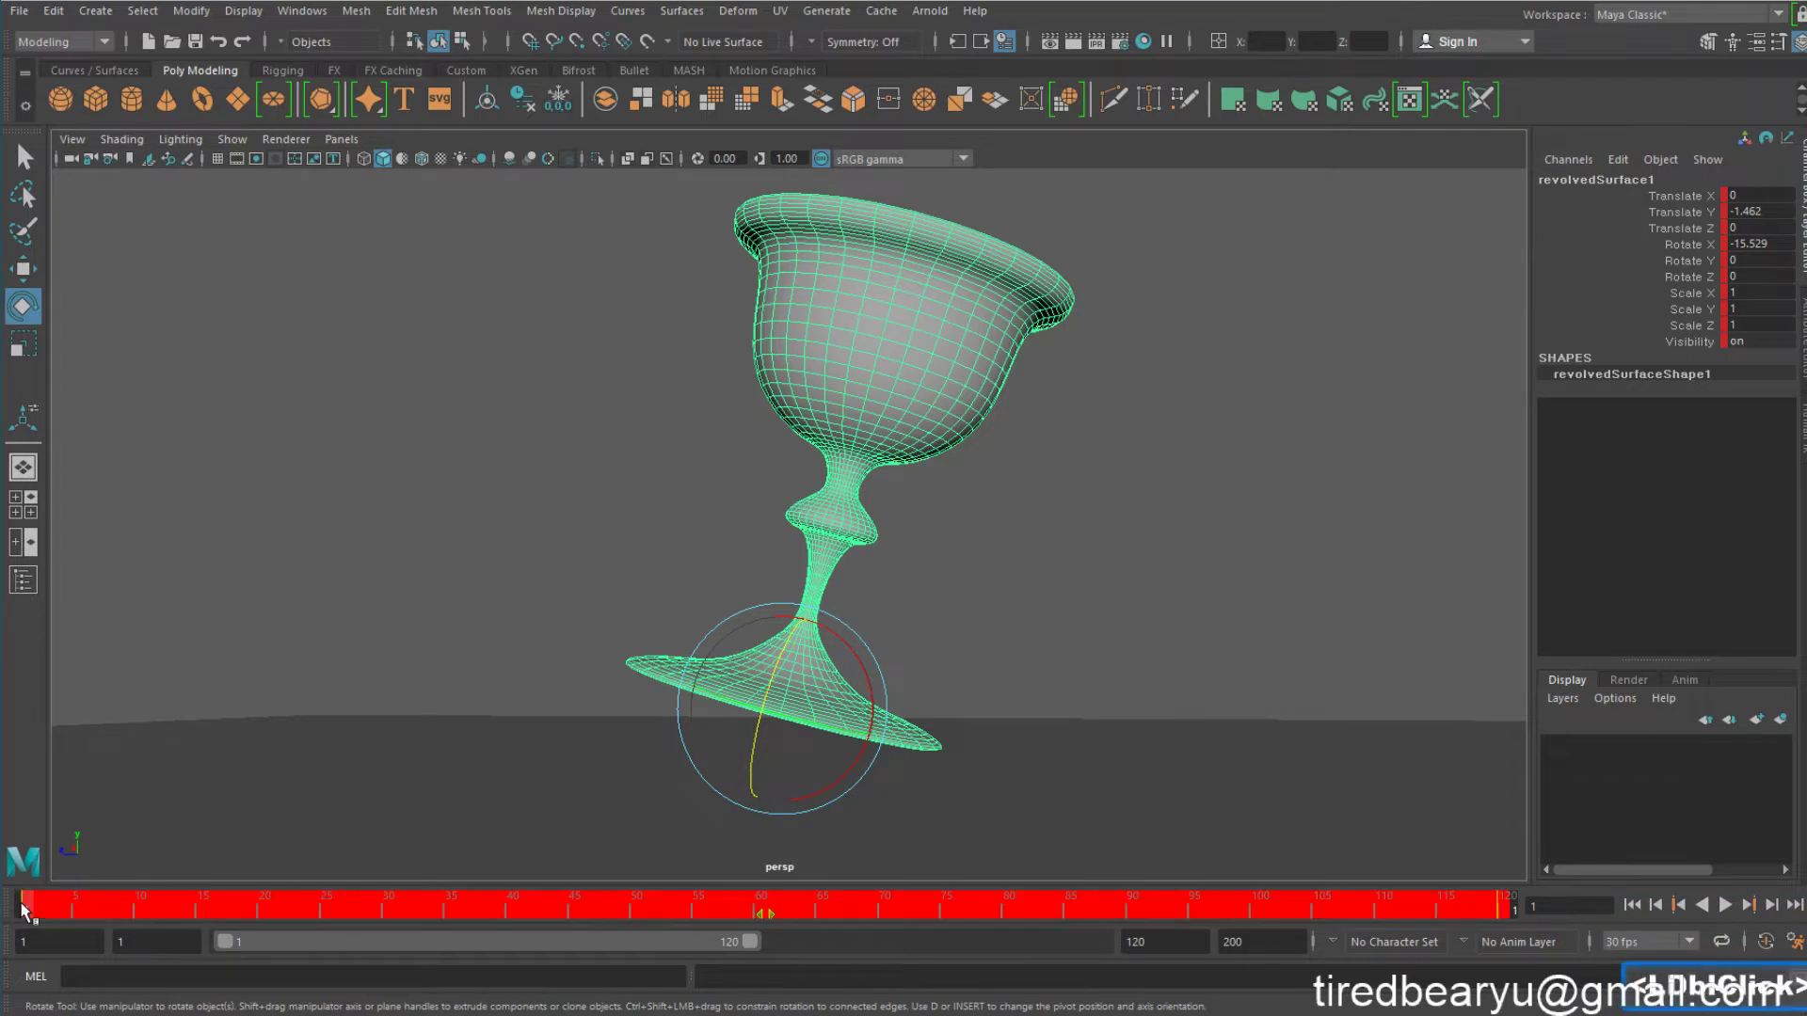
pyautogui.rightClick(52, 909)
pyautogui.moveTo(200, 649); pyautogui.dragTo(196, 646, button='right')
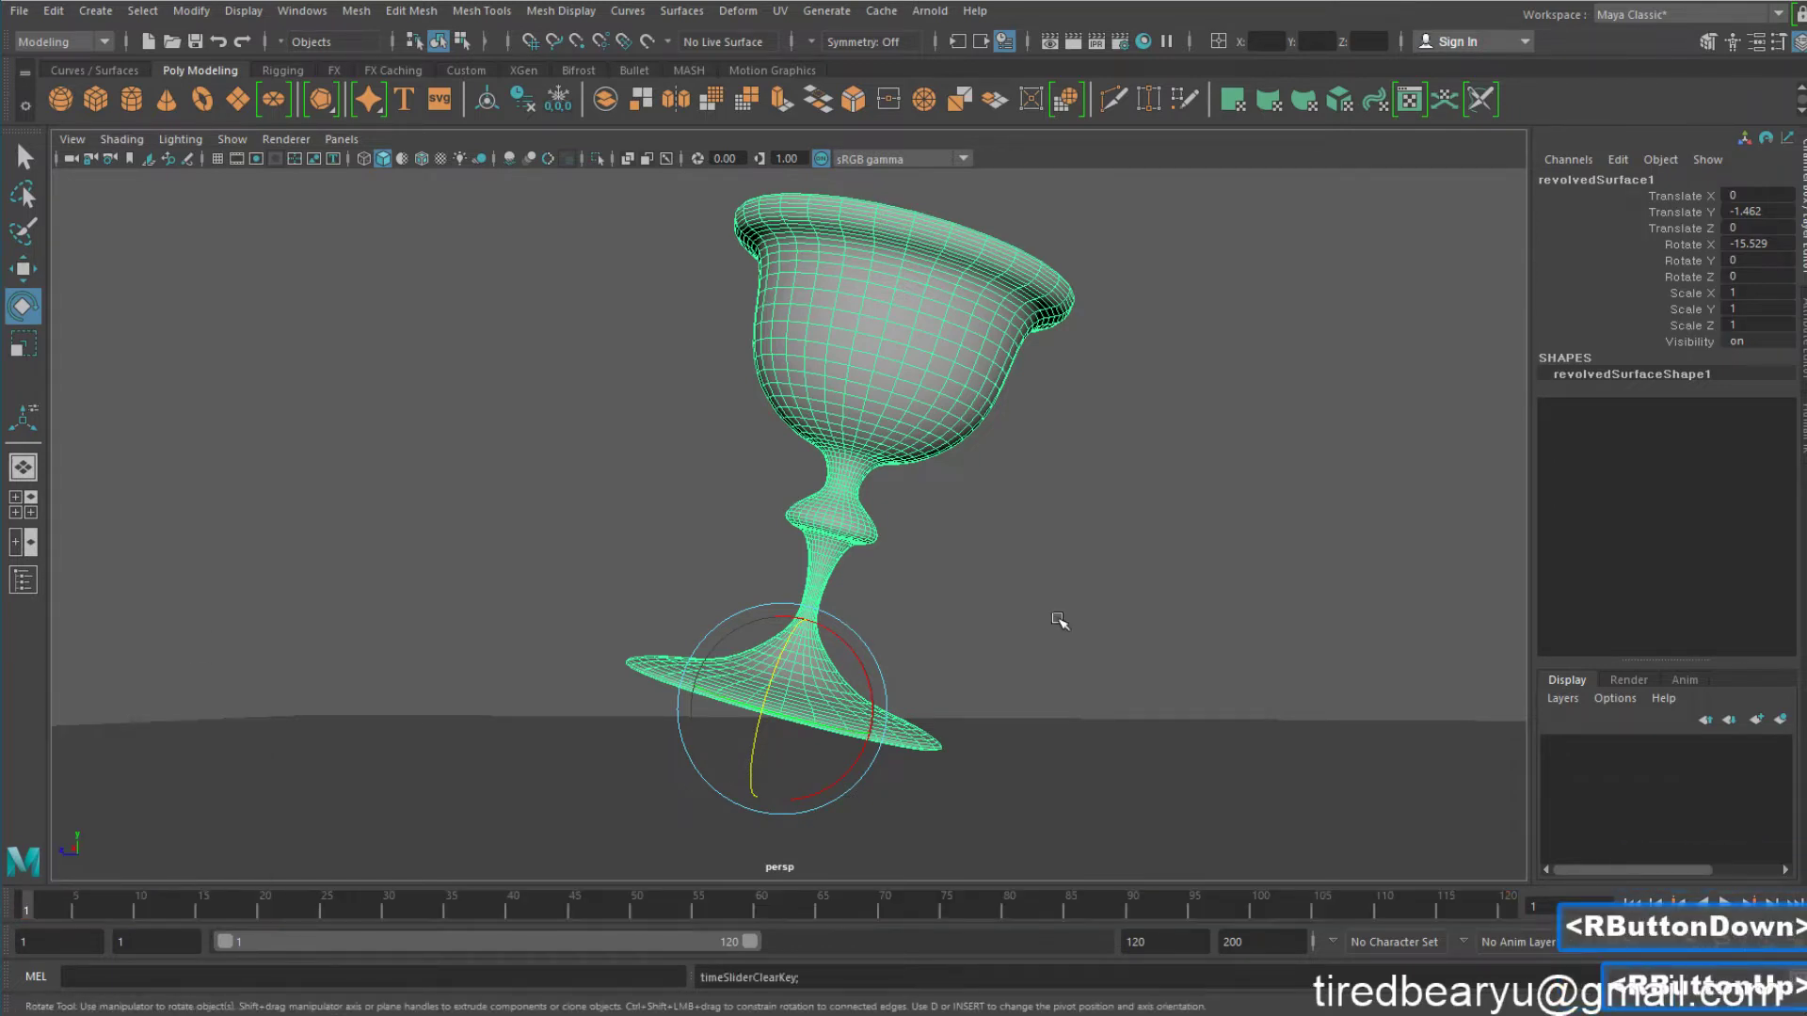
# Reset the glass's Translate X, Y, Z and Rotate X to 0, and lower it onto the plane at Translate Y -3.246
pyautogui.moveTo(1759, 245); pyautogui.dragTo(1792, 194)
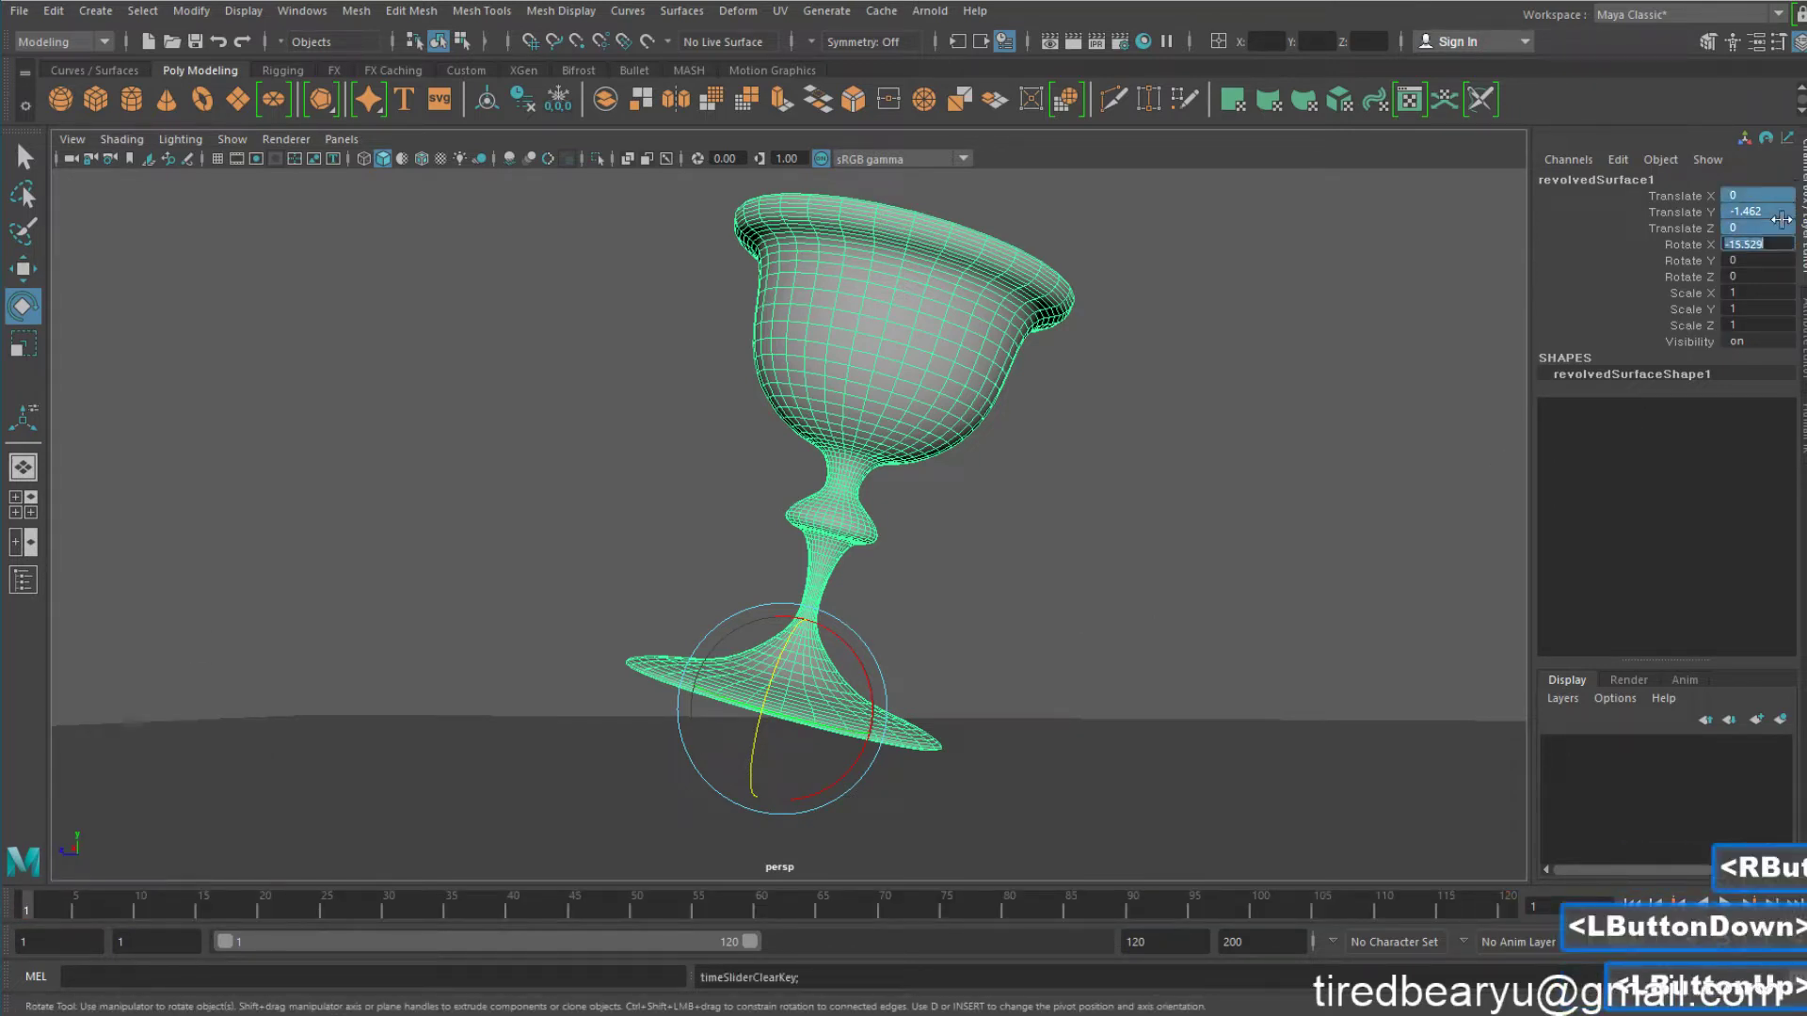
pyautogui.write('0')
pyautogui.press('Return')
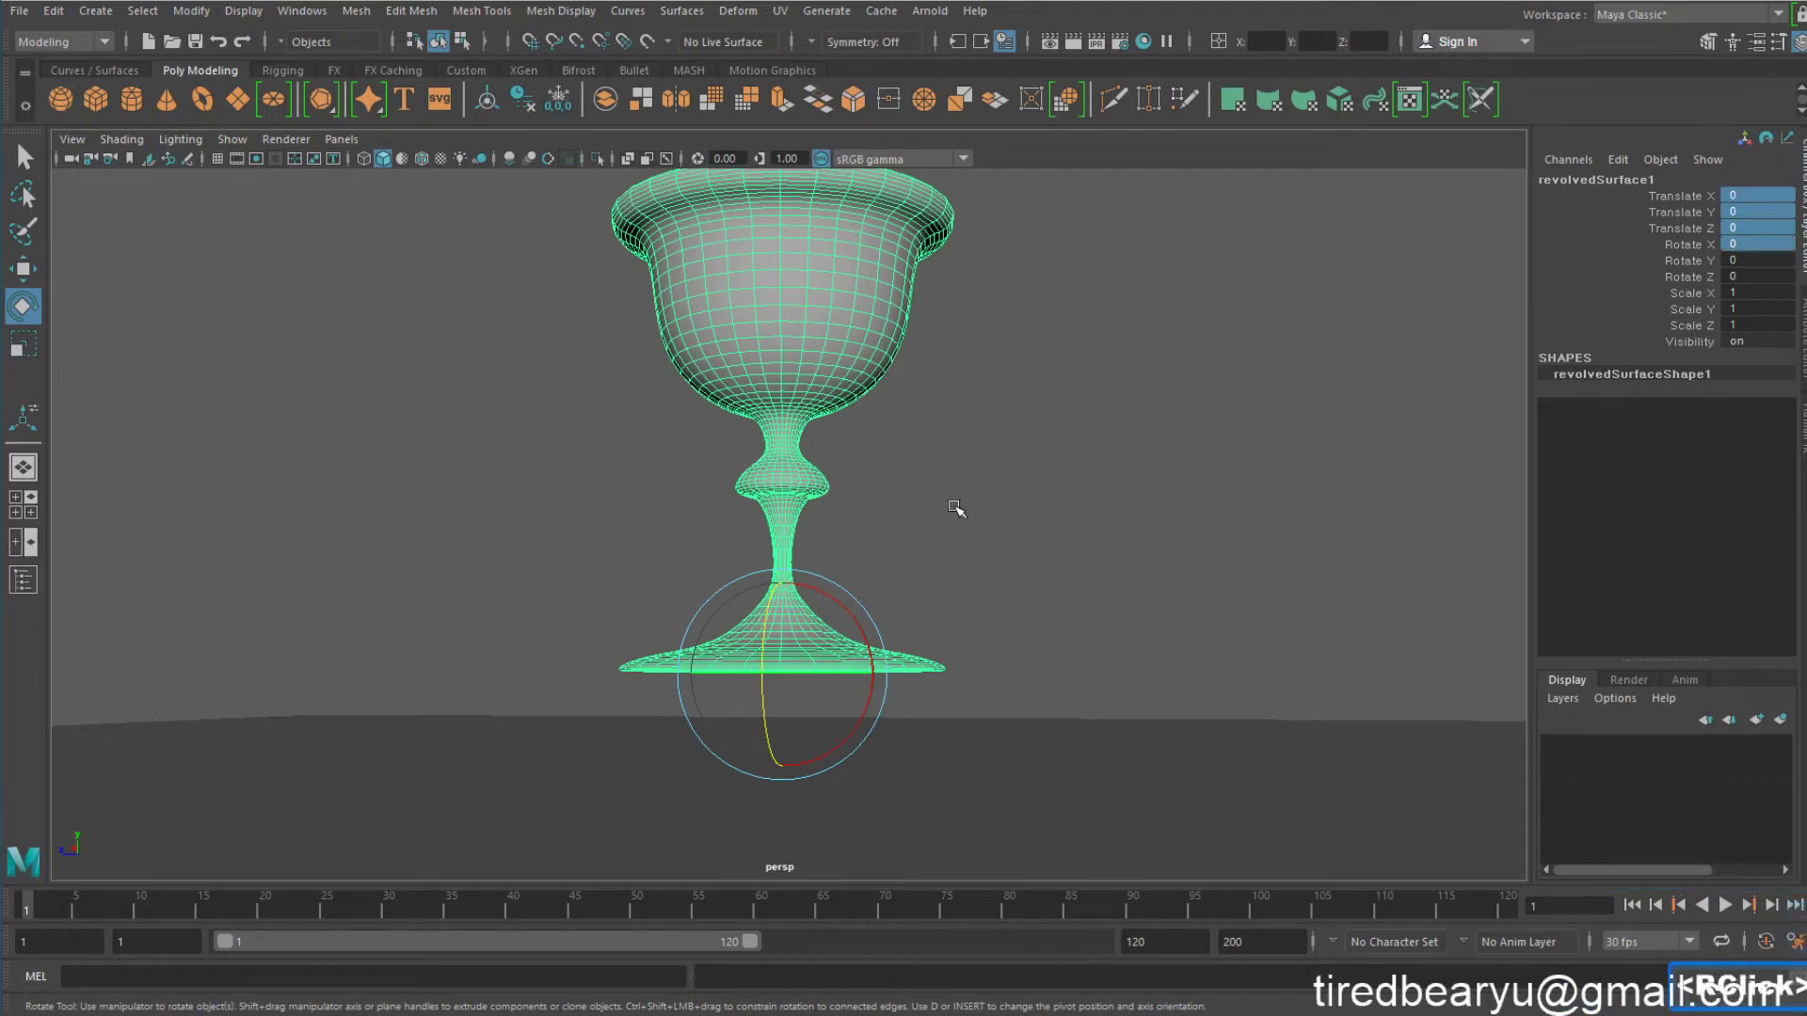
pyautogui.press('w')
pyautogui.moveTo(780, 578); pyautogui.dragTo(790, 658)
pyautogui.keyDown('alt'); pyautogui.moveTo(1015, 459); pyautogui.dragTo(1017, 466, button='middle'); pyautogui.keyUp('alt')
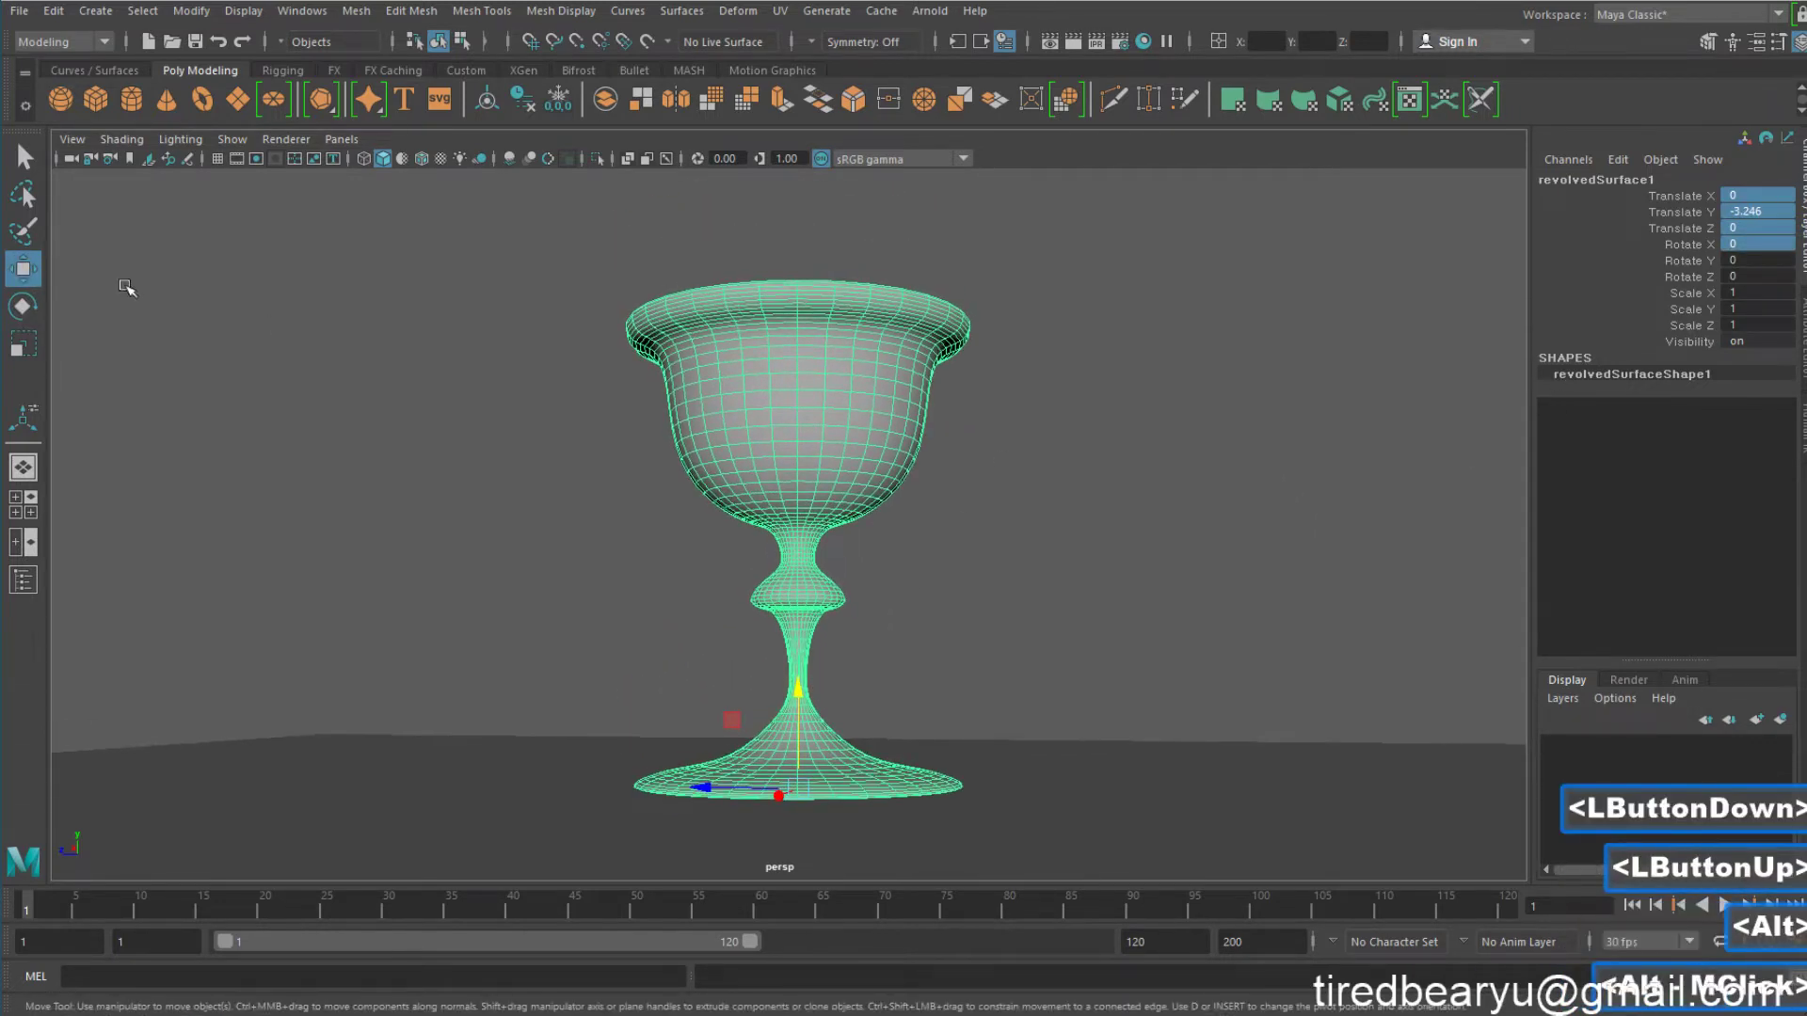
# Delete the leftover trans group from the Outliner
pyautogui.click(24, 581)
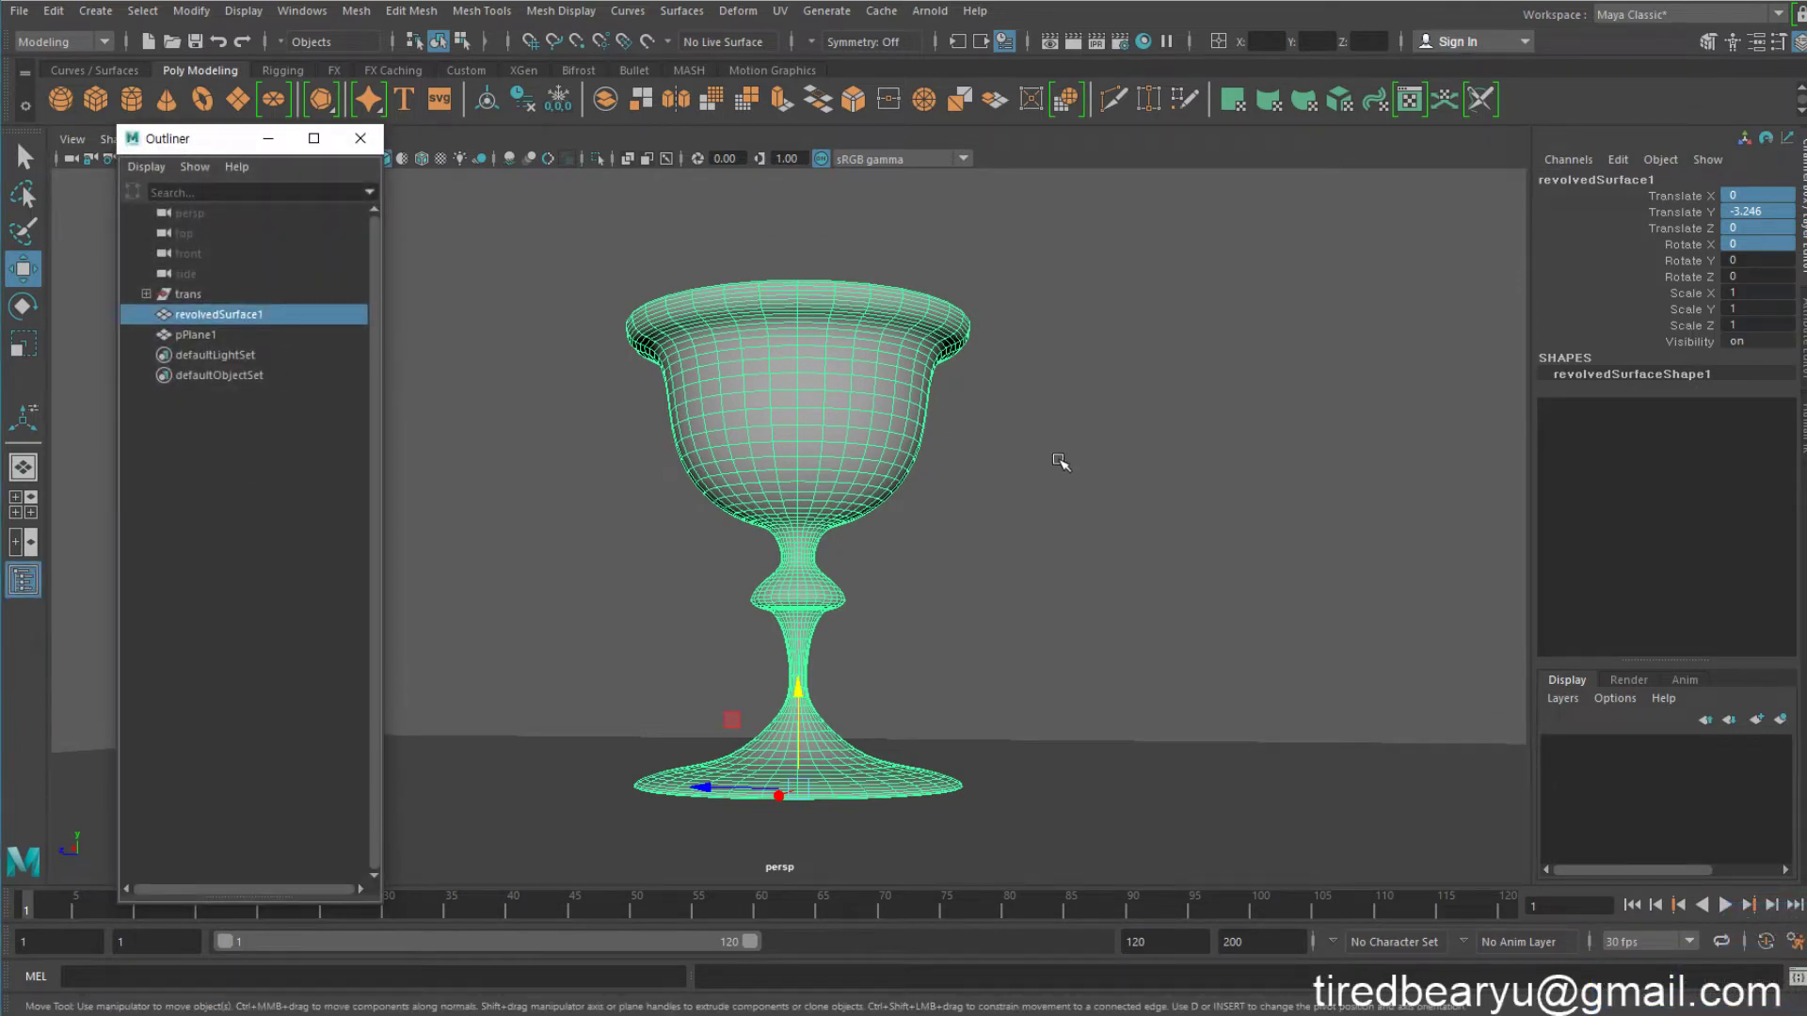
pyautogui.click(141, 293)
pyautogui.press('Delete')
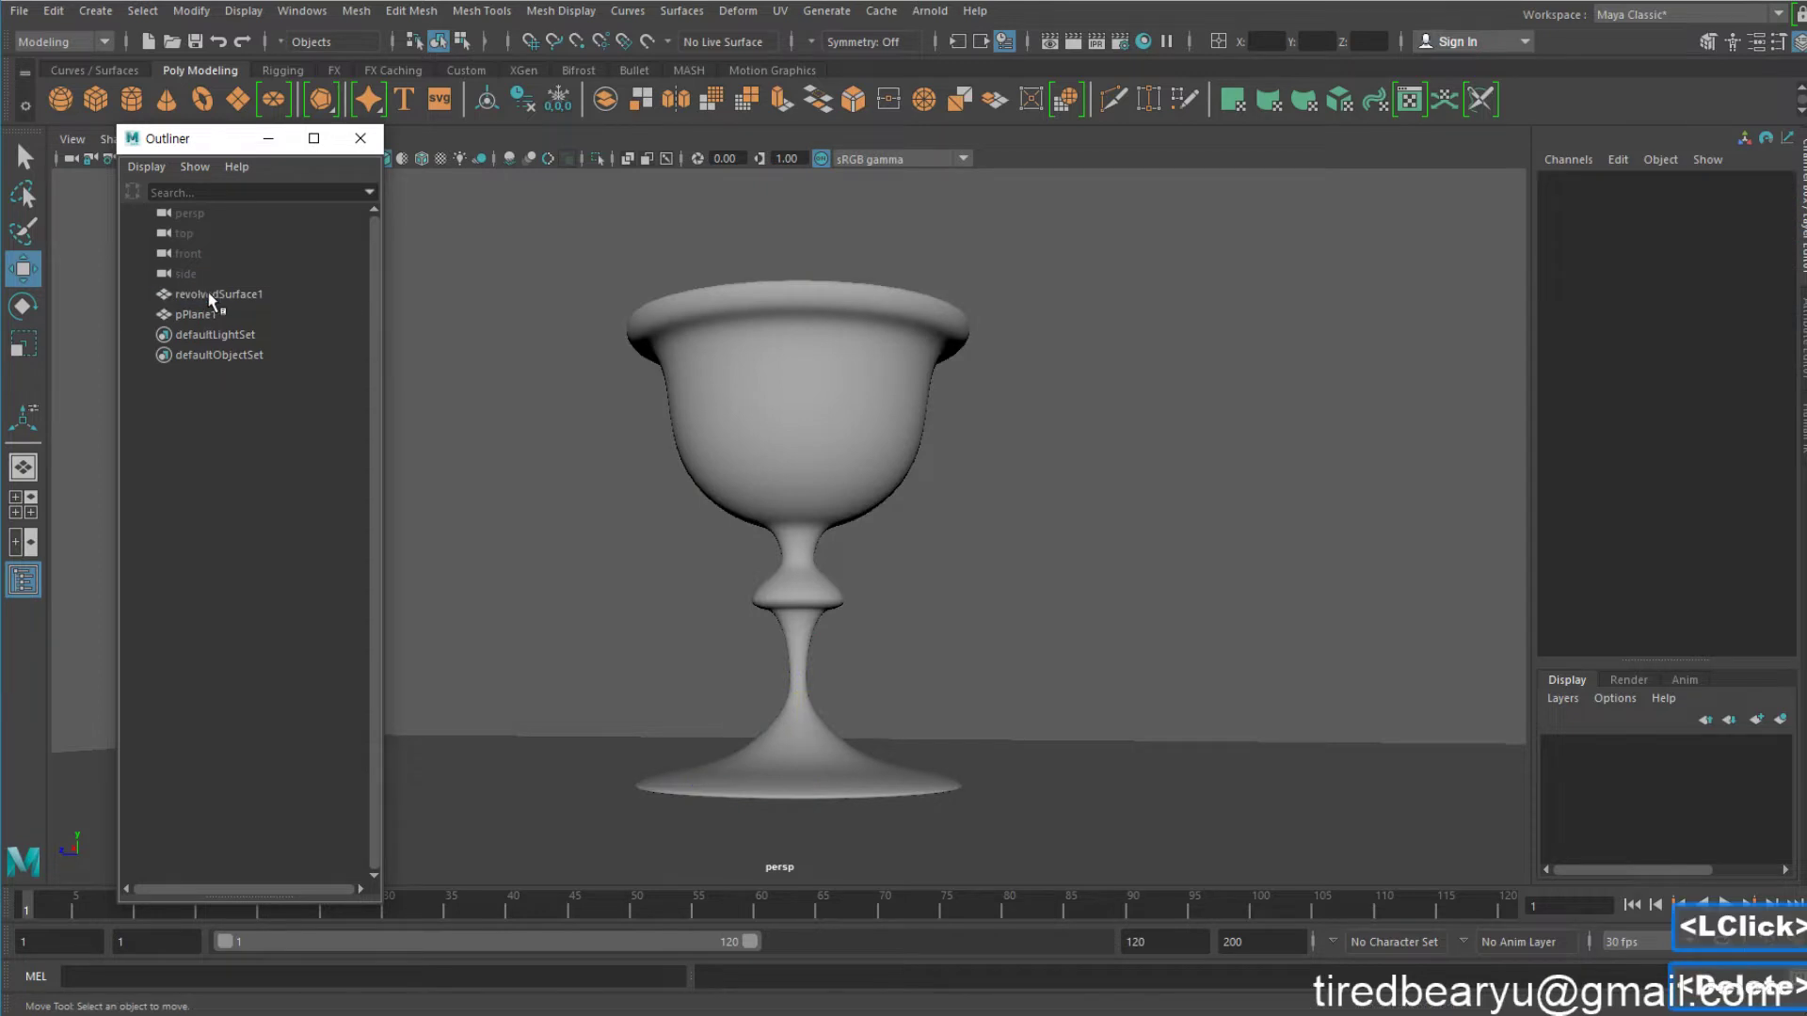
# Nest revolvedSurface1 inside three successive groups and expand the full group hierarchy in the Outliner
pyautogui.click(207, 294)
pyautogui.keyDown('alt'); pyautogui.moveTo(911, 466); pyautogui.dragTo(937, 467, button='middle'); pyautogui.keyUp('alt')
pyautogui.keyDown('alt'); pyautogui.moveTo(936, 467); pyautogui.dragTo(967, 468); pyautogui.keyUp('alt')
pyautogui.hotkey('ctrl', 'g')
pyautogui.hotkey('ctrl', 'g')
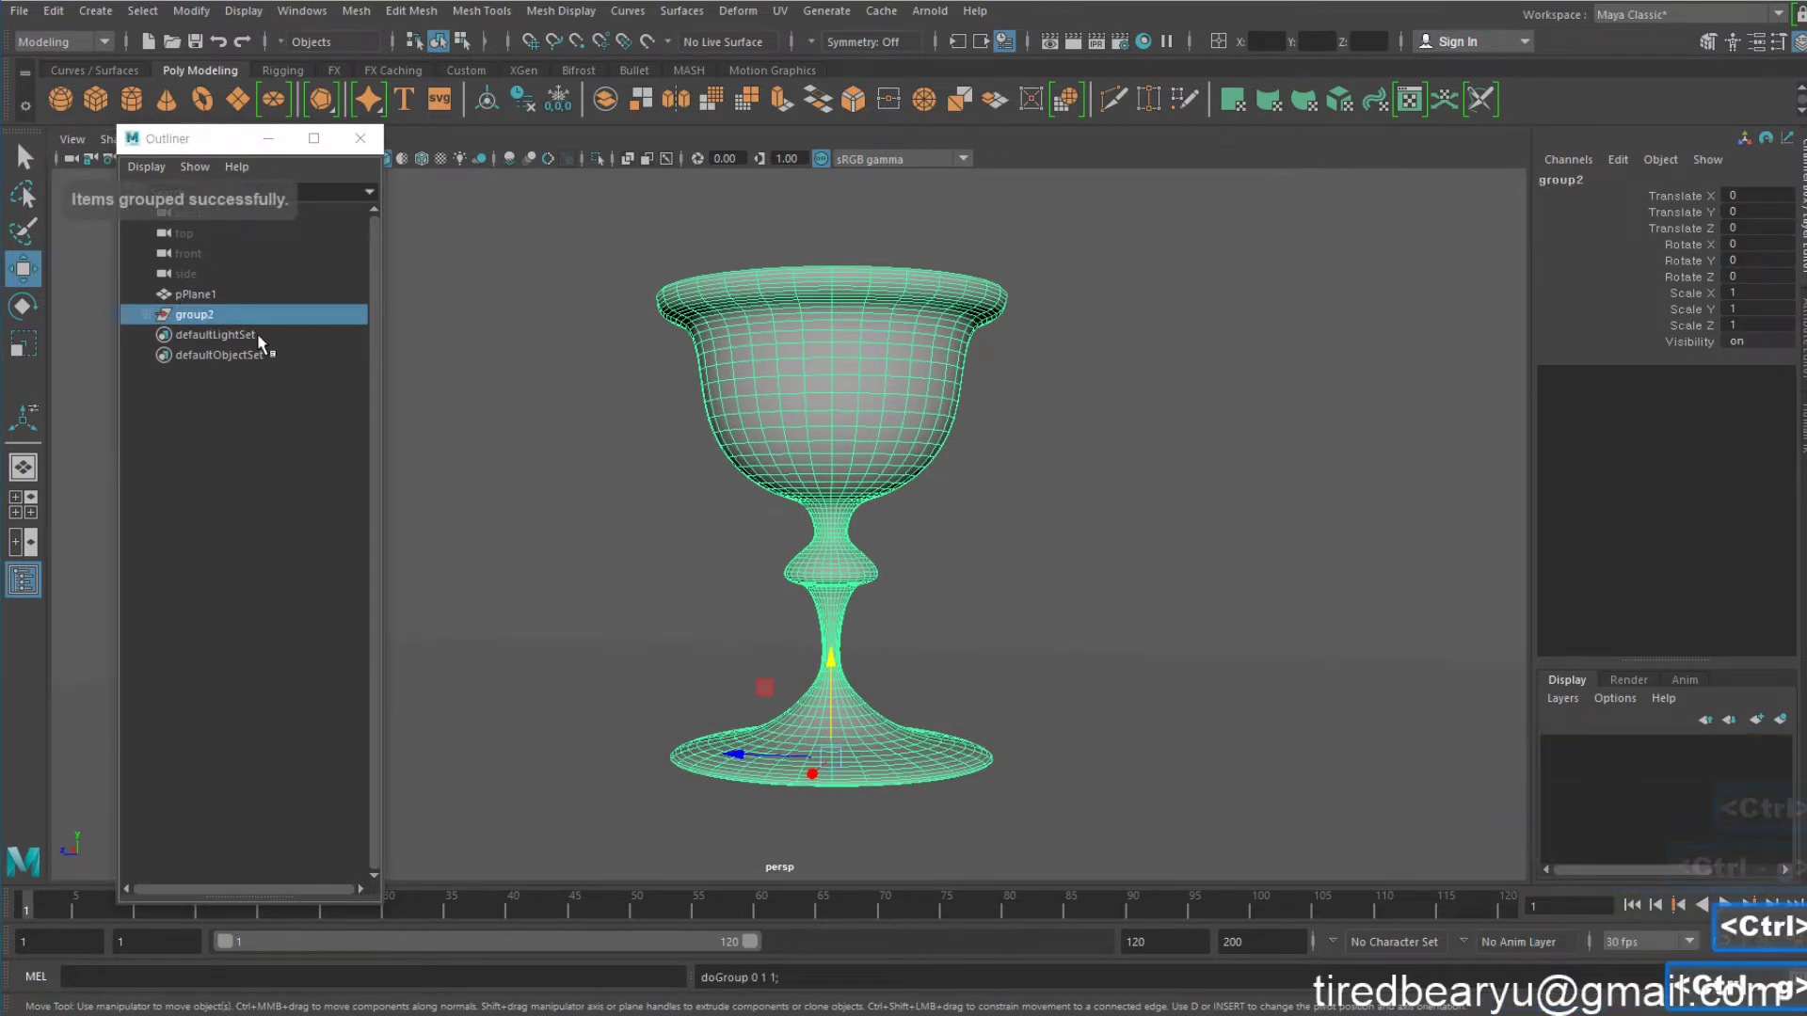
pyautogui.keyDown('shift'); pyautogui.click(146, 314); pyautogui.keyUp('shift')
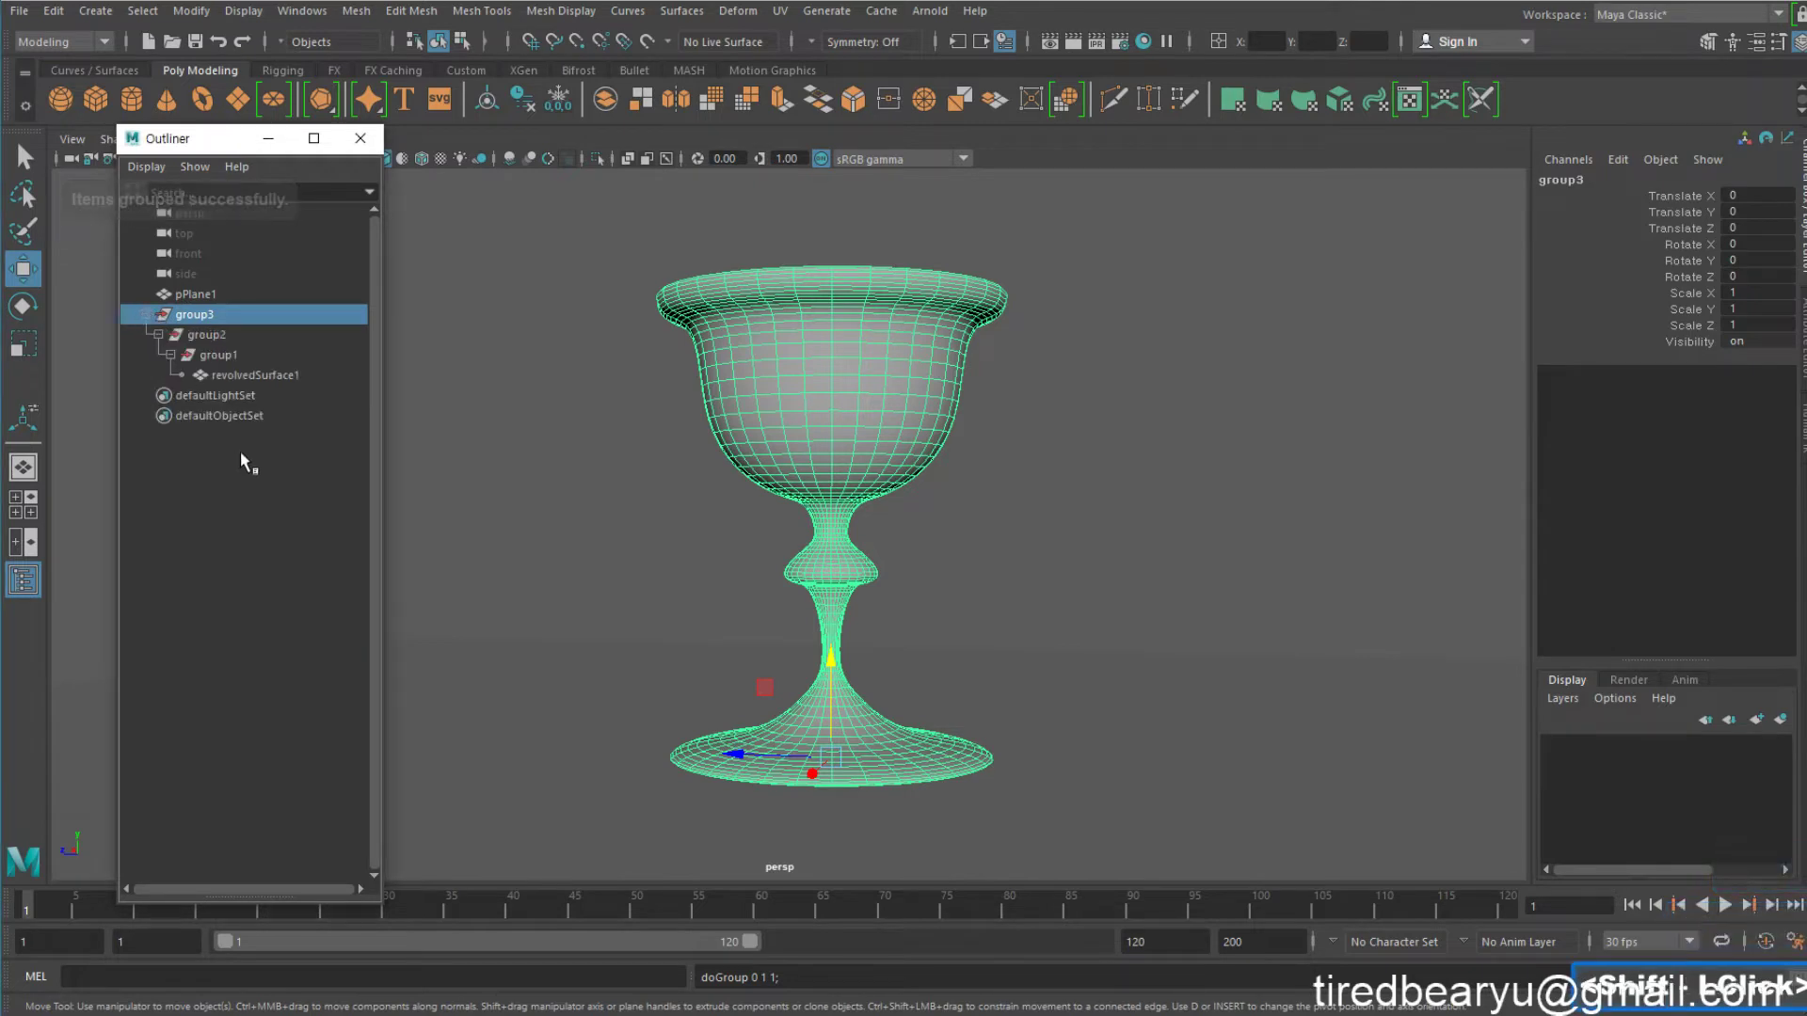
# Rename the outermost group, group3, to translate
pyautogui.click(348, 375)
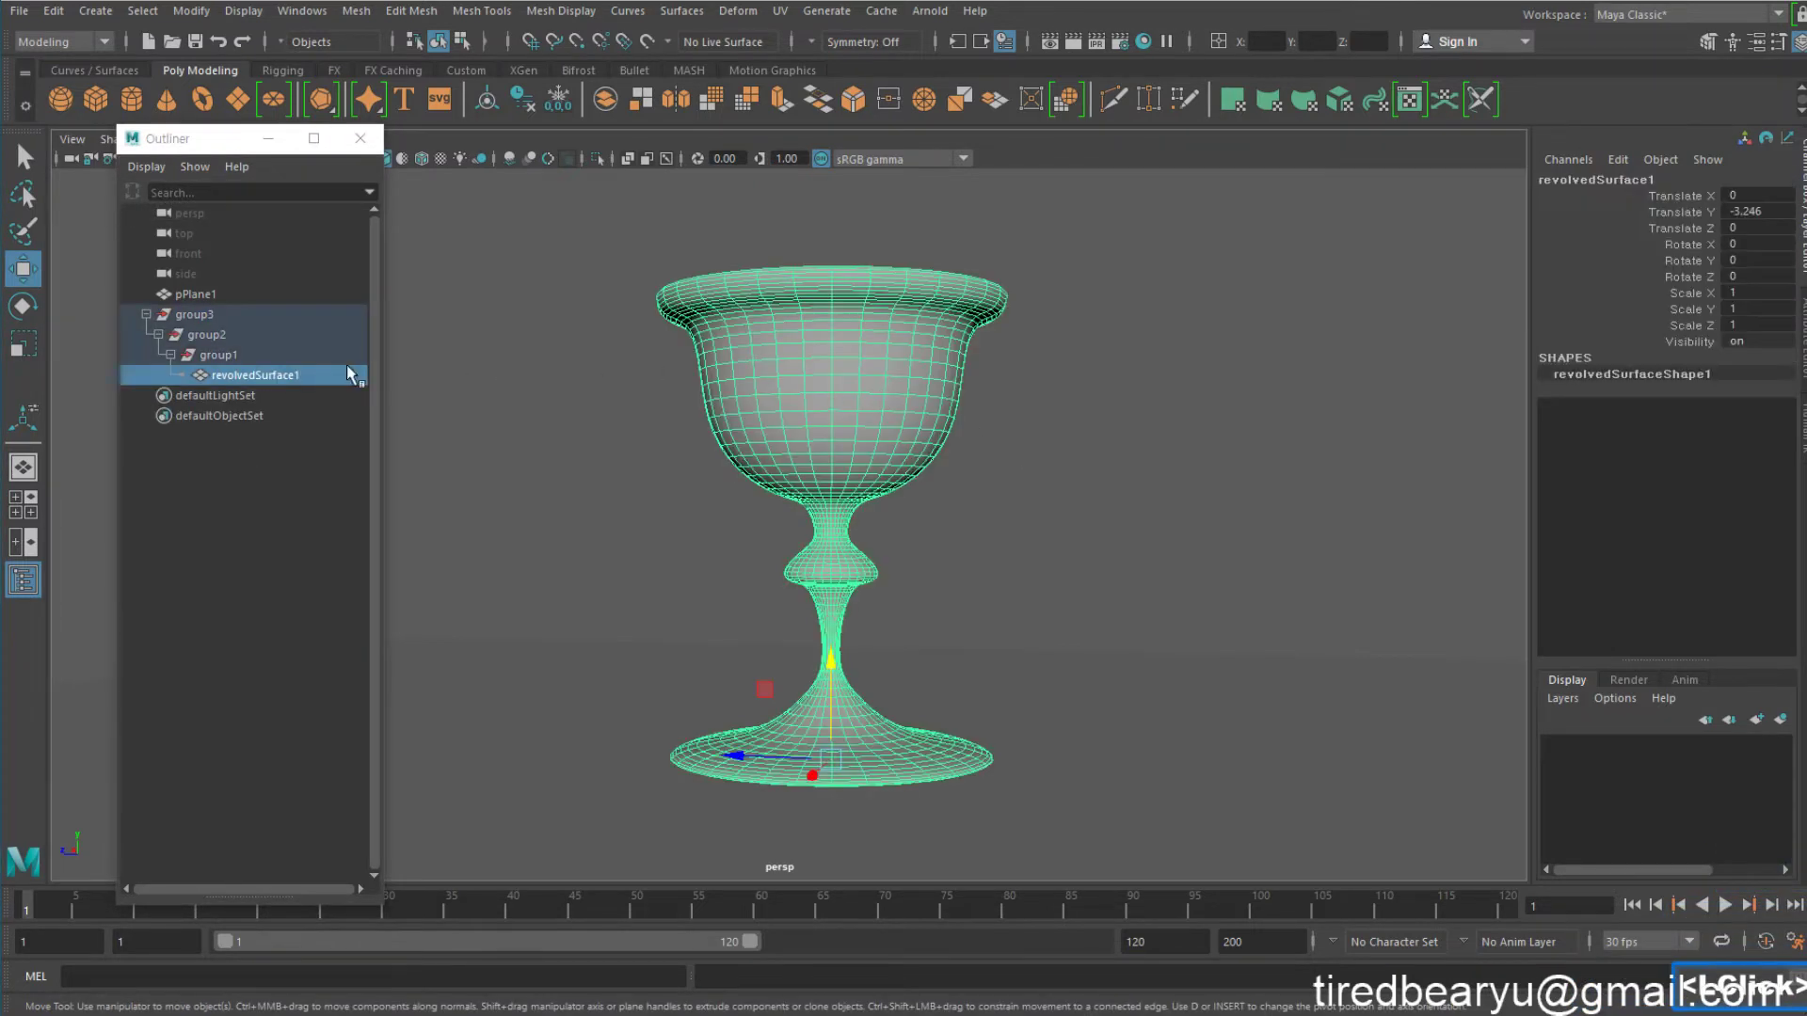
pyautogui.click(241, 338)
pyautogui.click(226, 316)
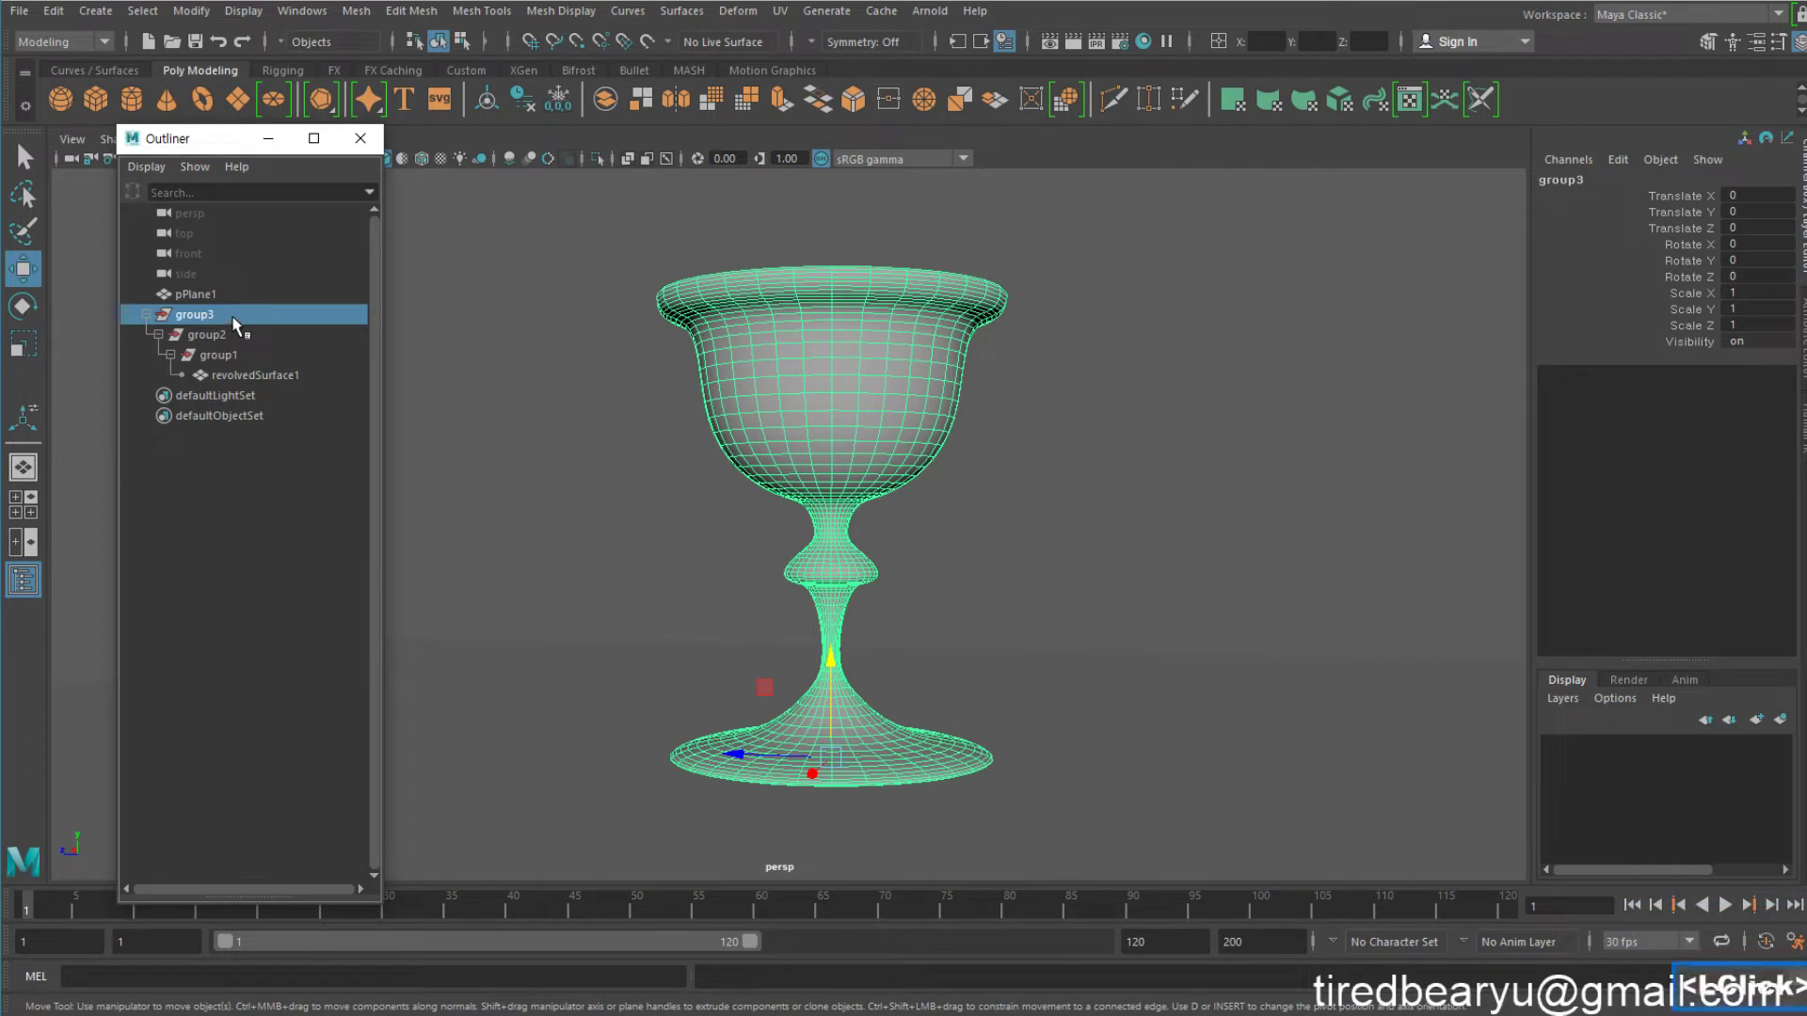
pyautogui.doubleClick(231, 314)
pyautogui.click(1618, 159)
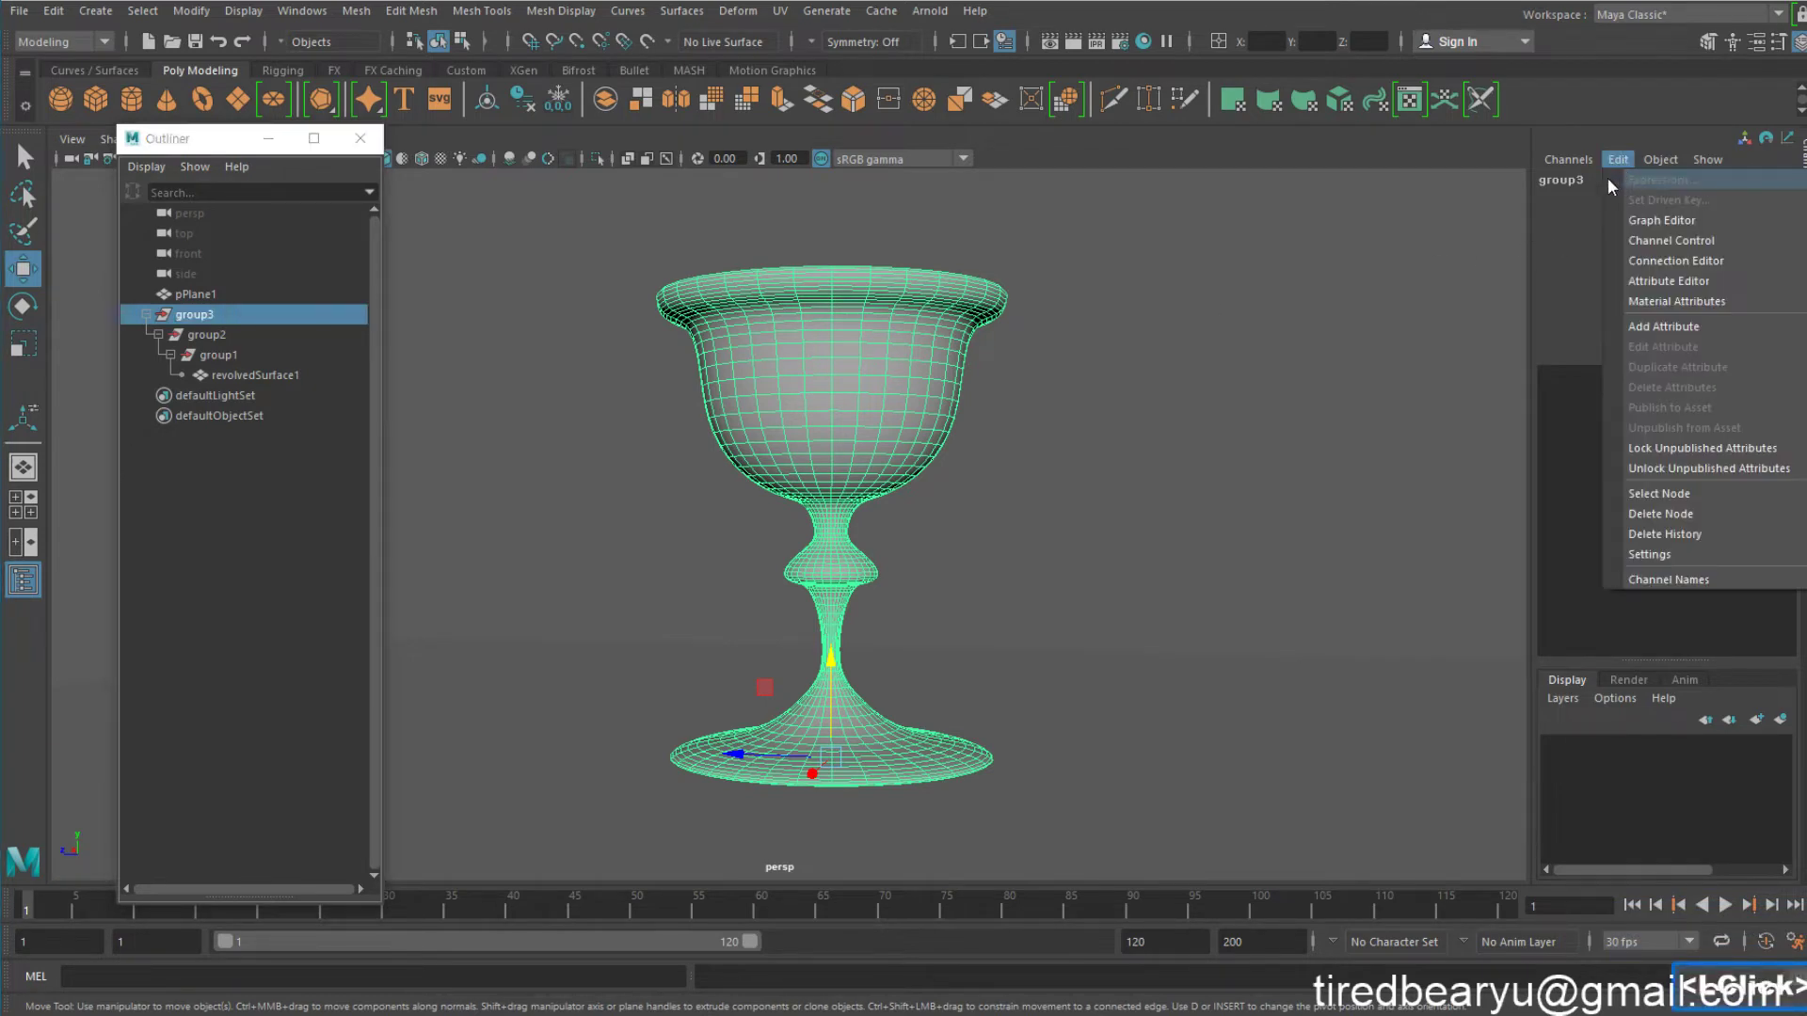
pyautogui.click(1581, 177)
pyautogui.doubleClick(1588, 177)
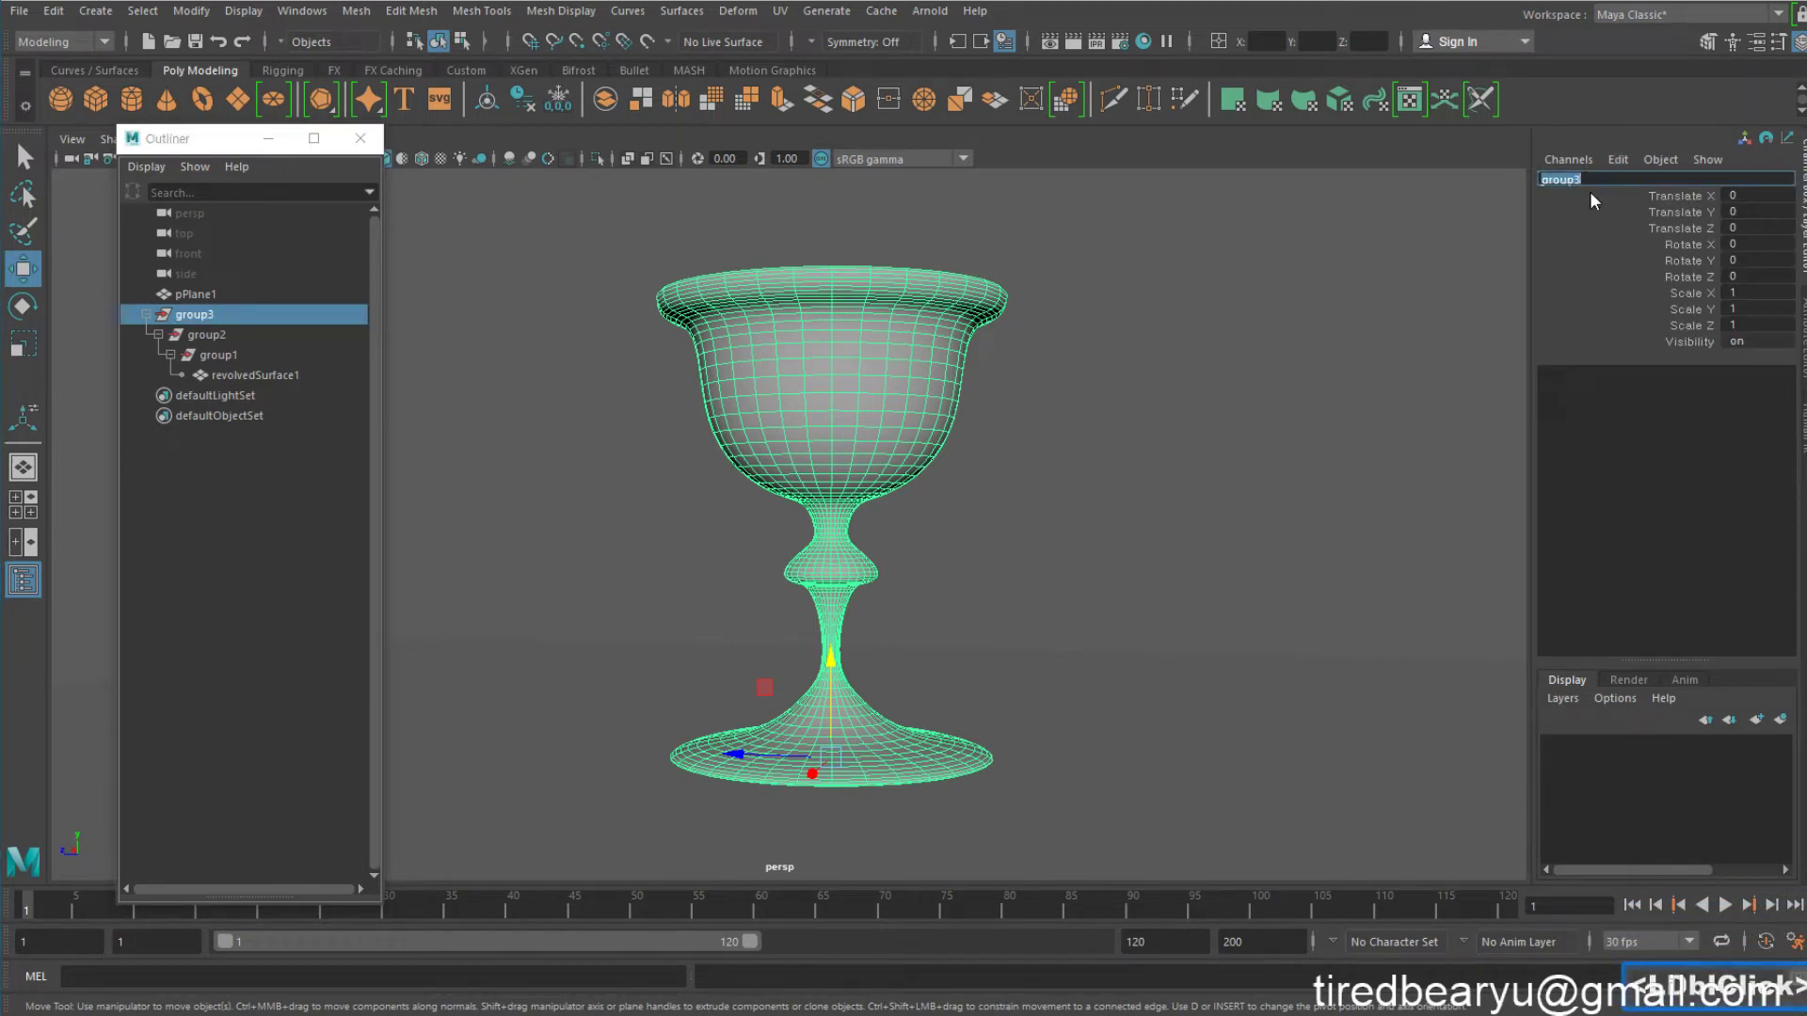
pyautogui.write('trans')
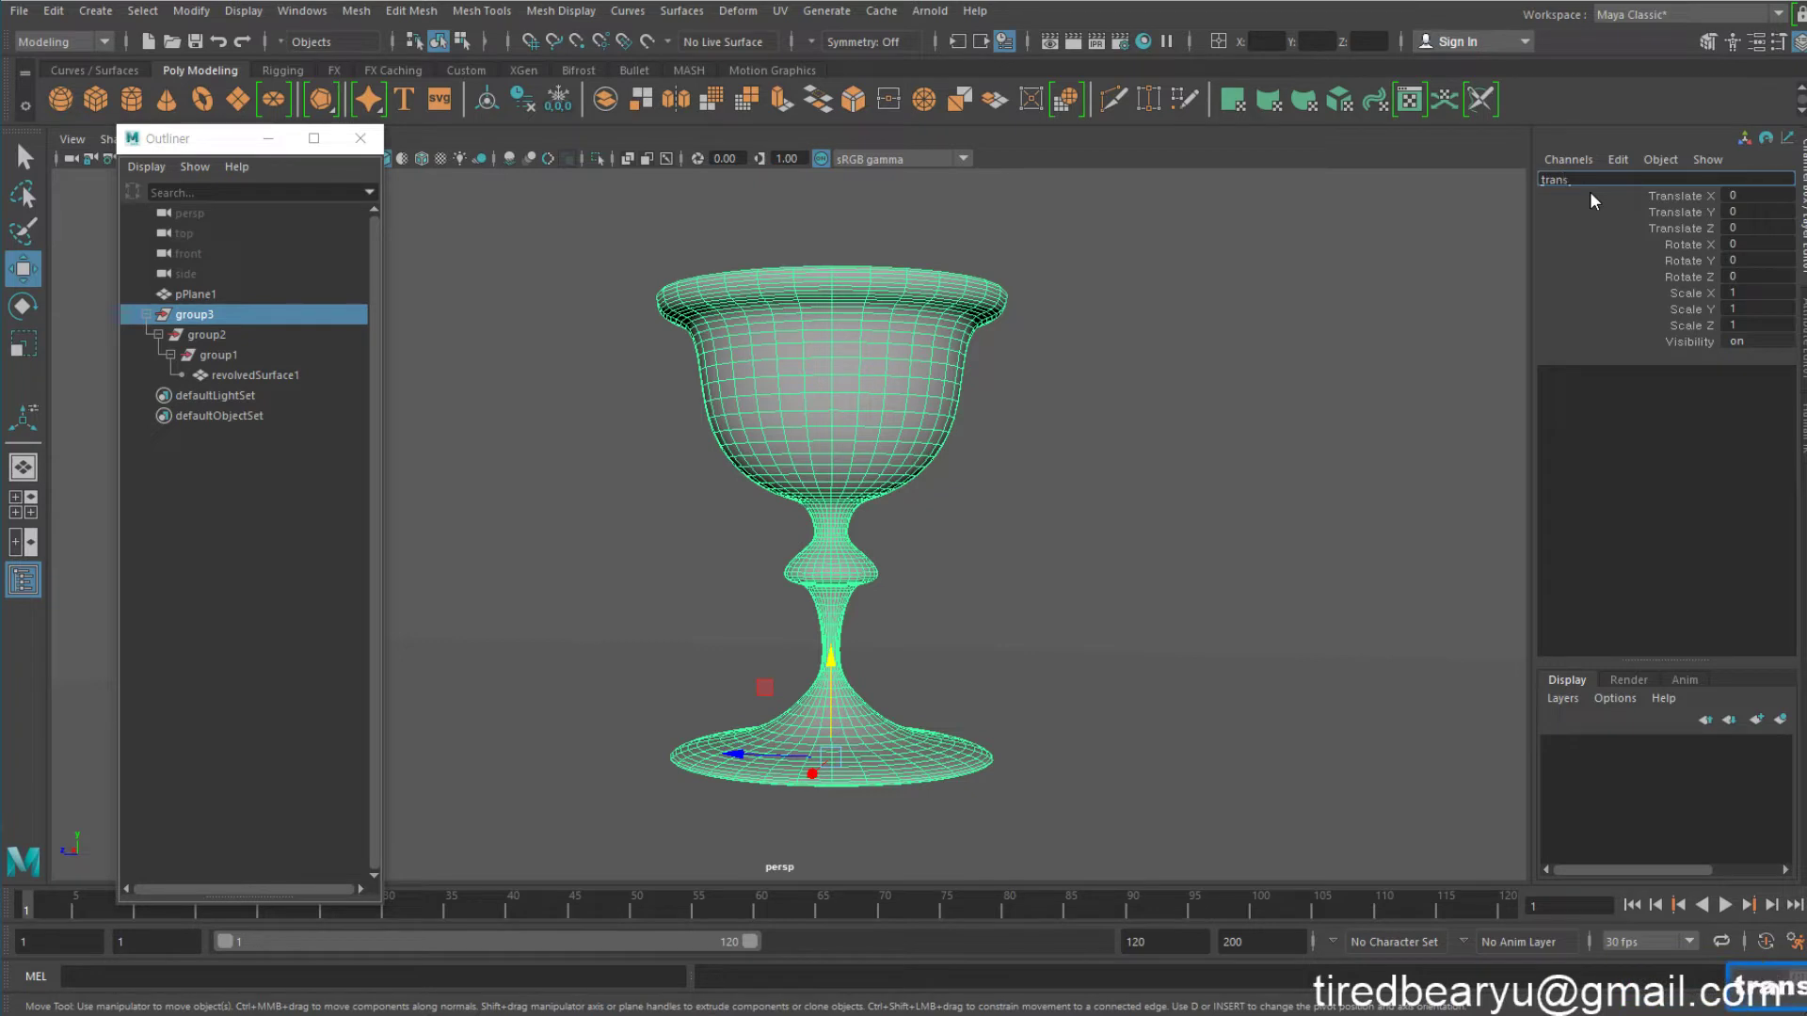
pyautogui.write('late')
pyautogui.press('Return')
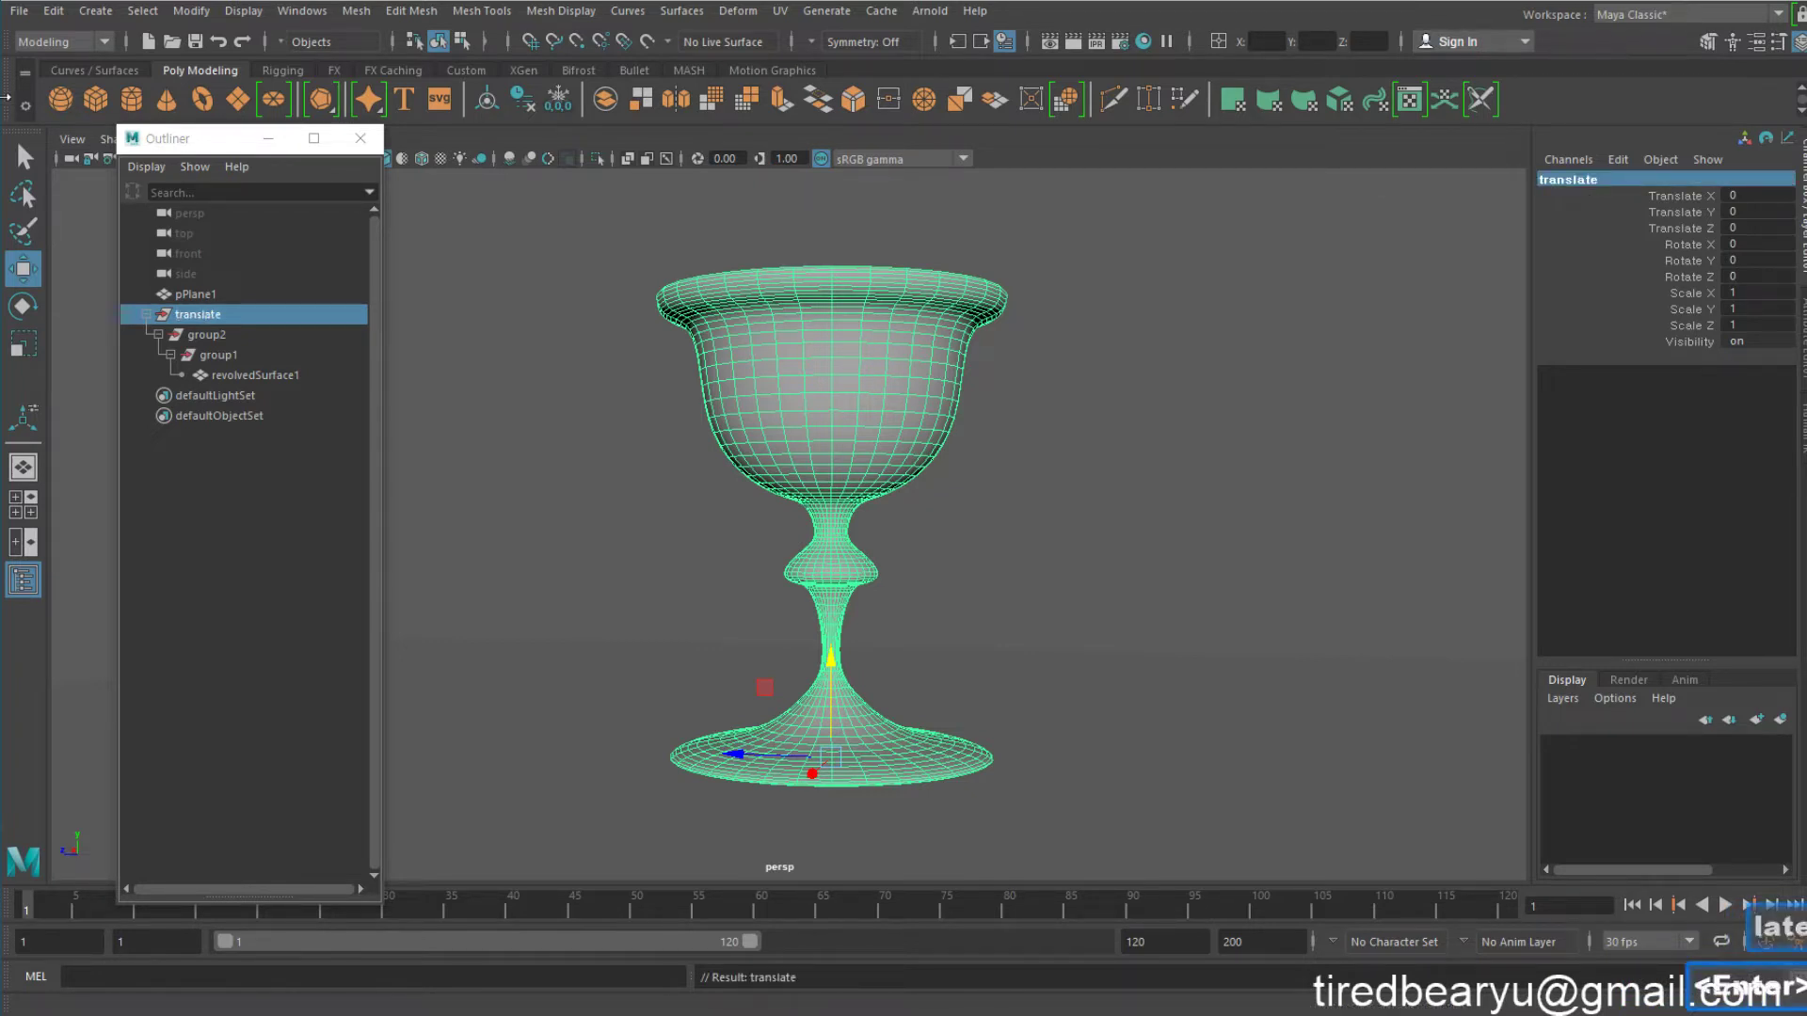
# Try rotating group2 slightly about its Y axis and undo the rotation
pyautogui.doubleClick(224, 336)
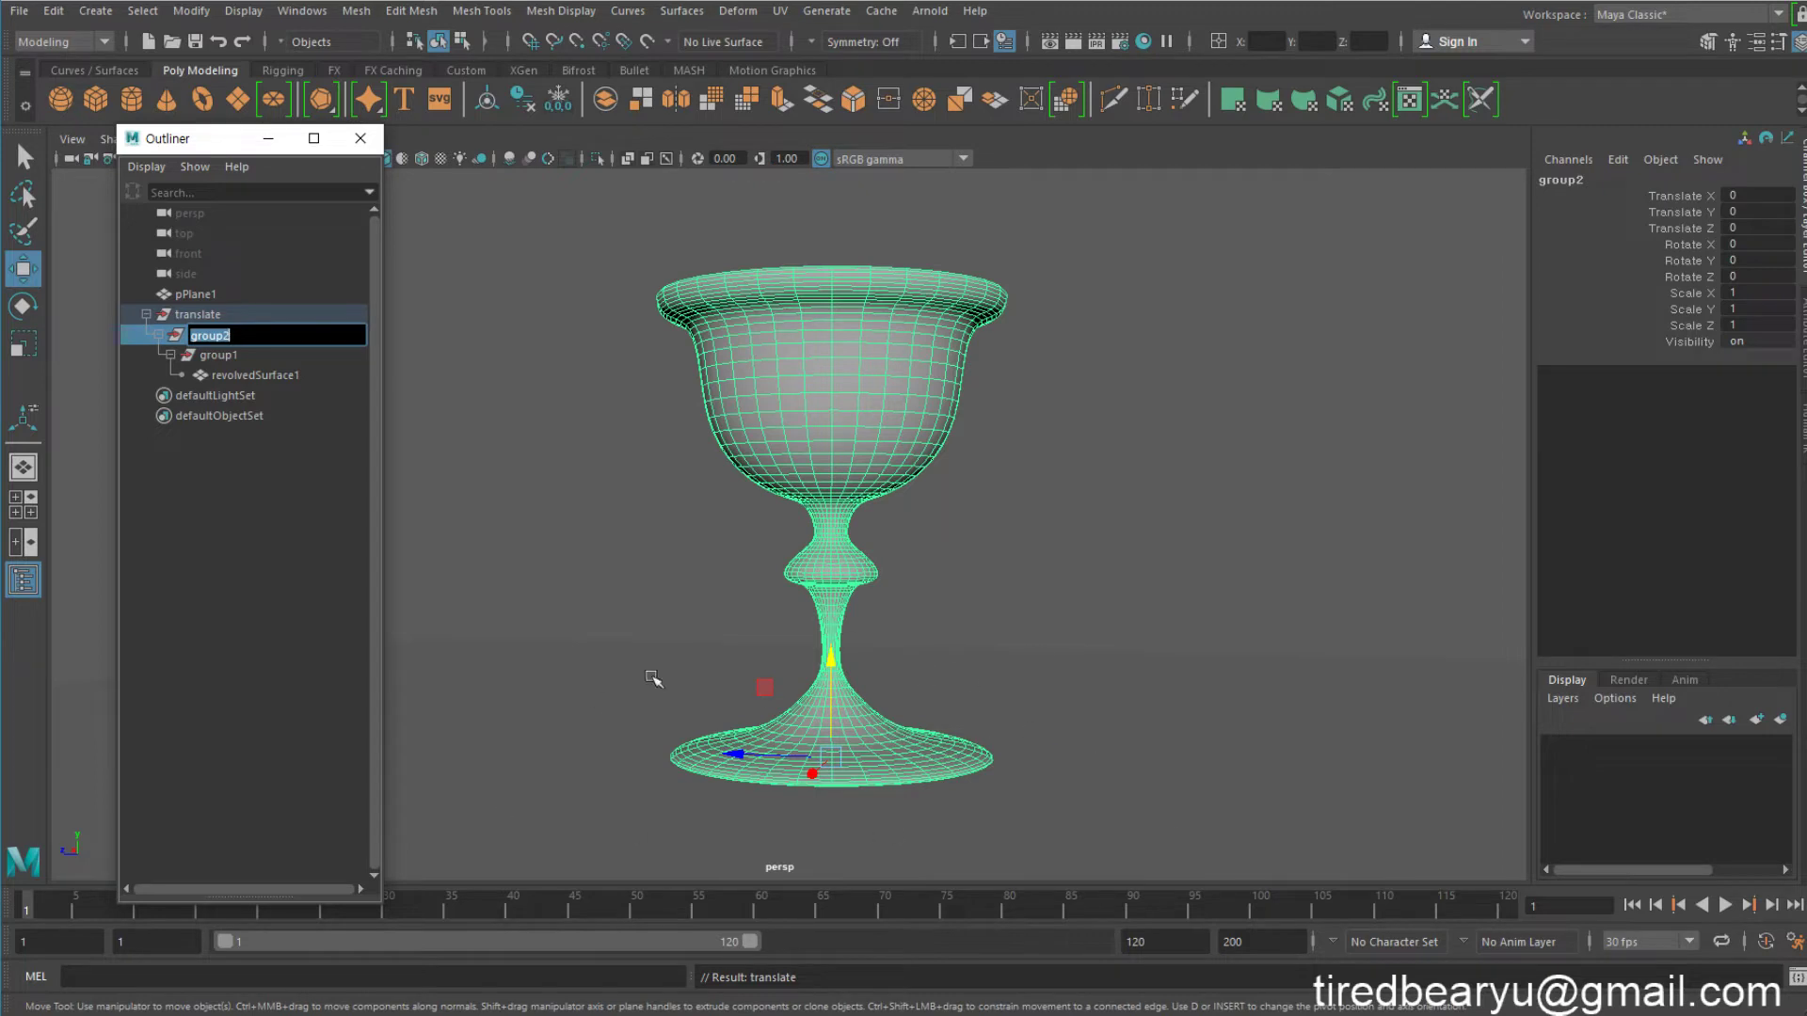
pyautogui.write('e')
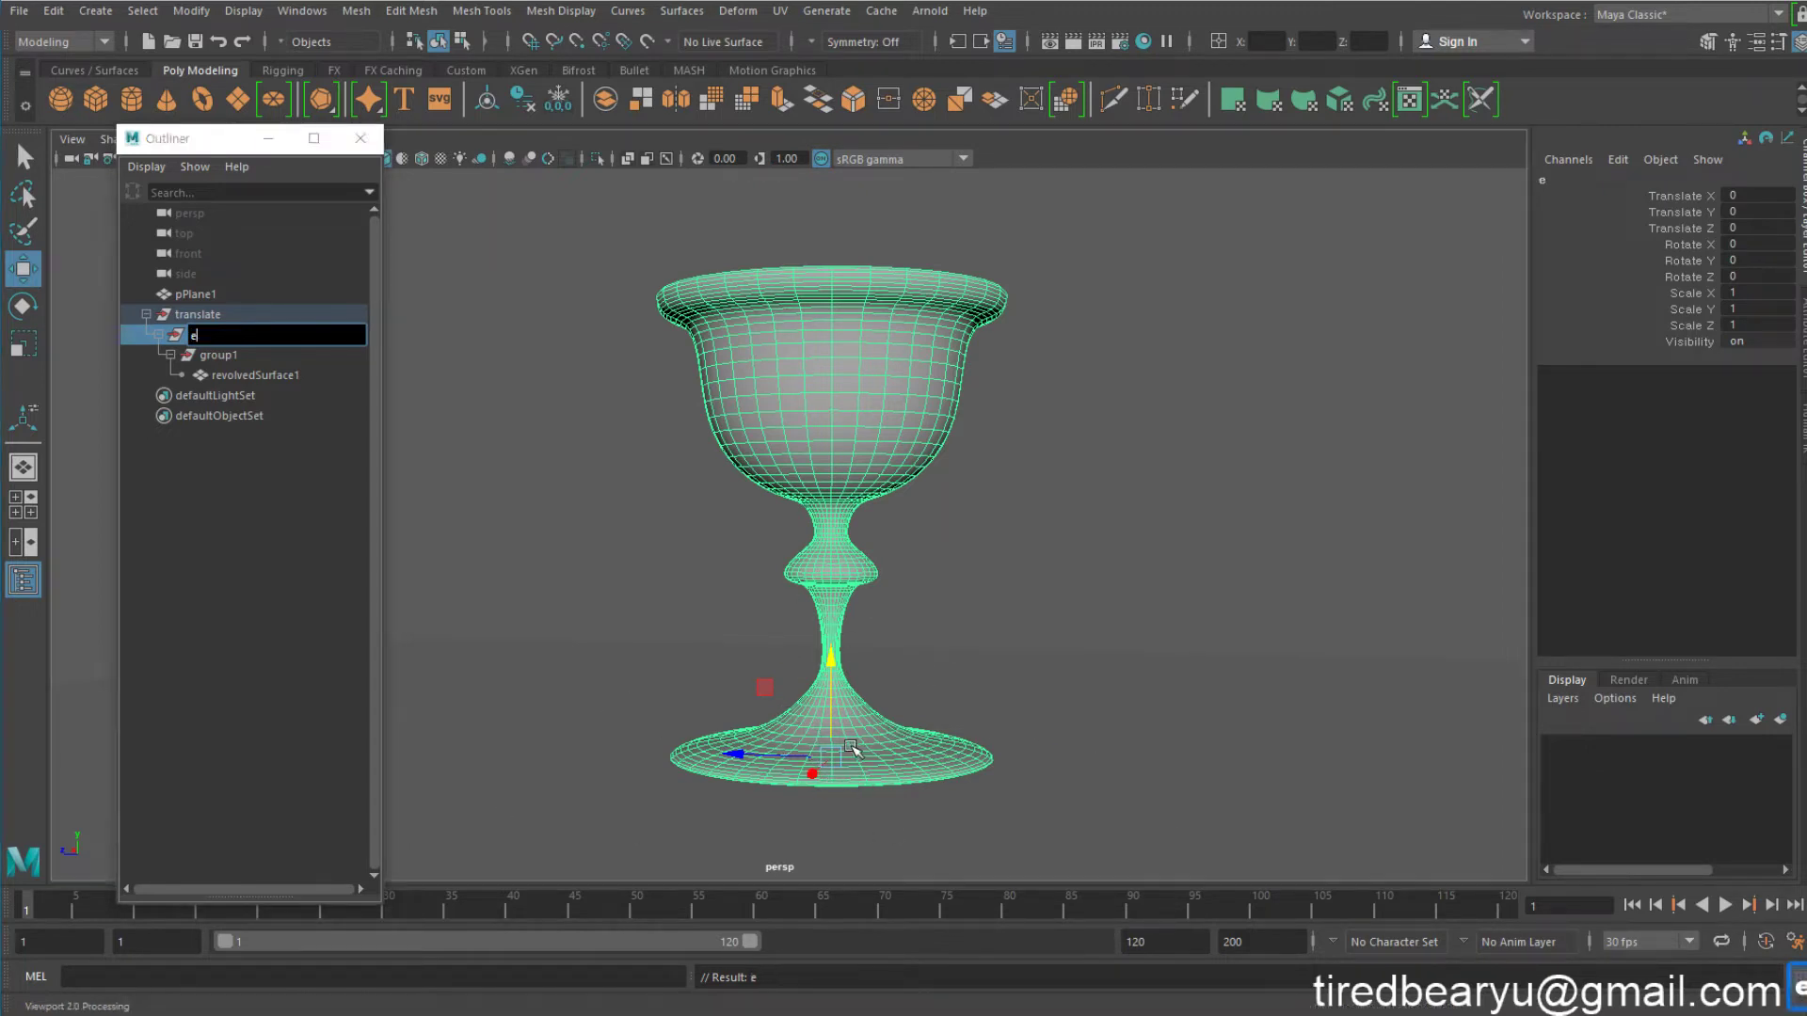
pyautogui.rightClick(848, 770)
pyautogui.press('Escape')
pyautogui.press('e')
pyautogui.moveTo(852, 774); pyautogui.dragTo(875, 767)
pyautogui.hotkey('ctrl', 'z')
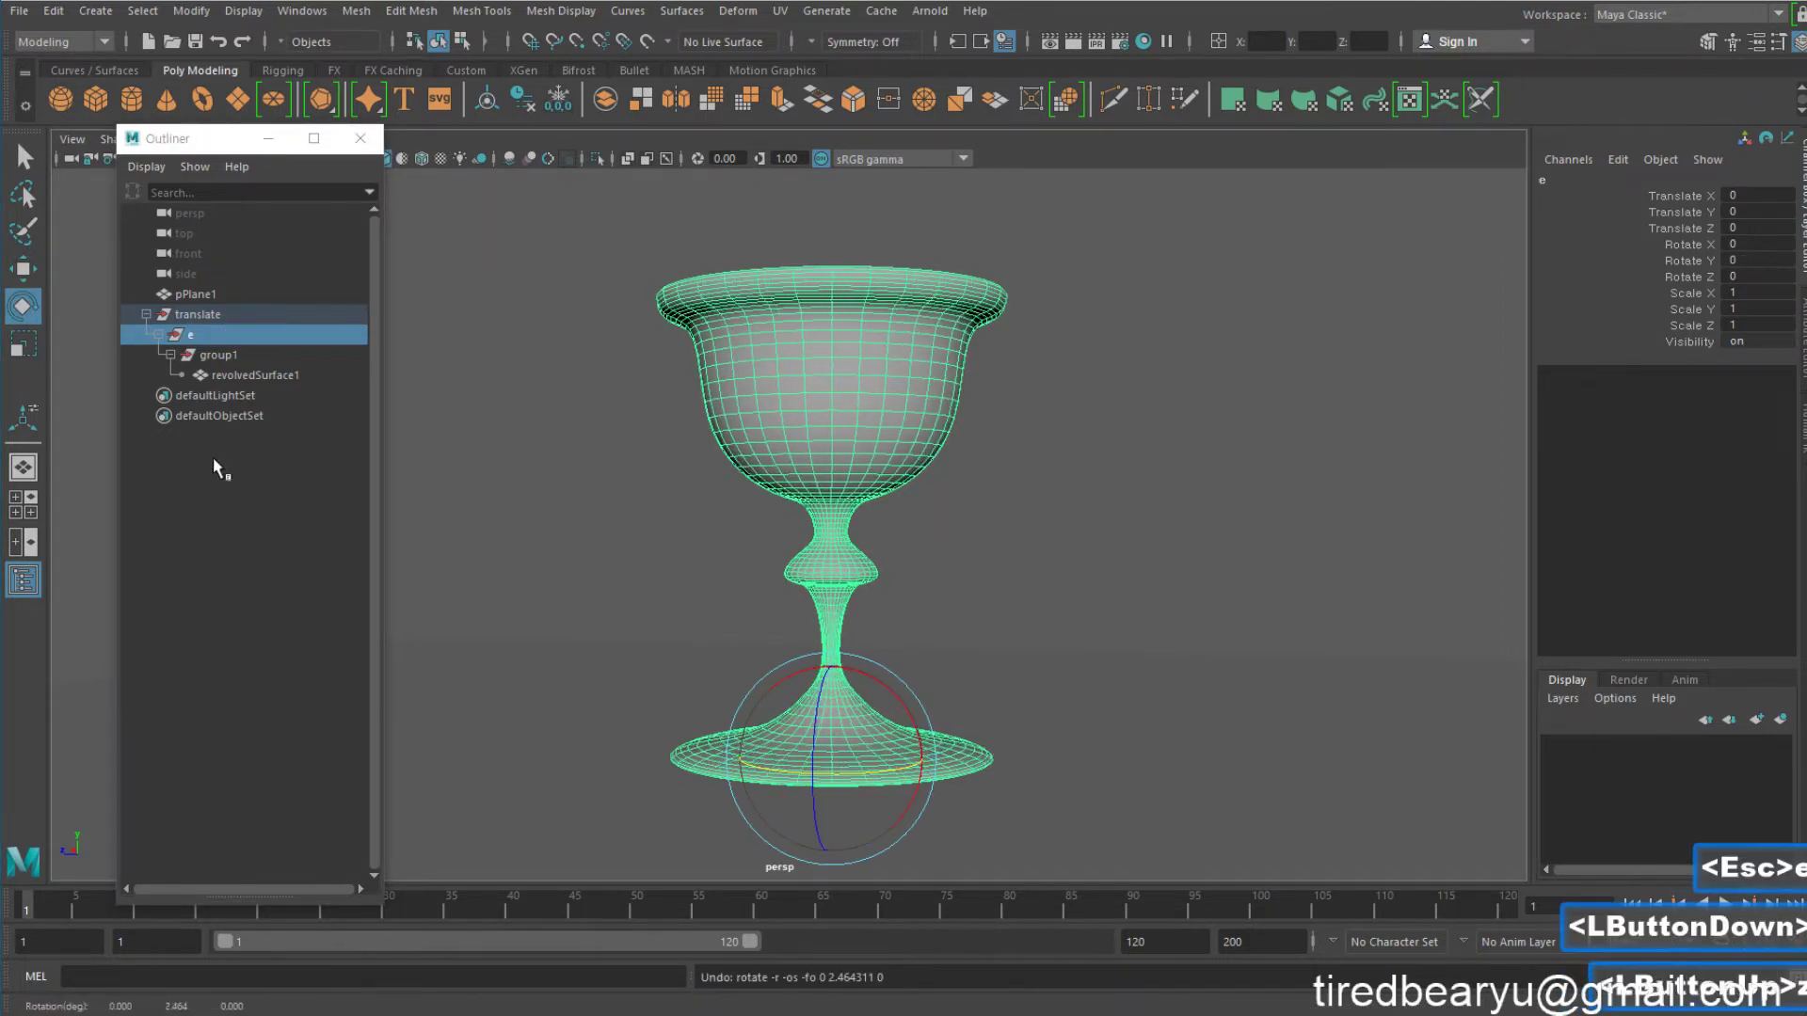
# Rename the middle group, directly inside translate, to rotateY
pyautogui.doubleClick(228, 336)
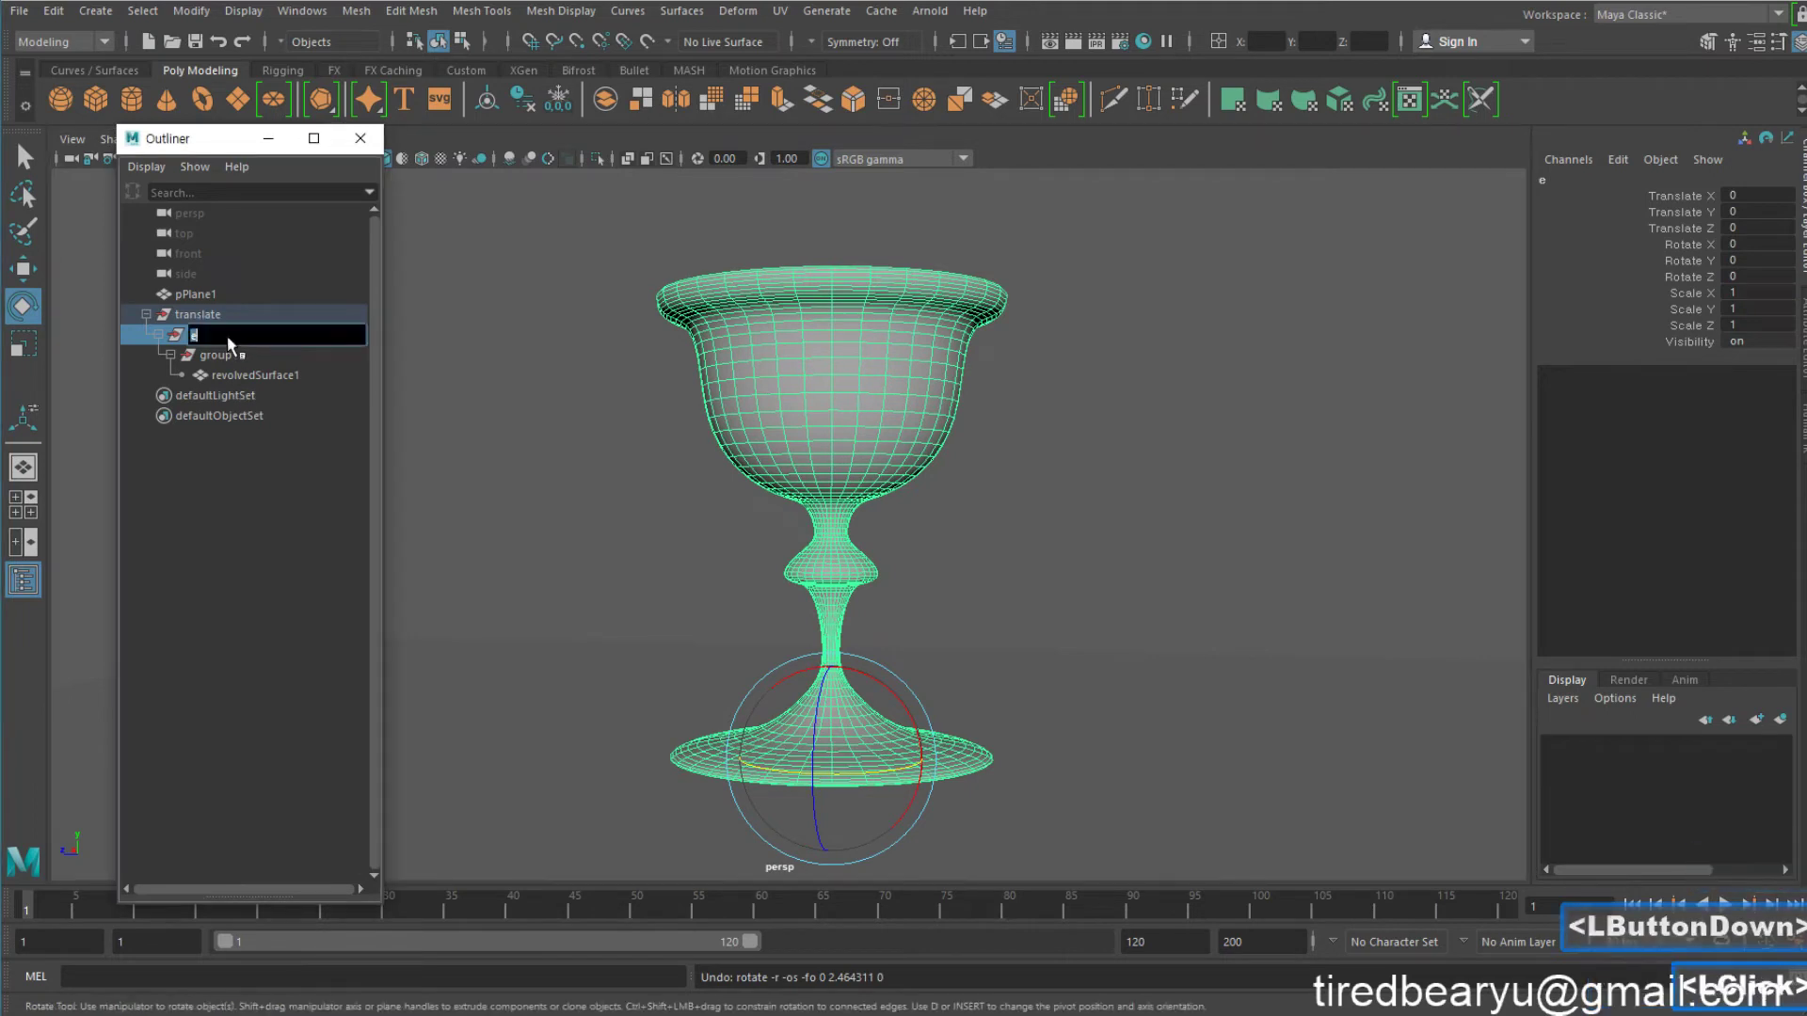
pyautogui.click(1636, 181)
pyautogui.write('rotate')
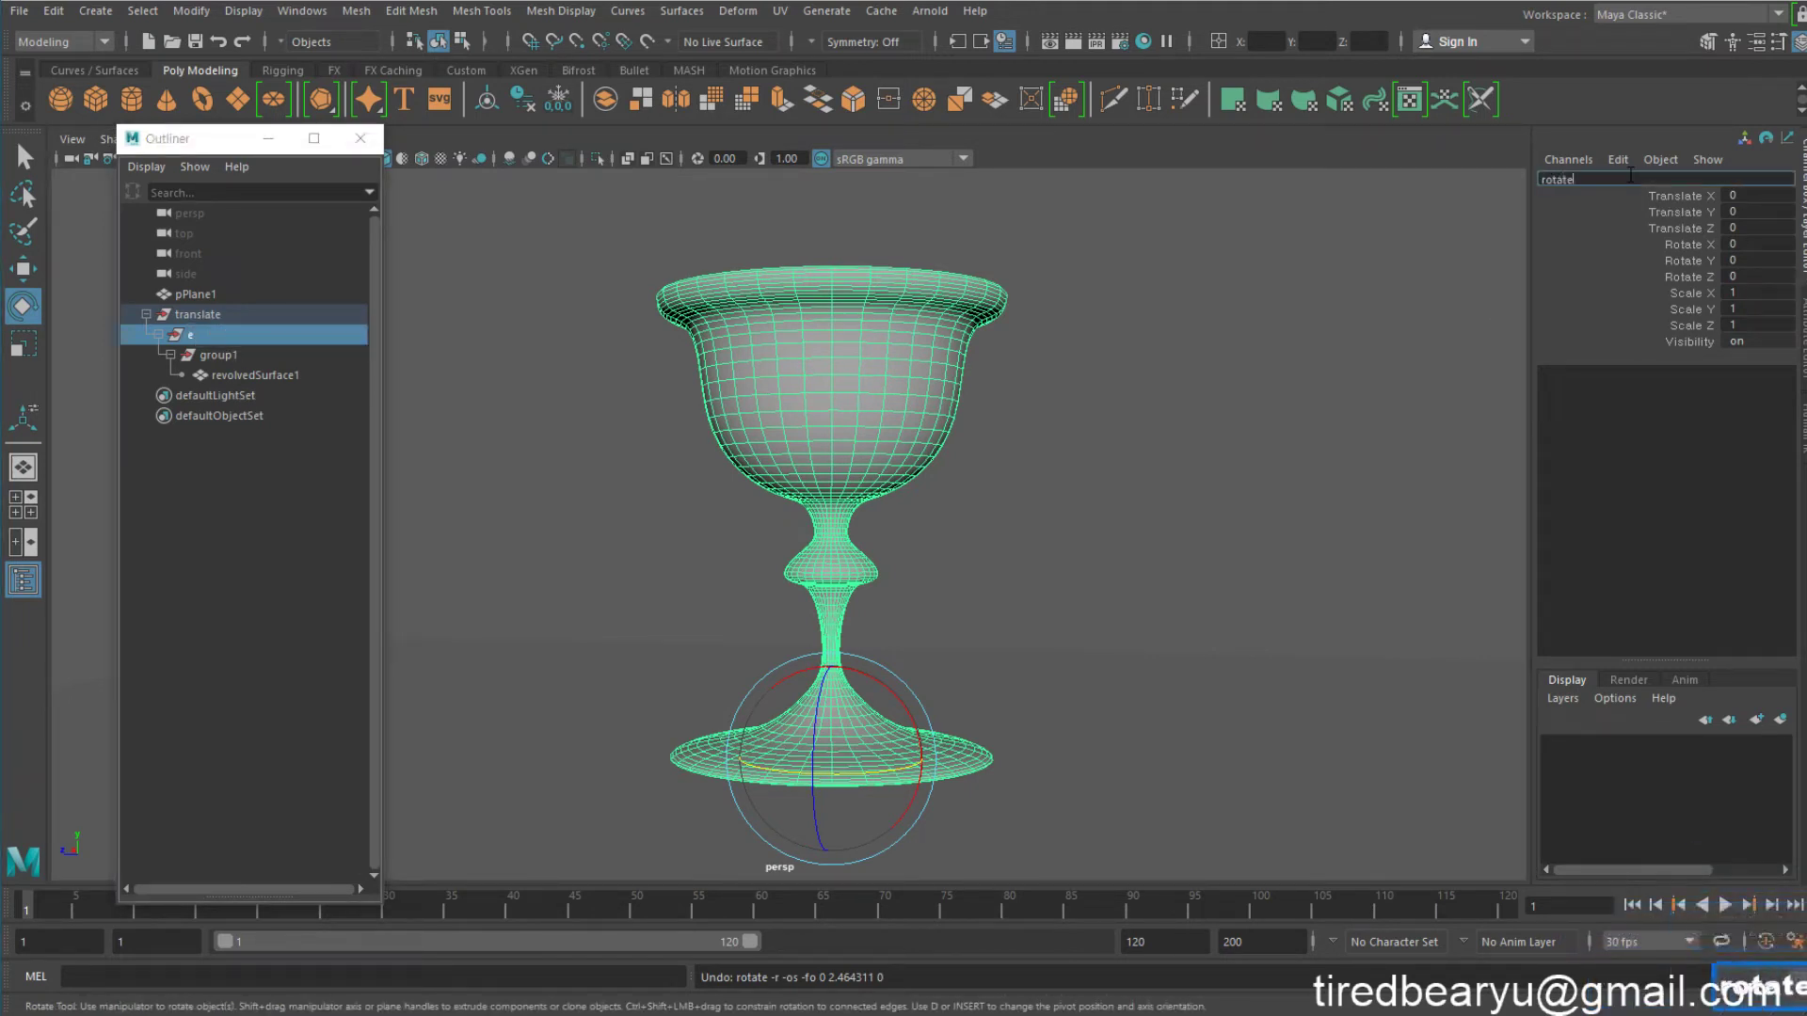
pyautogui.write('YU')
pyautogui.press('BackSpace')
pyautogui.press('Return')
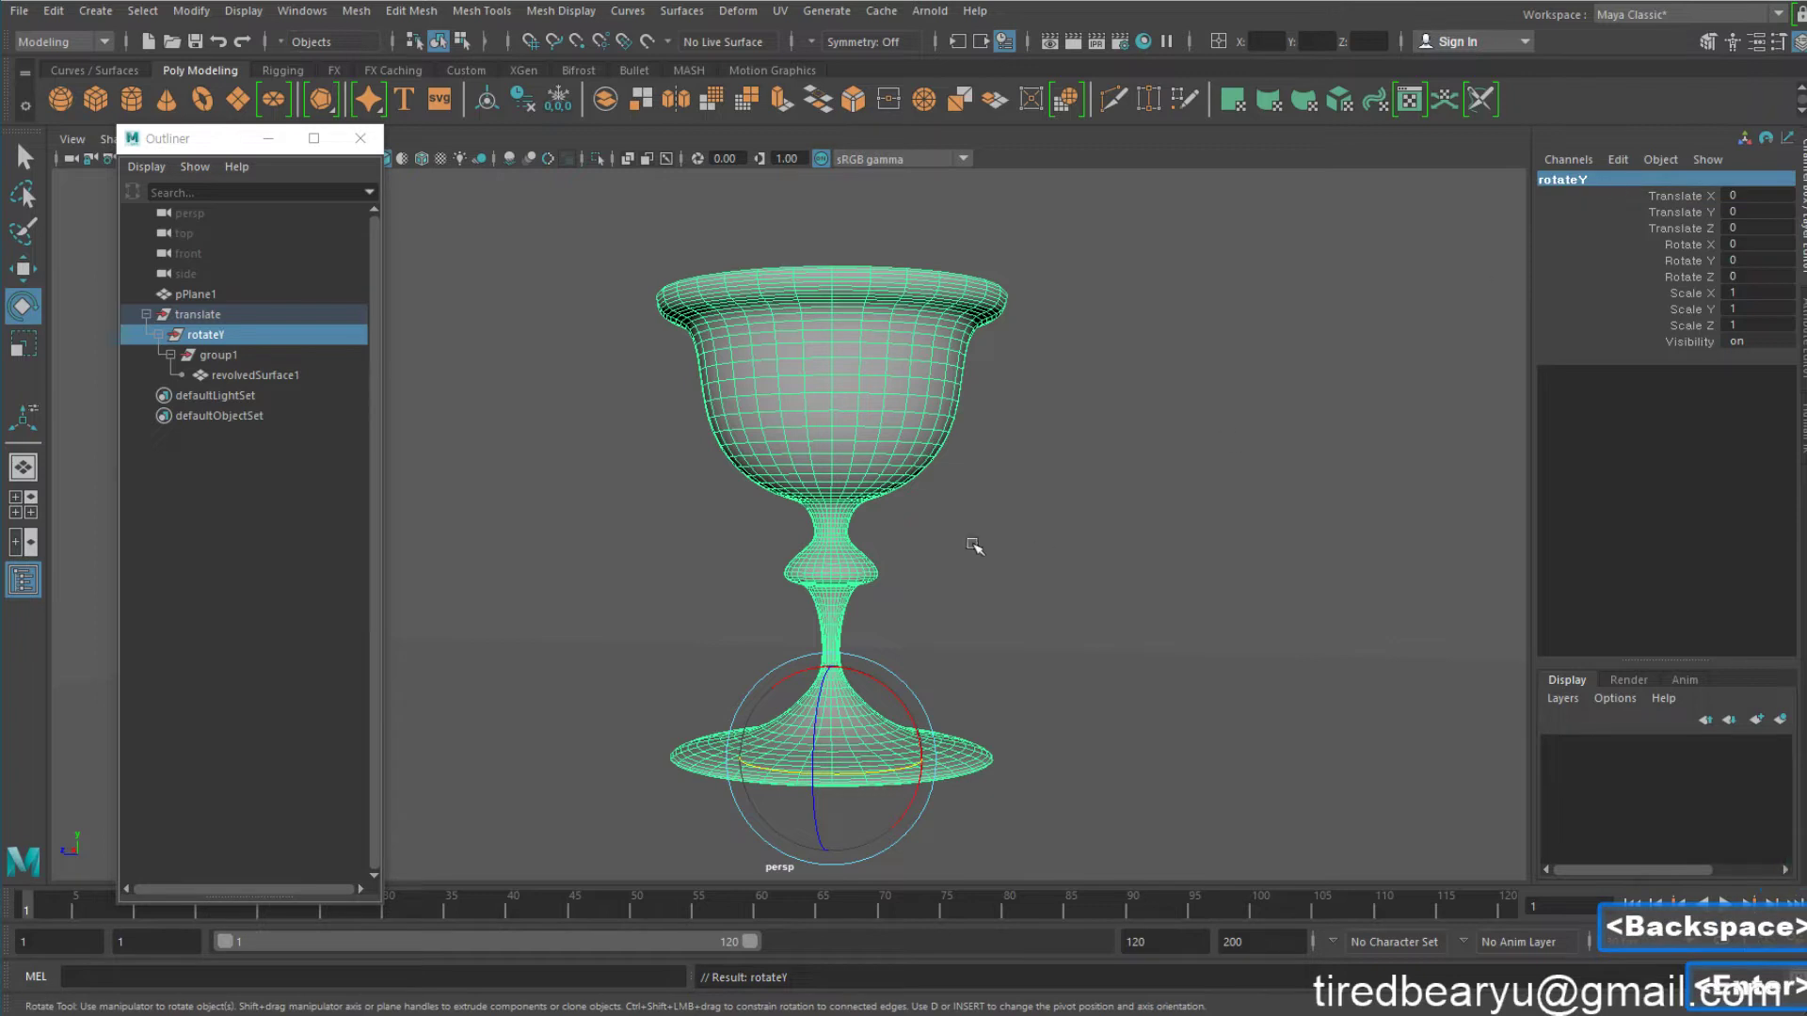
# Rename the innermost group, group1, to rotateX
pyautogui.click(239, 355)
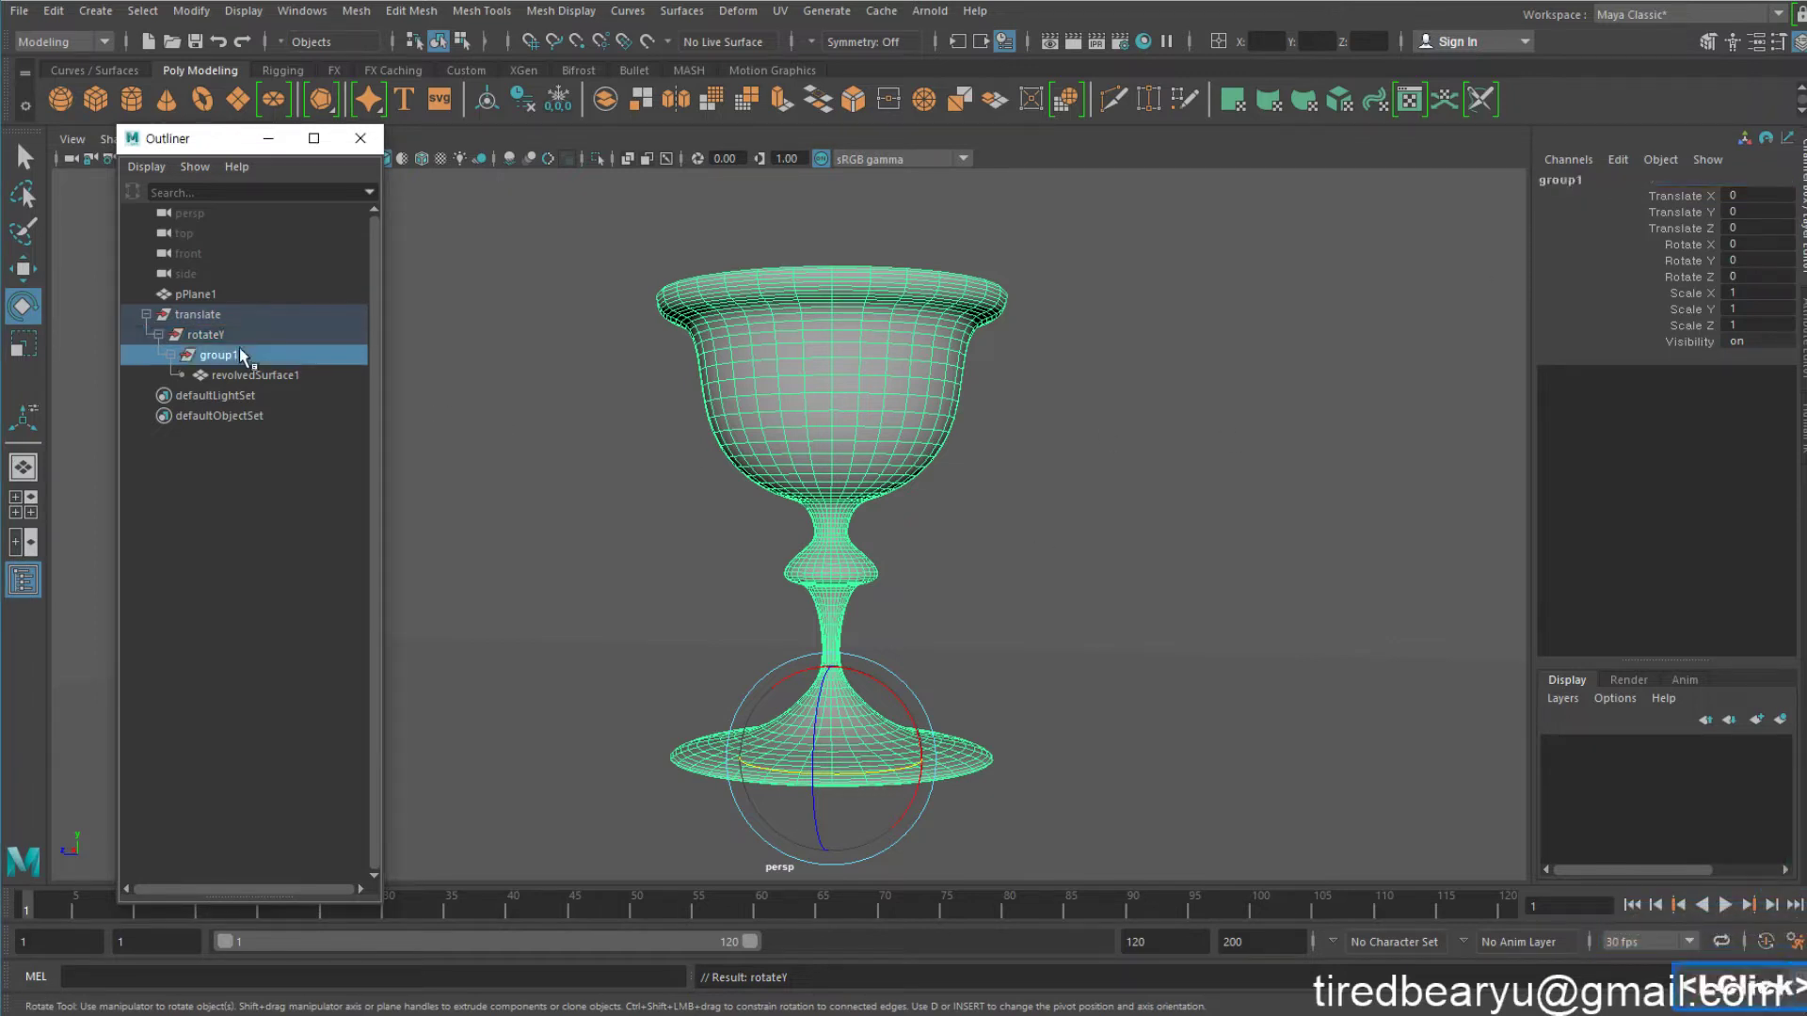
pyautogui.click(1612, 179)
pyautogui.write('ro')
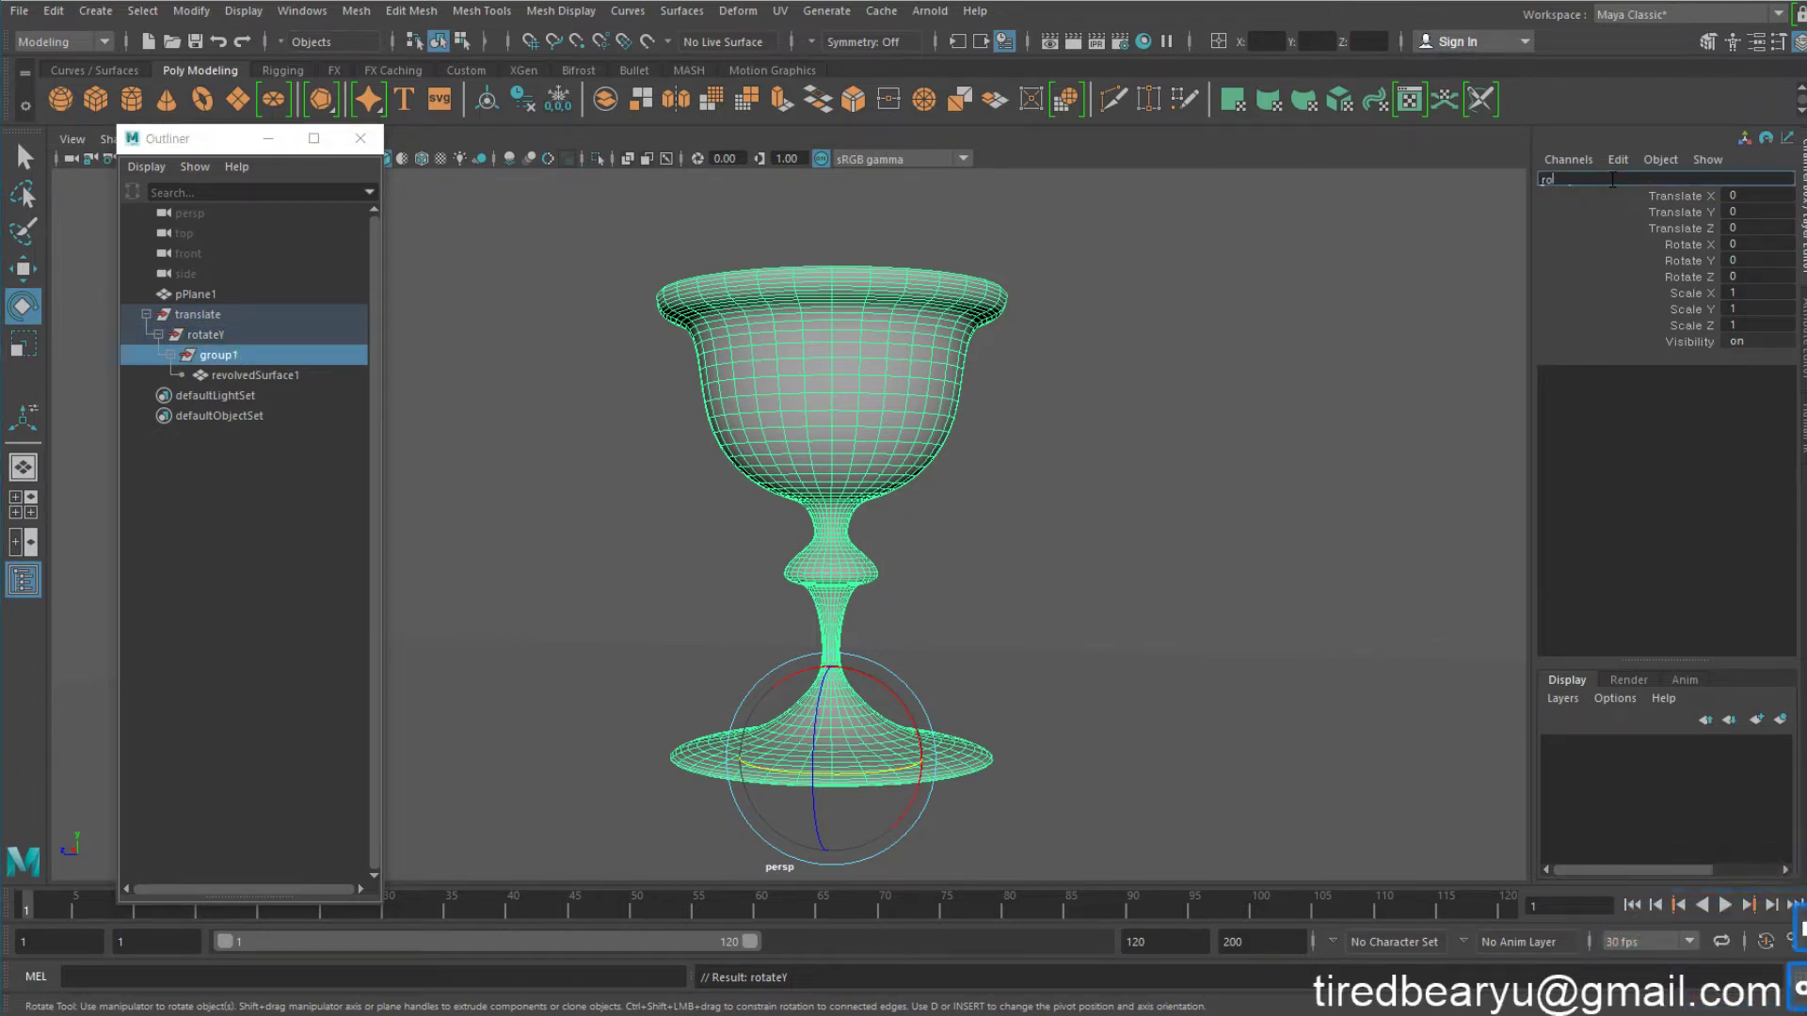
pyautogui.write('tateXC')
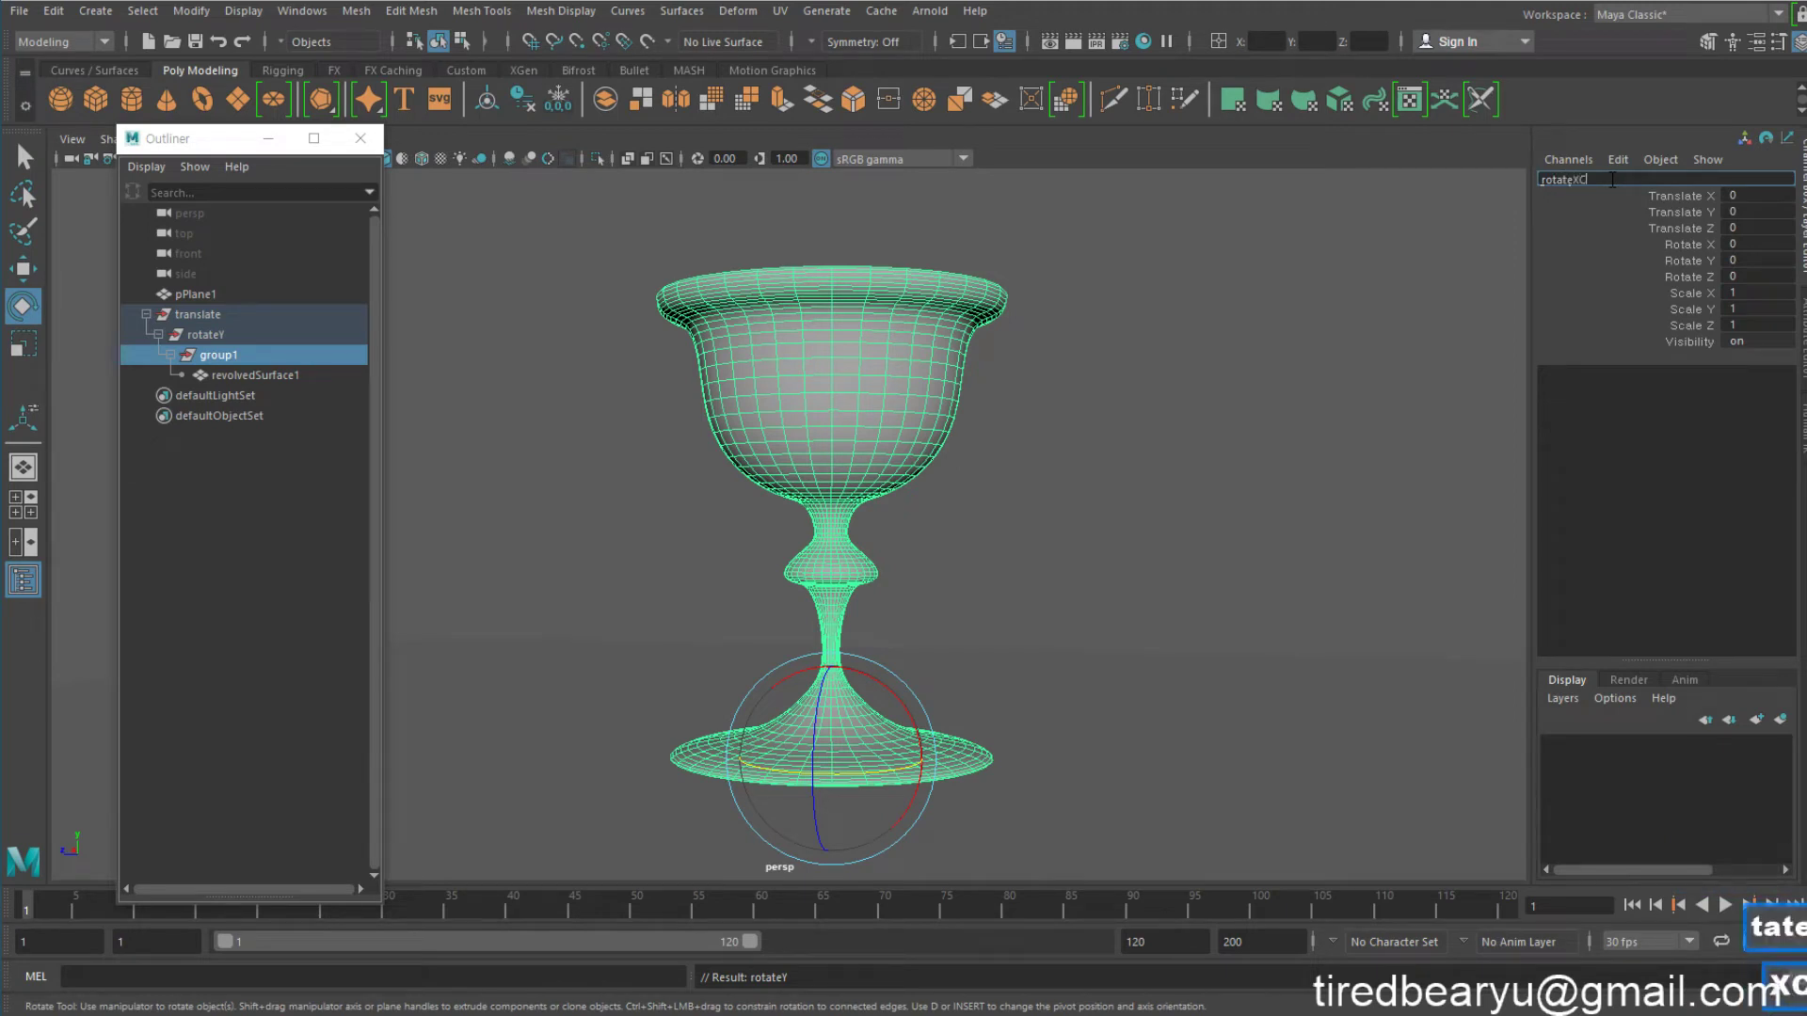
pyautogui.press('BackSpace')
pyautogui.press('Return')
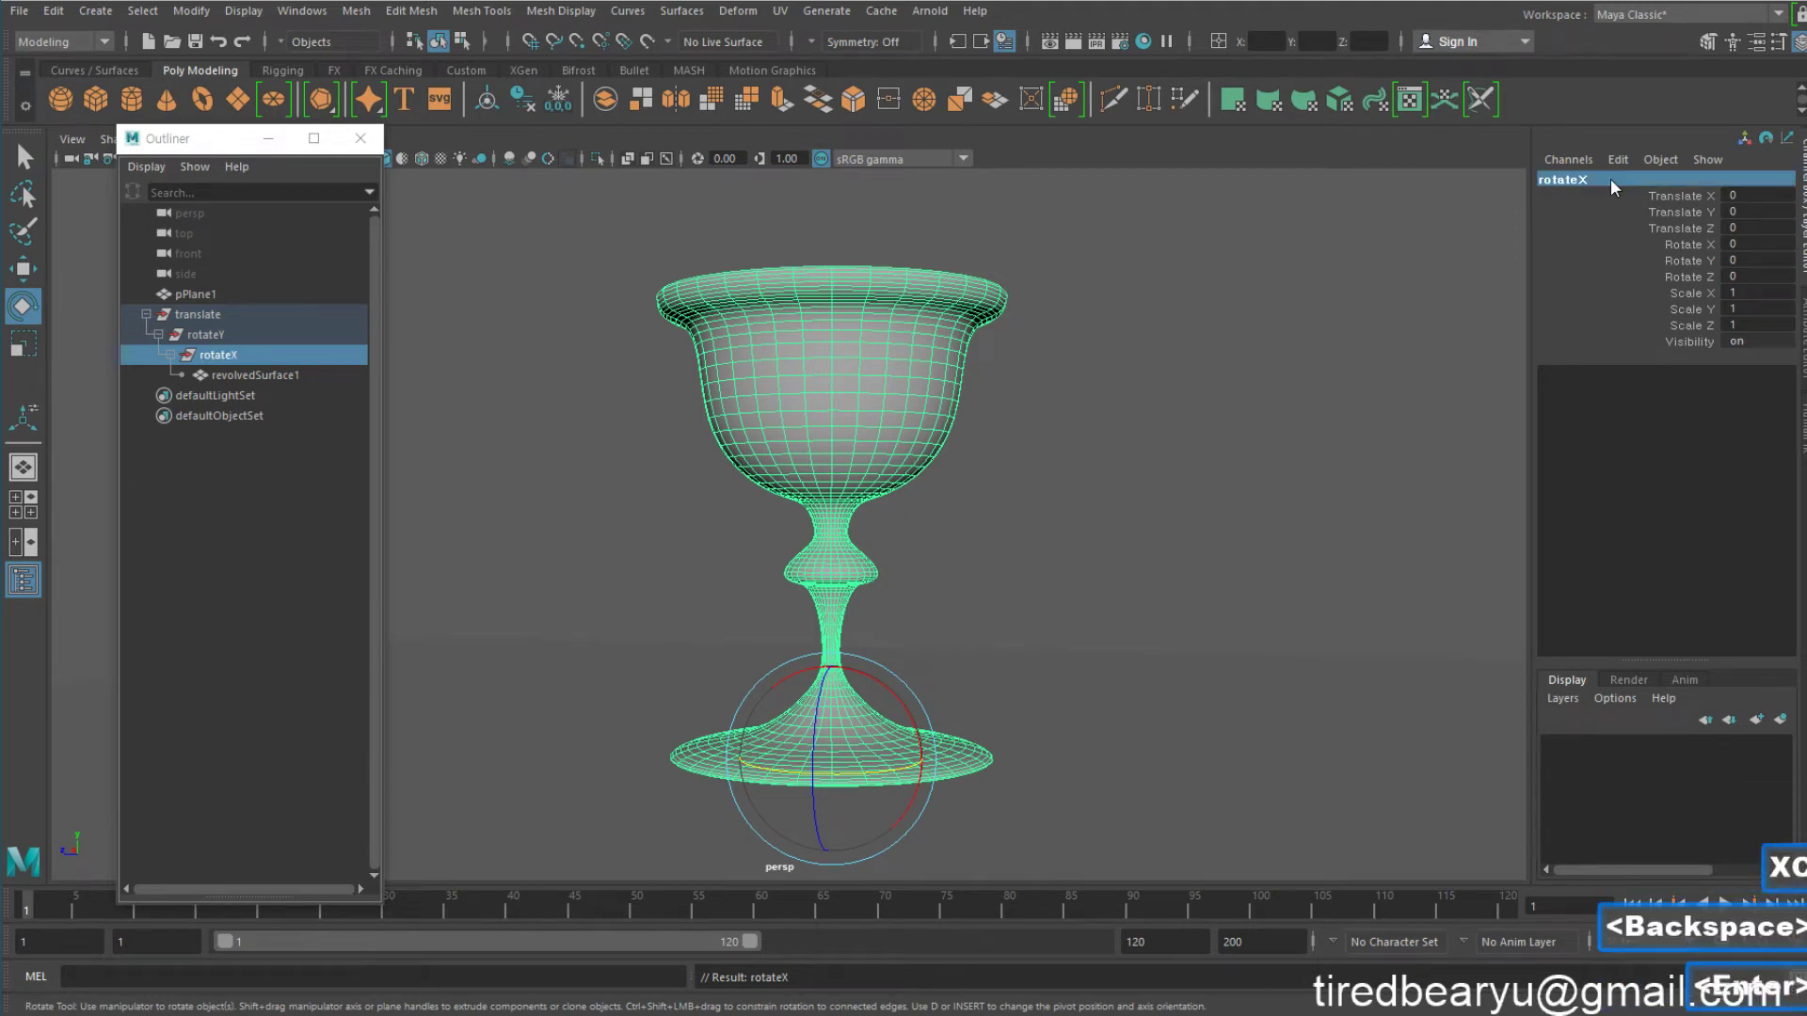
# Examine the nesting order and channel values of translate, rotateY, rotateX and revolvedSurface1 by selecting each node in turn
pyautogui.click(256, 375)
pyautogui.click(262, 354)
pyautogui.click(266, 335)
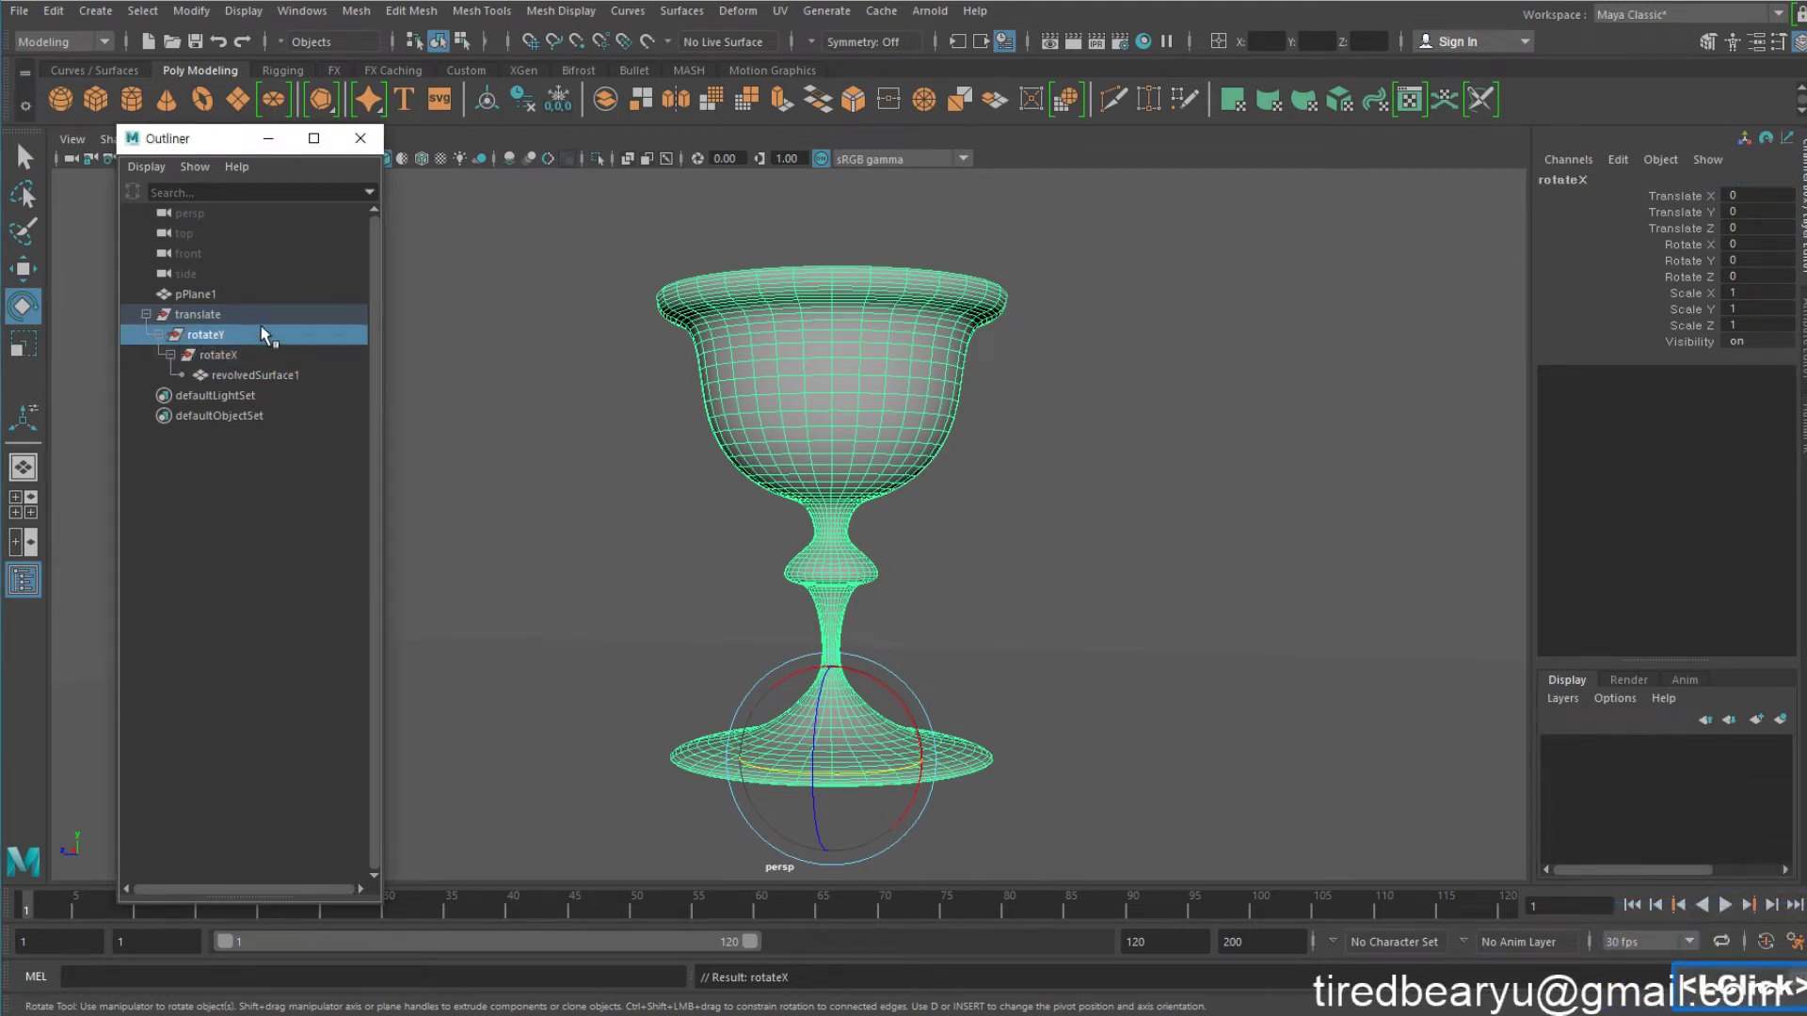
pyautogui.click(263, 316)
pyautogui.click(260, 334)
pyautogui.click(261, 356)
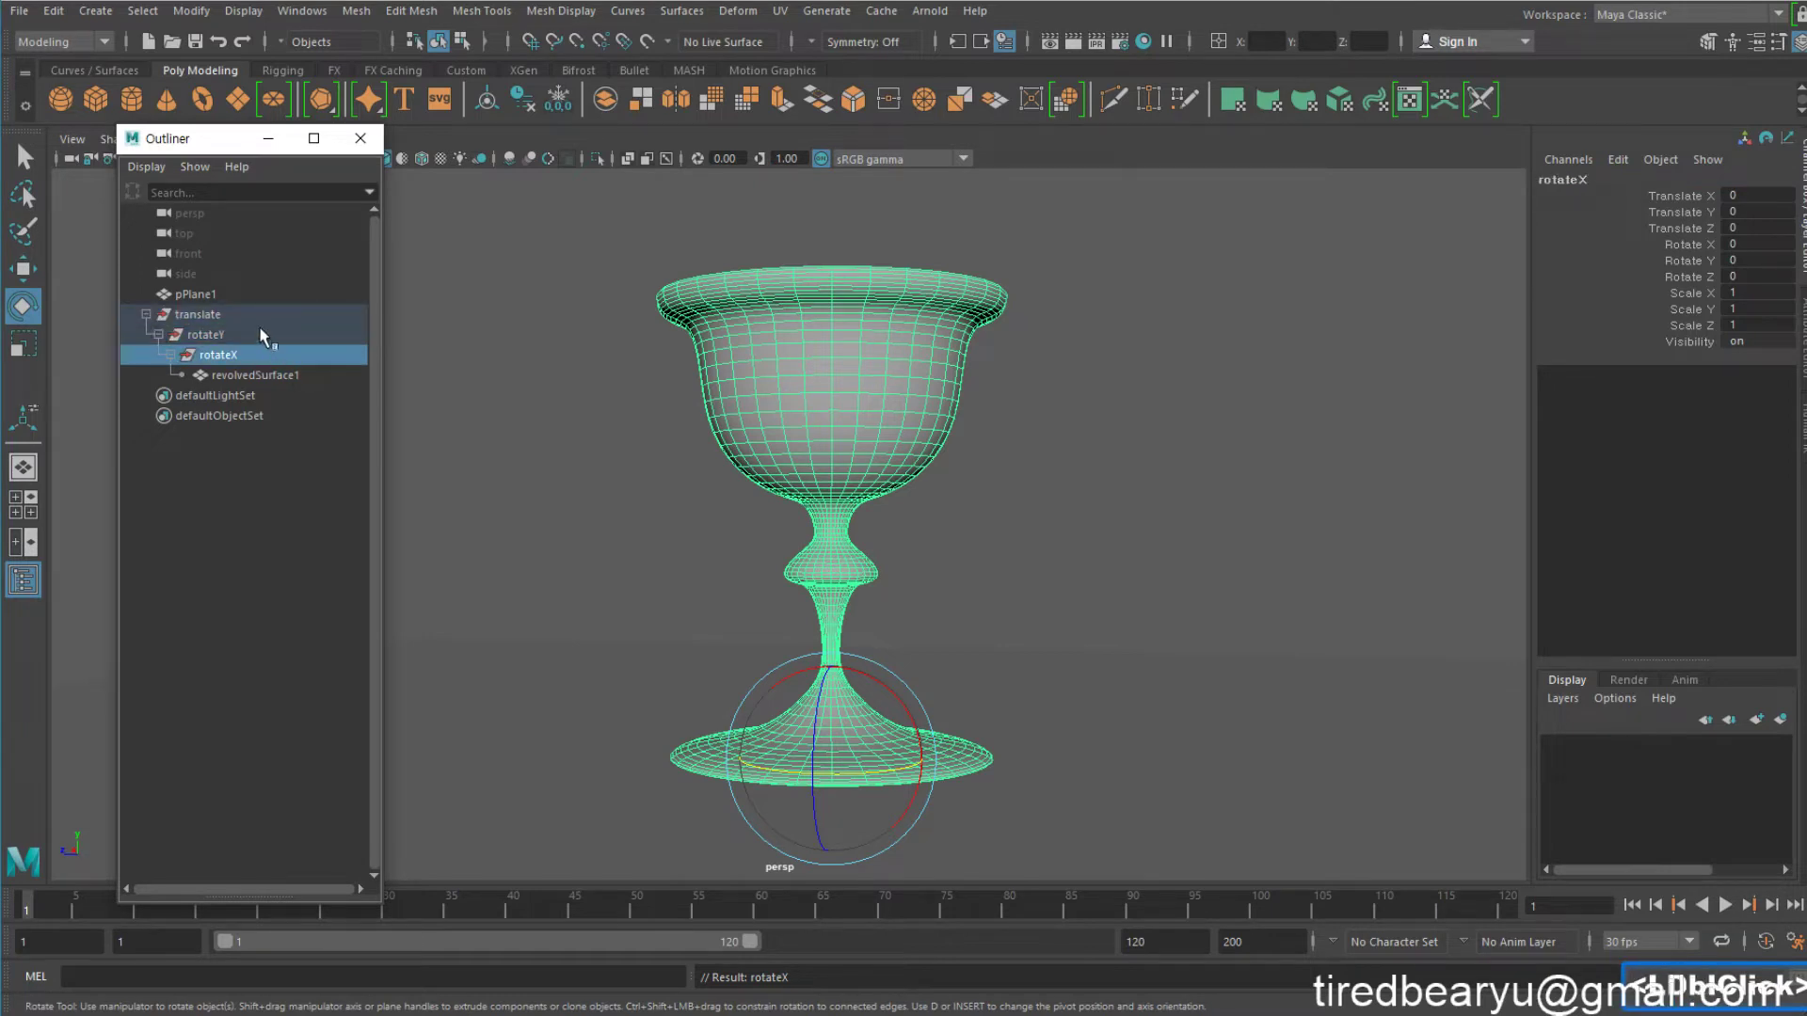
pyautogui.click(260, 317)
pyautogui.click(259, 335)
pyautogui.click(260, 354)
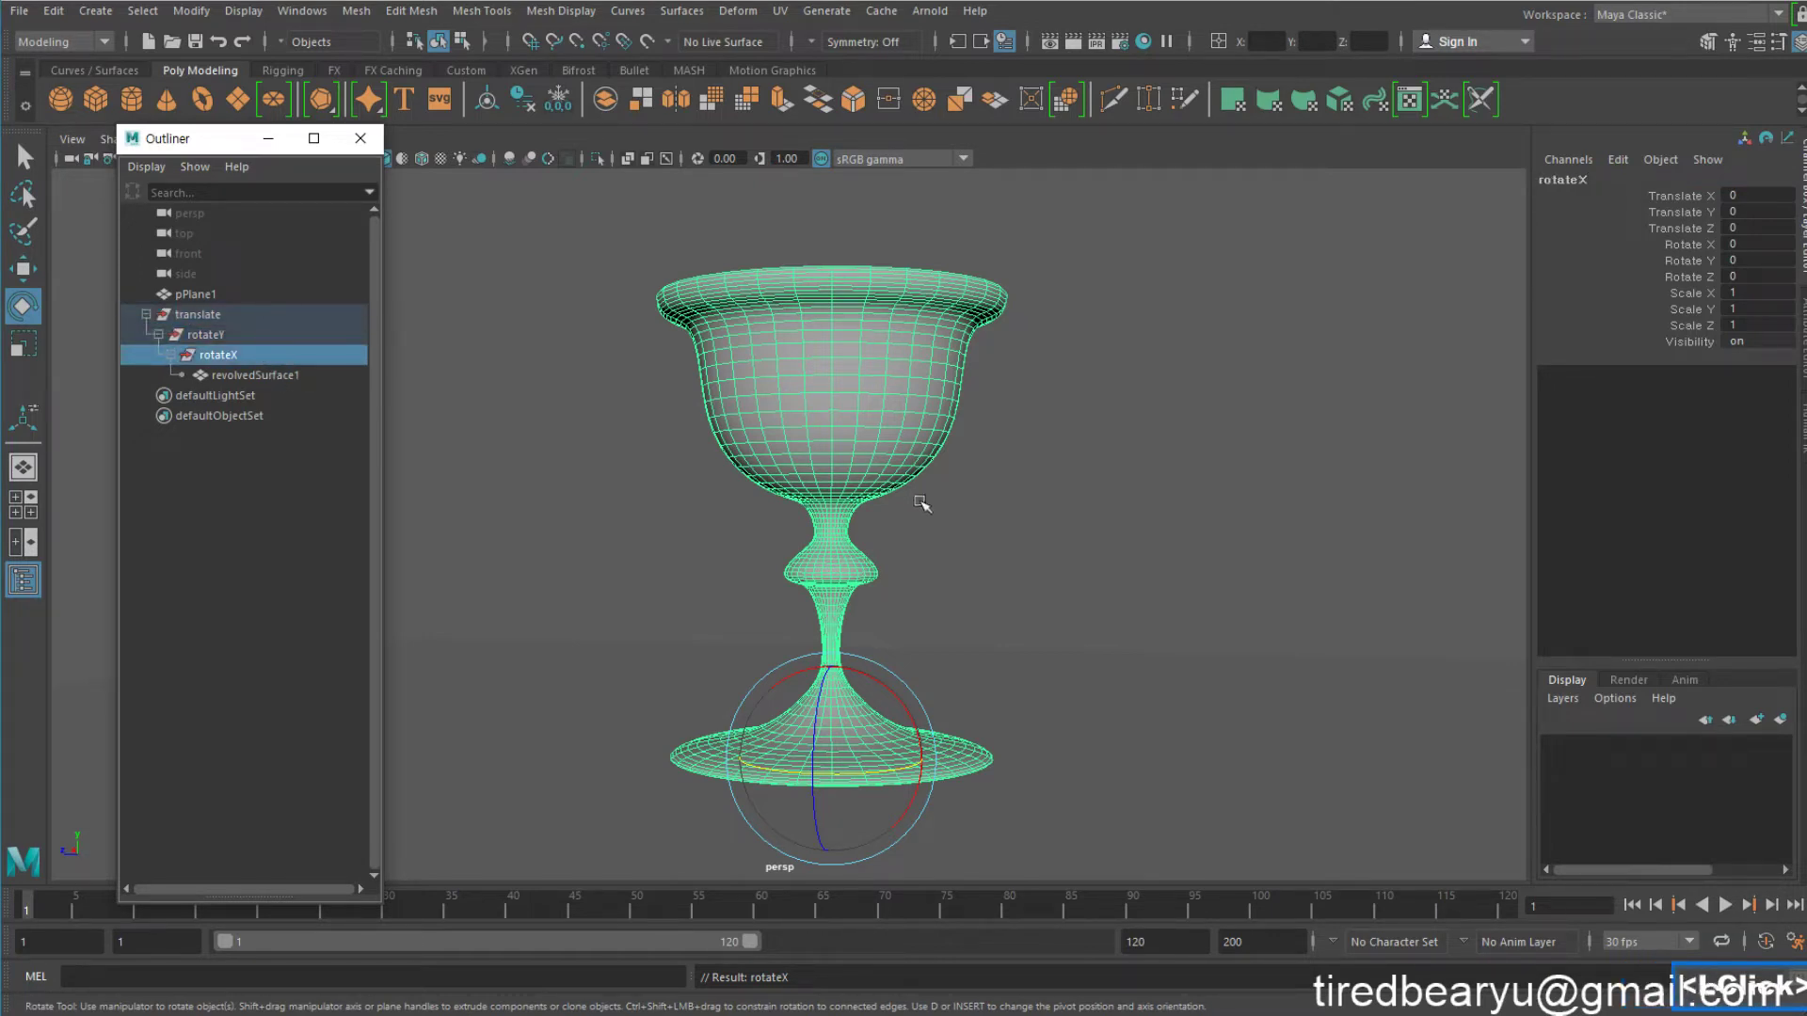
pyautogui.moveTo(922, 503); pyautogui.dragTo(647, 371)
pyautogui.keyDown('alt'); pyautogui.moveTo(1121, 471); pyautogui.dragTo(1754, 254); pyautogui.keyUp('alt')
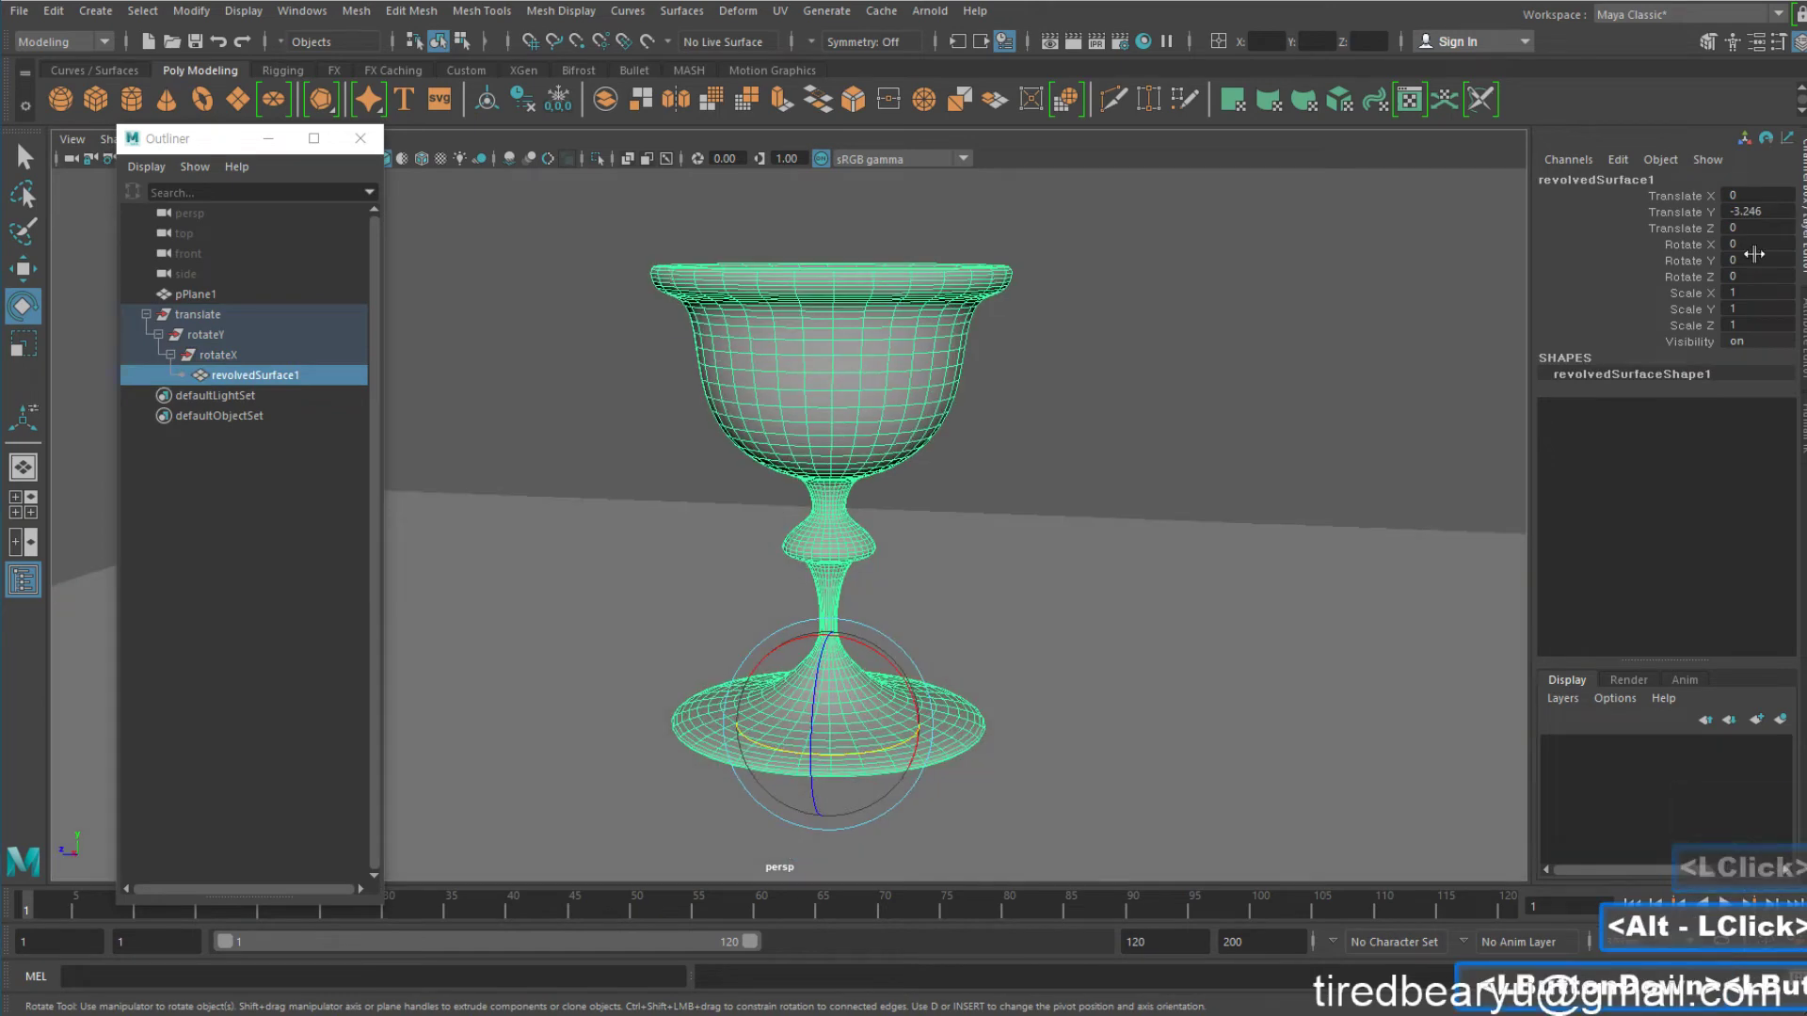
pyautogui.keyDown('alt'); pyautogui.moveTo(1224, 484); pyautogui.dragTo(1261, 449); pyautogui.keyUp('alt')
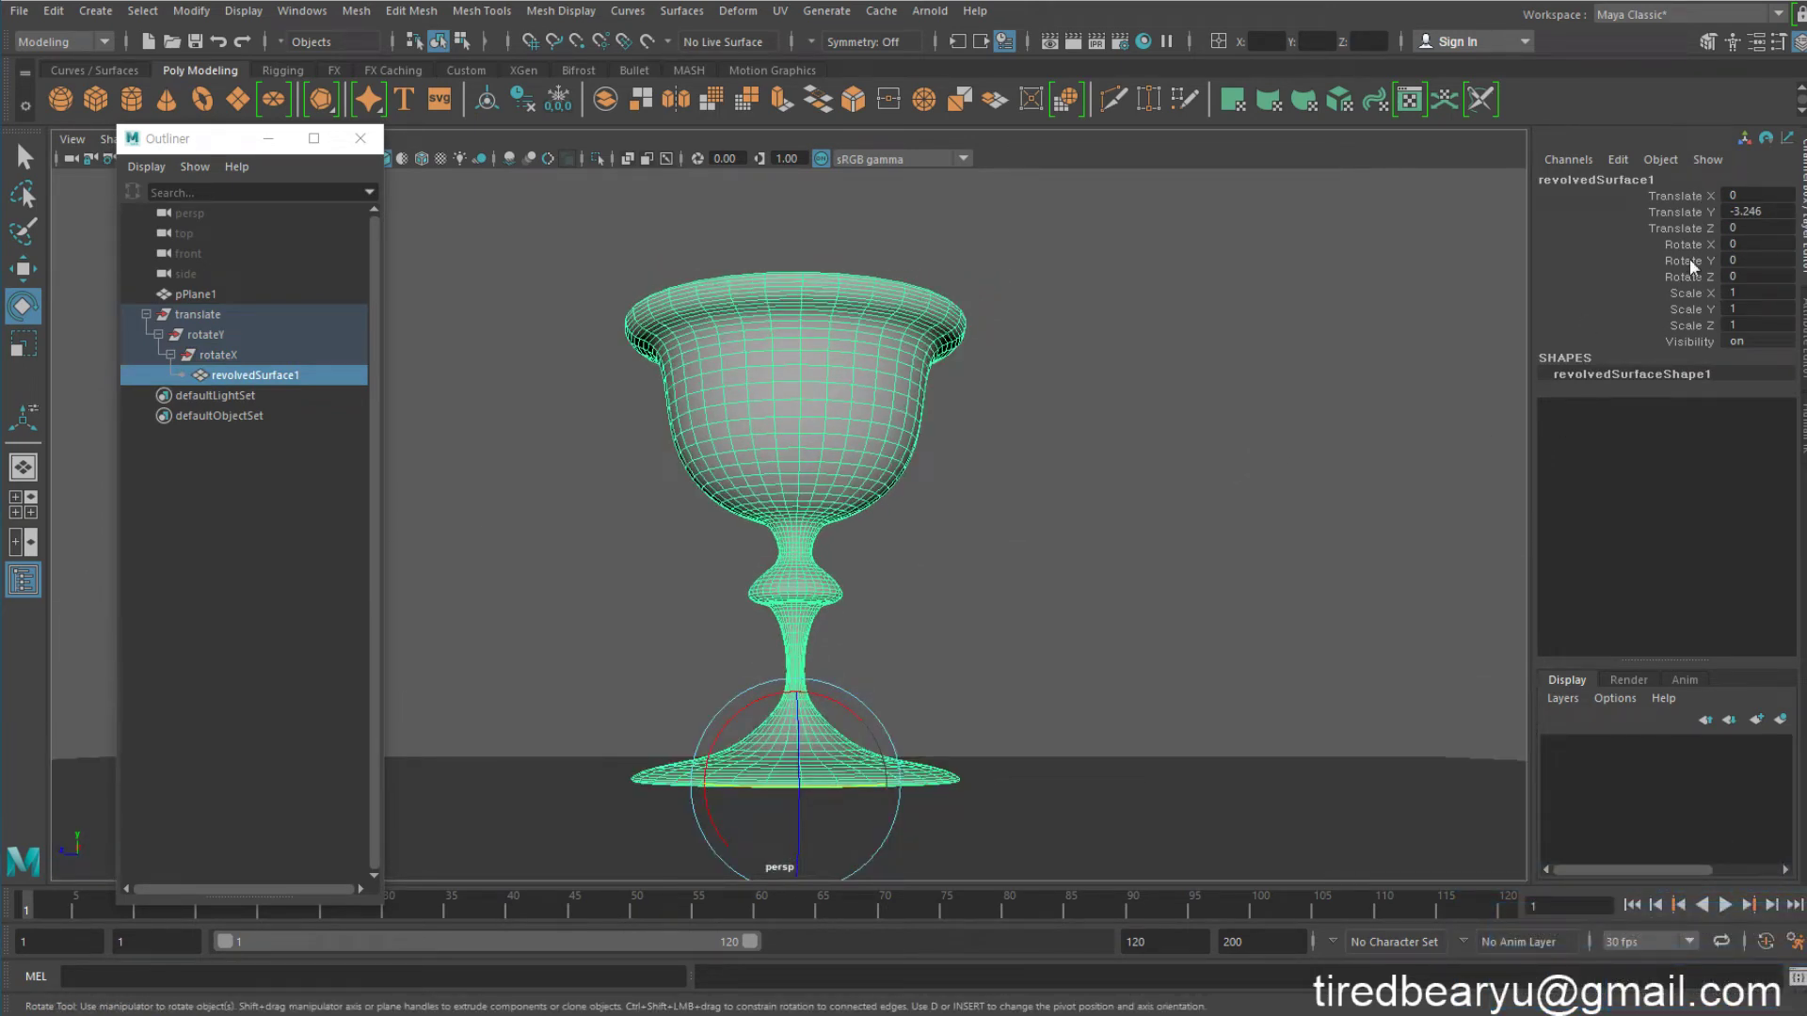
pyautogui.doubleClick(269, 316)
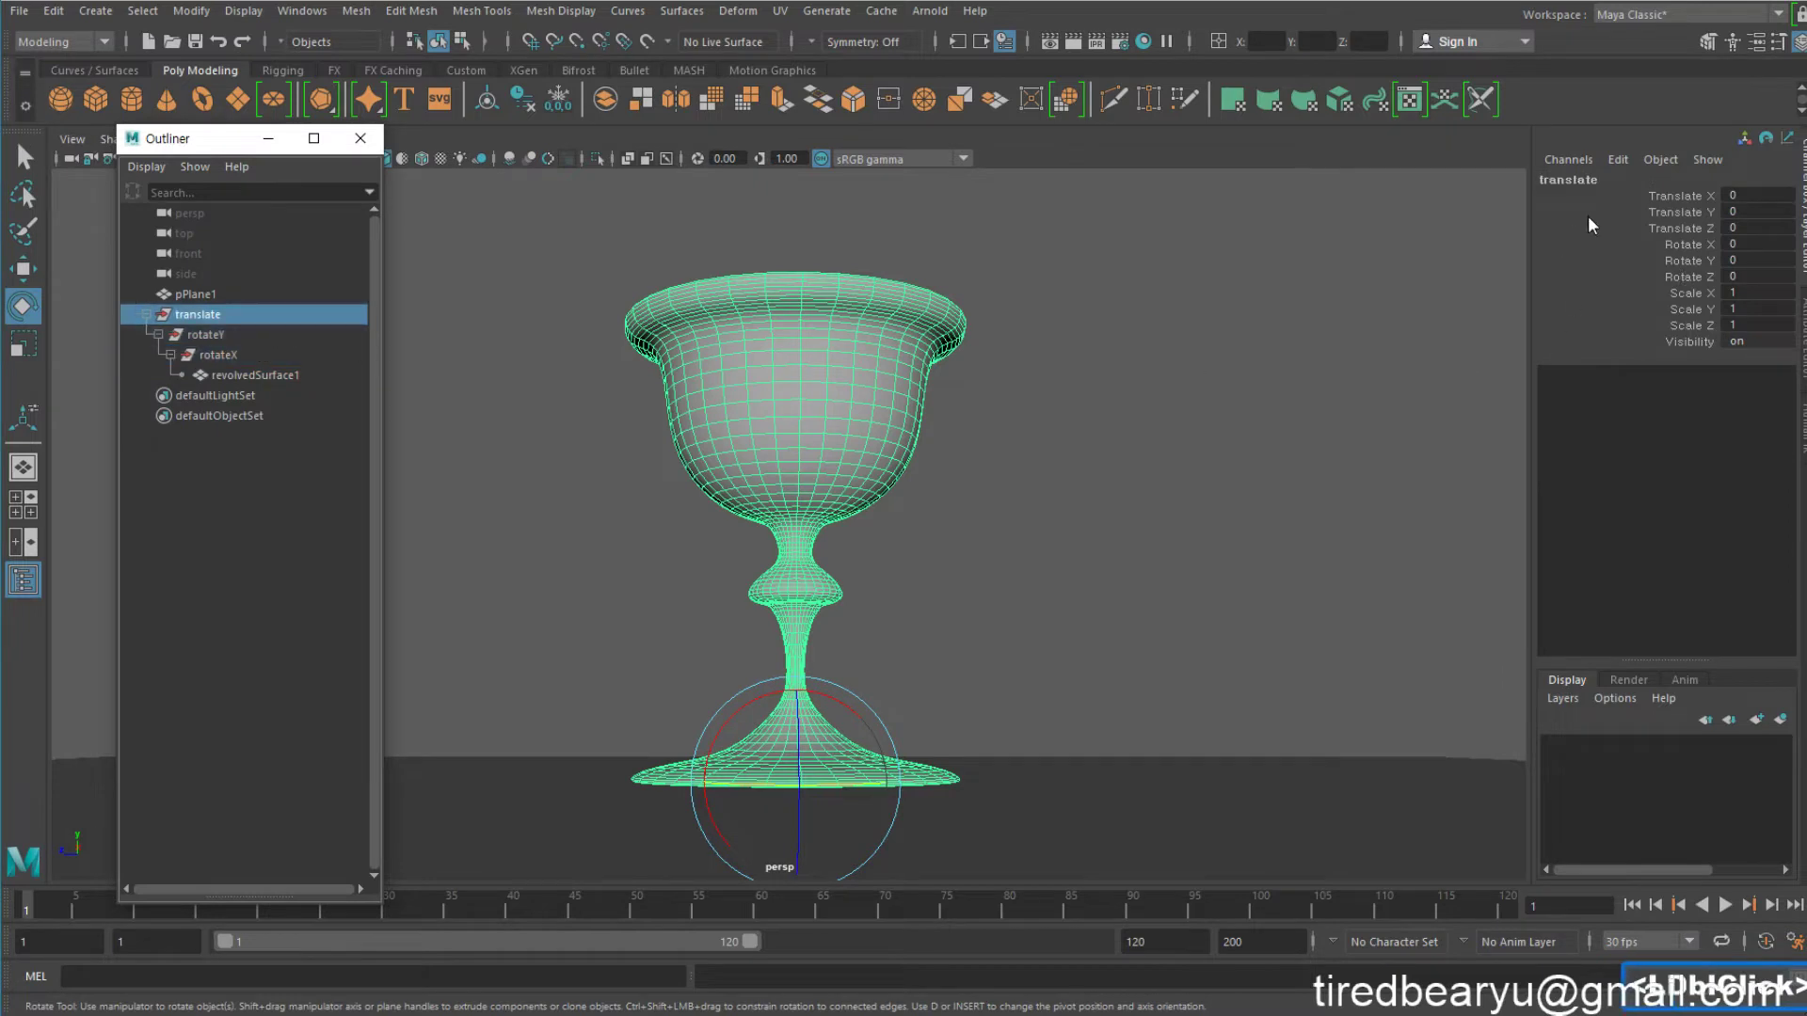
# Try moving revolvedSurface1 directly, without its parent groups, and undo each move
pyautogui.click(294, 377)
pyautogui.press('w')
pyautogui.moveTo(1412, 593); pyautogui.dragTo(1421, 539, button='middle')
pyautogui.press('z')
pyautogui.moveTo(796, 743); pyautogui.dragTo(1012, 710)
pyautogui.press('z')
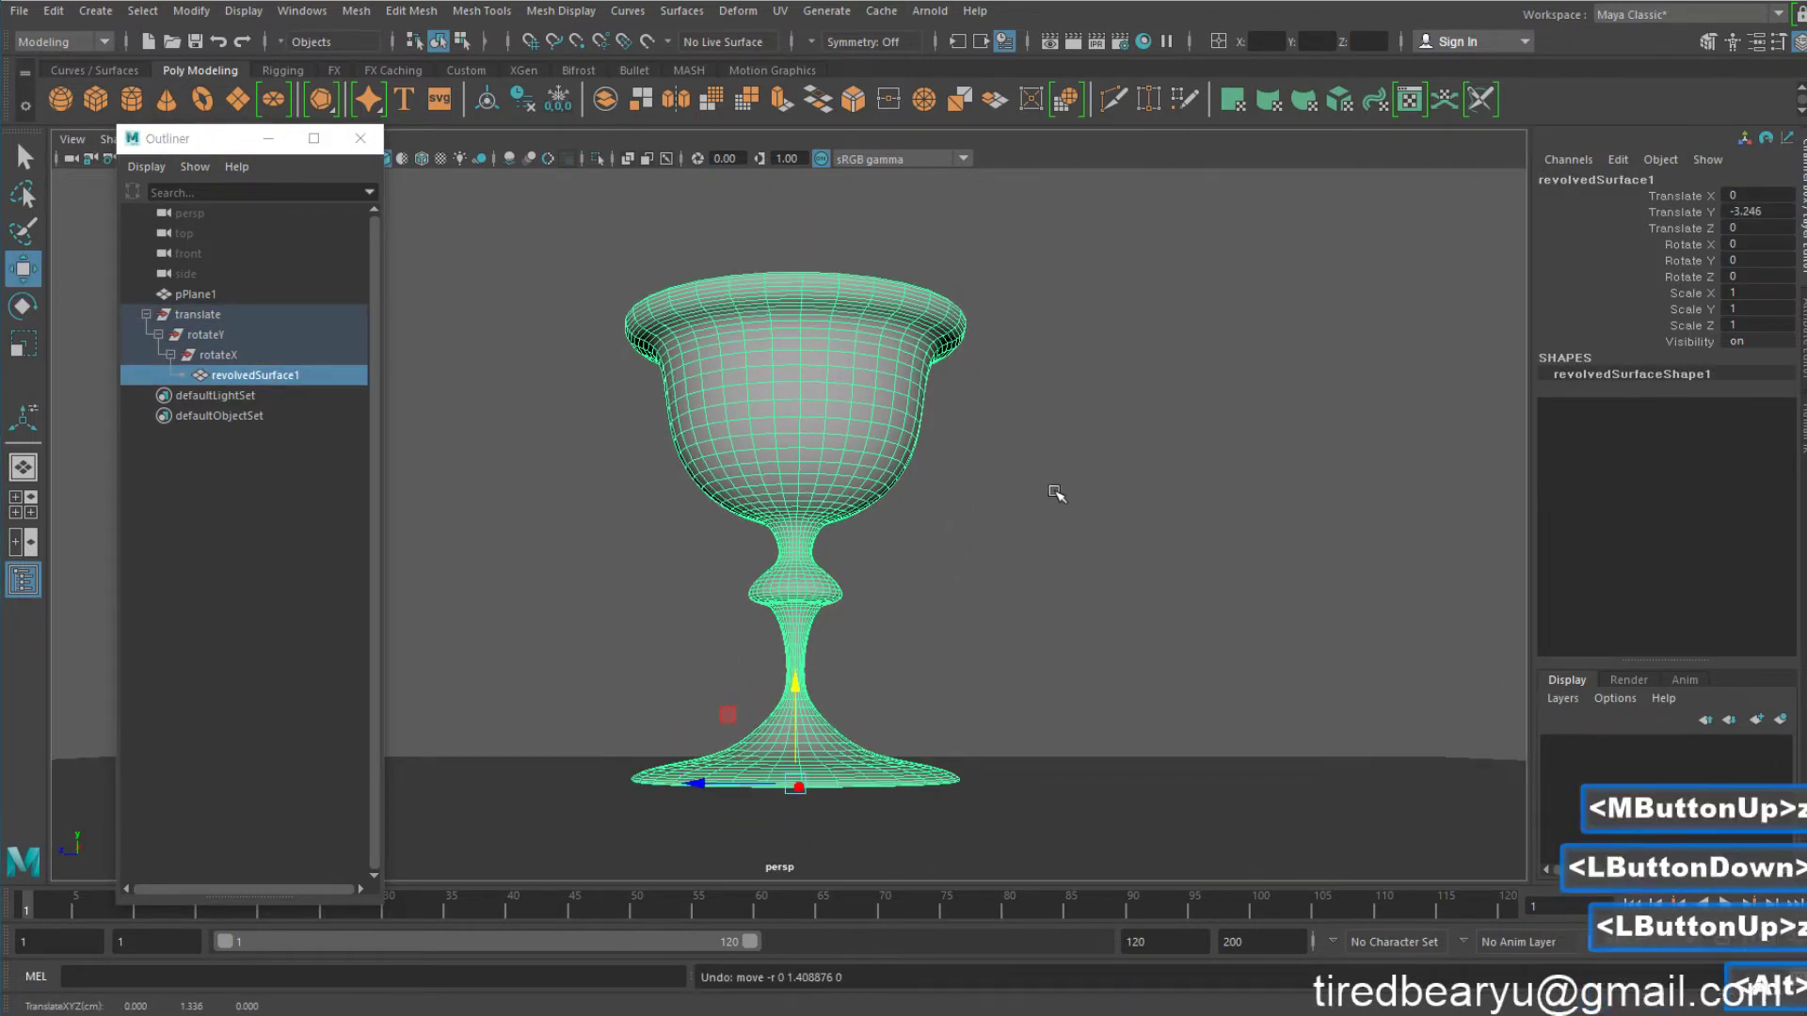
pyautogui.keyDown('alt'); pyautogui.moveTo(1056, 494); pyautogui.dragTo(1073, 492); pyautogui.keyUp('alt')
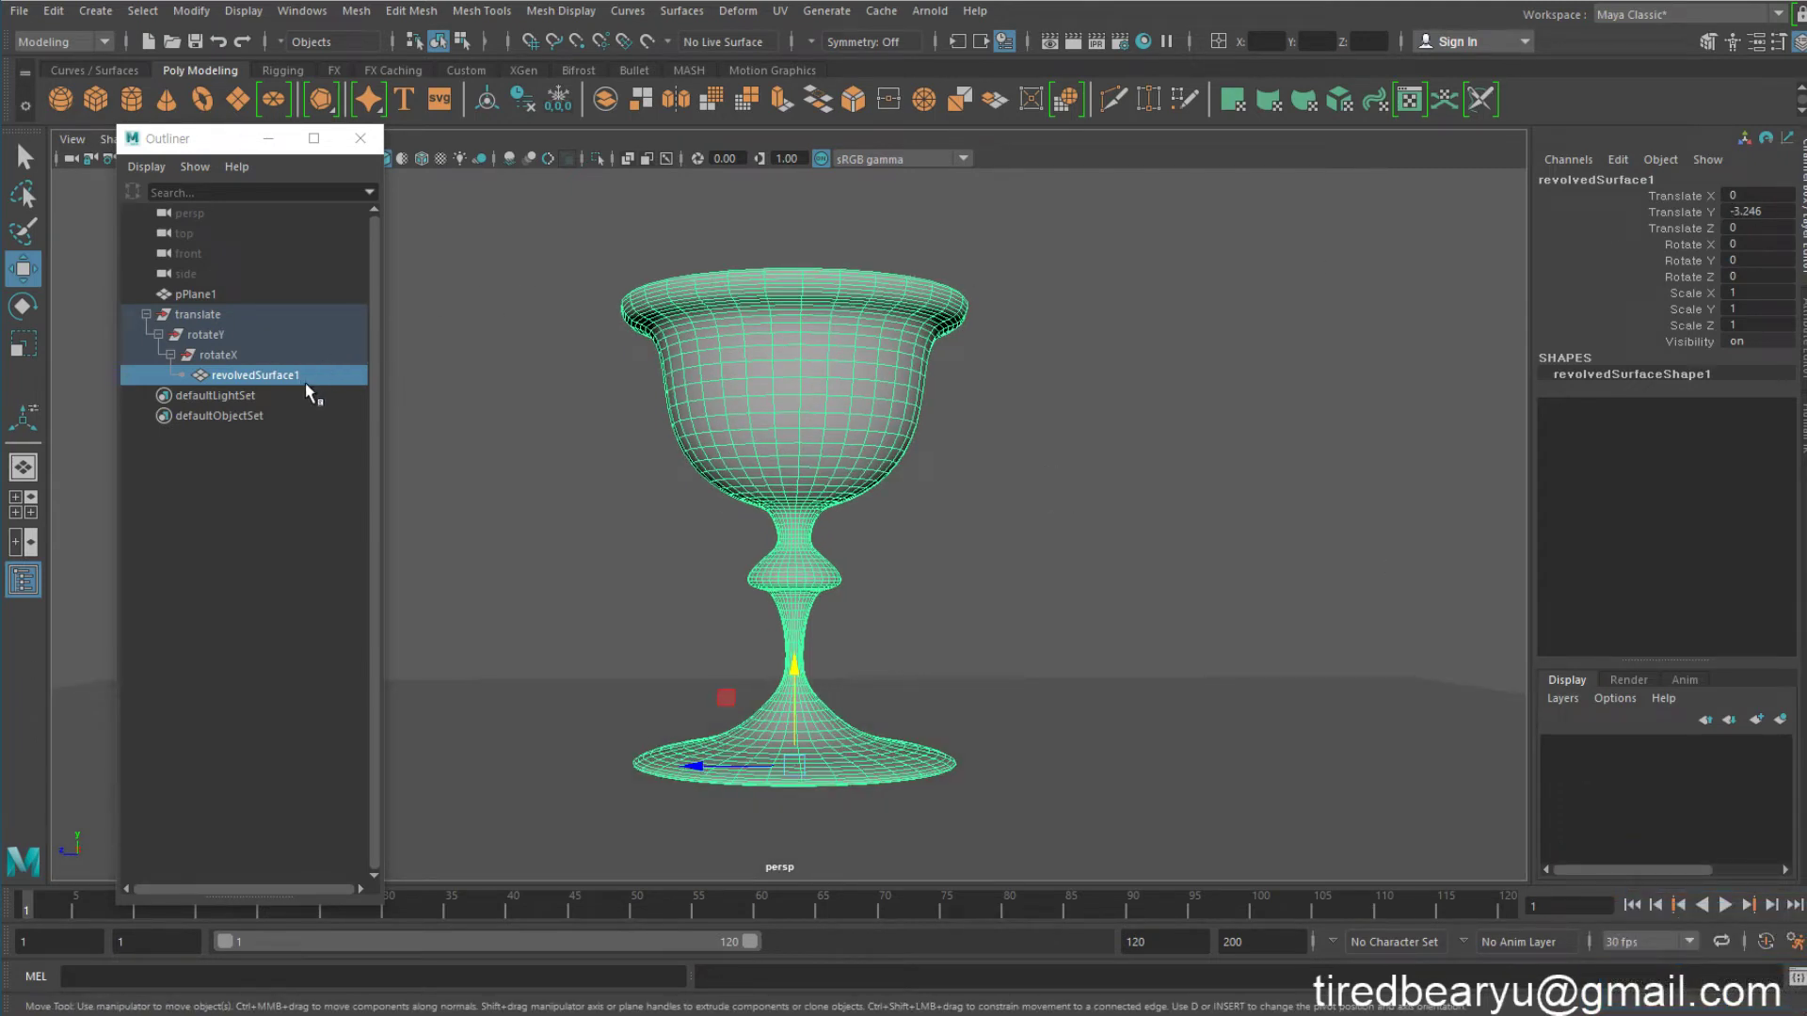
# Lock all of revolvedSurface1's channels from Translate X to Visibility, and test the glass with the Move, Rotate and Scale tools
pyautogui.click(878, 403)
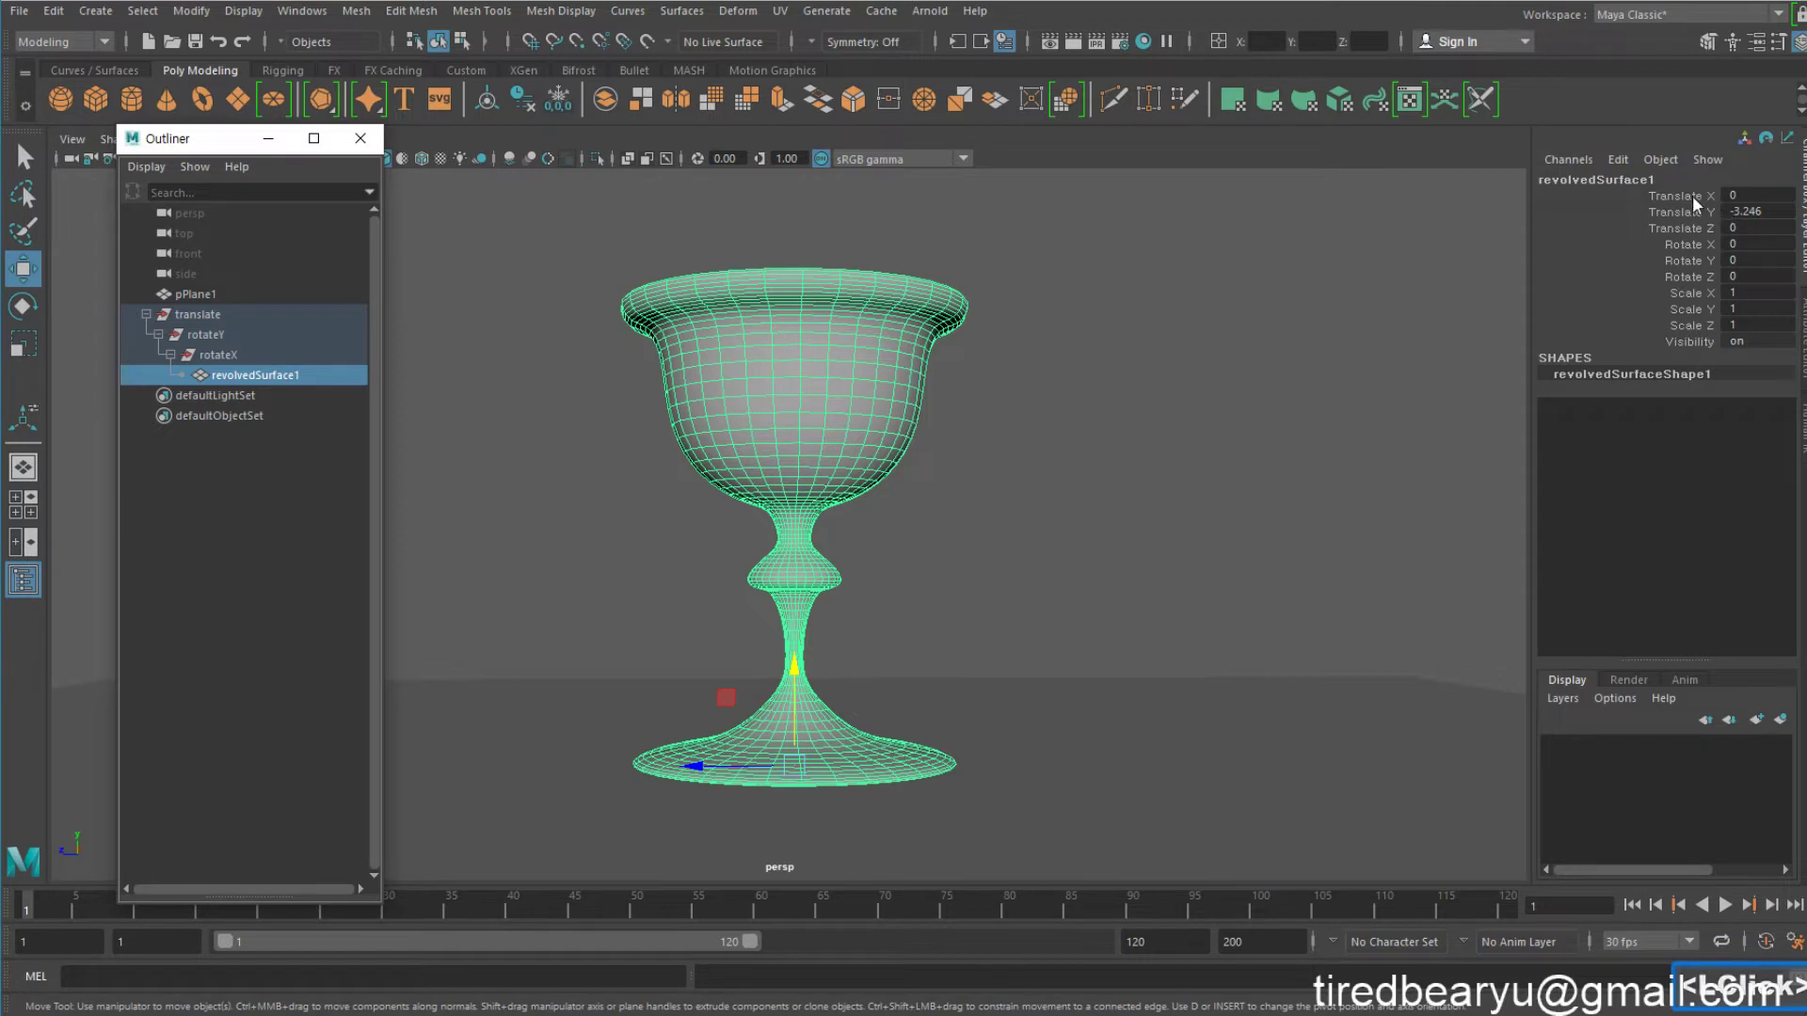
pyautogui.moveTo(1692, 194); pyautogui.dragTo(1694, 342)
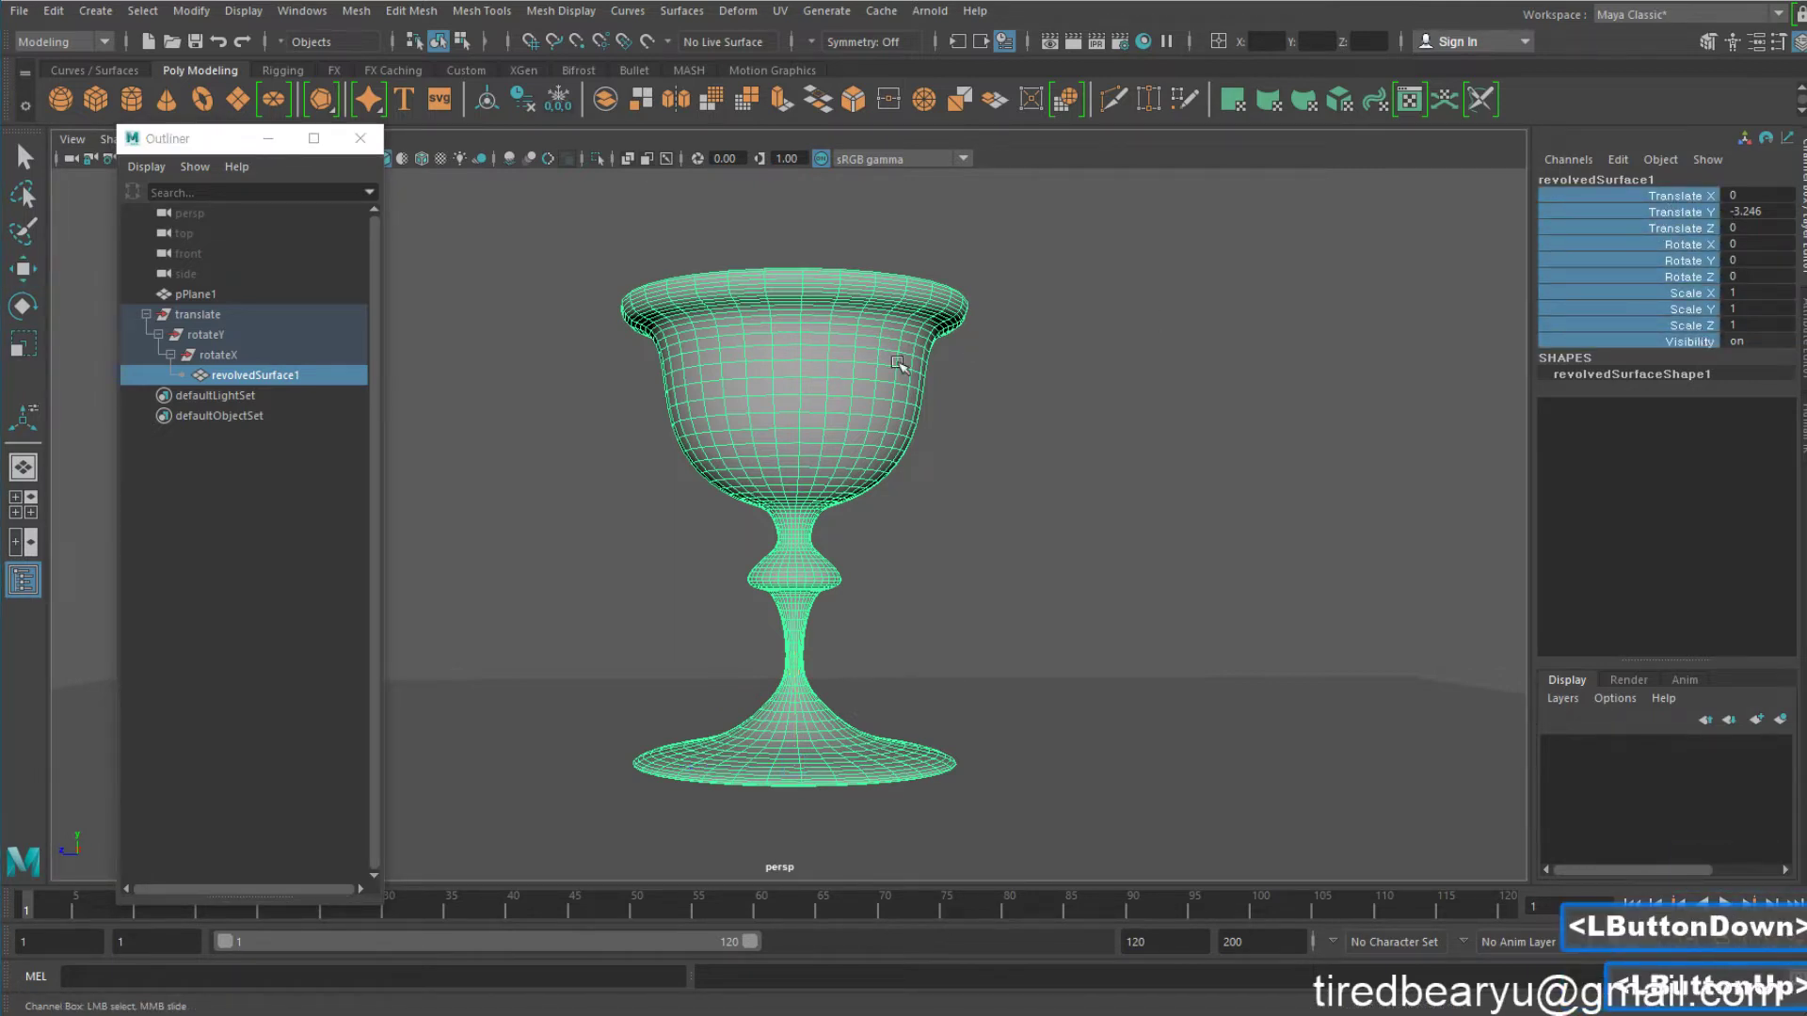
pyautogui.keyDown('alt'); pyautogui.moveTo(899, 363); pyautogui.dragTo(1014, 361, button='middle'); pyautogui.keyUp('alt')
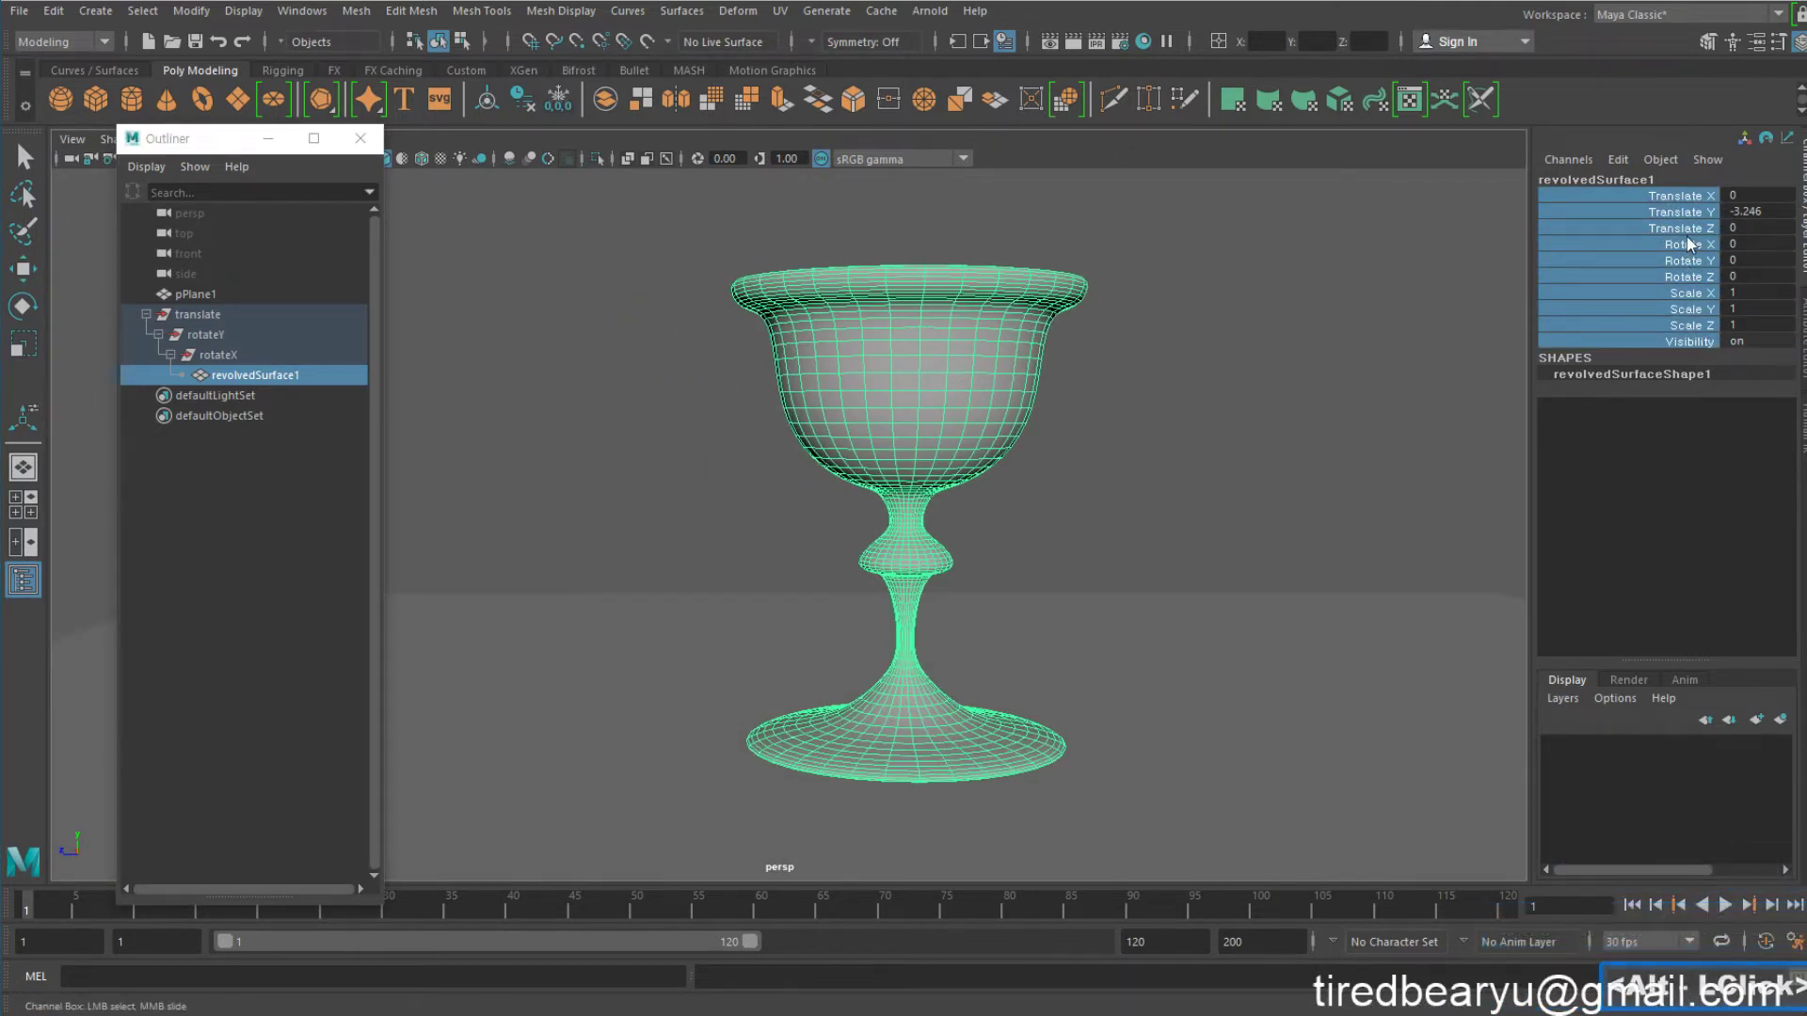
pyautogui.moveTo(1686, 235); pyautogui.dragTo(1768, 668, button='right')
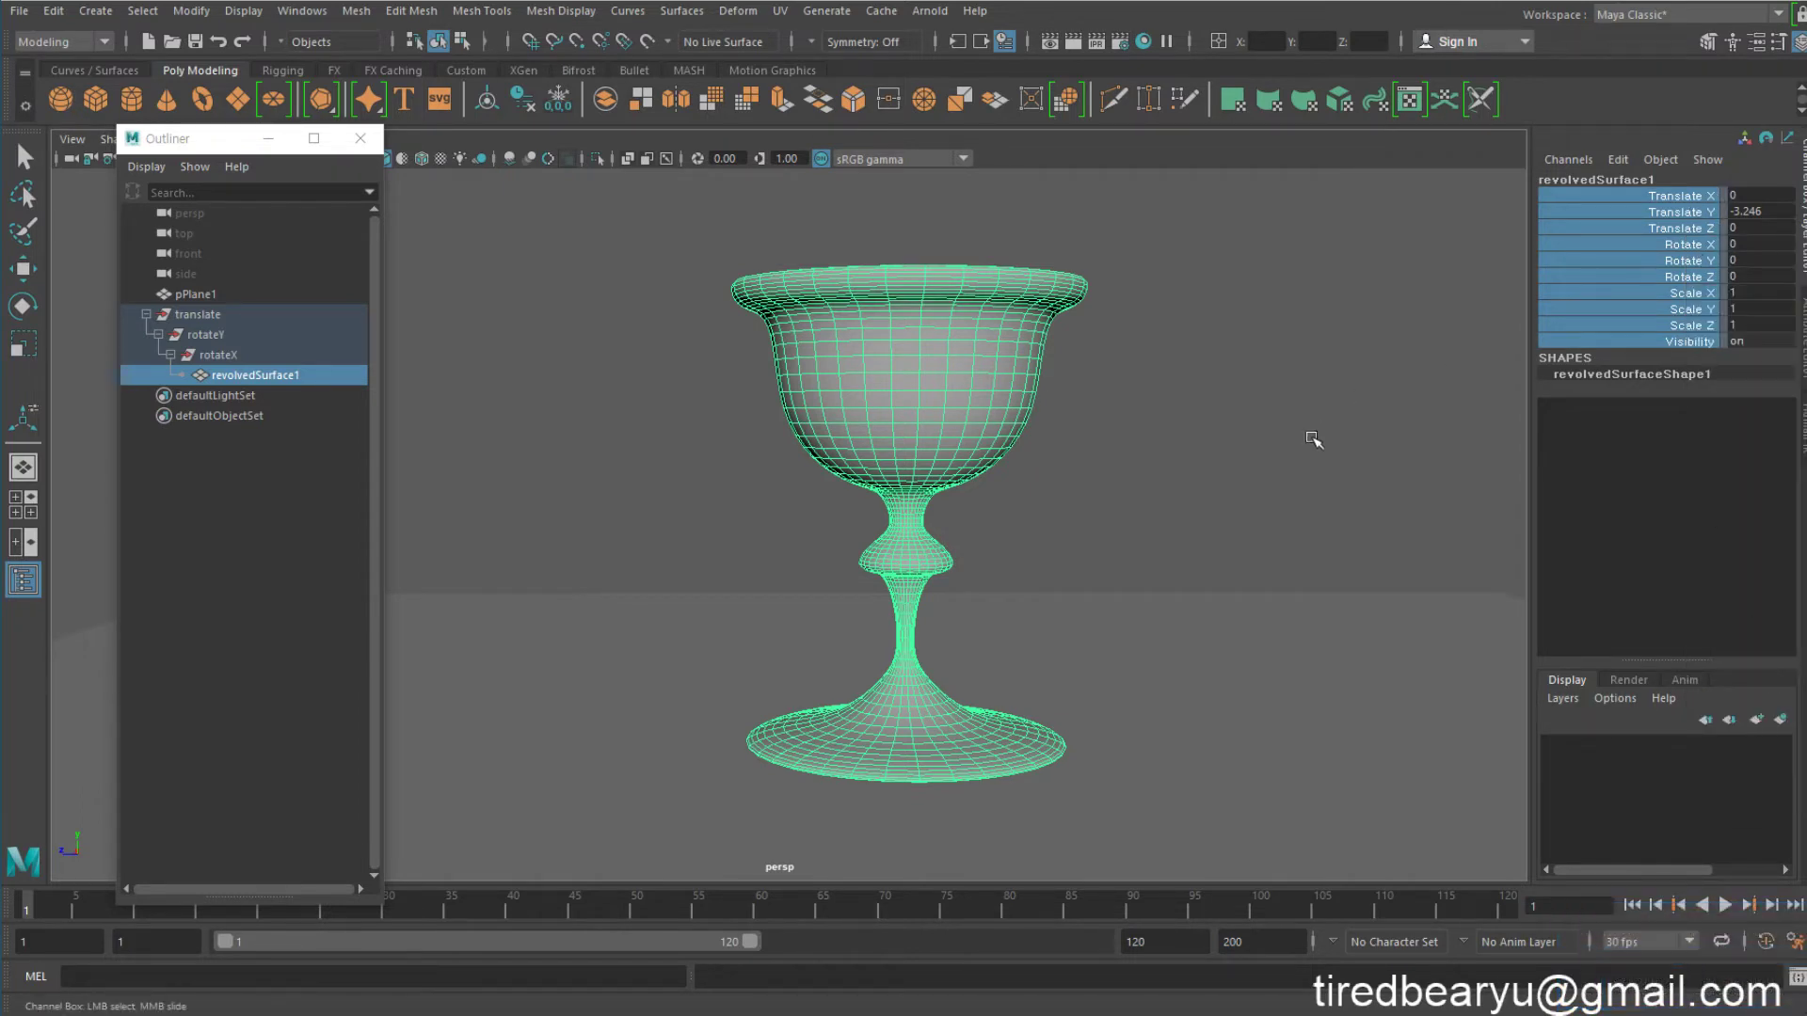
pyautogui.press('w')
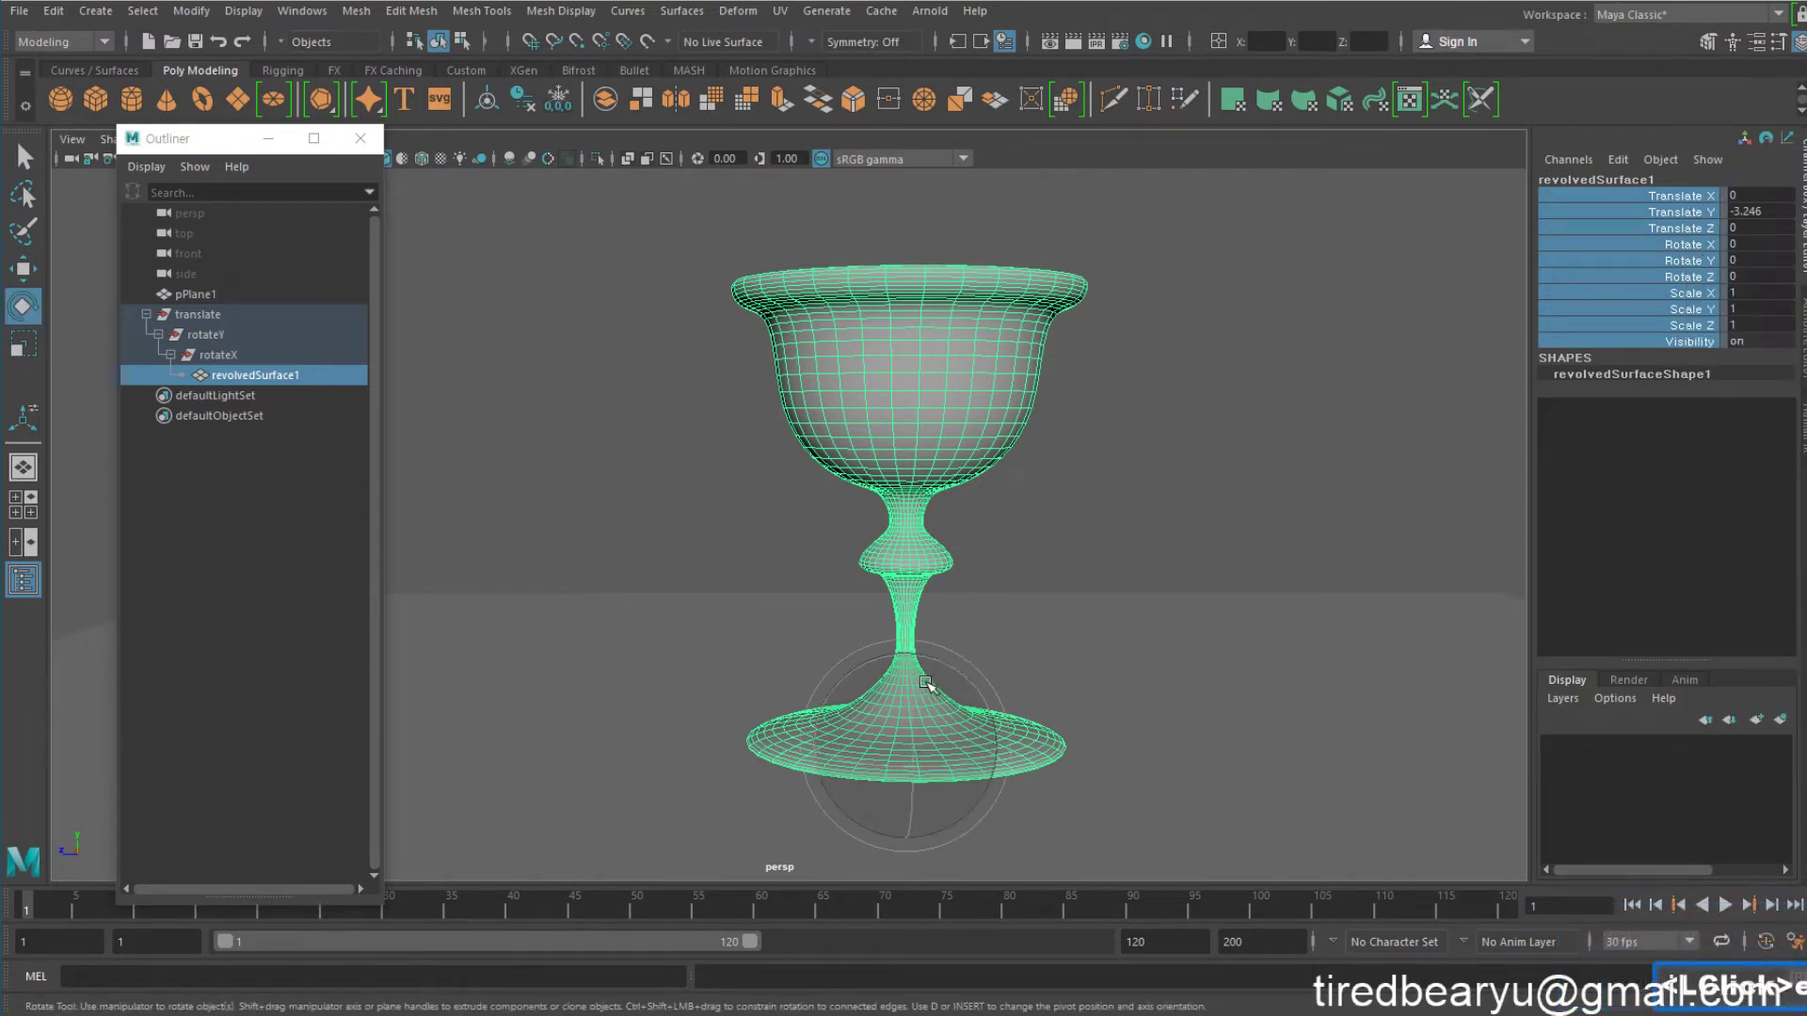
pyautogui.press('r')
pyautogui.press('w')
pyautogui.press('e')
pyautogui.moveTo(1056, 729)
pyautogui.mouseDown(button='middle')
pyautogui.moveTo(993, 798)
pyautogui.moveTo(1085, 717)
pyautogui.mouseUp(button='middle')
pyautogui.press('r')
# Lock every channel of the rotateX group except Rotate X, and check the glass again with the Rotate and Scale tools
pyautogui.click(320, 356)
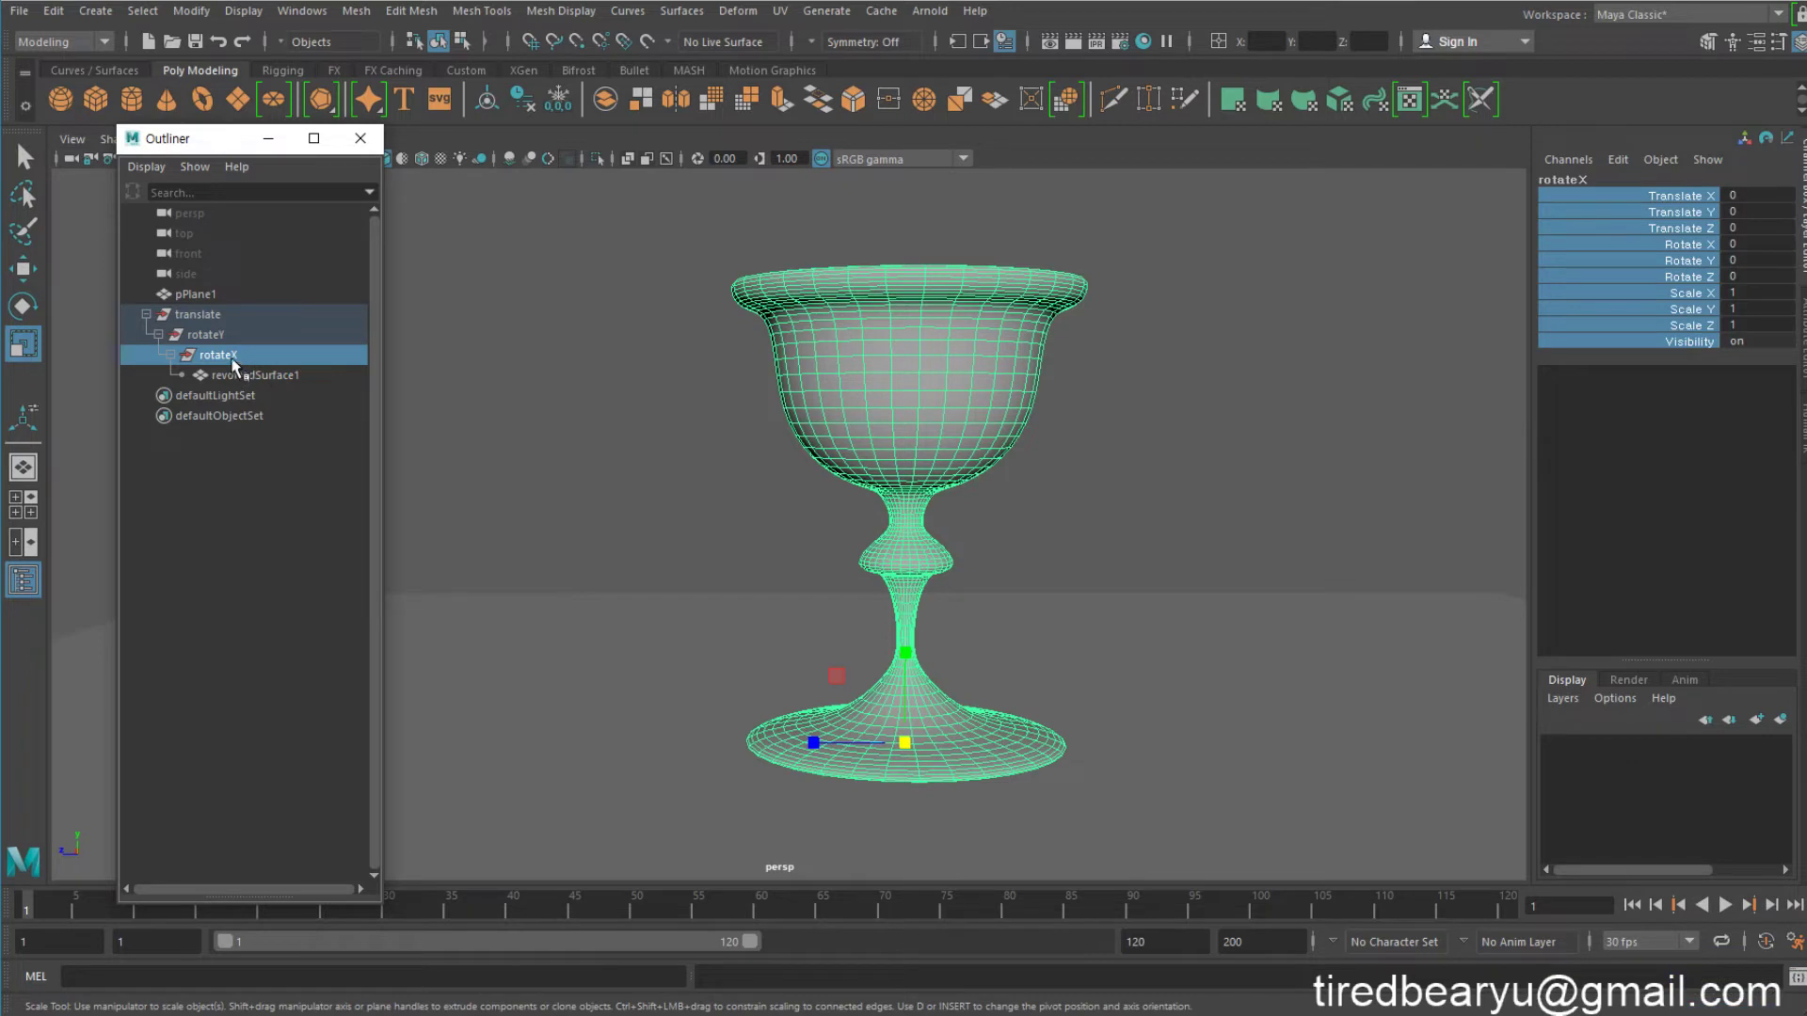
pyautogui.moveTo(1684, 209); pyautogui.dragTo(1696, 249)
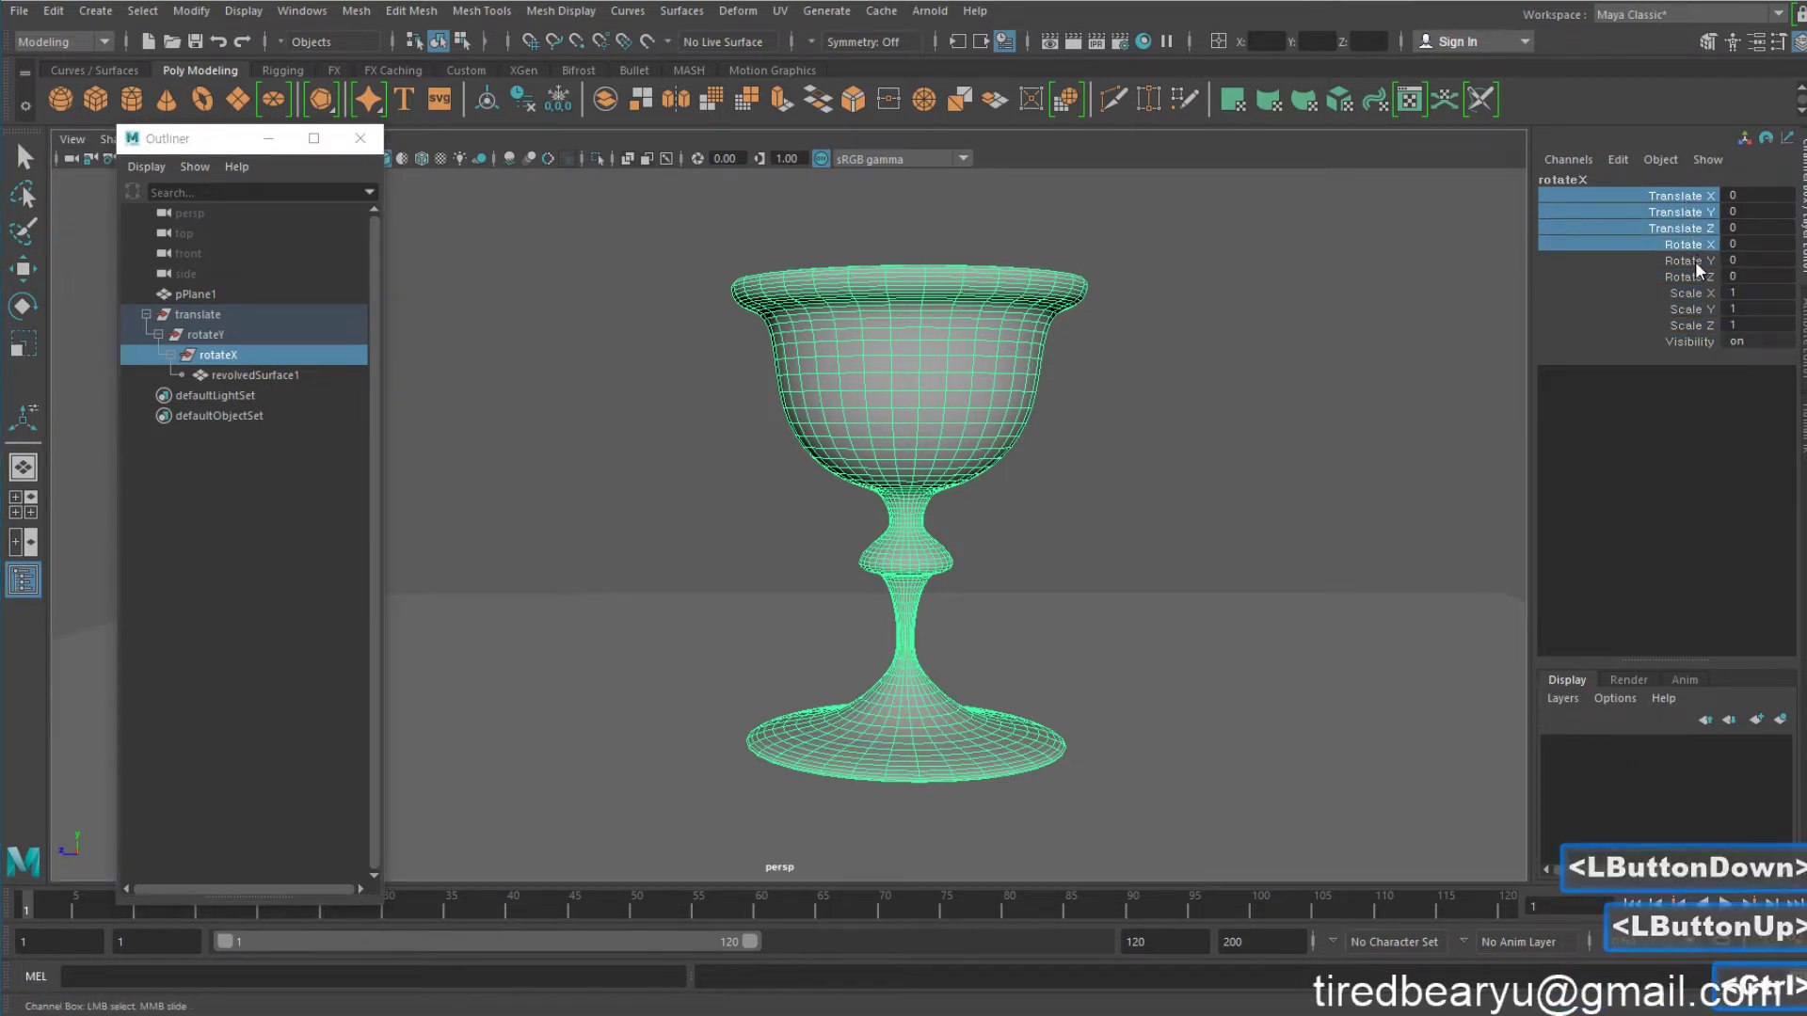
pyautogui.keyDown('ctrl'); pyautogui.click(1703, 246); pyautogui.keyUp('ctrl')
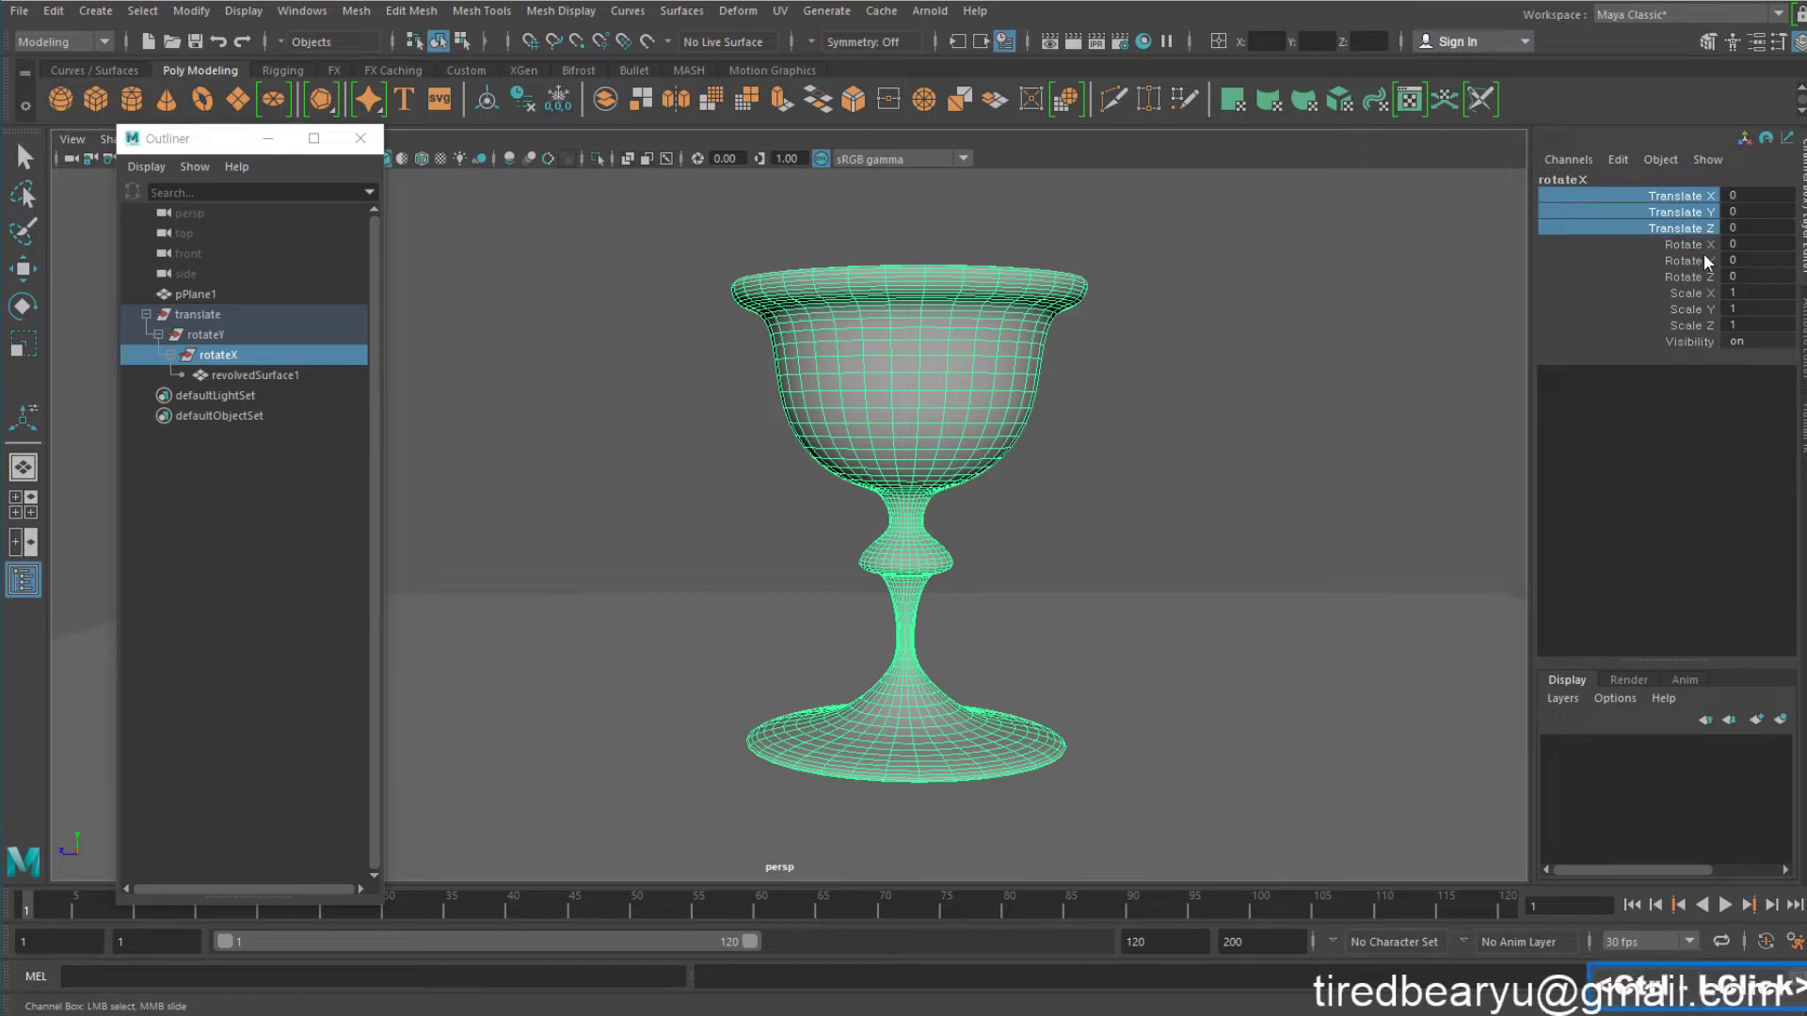
pyautogui.keyDown('ctrl'); pyautogui.moveTo(1703, 261); pyautogui.dragTo(1701, 341); pyautogui.keyUp('ctrl')
pyautogui.rightClick(1709, 316)
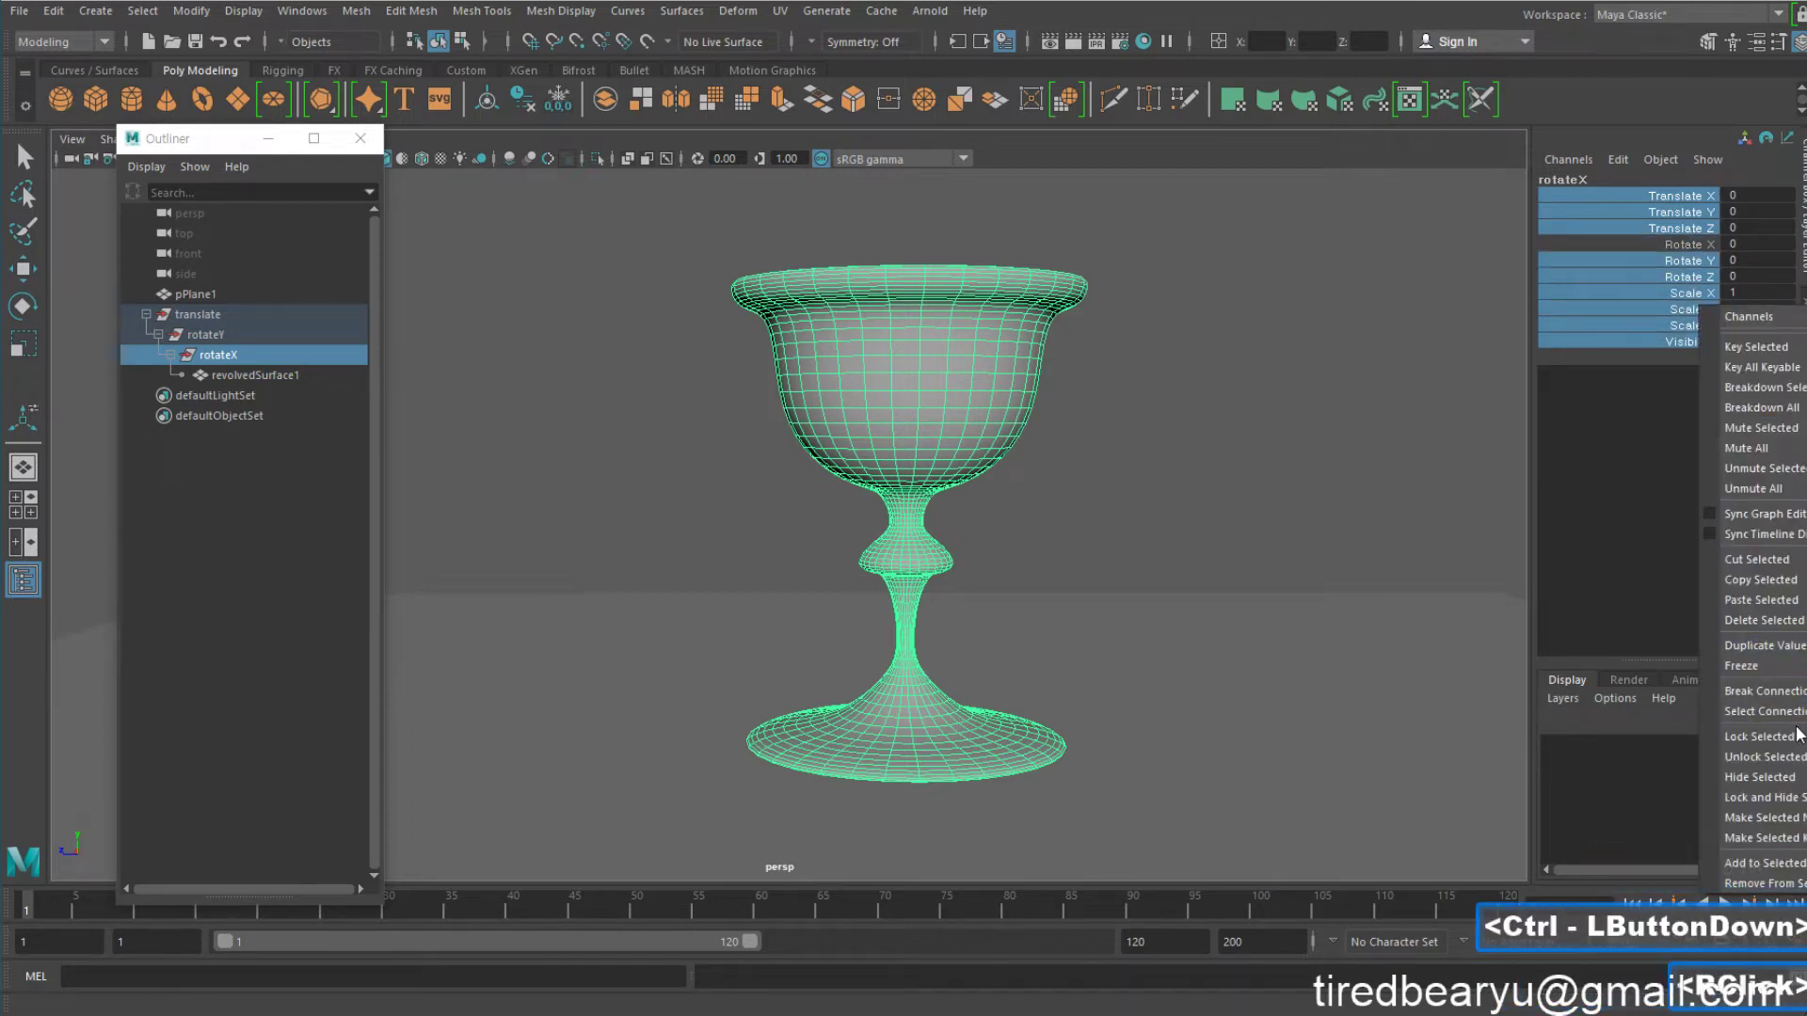
pyautogui.click(906, 415)
pyautogui.press('e')
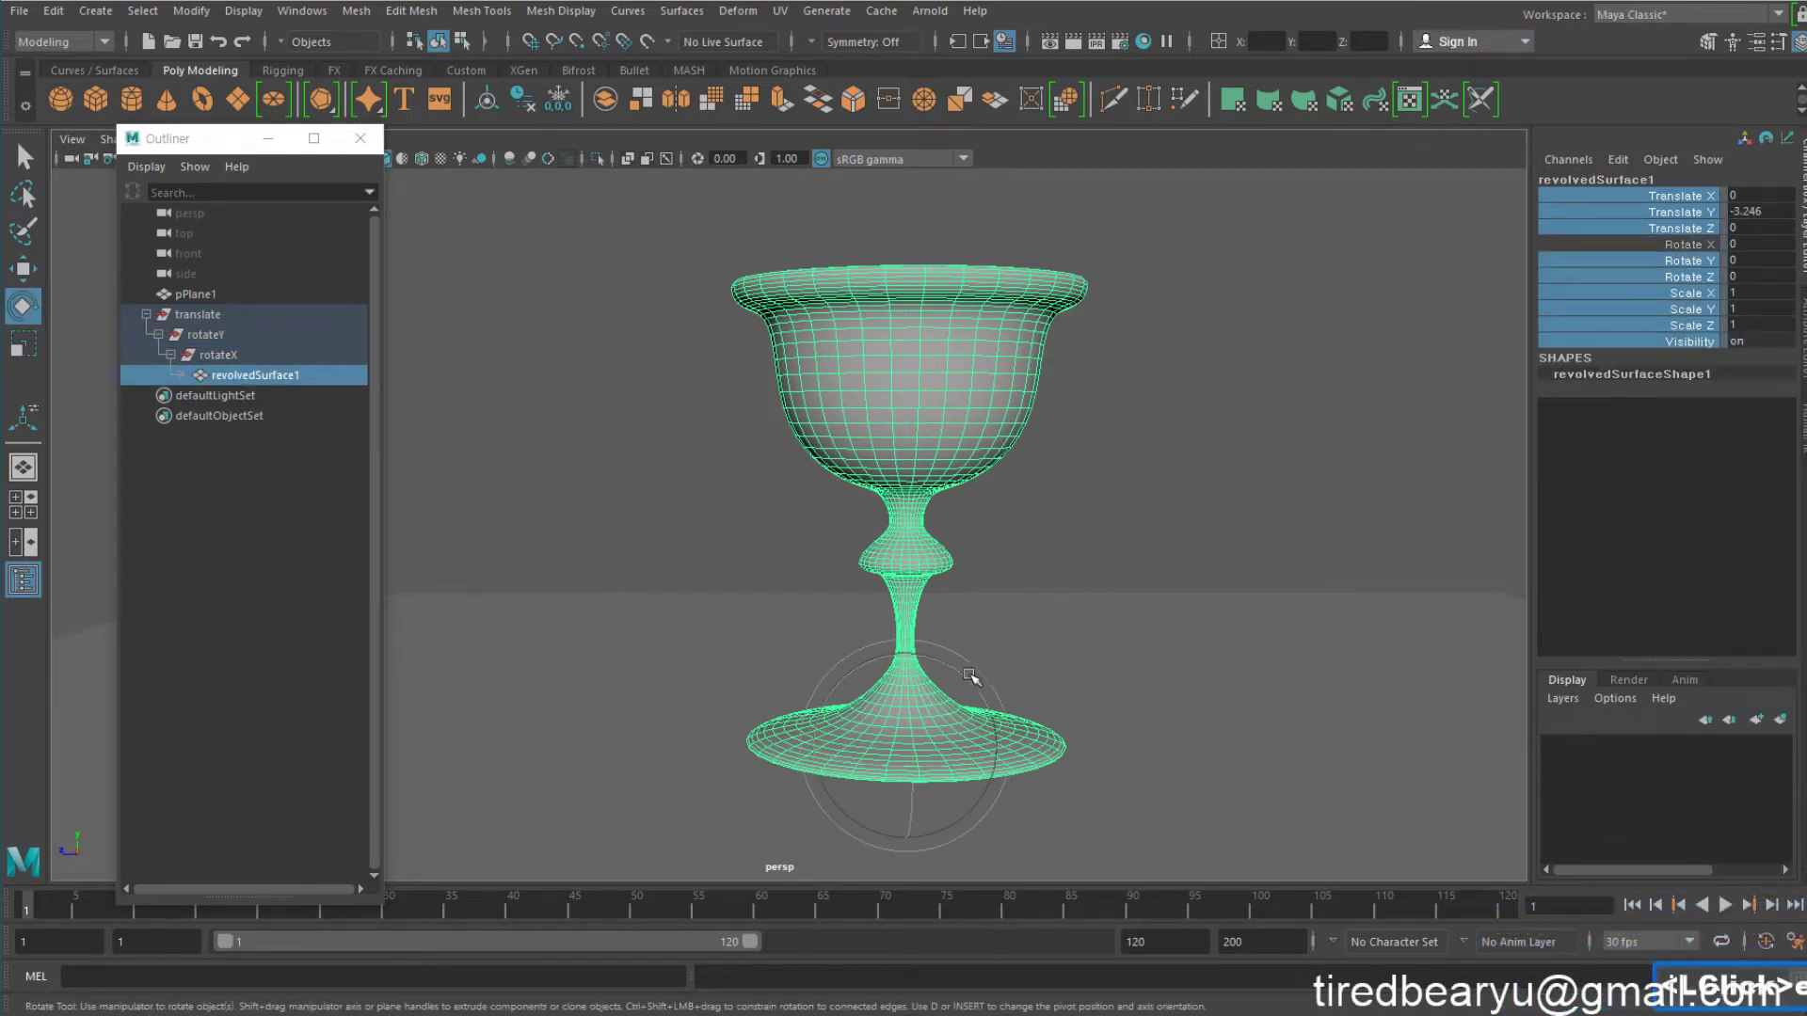
pyautogui.press('r')
pyautogui.click(250, 355)
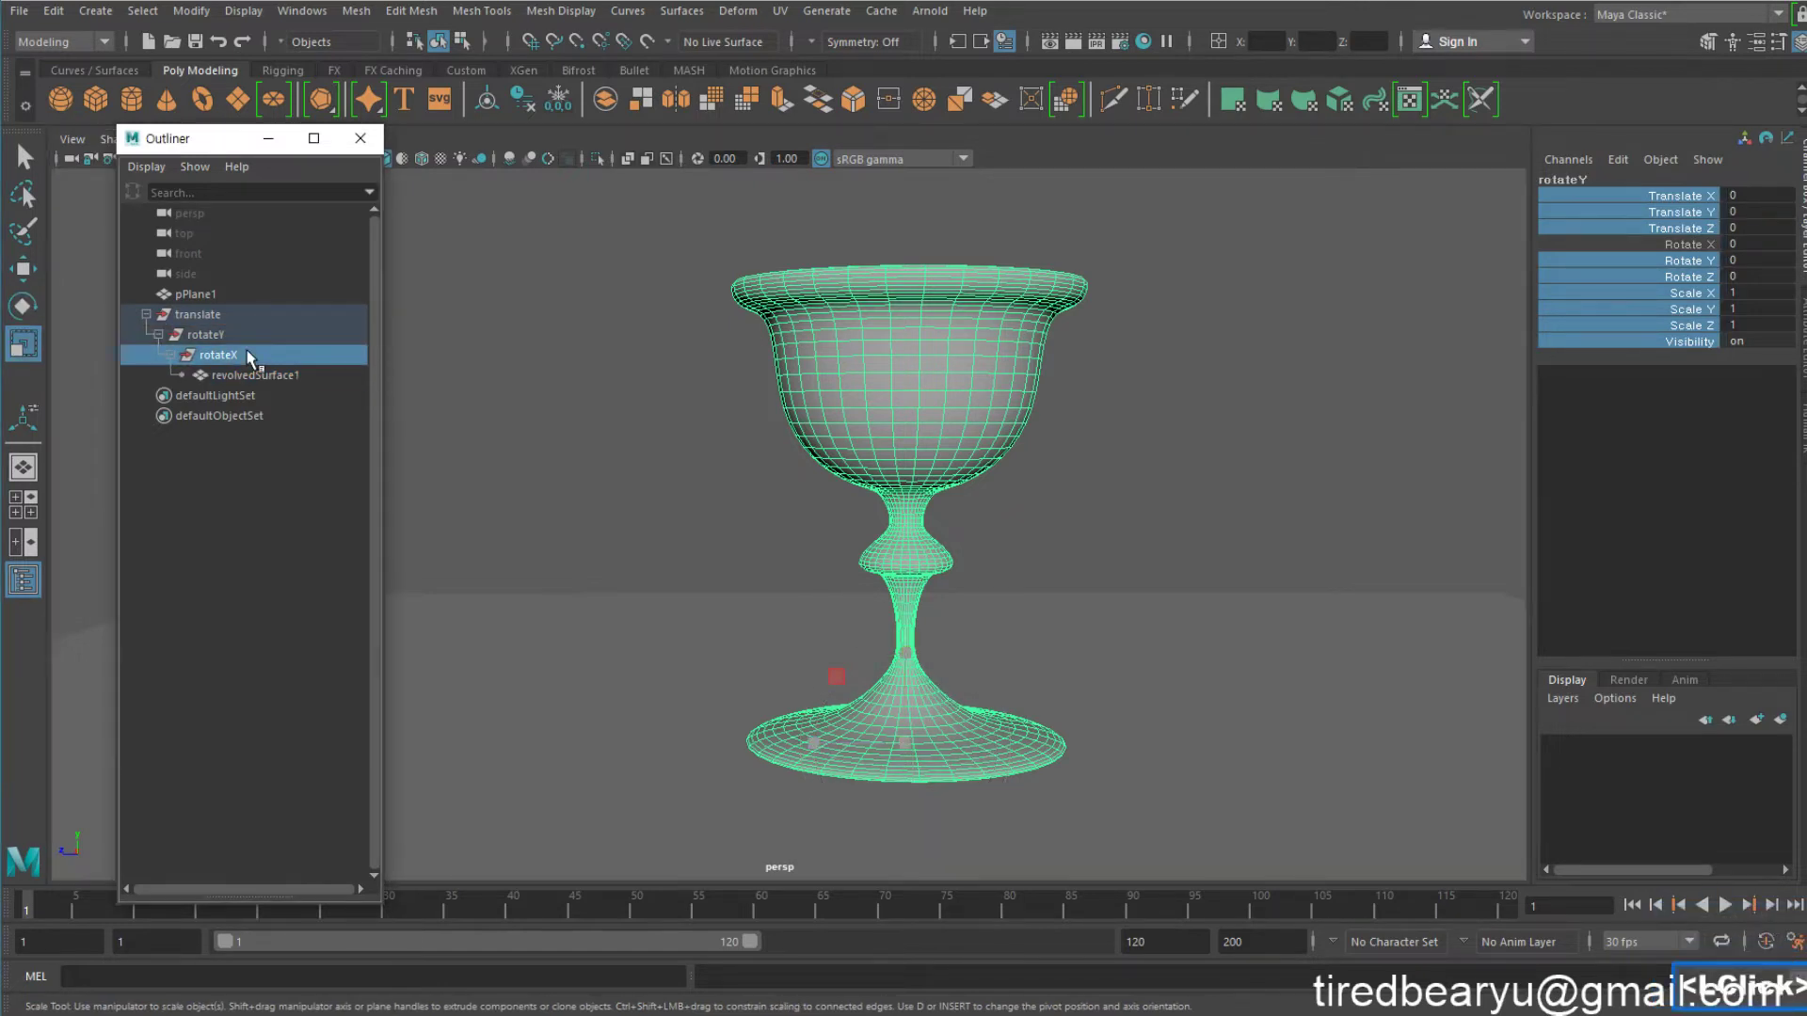
# Try tilting the rotateX group around its X axis with the Rotate tool and undo the rotation
pyautogui.press('e')
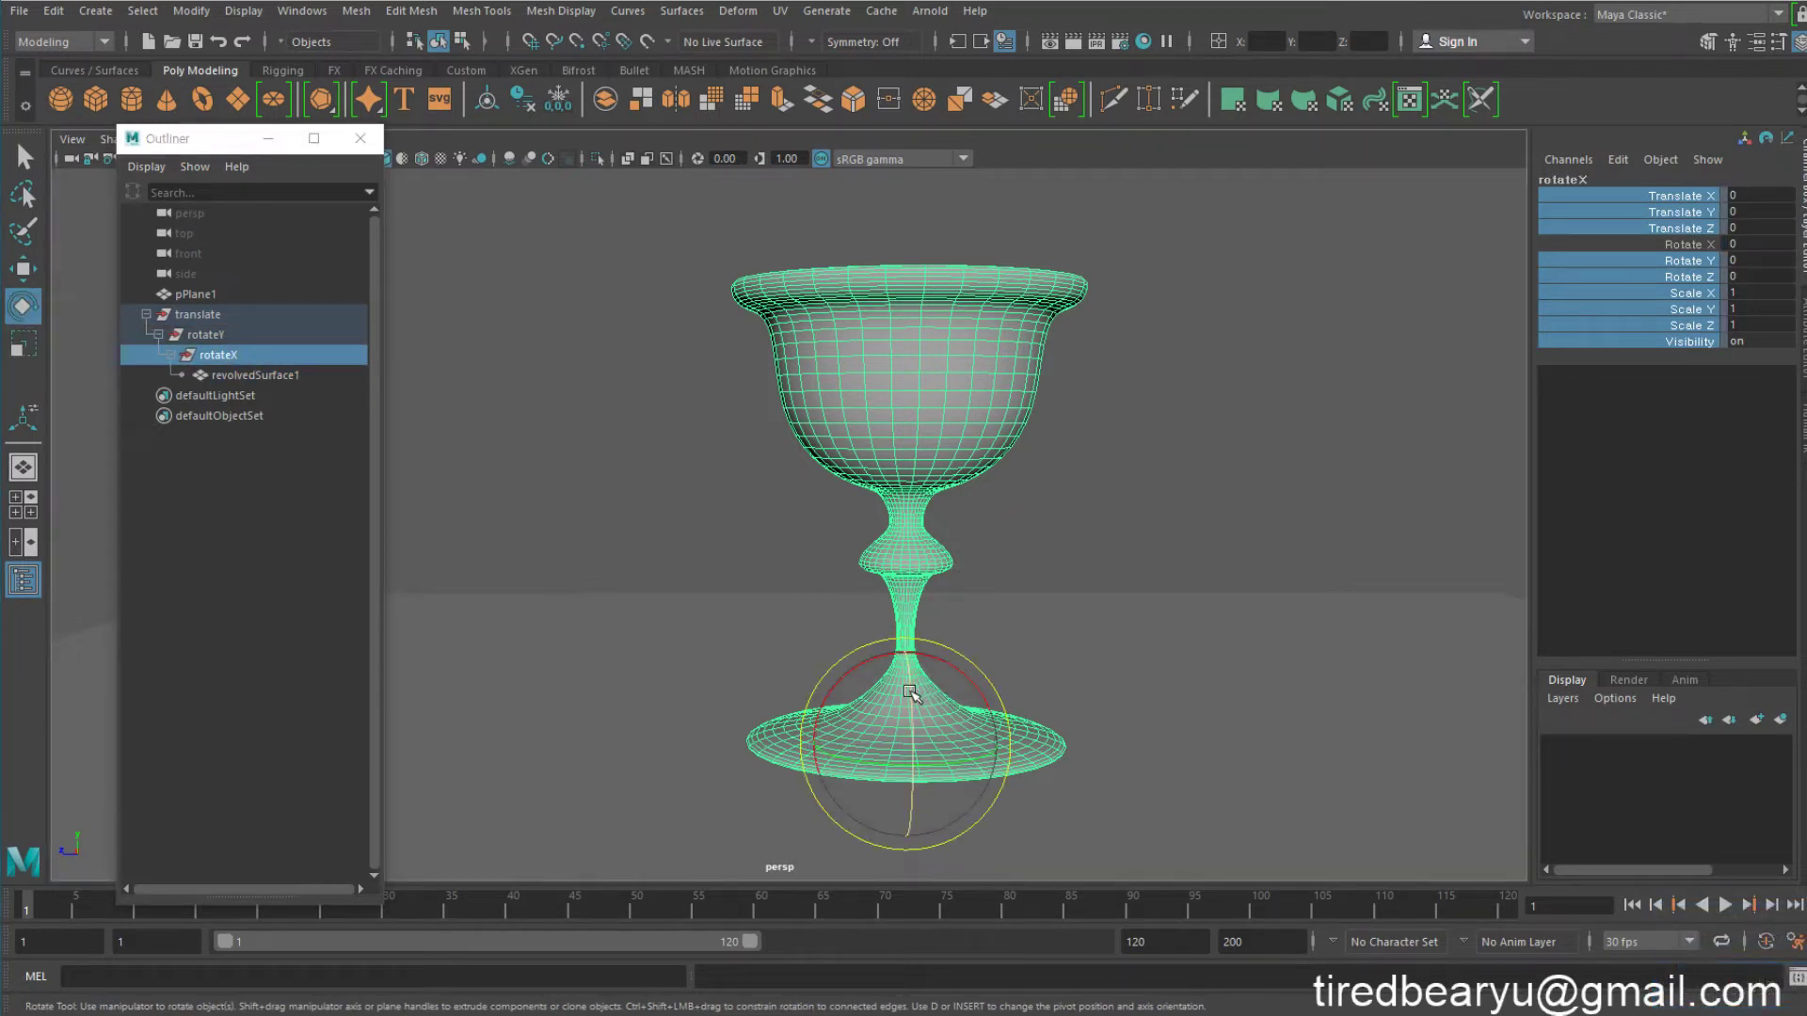
pyautogui.click(964, 686)
pyautogui.moveTo(964, 686); pyautogui.dragTo(1033, 815)
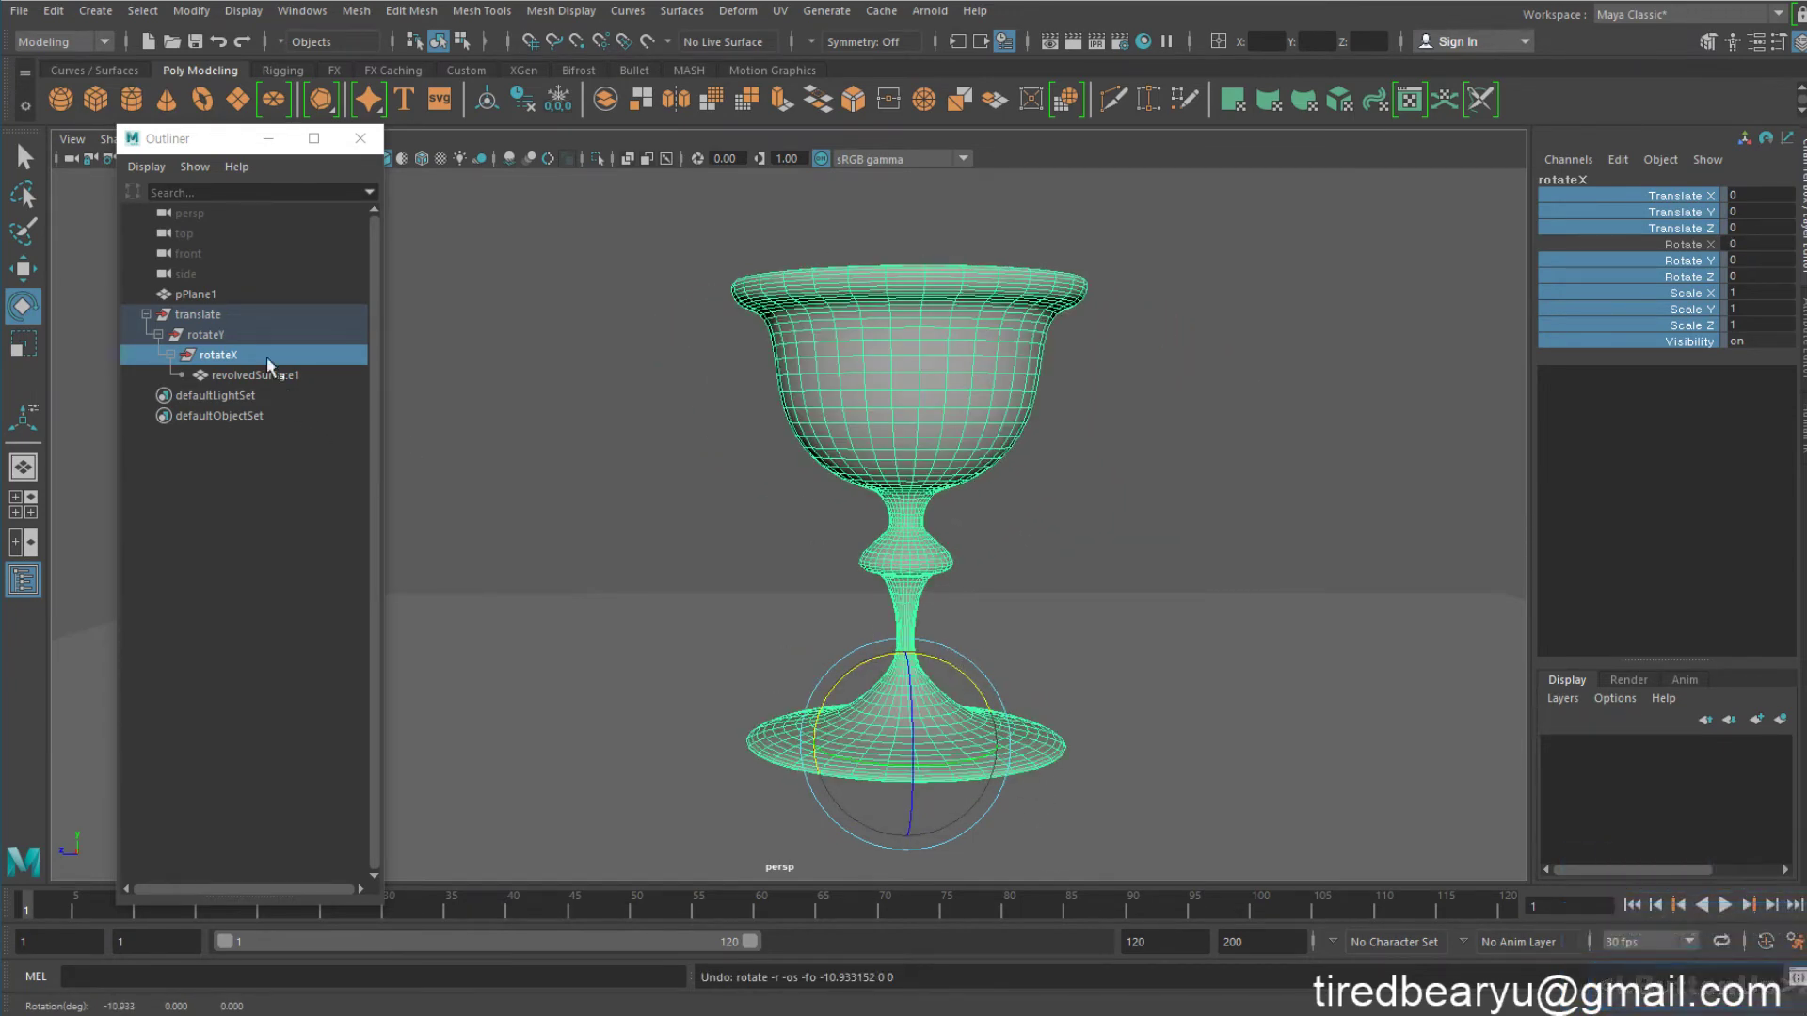
# Lock every channel of the rotateY group except Rotate Y, including Visibility
pyautogui.click(253, 333)
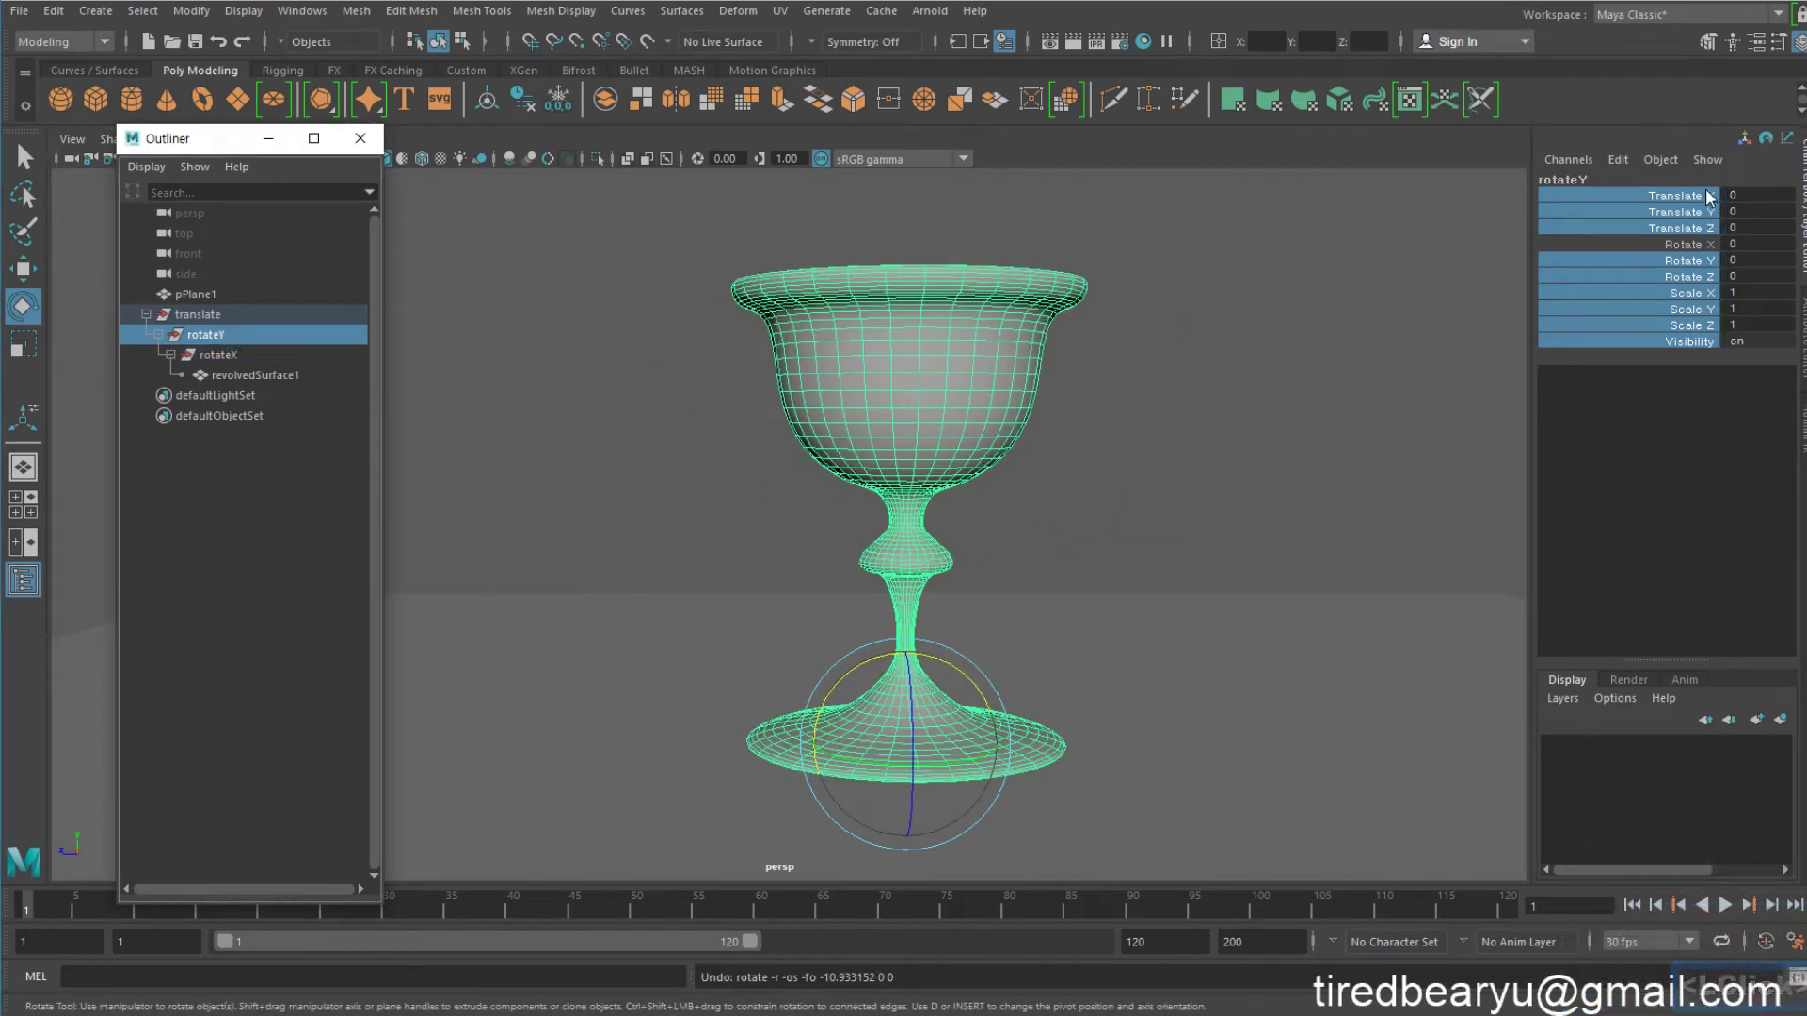
pyautogui.moveTo(1705, 196); pyautogui.dragTo(1707, 274)
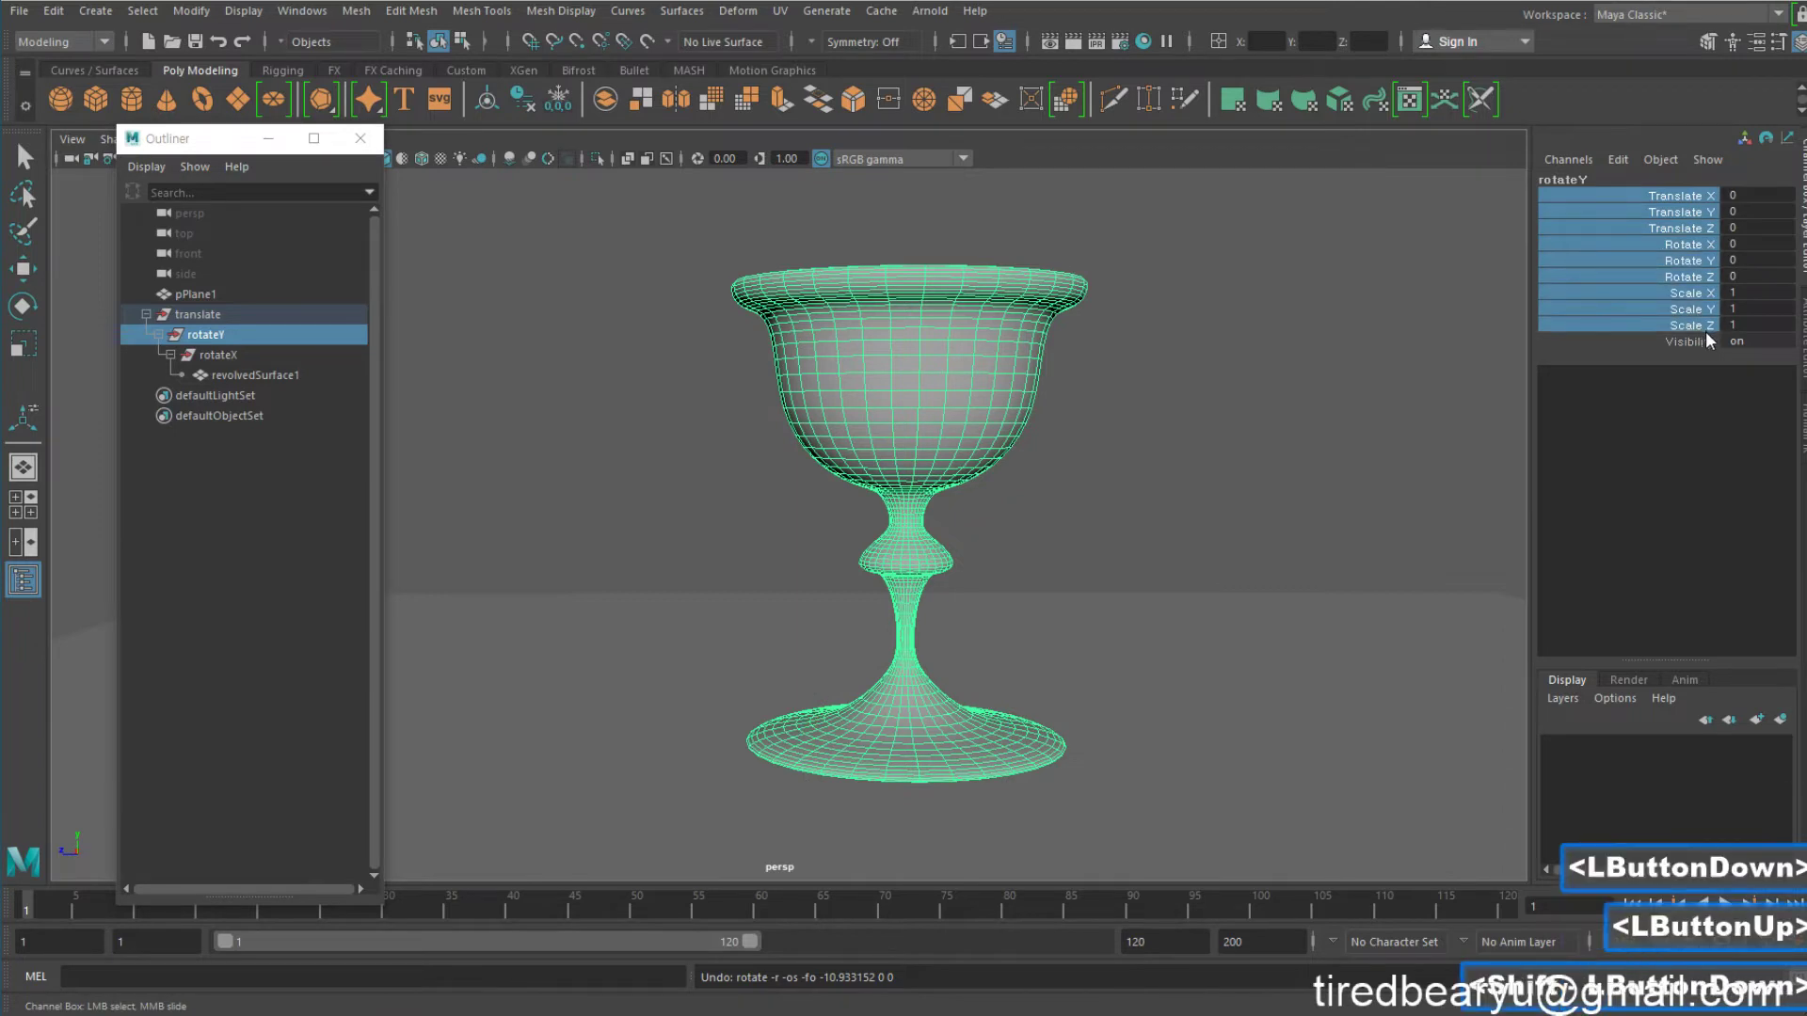
pyautogui.keyDown('shift'); pyautogui.click(1705, 325); pyautogui.keyUp('shift')
pyautogui.keyDown('ctrl'); pyautogui.click(1706, 261); pyautogui.keyUp('ctrl')
pyautogui.keyDown('ctrl'); pyautogui.click(1707, 341); pyautogui.keyUp('ctrl')
pyautogui.rightClick(1687, 300)
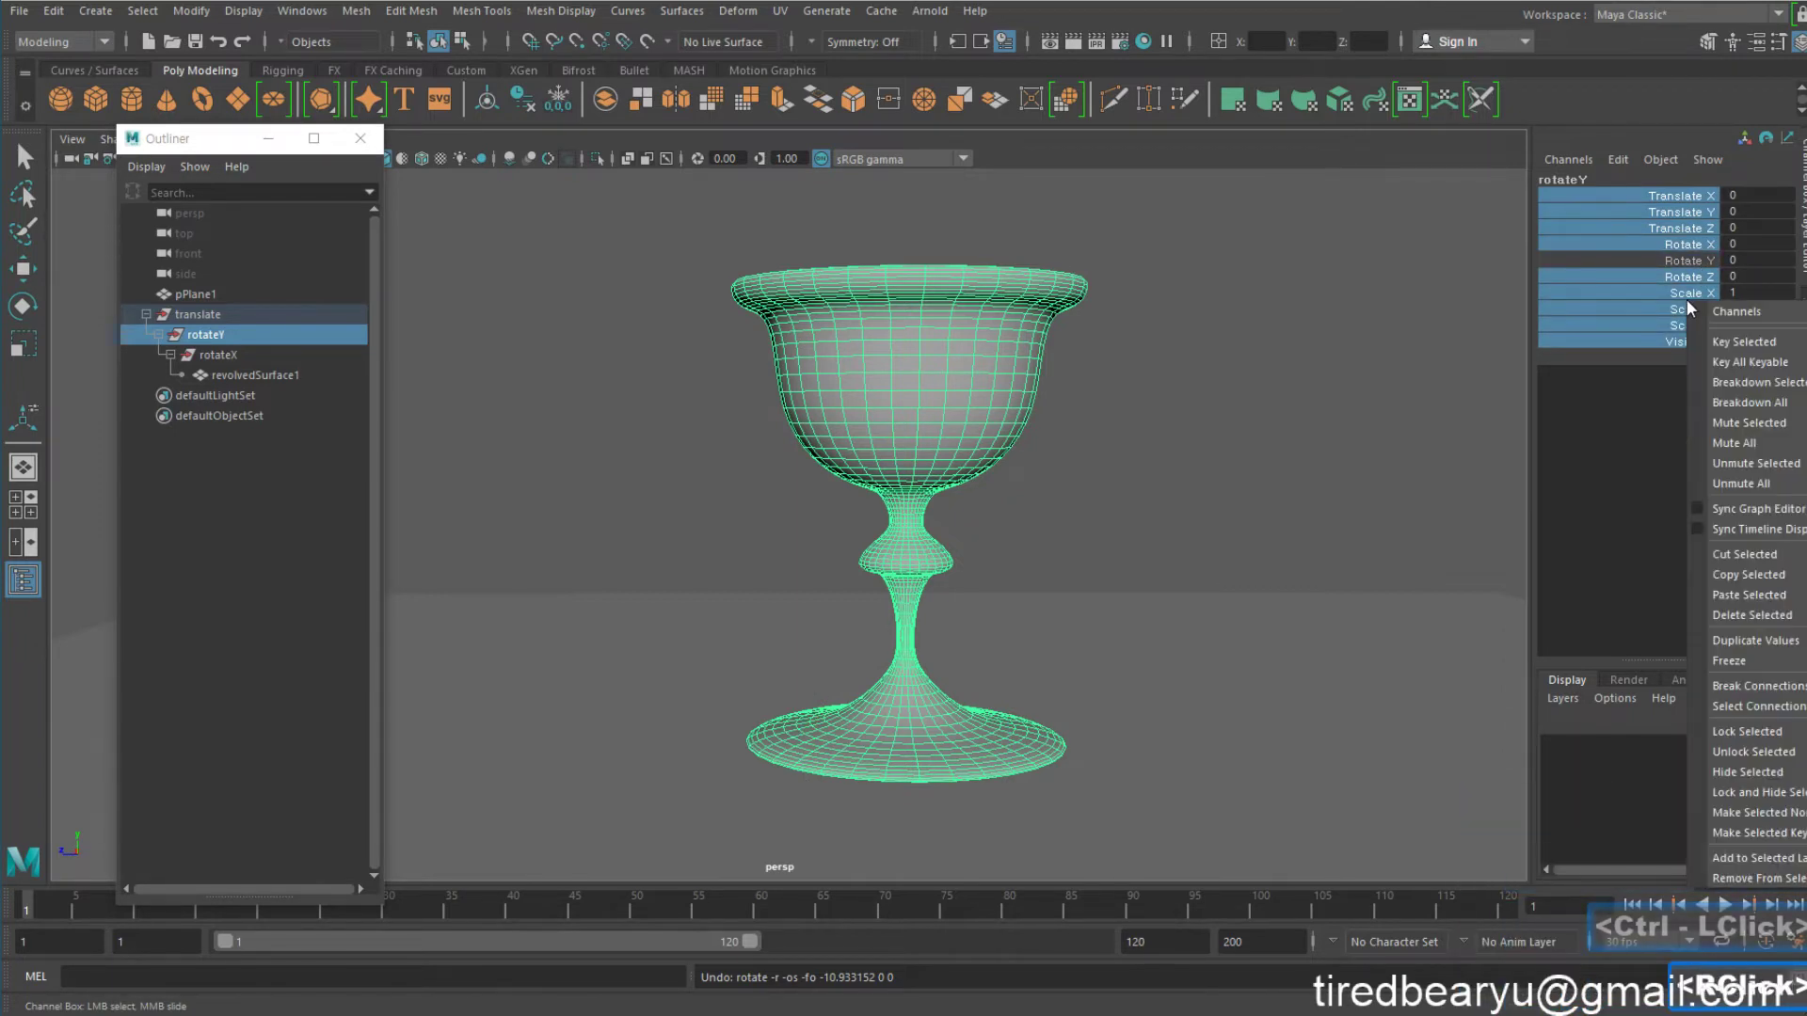
pyautogui.click(1769, 734)
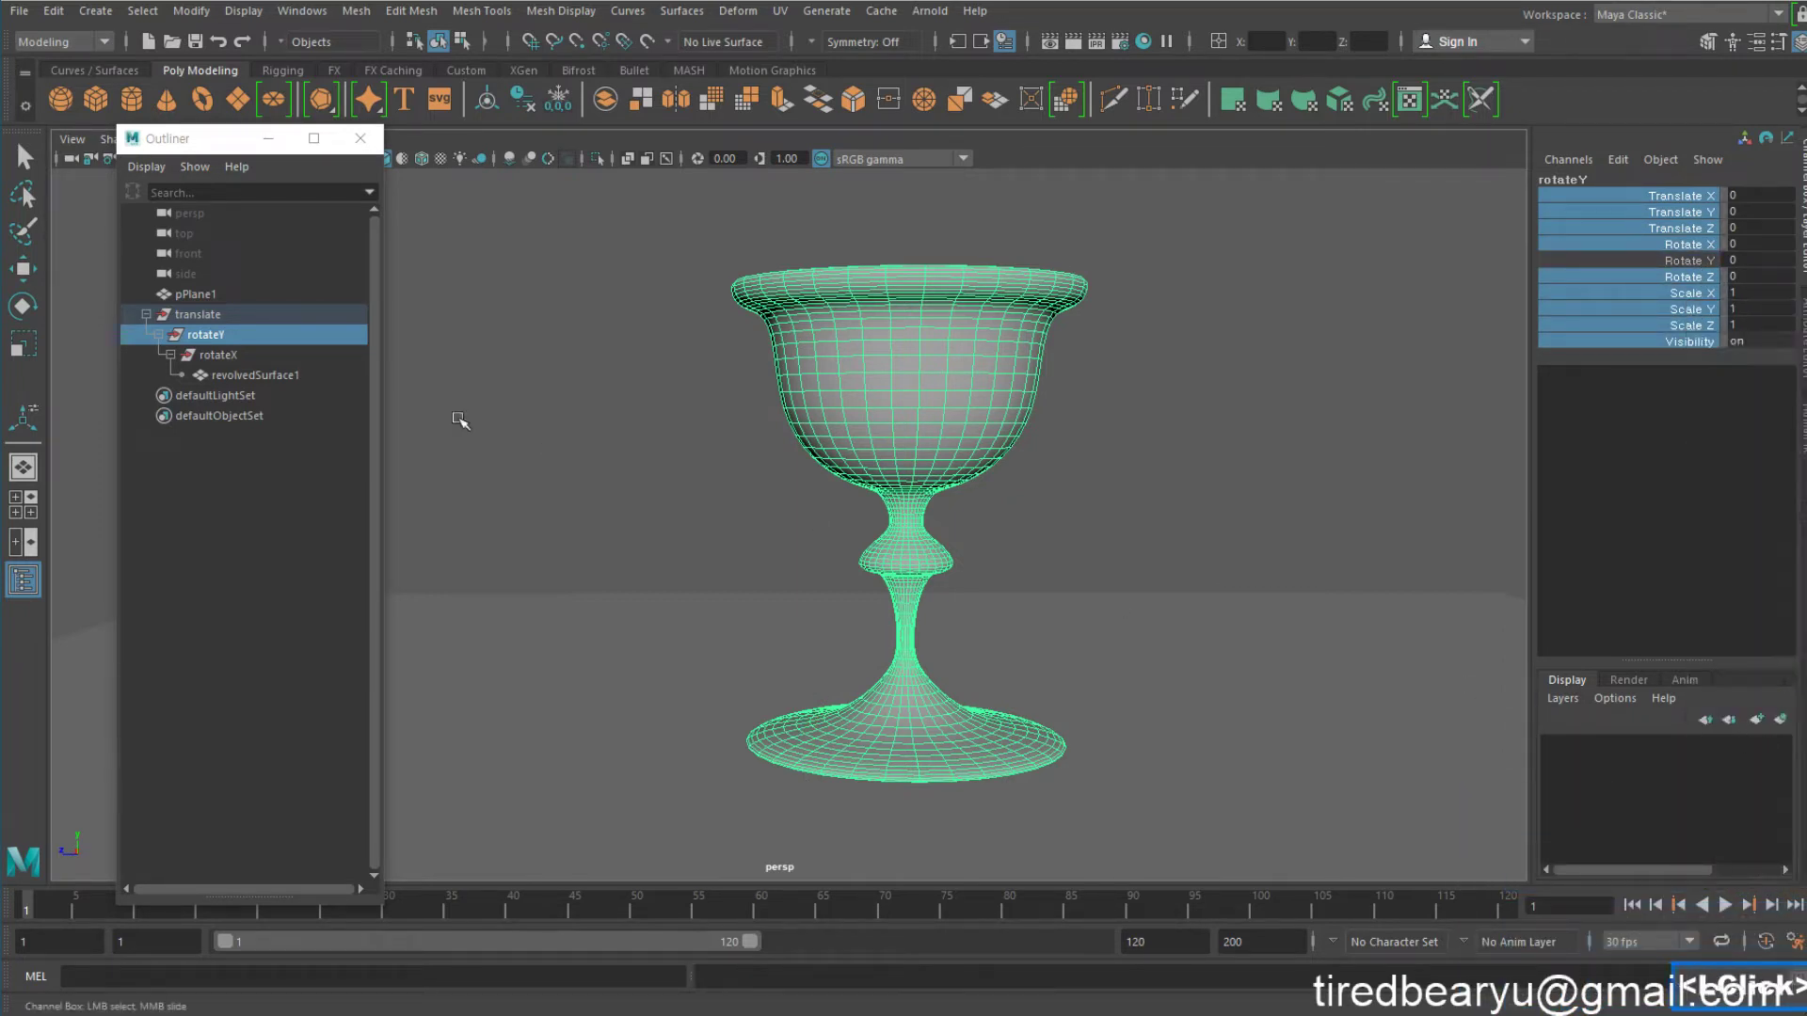
# Lock the translate group's channels from Rotate X to Visibility, leaving its three Translate channels free
pyautogui.click(262, 316)
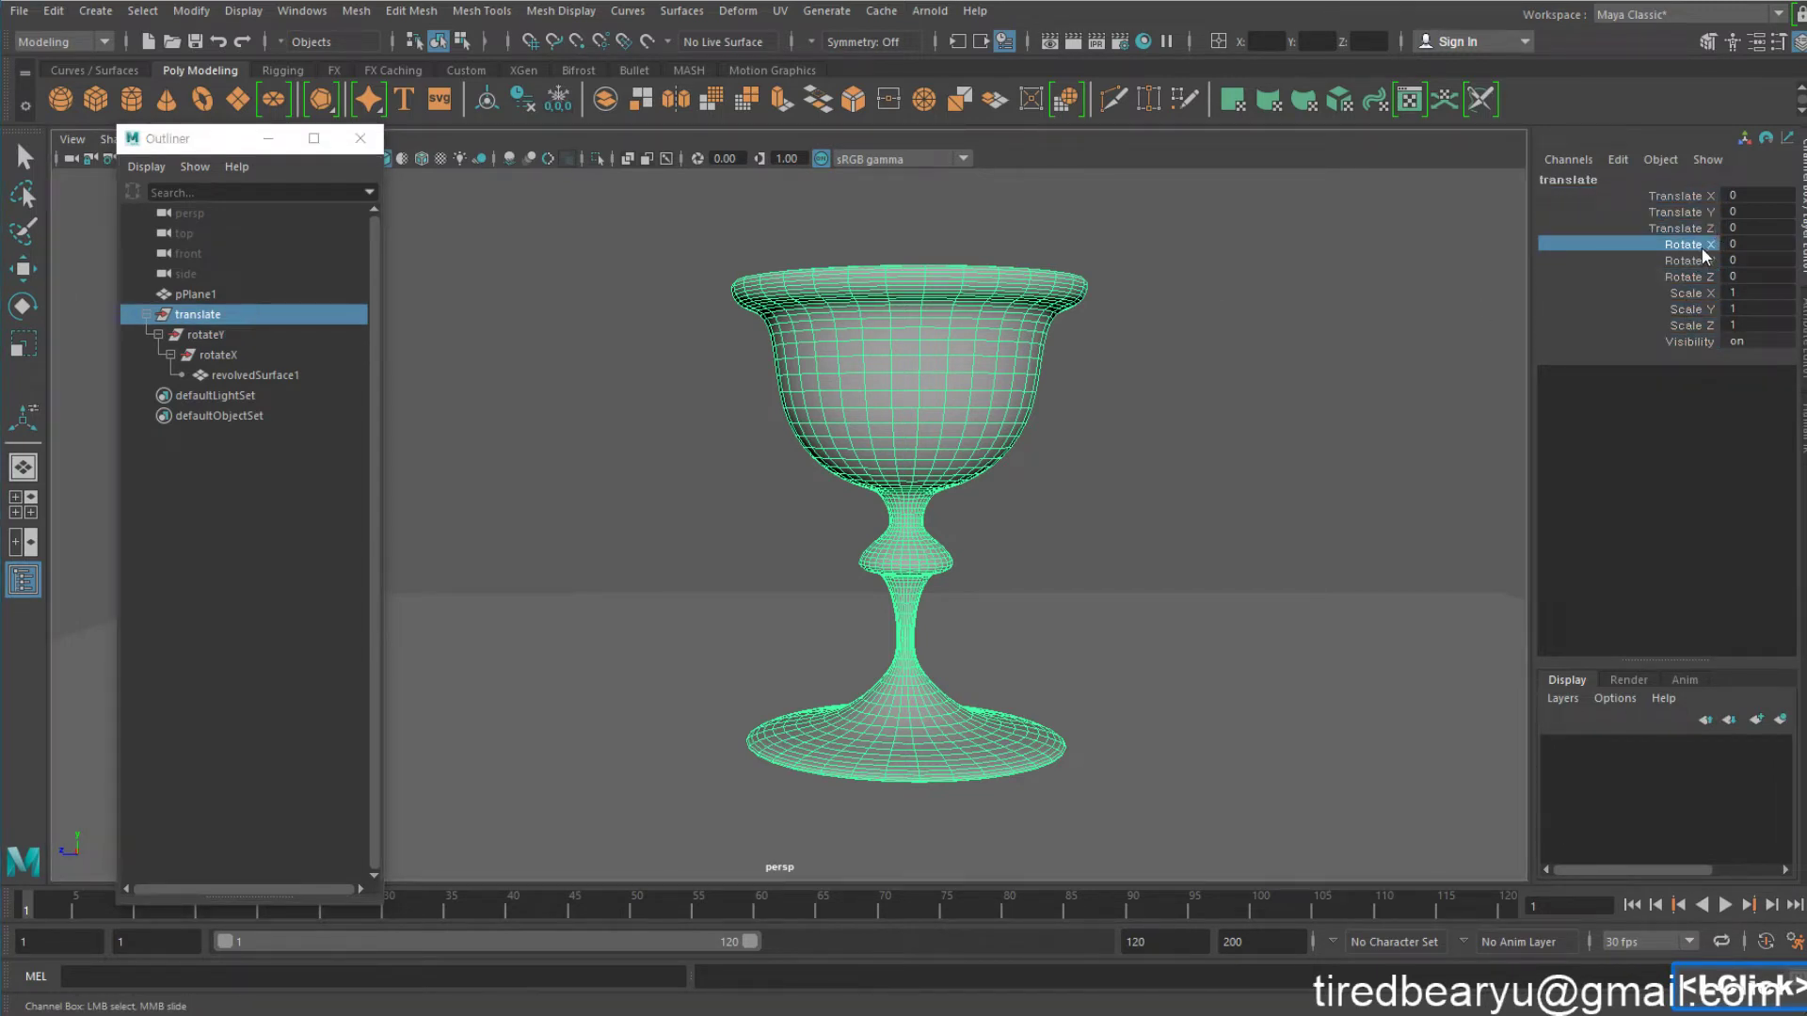
pyautogui.moveTo(1701, 247); pyautogui.dragTo(1711, 337)
pyautogui.rightClick(1715, 341)
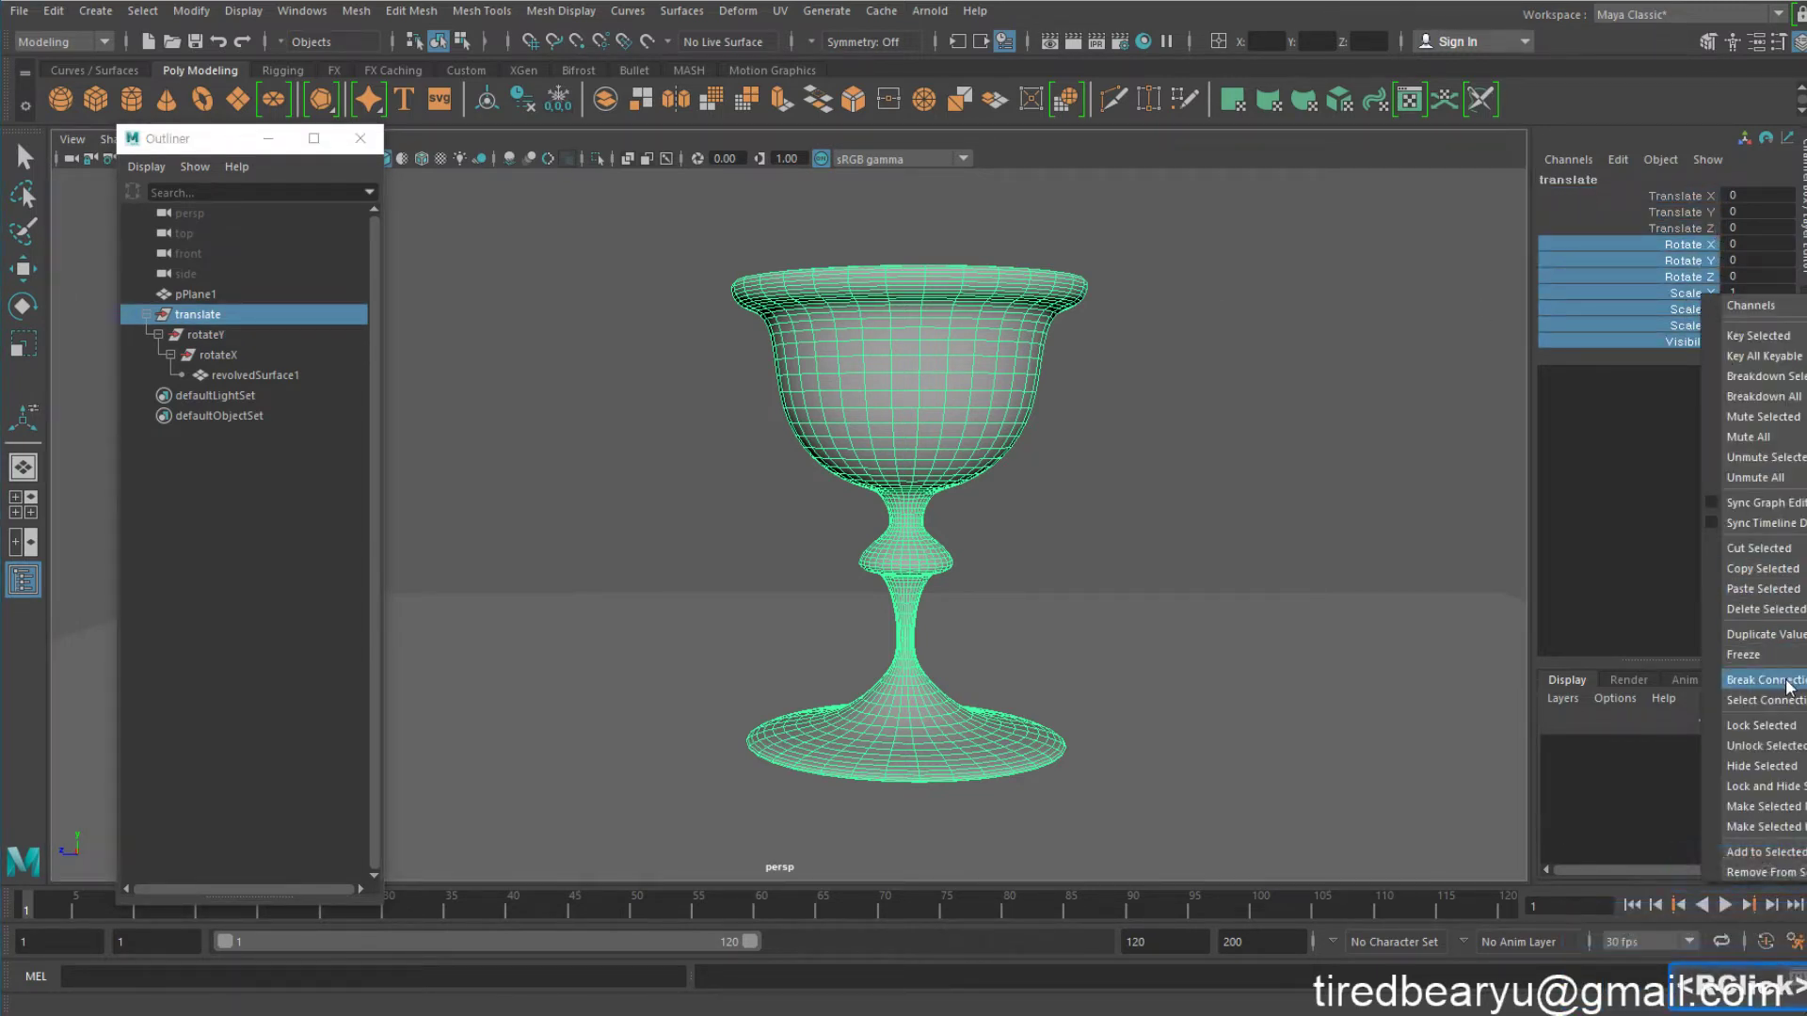
pyautogui.click(1760, 746)
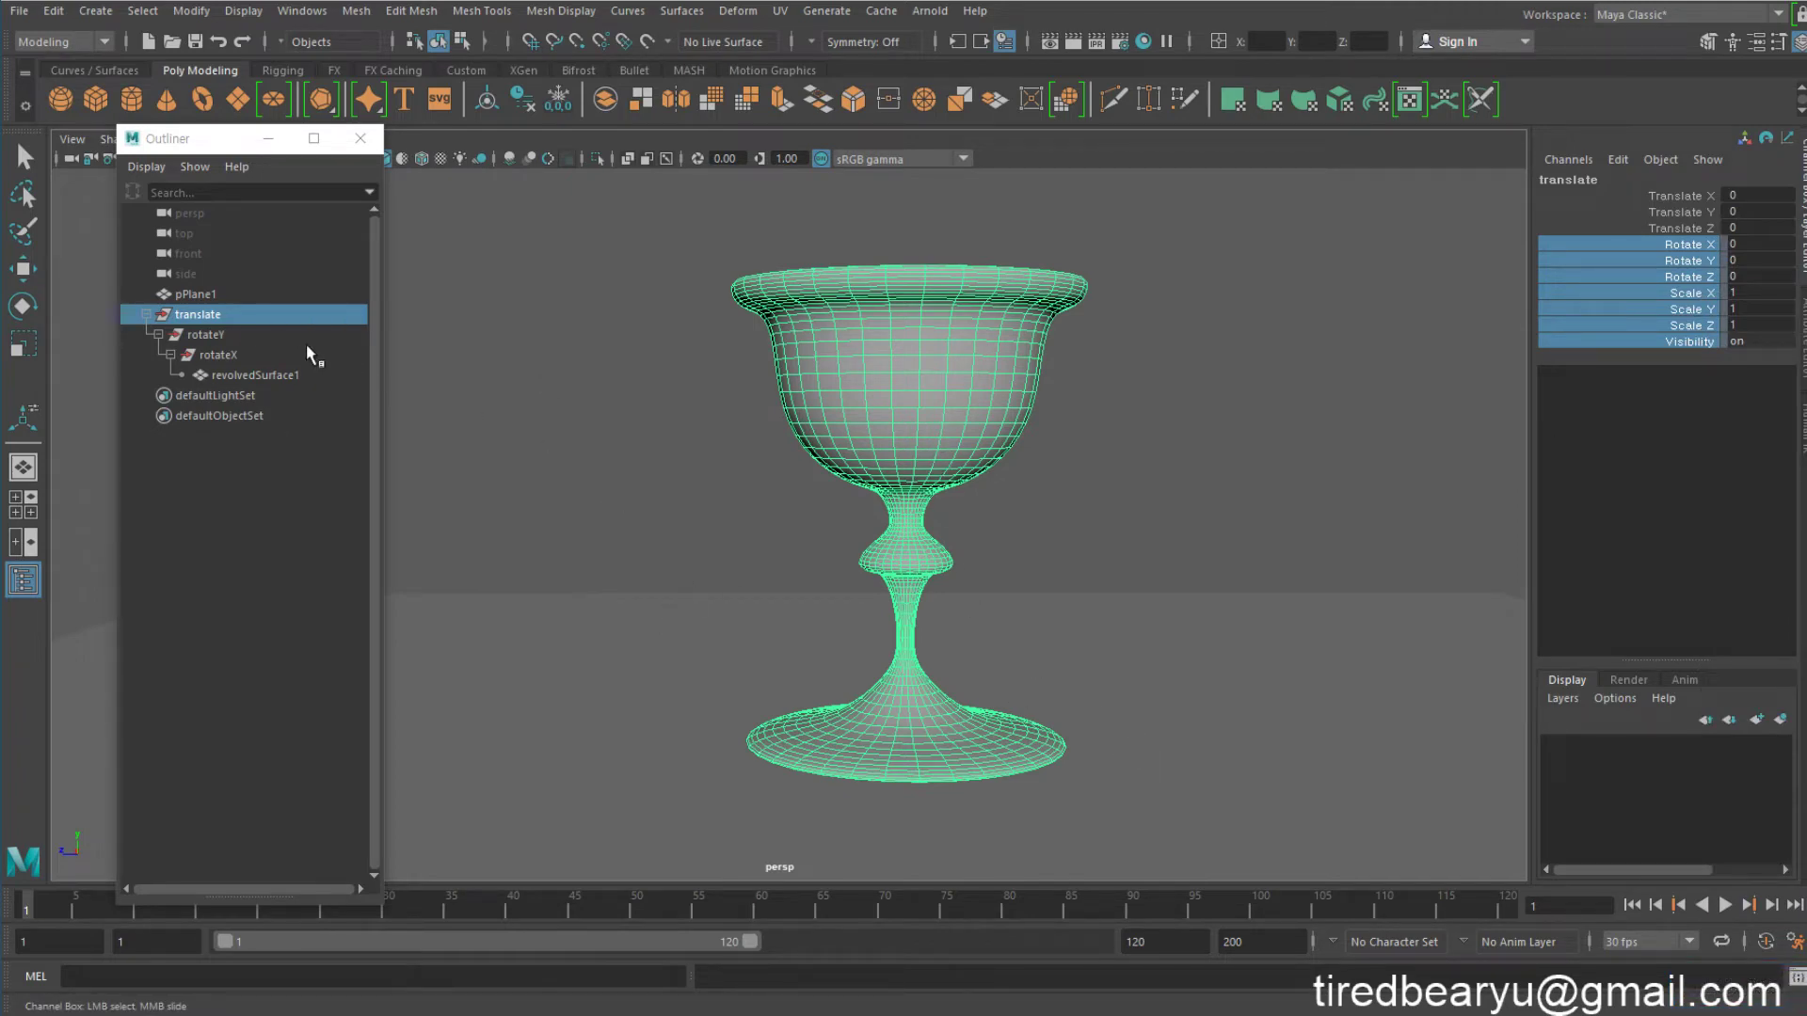
# Try the Move and Rotate tools on the translate group and undo the test moves
pyautogui.click(226, 315)
pyautogui.press('w')
pyautogui.moveTo(817, 715); pyautogui.dragTo(837, 666, button='middle')
pyautogui.press('z')
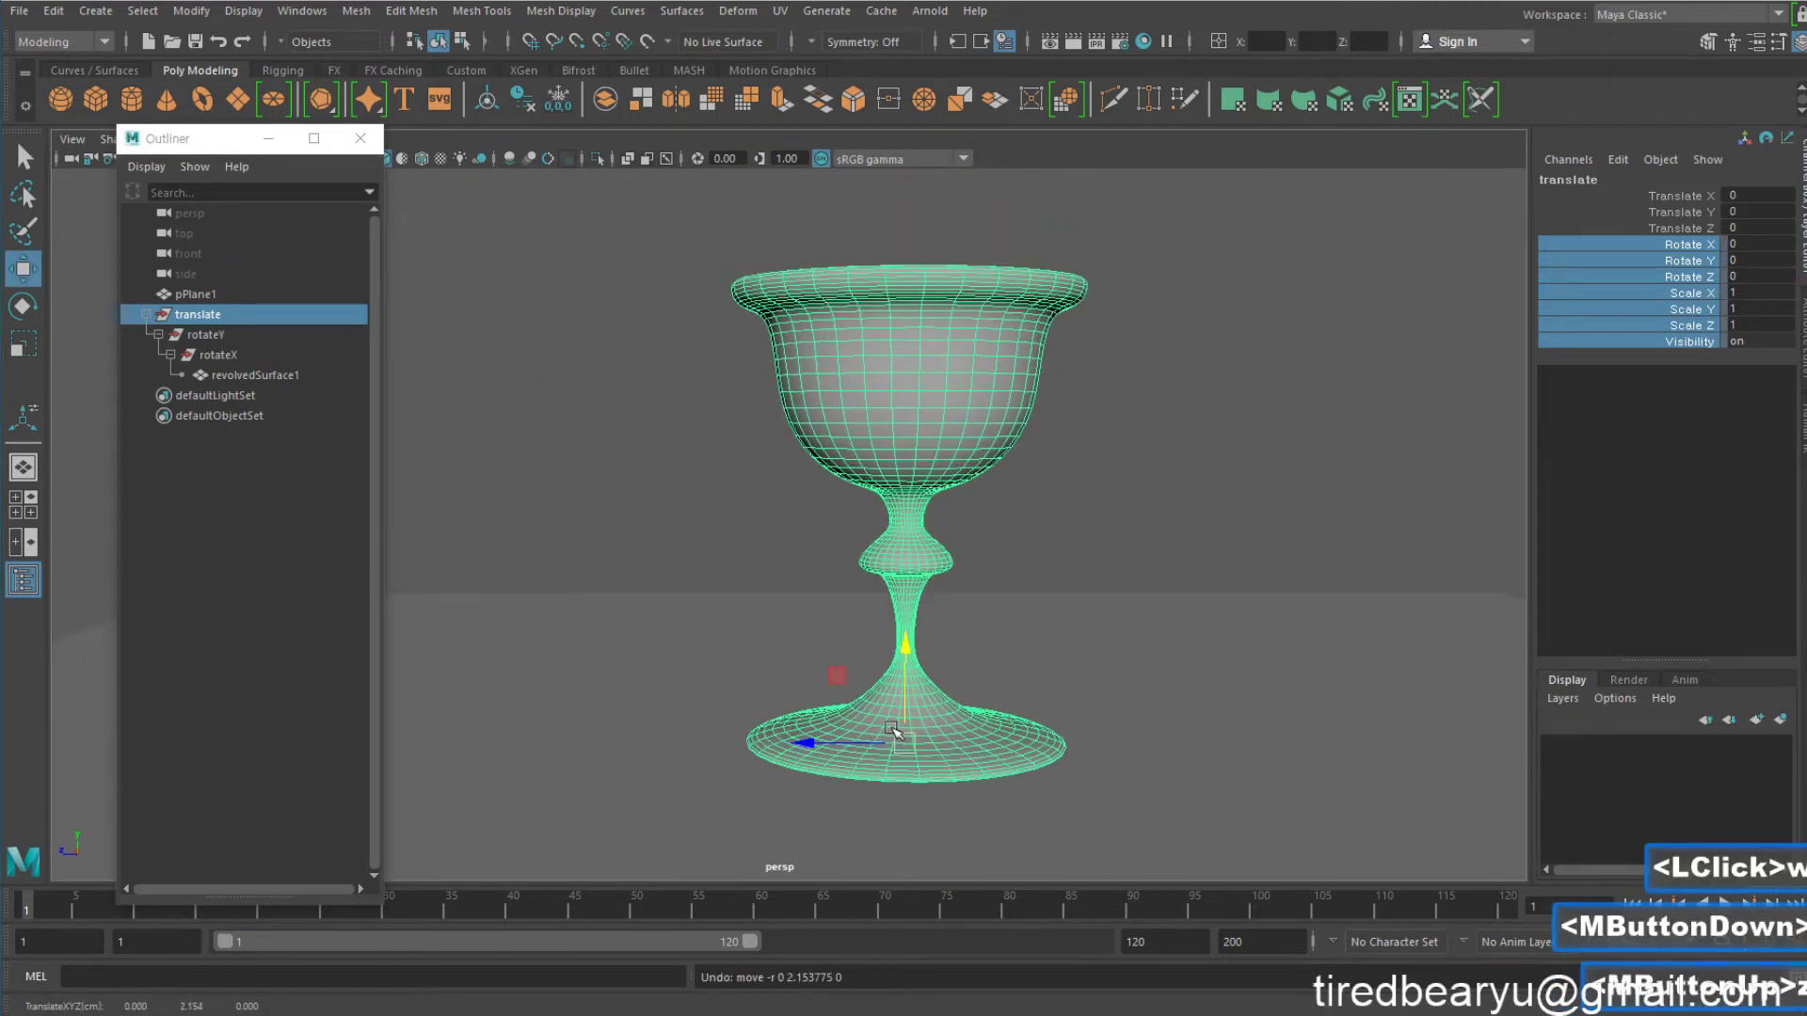
pyautogui.moveTo(894, 732); pyautogui.dragTo(1007, 605)
pyautogui.press('e')
pyautogui.click(1021, 612)
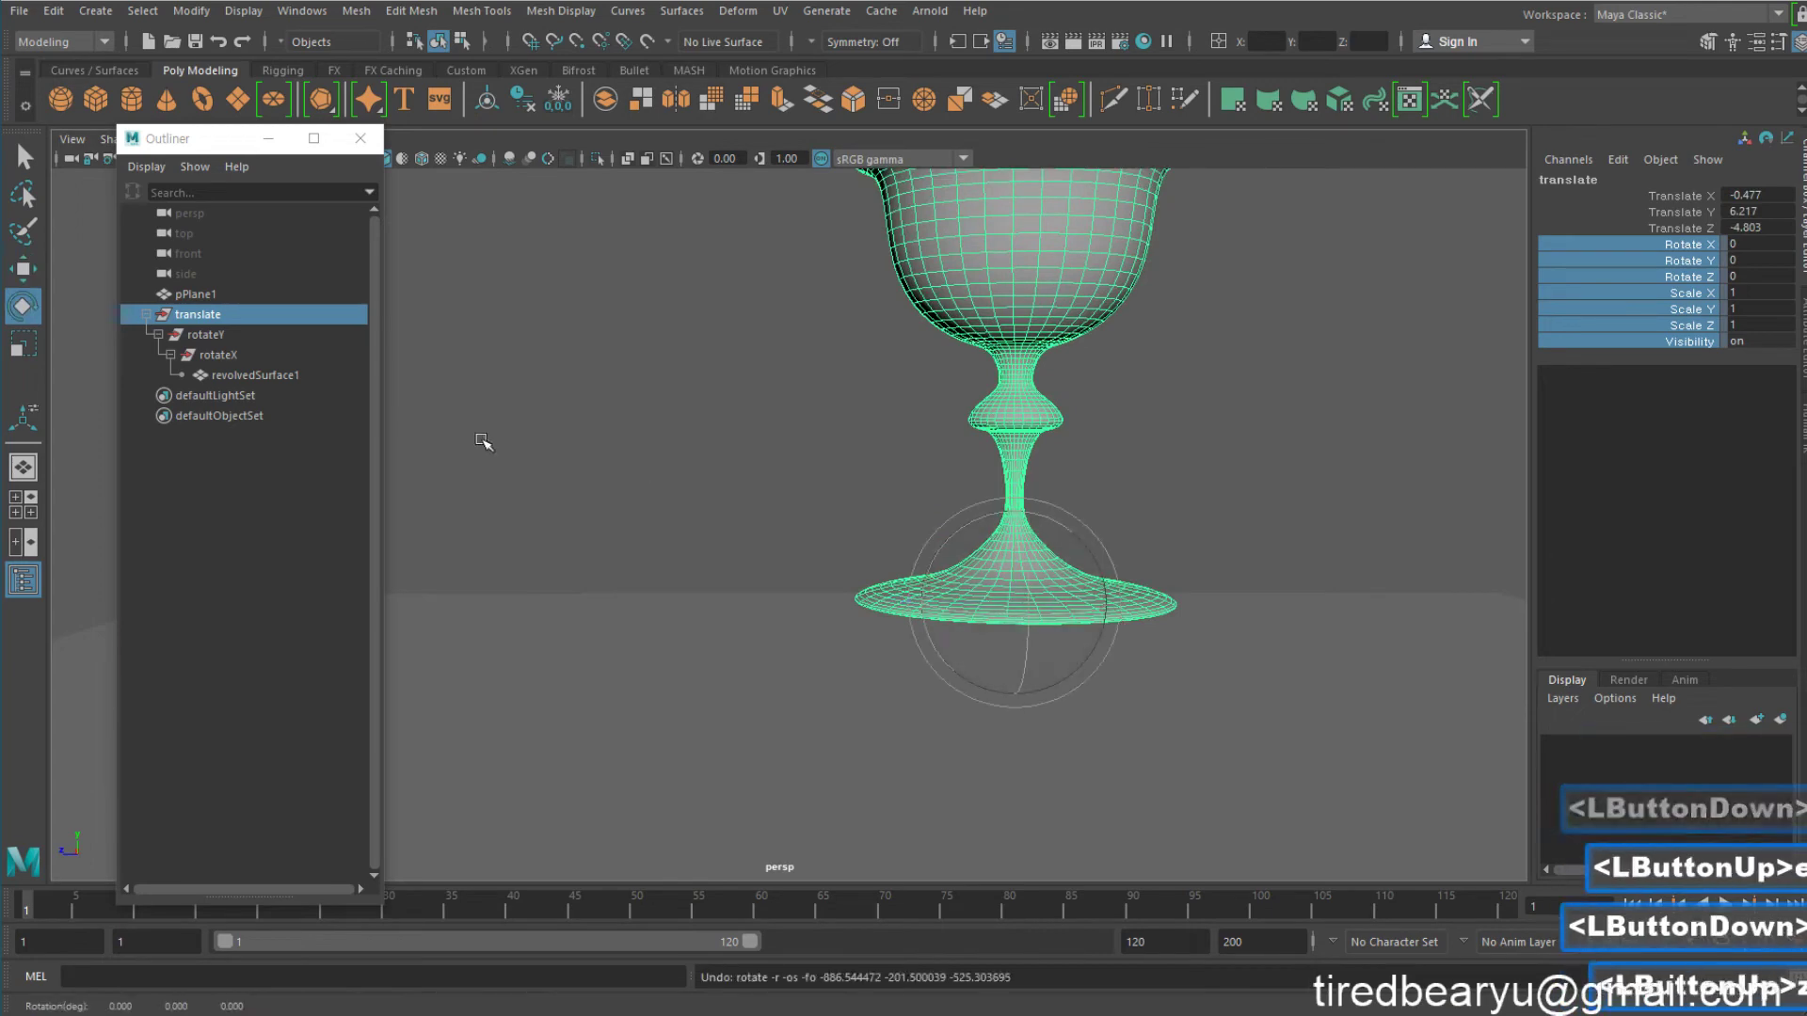
pyautogui.press('z')
pyautogui.press('z')
# Test the rotateY and rotateX groups with the Rotate tool, leaving rotateY turned by about 0.69 degrees
pyautogui.click(273, 335)
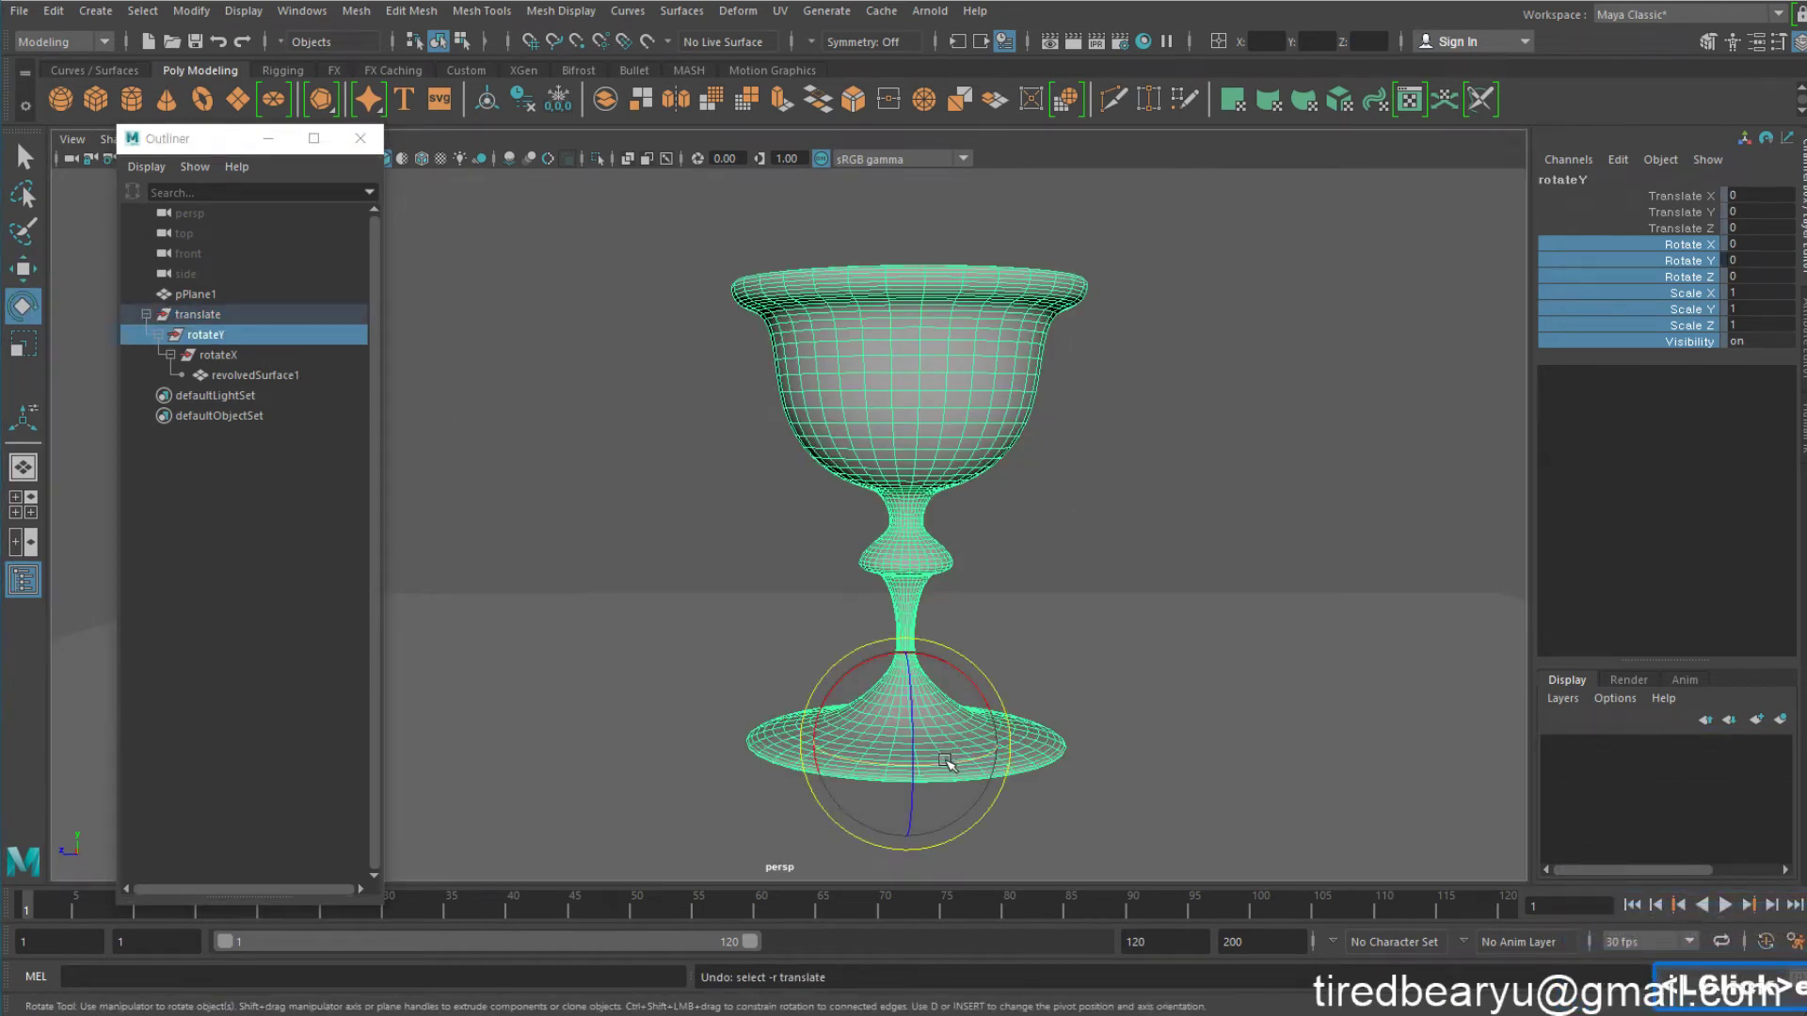
pyautogui.click(235, 355)
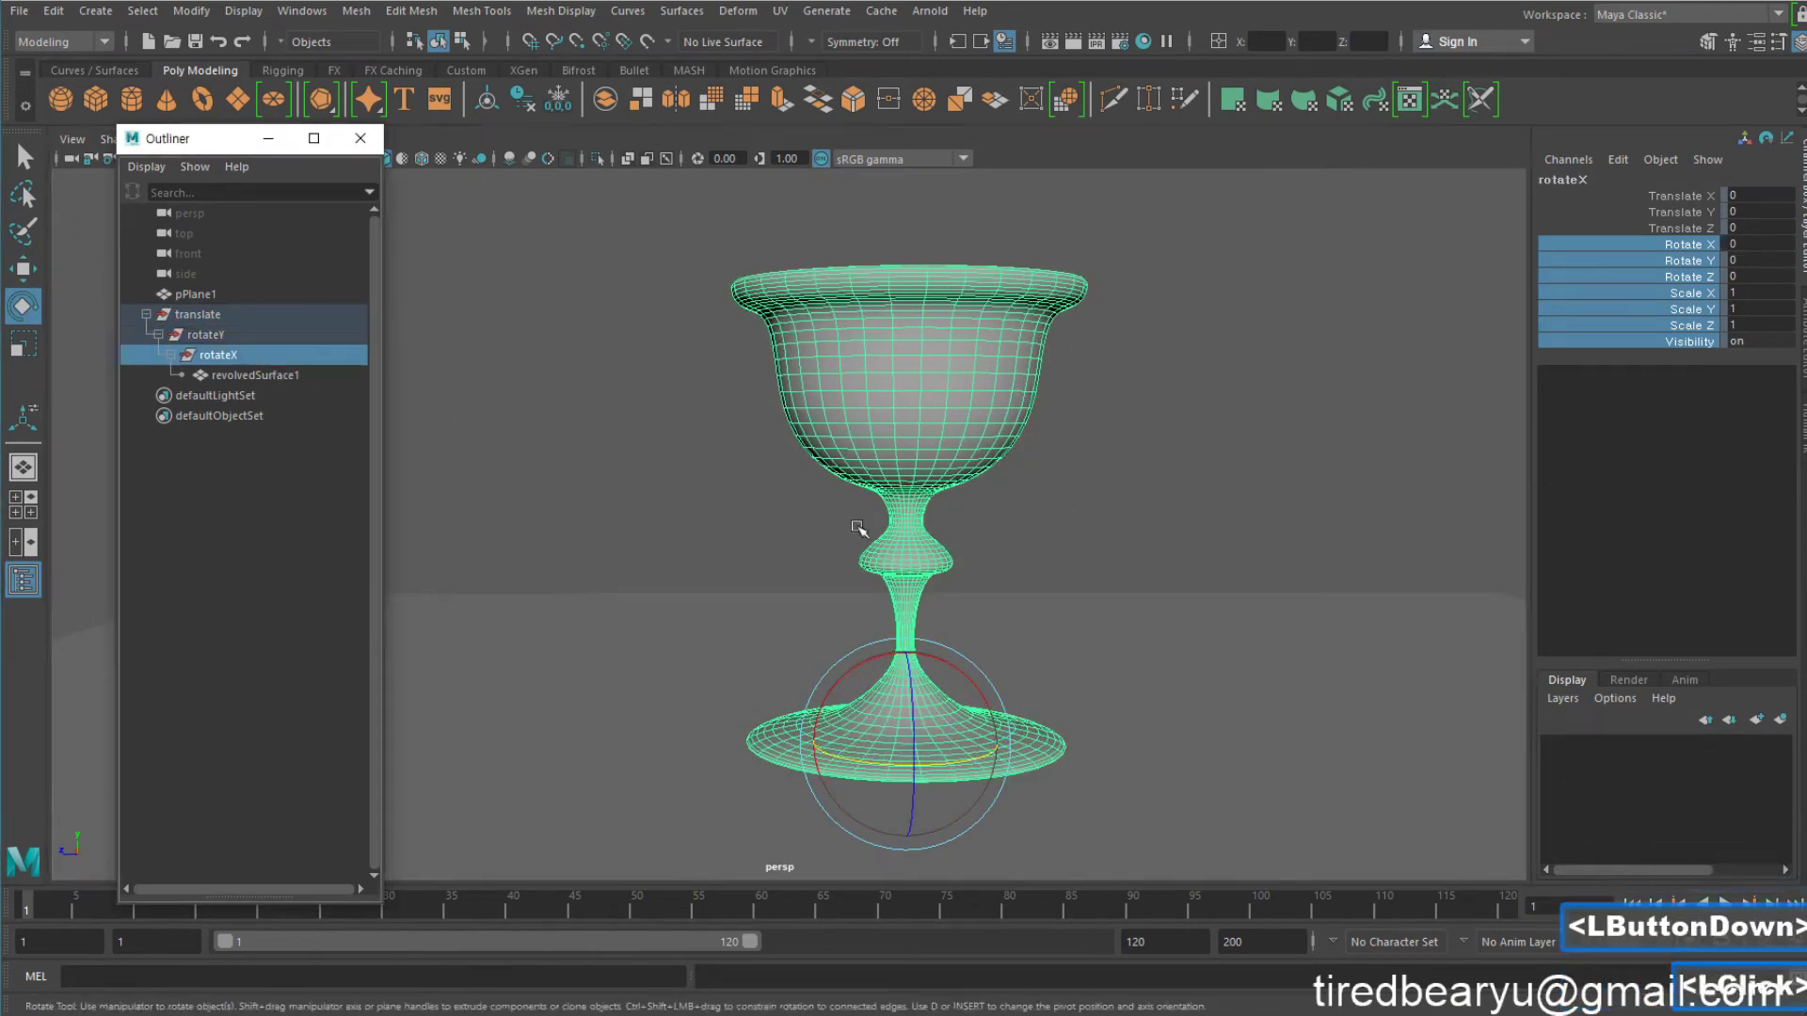
pyautogui.press('z')
pyautogui.moveTo(960, 669); pyautogui.dragTo(1024, 996)
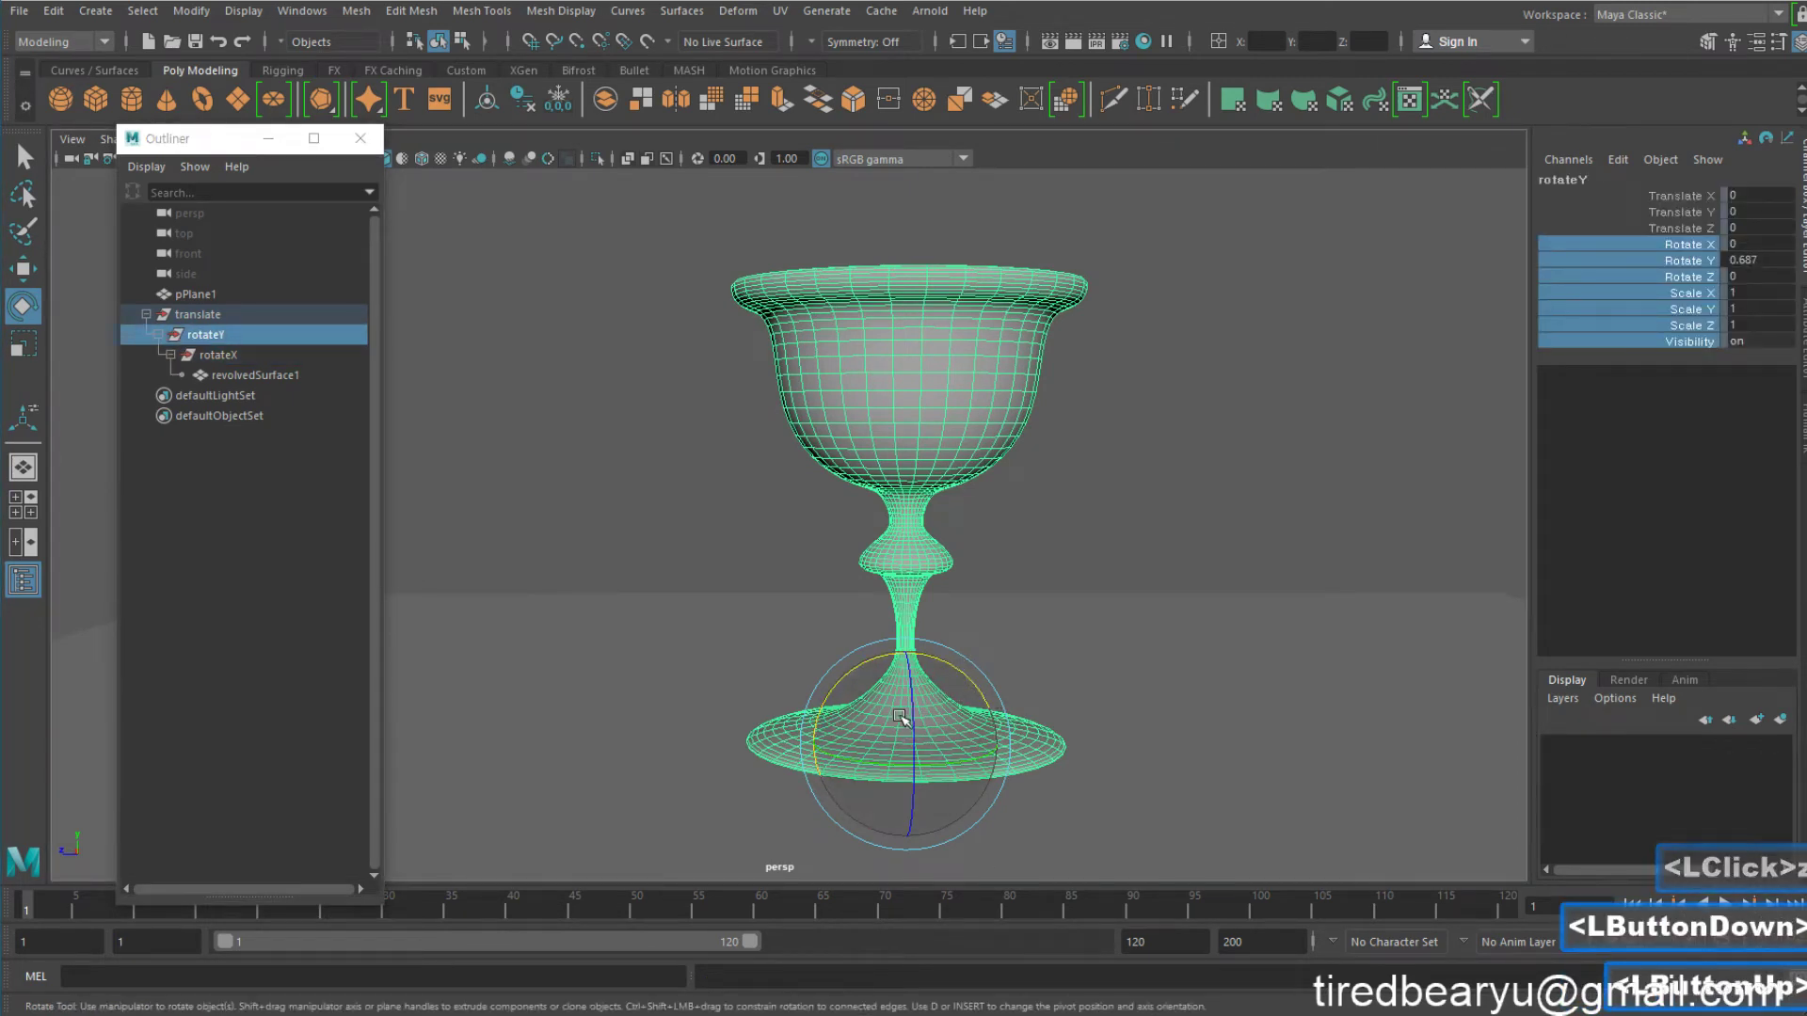
# Unlock all of revolvedSurface1's channels from Translate X to Visibility
pyautogui.click(254, 376)
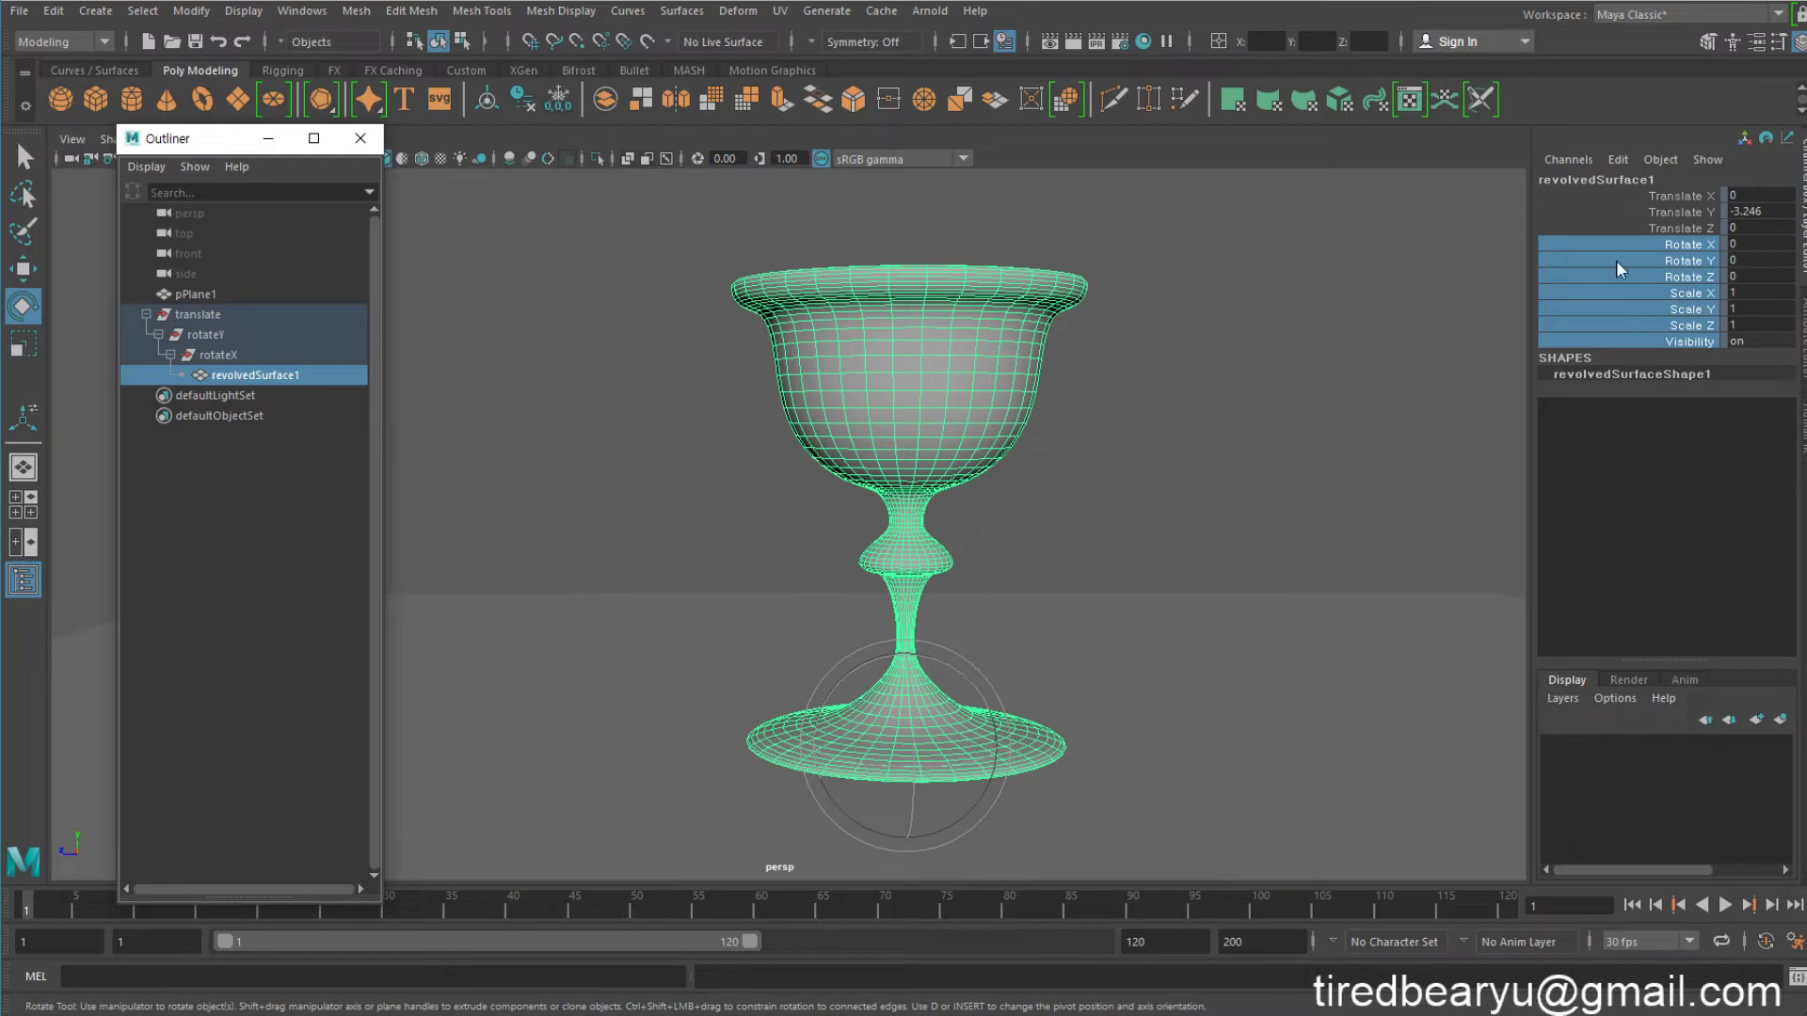
pyautogui.doubleClick(1683, 341)
pyautogui.rightClick(1683, 341)
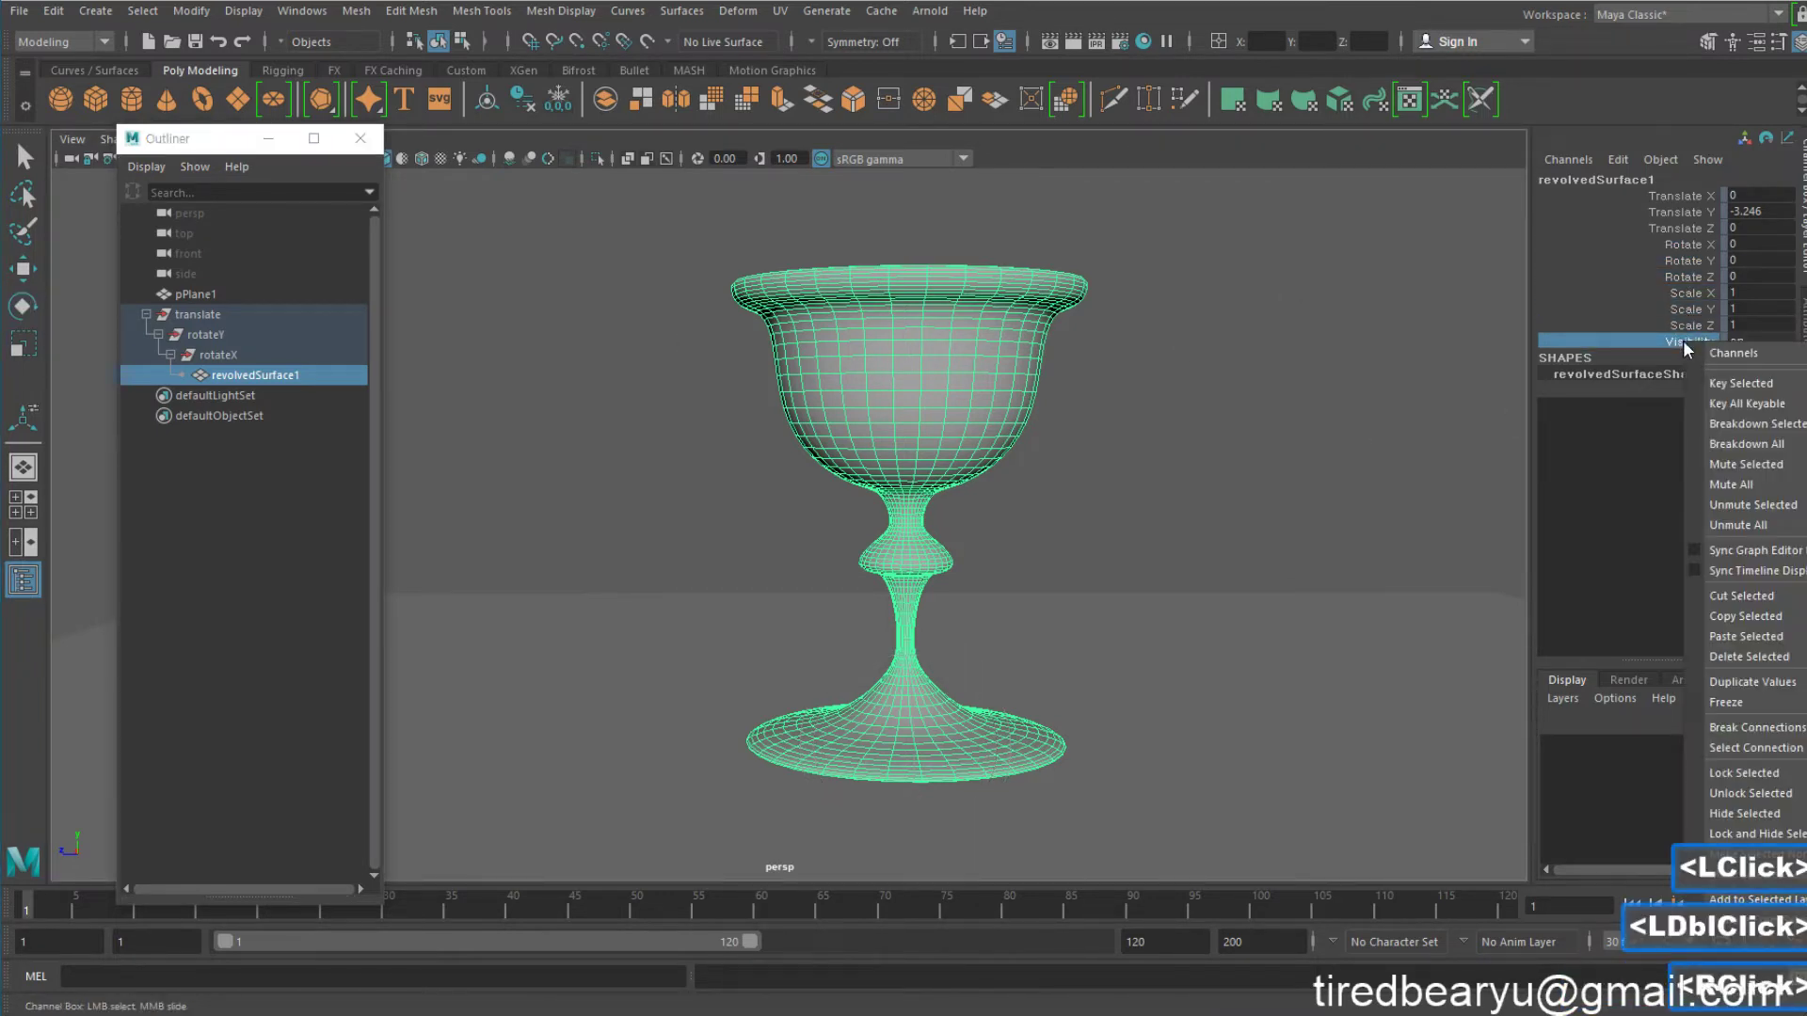
pyautogui.click(1766, 796)
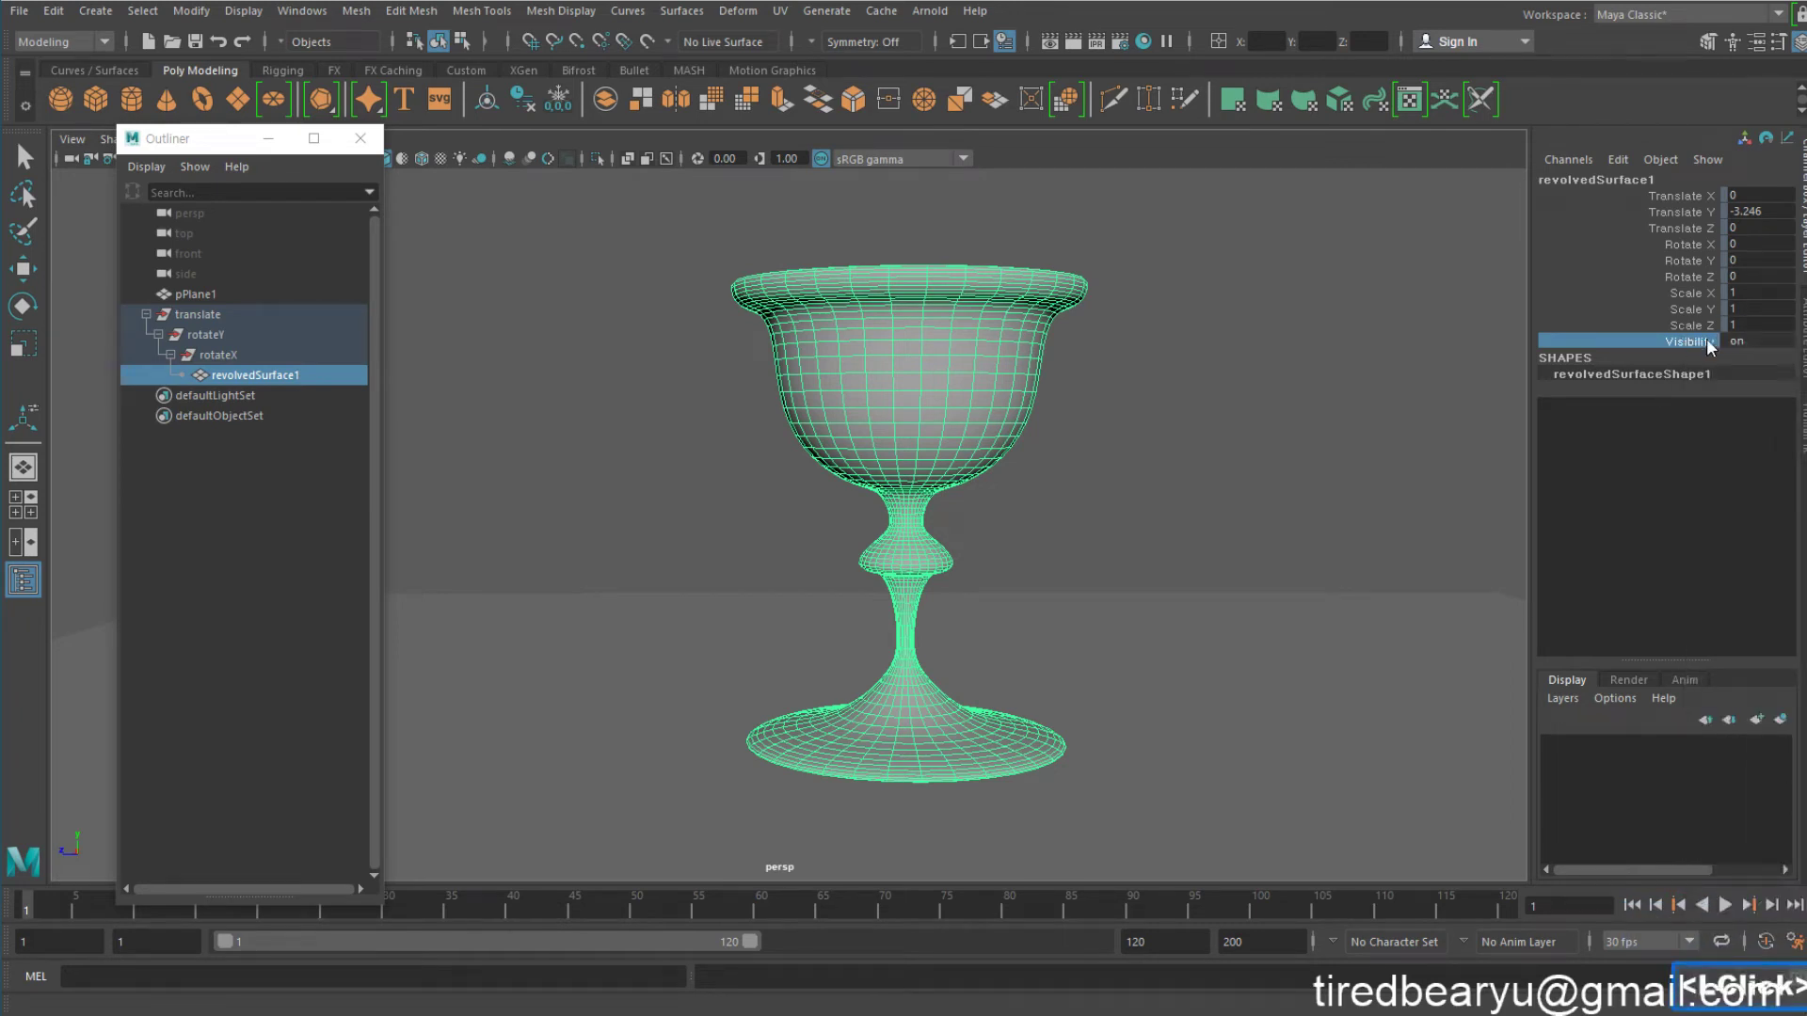
pyautogui.moveTo(1707, 337); pyautogui.dragTo(1703, 188)
pyautogui.rightClick(1687, 260)
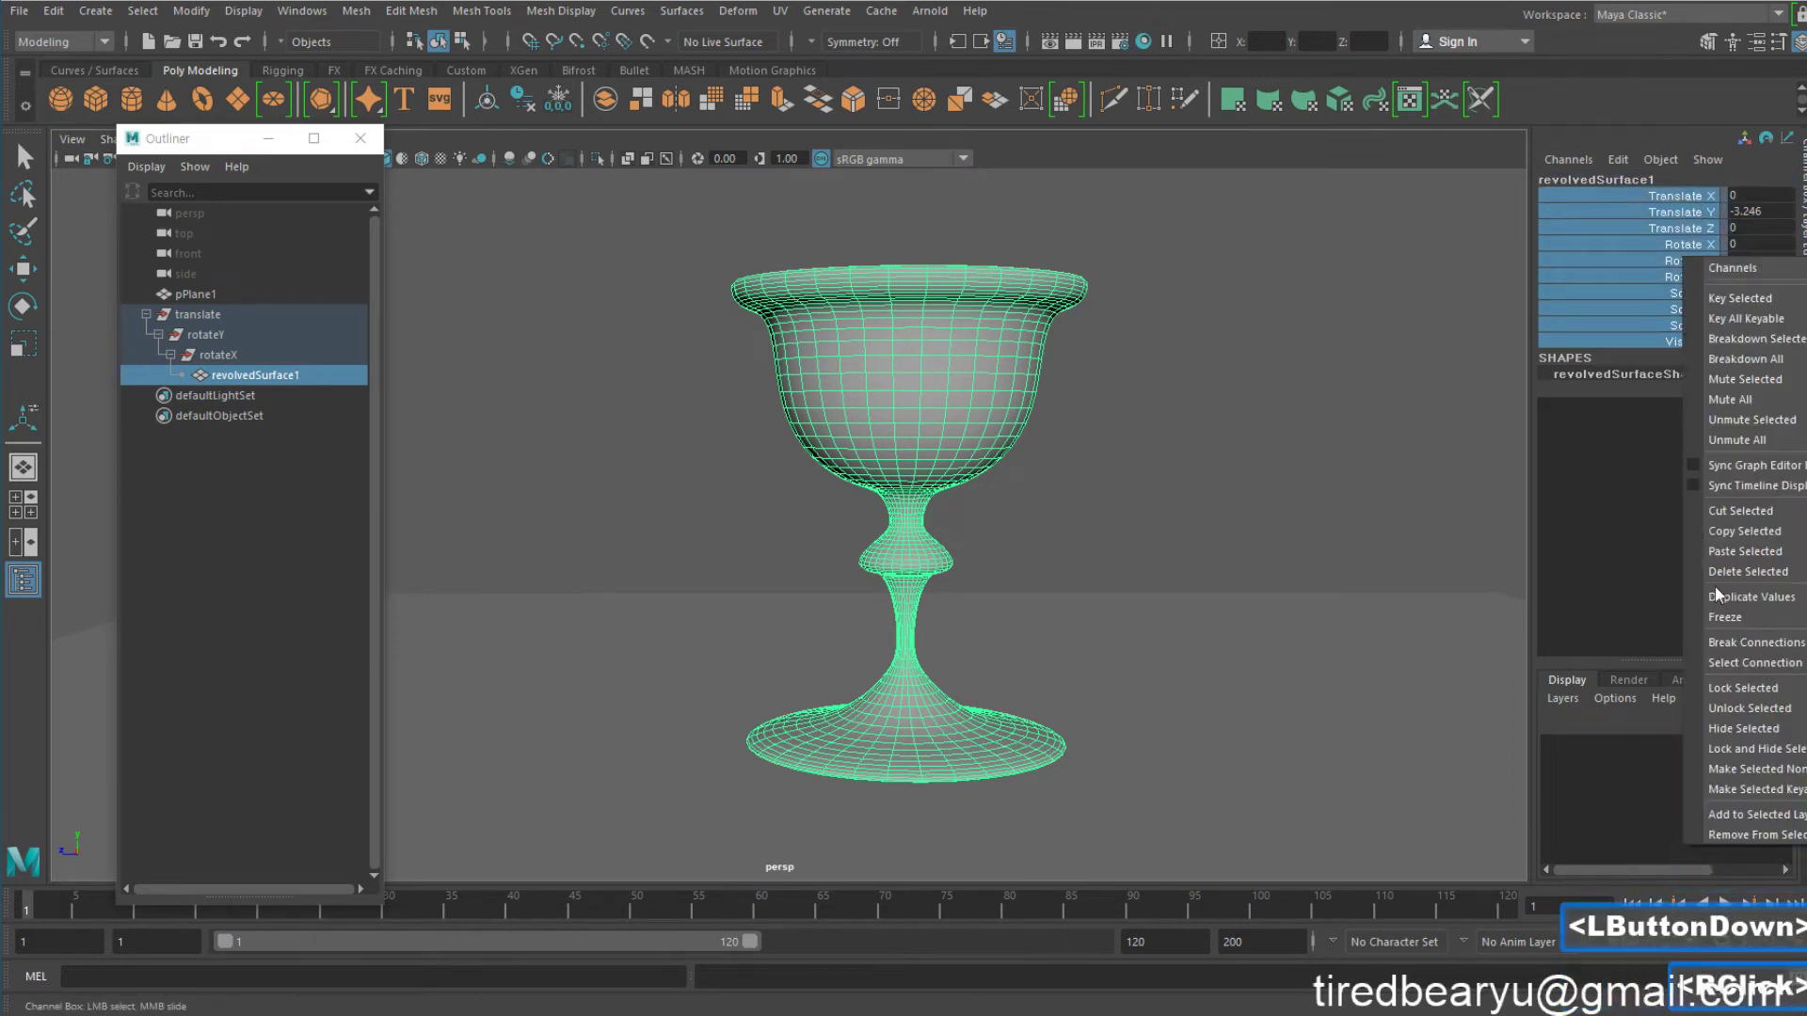
pyautogui.click(1748, 707)
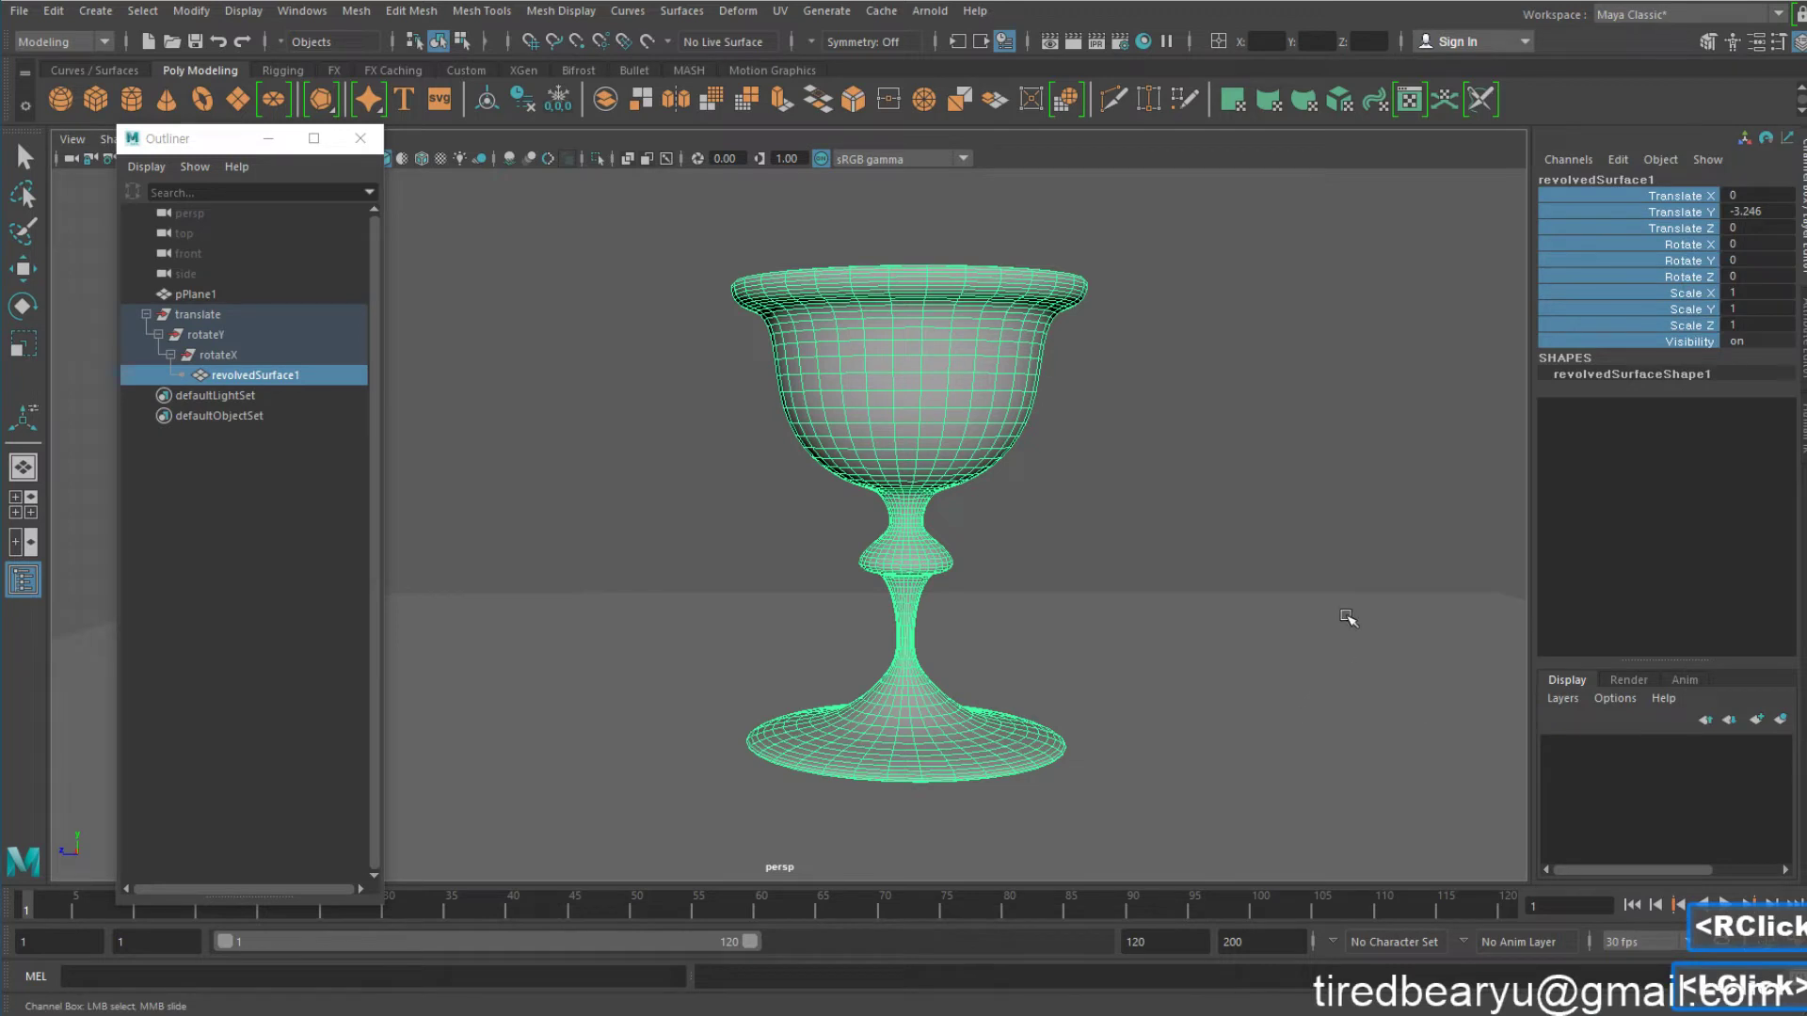
# Hide every channel of the rotateX group except Rotate X
pyautogui.click(309, 354)
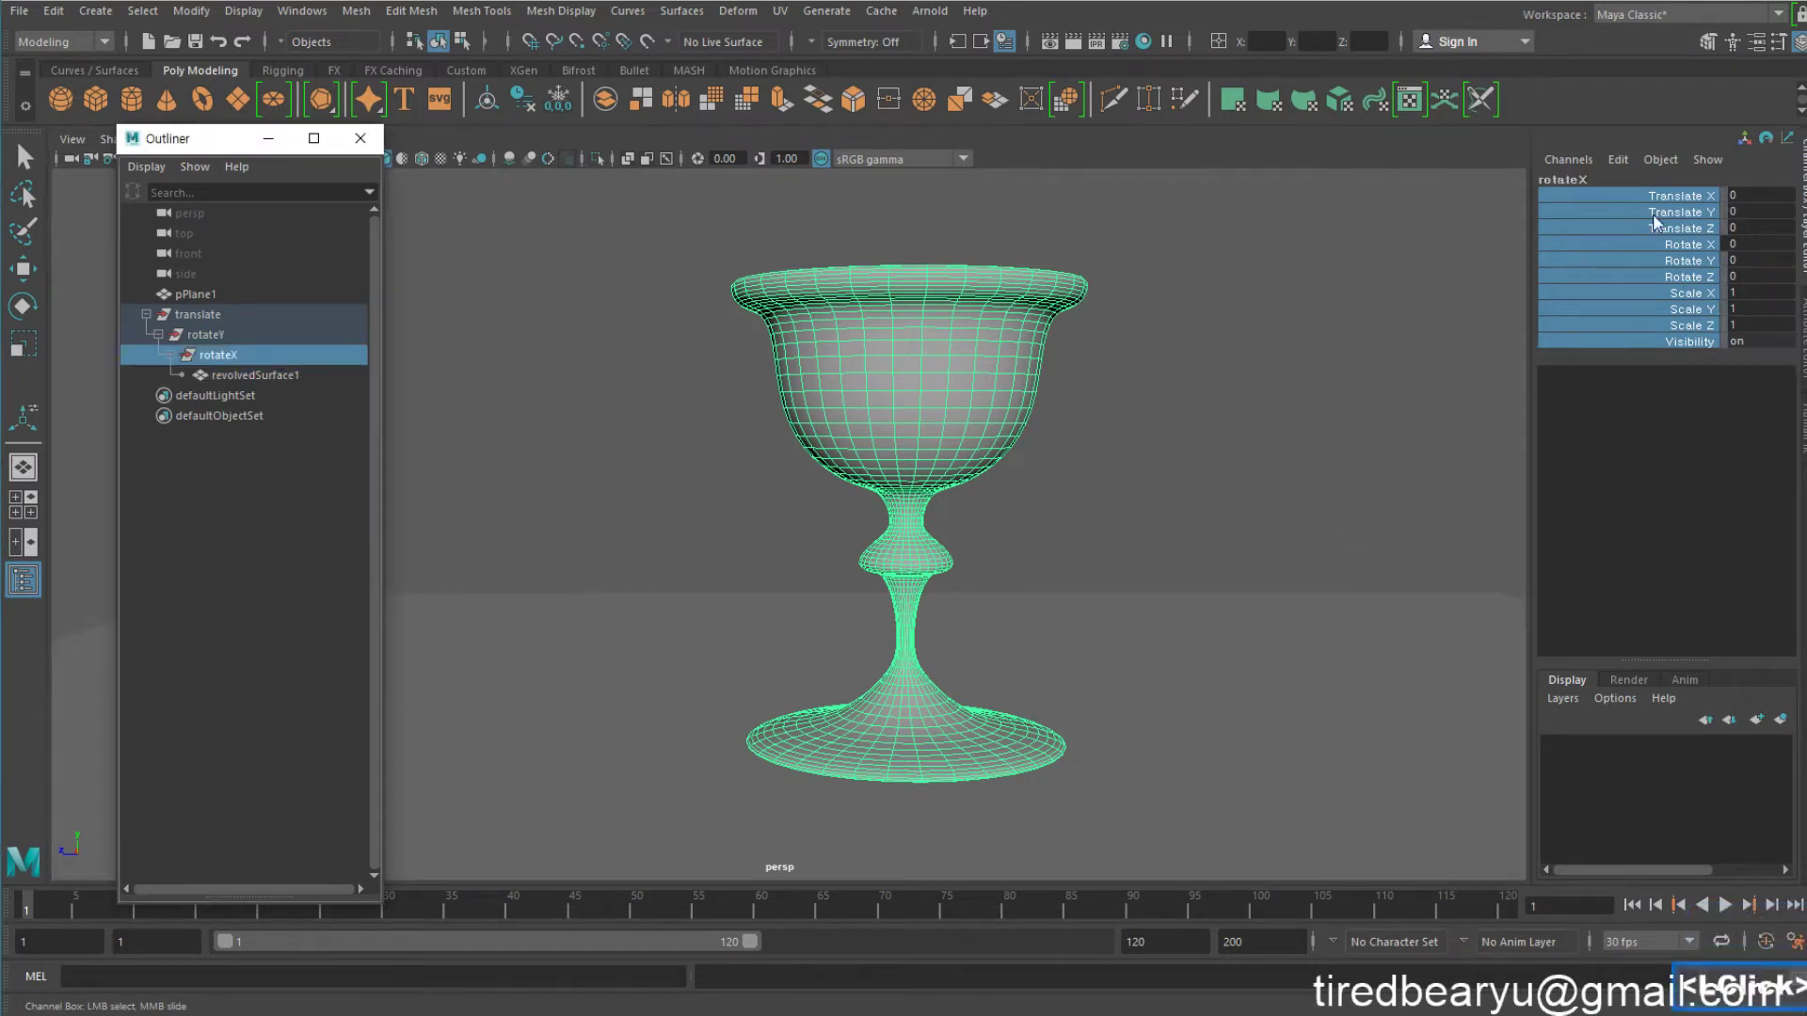
pyautogui.click(1676, 198)
pyautogui.moveTo(1690, 193); pyautogui.dragTo(1704, 337)
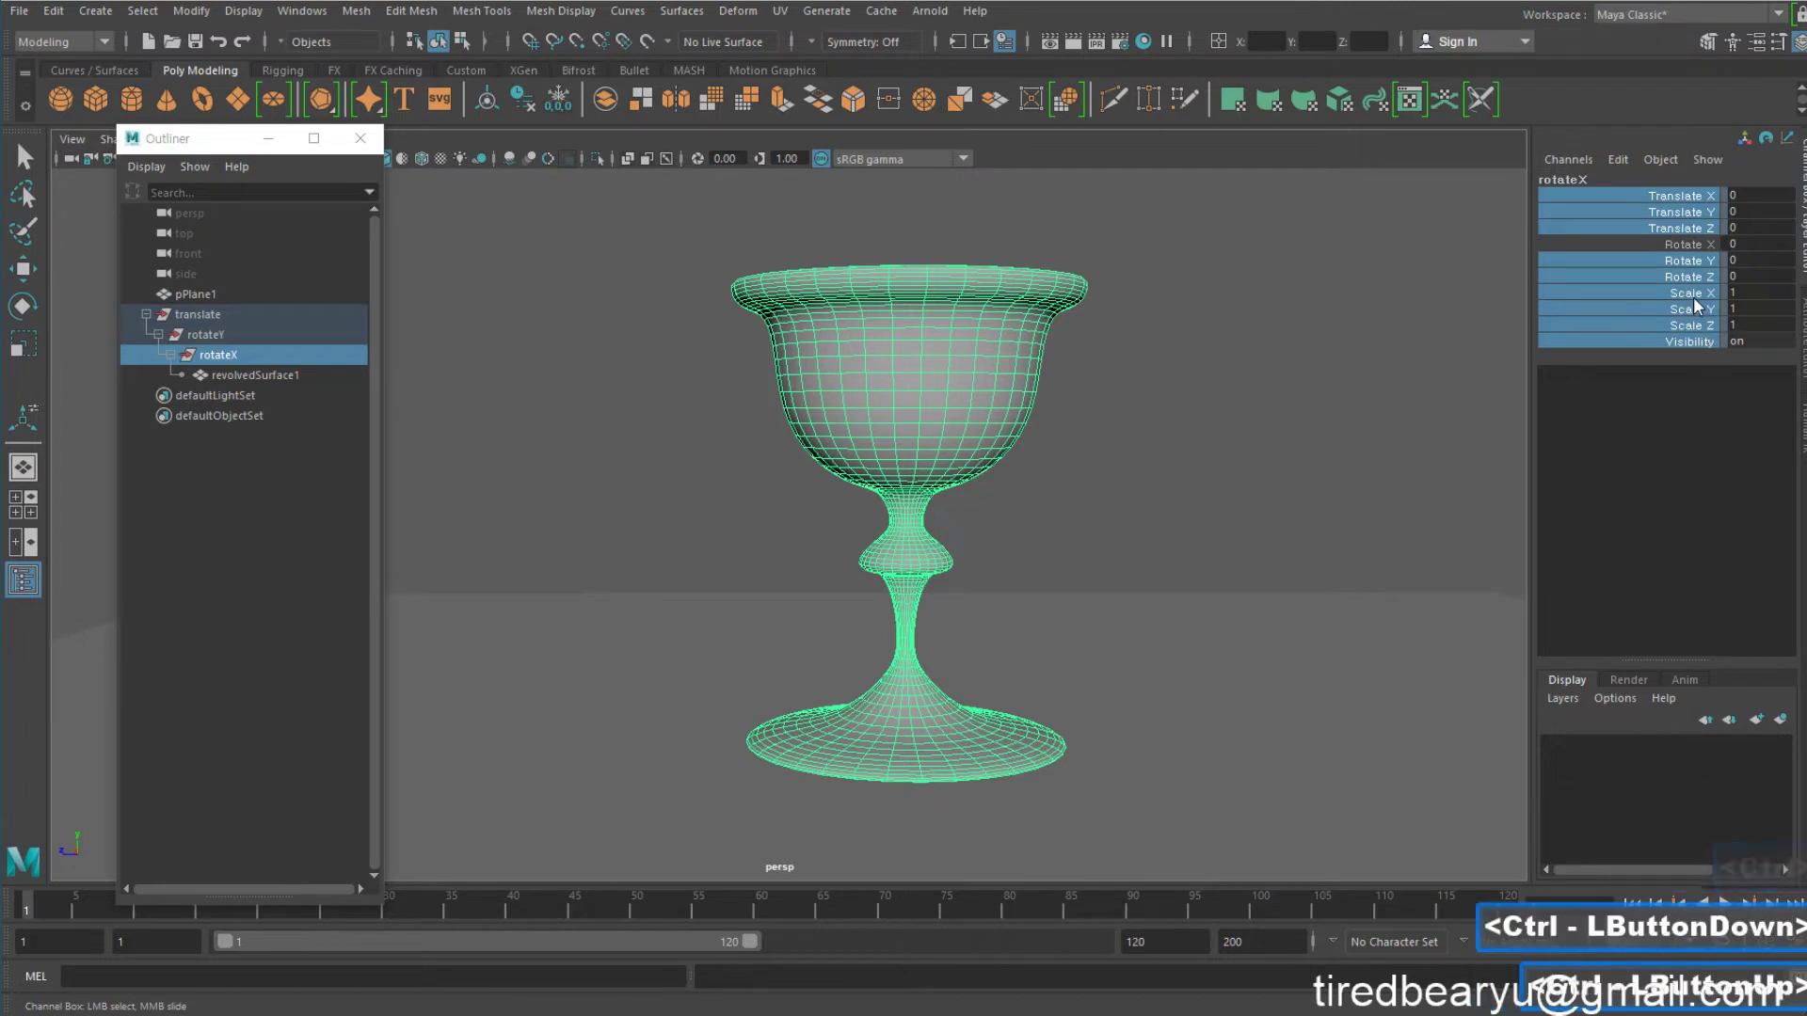
pyautogui.rightClick(1697, 306)
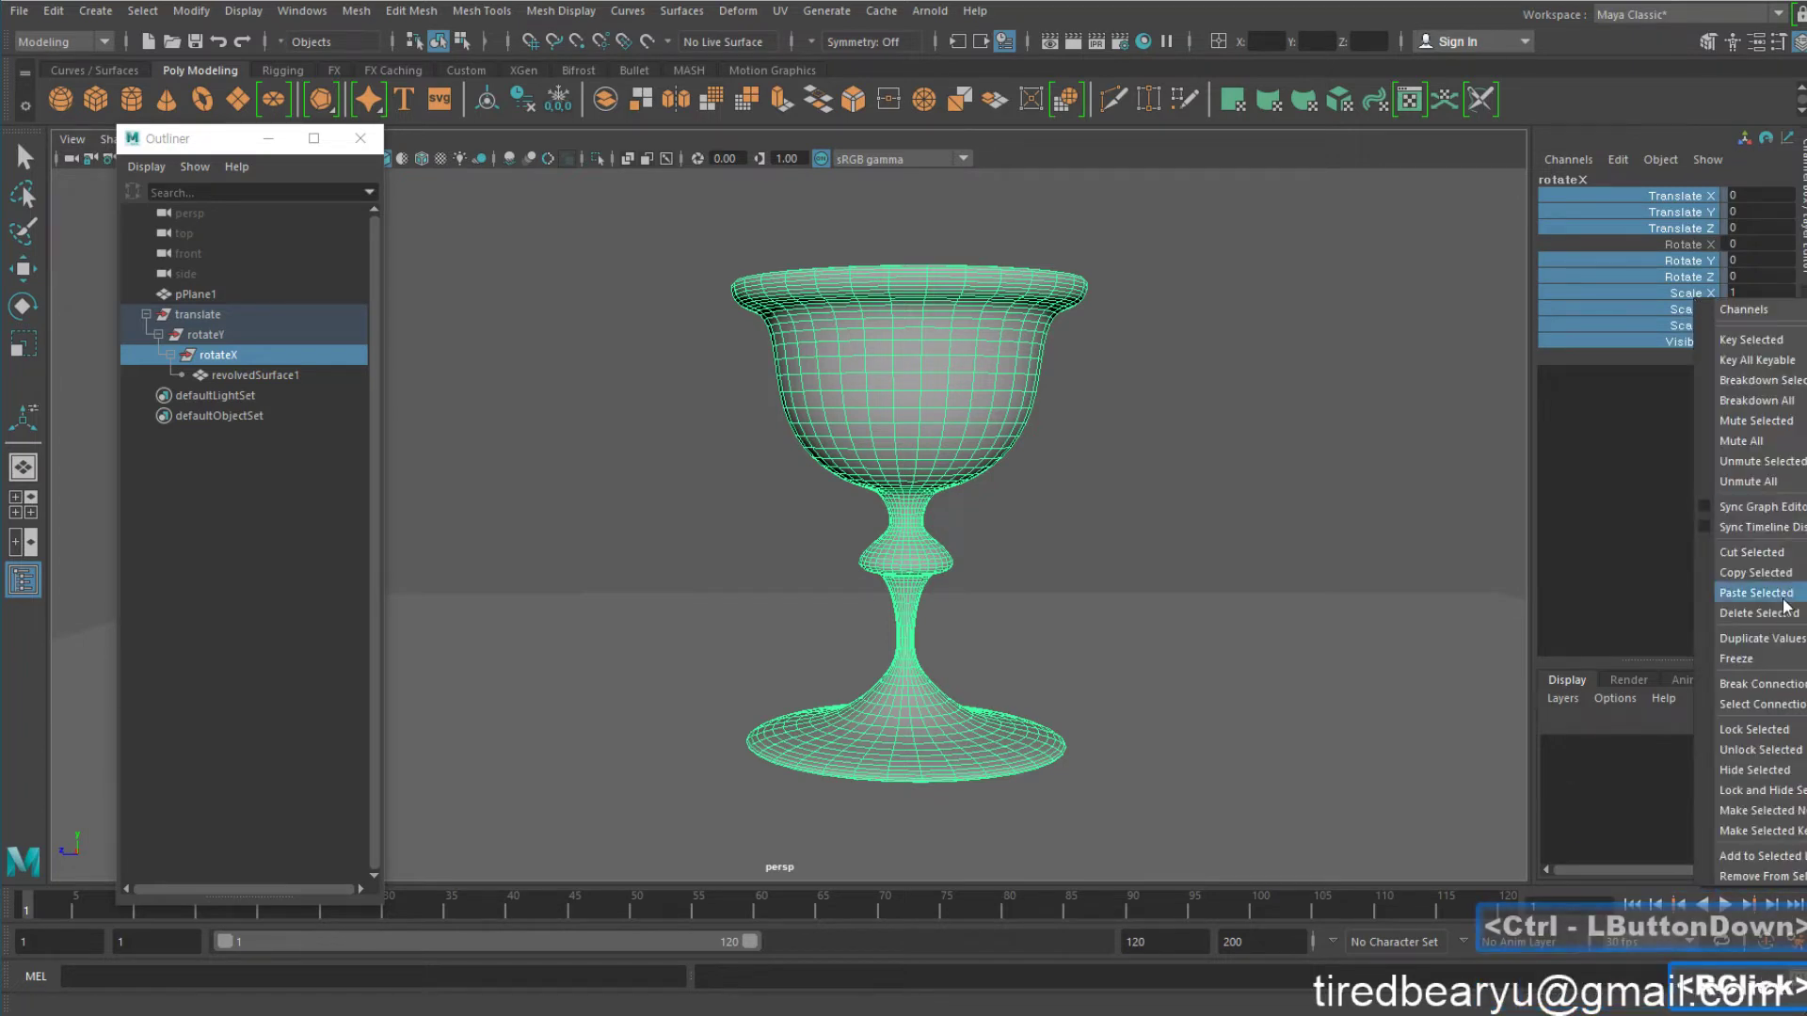
pyautogui.click(1757, 770)
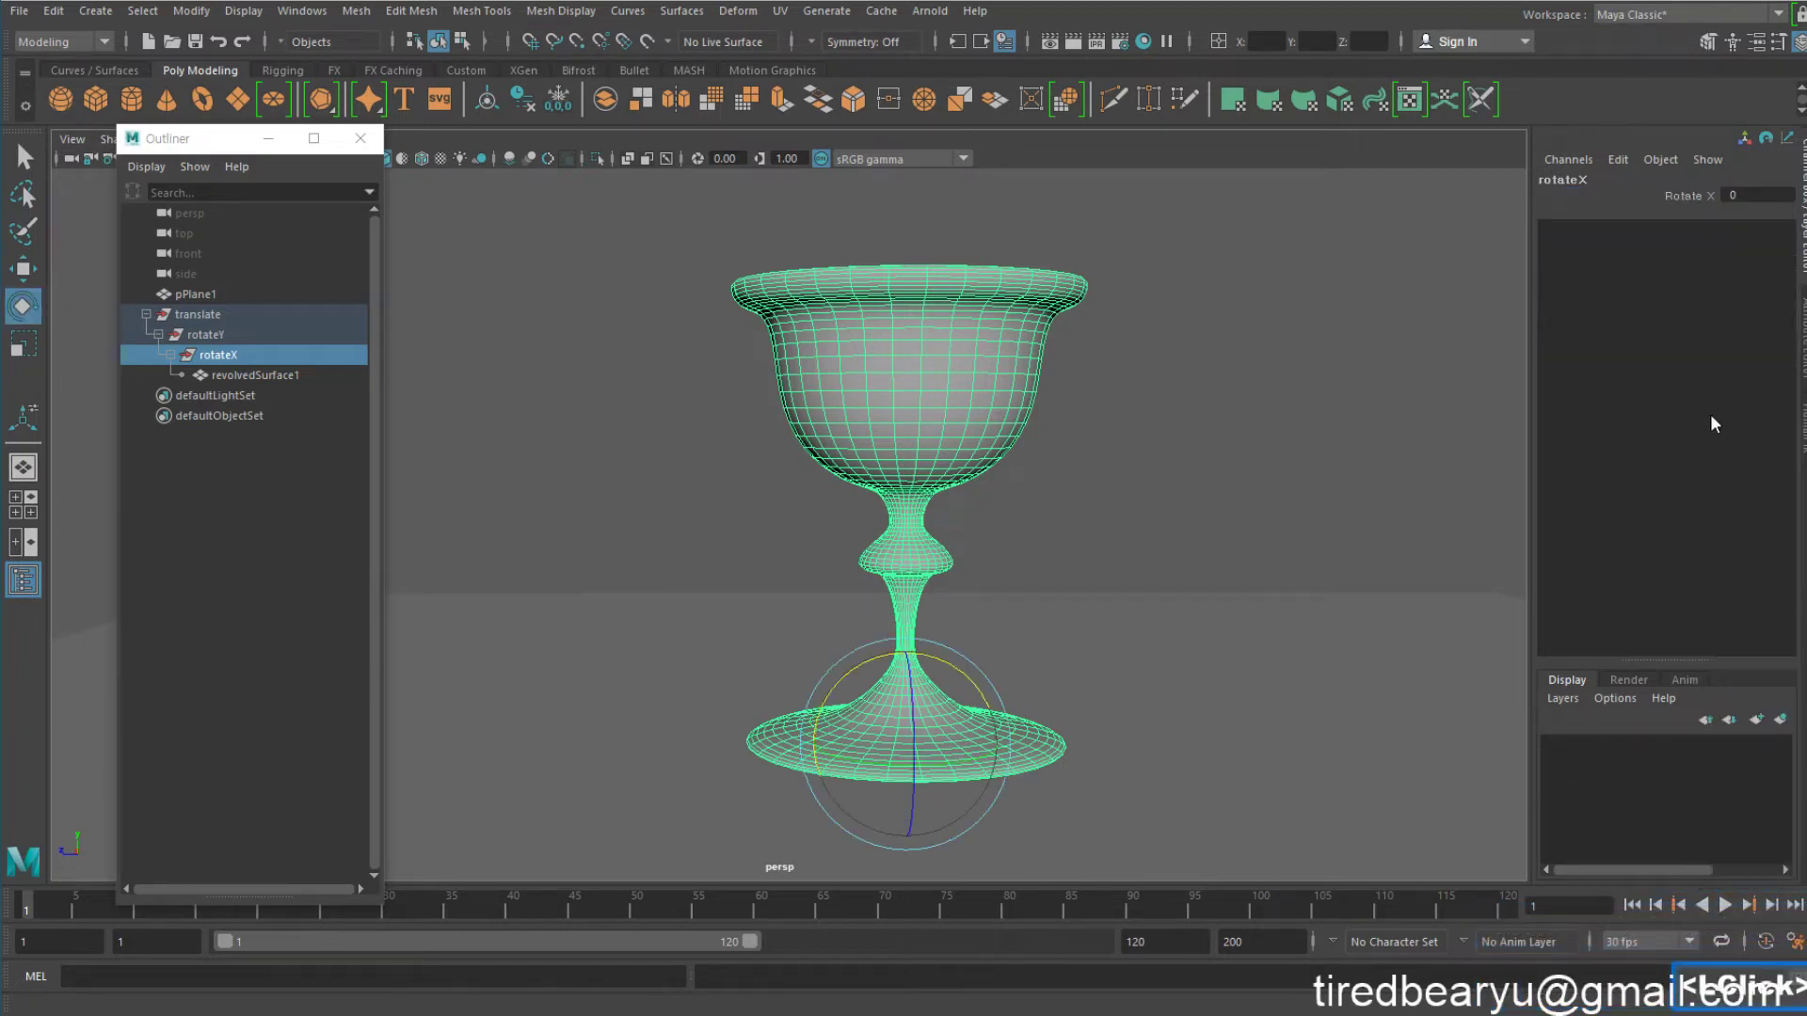
# Hide every channel of the rotateY group except Rotate Y
pyautogui.click(265, 334)
pyautogui.moveTo(1703, 202); pyautogui.dragTo(1690, 343)
pyautogui.rightClick(1685, 320)
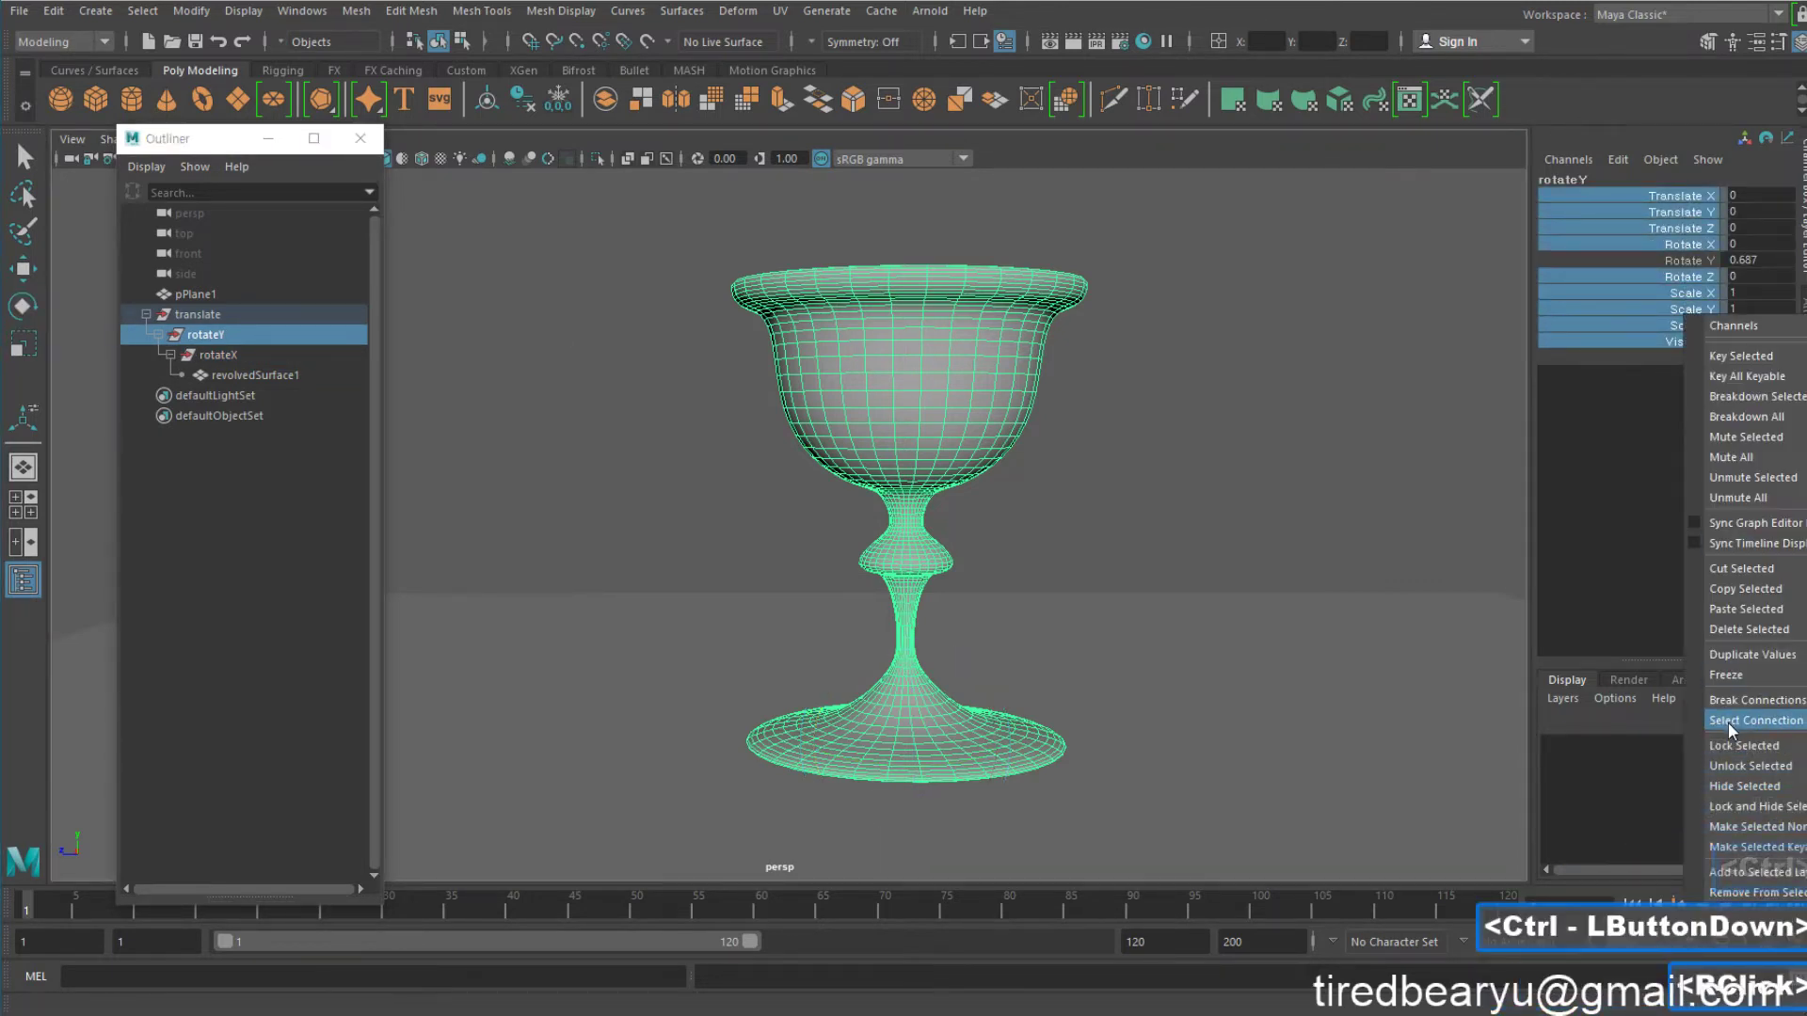
pyautogui.click(1749, 774)
pyautogui.press('e')
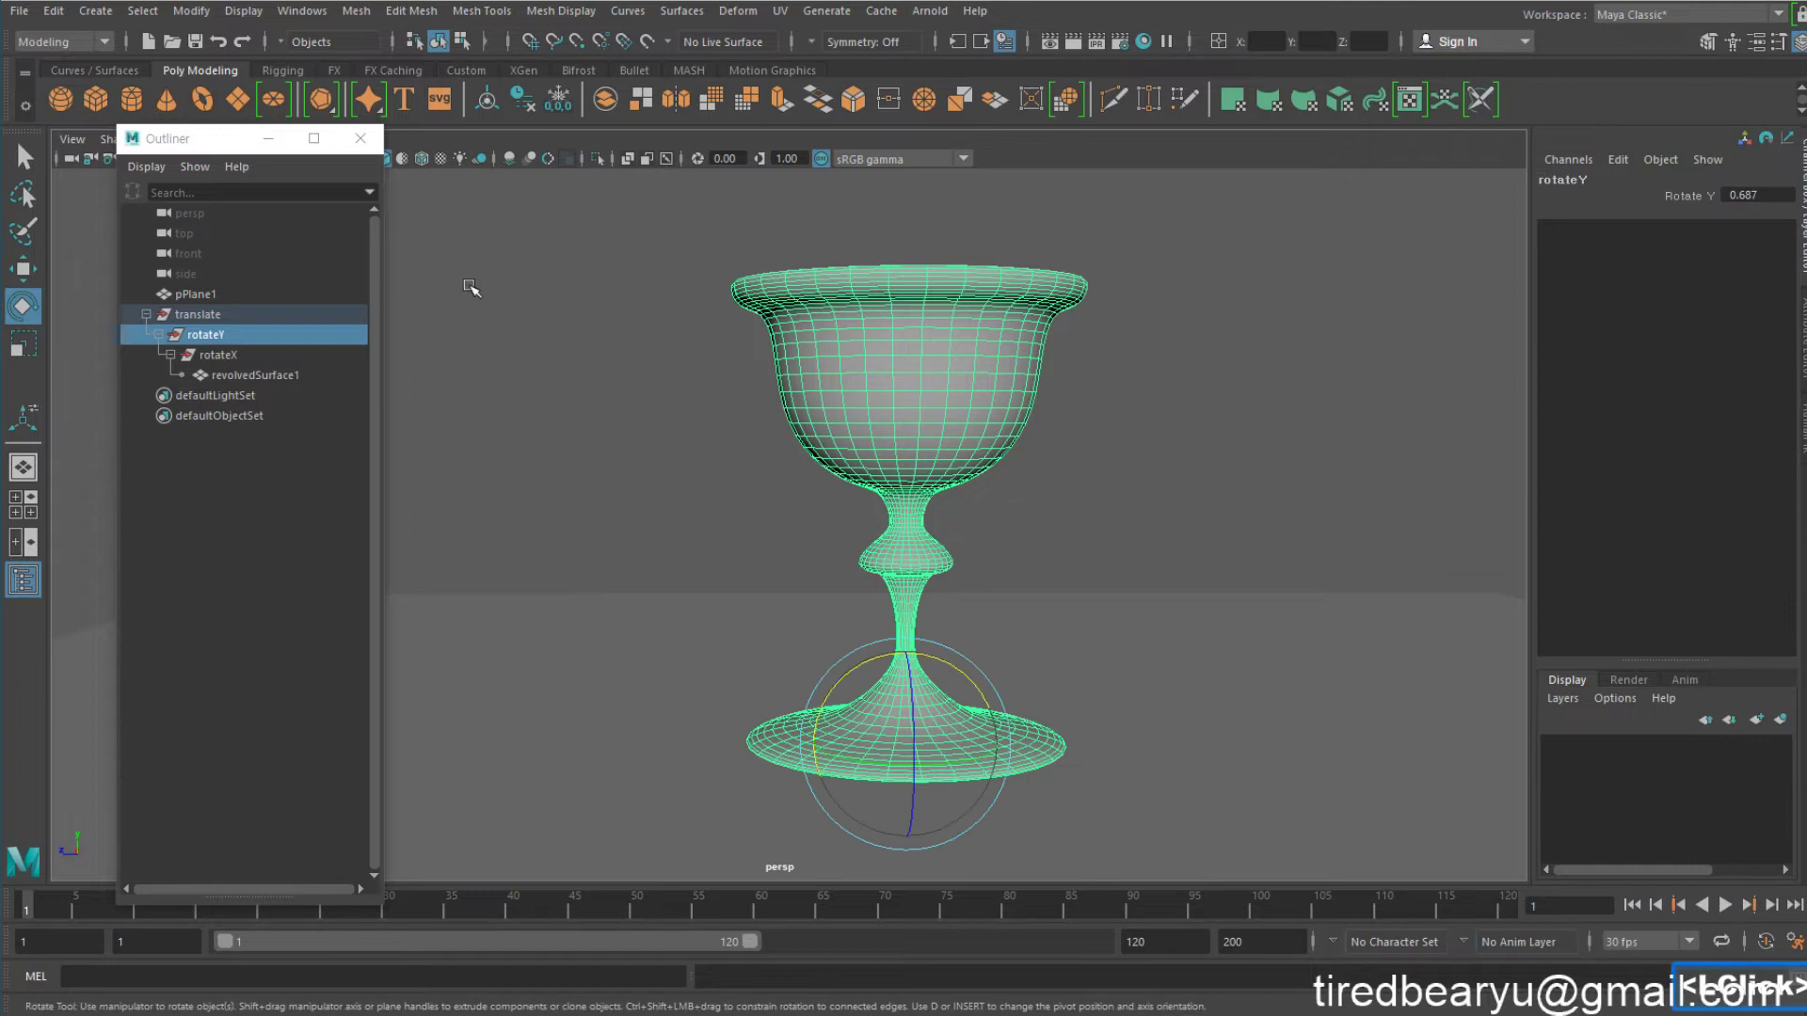
# Hide the translate group's channels from Rotate X to Visibility, keeping only Translate X, Y and Z displayed
pyautogui.click(232, 314)
pyautogui.moveTo(1664, 247); pyautogui.dragTo(1691, 357)
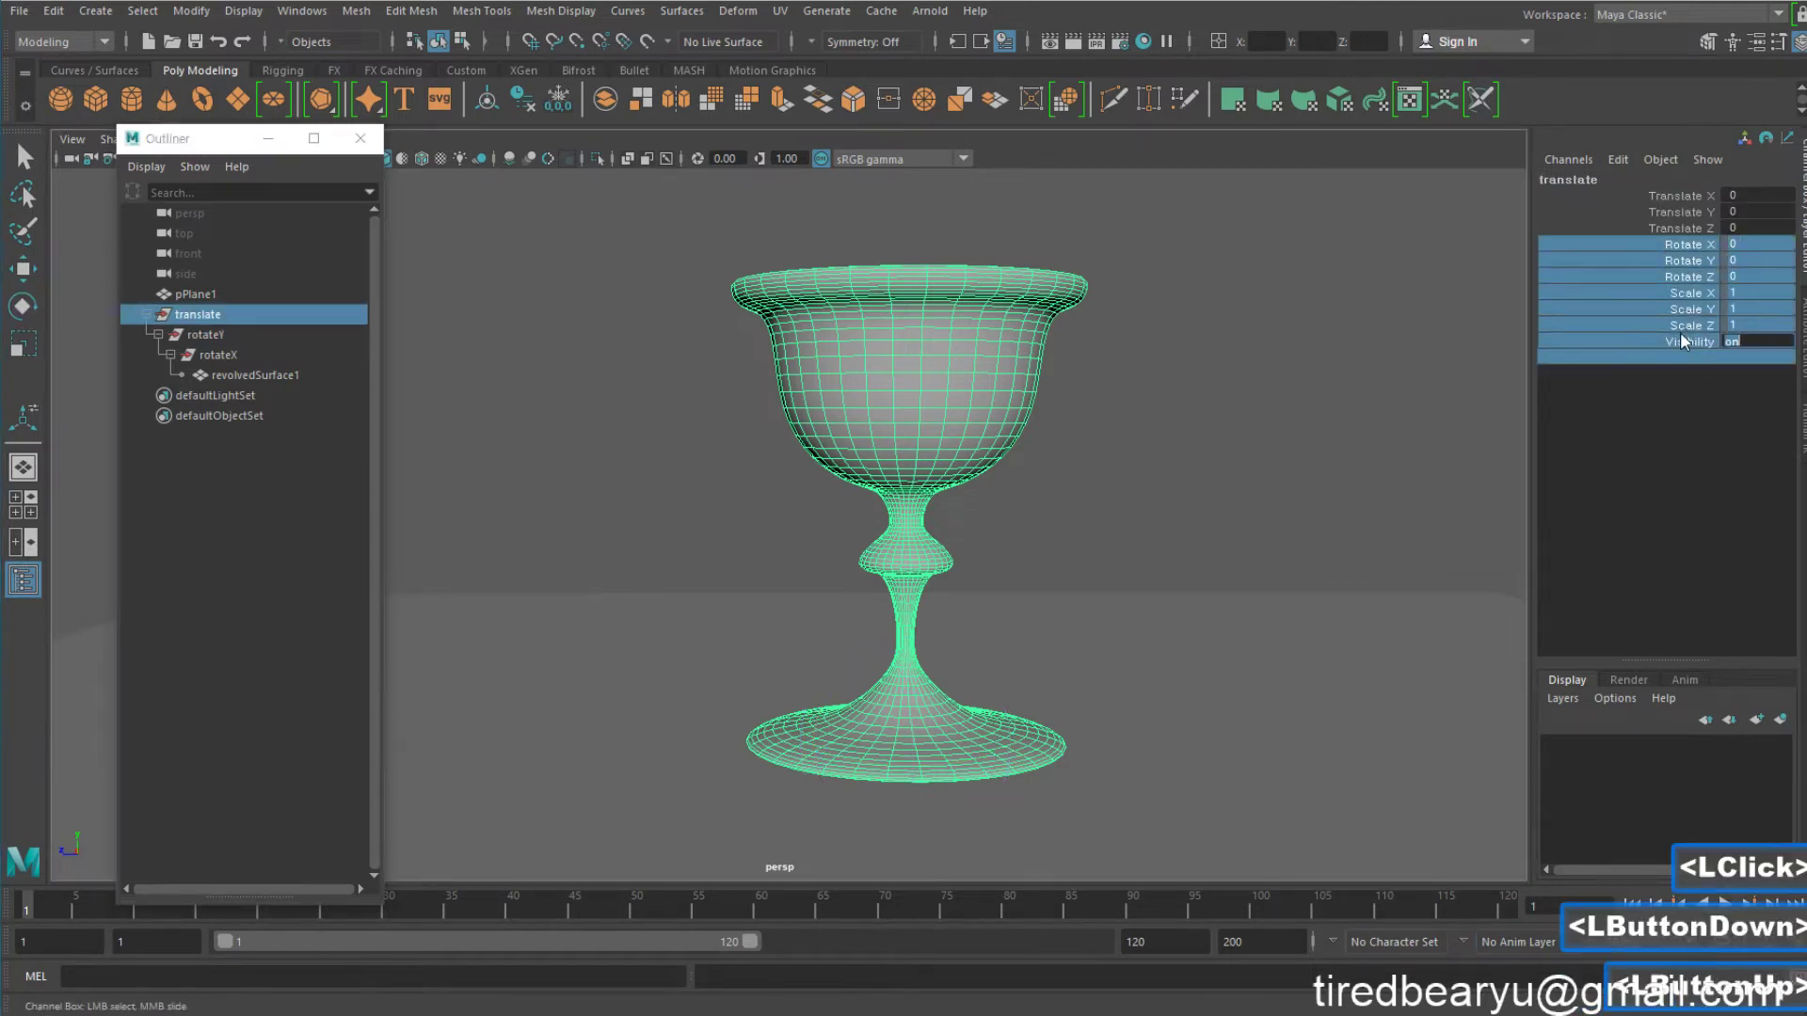
pyautogui.click(1685, 246)
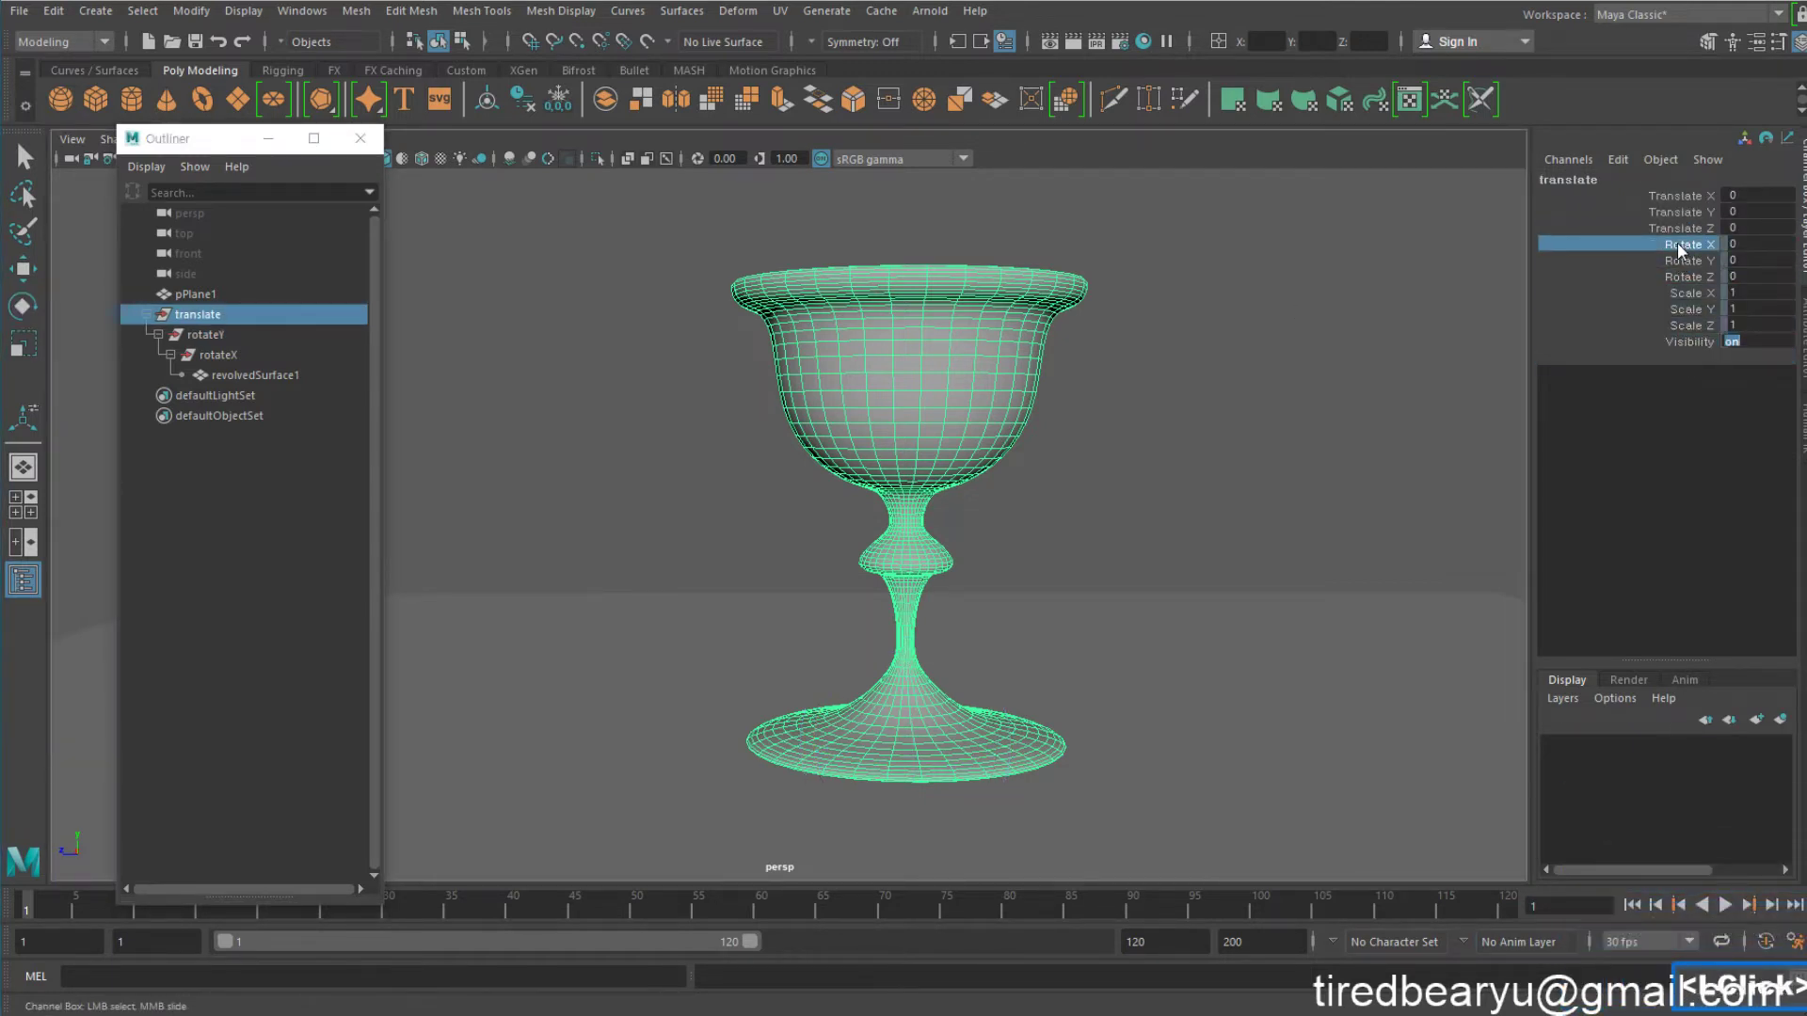
pyautogui.keyDown('shift'); pyautogui.click(1677, 328); pyautogui.keyUp('shift')
pyautogui.rightClick(1670, 308)
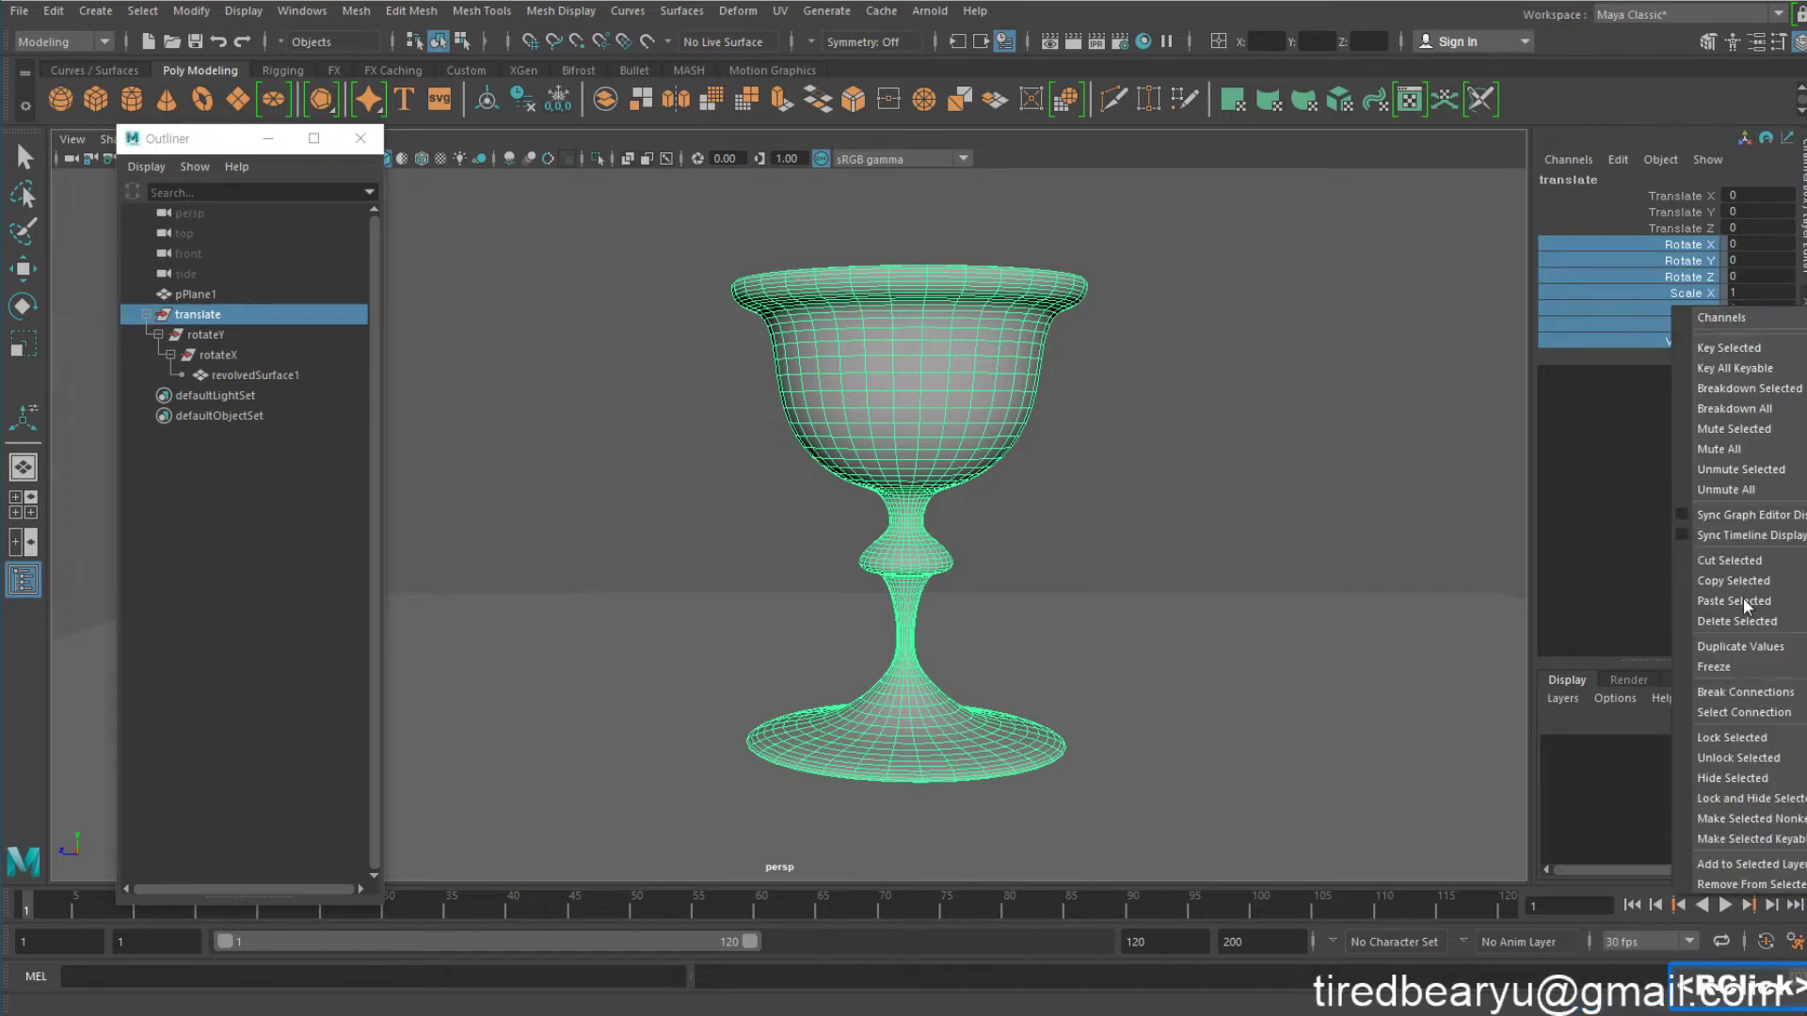
pyautogui.click(1785, 780)
pyautogui.press('e')
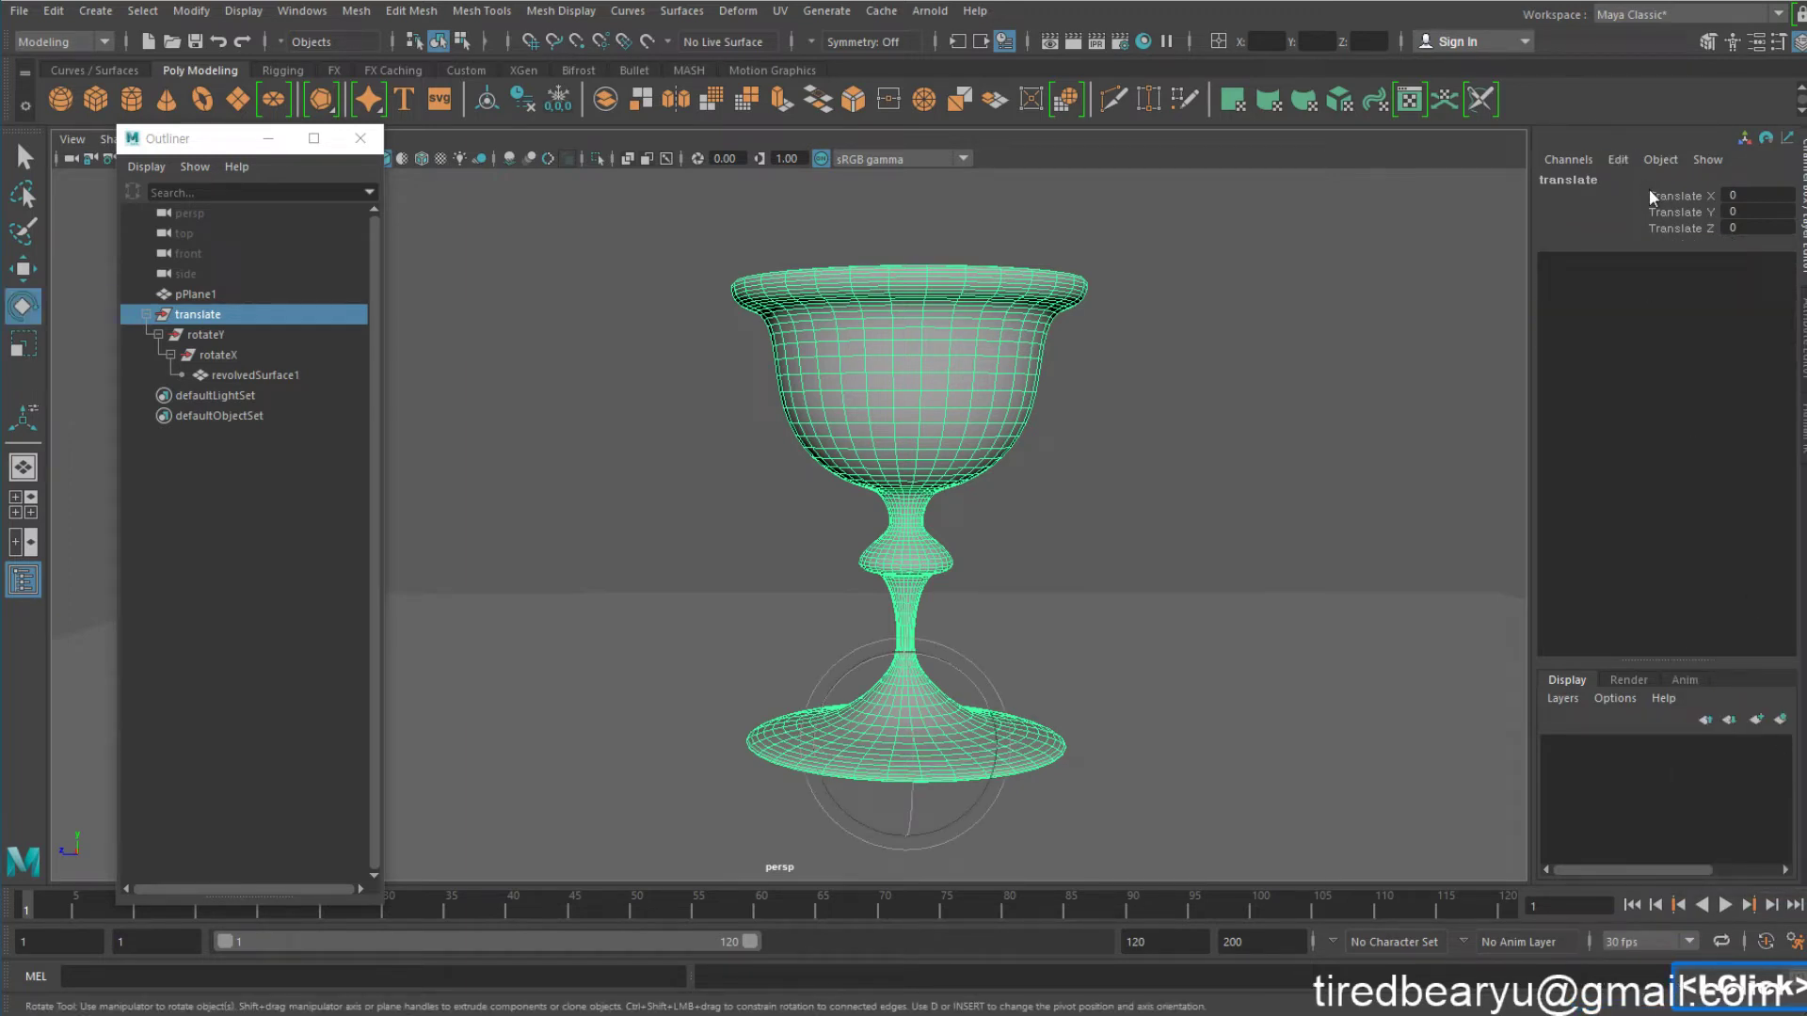
pyautogui.moveTo(1656, 196); pyautogui.dragTo(1664, 229)
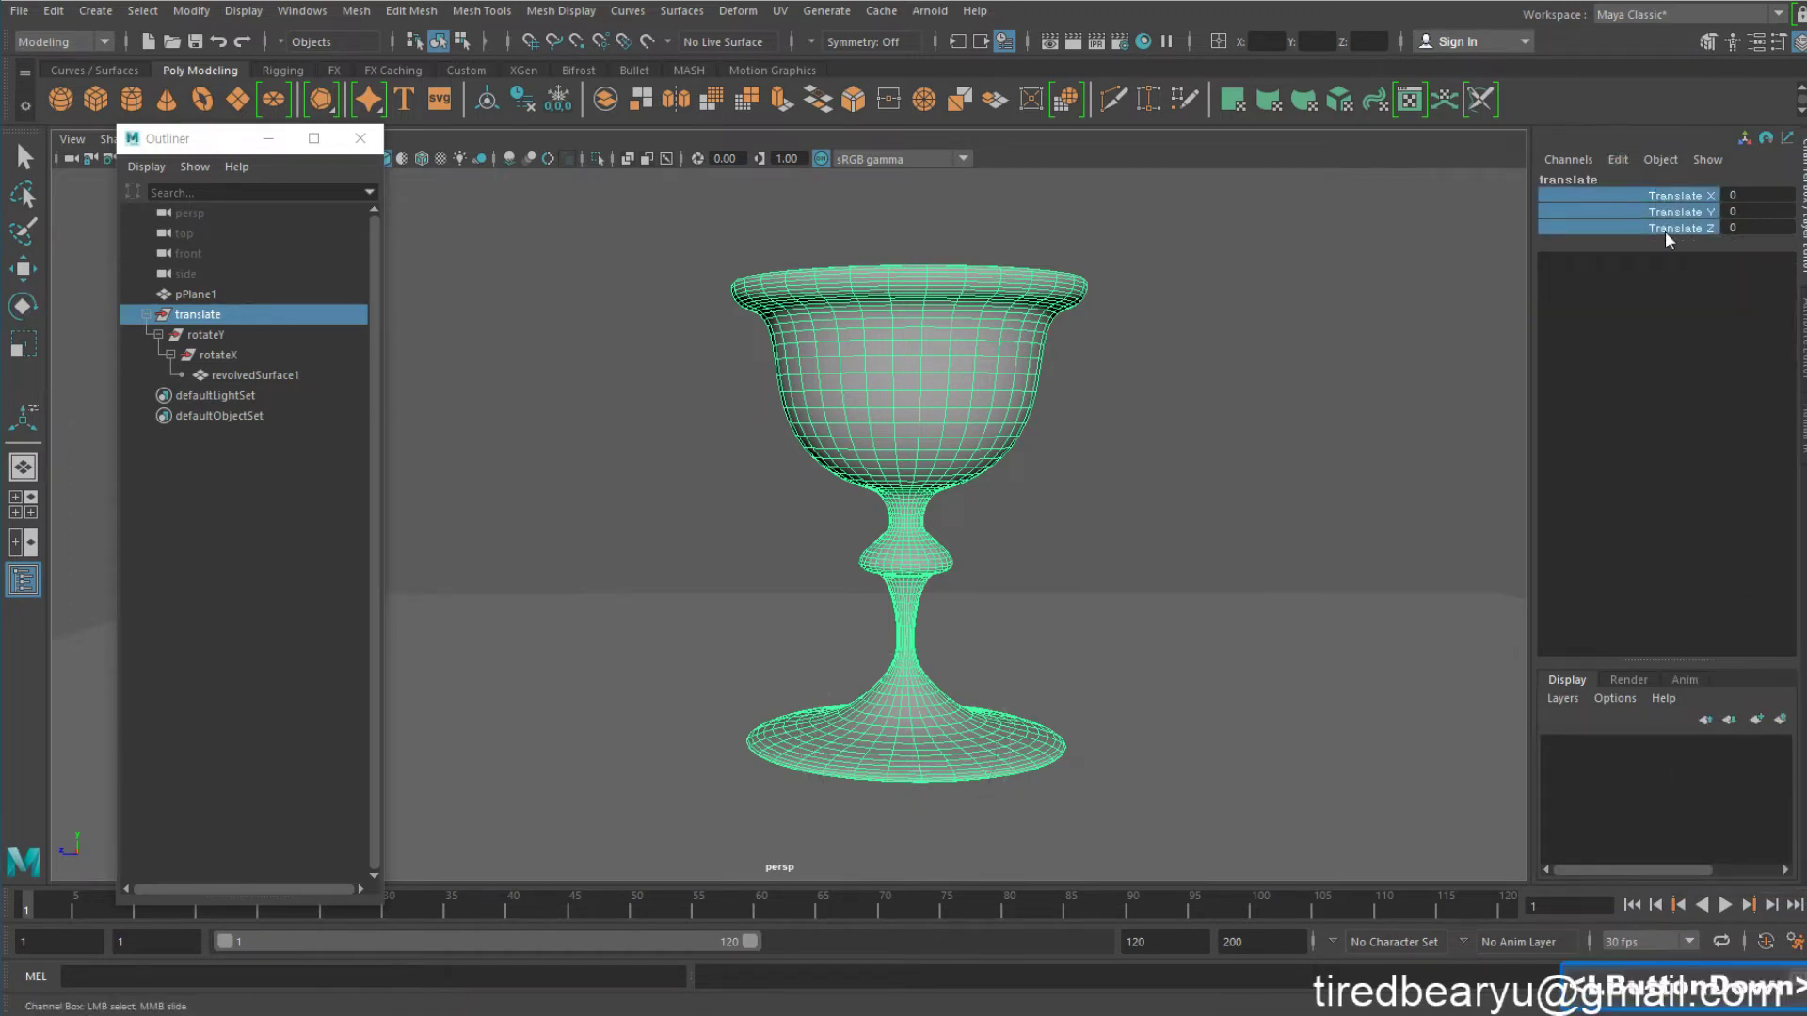
pyautogui.rightClick(1664, 213)
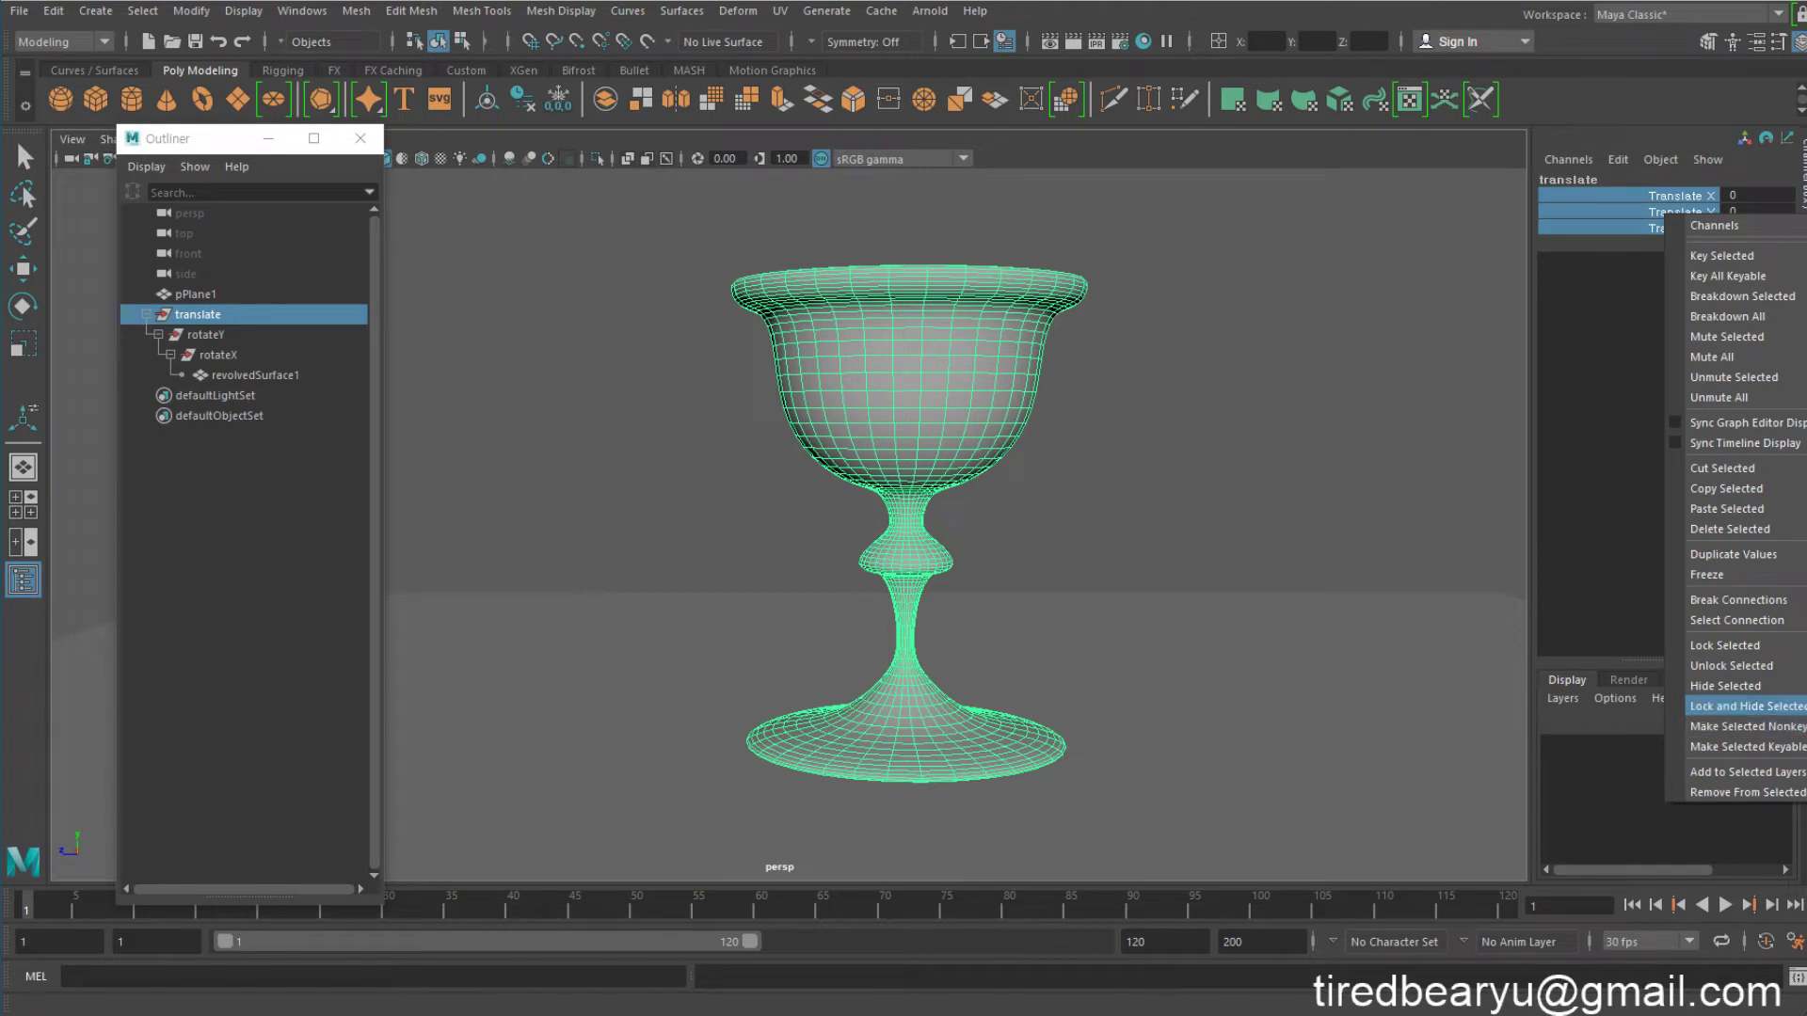
pyautogui.click(1617, 347)
# Use Channel Control to make the translate group's hidden Rotate X, Rotate Y and Rotate Z channels keyable
pyautogui.click(1399, 415)
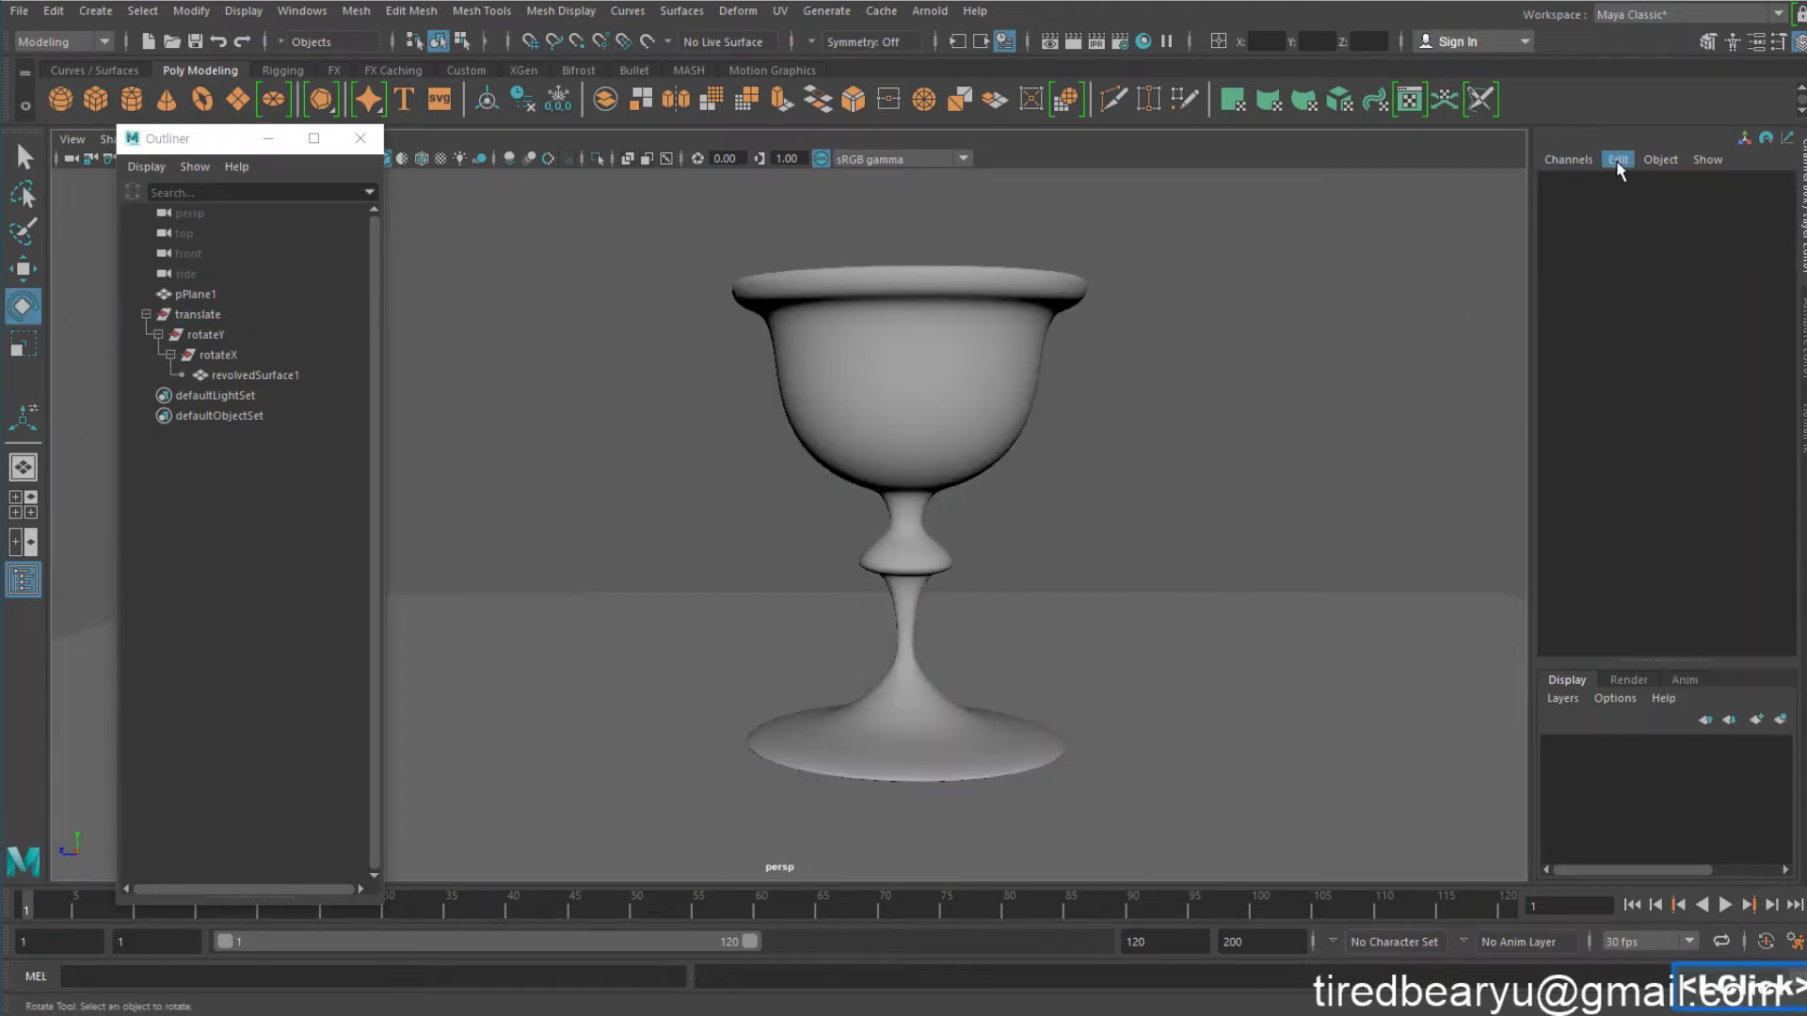
pyautogui.click(1618, 159)
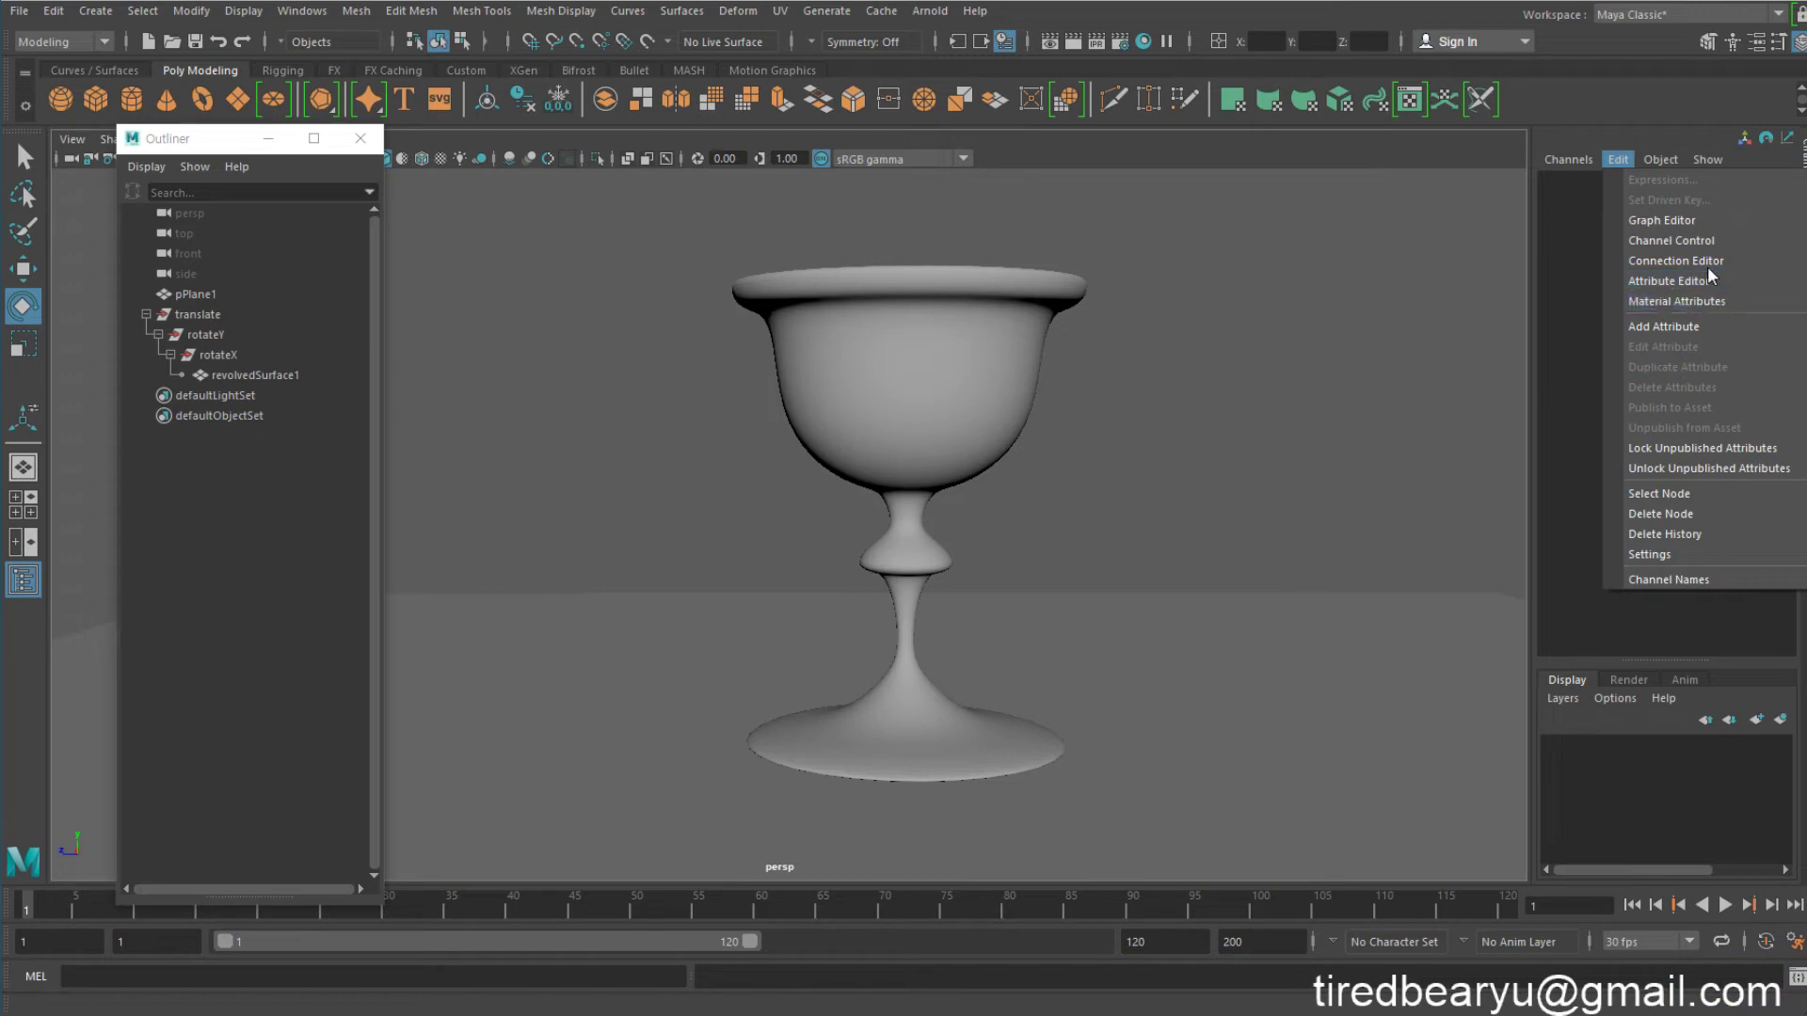
pyautogui.click(1722, 244)
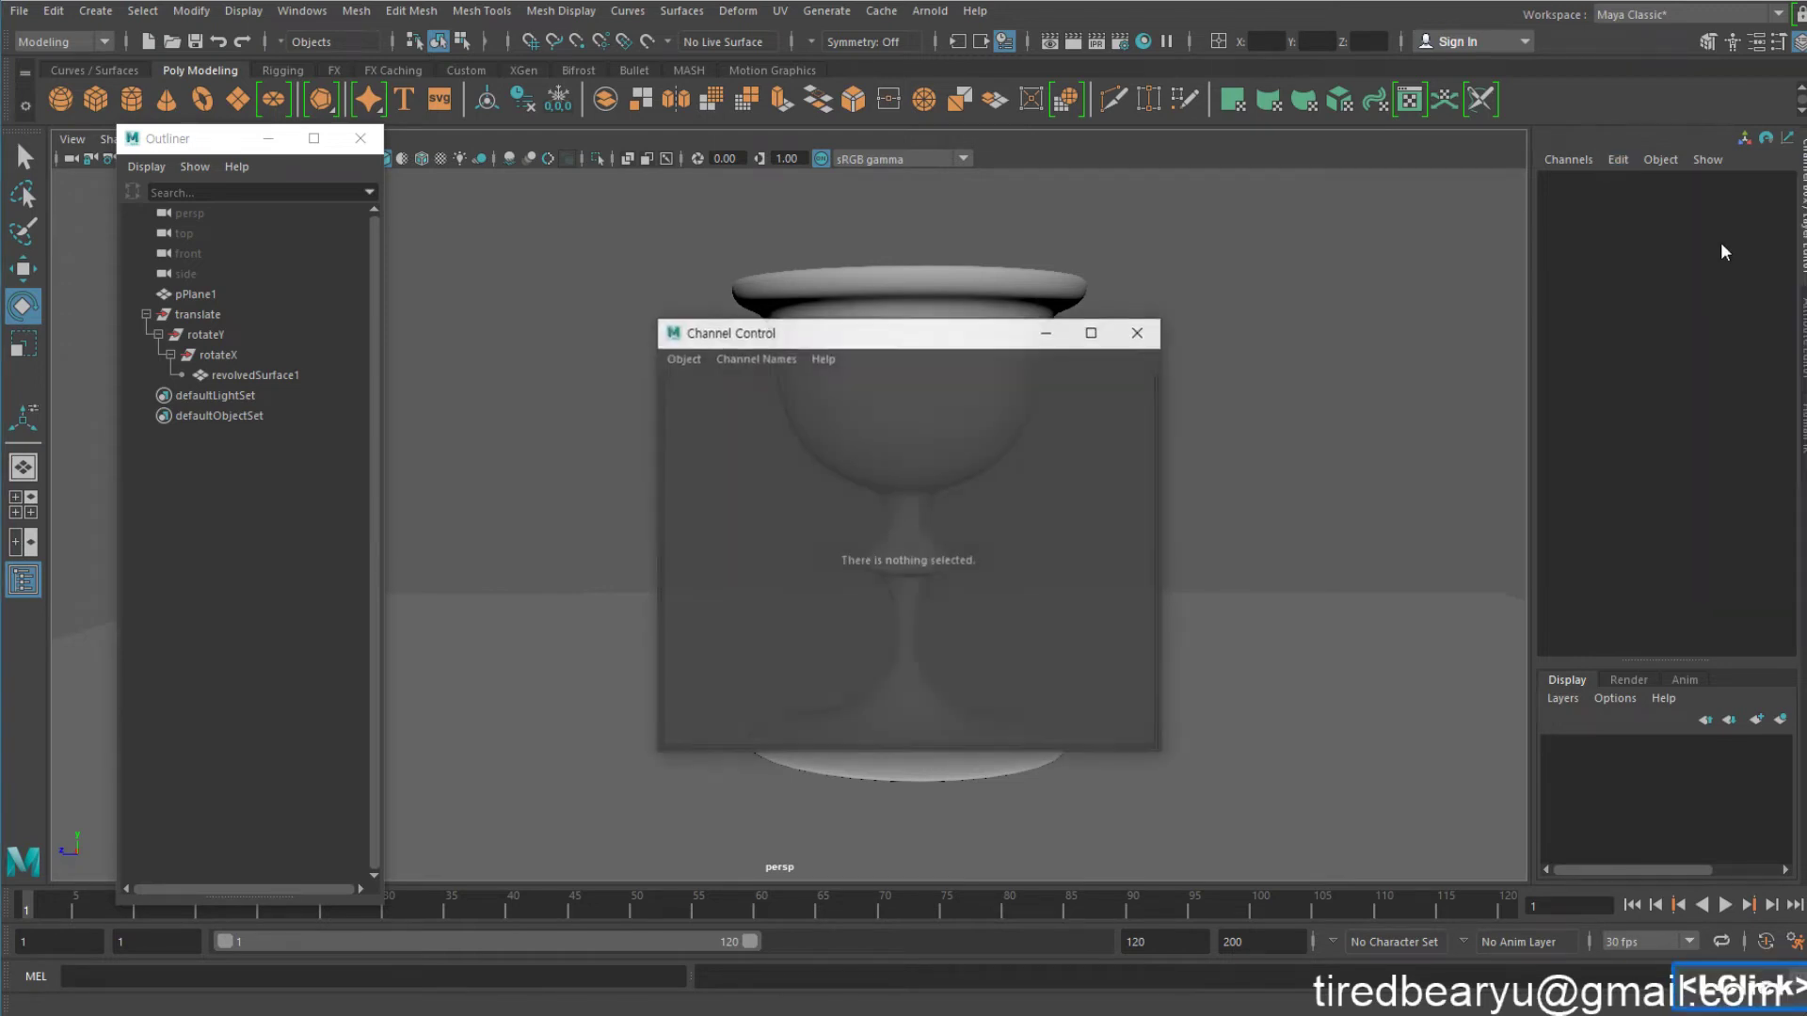
pyautogui.click(1024, 291)
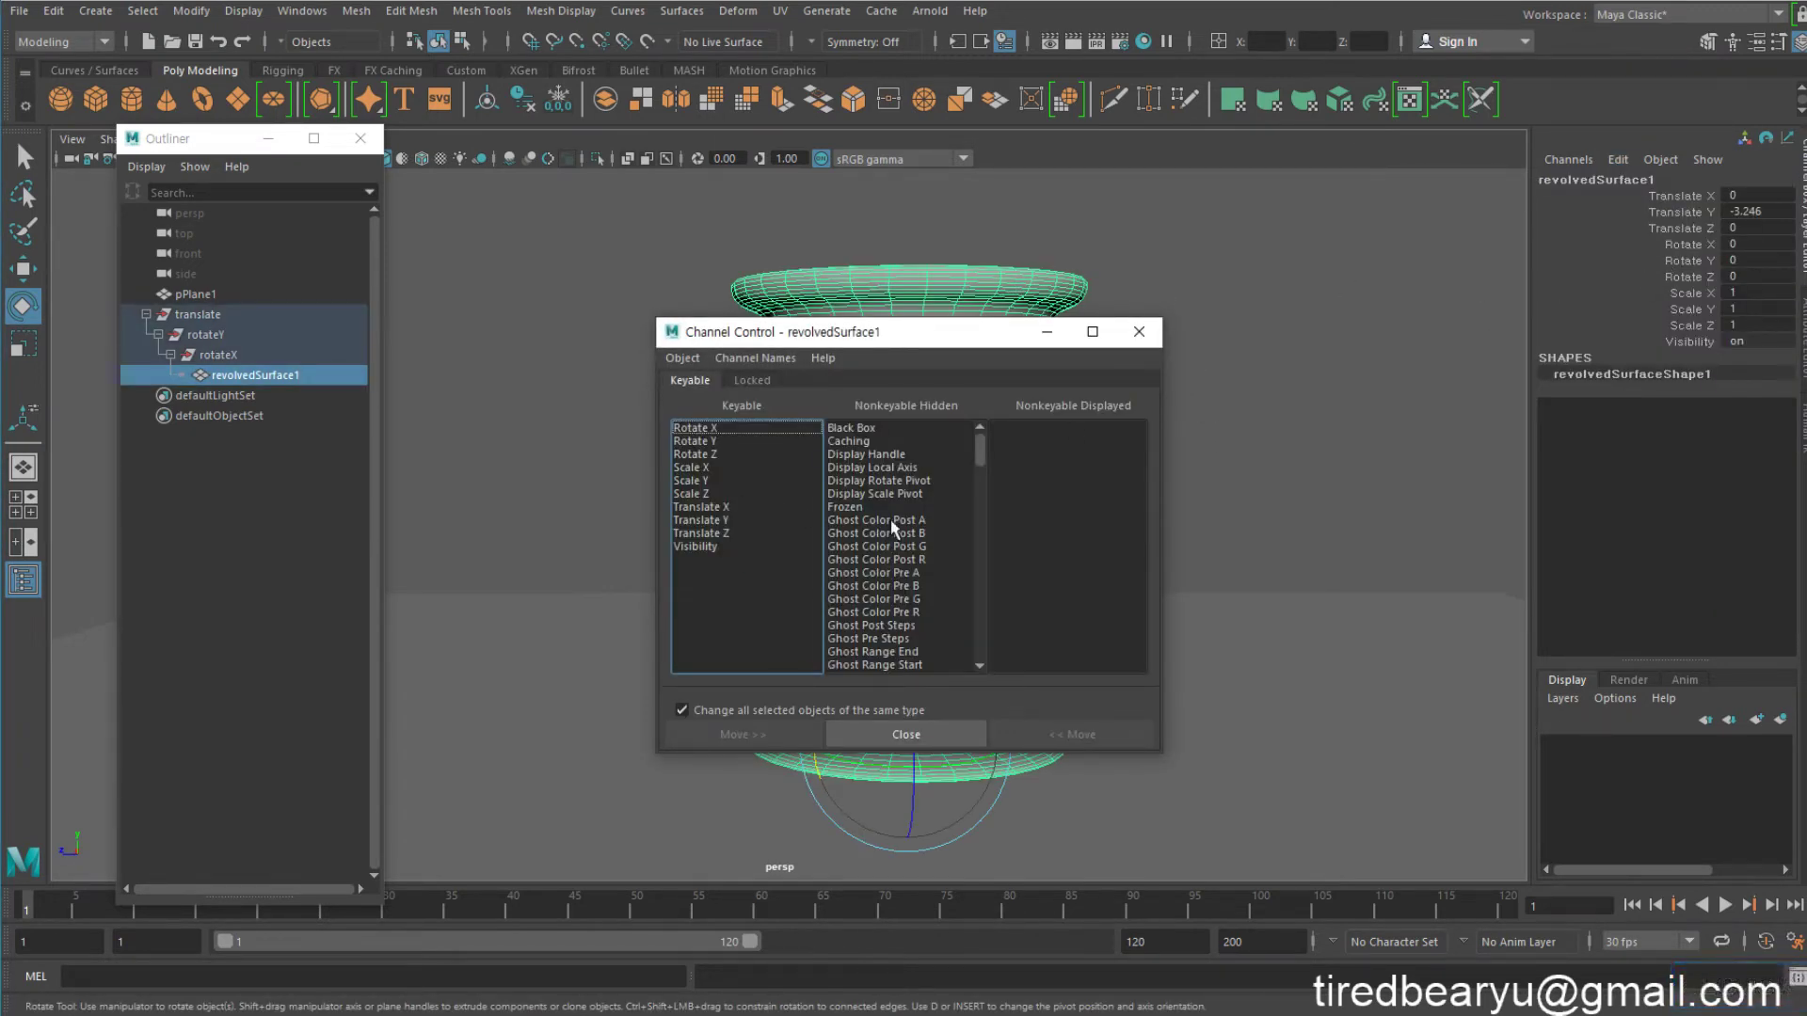
pyautogui.click(216, 316)
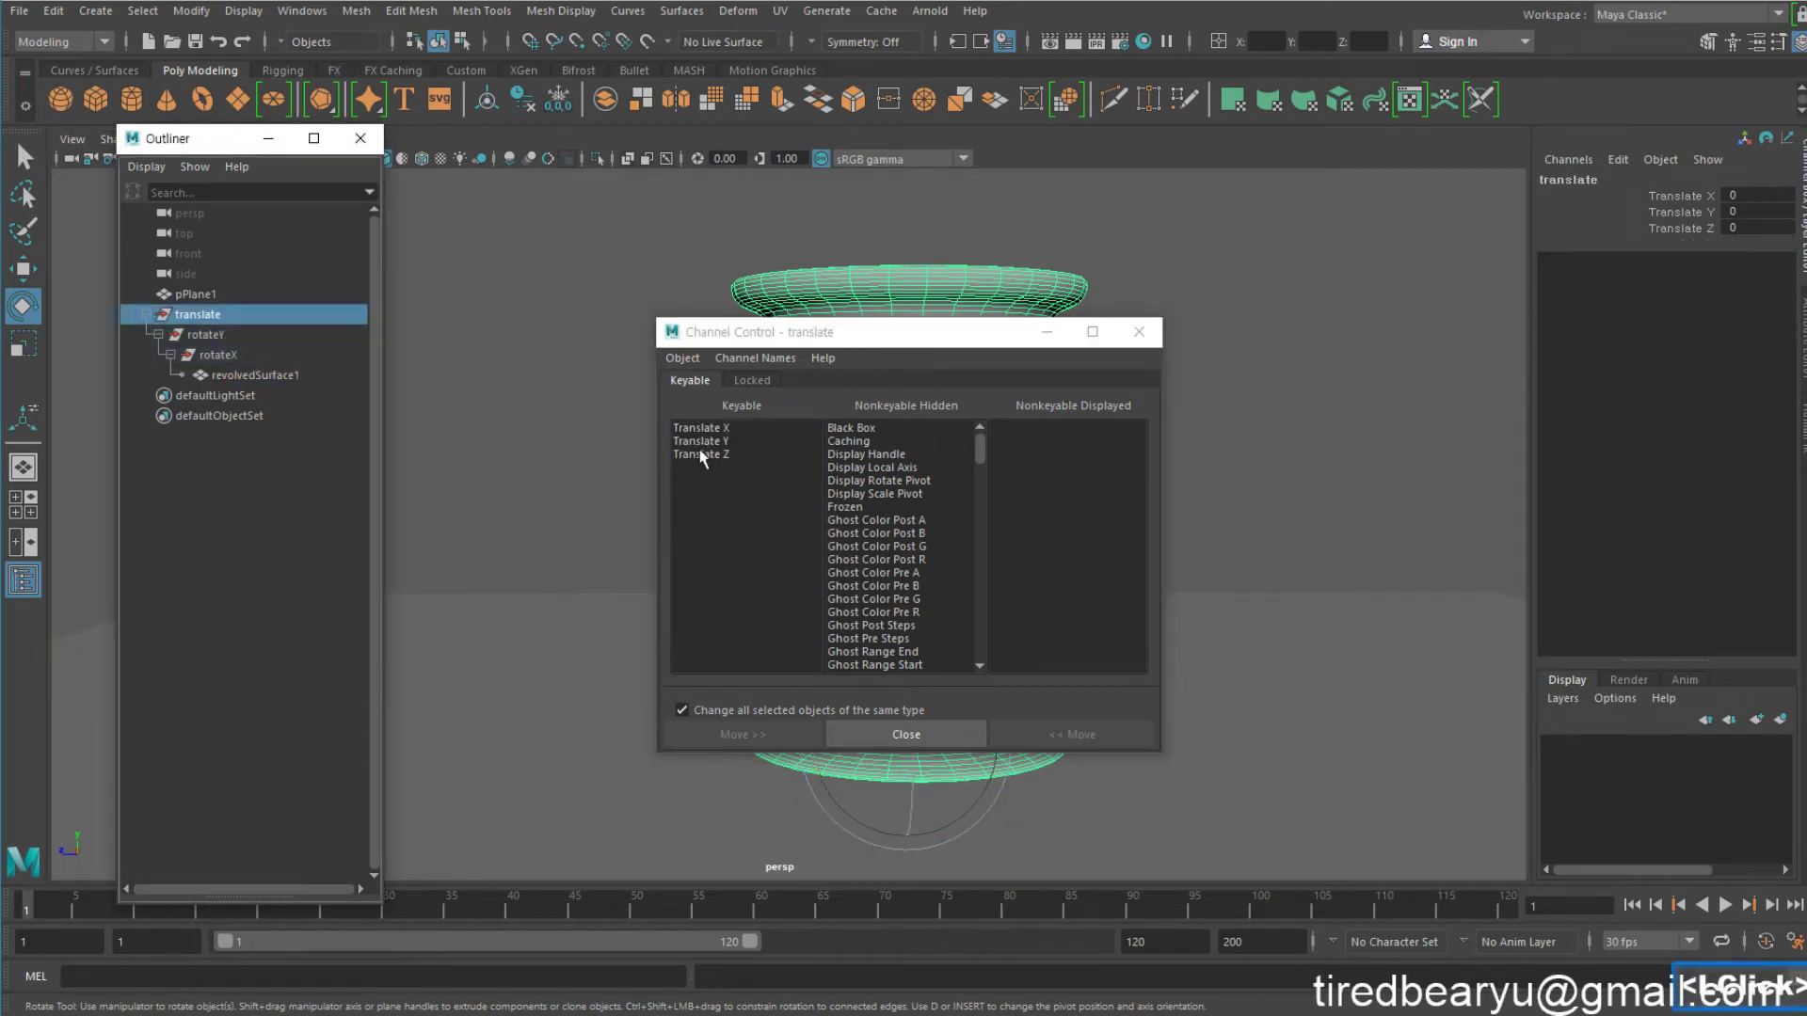
pyautogui.scroll(-5, 885, 497)
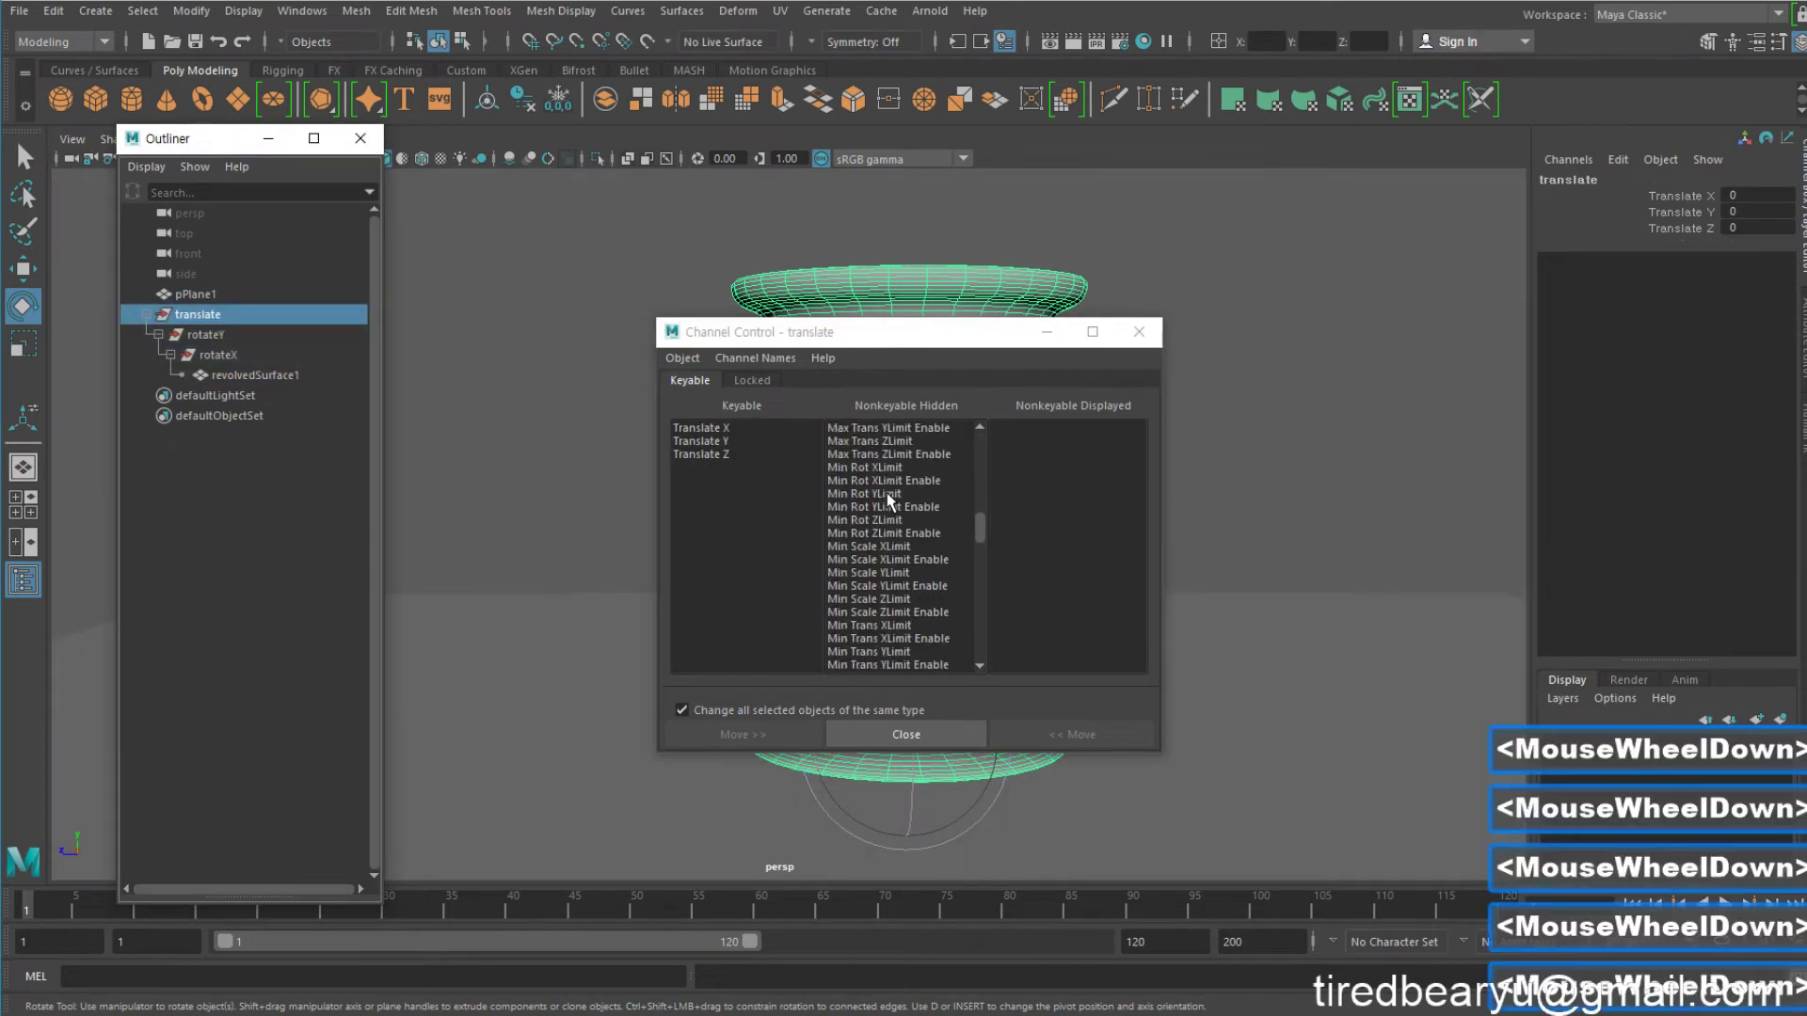
pyautogui.scroll(-10, 890, 505)
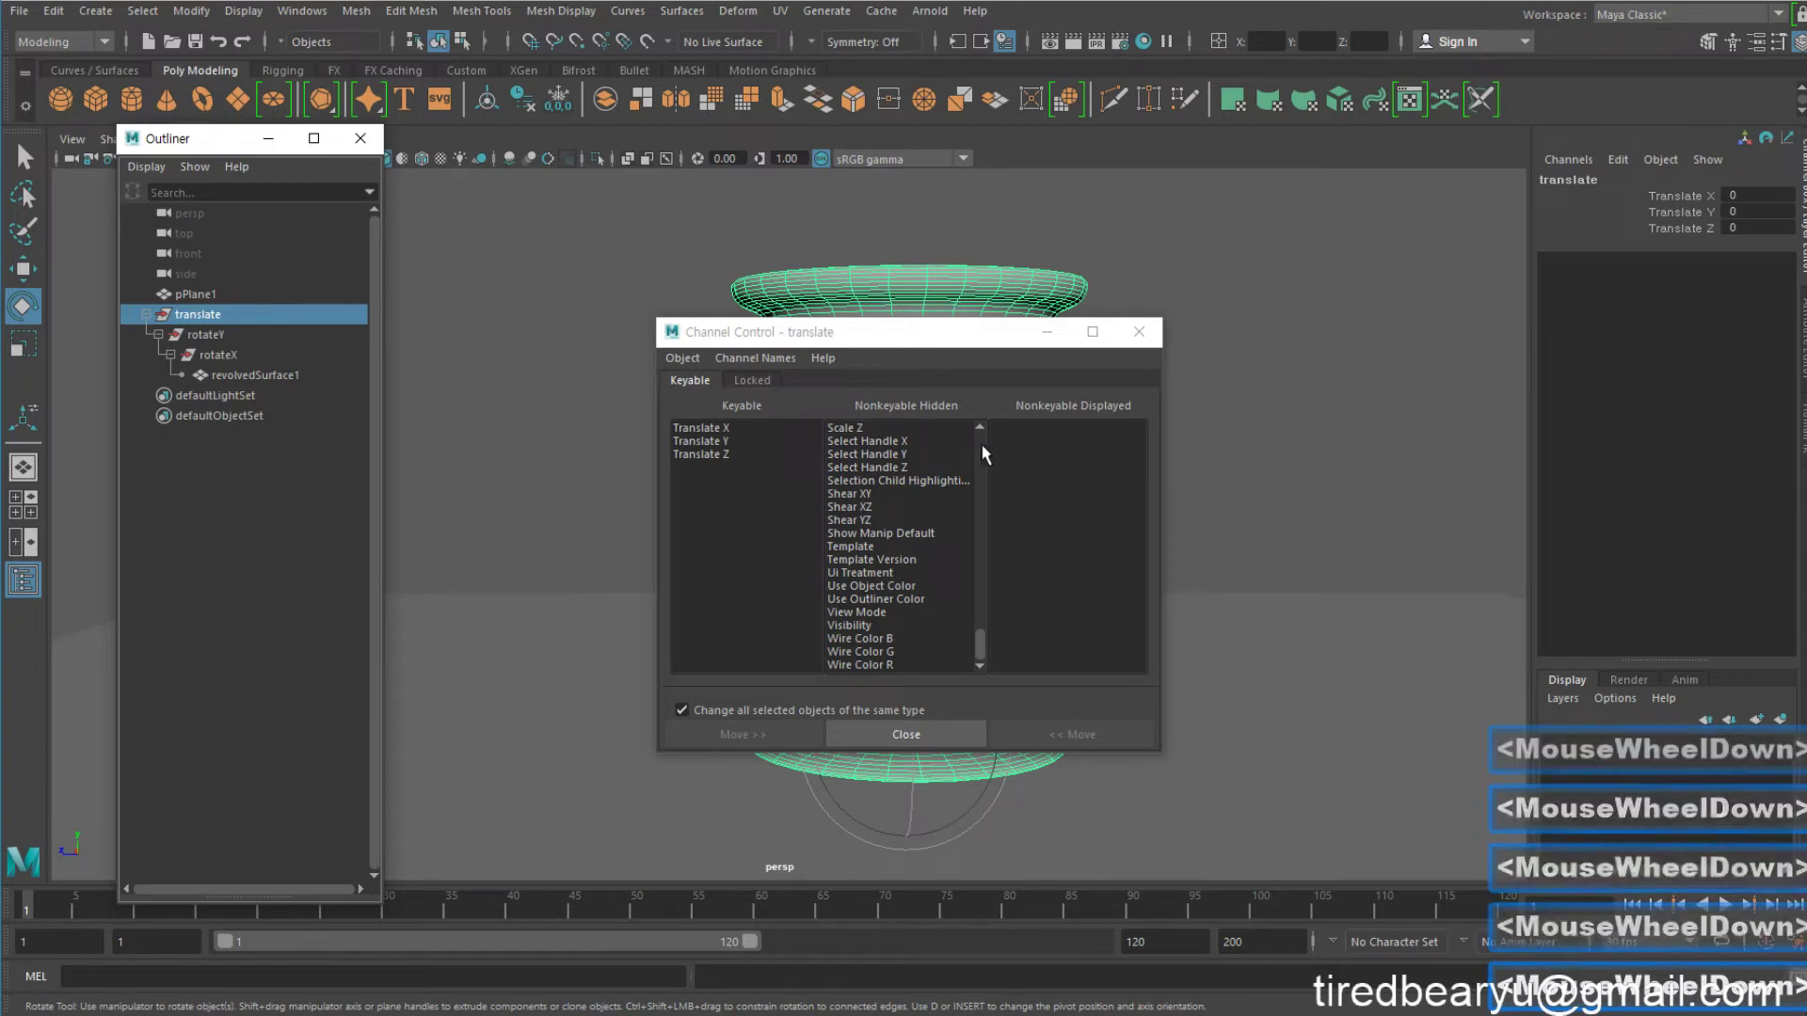
pyautogui.scroll(3, 879, 527)
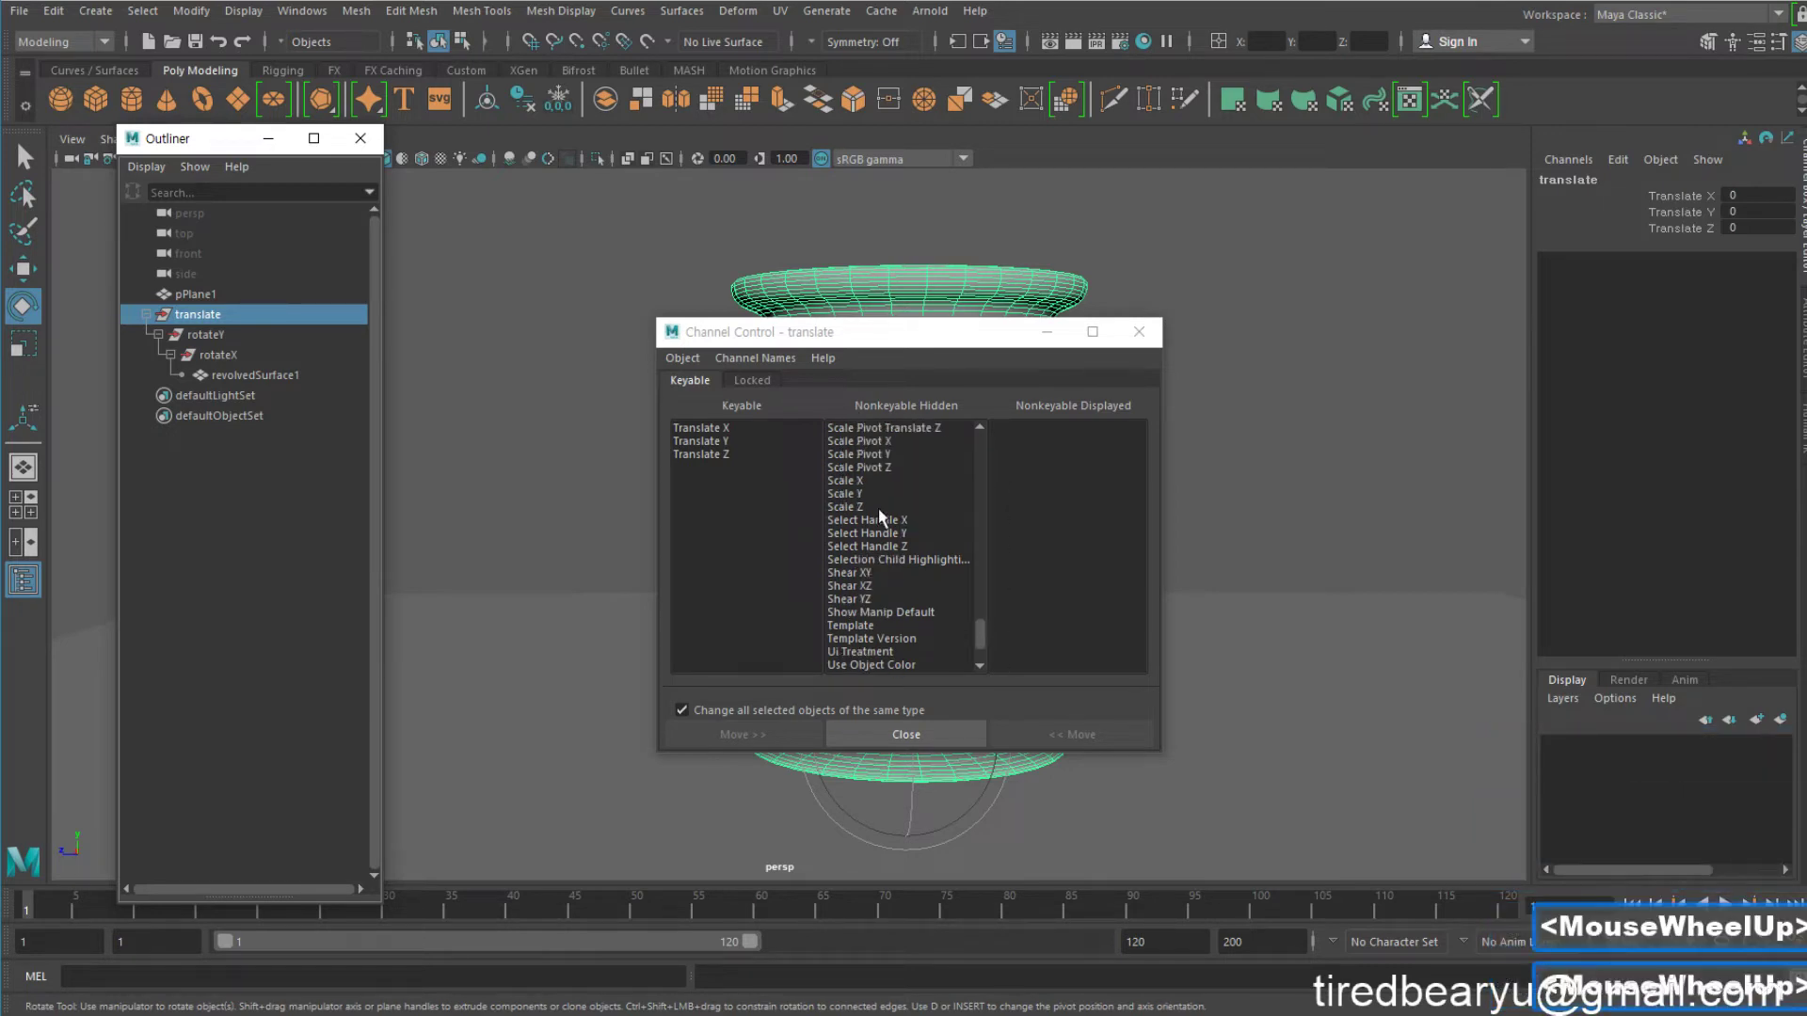
pyautogui.moveTo(874, 521); pyautogui.dragTo(879, 581)
pyautogui.scroll(4, 878, 537)
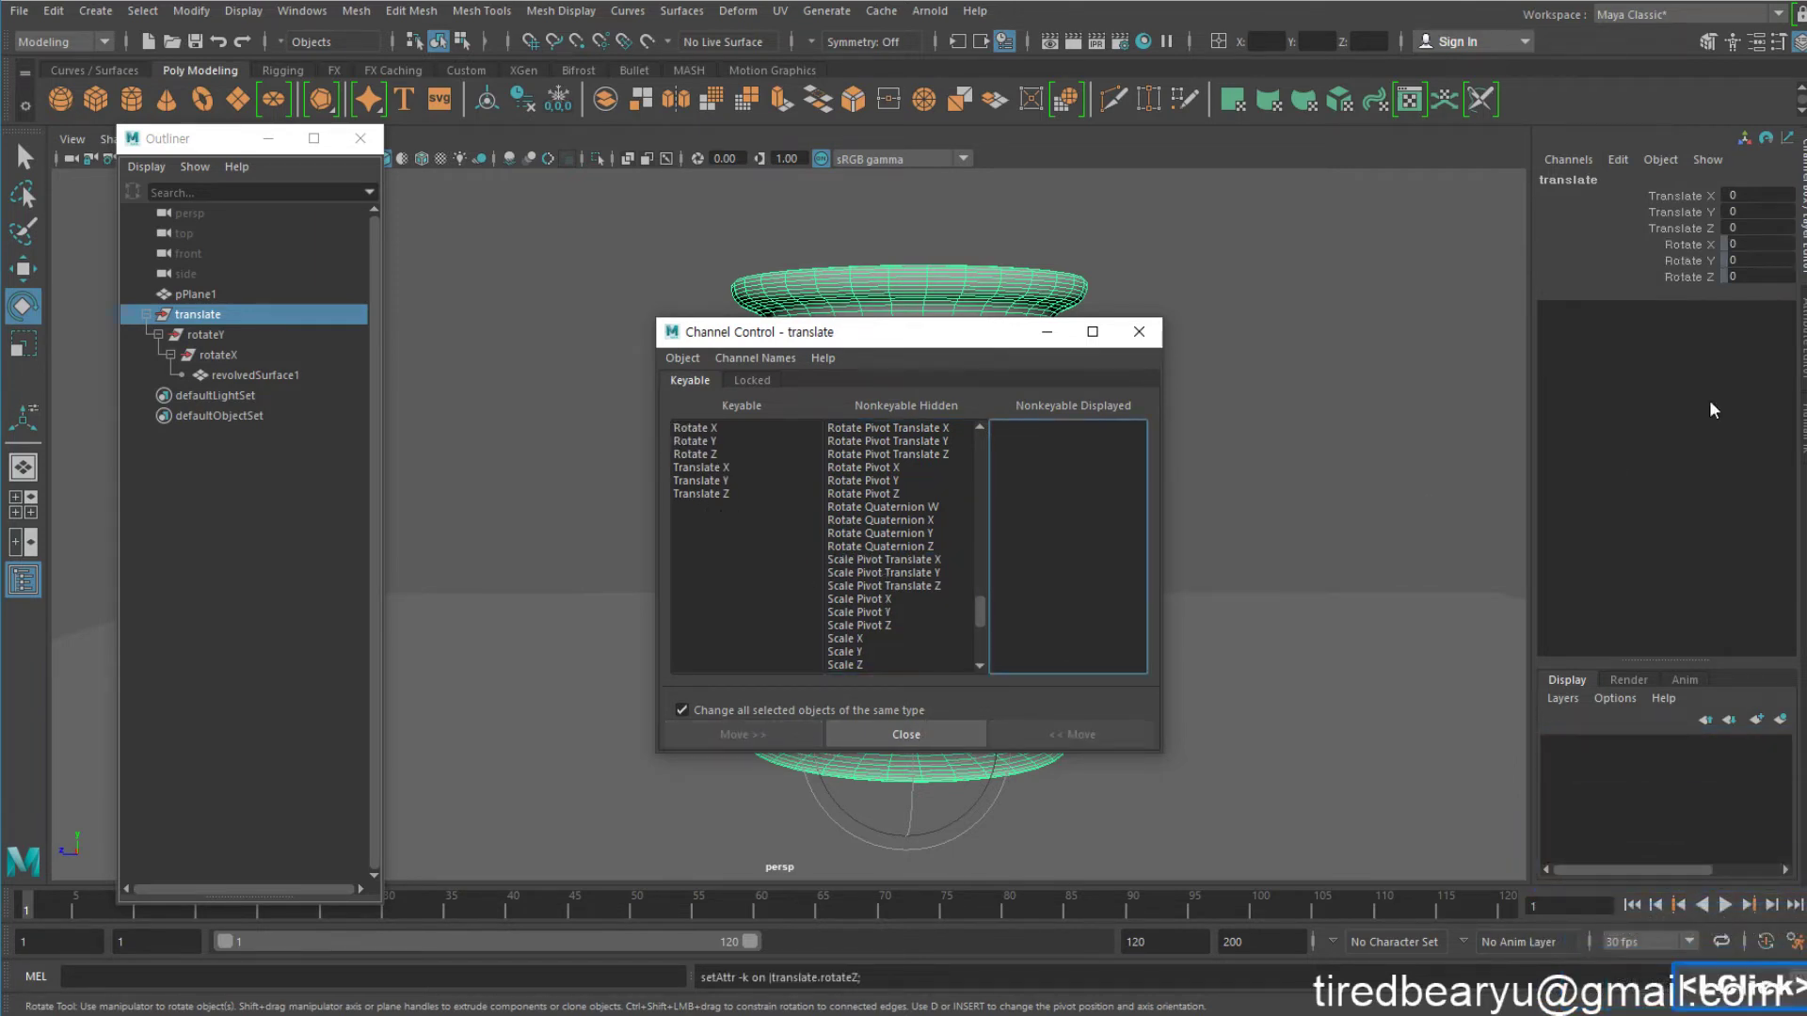
pyautogui.click(1144, 331)
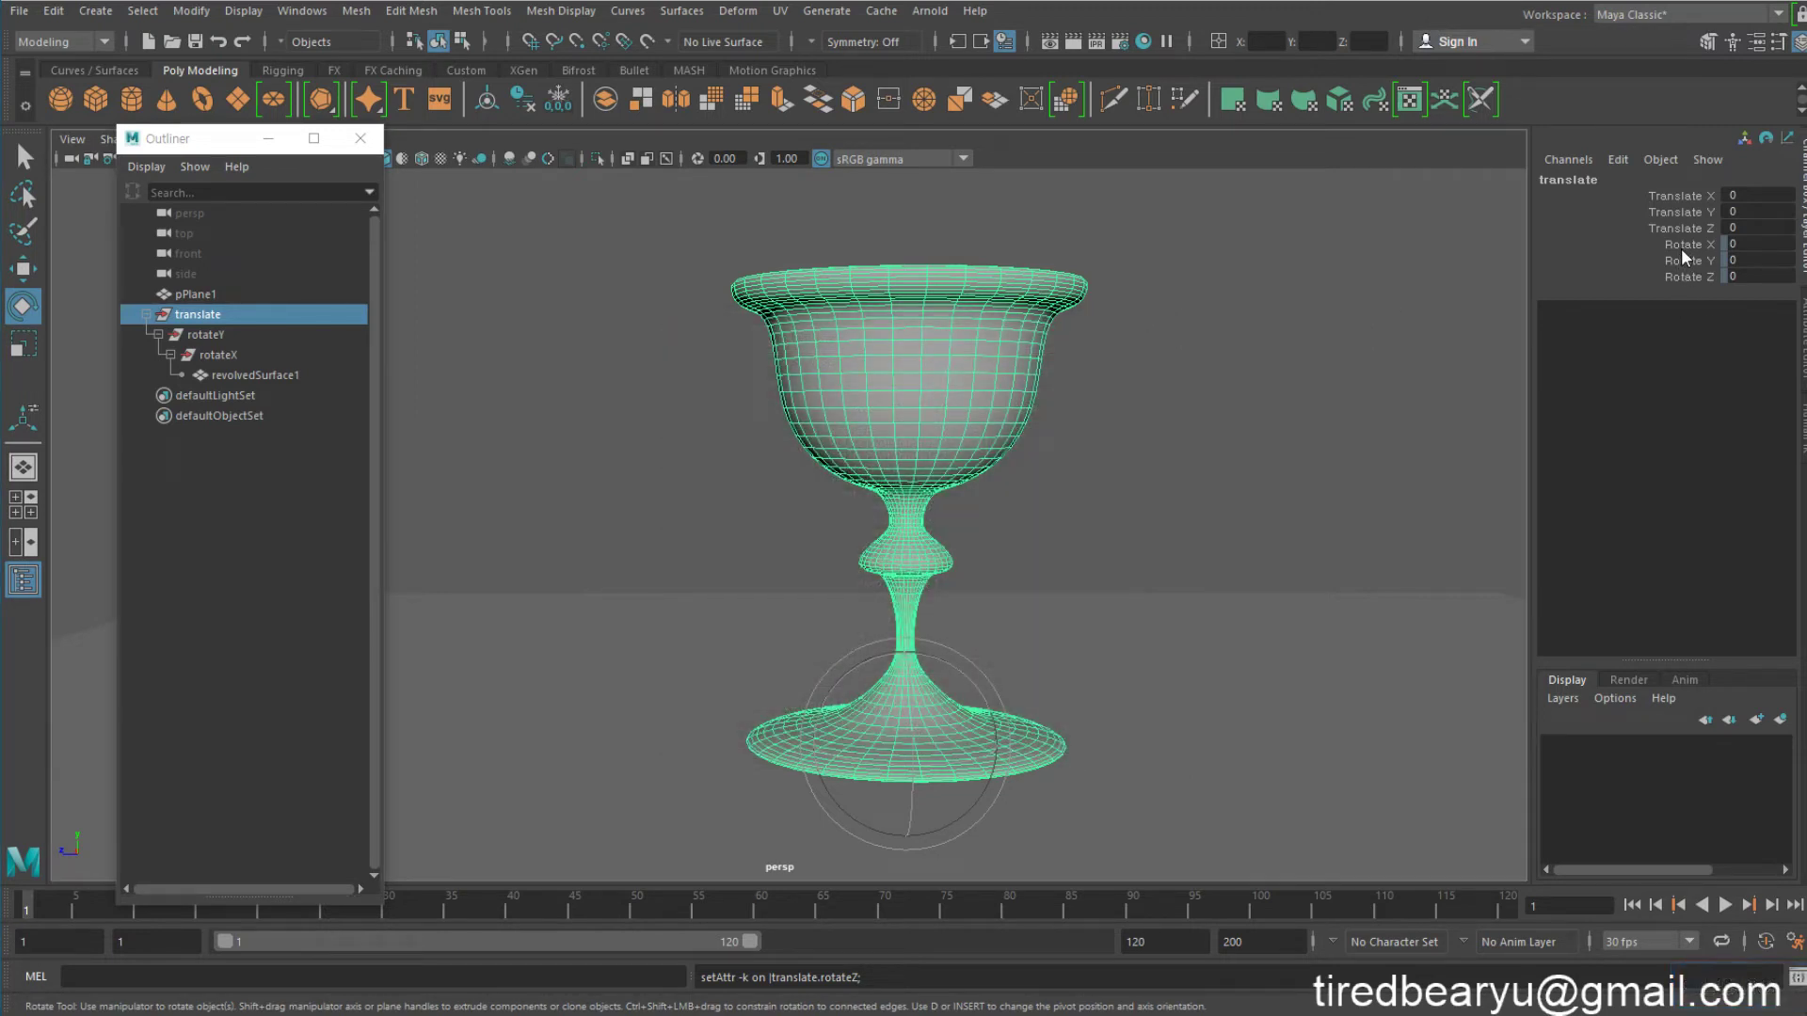
# Lock and hide the translate group's Rotate X, Rotate Y and Rotate Z channels
pyautogui.moveTo(1684, 241); pyautogui.dragTo(1684, 276)
pyautogui.rightClick(1687, 275)
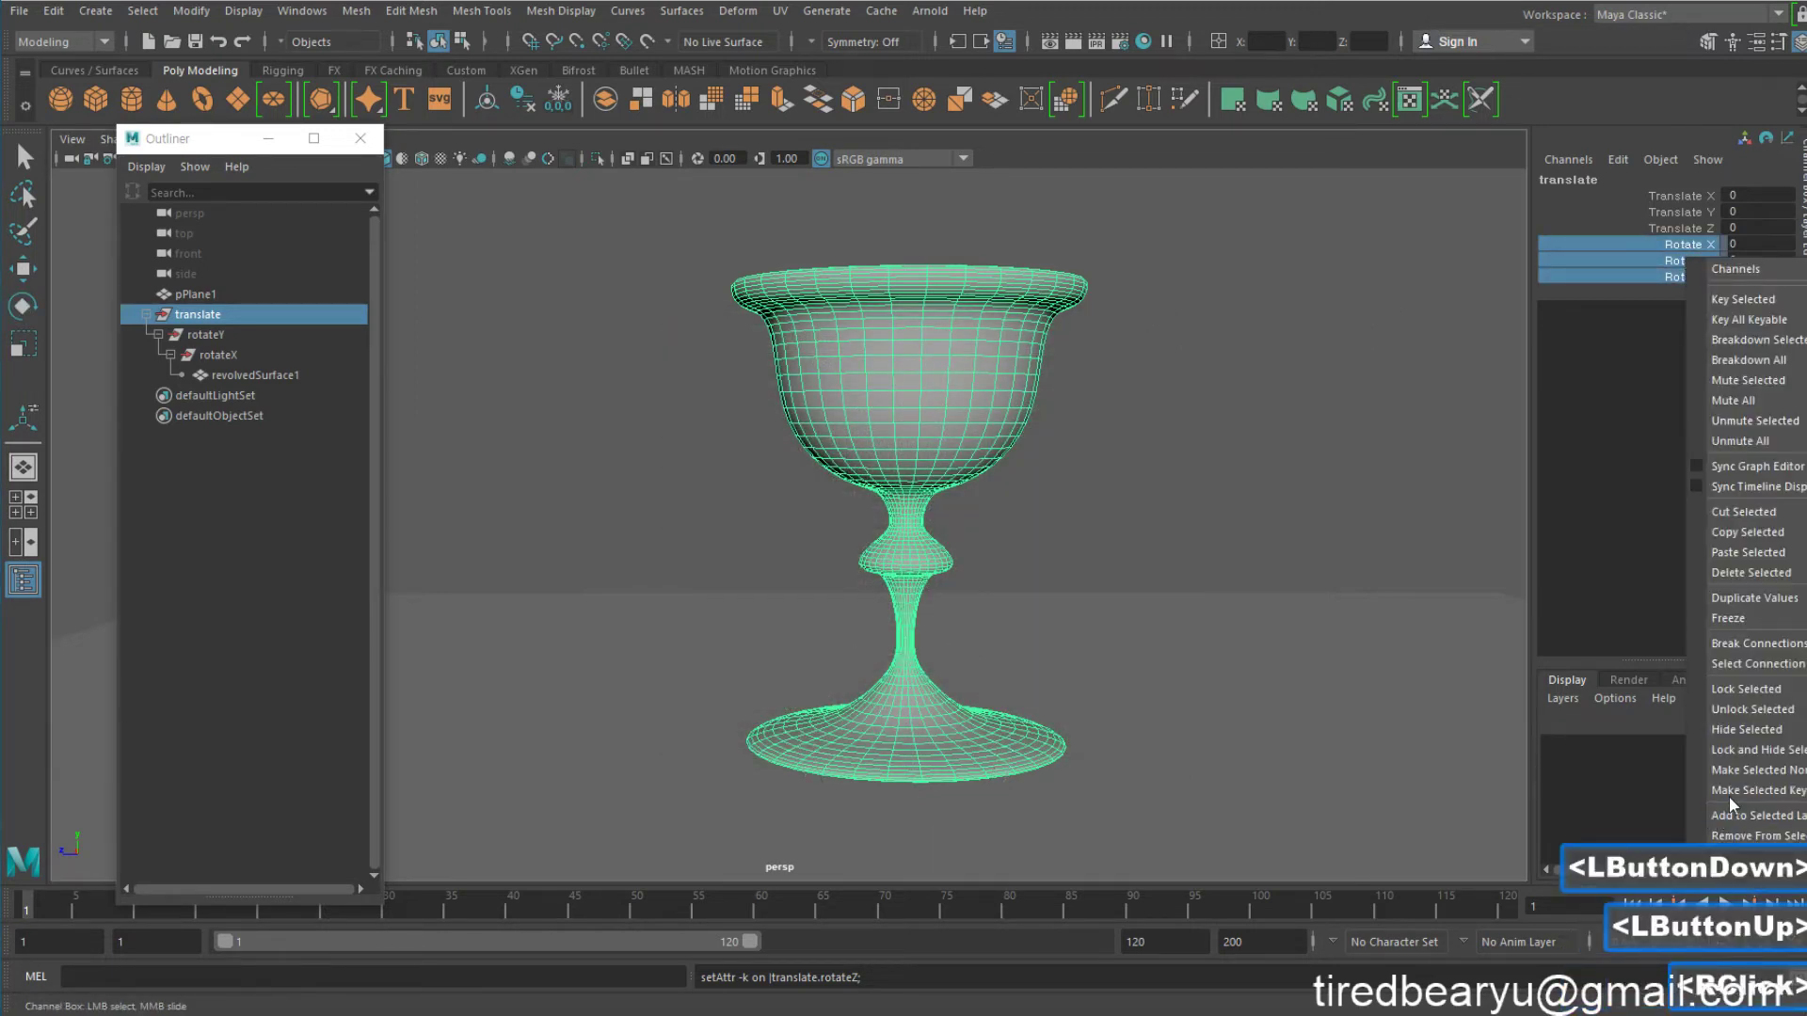
pyautogui.click(1788, 750)
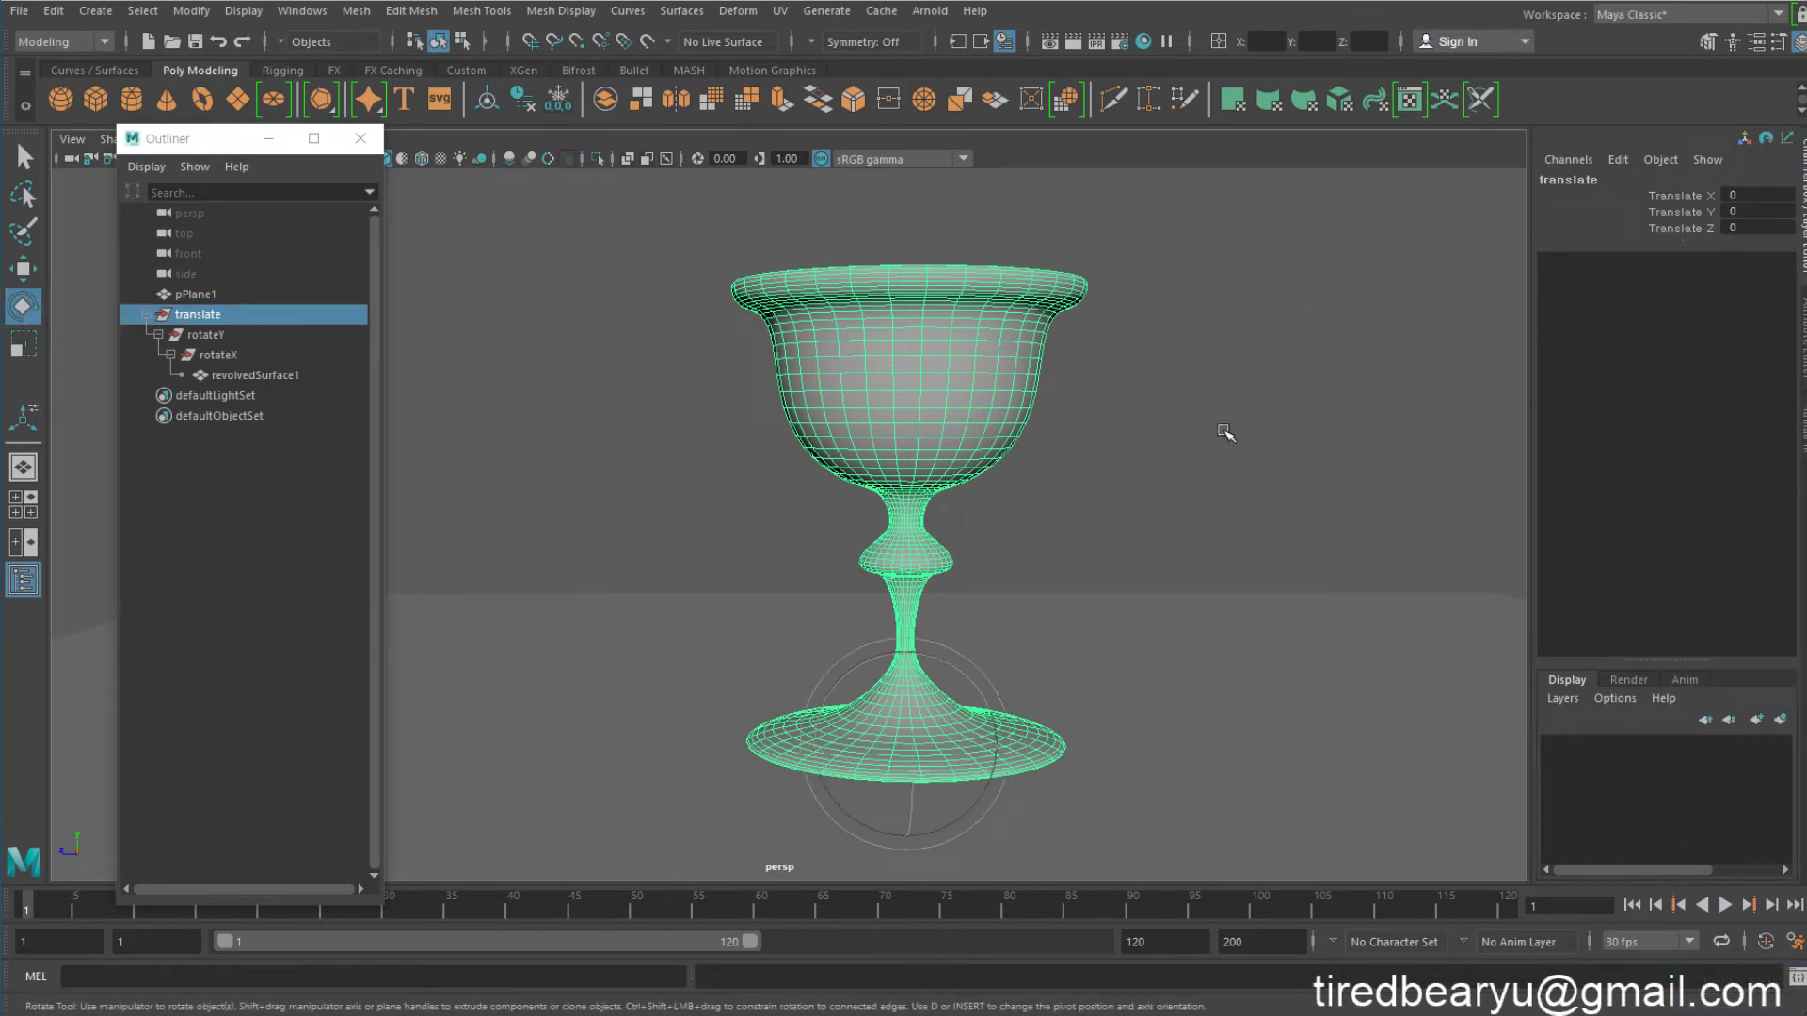
# Examine which channels are exposed on the translate, rotateY and rotateX groups of the glass hierarchy
pyautogui.keyDown('alt'); pyautogui.moveTo(1169, 415); pyautogui.dragTo(1103, 492); pyautogui.keyUp('alt')
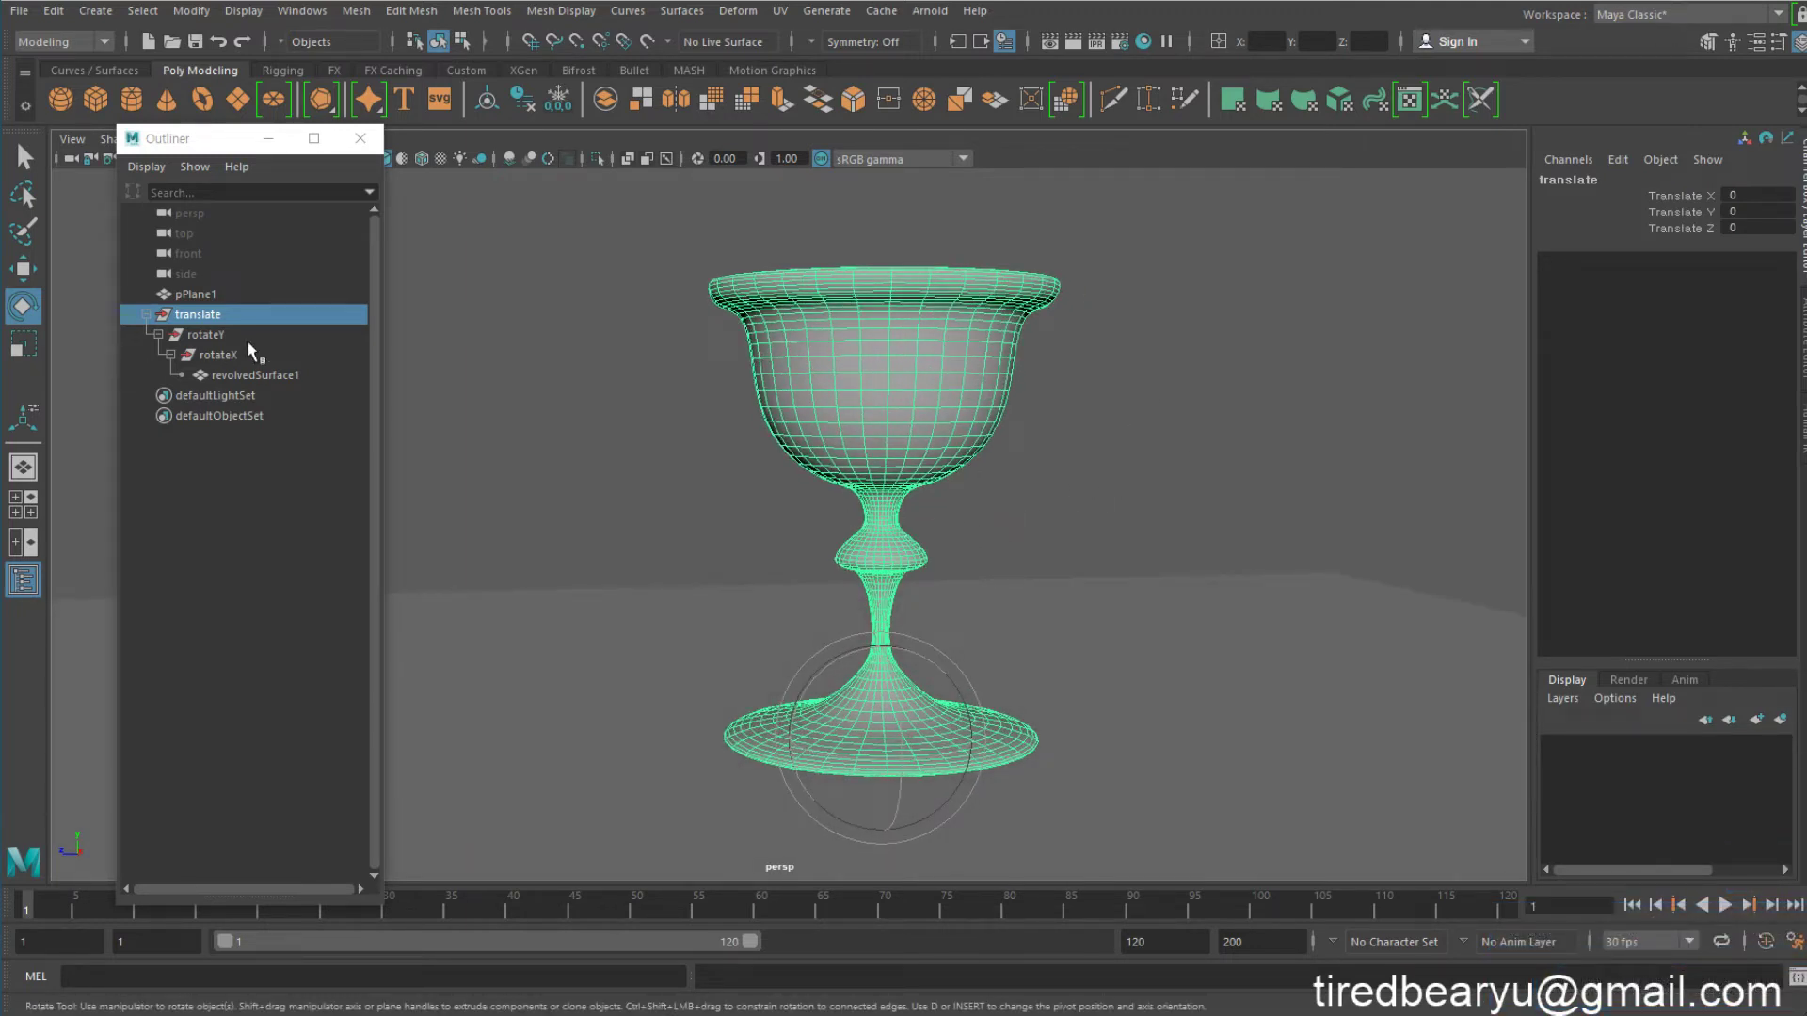
pyautogui.keyDown('alt'); pyautogui.moveTo(999, 492); pyautogui.dragTo(922, 485, button='right'); pyautogui.keyUp('alt')
pyautogui.keyDown('alt'); pyautogui.moveTo(923, 485); pyautogui.dragTo(810, 433); pyautogui.keyUp('alt')
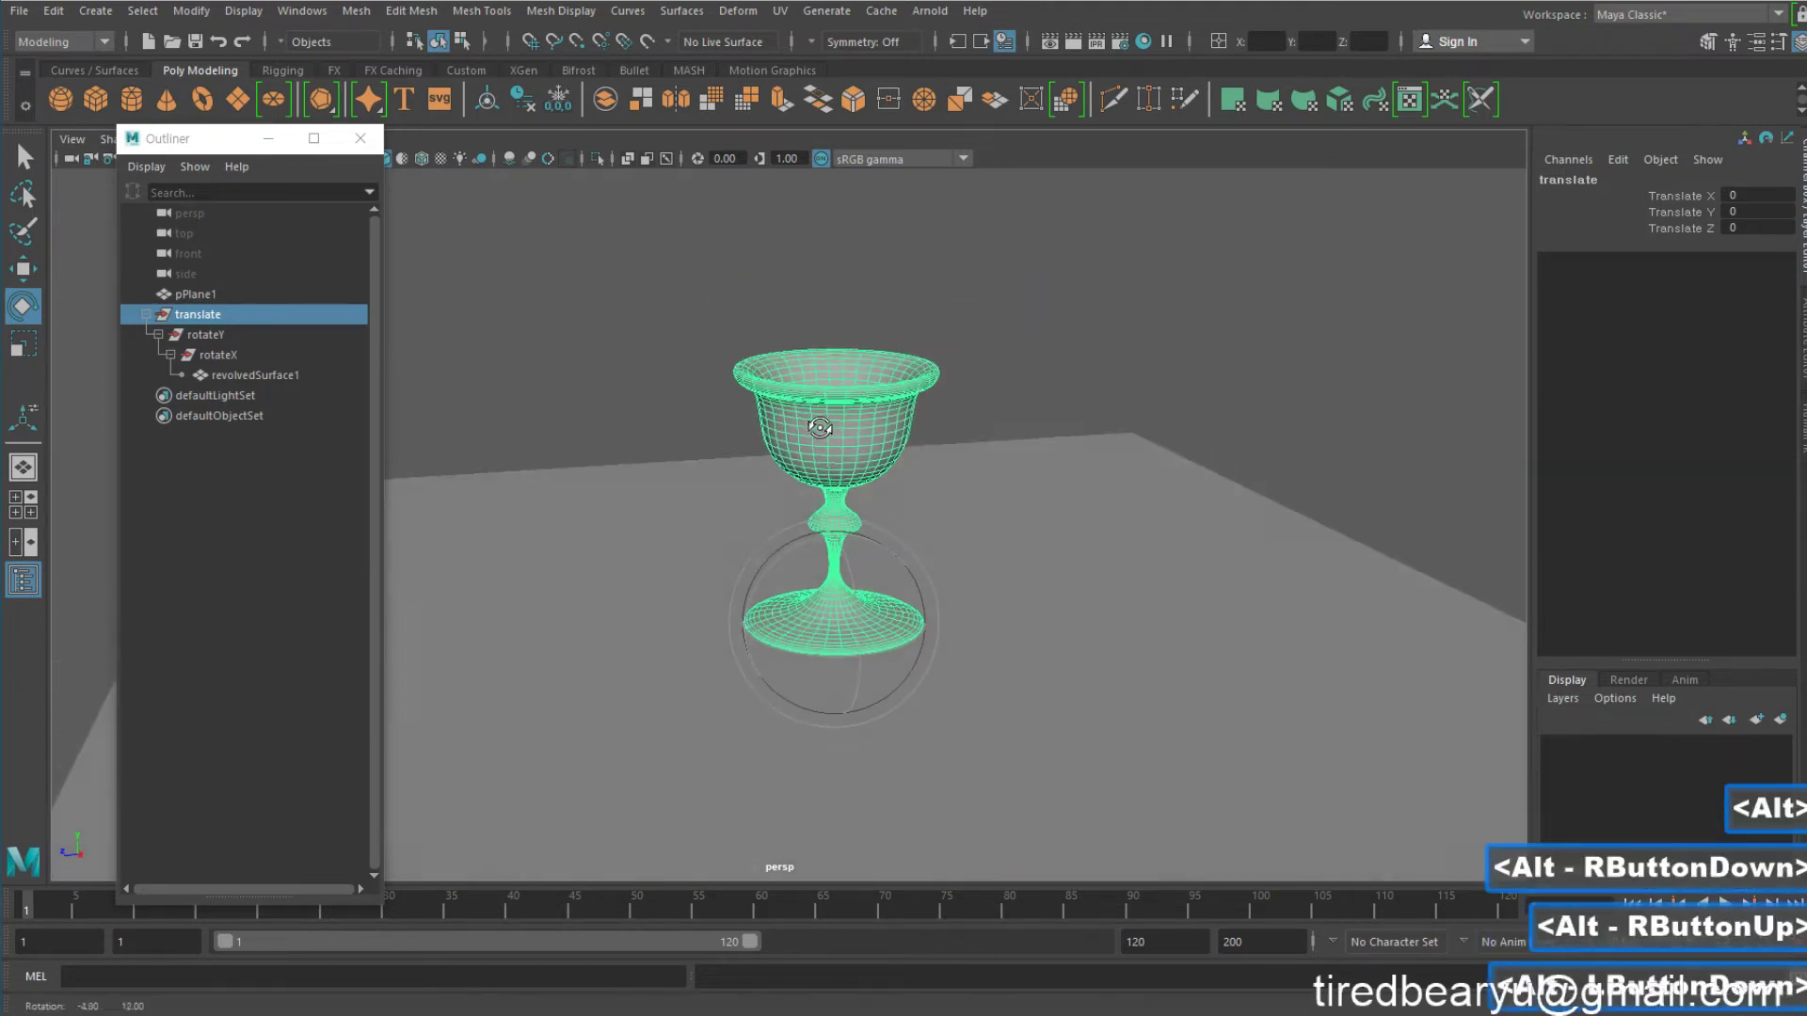
pyautogui.keyDown('alt'); pyautogui.moveTo(809, 433); pyautogui.dragTo(678, 384, button='right'); pyautogui.keyUp('alt')
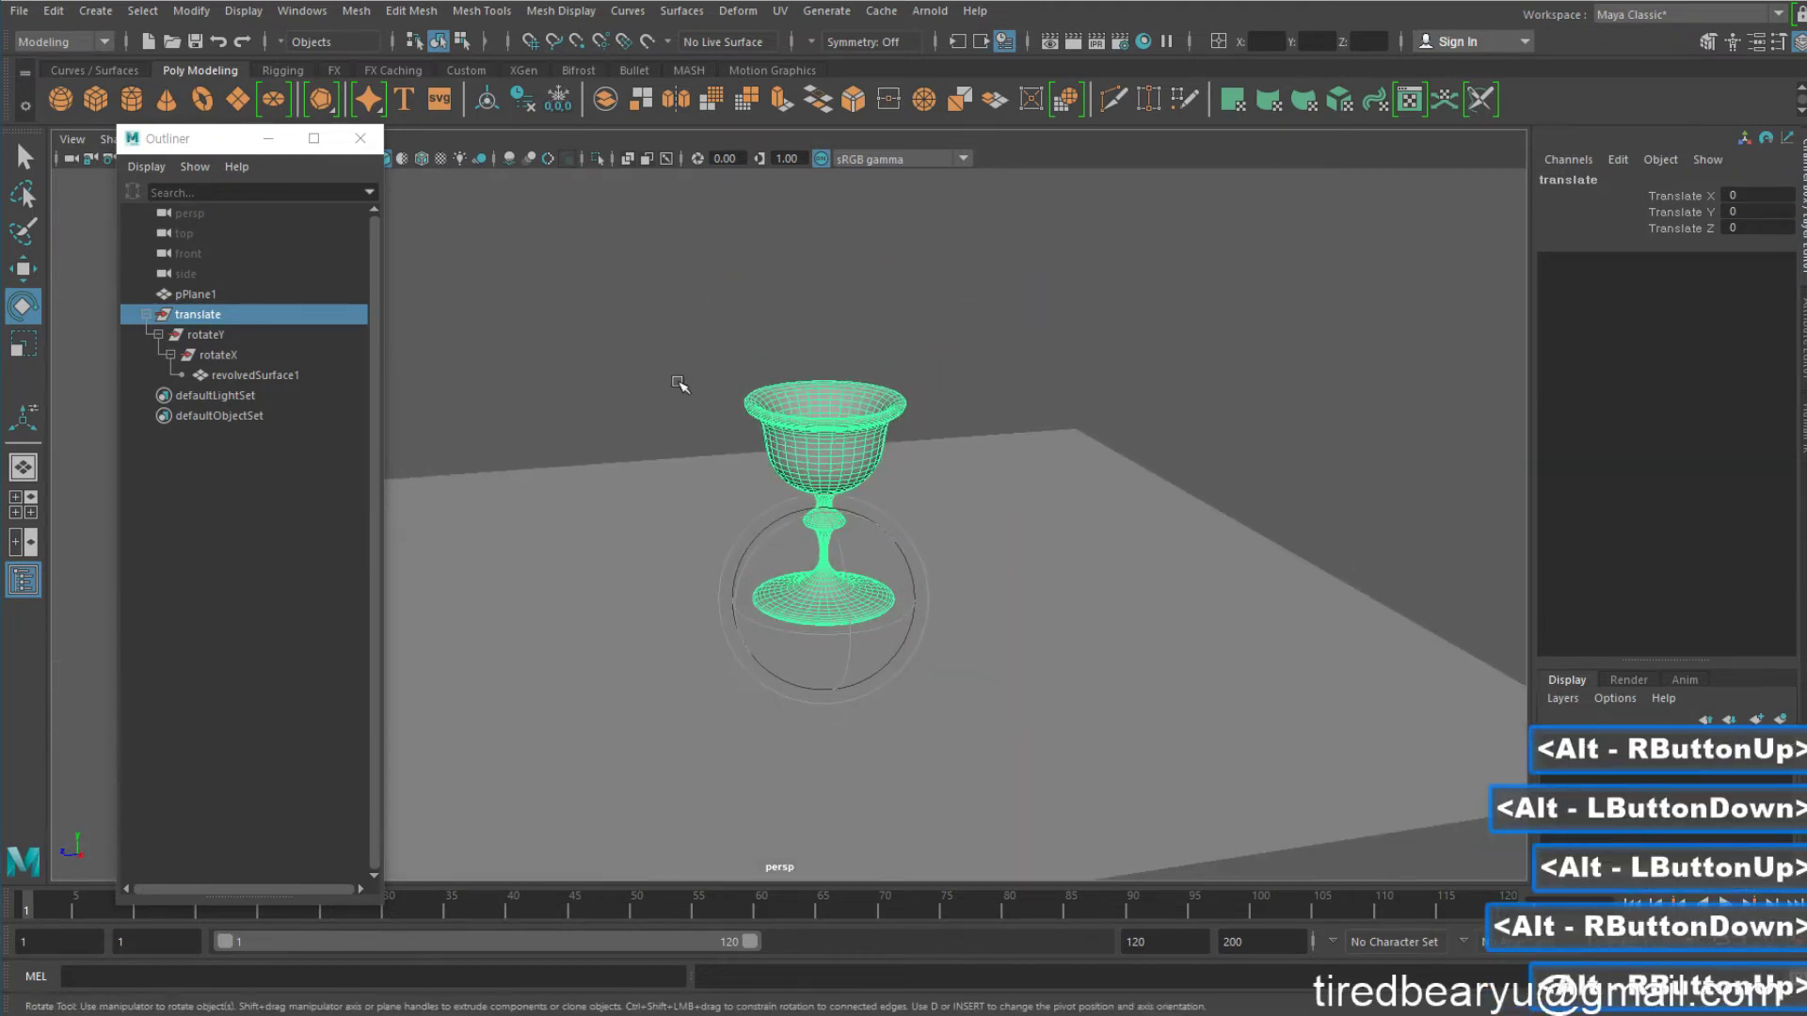
pyautogui.click(235, 336)
pyautogui.click(237, 314)
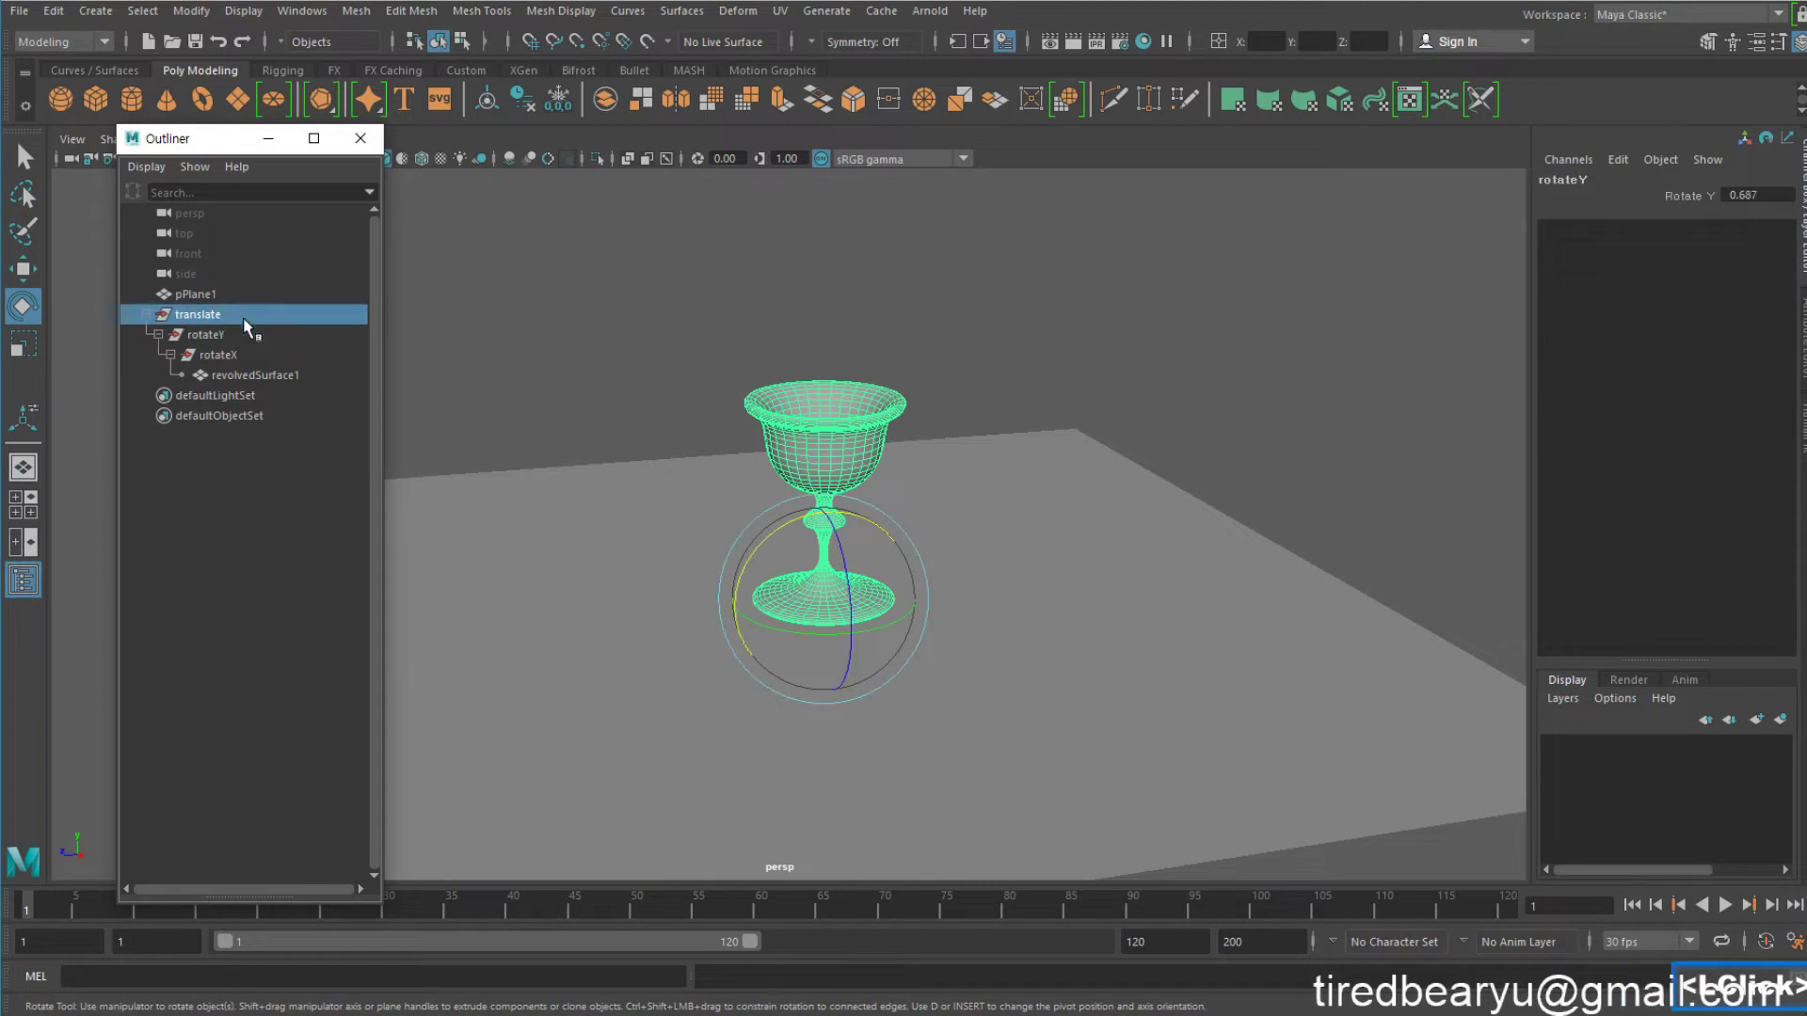
pyautogui.click(242, 355)
pyautogui.click(239, 314)
pyautogui.click(239, 291)
pyautogui.click(251, 319)
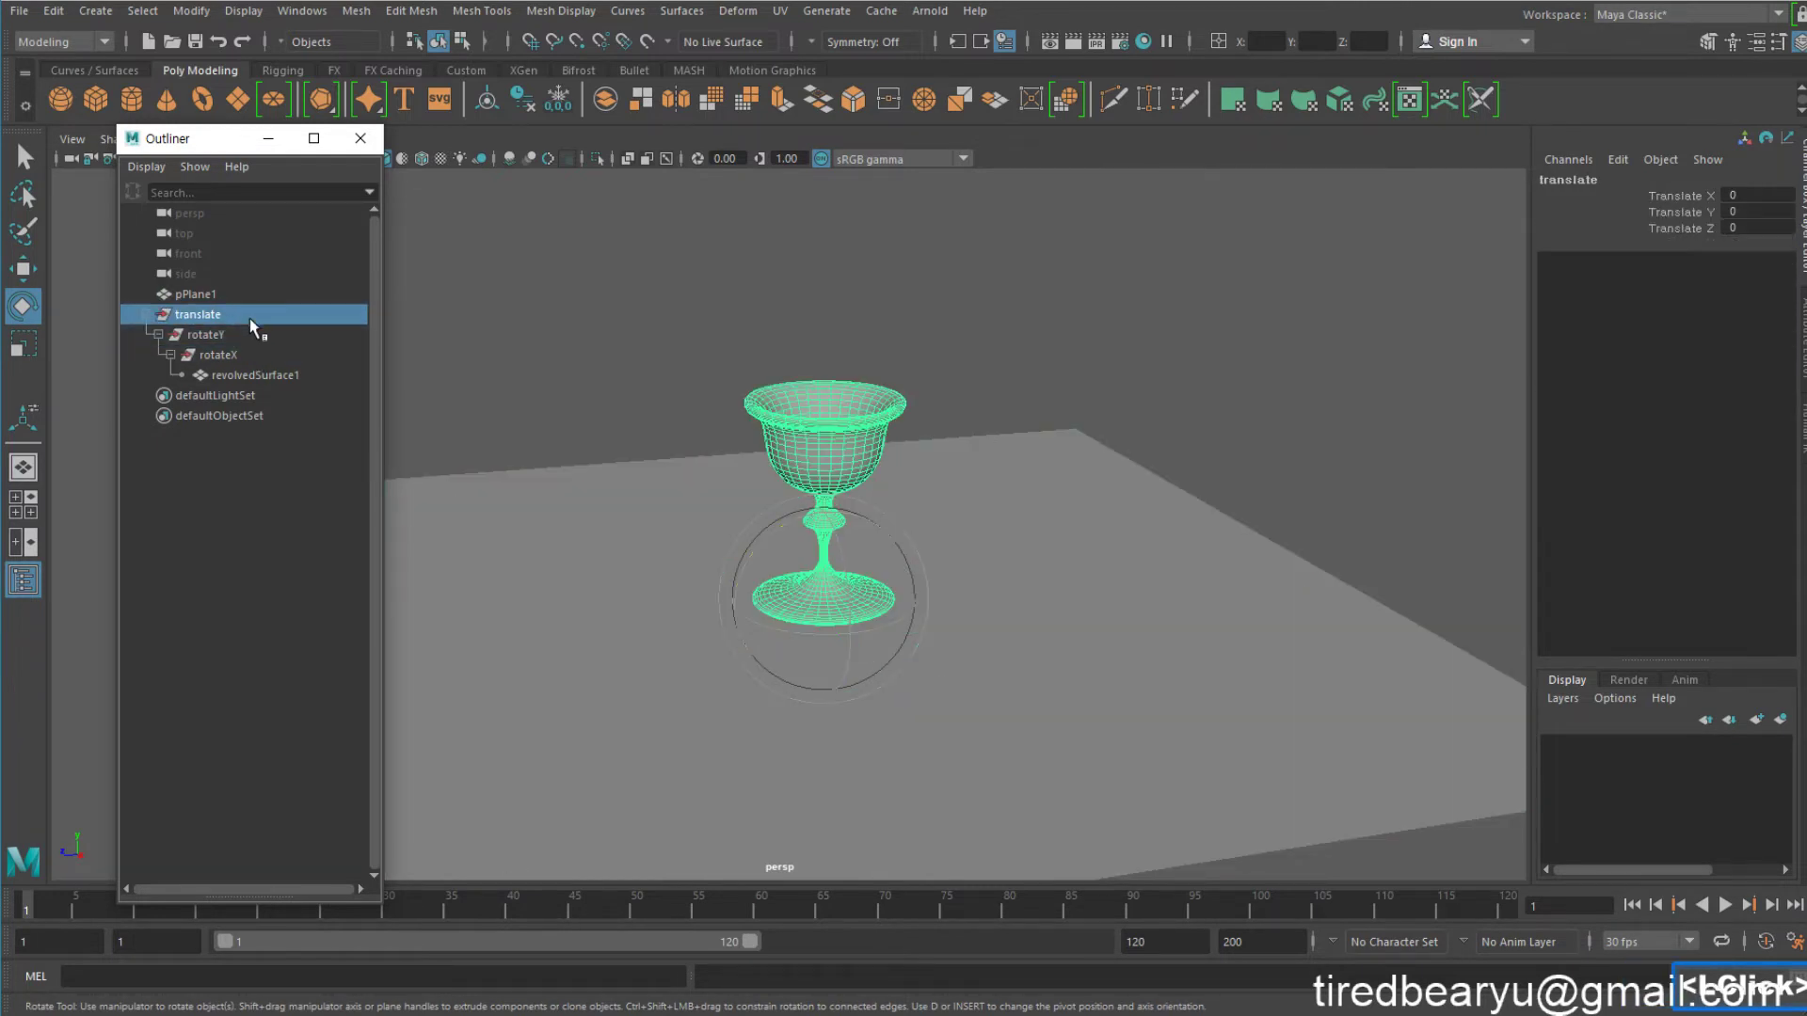
pyautogui.click(226, 354)
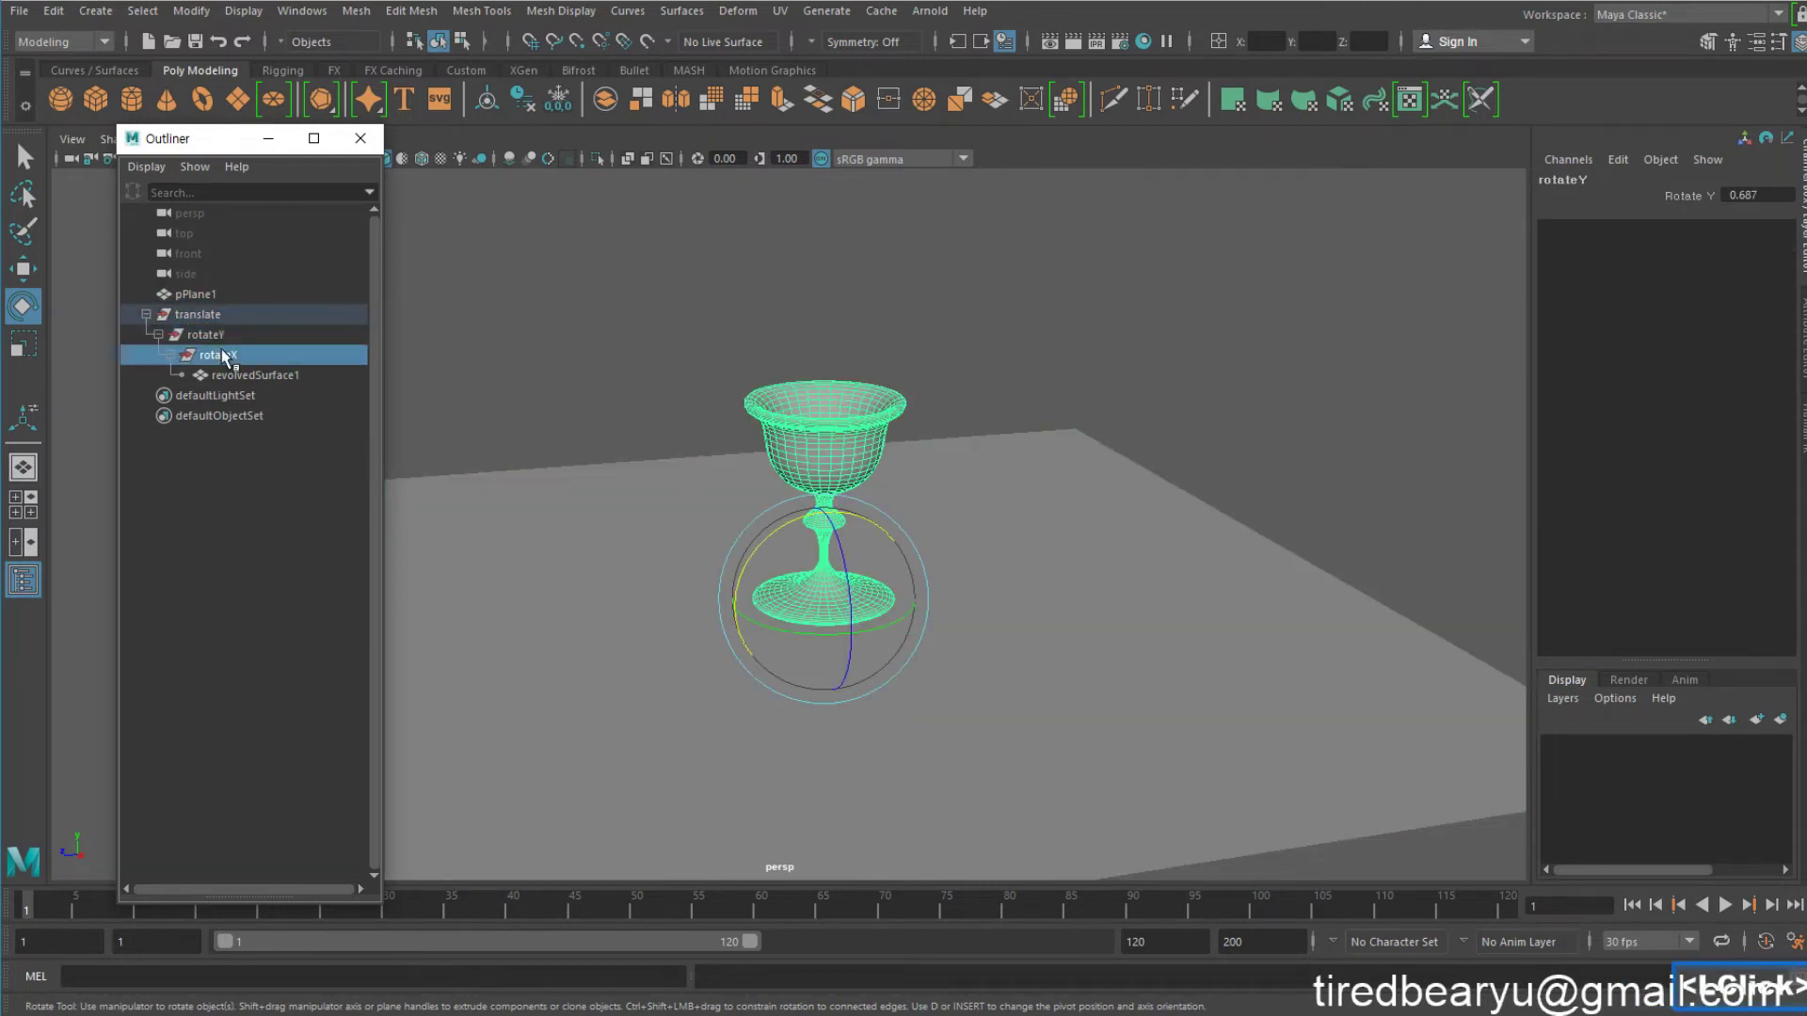
# Try moving the translate group to about -20.3 on the Z axis, and undo the move
pyautogui.click(223, 317)
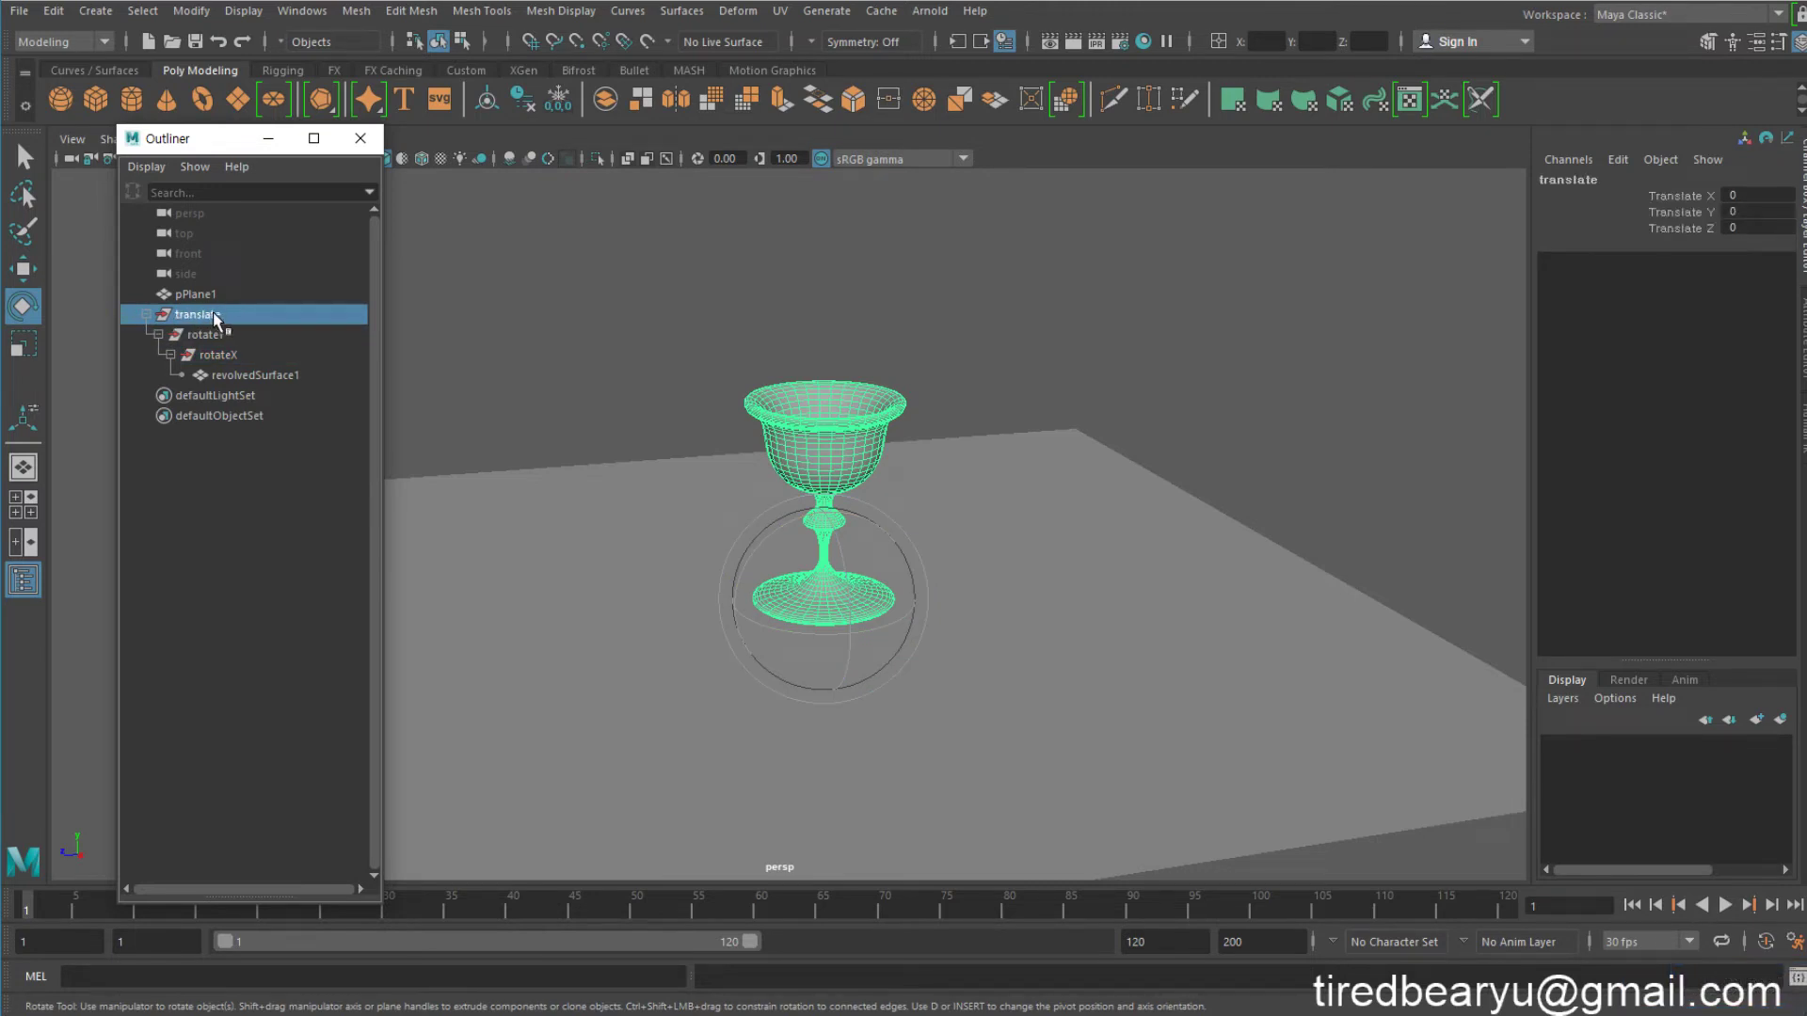
pyautogui.press('w')
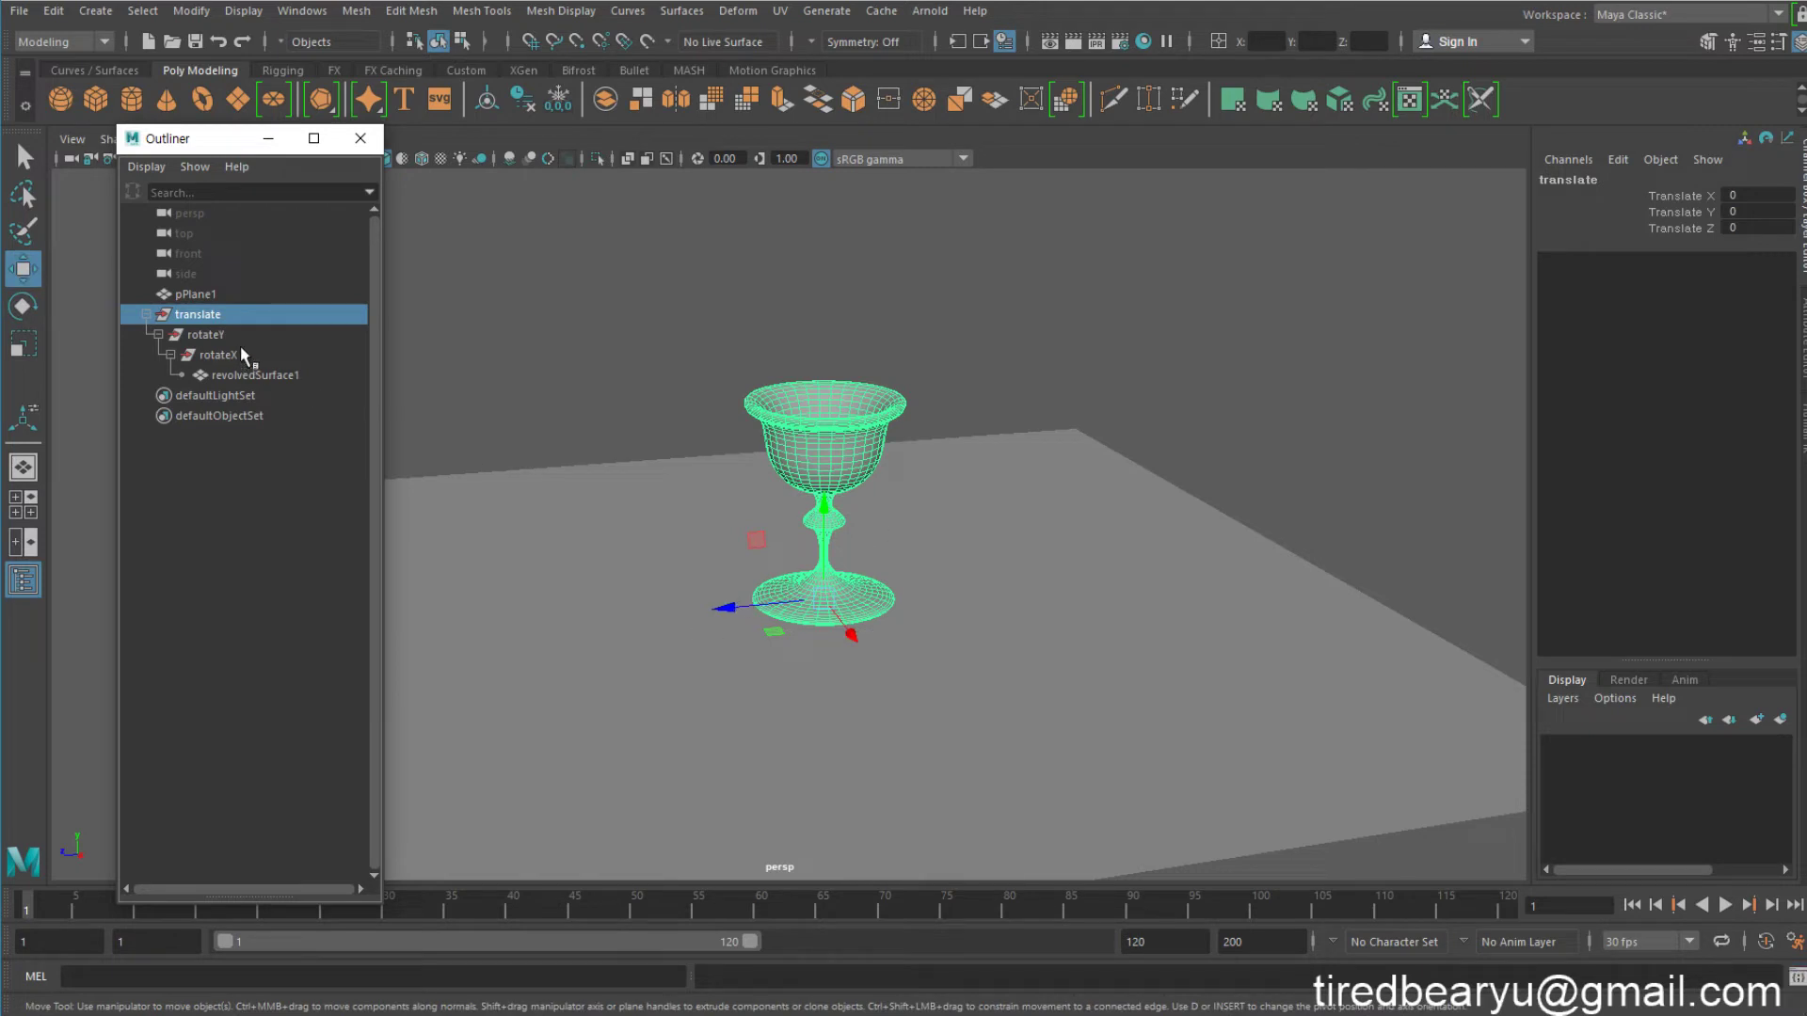
pyautogui.moveTo(742, 610); pyautogui.dragTo(915, 644)
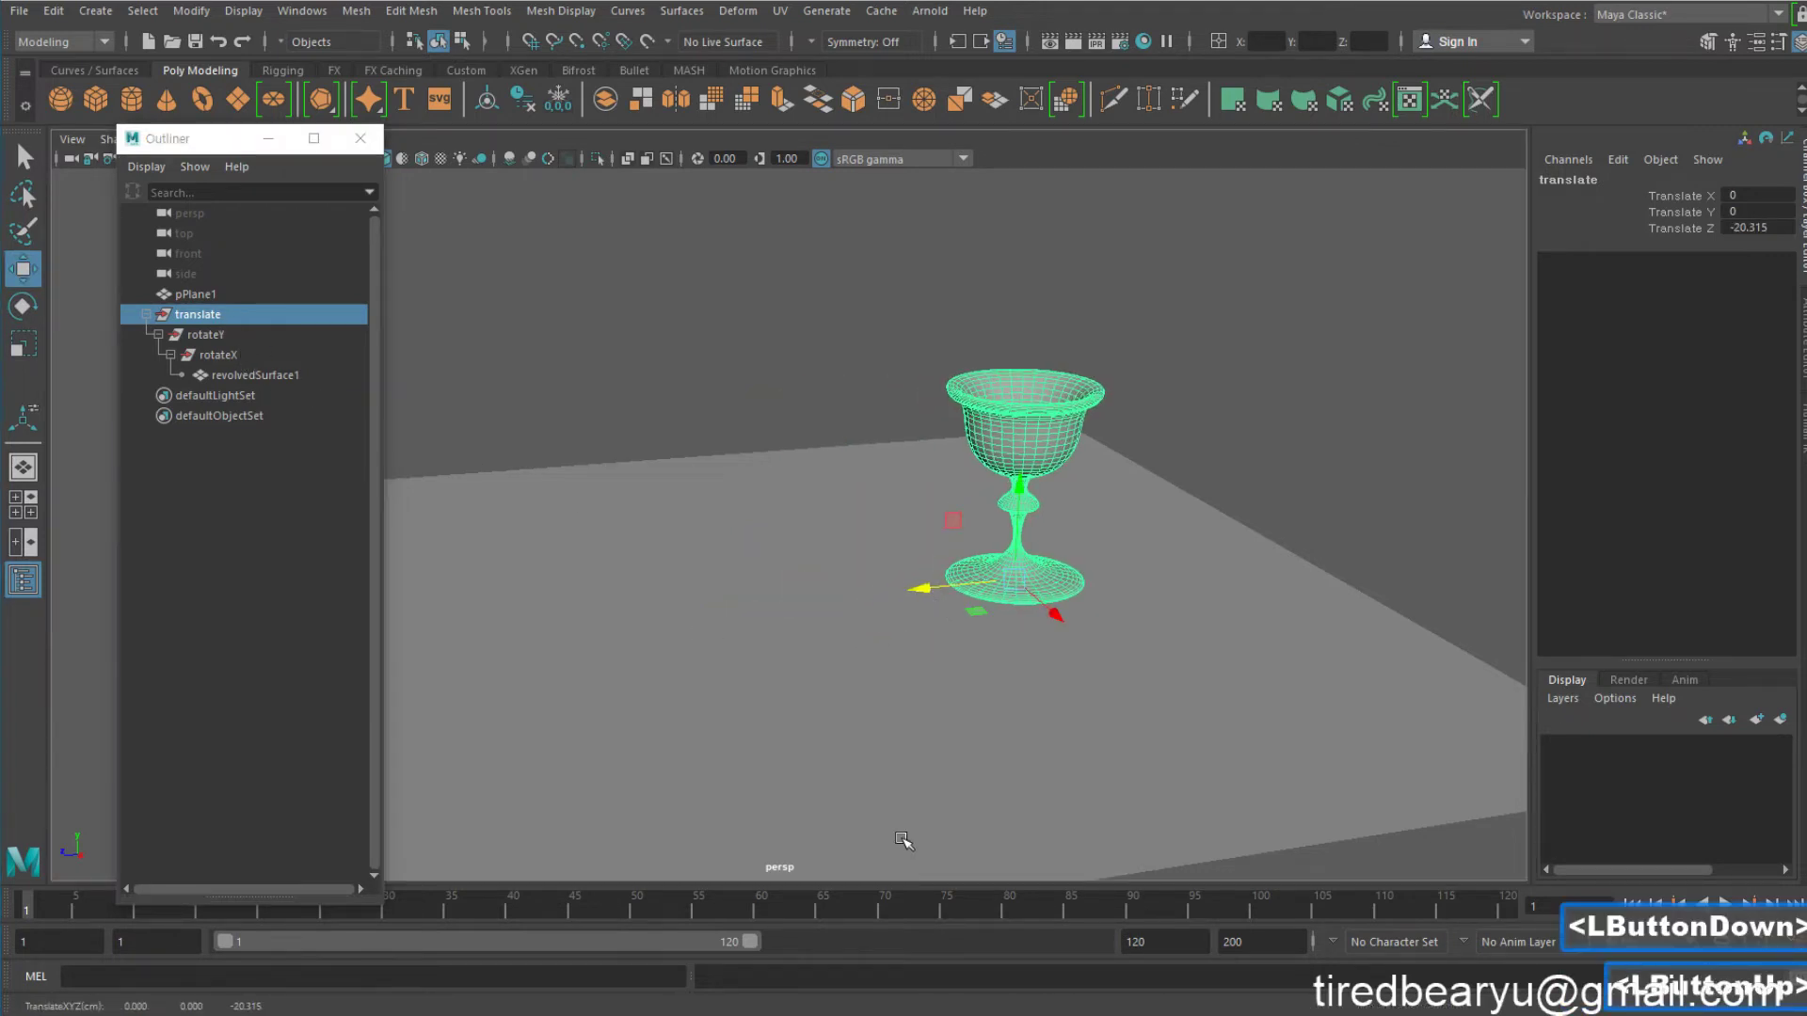
pyautogui.hotkey('ctrl', 'z')
# Move the translate group along the Z axis to about -29.4
pyautogui.click(238, 336)
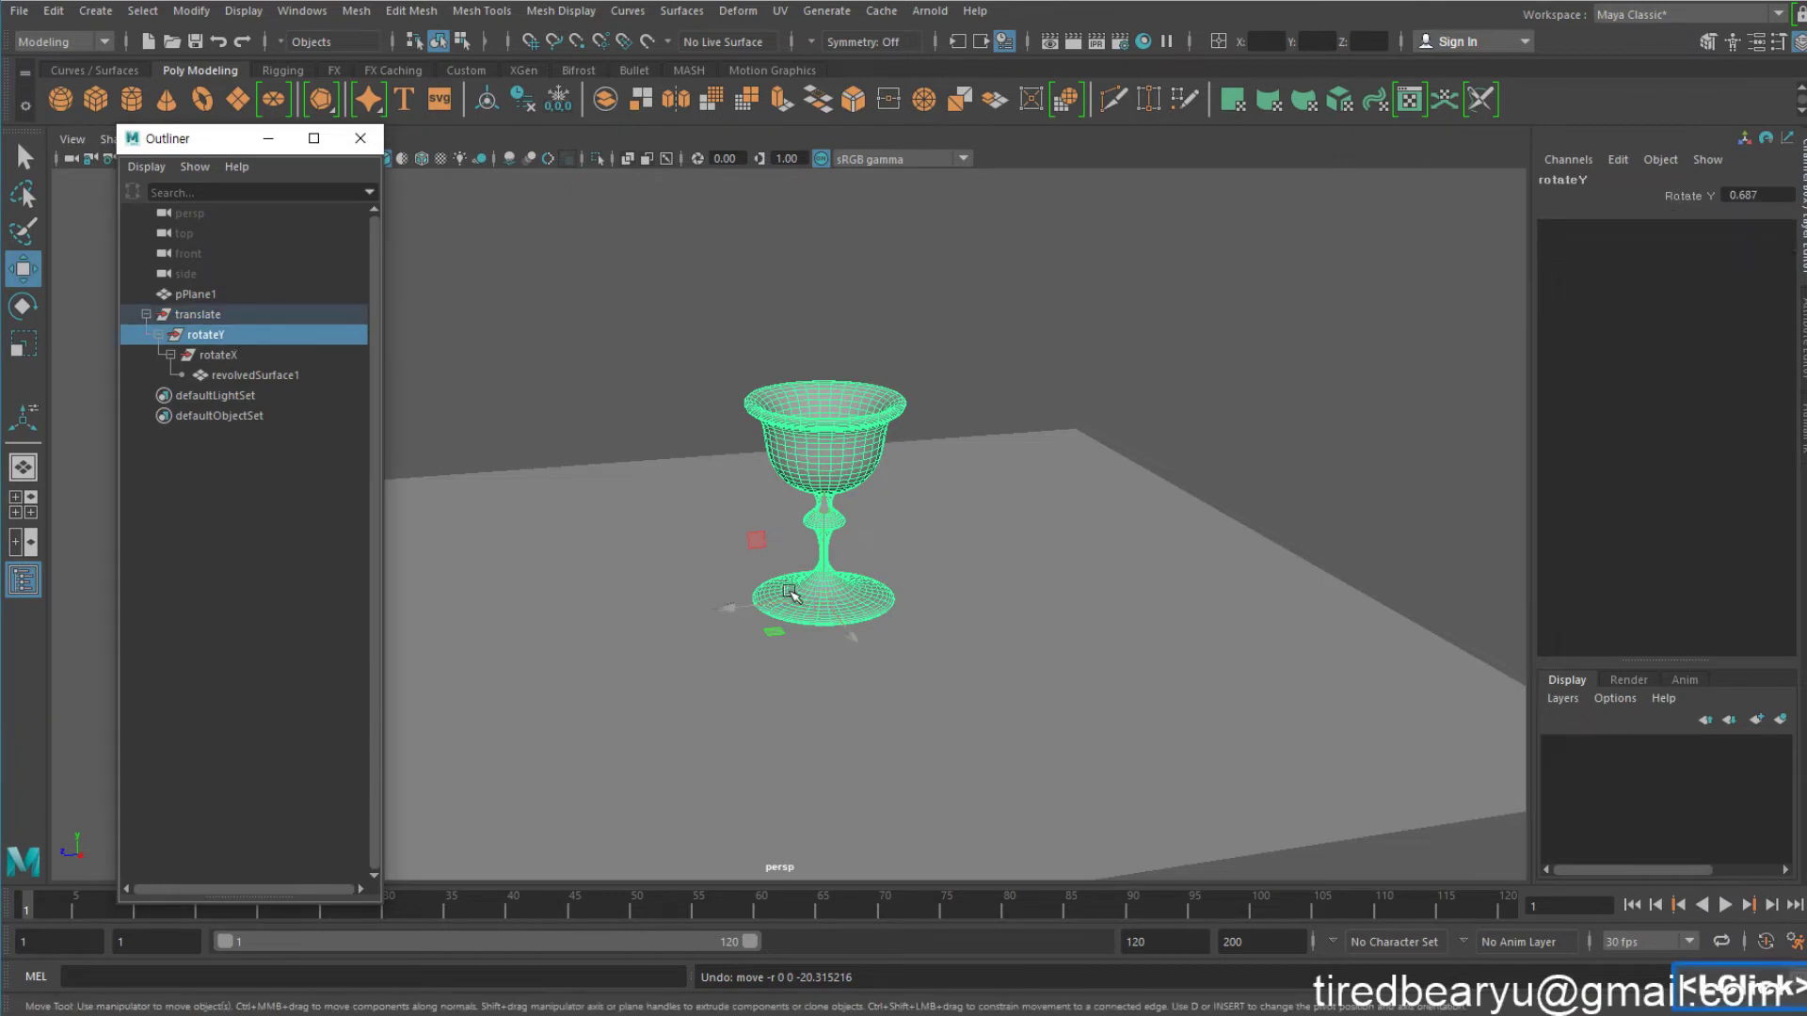
pyautogui.click(247, 315)
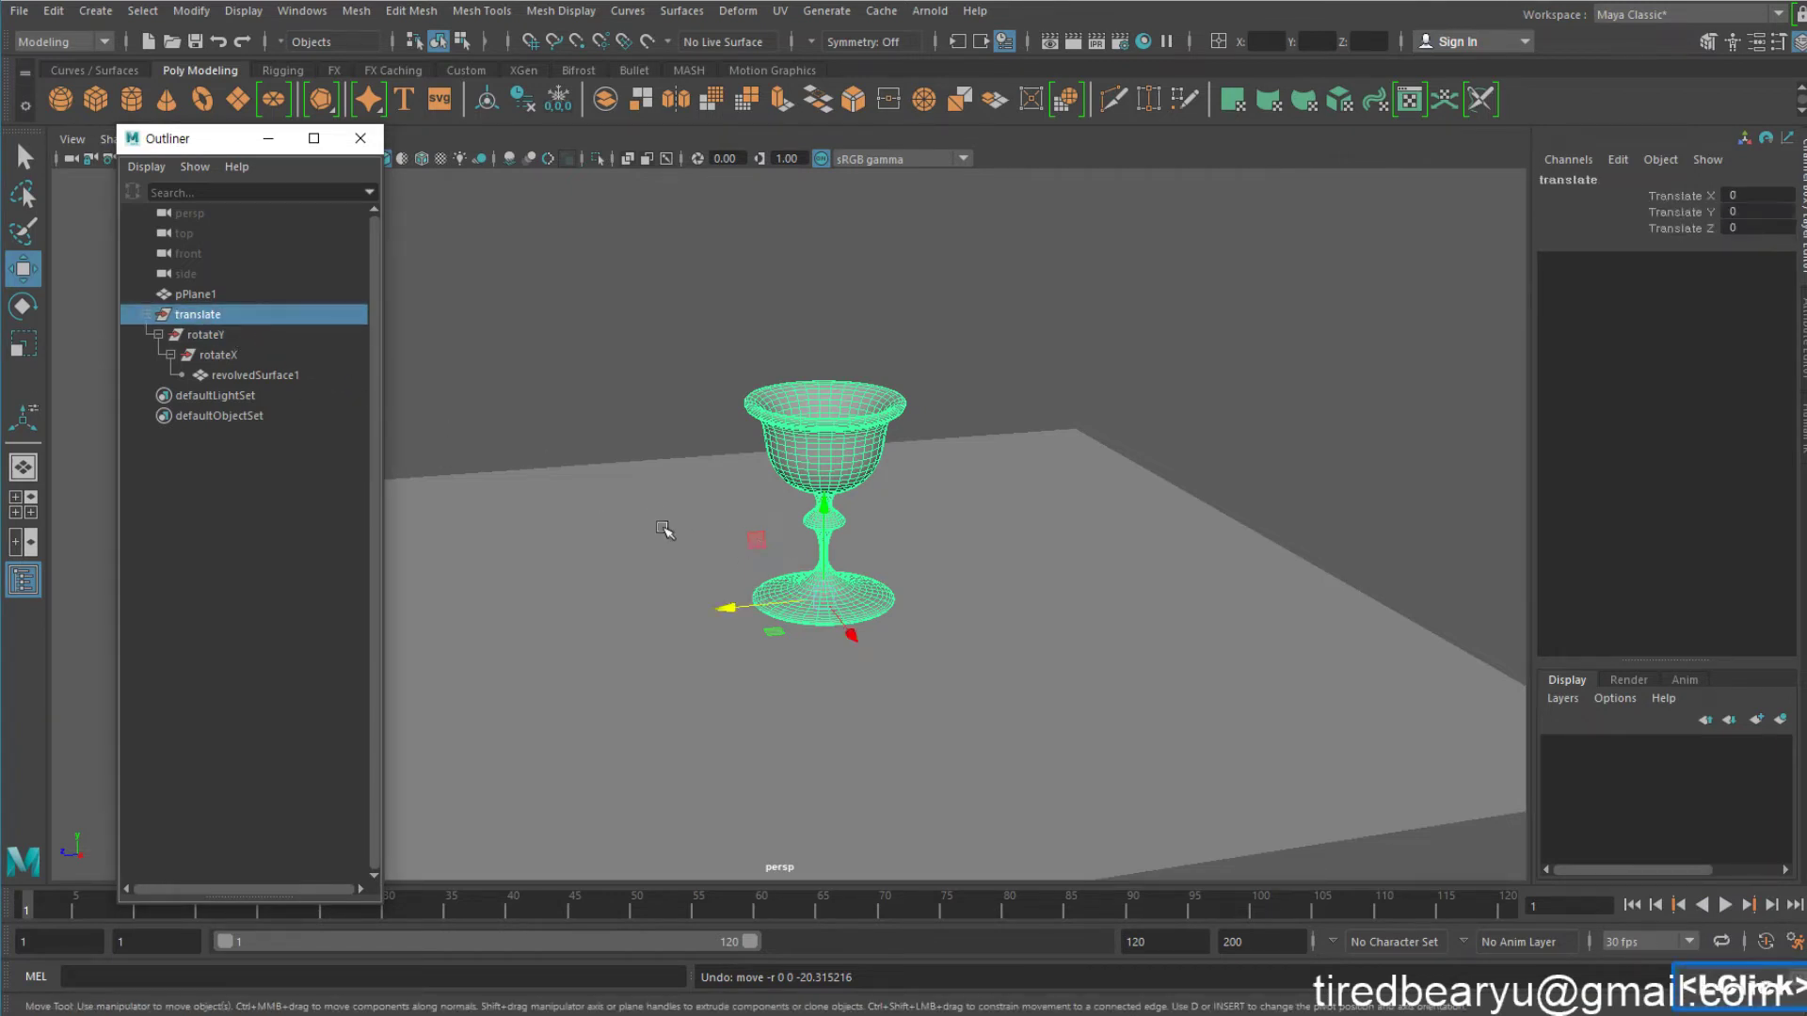
pyautogui.moveTo(742, 609); pyautogui.dragTo(1092, 591)
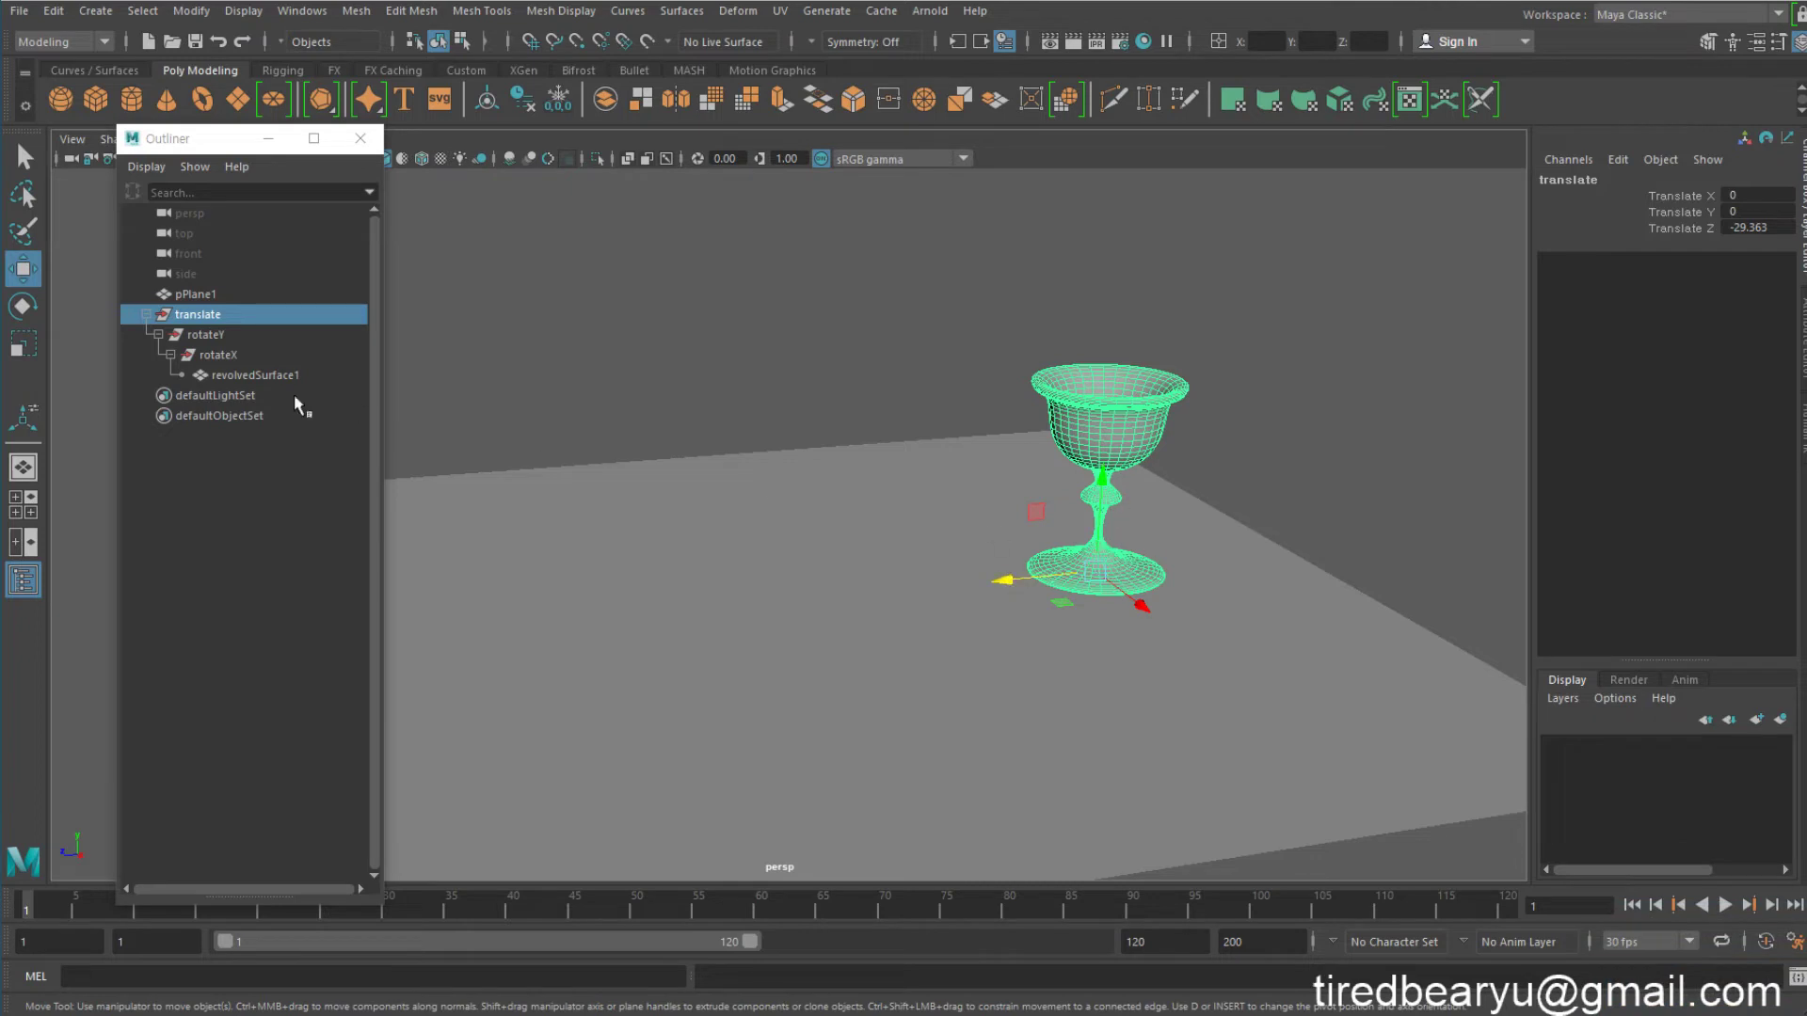
# Try moving only revolvedSurface1 along the Z axis to about 33.1, away from its parent groups' pivots
pyautogui.click(231, 333)
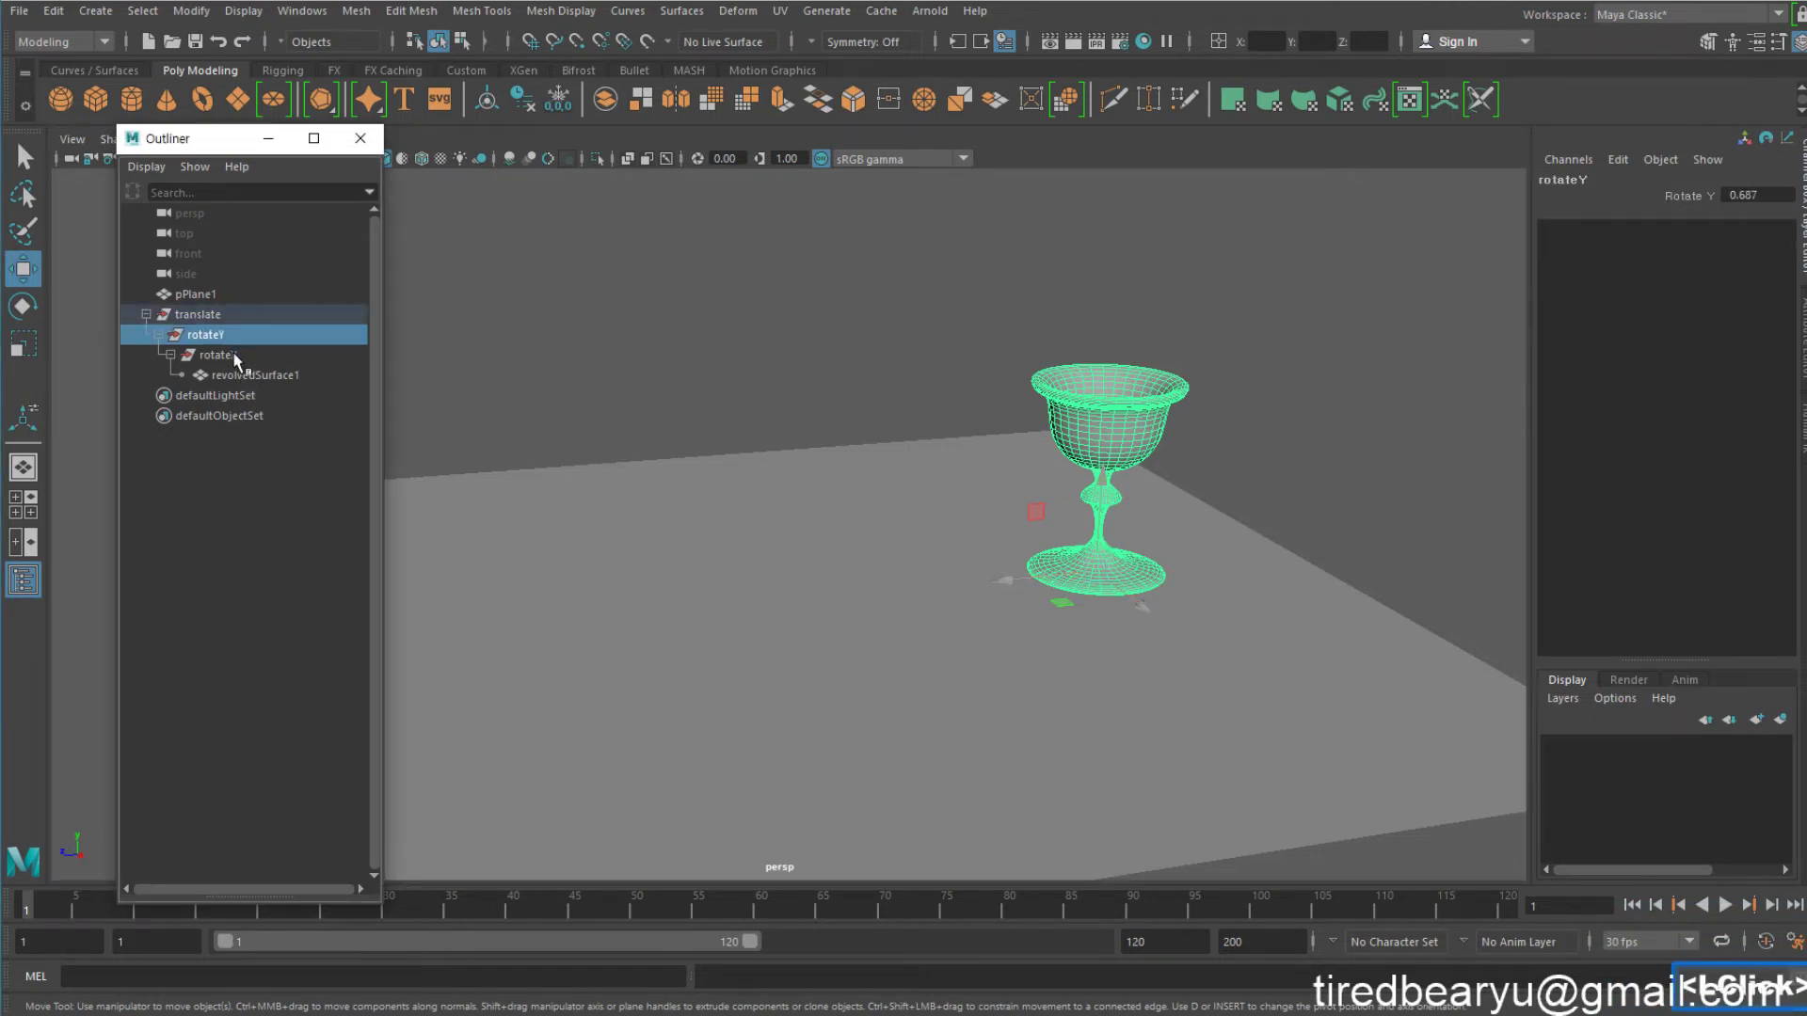
pyautogui.click(234, 354)
pyautogui.click(247, 373)
pyautogui.moveTo(238, 335); pyautogui.dragTo(249, 376)
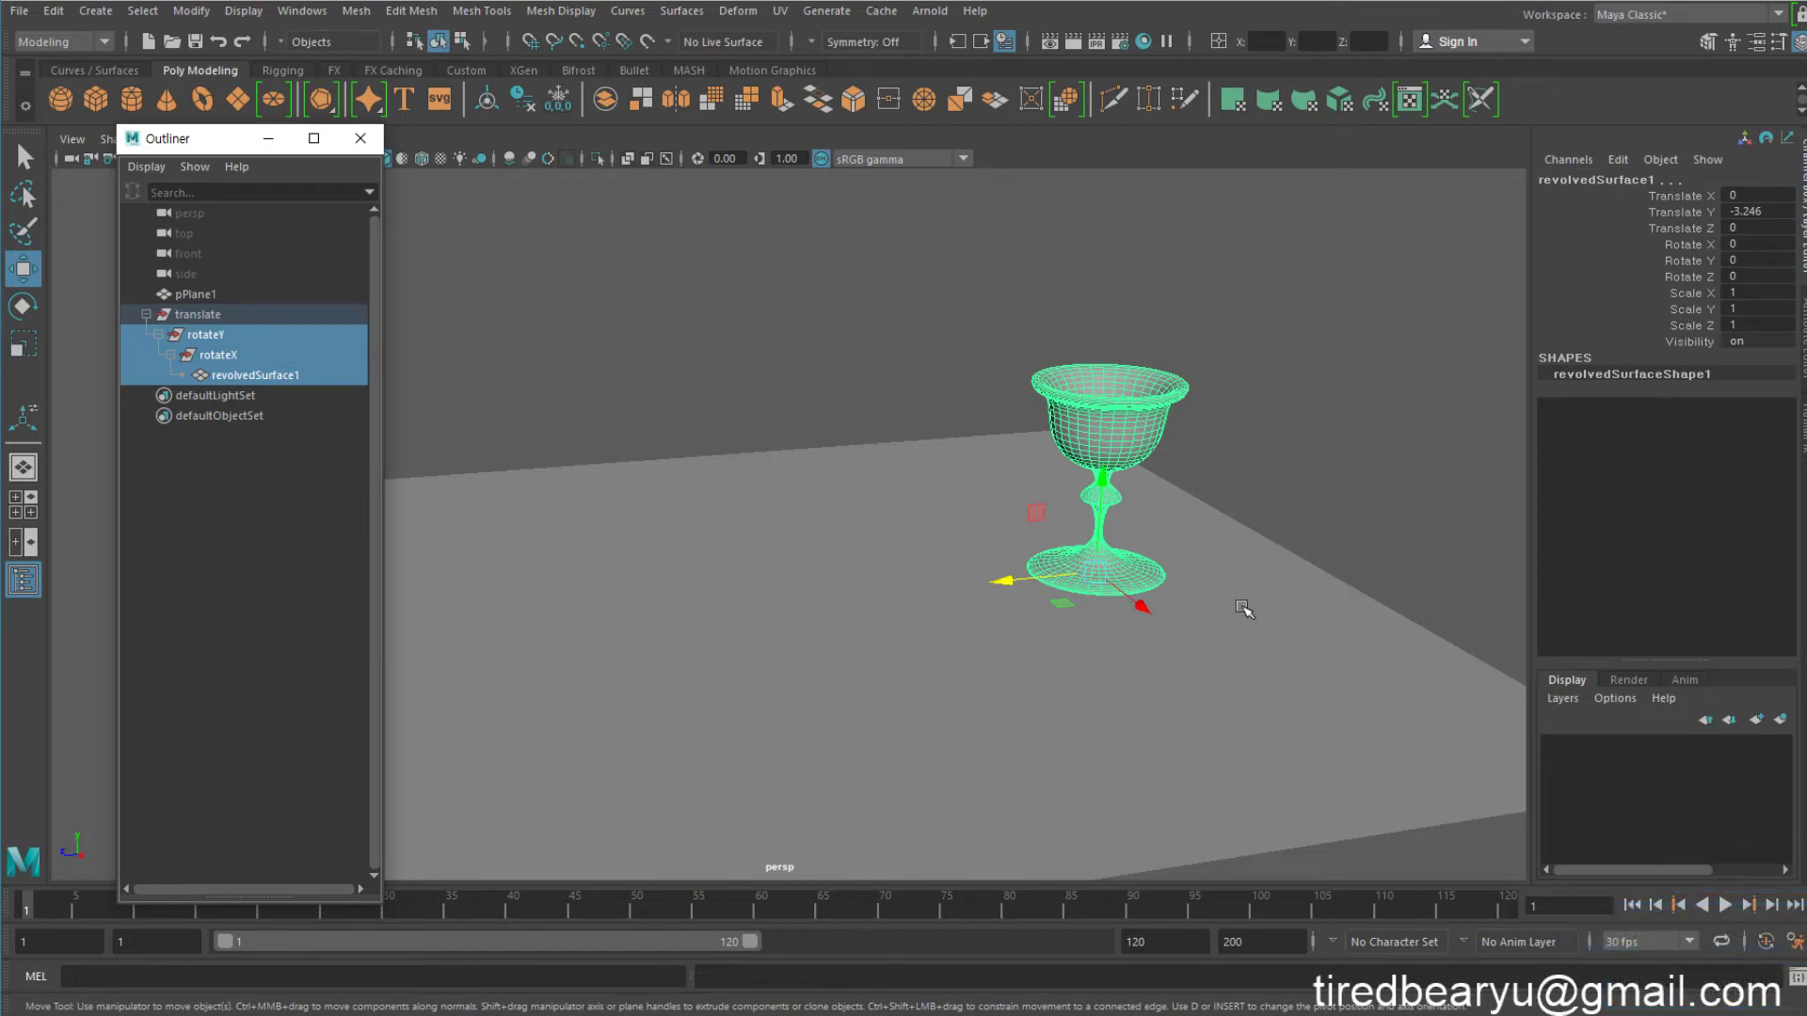
pyautogui.click(299, 375)
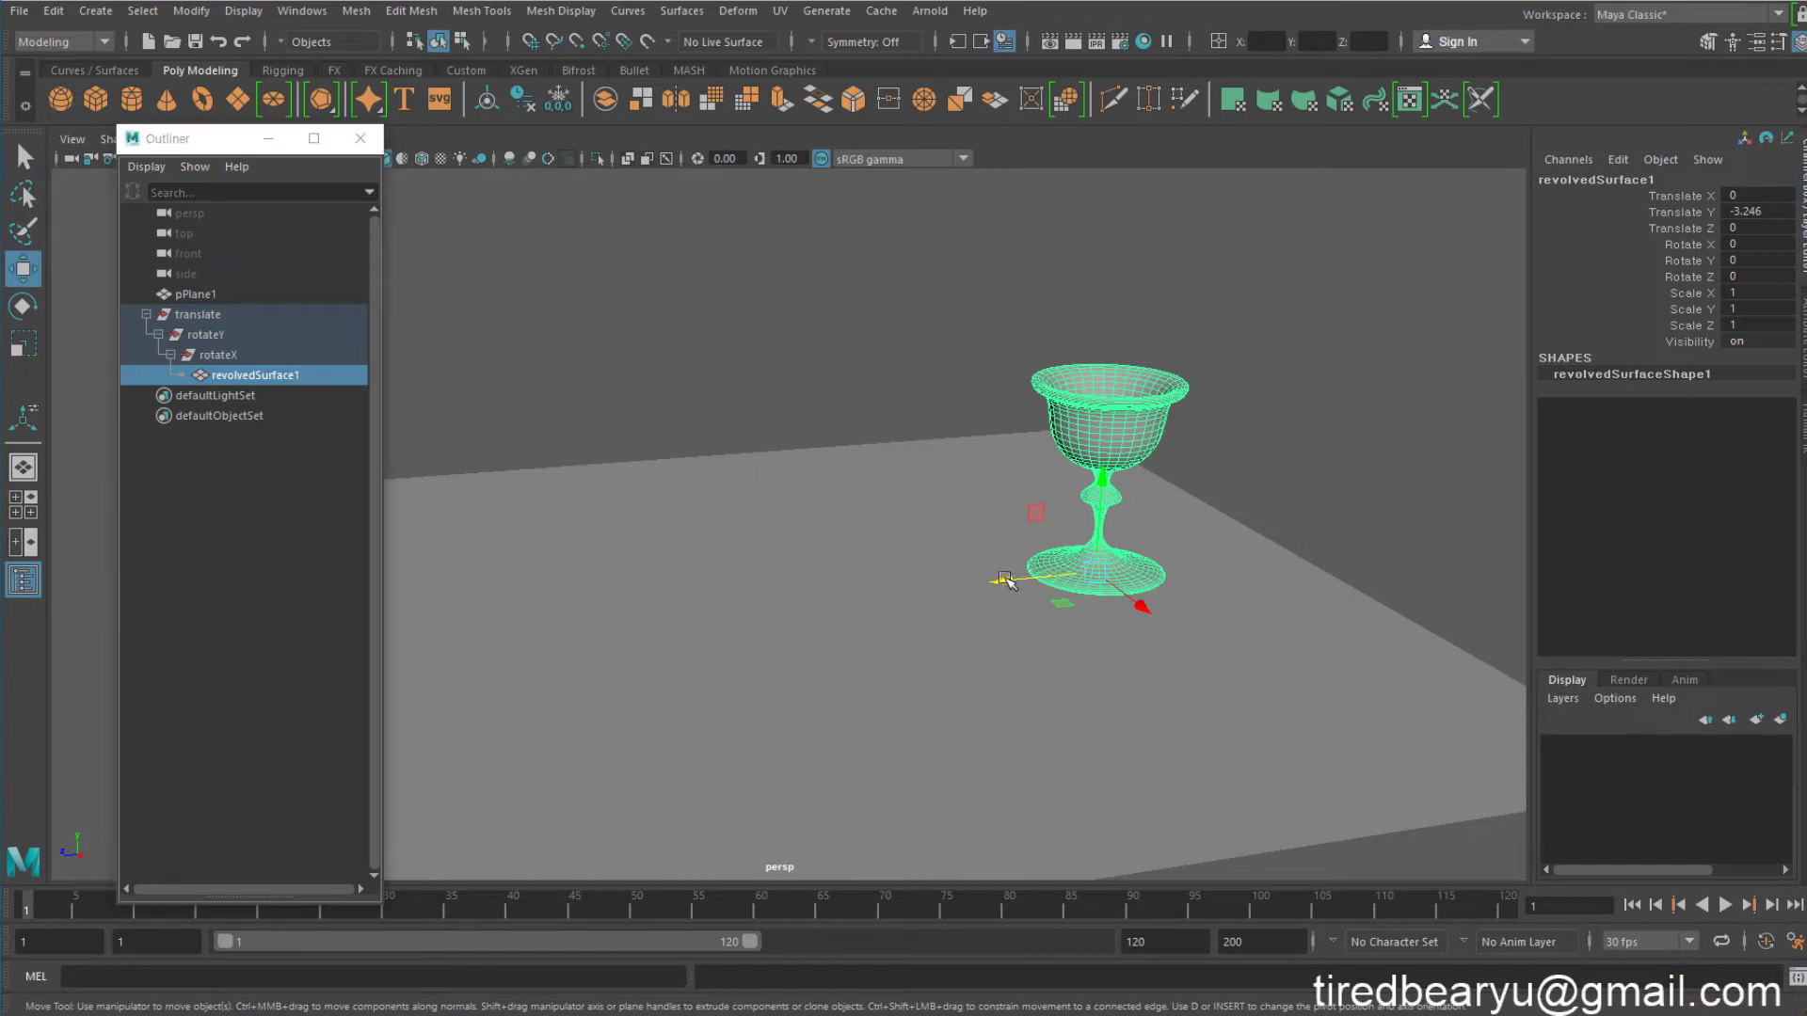
pyautogui.moveTo(1029, 567); pyautogui.dragTo(809, 683)
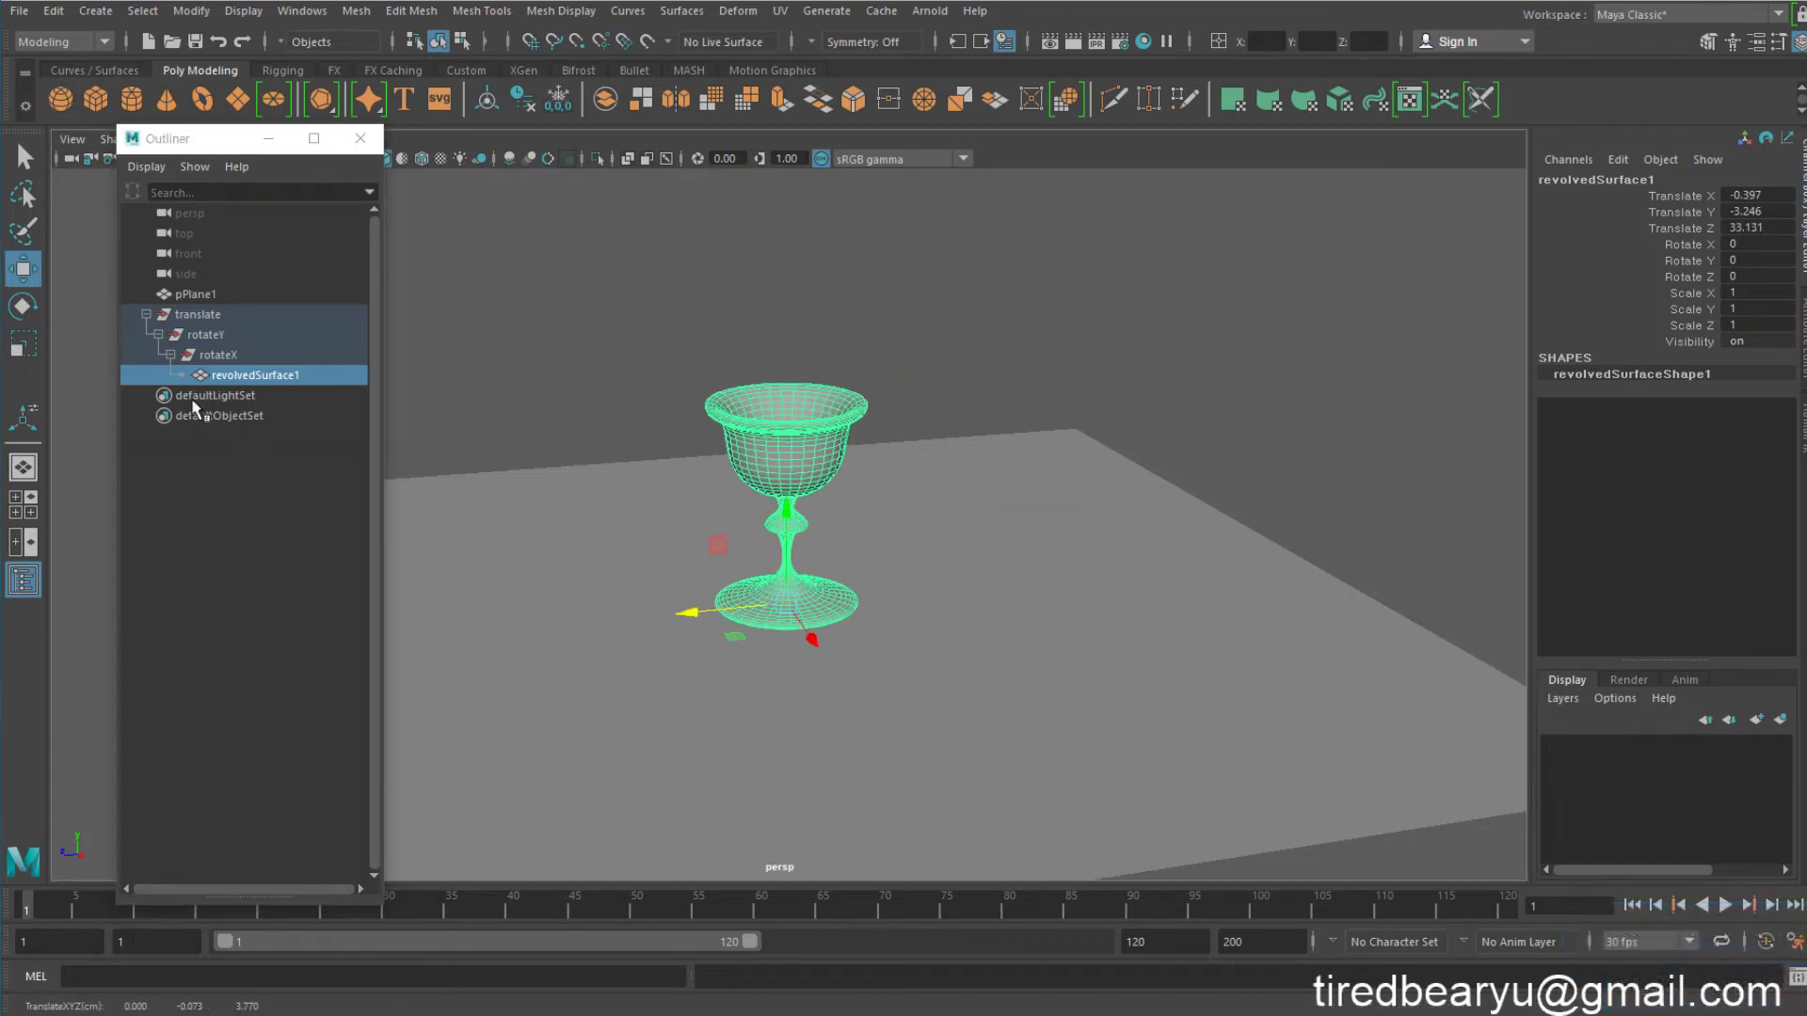
# Test-rotate the rotateX group by about -6.1° on X, and undo both that rotation and revolvedSurface1's move
pyautogui.click(215, 354)
pyautogui.click(256, 335)
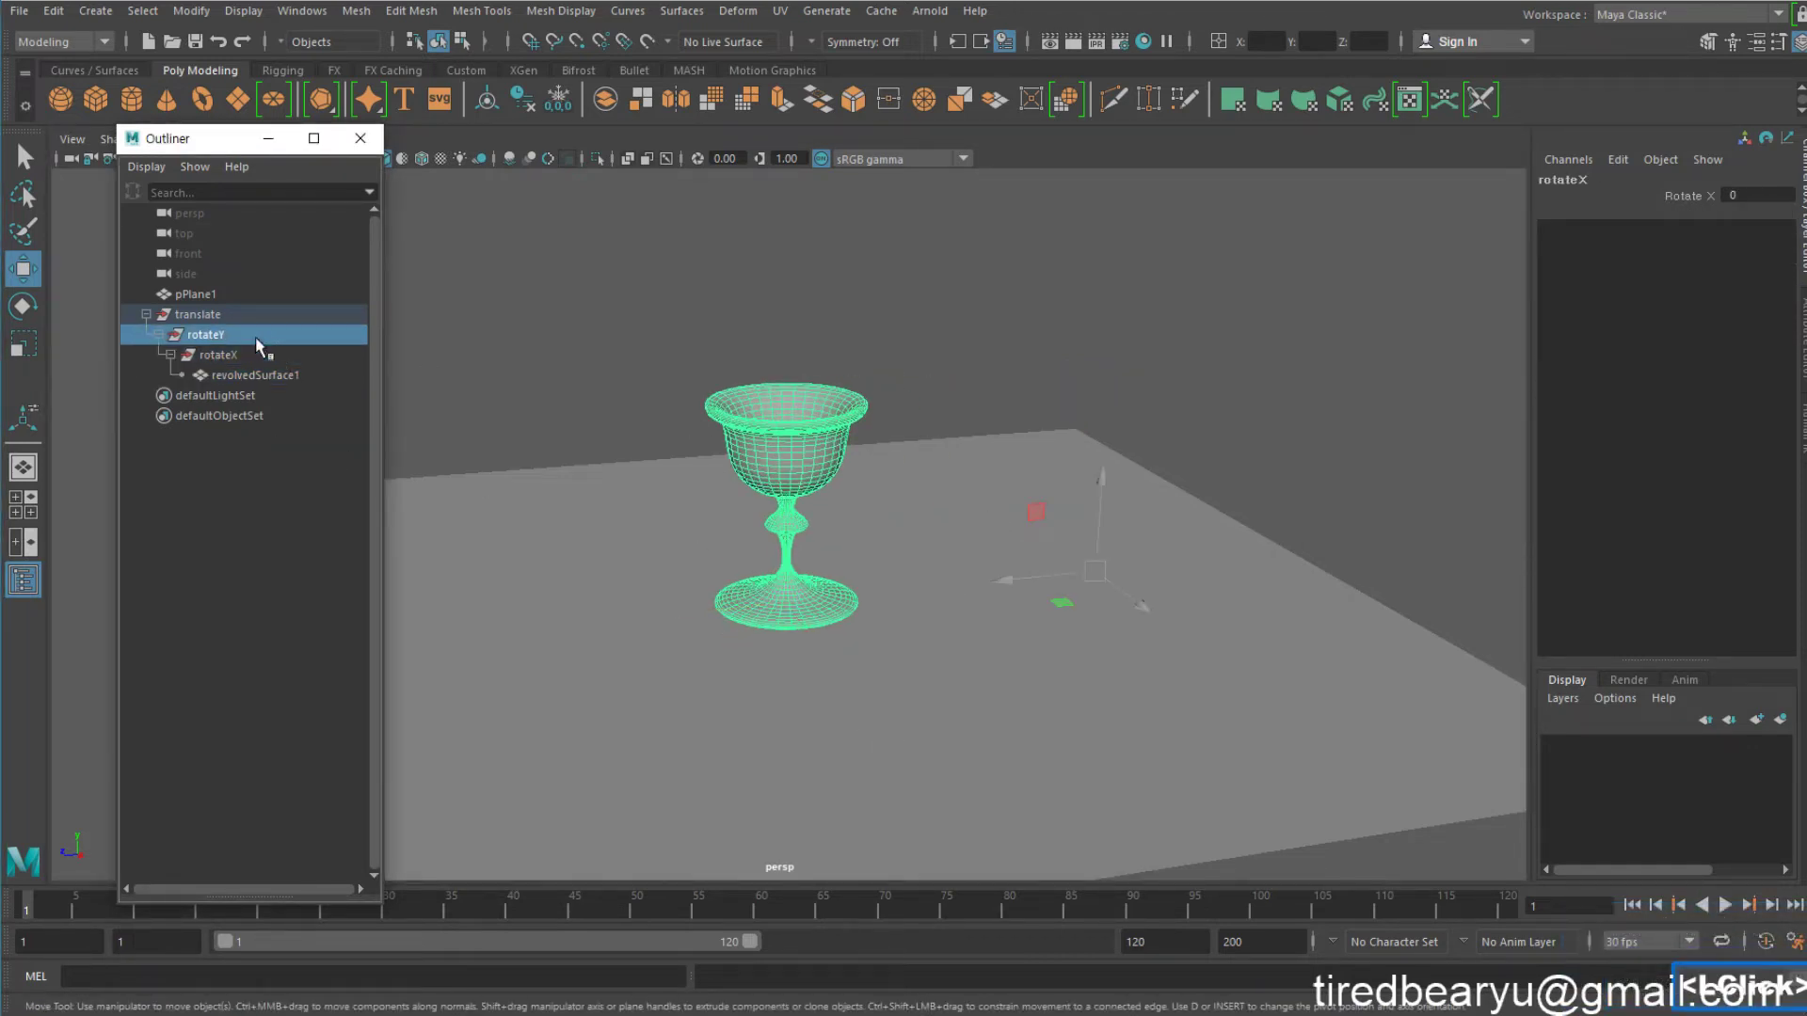
pyautogui.click(212, 309)
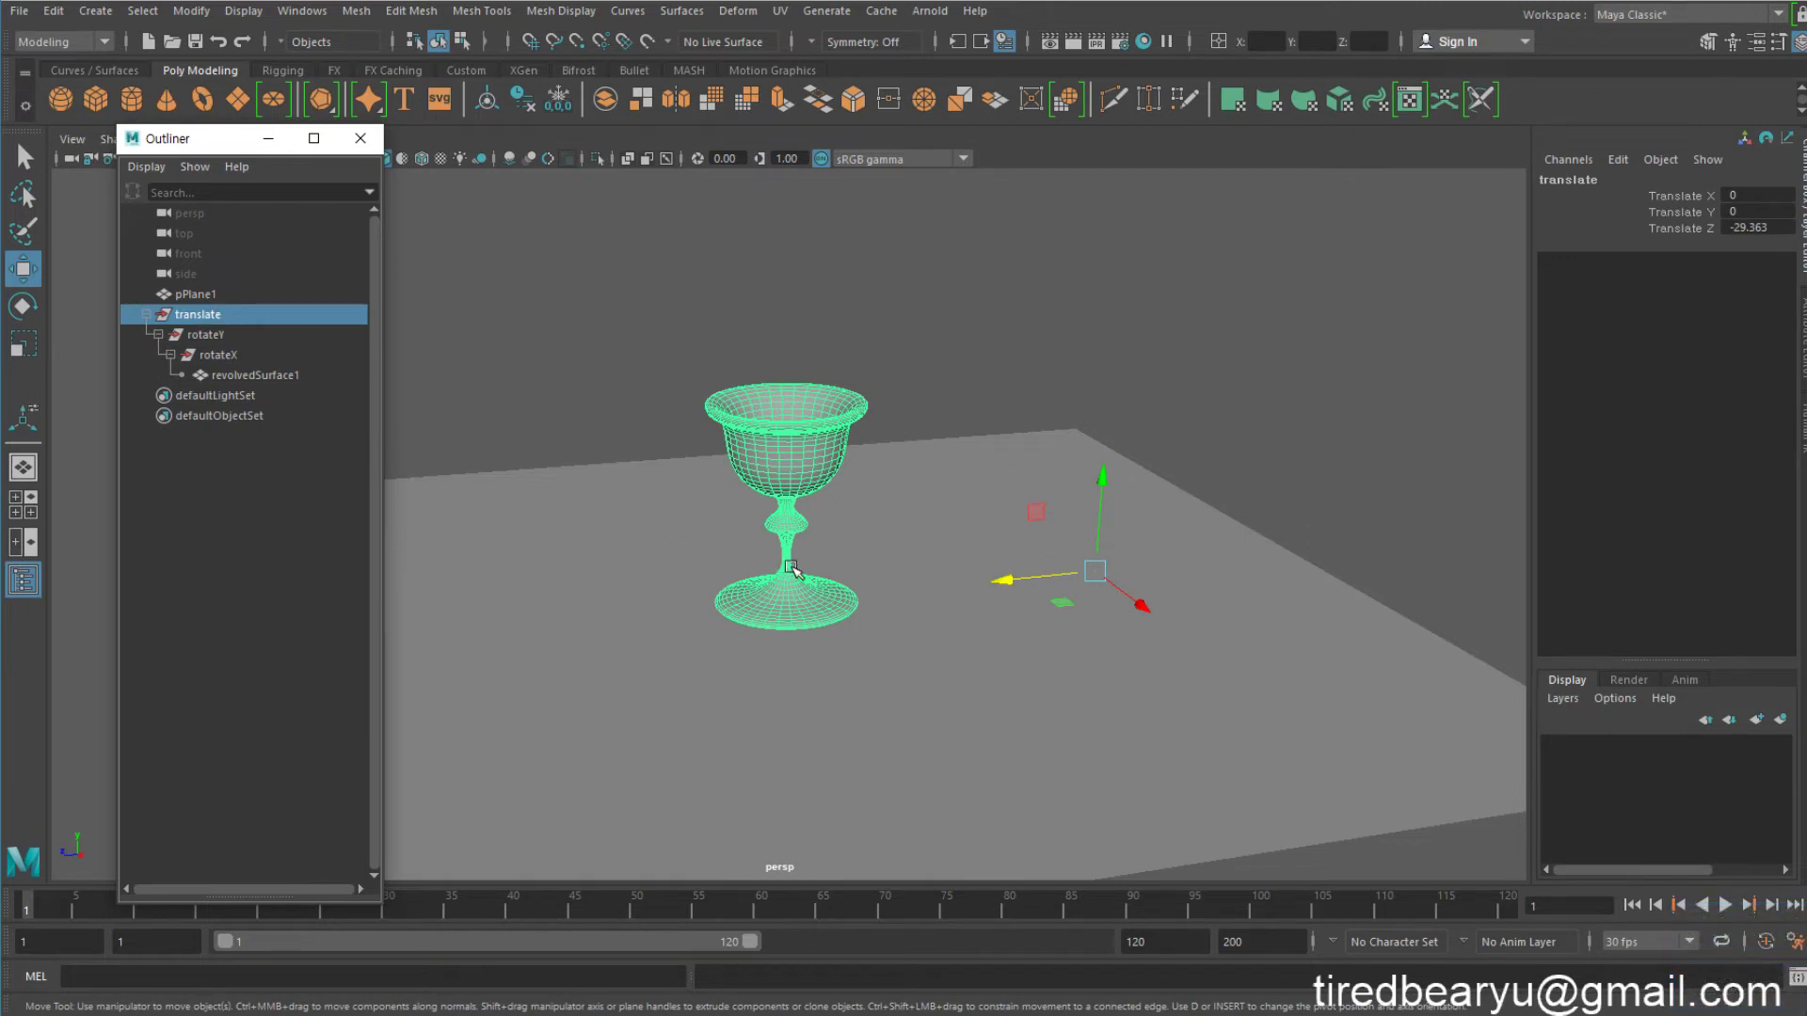
pyautogui.click(256, 358)
pyautogui.press('e')
pyautogui.moveTo(1017, 565); pyautogui.dragTo(1056, 515)
pyautogui.hotkey('ctrl', 'z')
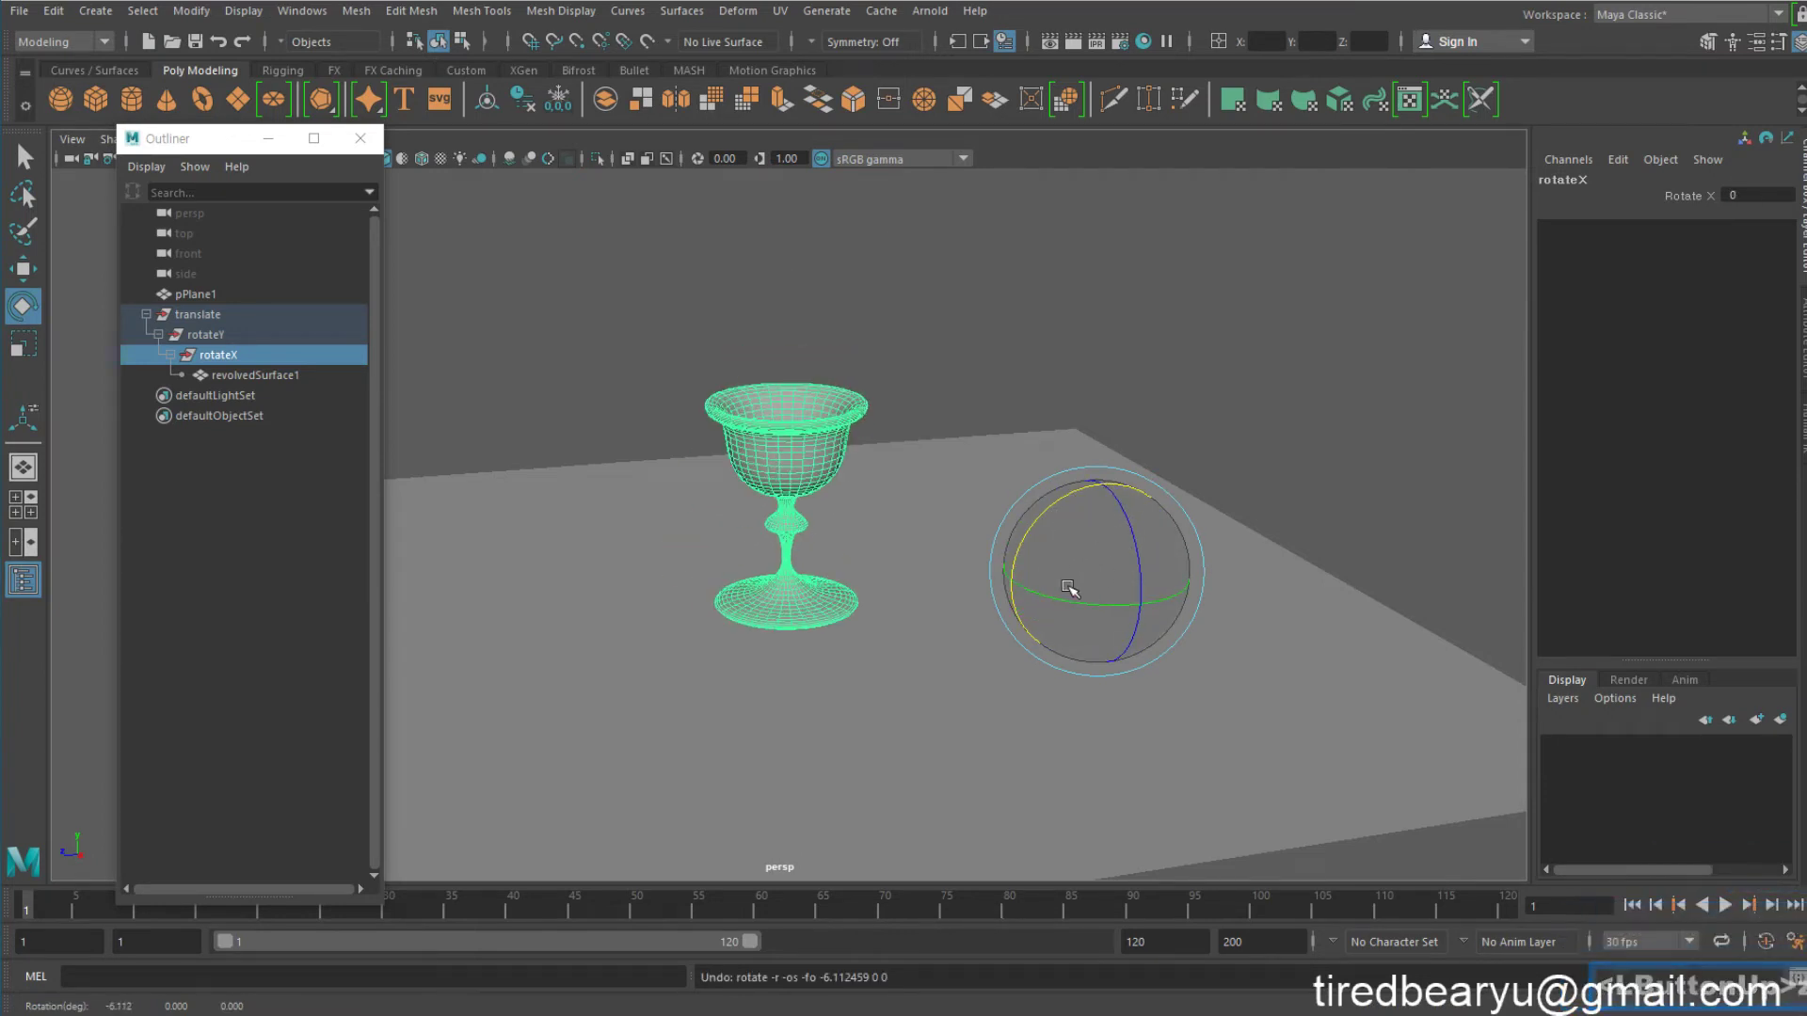
pyautogui.click(285, 373)
pyautogui.hotkey('ctrl', 'z')
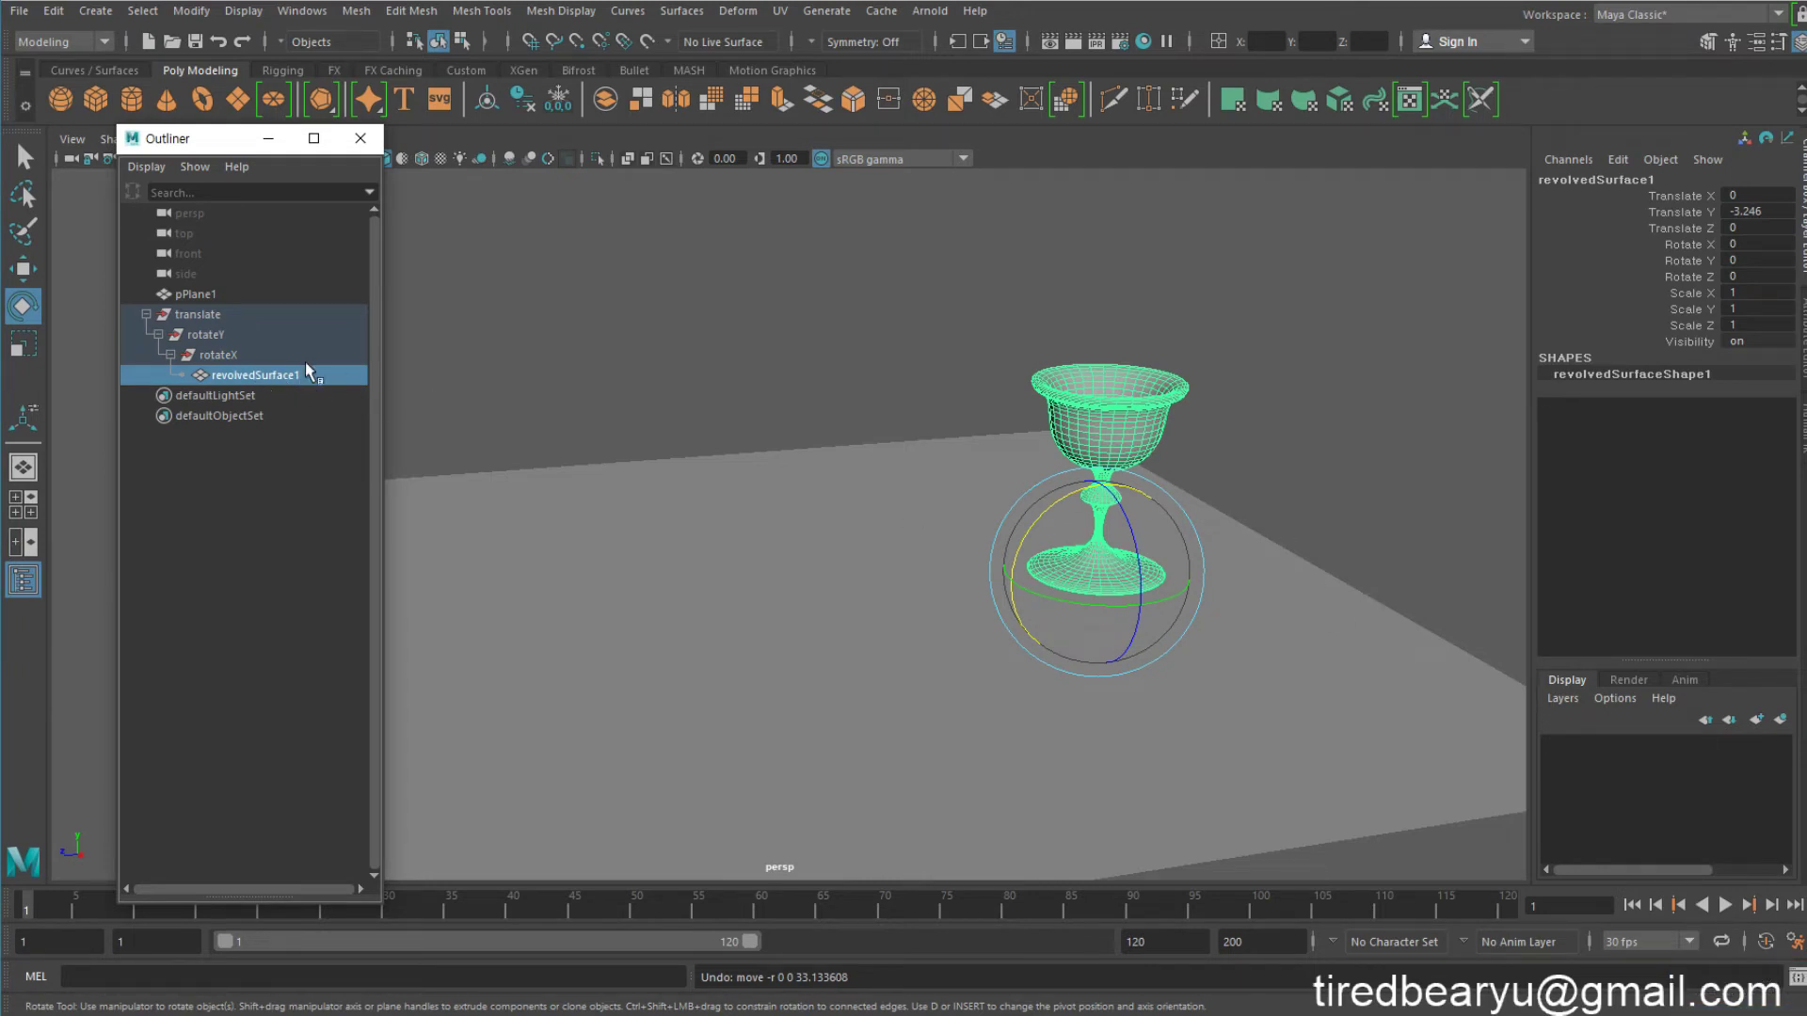
# Test-rotate the rotateY group by about 11.2° on the Y axis, and undo the rotation
pyautogui.click(224, 314)
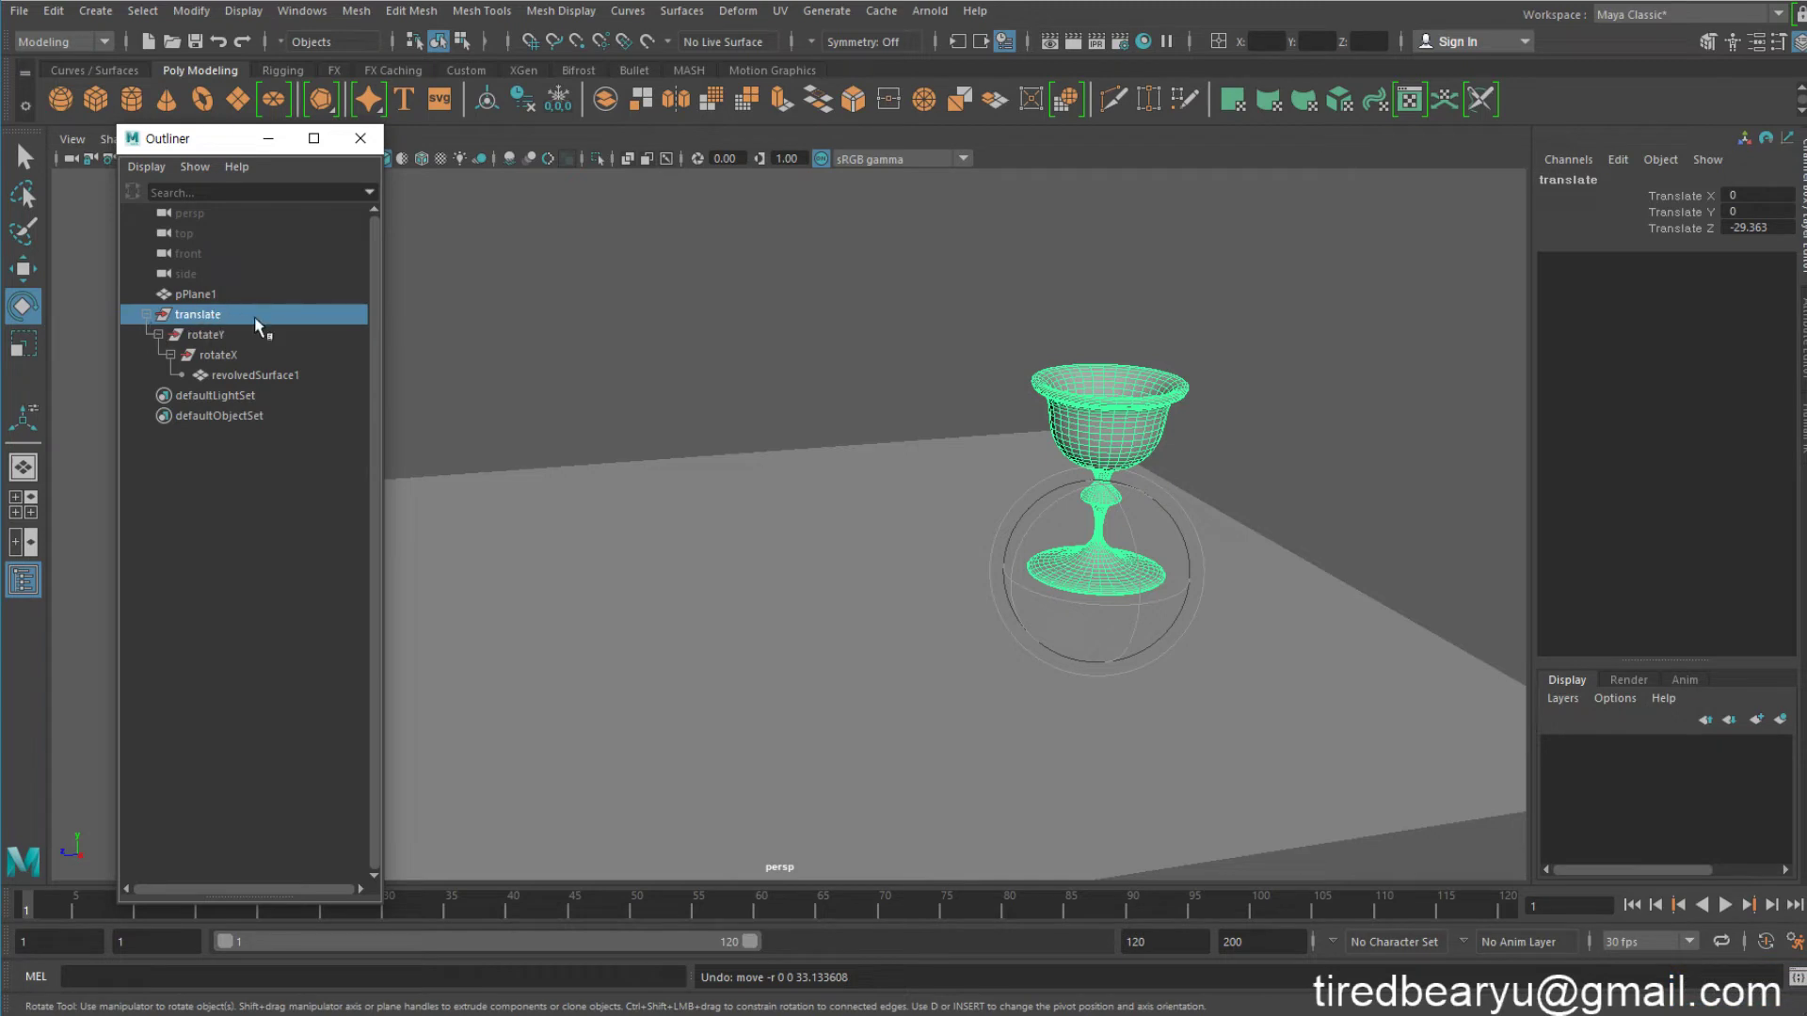
pyautogui.click(237, 335)
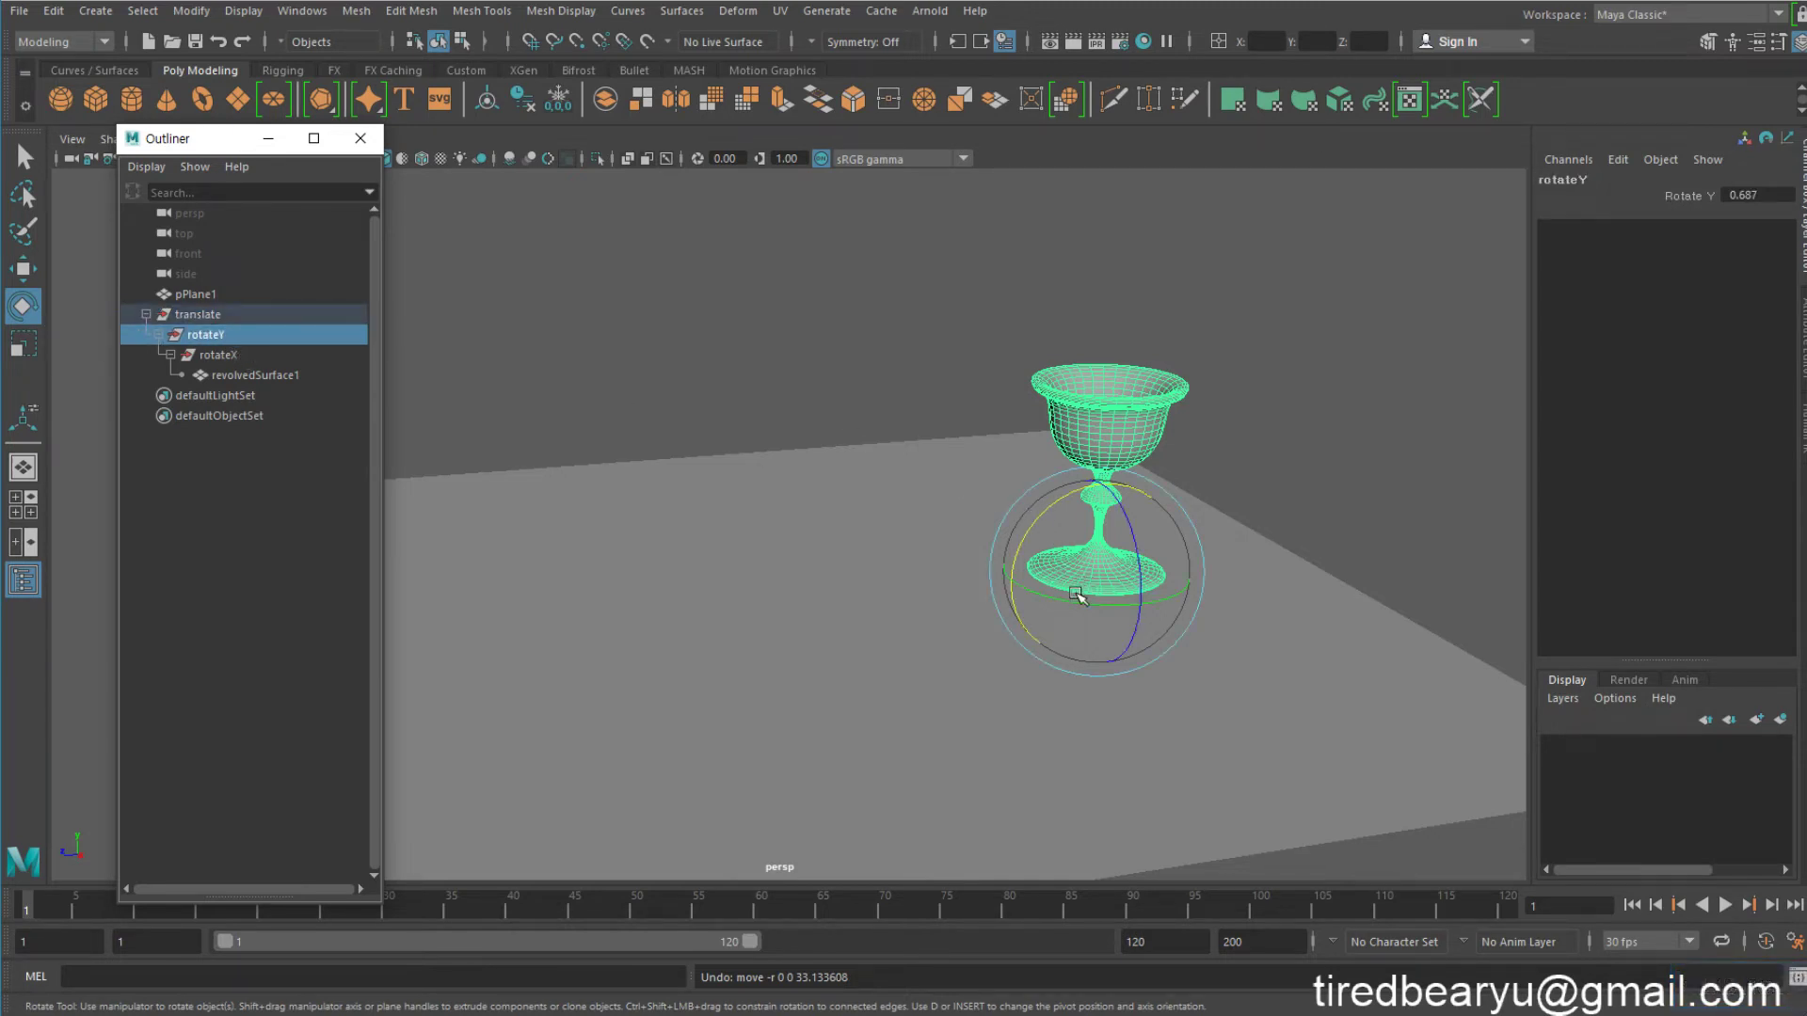
pyautogui.moveTo(1074, 601); pyautogui.dragTo(1093, 605)
pyautogui.press('z')
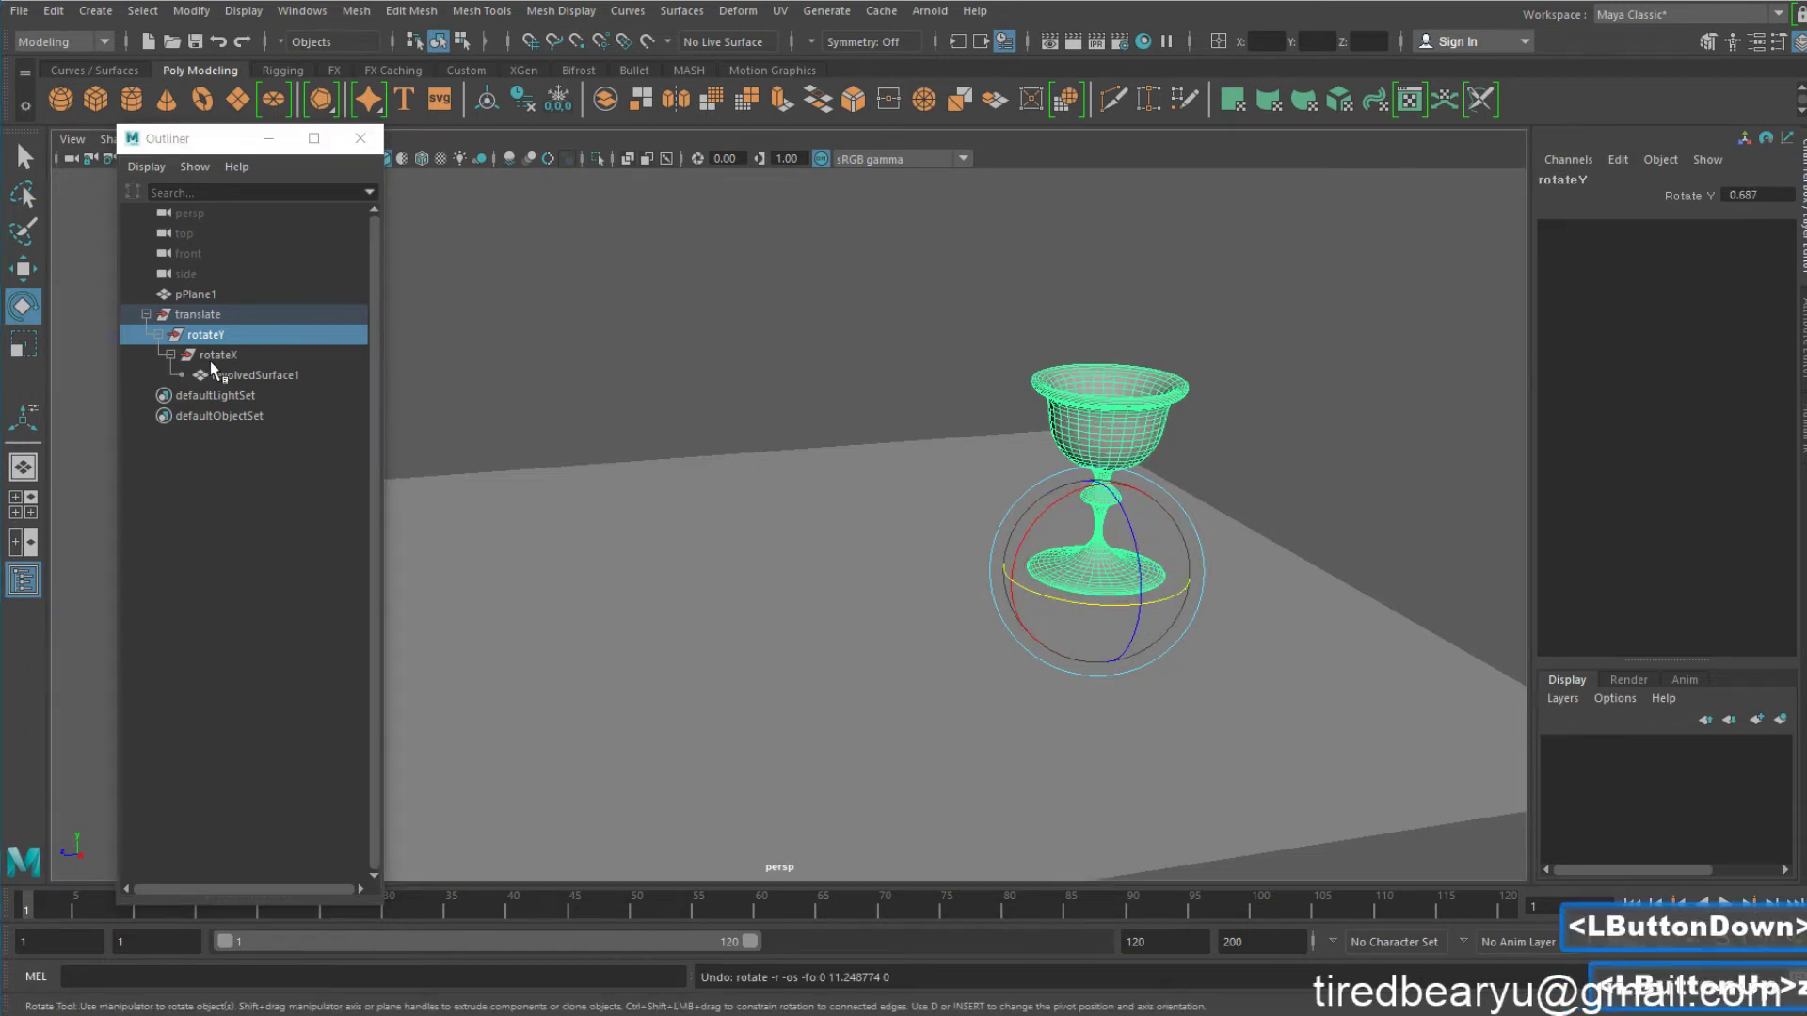
# Test-rotate the rotateX group to about 37.2° on the X axis
pyautogui.click(211, 360)
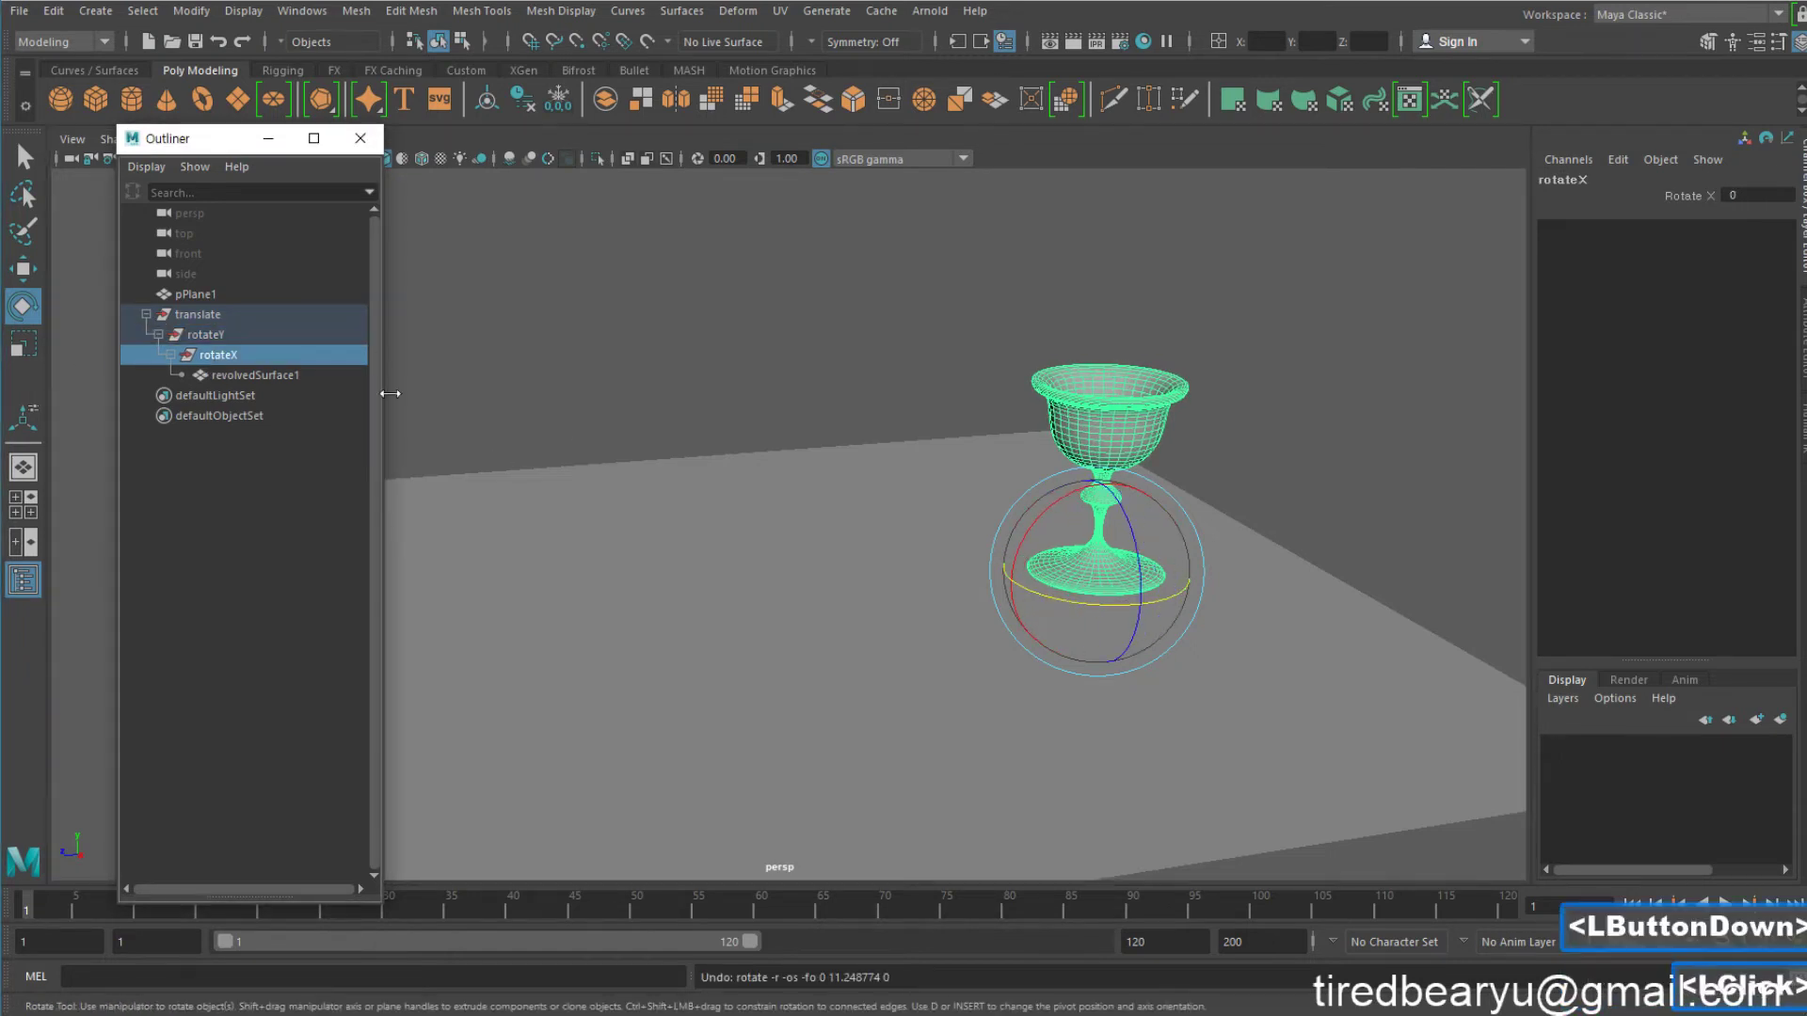
pyautogui.click(226, 335)
pyautogui.moveTo(1045, 513); pyautogui.dragTo(1015, 567)
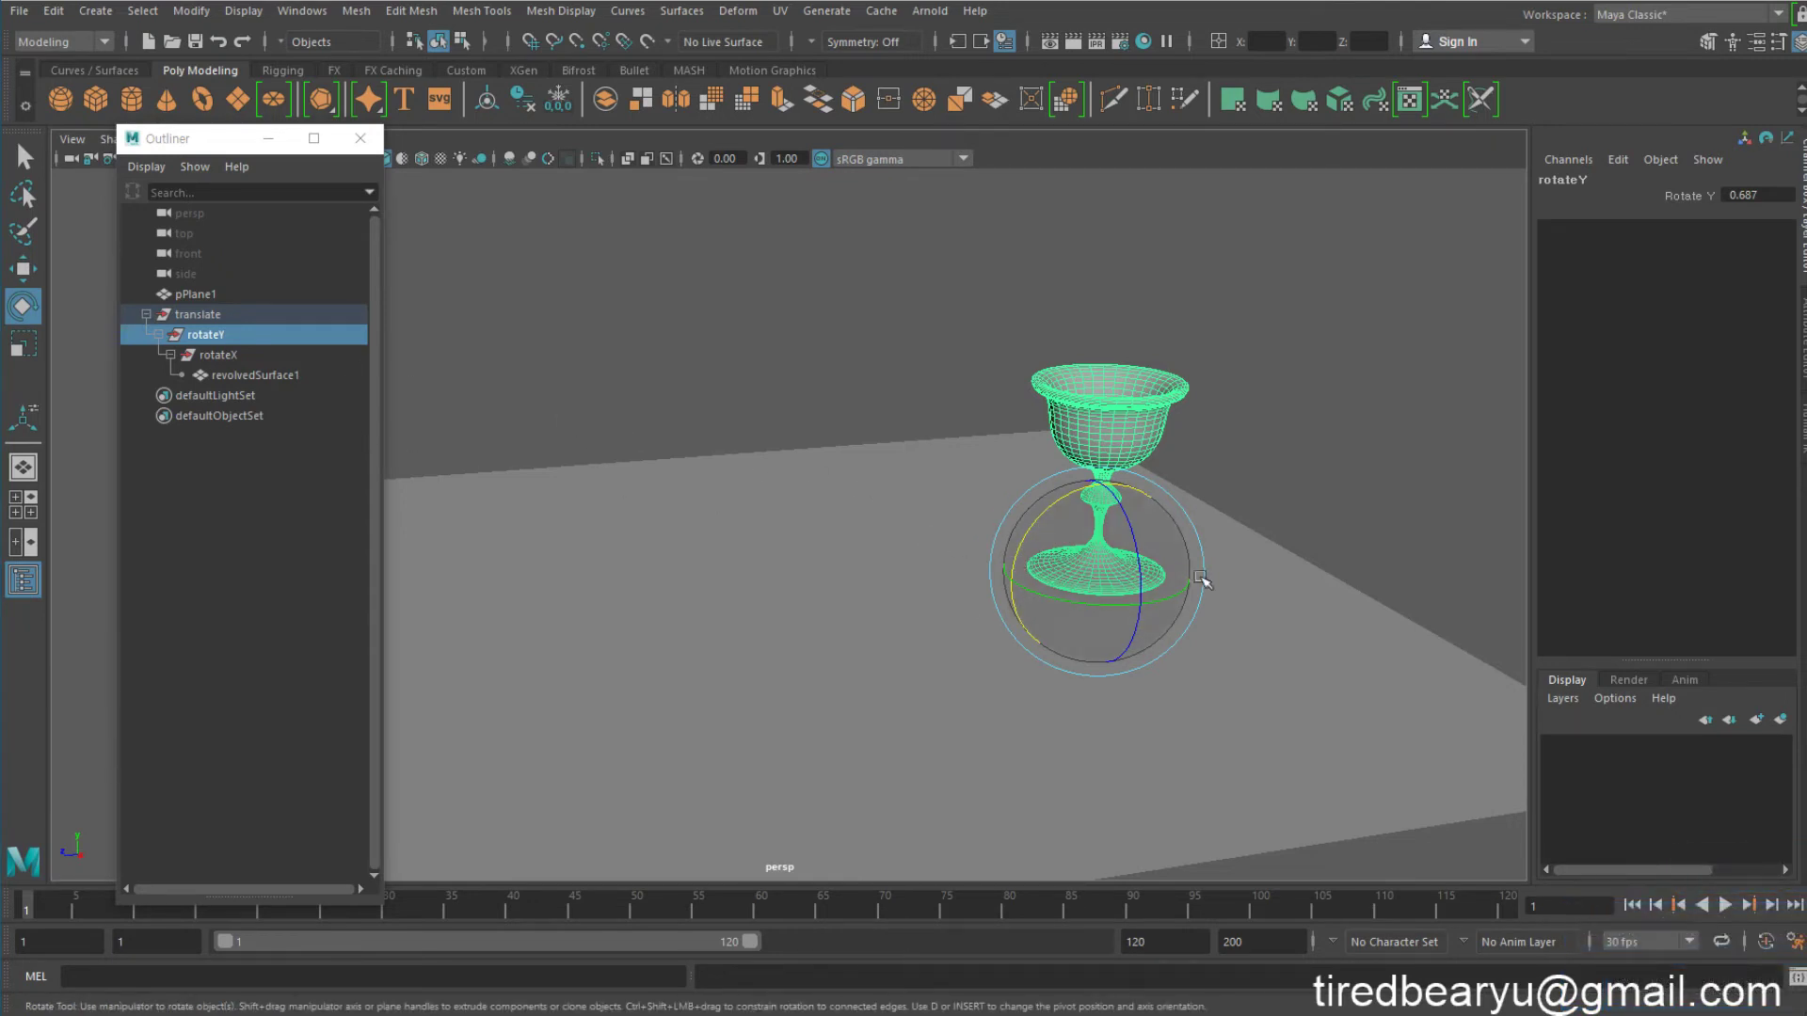
pyautogui.click(254, 356)
pyautogui.moveTo(1043, 527); pyautogui.dragTo(1145, 542)
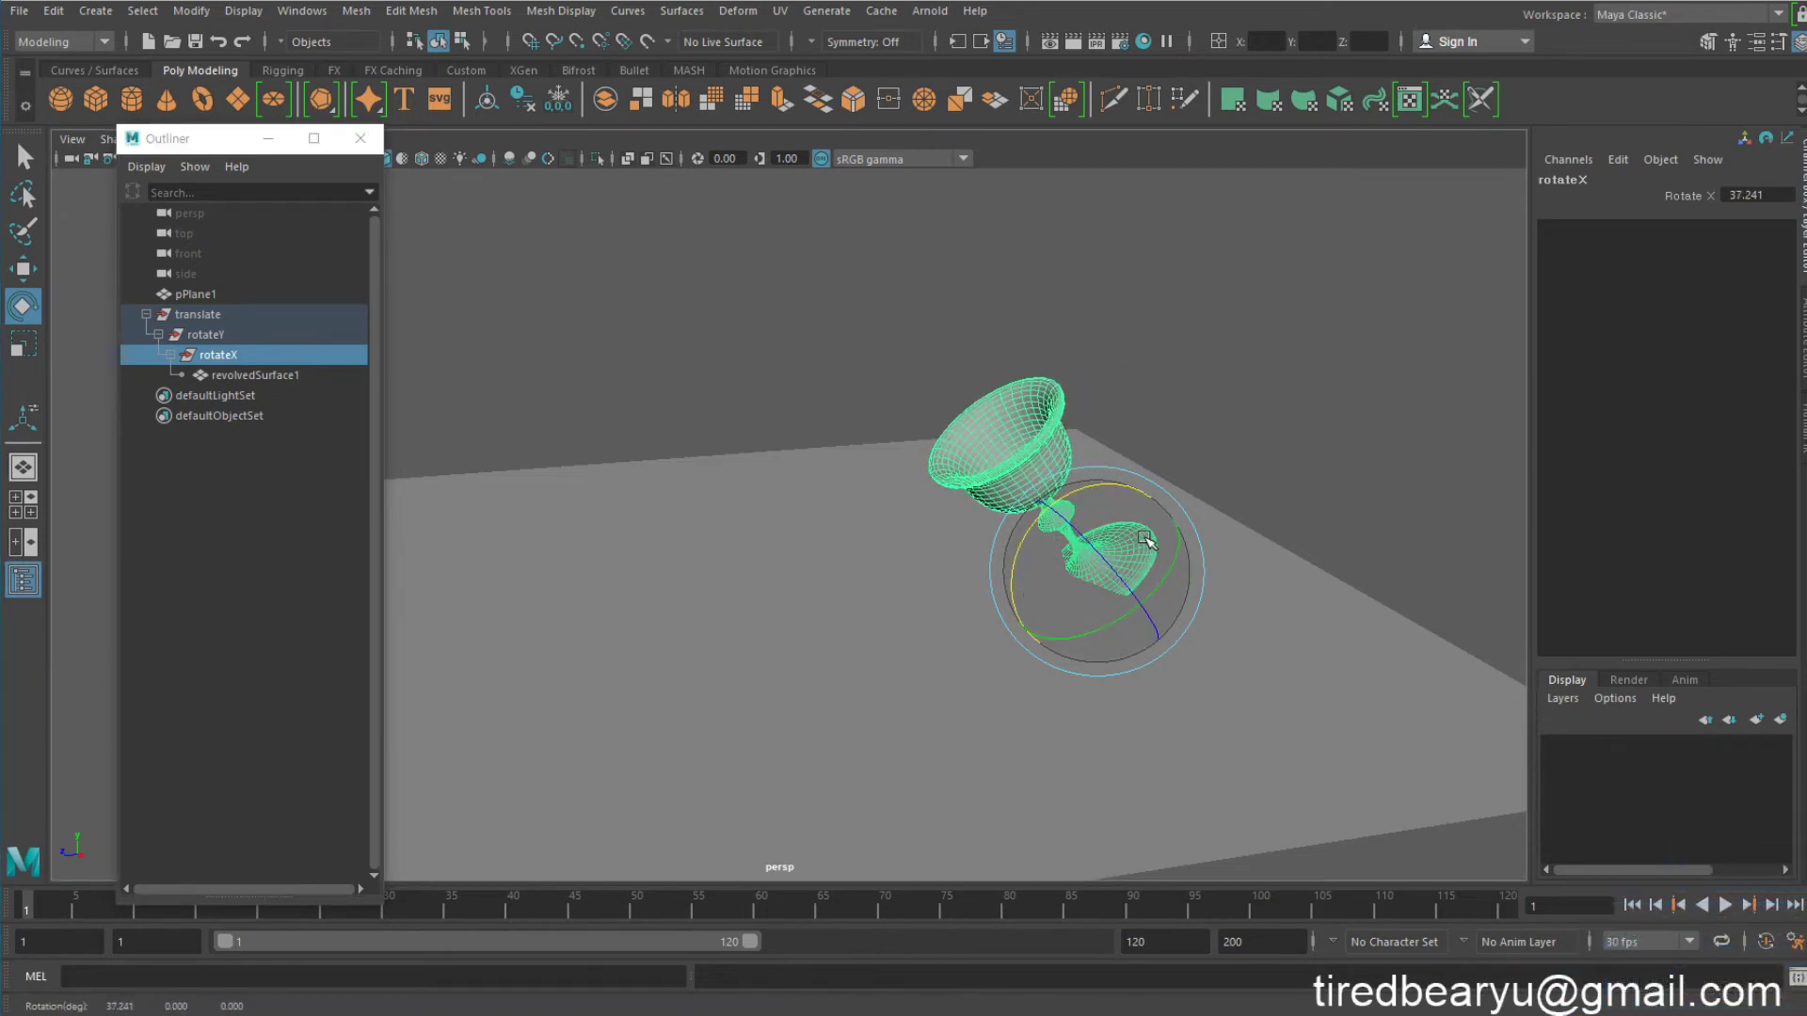
pyautogui.click(229, 363)
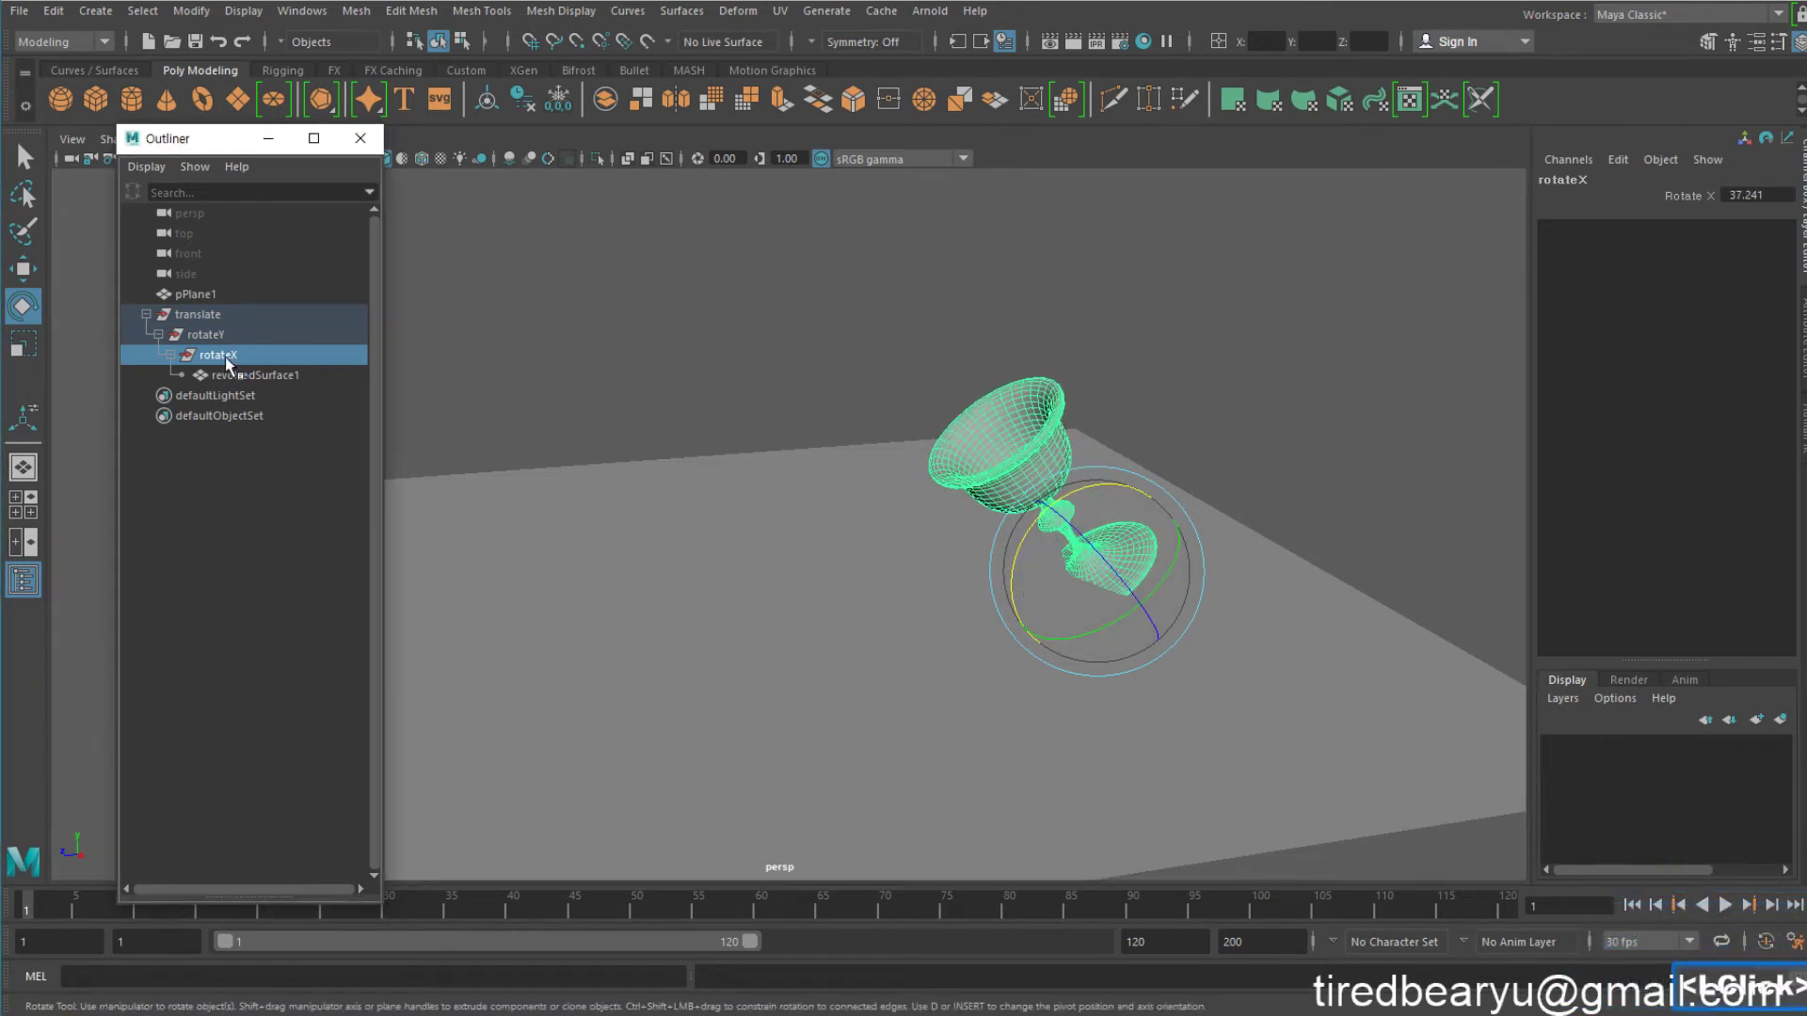
pyautogui.click(243, 375)
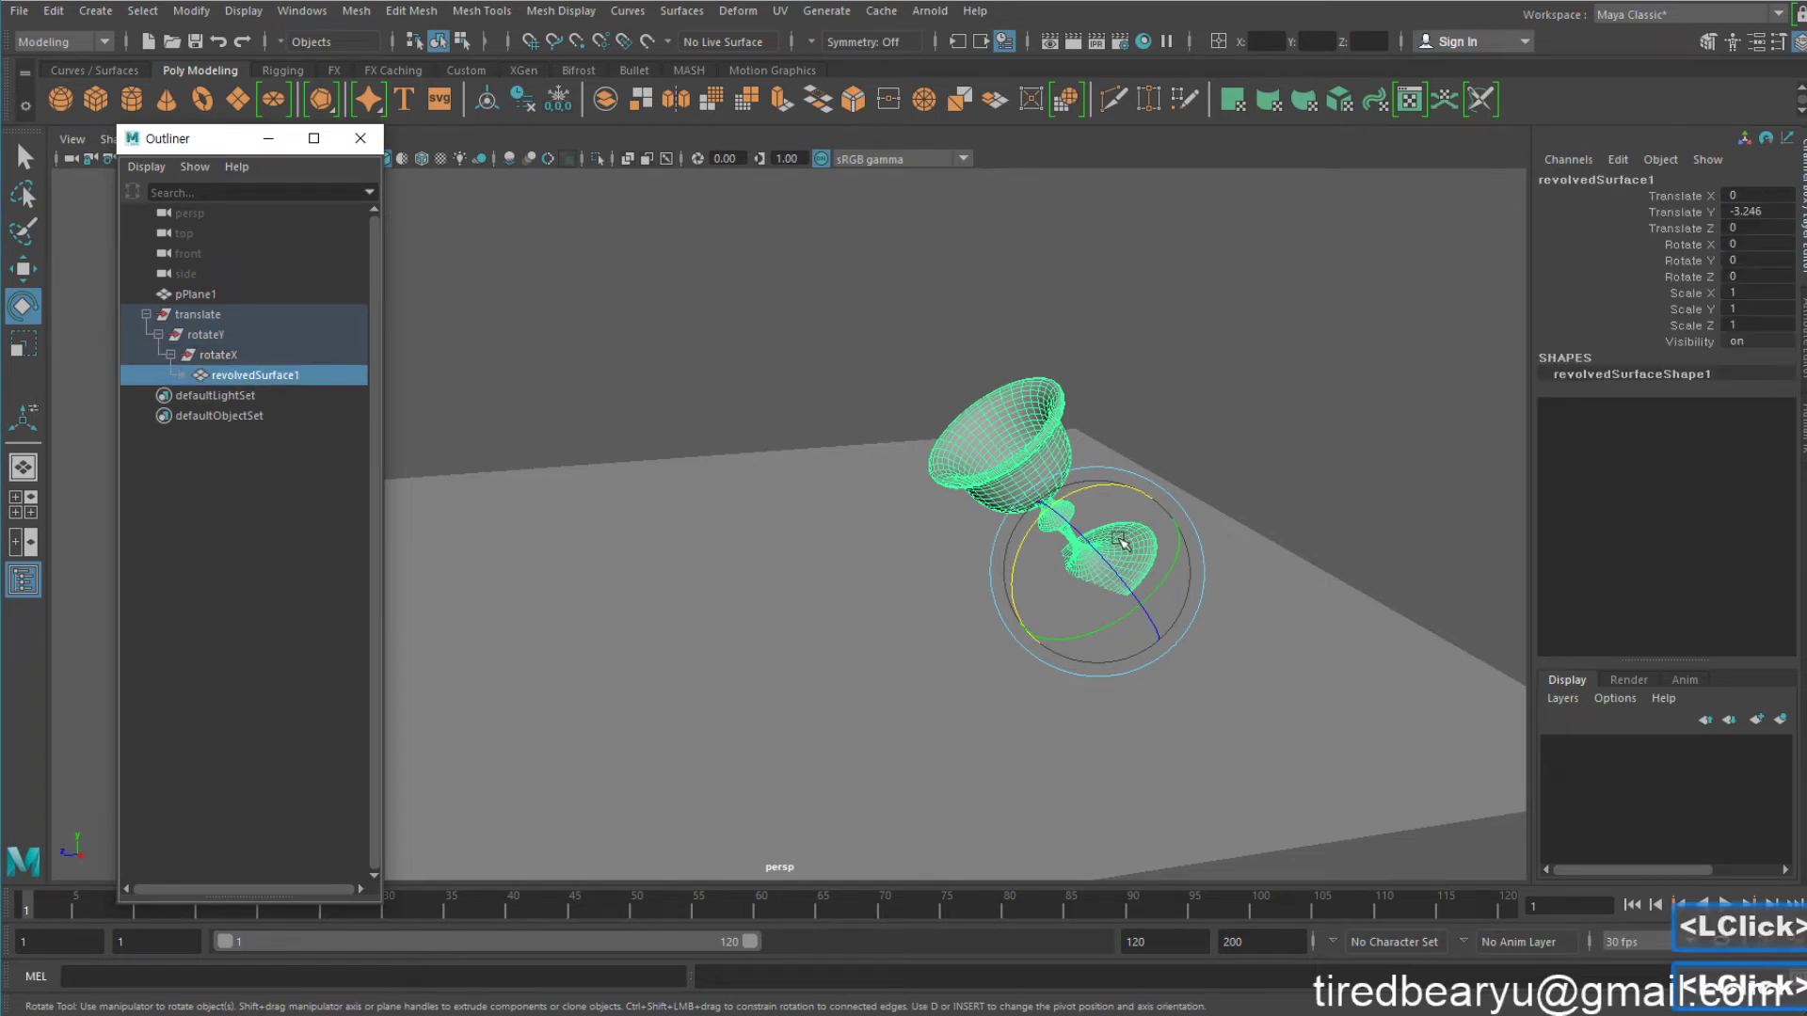
# Undo the test tilt of the rotateX group
pyautogui.click(199, 335)
pyautogui.click(212, 354)
pyautogui.click(210, 337)
pyautogui.press('z')
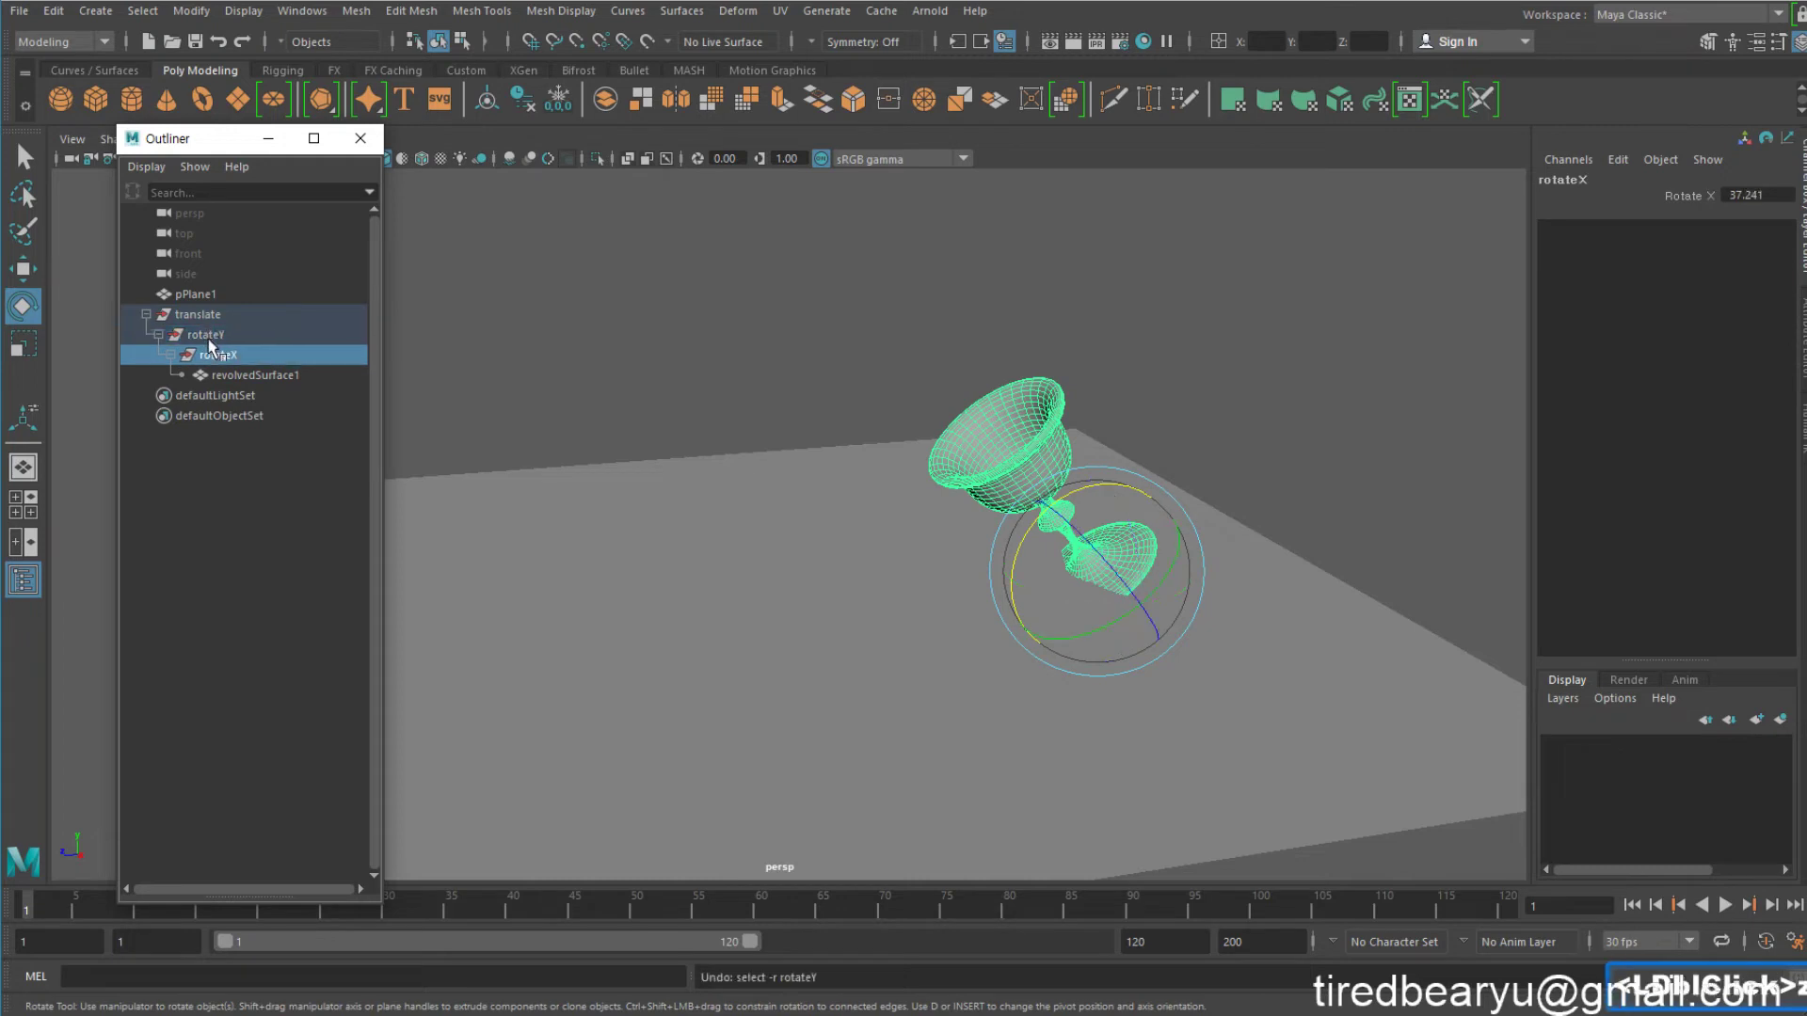
pyautogui.press('z')
pyautogui.press('z')
pyautogui.press('z')
pyautogui.press('z')
pyautogui.press('z')
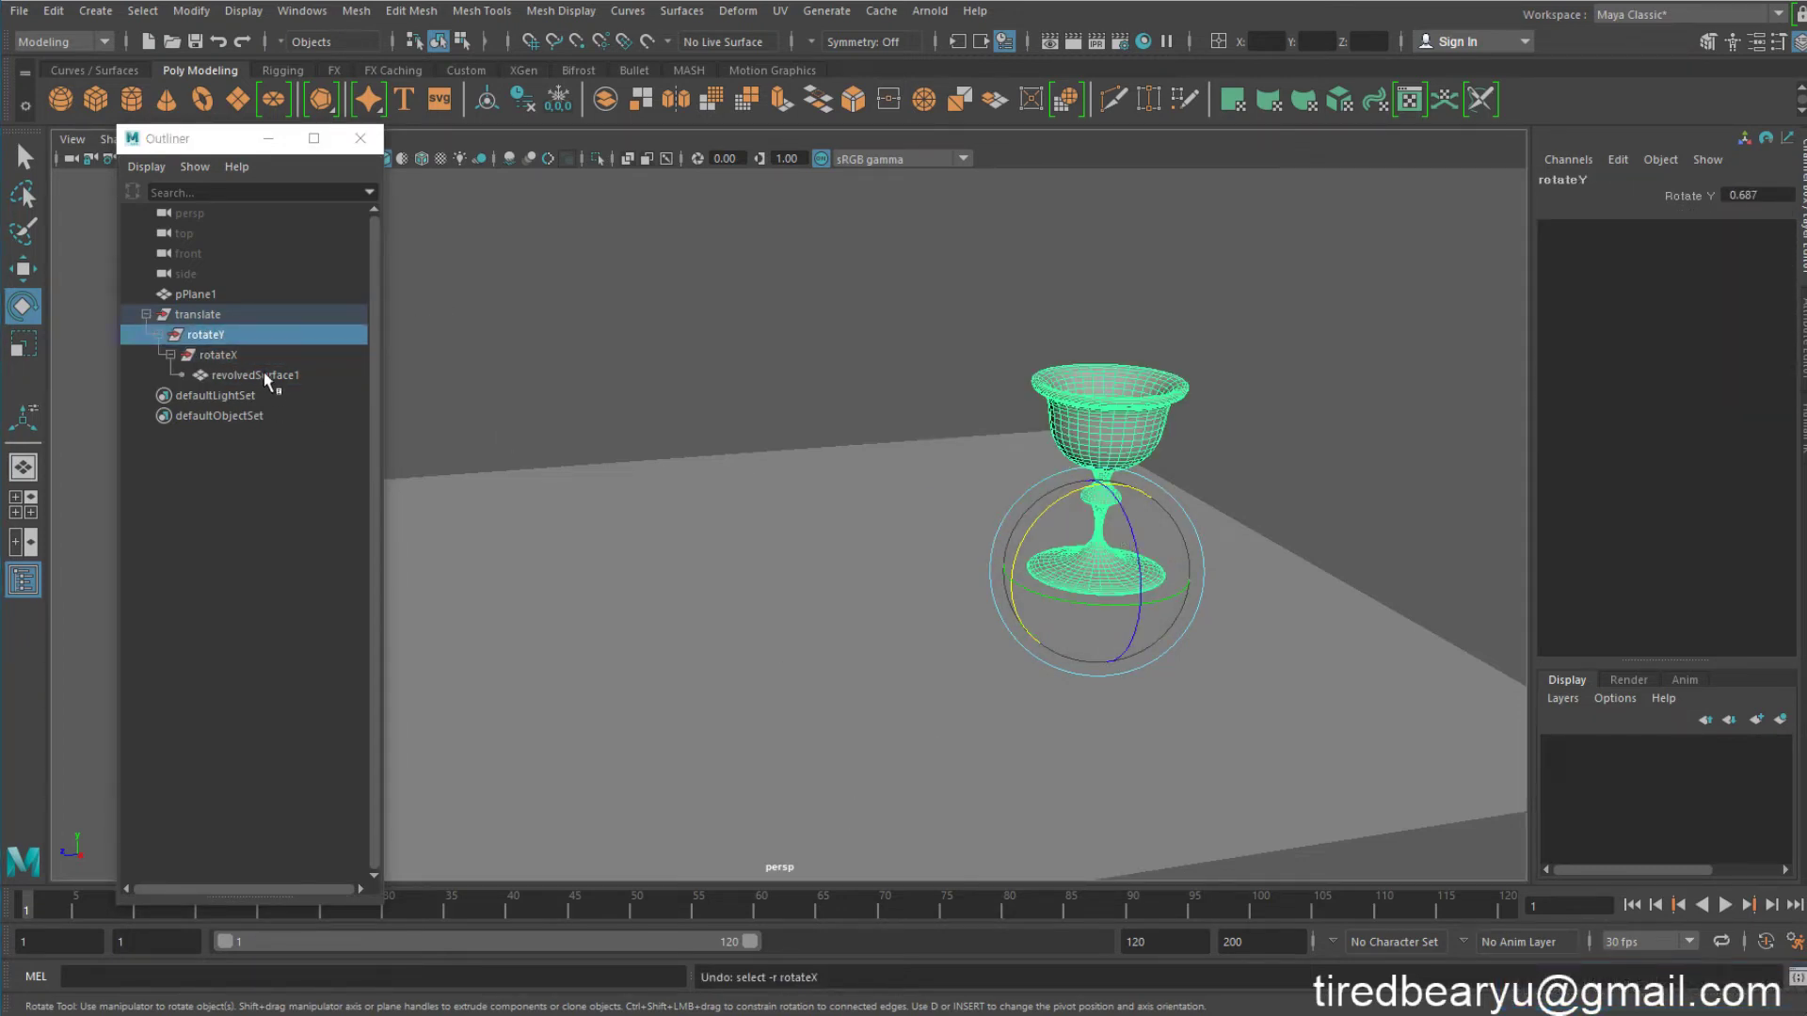
# Move the translate group along the X axis to about 18.7
pyautogui.click(222, 315)
pyautogui.press('w')
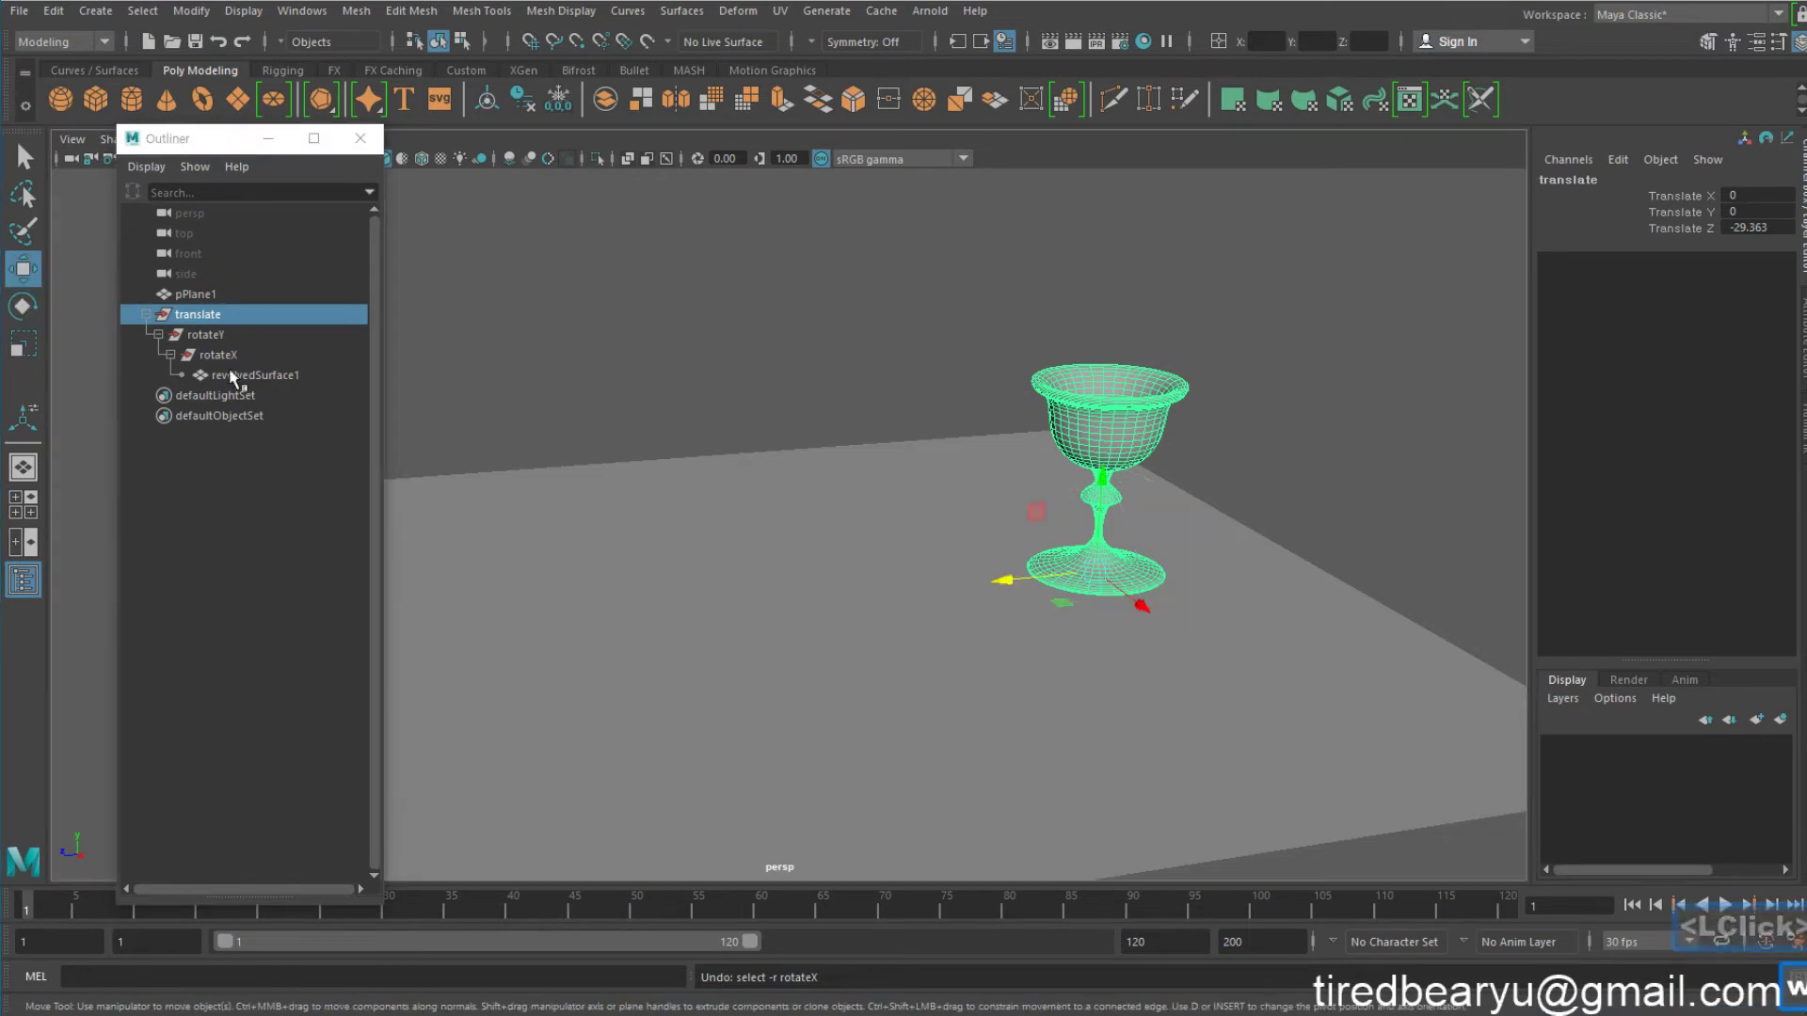
pyautogui.keyDown('alt'); pyautogui.moveTo(1103, 559); pyautogui.dragTo(1110, 617); pyautogui.keyUp('alt')
pyautogui.keyDown('alt'); pyautogui.moveTo(1110, 617); pyautogui.dragTo(1040, 517, button='right'); pyautogui.keyUp('alt')
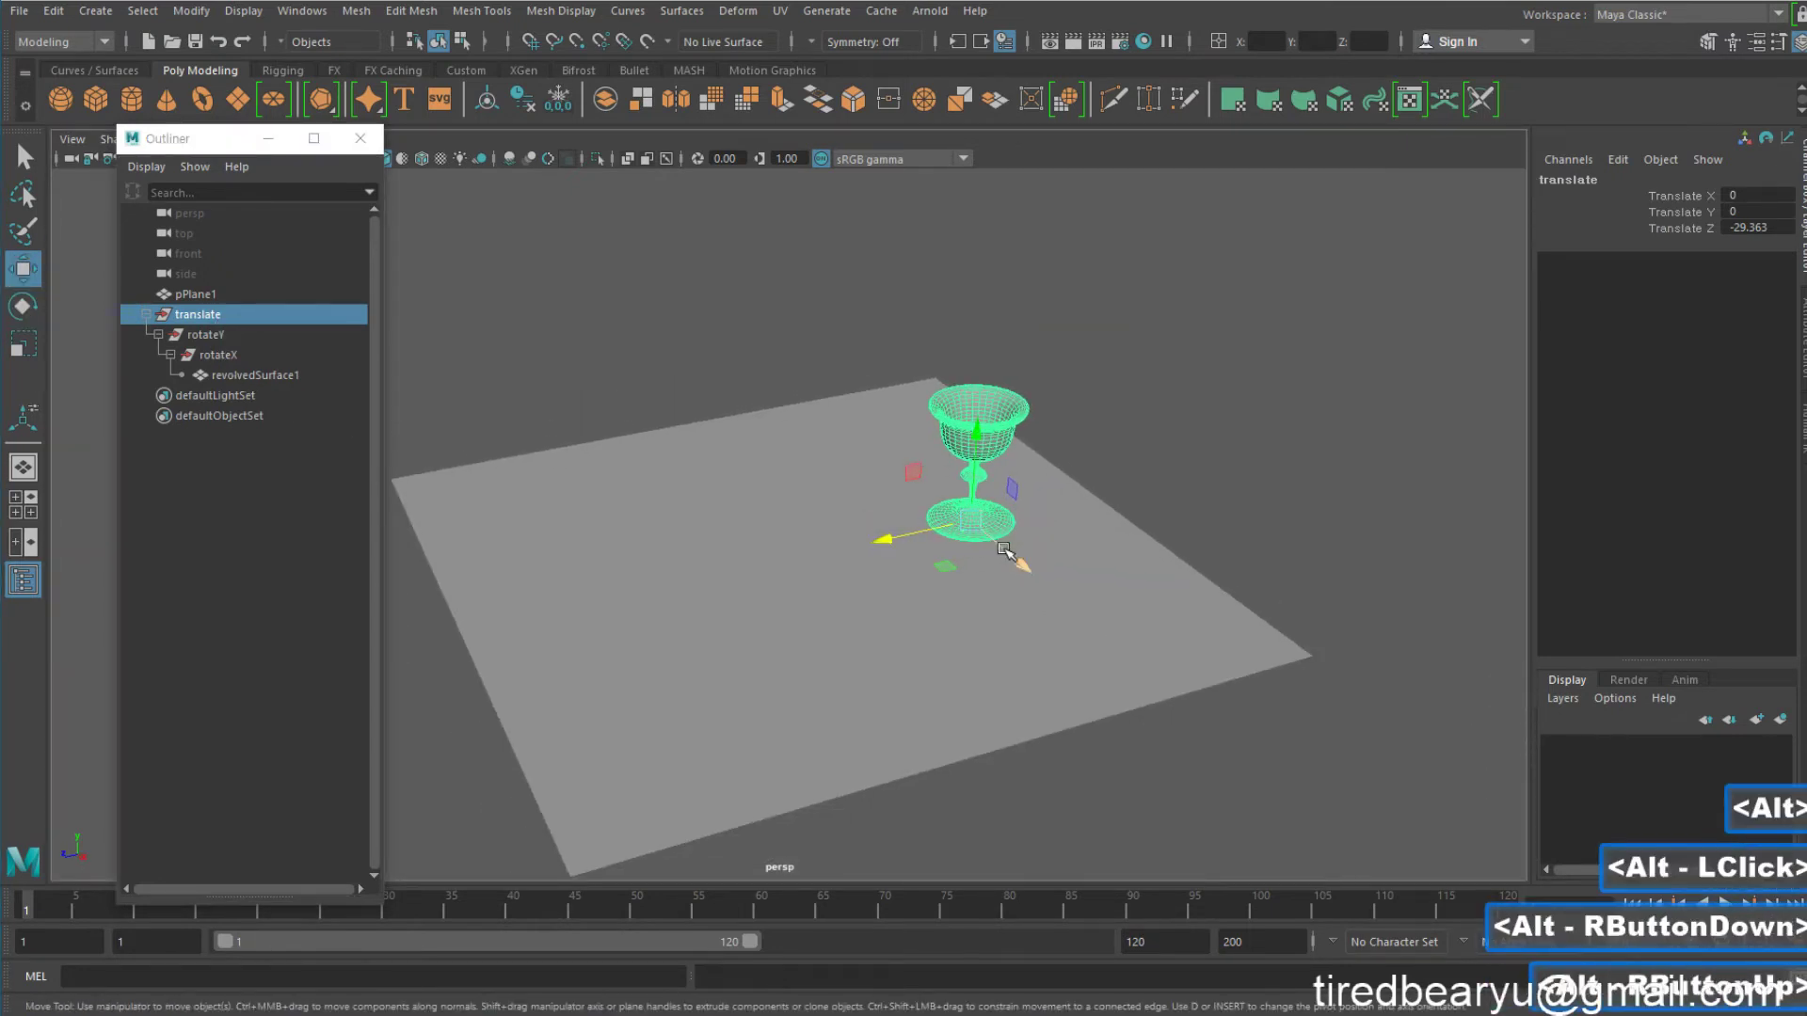
pyautogui.moveTo(1004, 549)
pyautogui.mouseDown()
pyautogui.moveTo(1070, 614)
pyautogui.moveTo(998, 564)
pyautogui.mouseUp()
pyautogui.keyDown('alt'); pyautogui.moveTo(998, 565); pyautogui.dragTo(1163, 644, button='right'); pyautogui.keyUp('alt')
pyautogui.keyDown('alt'); pyautogui.moveTo(1164, 644); pyautogui.dragTo(1034, 617, button='middle'); pyautogui.keyUp('alt')
pyautogui.keyDown('alt'); pyautogui.moveTo(1034, 617); pyautogui.dragTo(1019, 619); pyautogui.keyUp('alt')
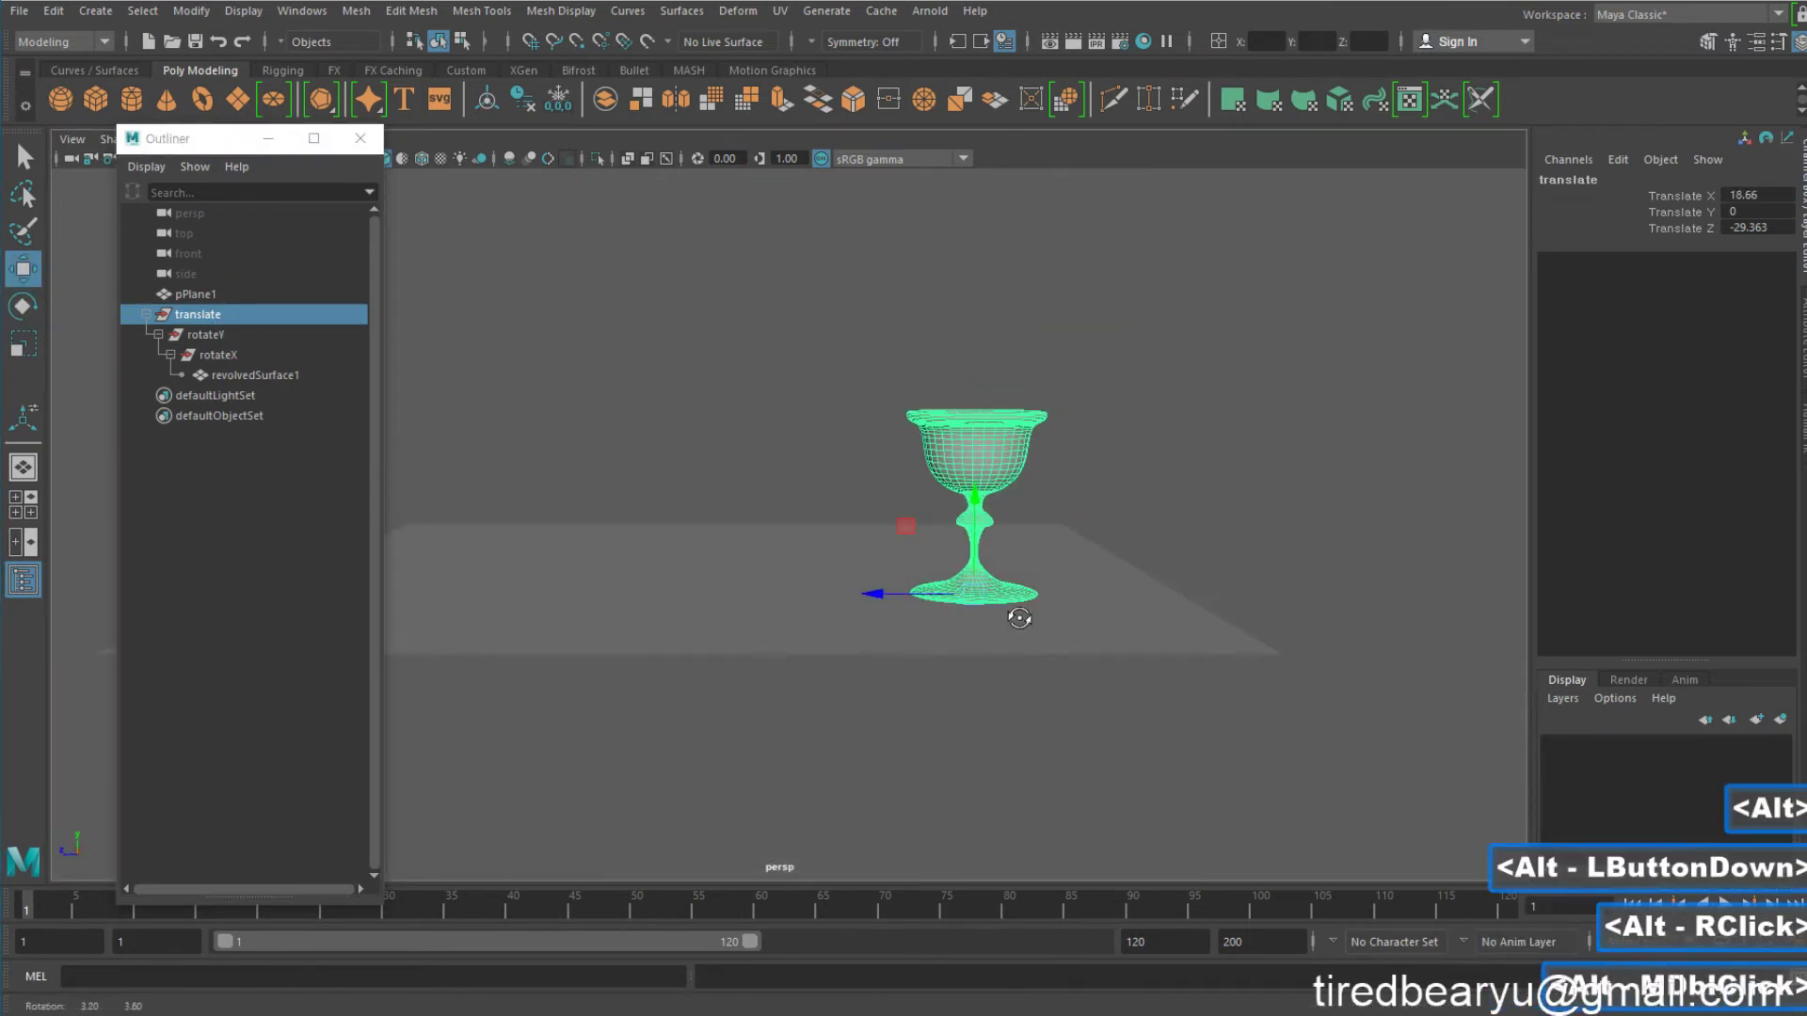
pyautogui.keyDown('alt'); pyautogui.moveTo(1019, 618); pyautogui.dragTo(1073, 633, button='right'); pyautogui.keyUp('alt')
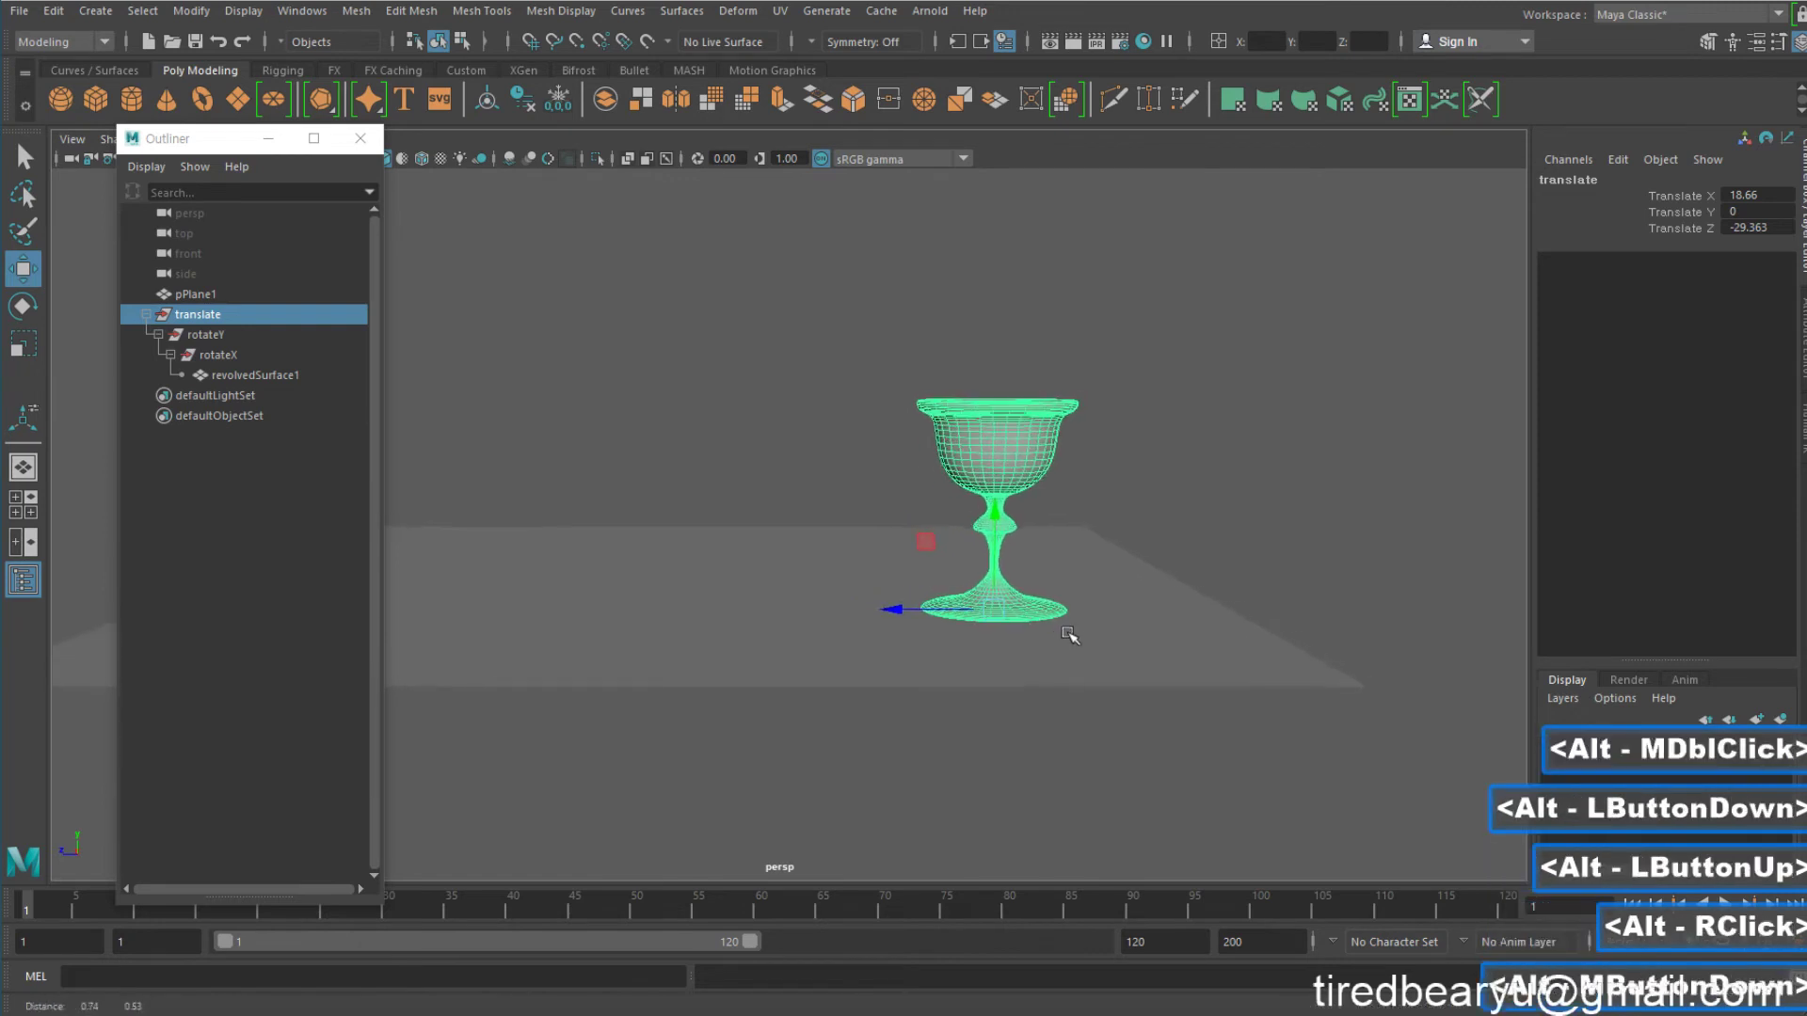
# Rotate the rotateY group to about 114.3° on the Y axis and set a keyframe on frame 1
pyautogui.click(209, 336)
pyautogui.press('e')
pyautogui.moveTo(940, 624); pyautogui.dragTo(1133, 637)
pyautogui.moveTo(995, 656); pyautogui.dragTo(1149, 693, button='middle')
pyautogui.press('z')
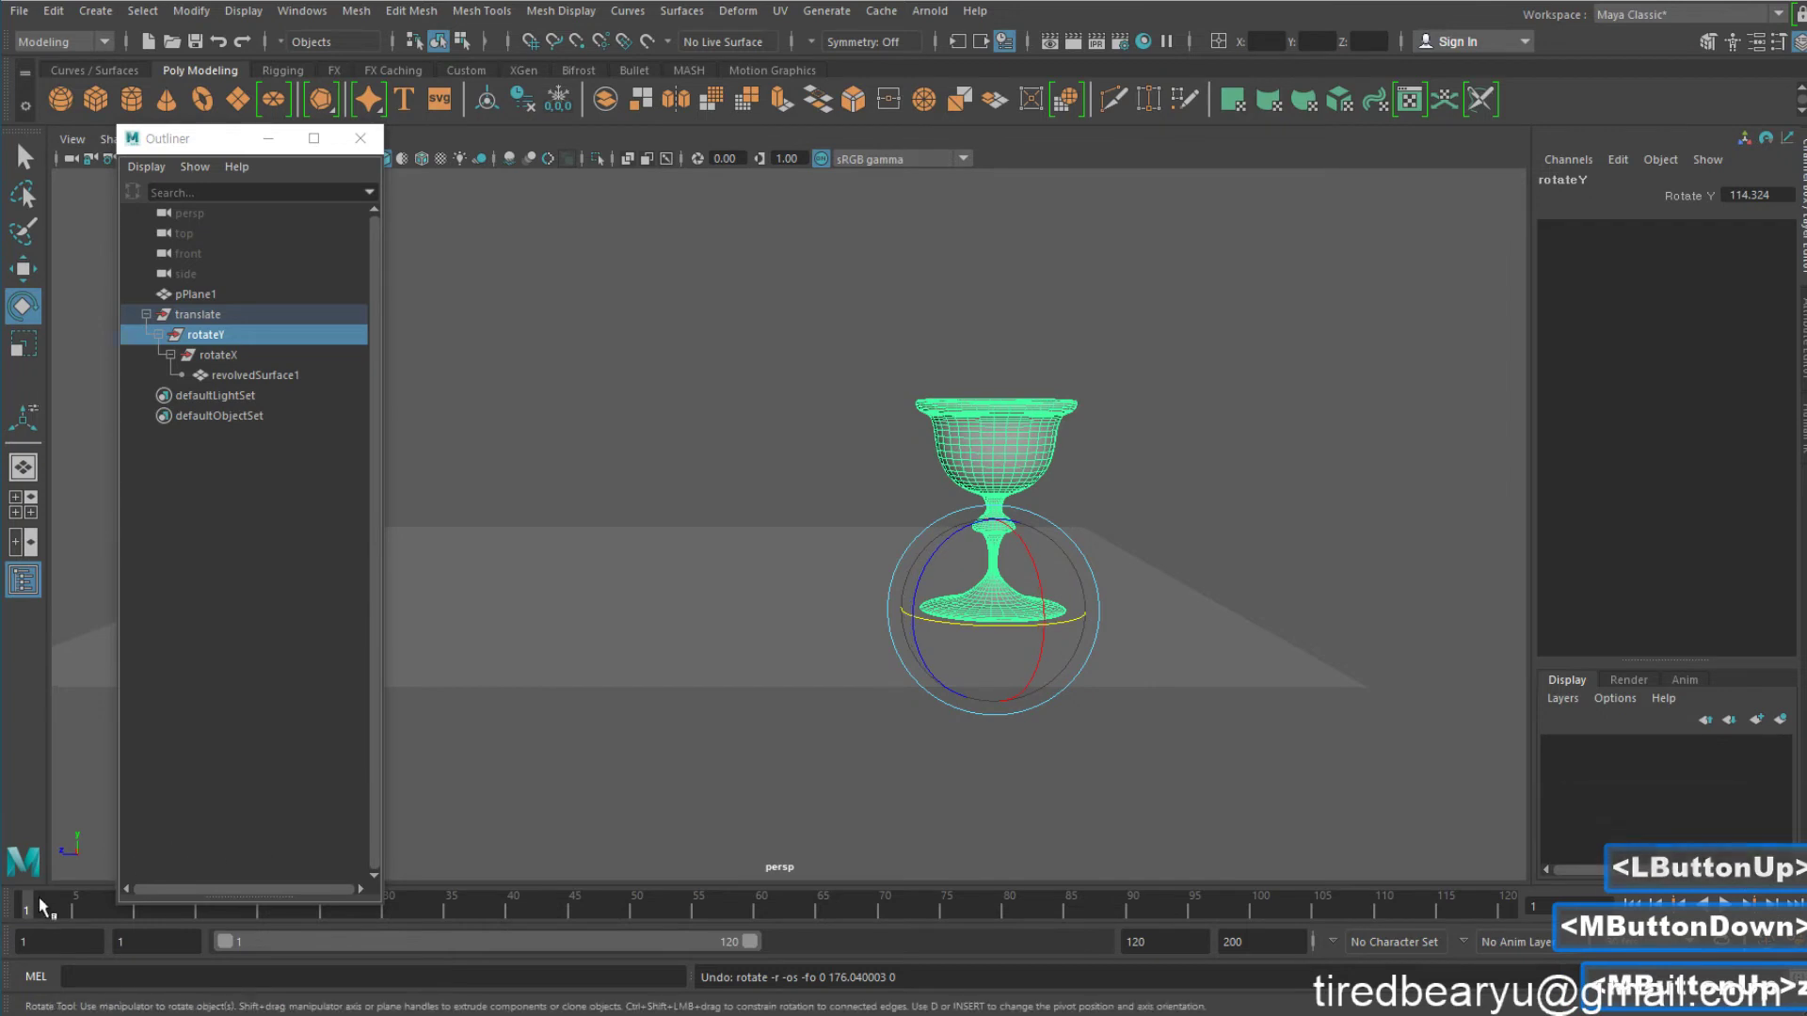
pyautogui.press('s')
# Key the rotateY group's Rotate Y at 720 on frame 120 and scrub the timeline to check the spin
pyautogui.moveTo(69, 903); pyautogui.dragTo(1534, 911)
pyautogui.press('e')
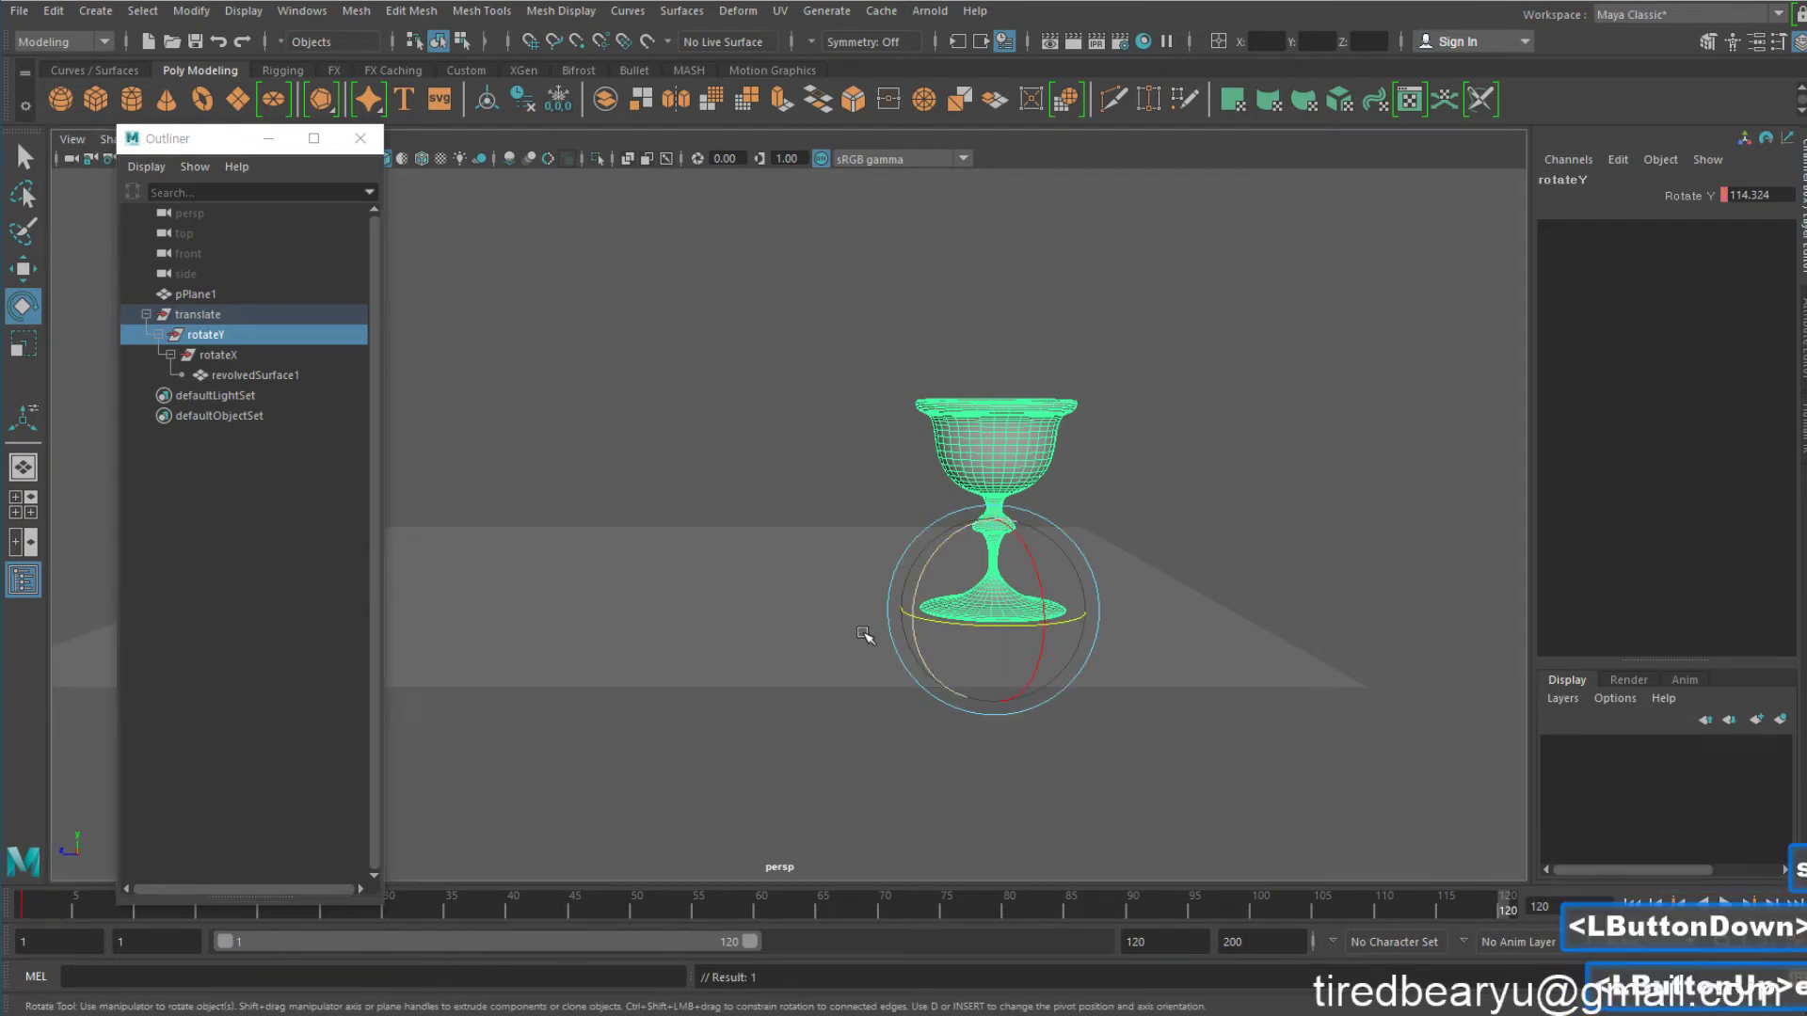
pyautogui.moveTo(892, 641); pyautogui.dragTo(1045, 661, button='middle')
pyautogui.press('z')
pyautogui.click(1757, 199)
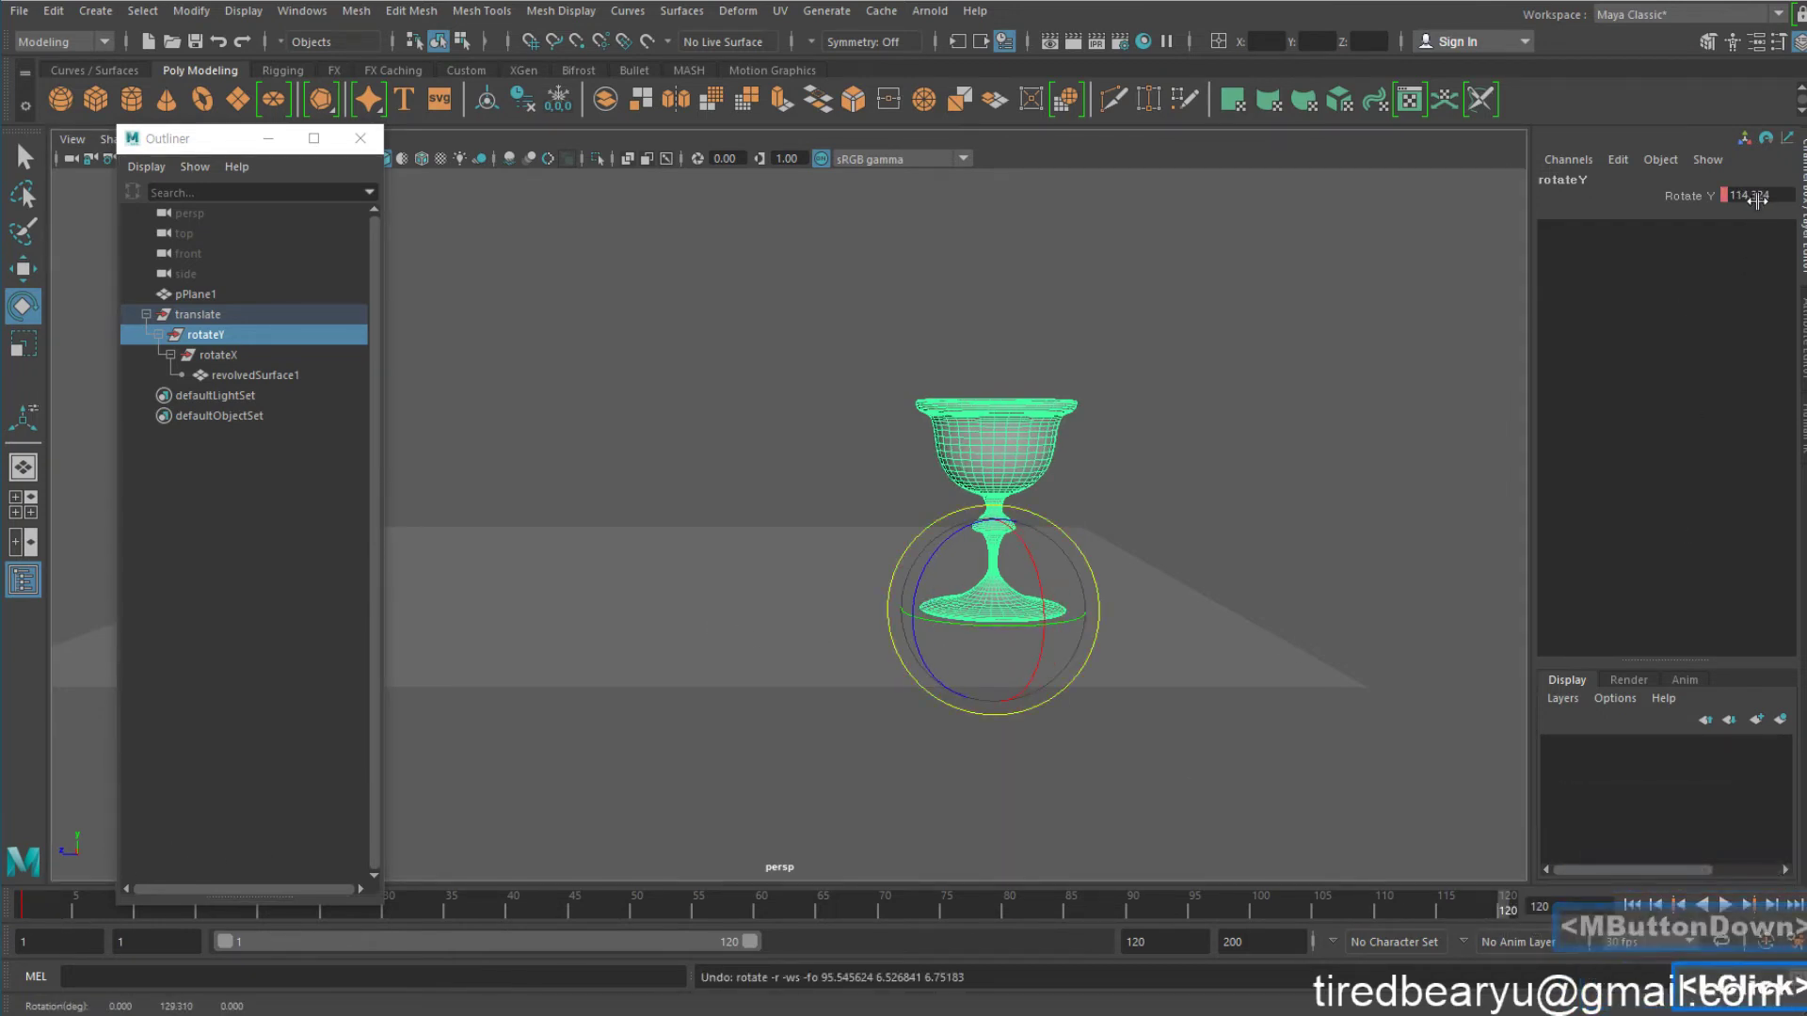
pyautogui.doubleClick(1757, 200)
pyautogui.write('720')
pyautogui.press('Return')
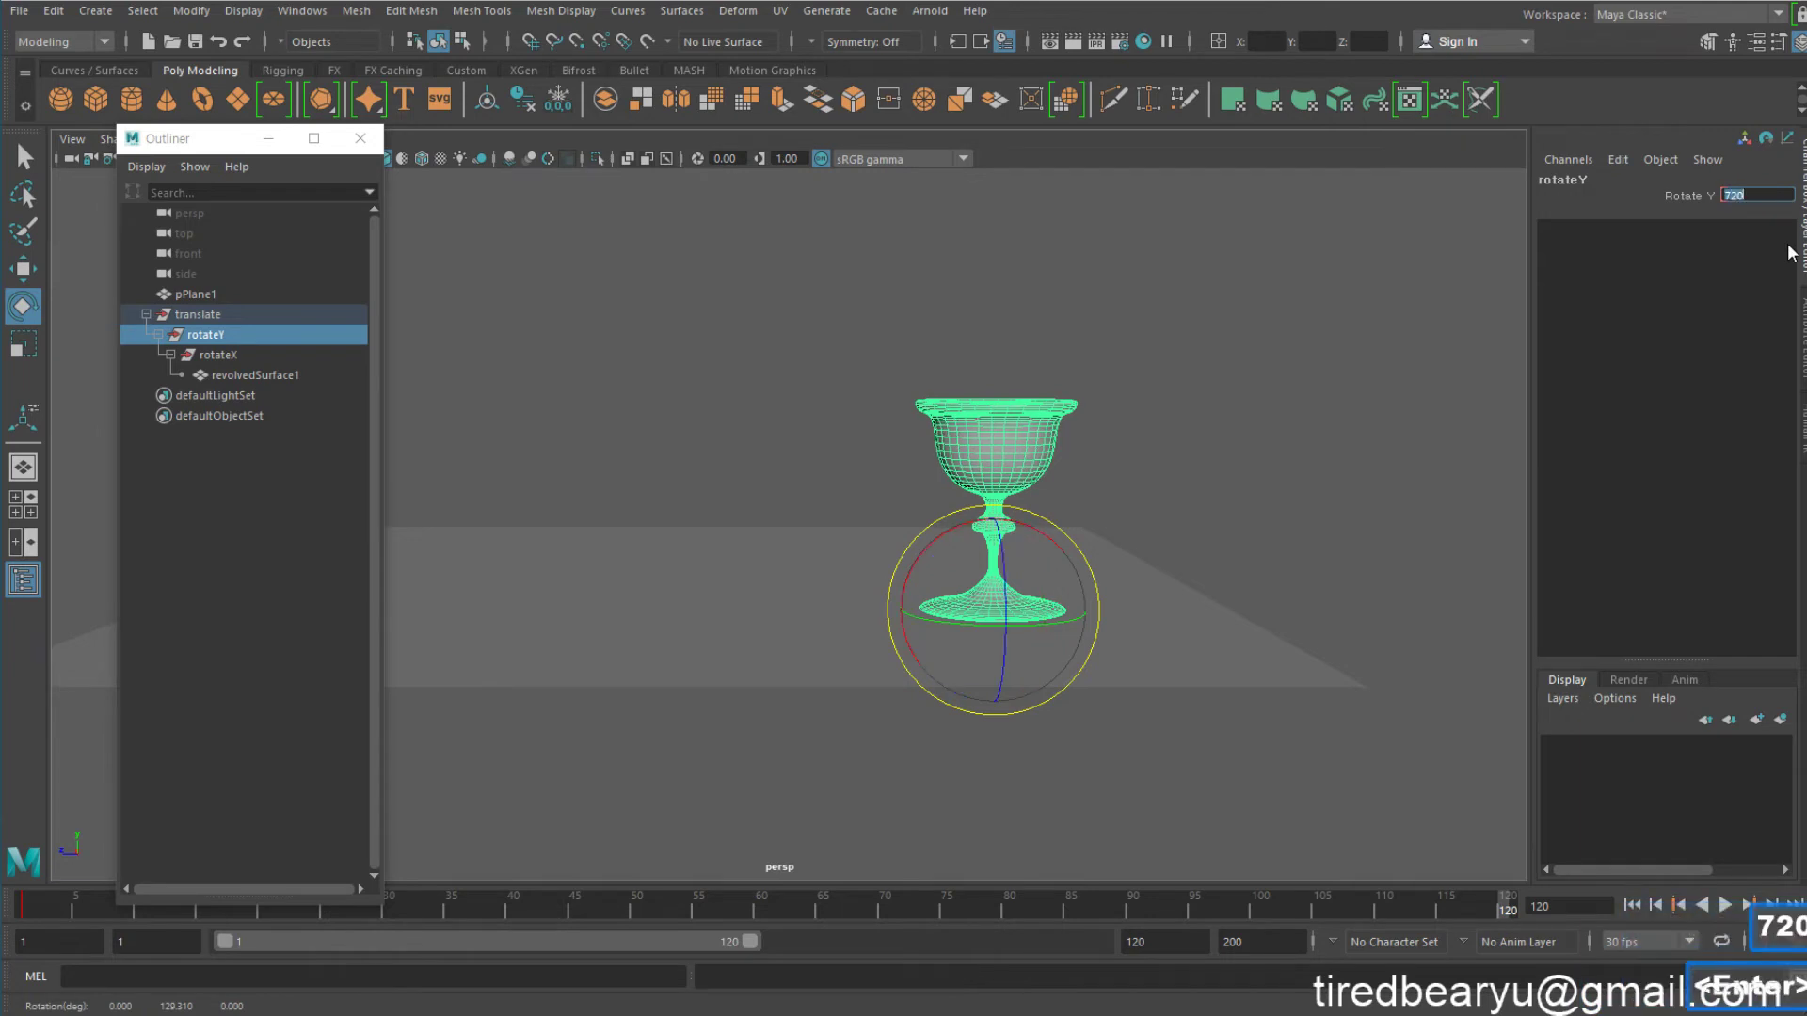
pyautogui.keyDown('alt'); pyautogui.moveTo(1061, 596); pyautogui.dragTo(1189, 524); pyautogui.keyUp('alt')
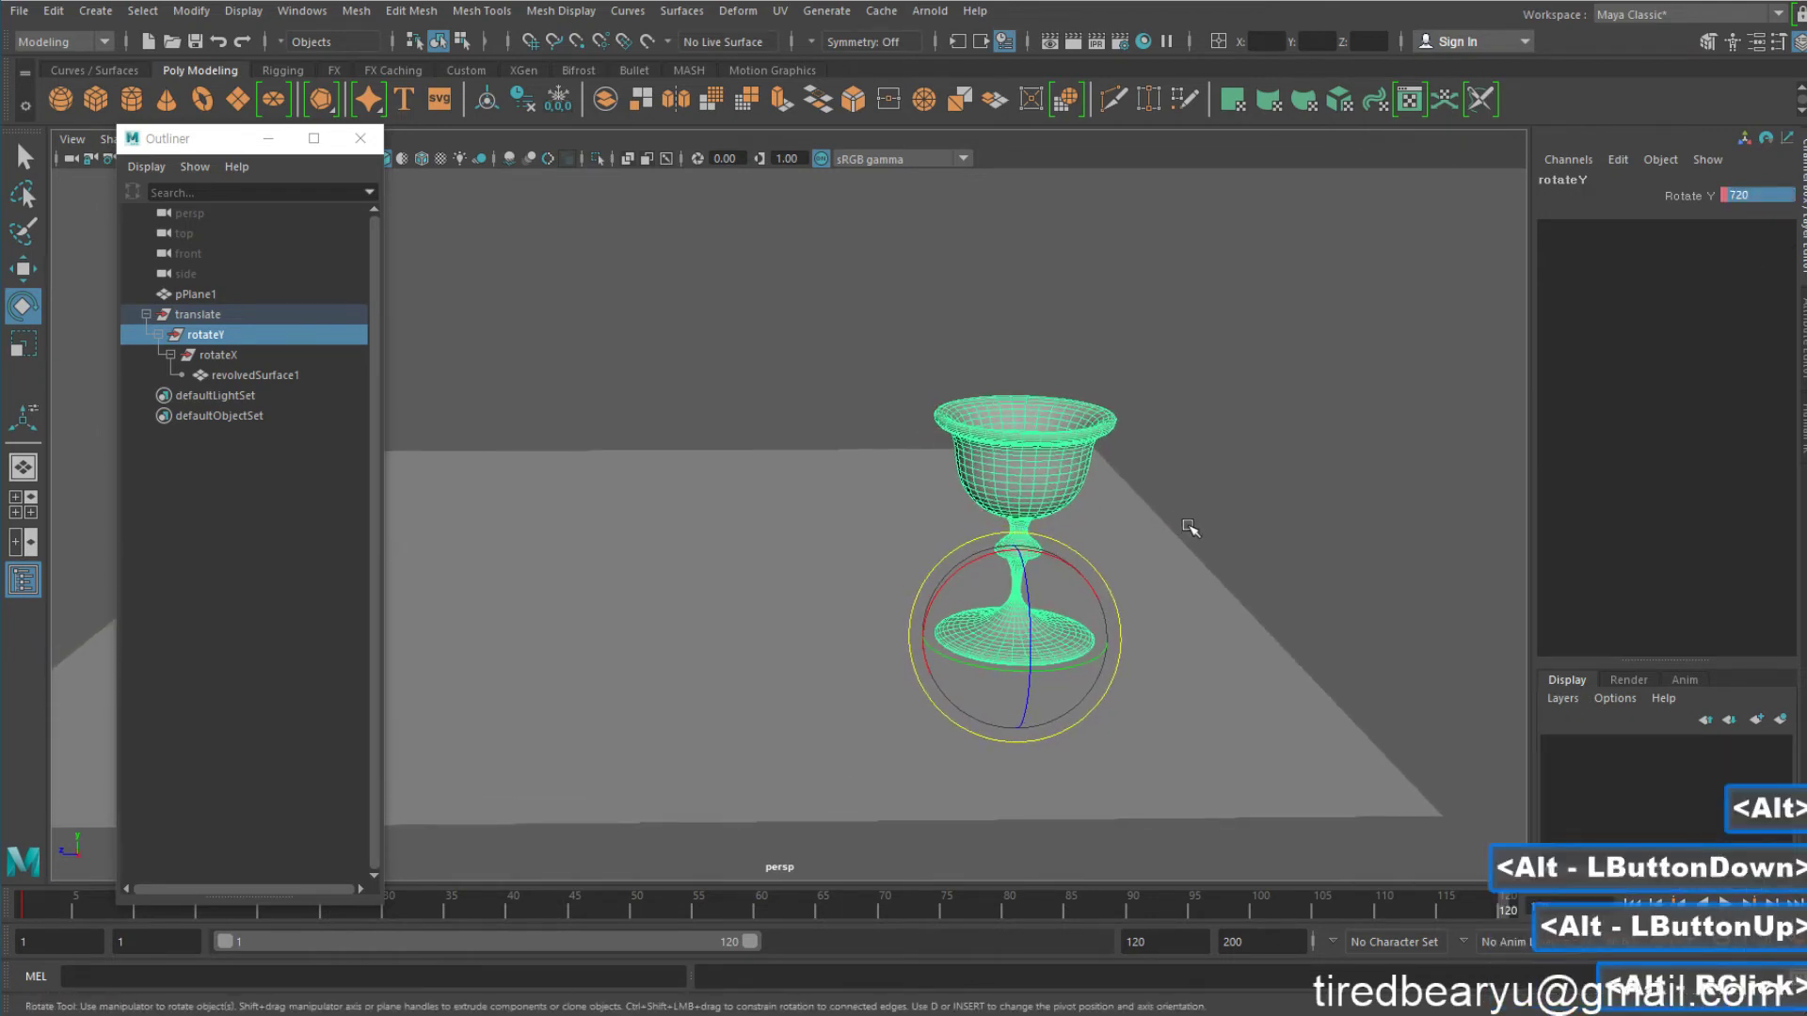
pyautogui.press('q')
pyautogui.moveTo(1452, 904); pyautogui.dragTo(1544, 910)
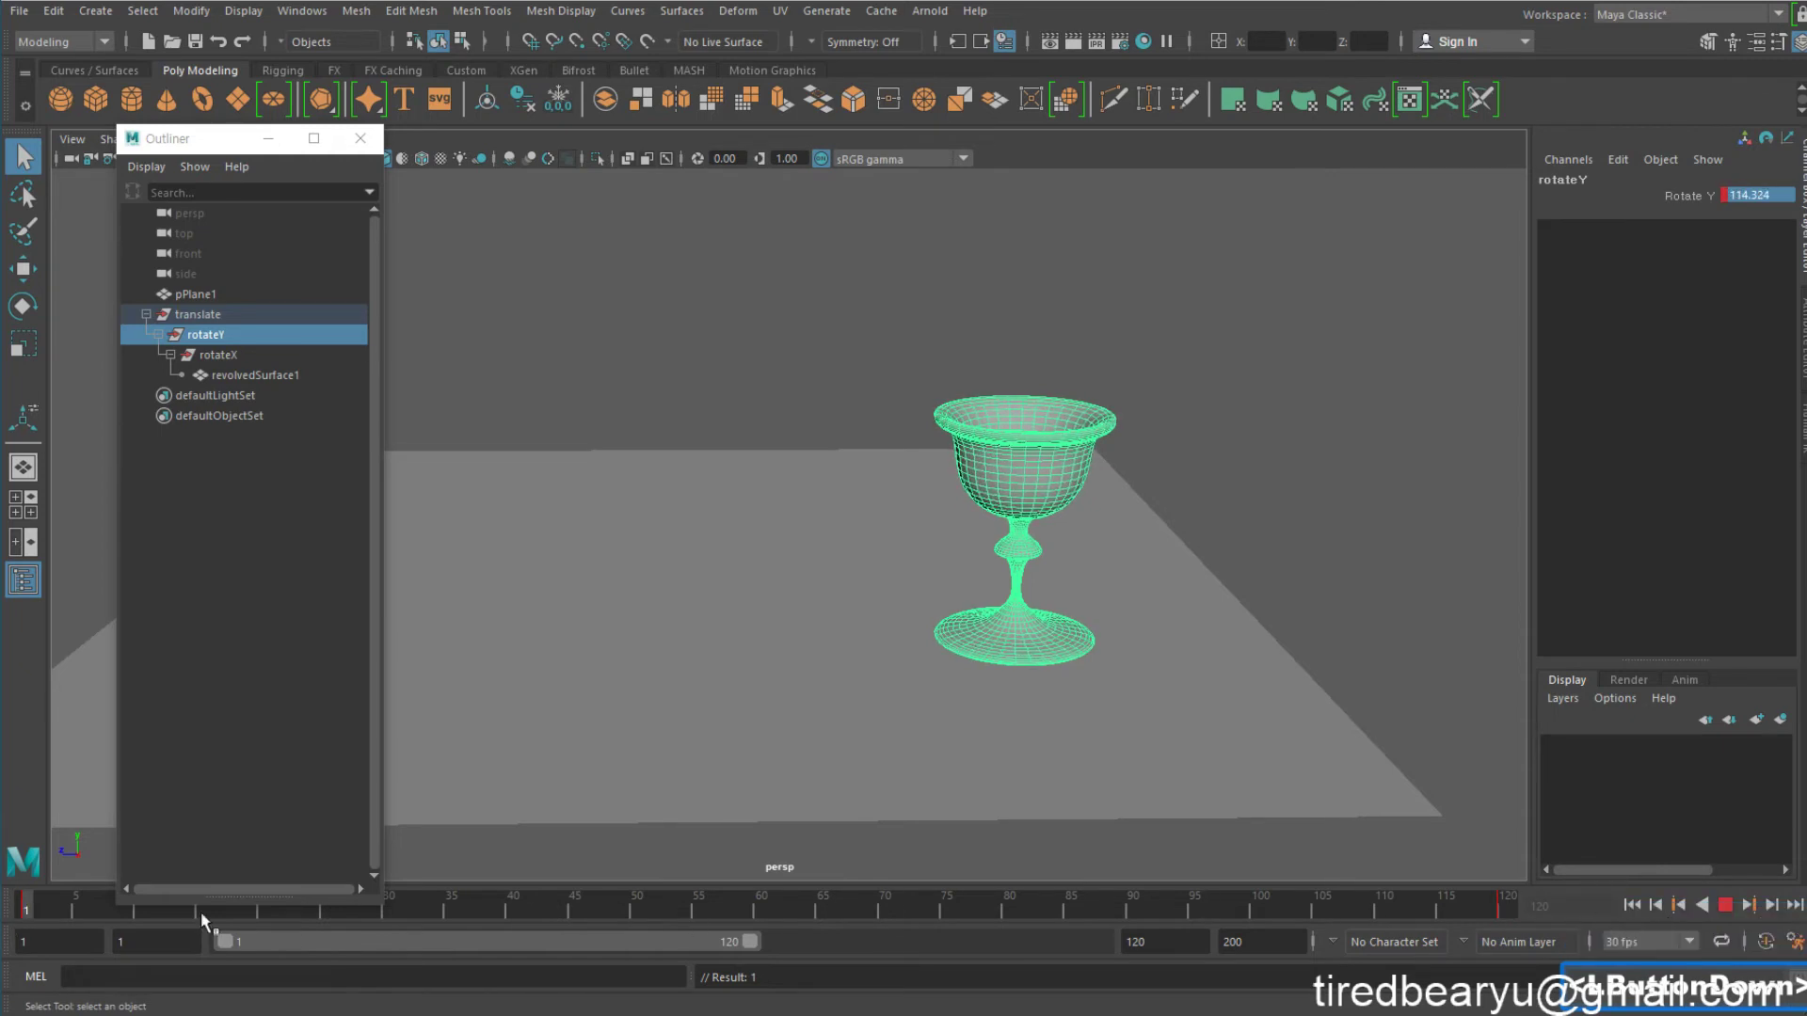
# Tilt the rotateX group to about -15.6° on the X axis and scrub the timeline to preview the tilted spin
pyautogui.click(218, 355)
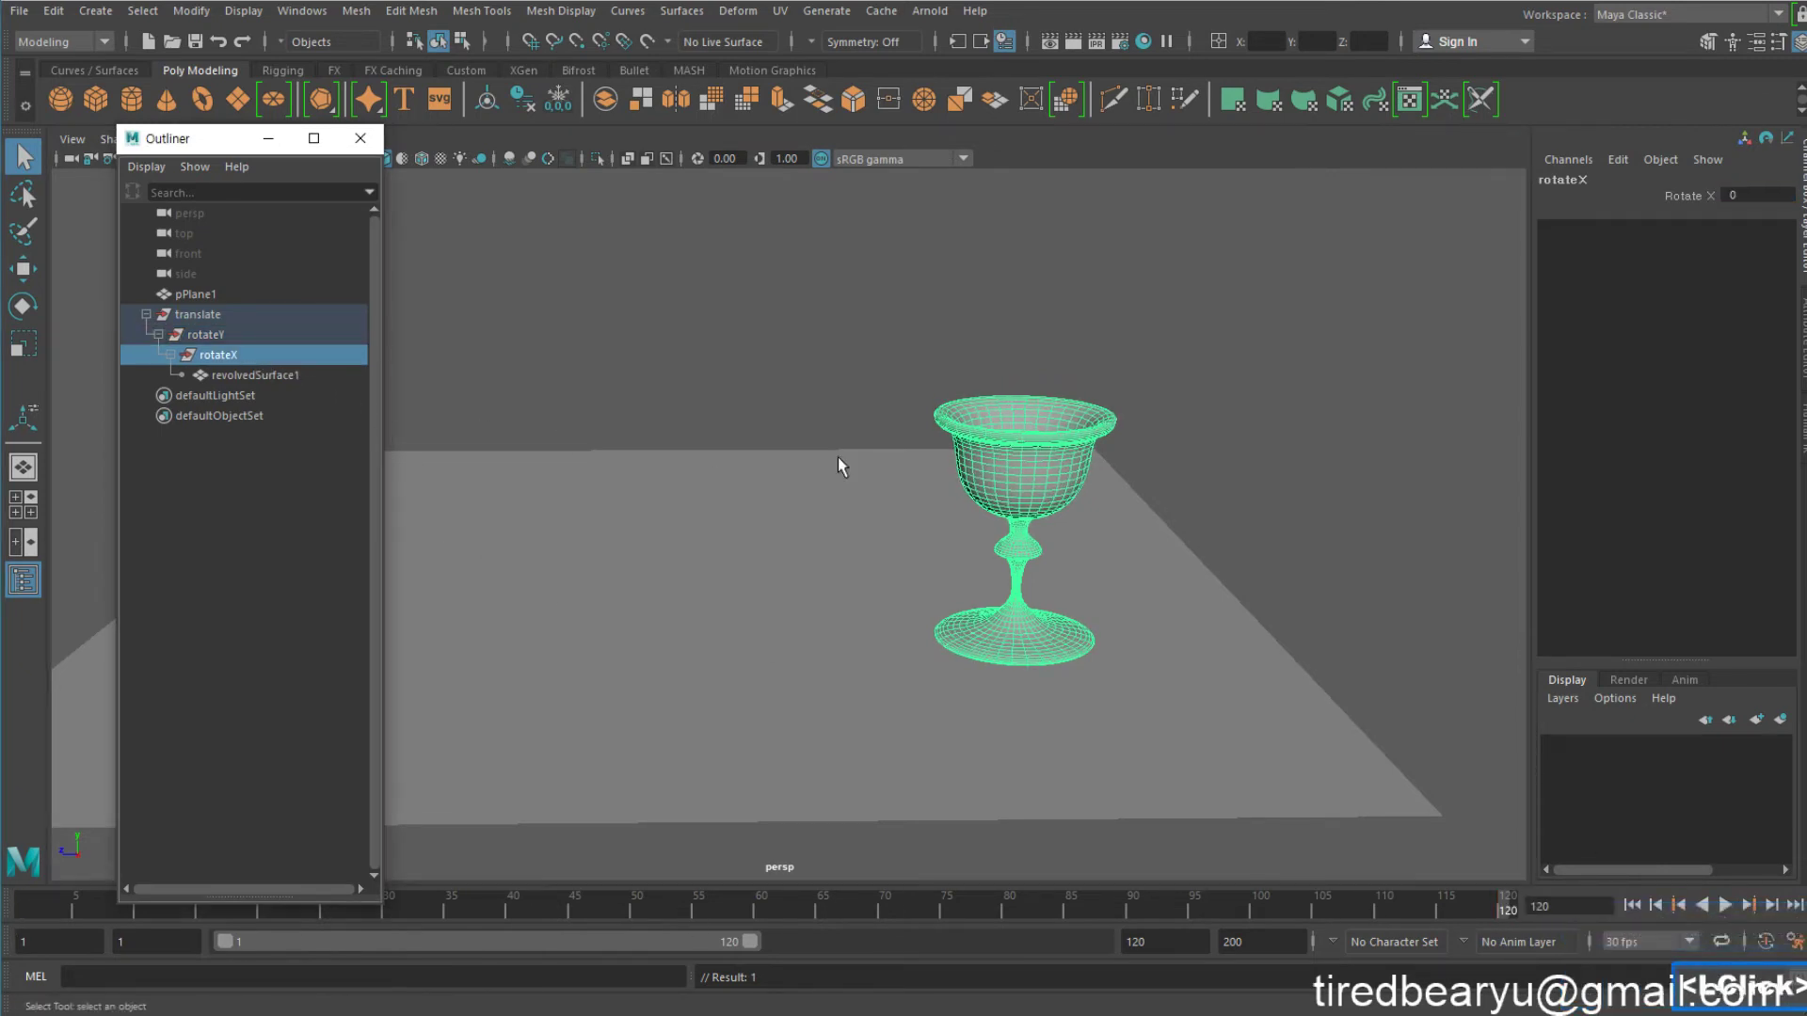
pyautogui.keyDown('alt'); pyautogui.moveTo(838, 455); pyautogui.dragTo(985, 492); pyautogui.keyUp('alt')
pyautogui.press('e')
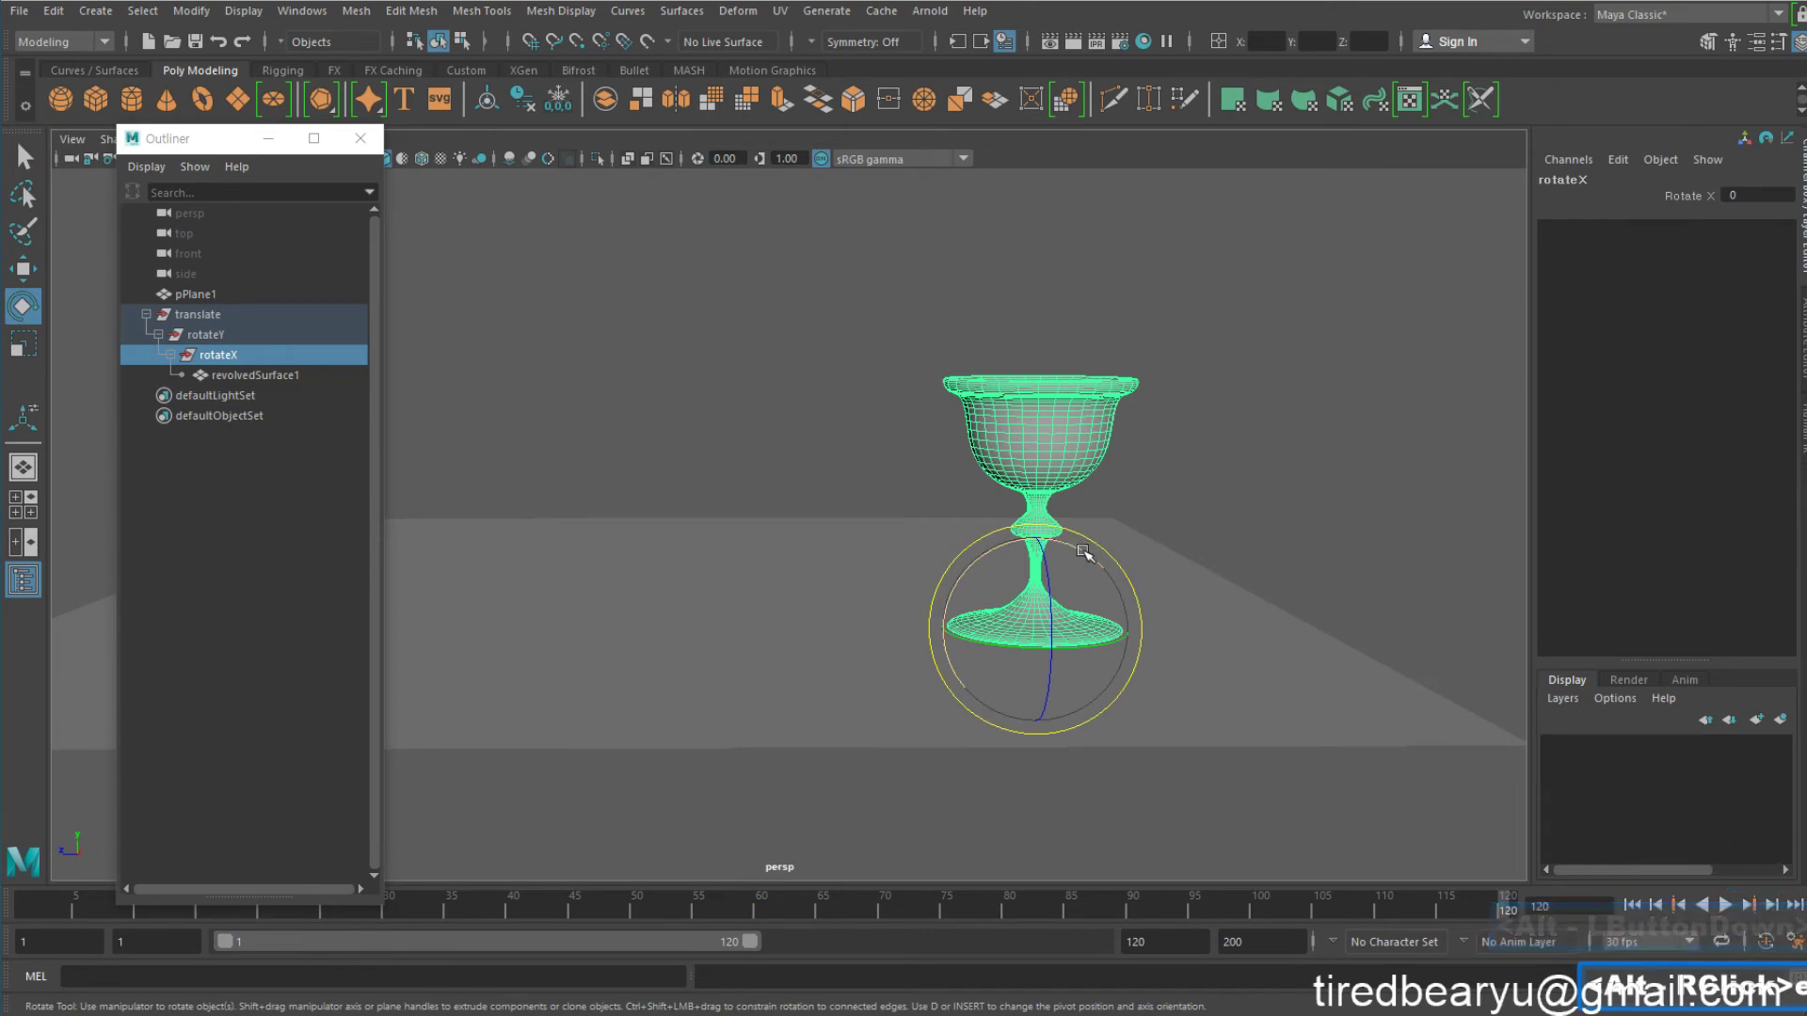
pyautogui.moveTo(1082, 552); pyautogui.dragTo(1120, 632)
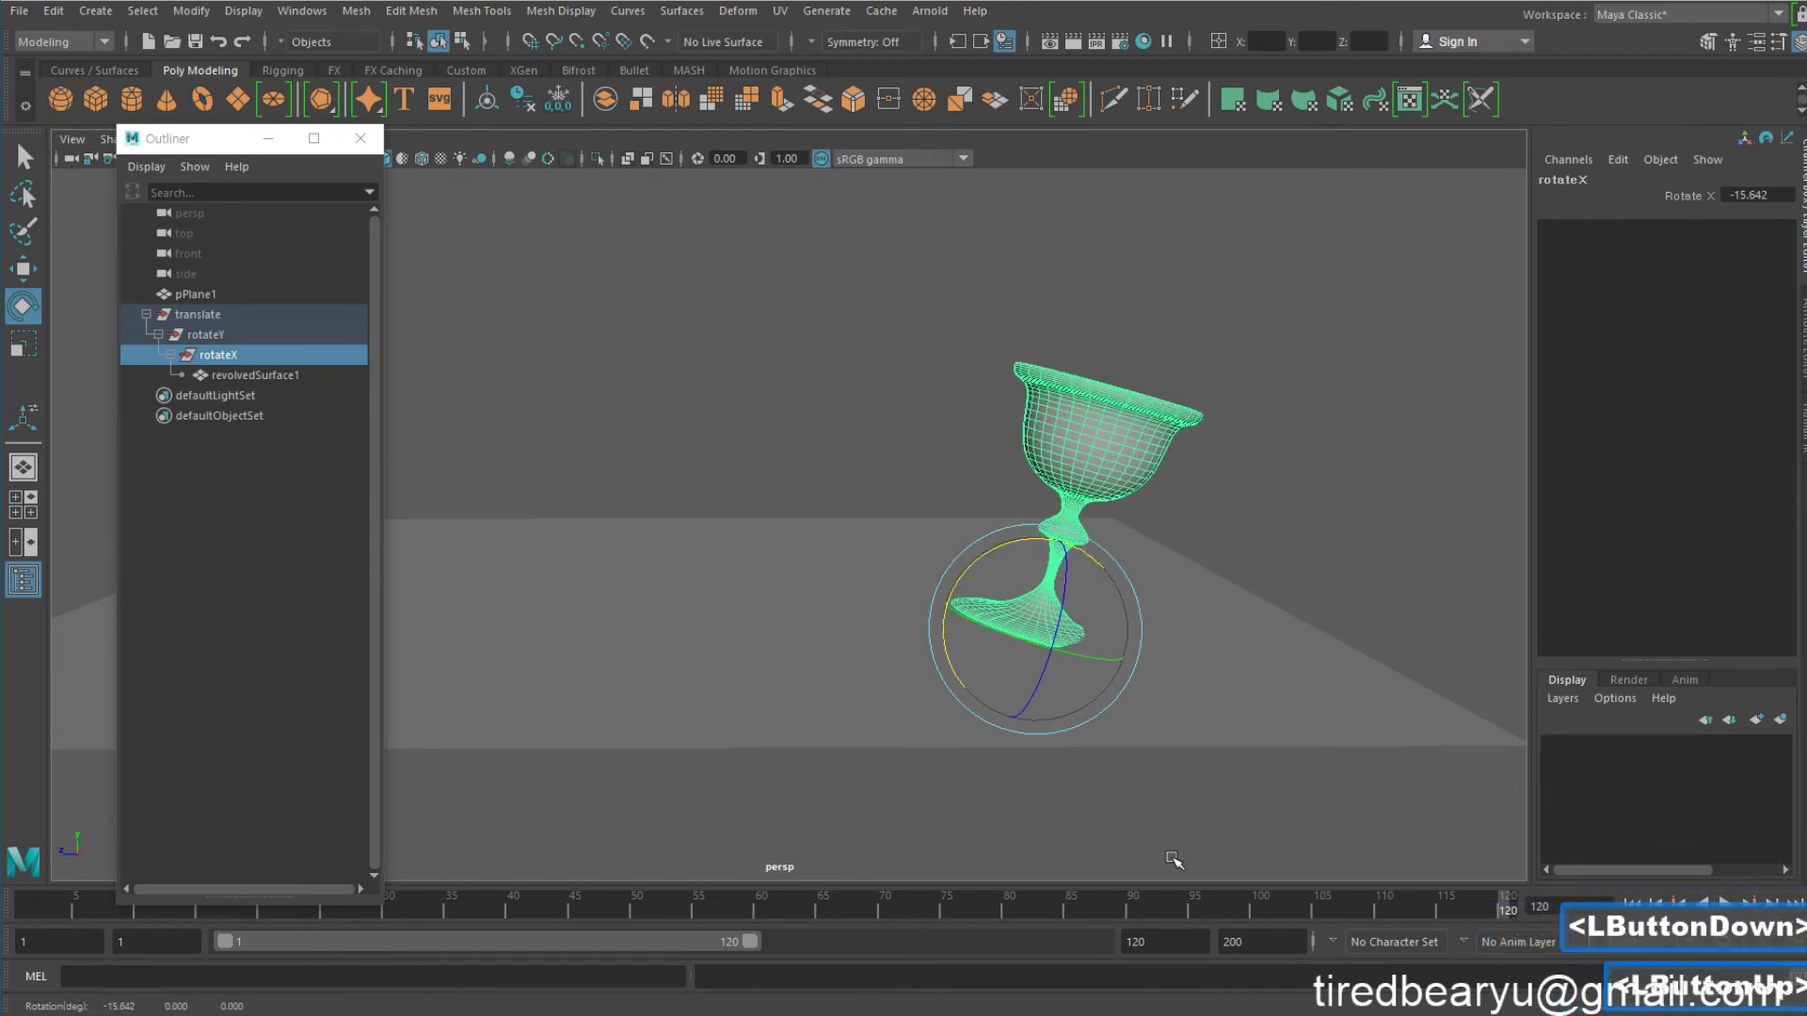
pyautogui.moveTo(1465, 911); pyautogui.dragTo(225, 925)
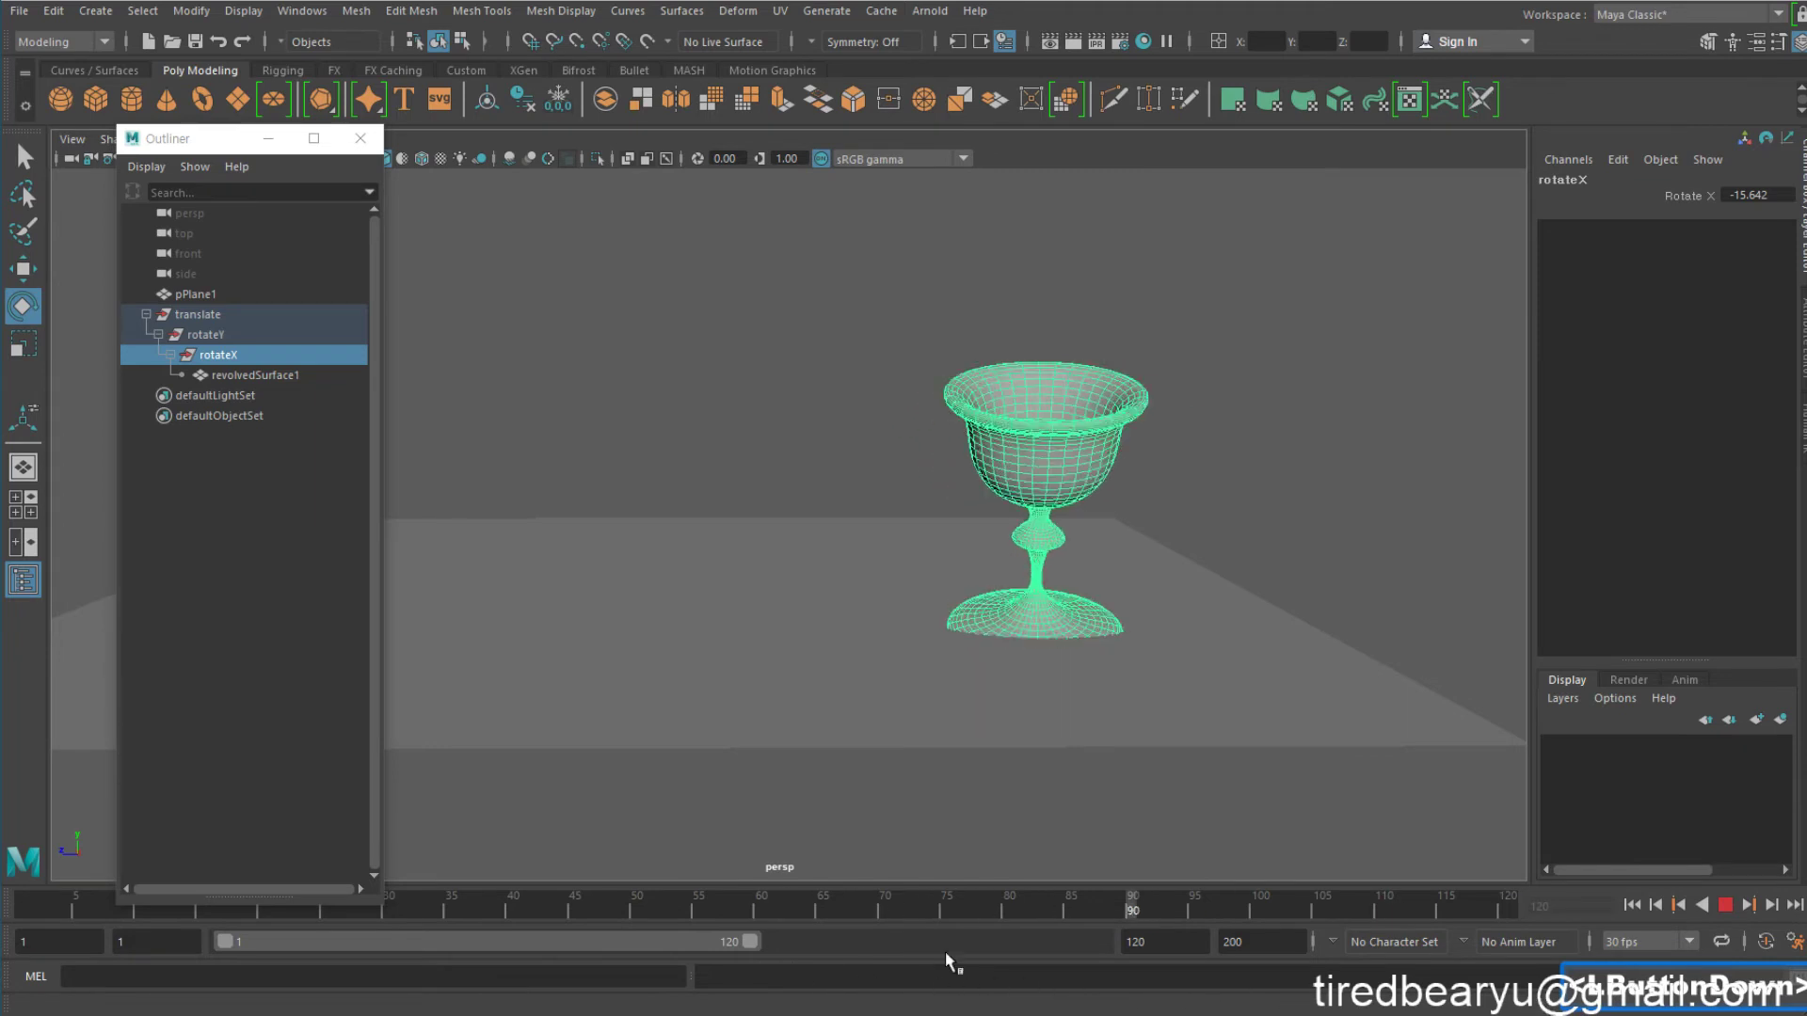
pyautogui.moveTo(946, 953); pyautogui.dragTo(1517, 960)
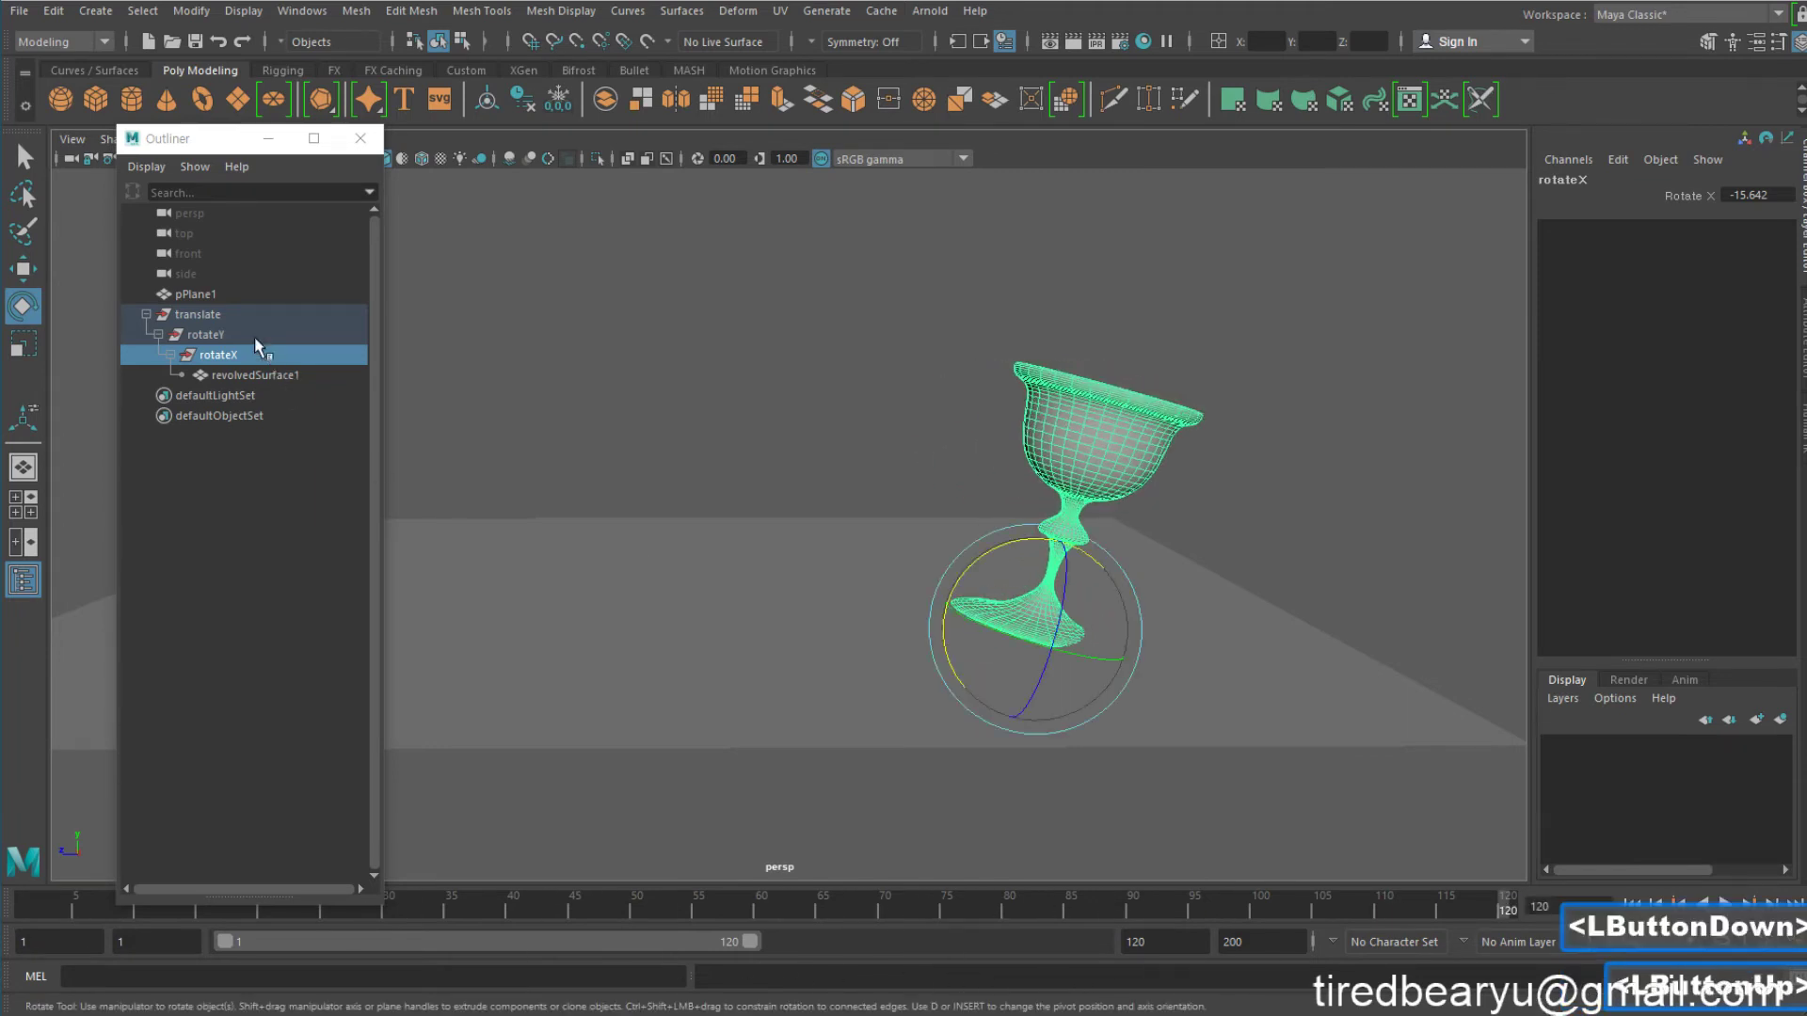
# Raise the translate group to about 1.66 on the Y axis and scrub through the animation up close
pyautogui.click(215, 315)
pyautogui.press('w')
pyautogui.moveTo(1032, 530); pyautogui.dragTo(1045, 509)
pyautogui.moveTo(94, 903); pyautogui.dragTo(1457, 922)
pyautogui.keyDown('alt'); pyautogui.moveTo(1121, 702); pyautogui.dragTo(1150, 698); pyautogui.keyUp('alt')
pyautogui.keyDown('alt'); pyautogui.moveTo(1150, 698); pyautogui.dragTo(1237, 718, button='right'); pyautogui.keyUp('alt')
pyautogui.keyDown('alt'); pyautogui.moveTo(1237, 717); pyautogui.dragTo(1176, 715, button='middle'); pyautogui.keyUp('alt')
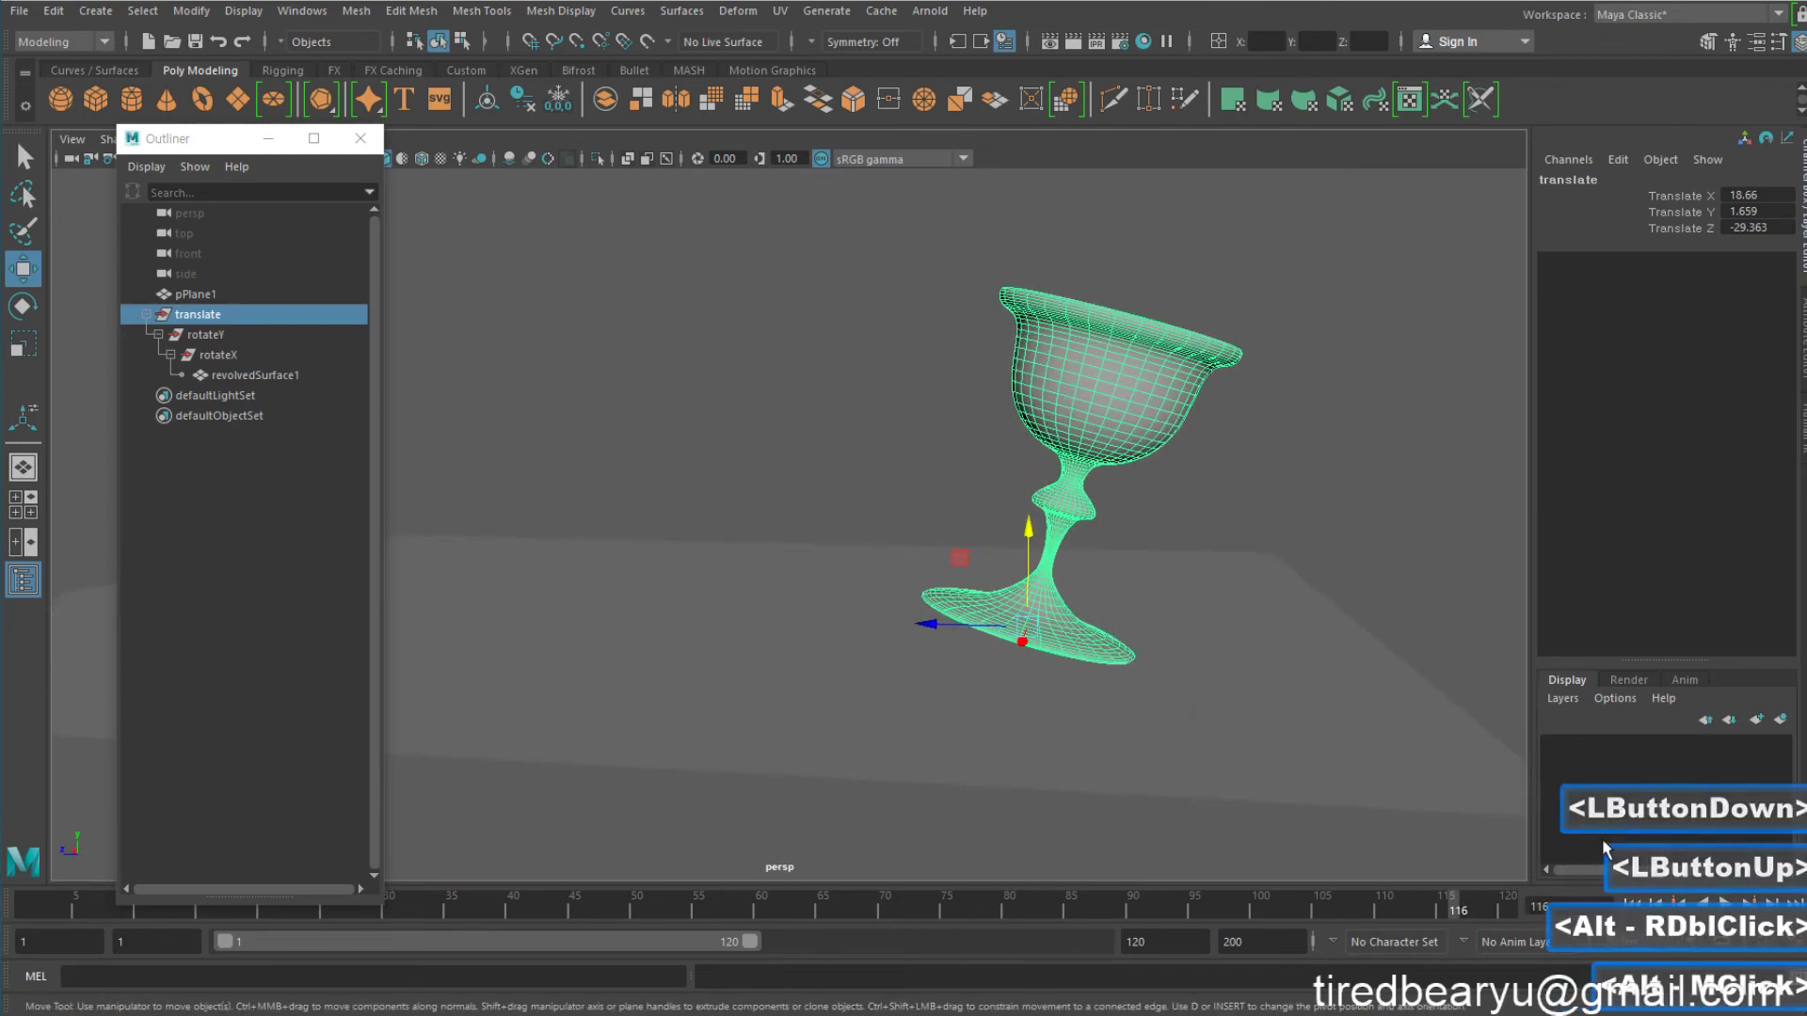
# Play the animation and review the channels of the rotateY, translate and rotateX groups
pyautogui.click(1725, 903)
pyautogui.click(1725, 904)
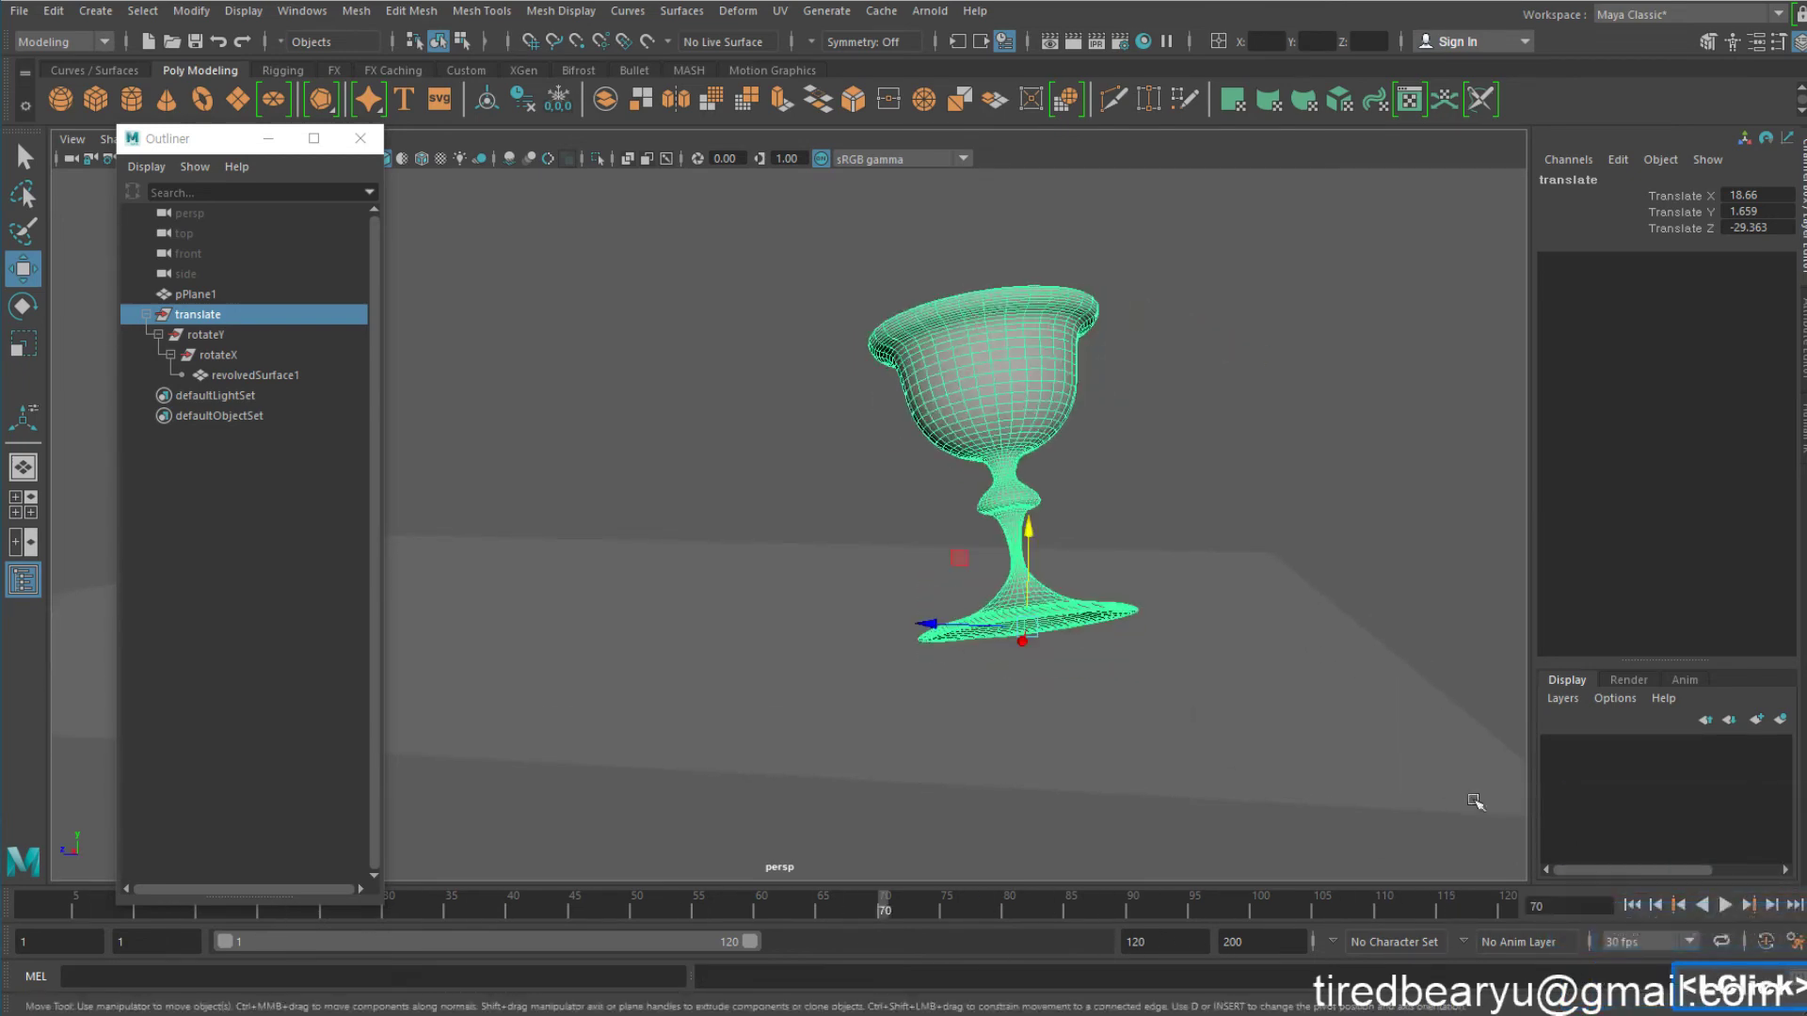
pyautogui.click(207, 336)
pyautogui.click(209, 318)
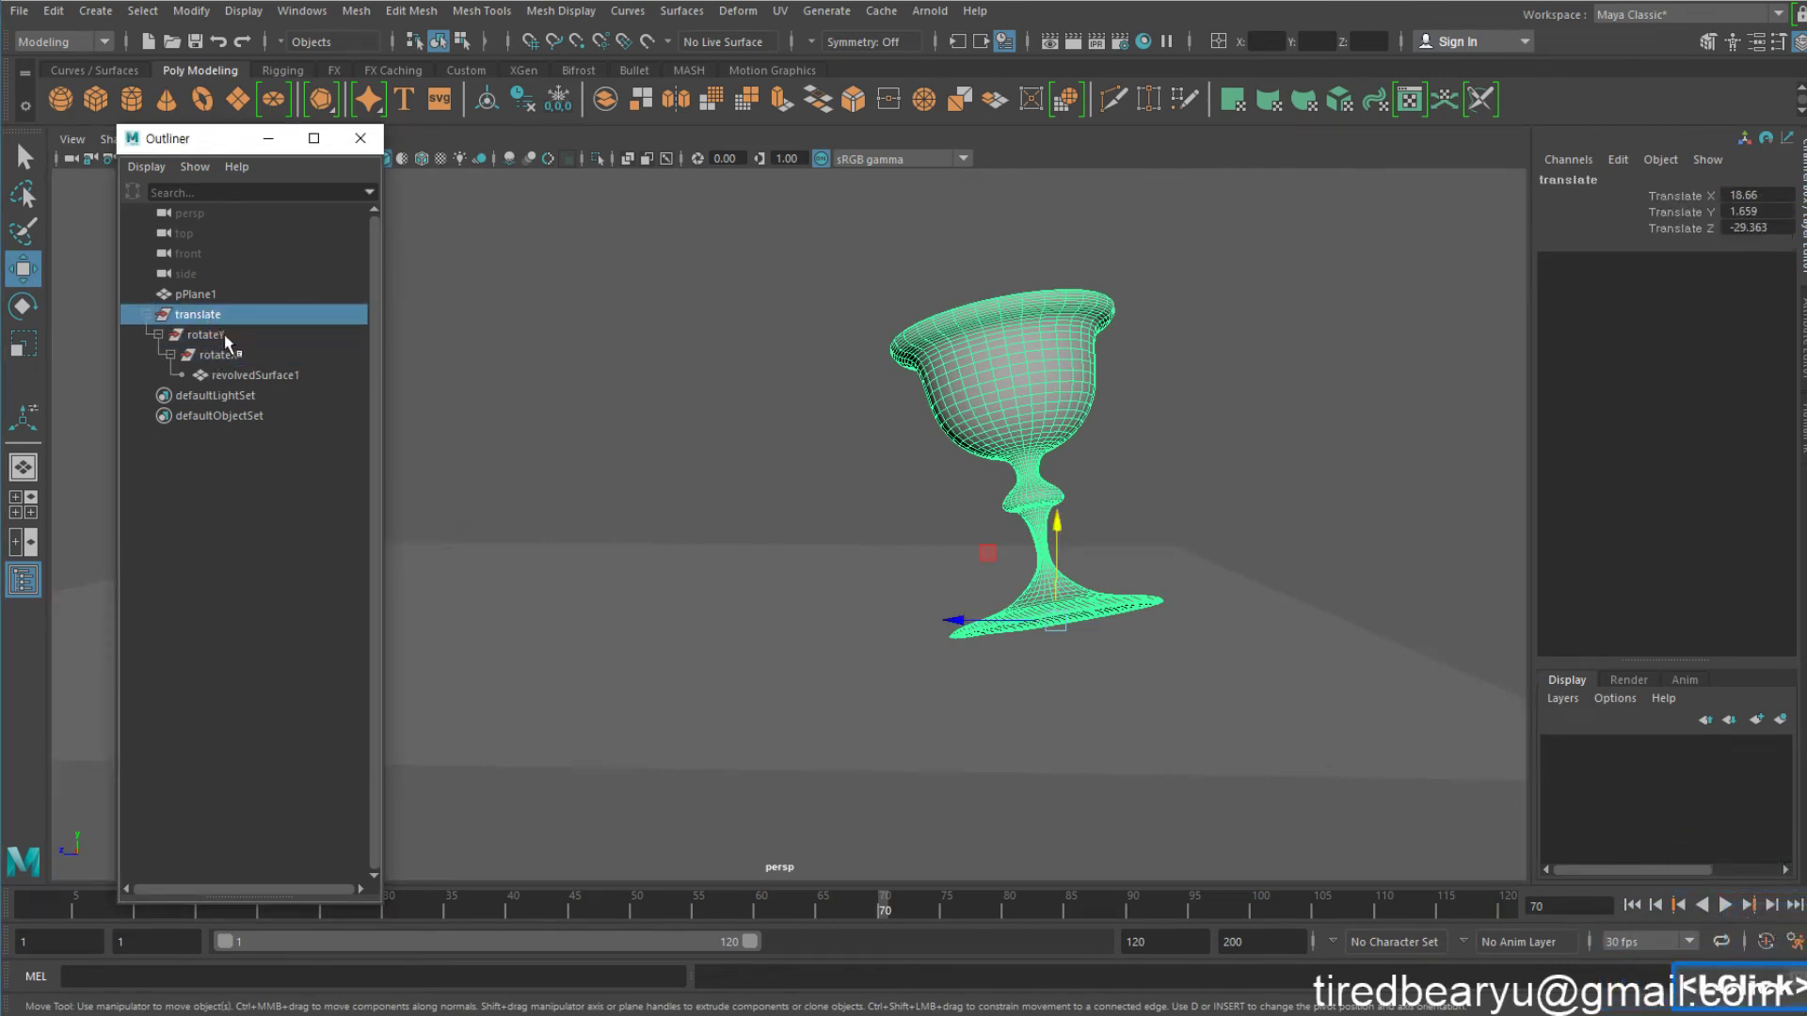
pyautogui.click(222, 337)
pyautogui.click(222, 357)
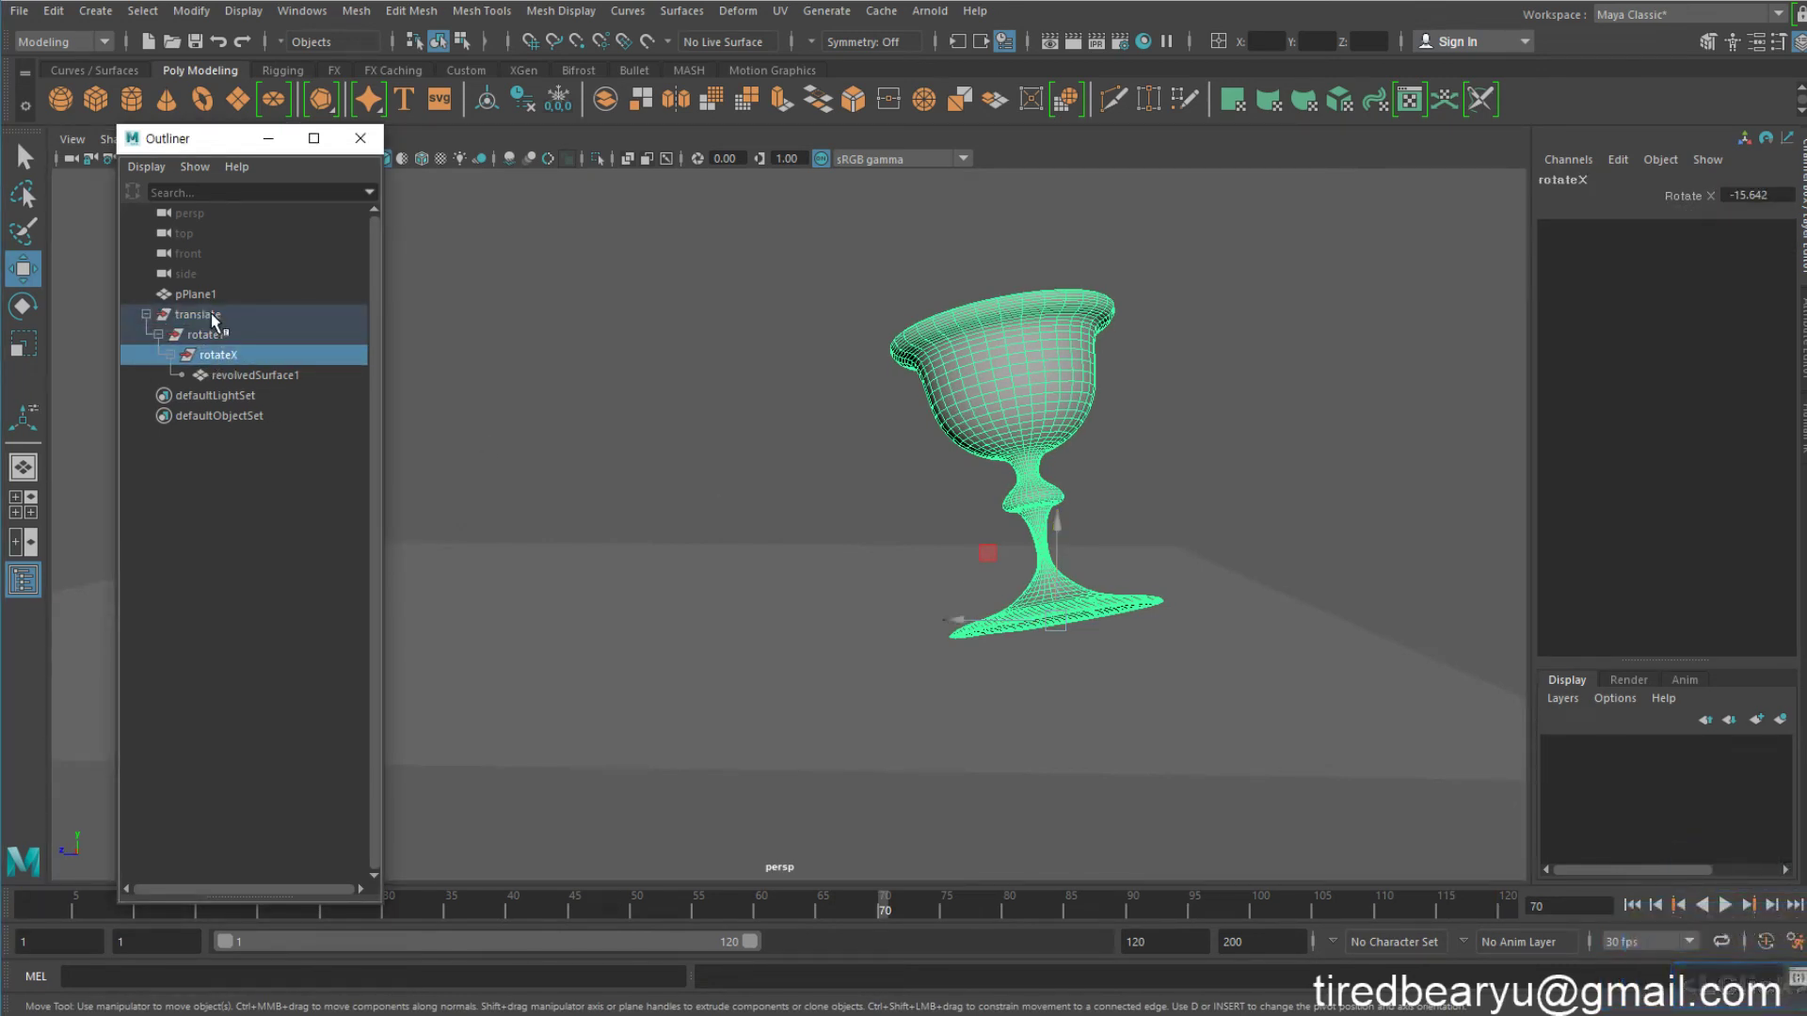
# Key the rotateY group's Rotate Y at 1080 on frame 120 and play back the faster spin
pyautogui.click(229, 336)
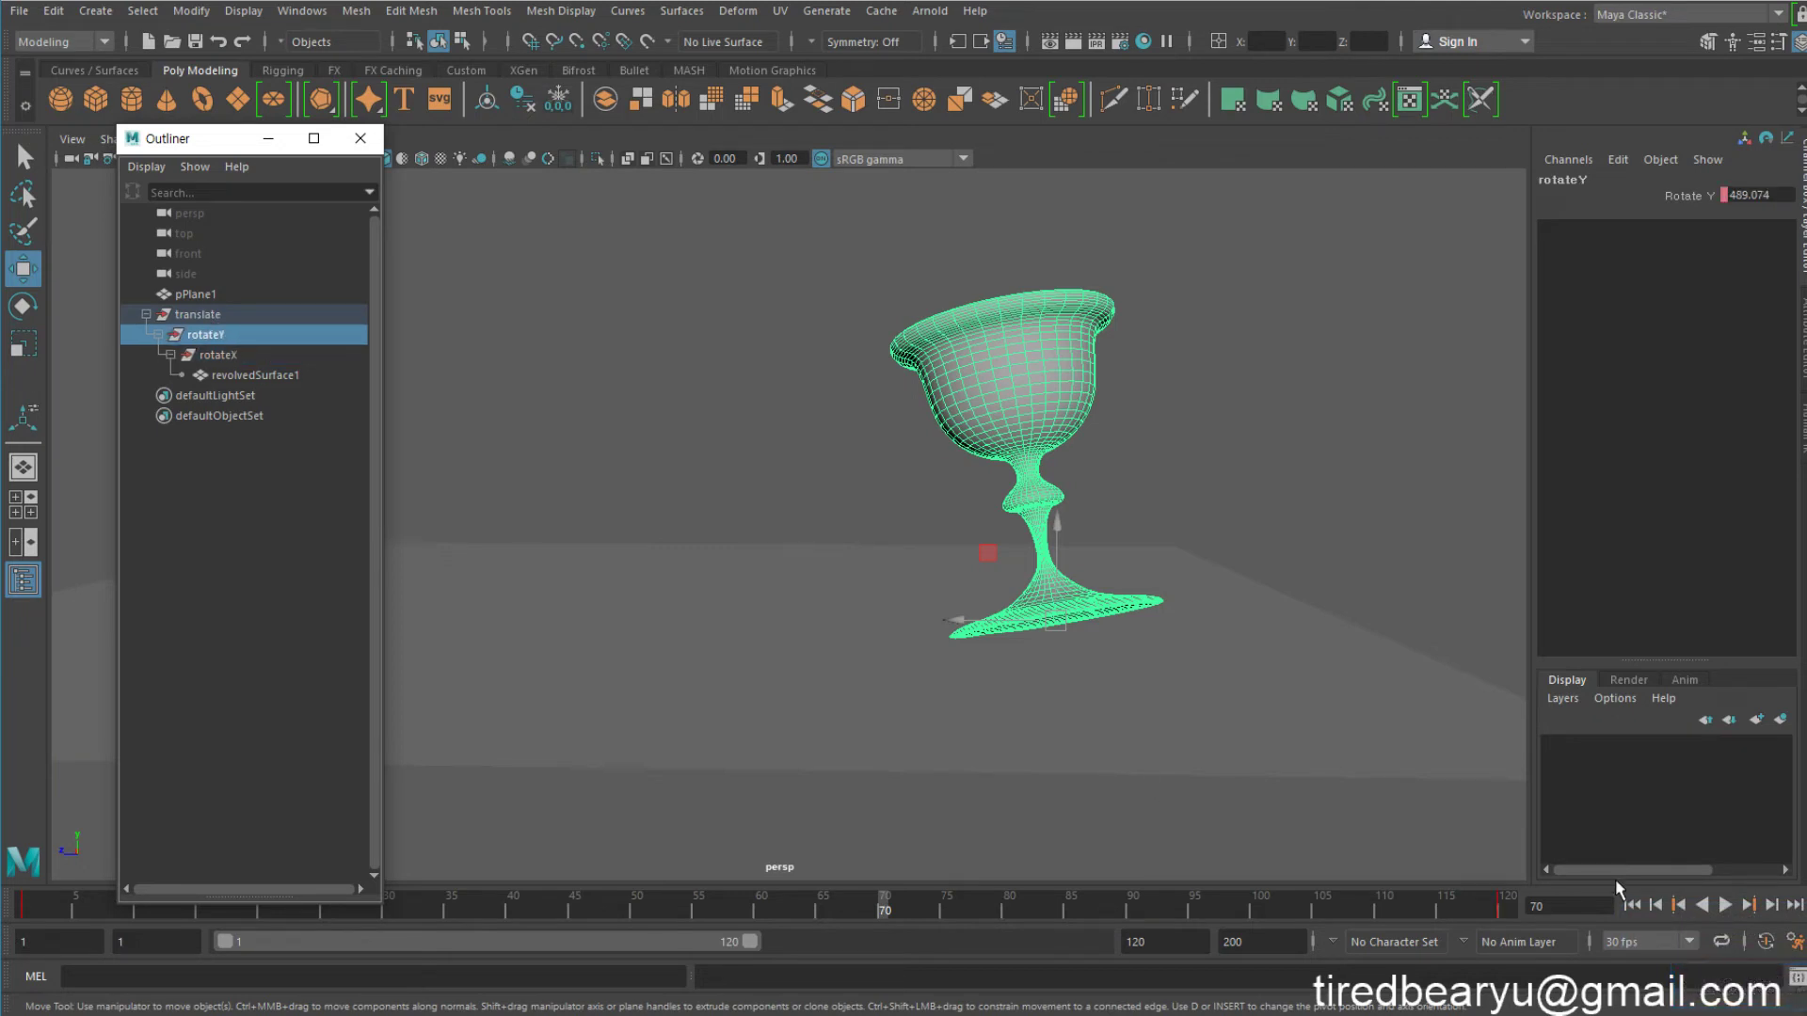
pyautogui.click(1506, 907)
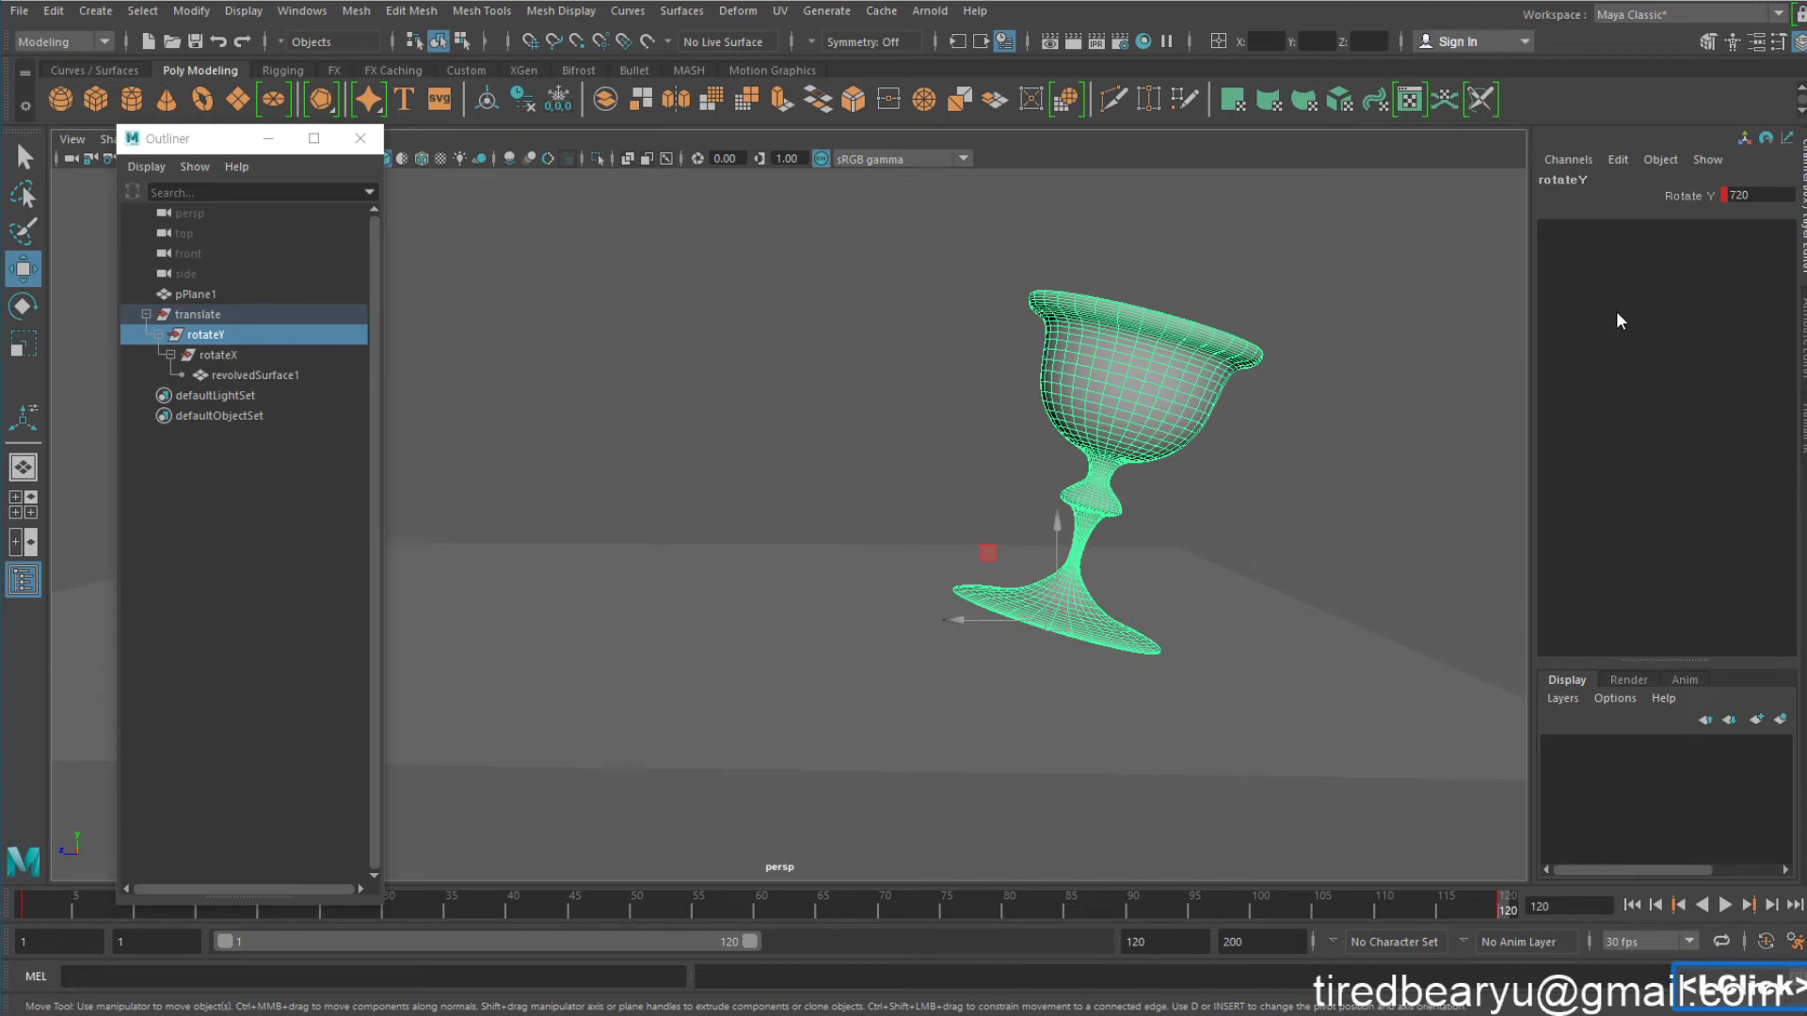
pyautogui.click(1732, 205)
pyautogui.click(1755, 184)
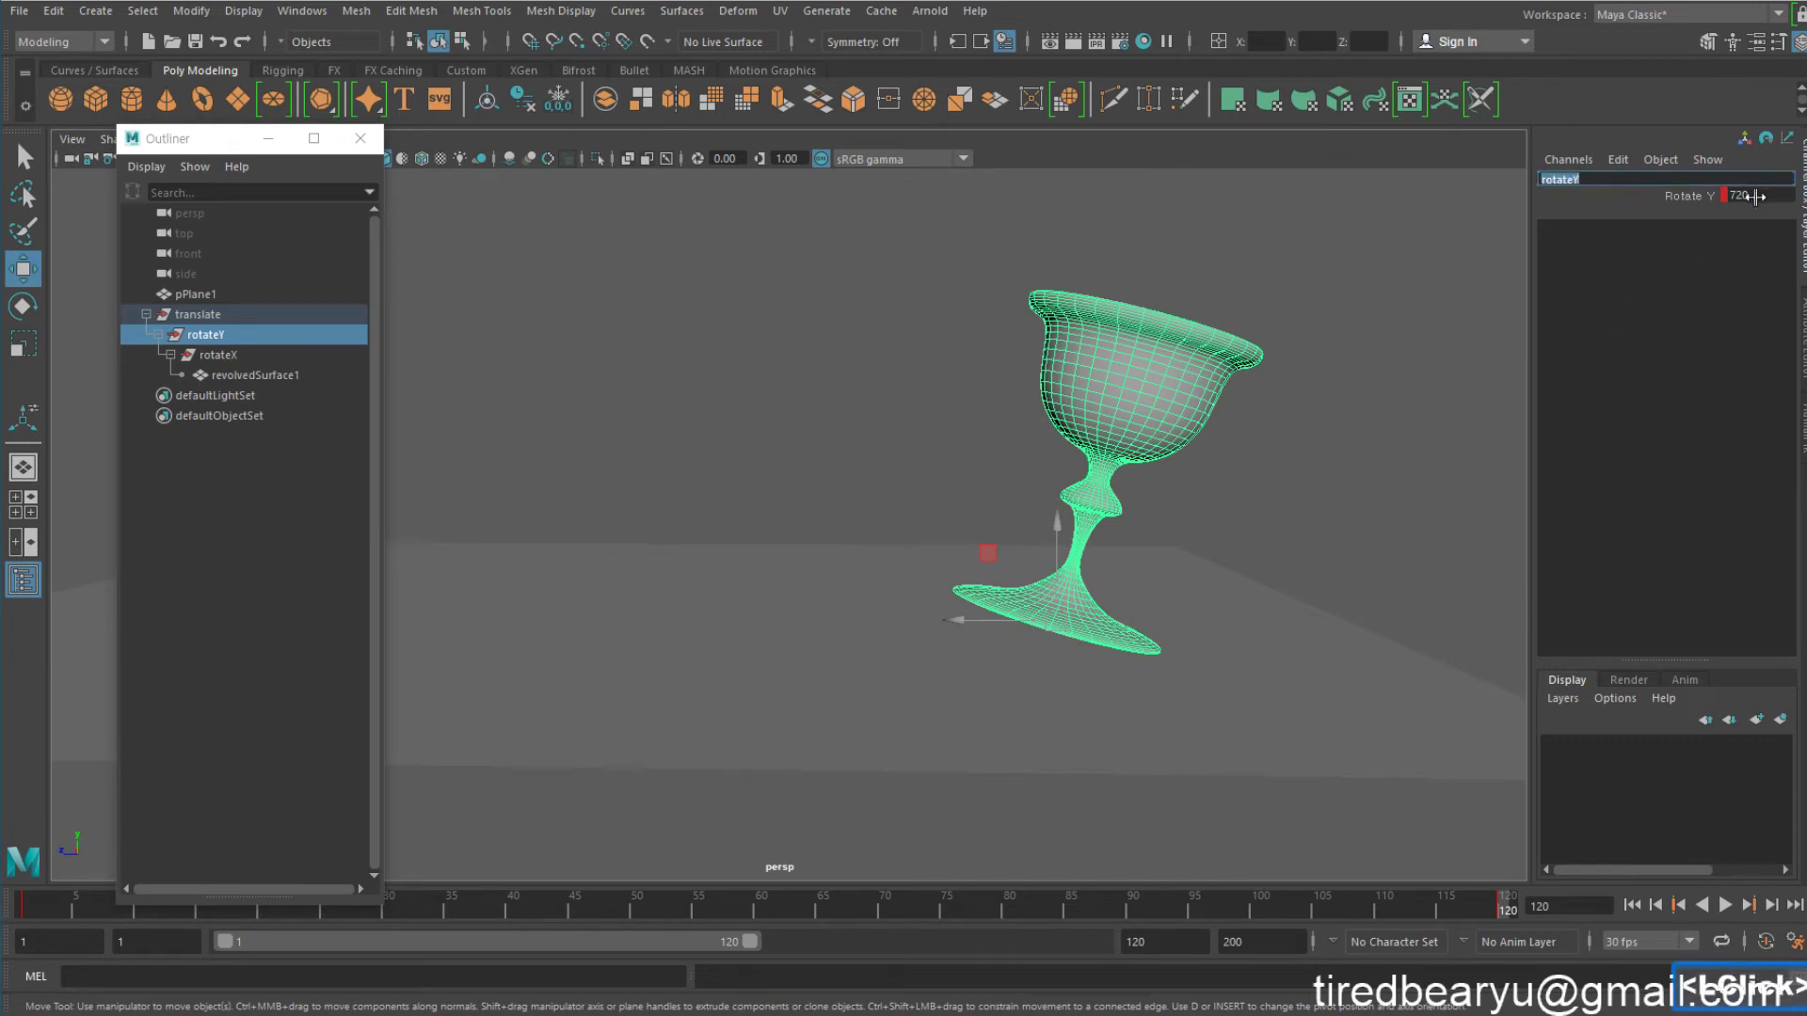
pyautogui.doubleClick(1754, 196)
pyautogui.write('1080')
pyautogui.press('Return')
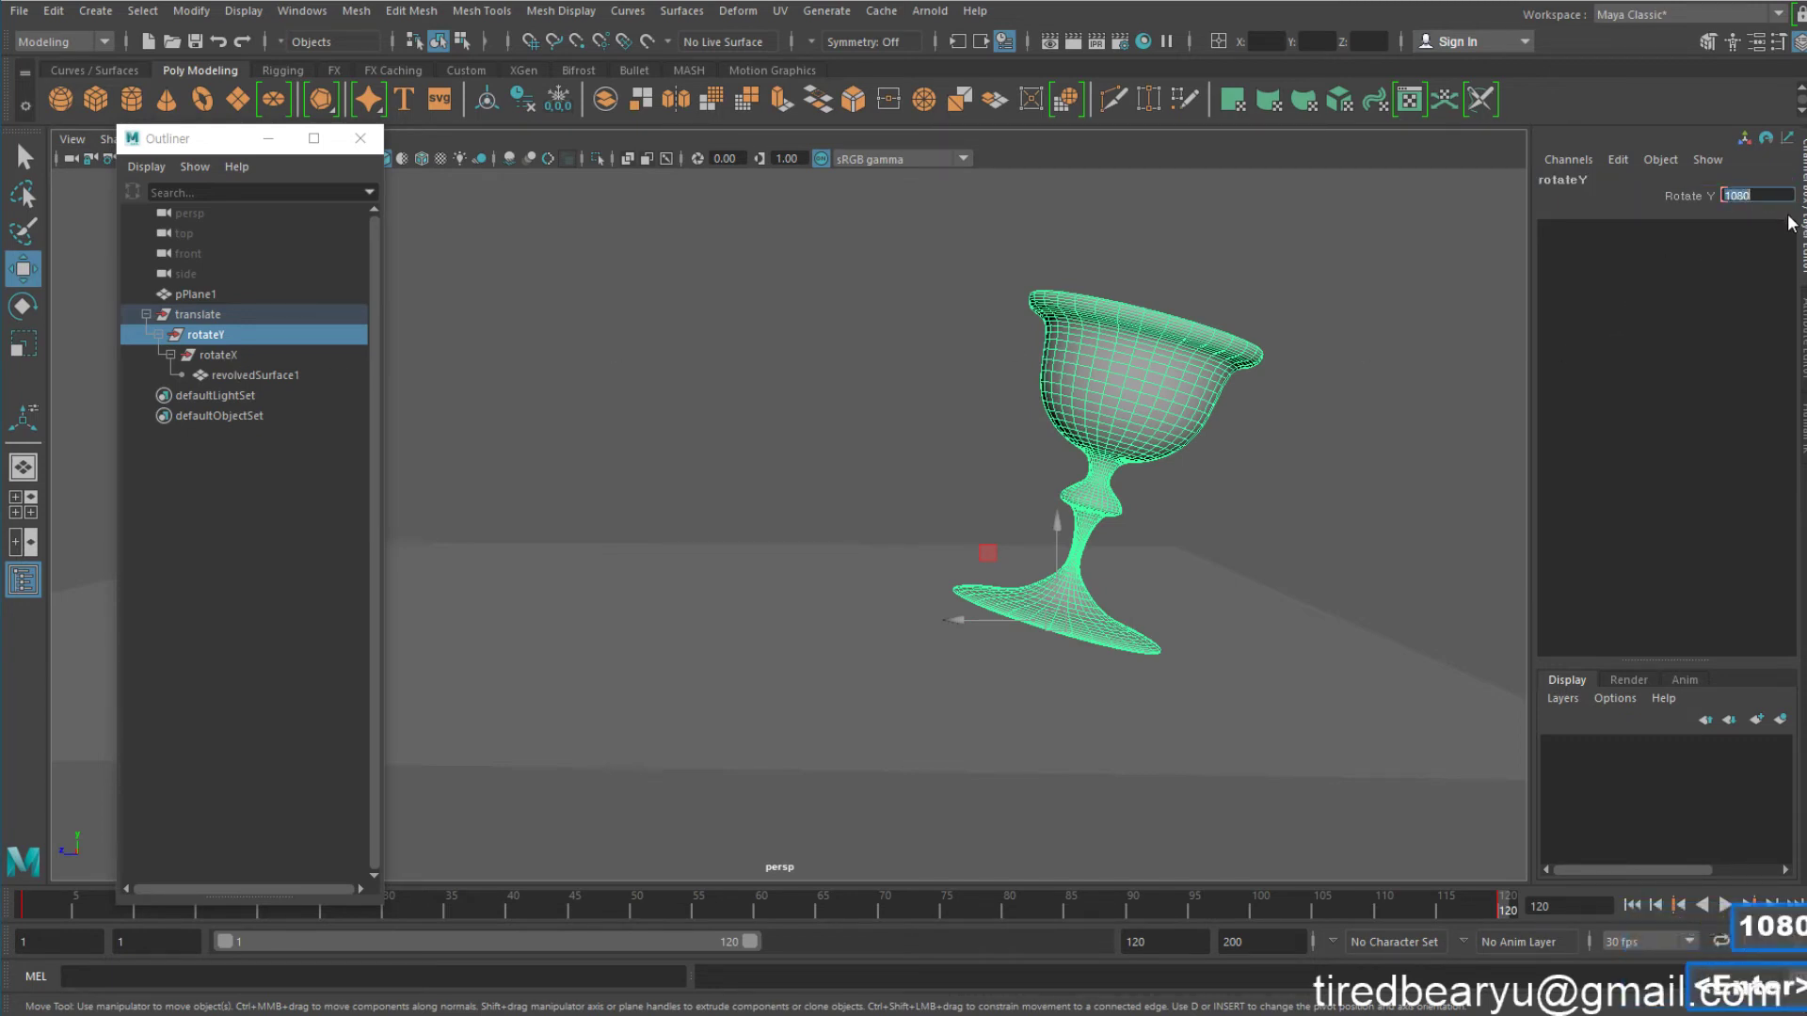
pyautogui.rightClick(1365, 386)
pyautogui.press('s')
pyautogui.click(1726, 906)
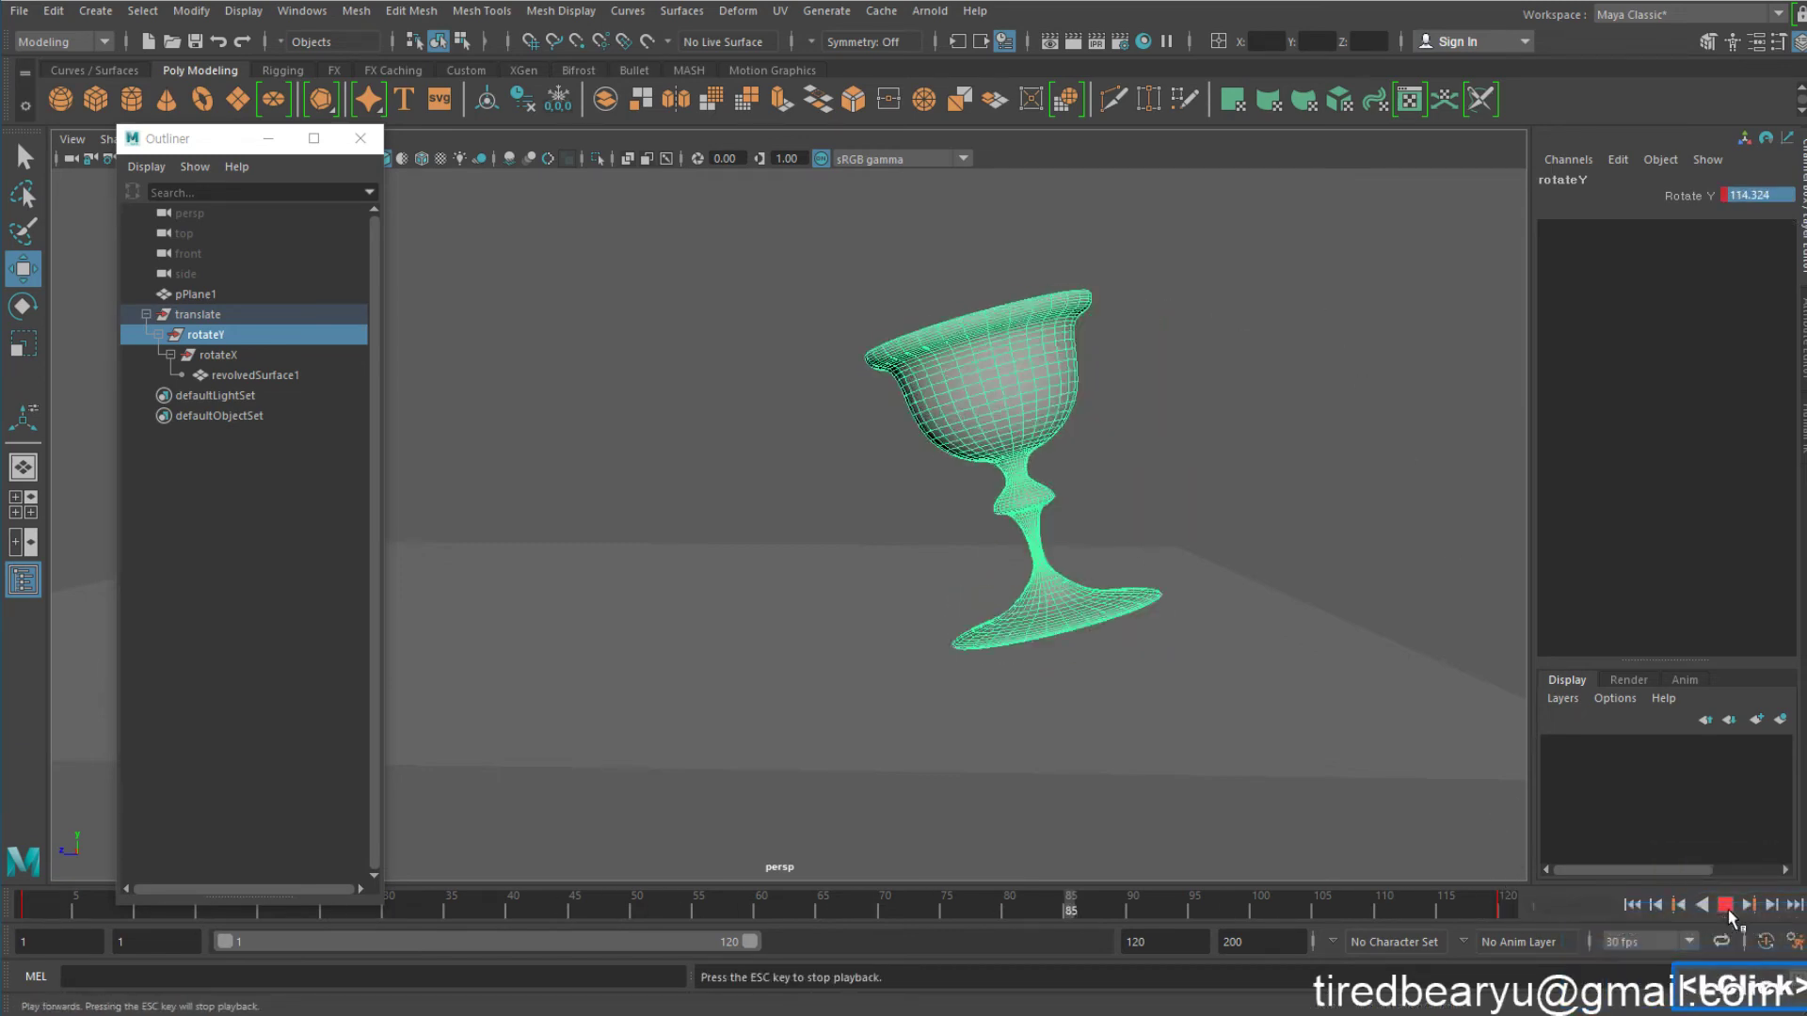
pyautogui.click(1726, 905)
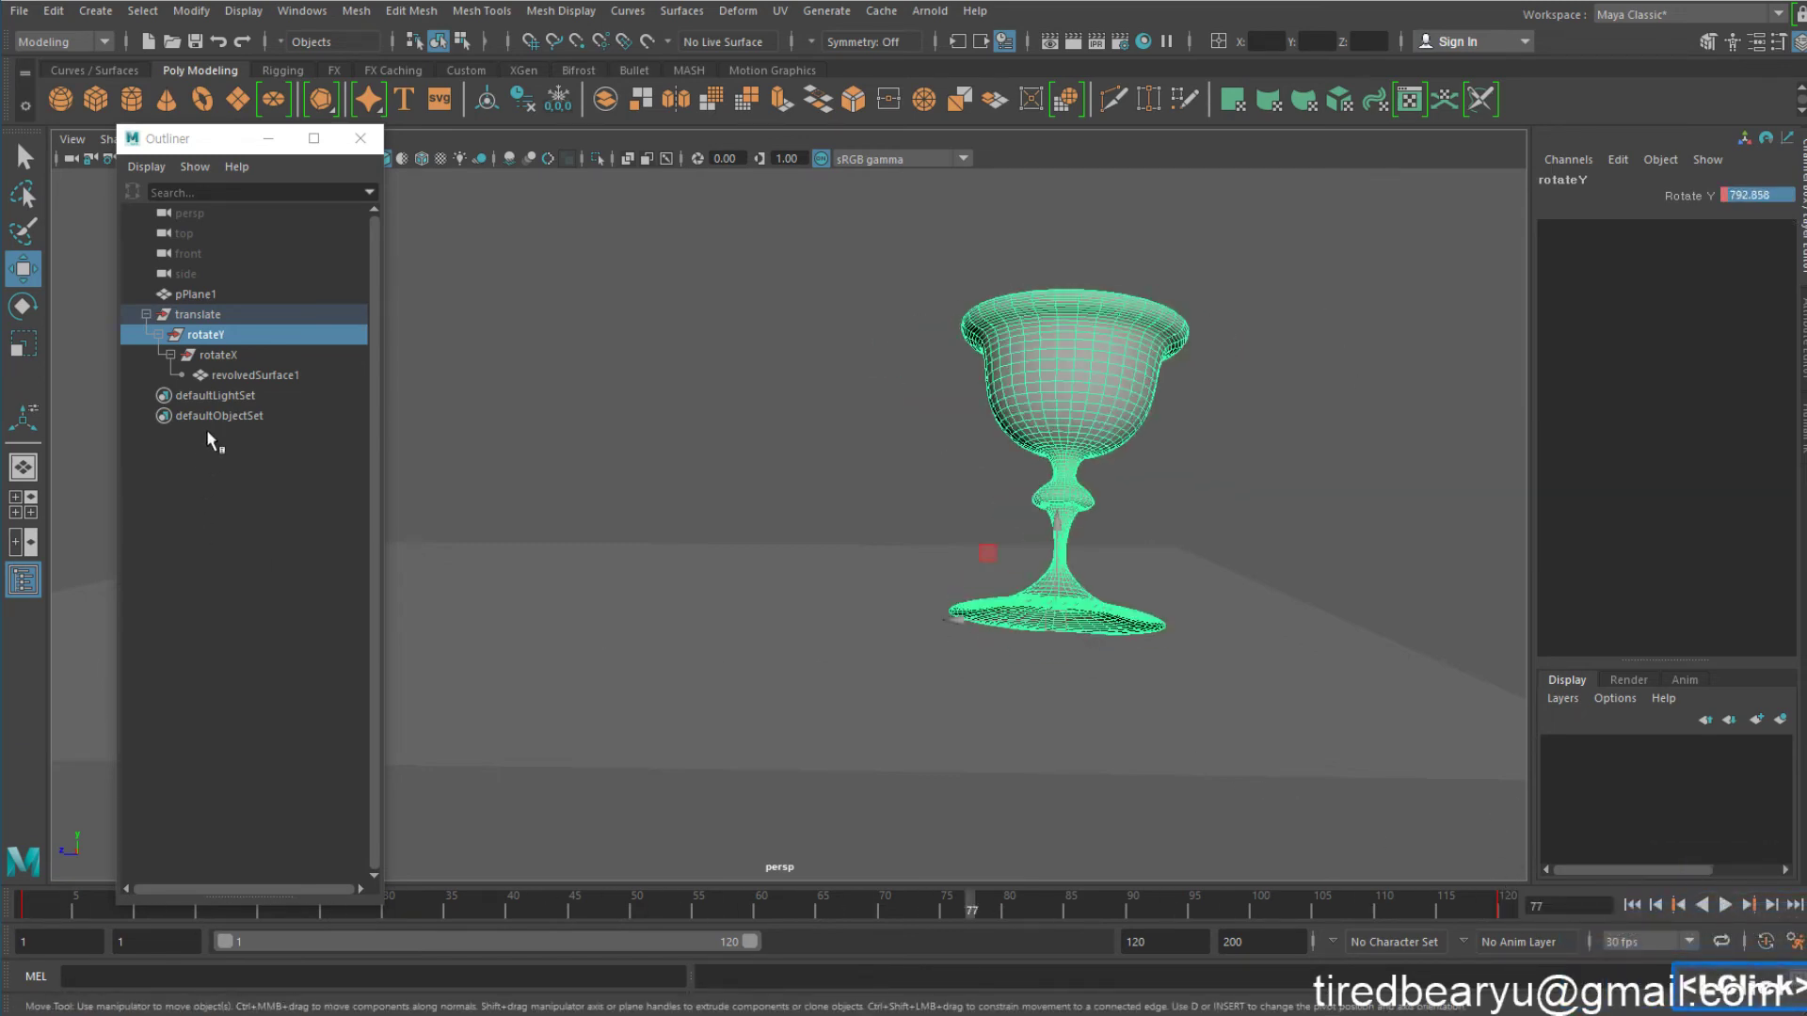
# Tilt the rotateX group to about -40.9° on the X axis
pyautogui.click(239, 354)
pyautogui.keyDown('alt'); pyautogui.moveTo(1008, 483); pyautogui.dragTo(835, 561); pyautogui.keyUp('alt')
pyautogui.press('e')
pyautogui.keyDown('alt'); pyautogui.moveTo(820, 562); pyautogui.dragTo(1047, 573, button='middle'); pyautogui.keyUp('alt')
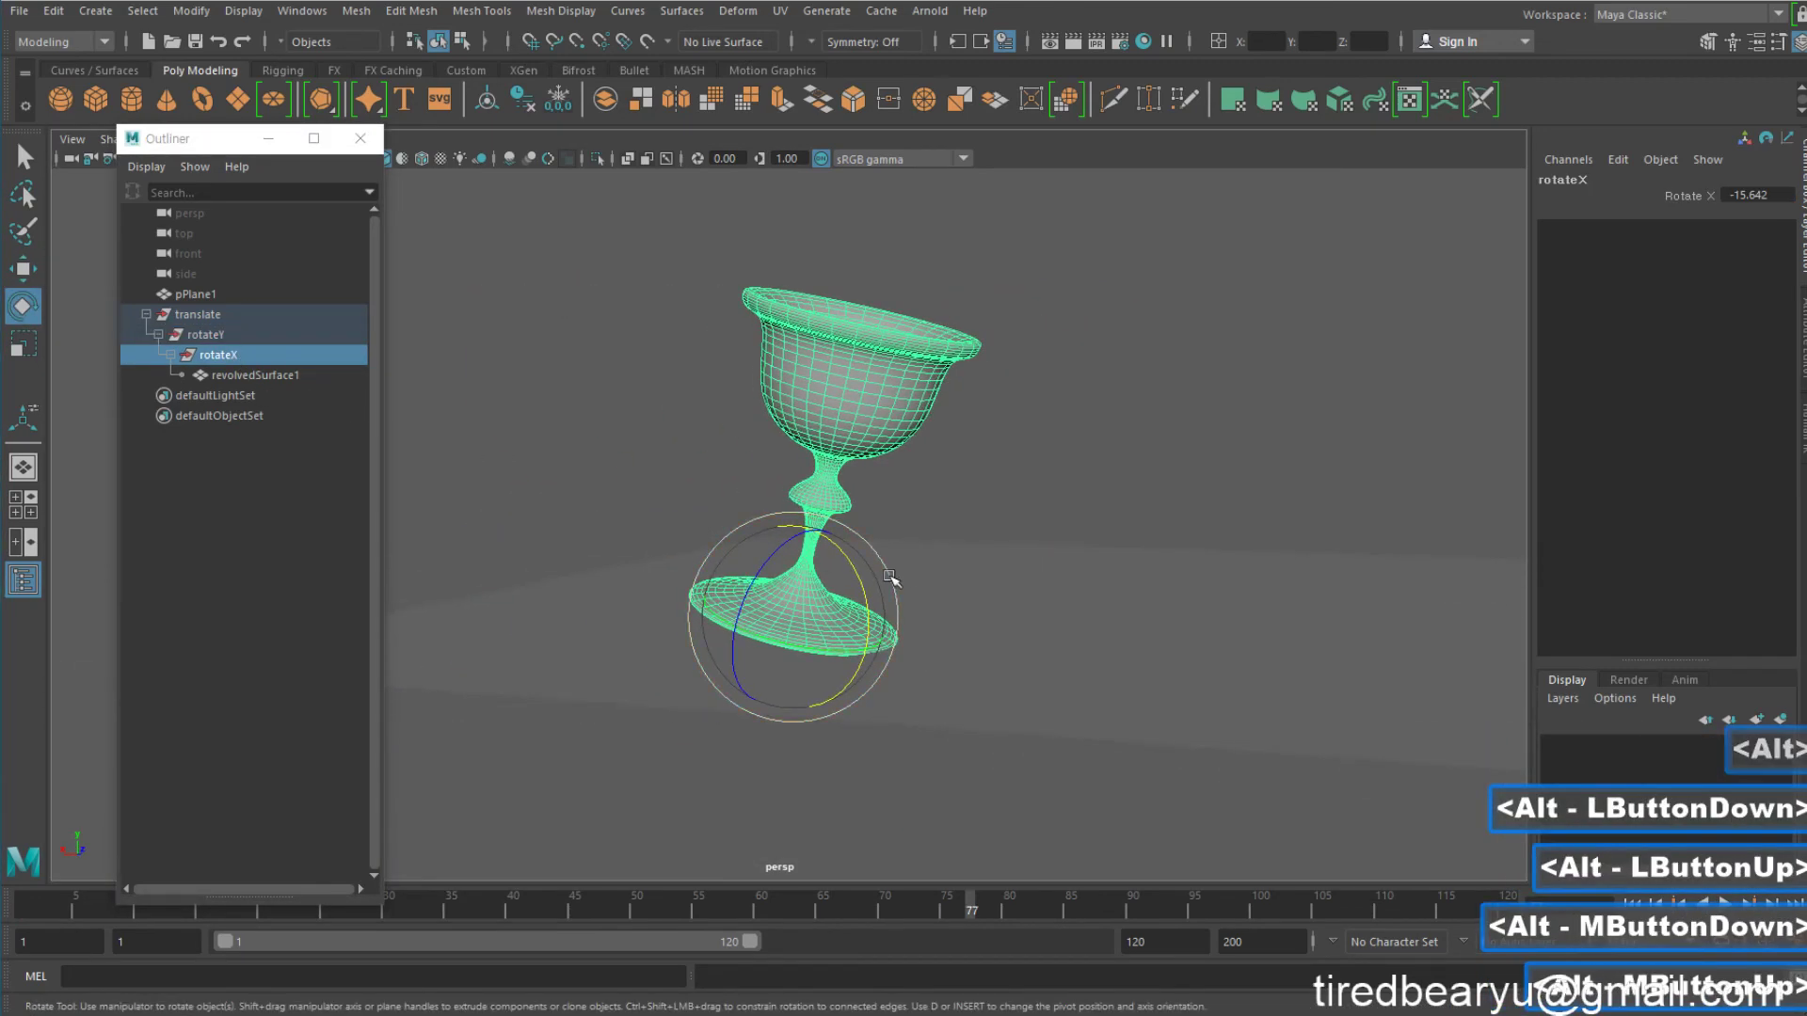
pyautogui.moveTo(856, 594); pyautogui.dragTo(923, 641)
pyautogui.press('w')
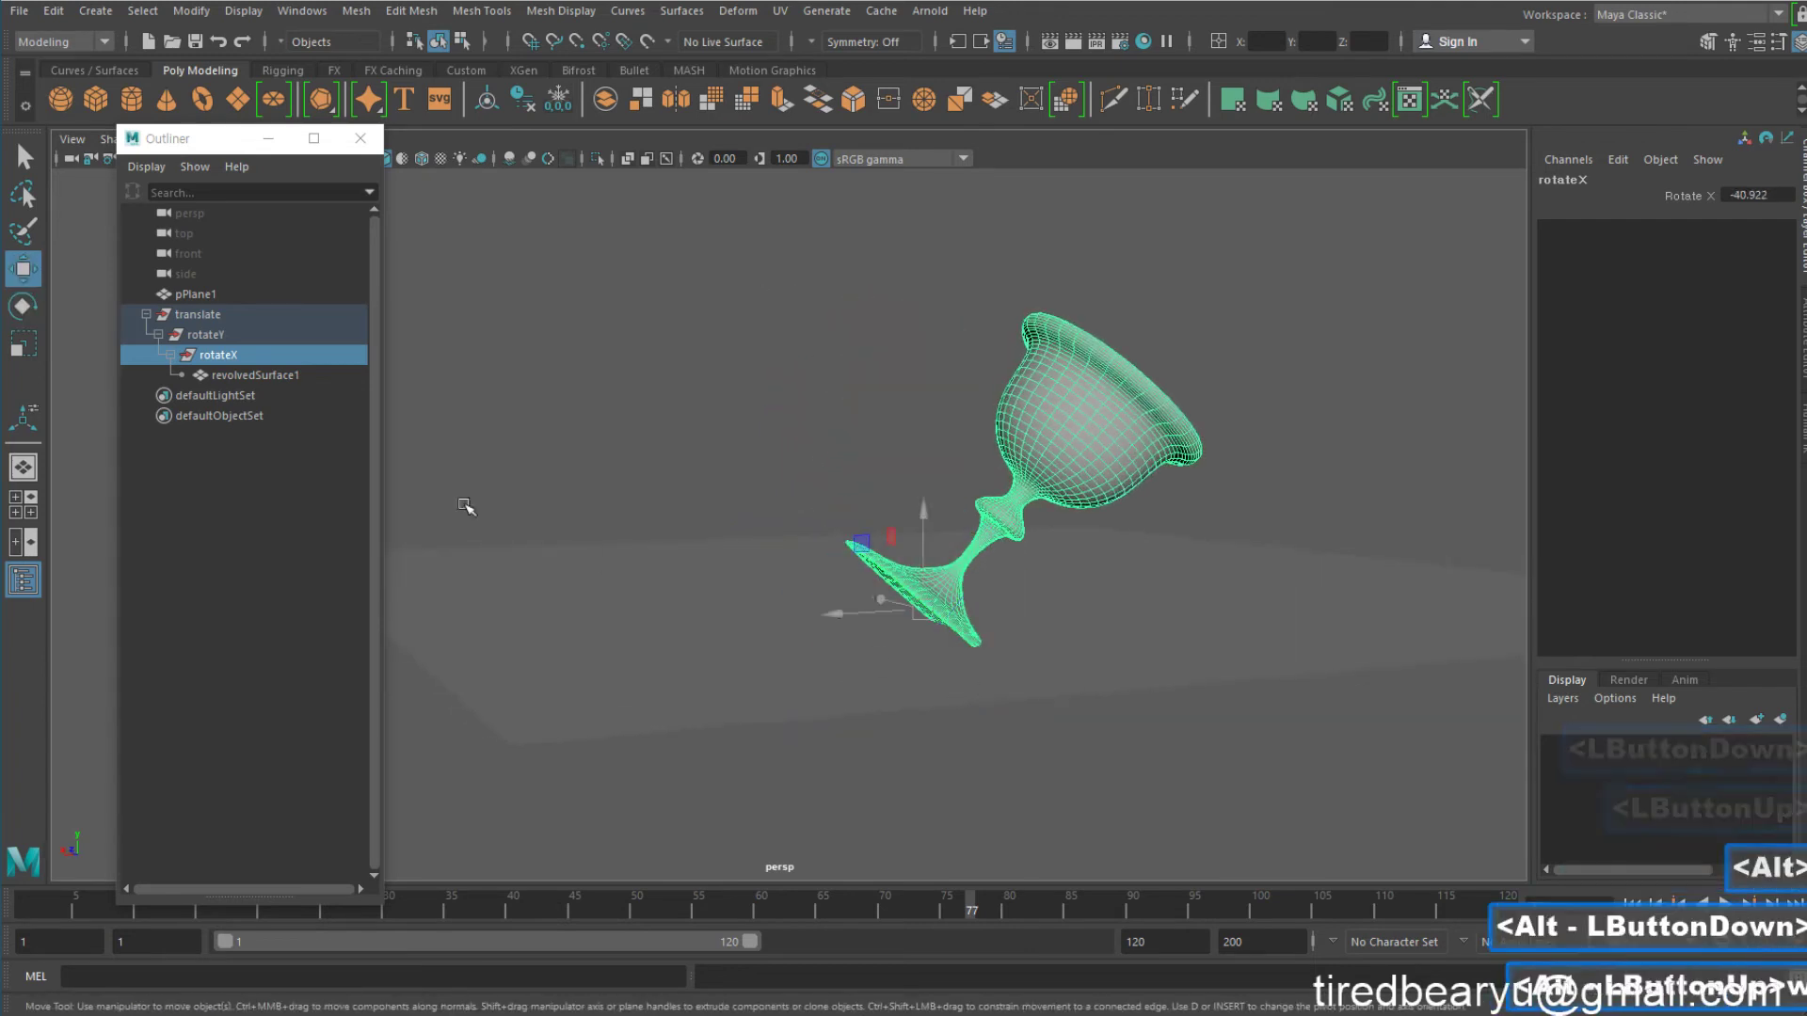
# Raise the translate group to about 4.48 on the Y axis so the tilted glass's base clears the plane
pyautogui.click(200, 315)
pyautogui.moveTo(923, 513); pyautogui.dragTo(923, 468)
pyautogui.keyDown('alt'); pyautogui.moveTo(923, 469); pyautogui.dragTo(838, 450); pyautogui.keyUp('alt')
pyautogui.keyDown('alt'); pyautogui.moveTo(838, 450); pyautogui.dragTo(860, 457, button='middle'); pyautogui.keyUp('alt')
pyautogui.moveTo(861, 457); pyautogui.dragTo(860, 457, button='middle')
pyautogui.keyDown('alt'); pyautogui.moveTo(852, 471); pyautogui.dragTo(909, 456); pyautogui.keyUp('alt')
pyautogui.keyDown('alt'); pyautogui.moveTo(910, 455); pyautogui.dragTo(919, 463, button='middle'); pyautogui.keyUp('alt')
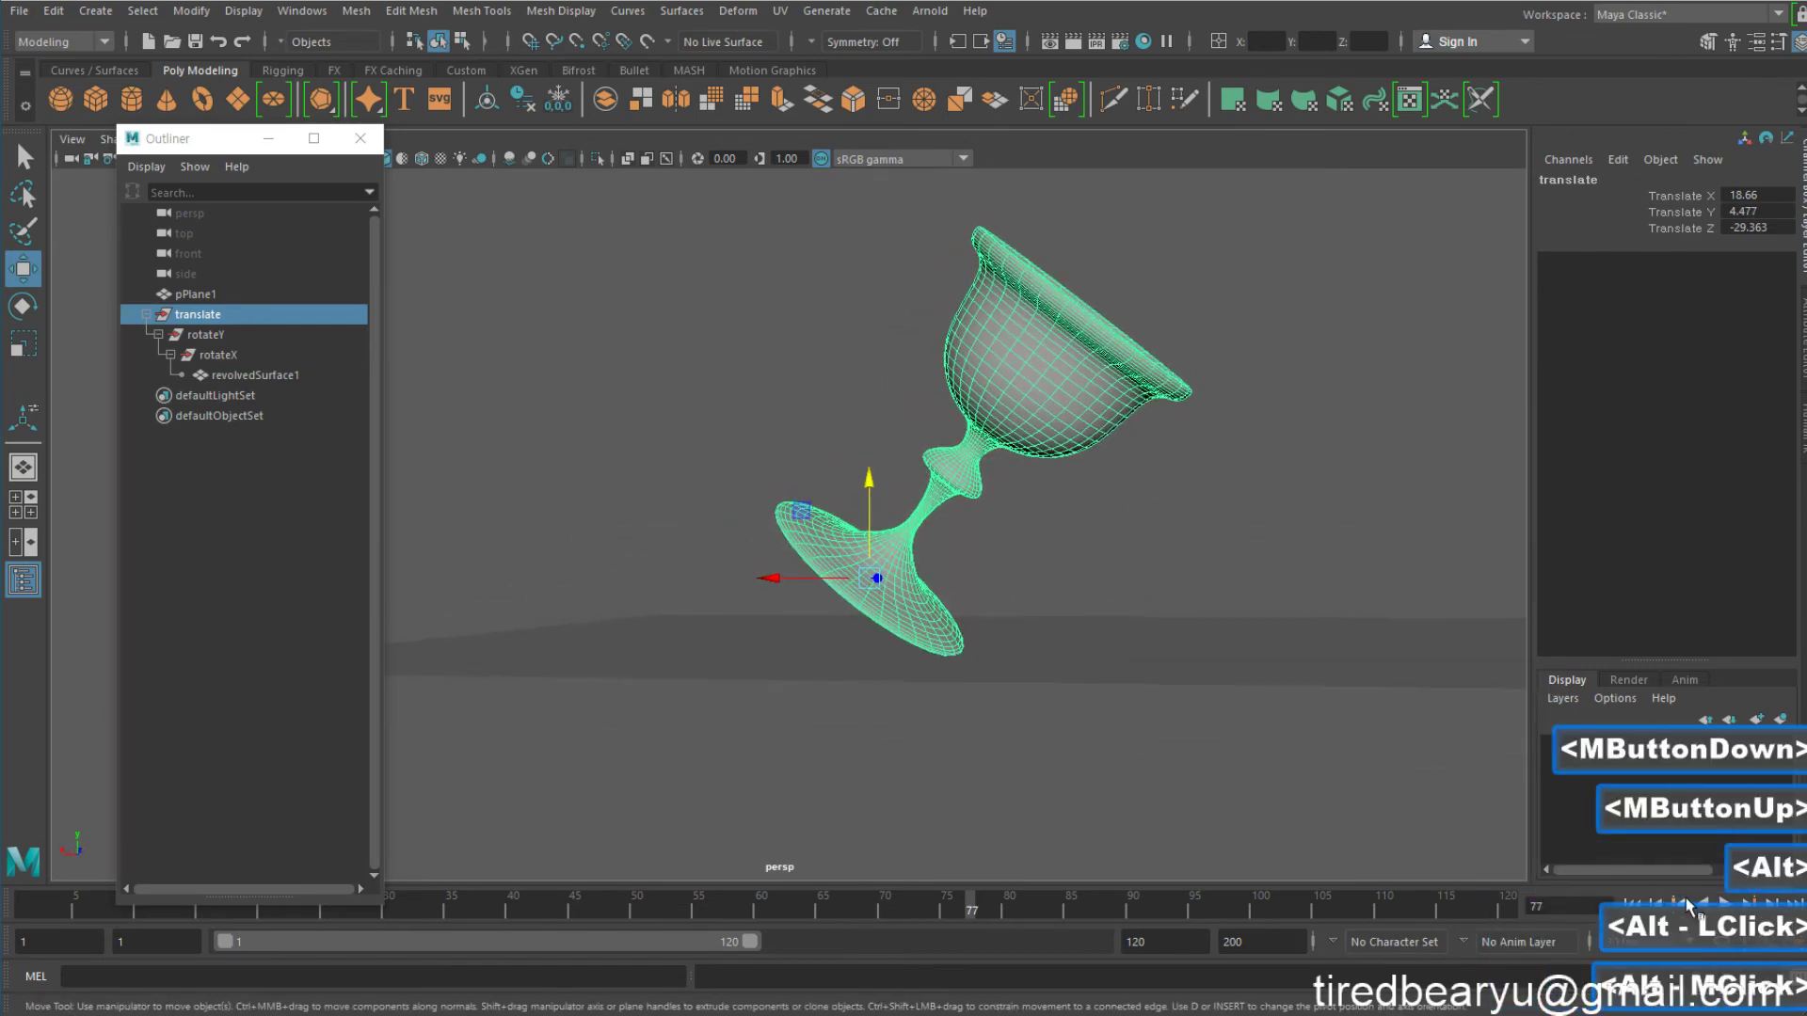
# Play back the tilted glass's spin and review the channels of the rotateY, rotateX, revolvedSurface1 and translate nodes
pyautogui.click(1726, 904)
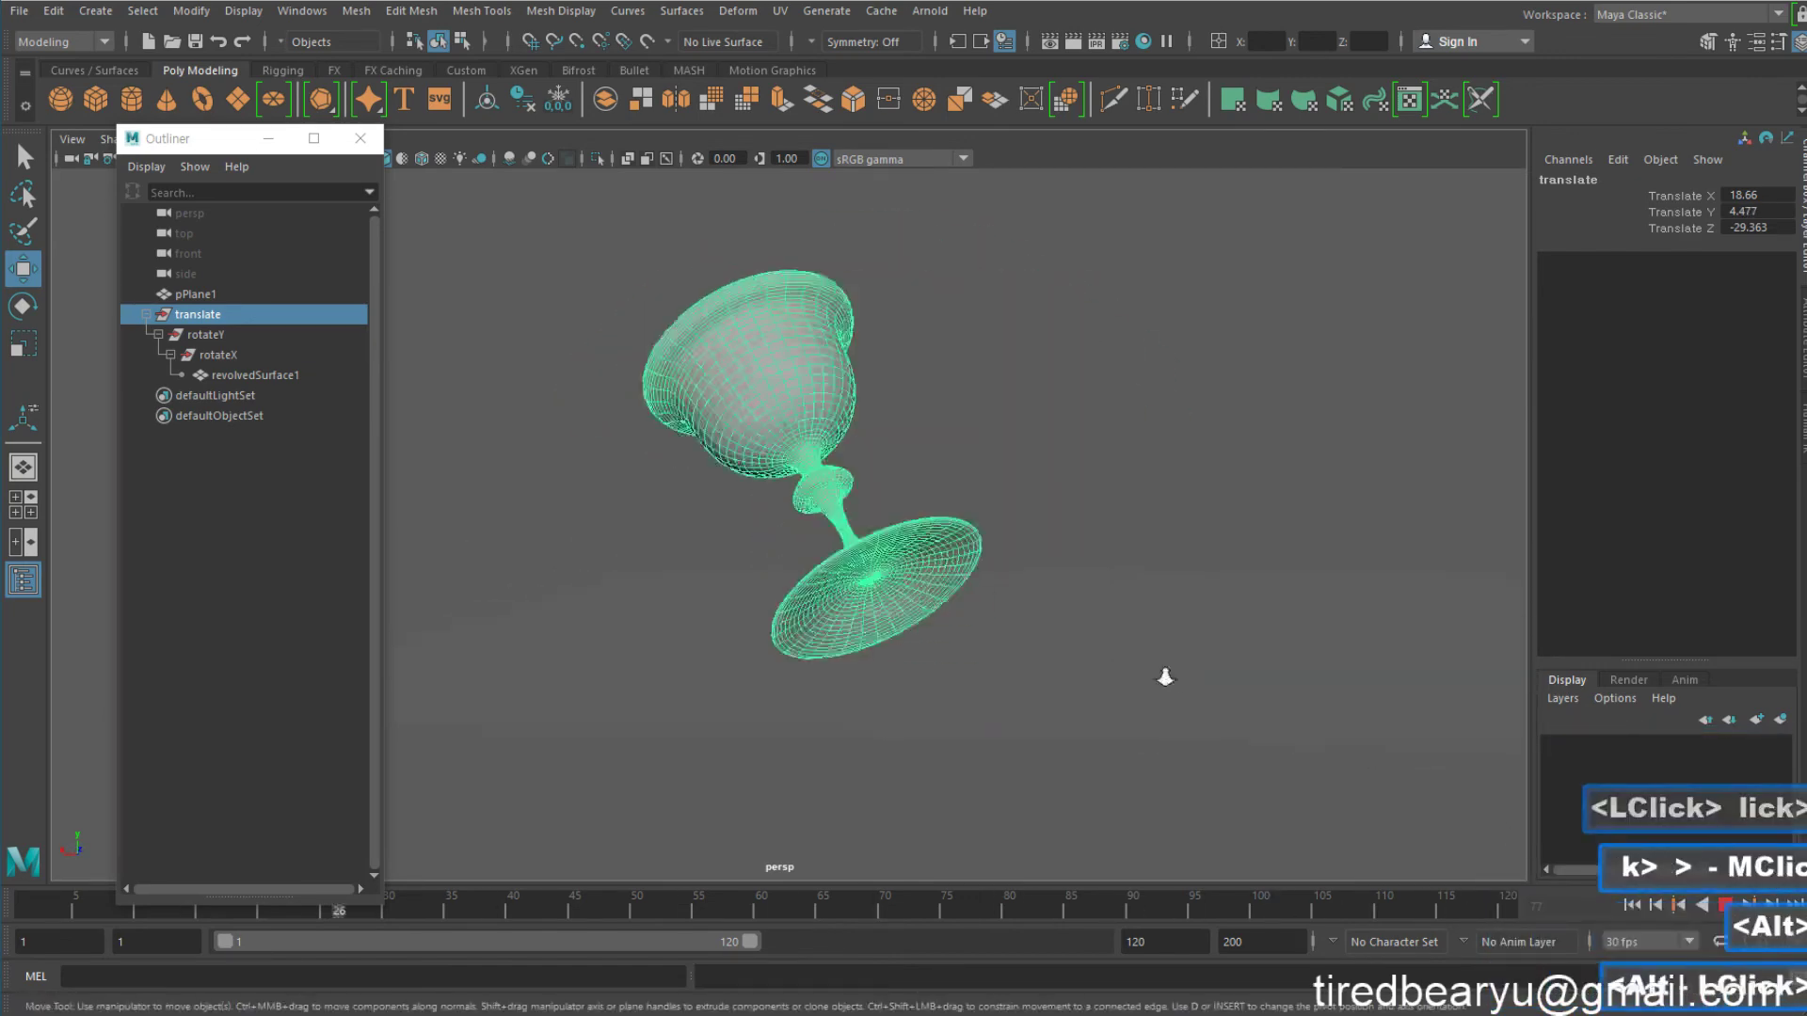
pyautogui.keyDown('alt'); pyautogui.moveTo(1165, 676); pyautogui.dragTo(1008, 685, button='right'); pyautogui.keyUp('alt')
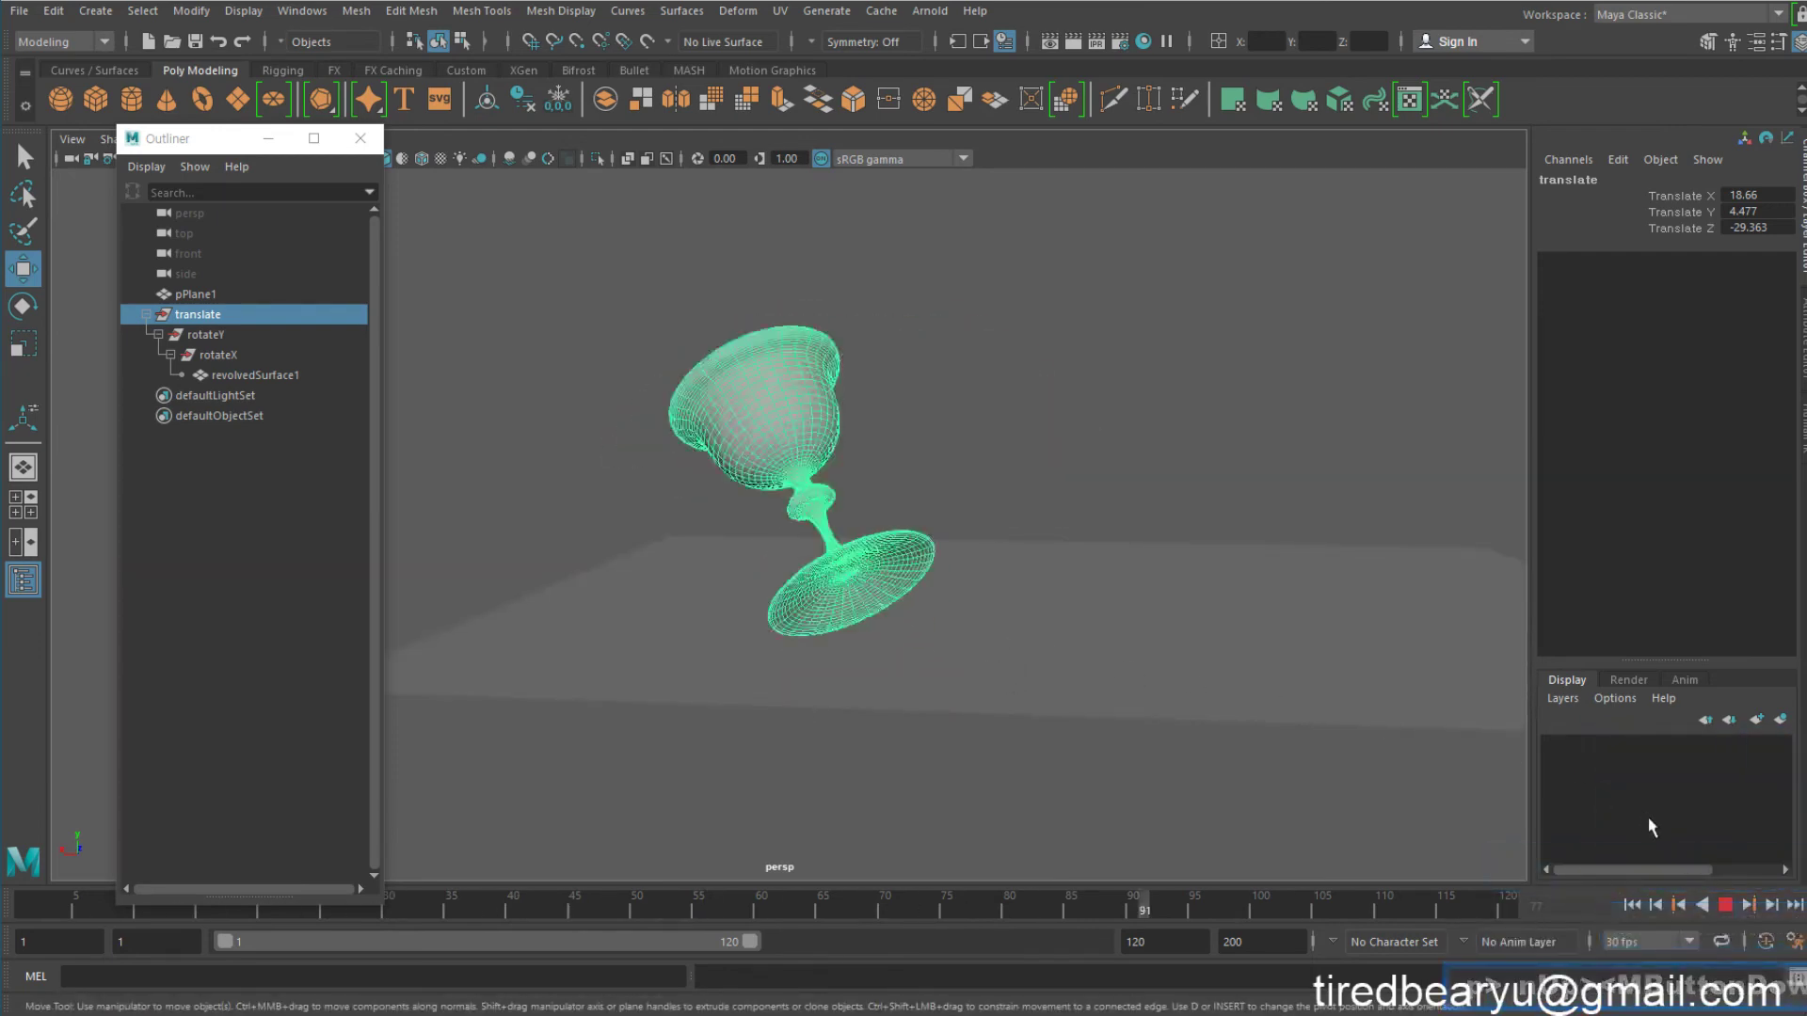
pyautogui.click(1725, 905)
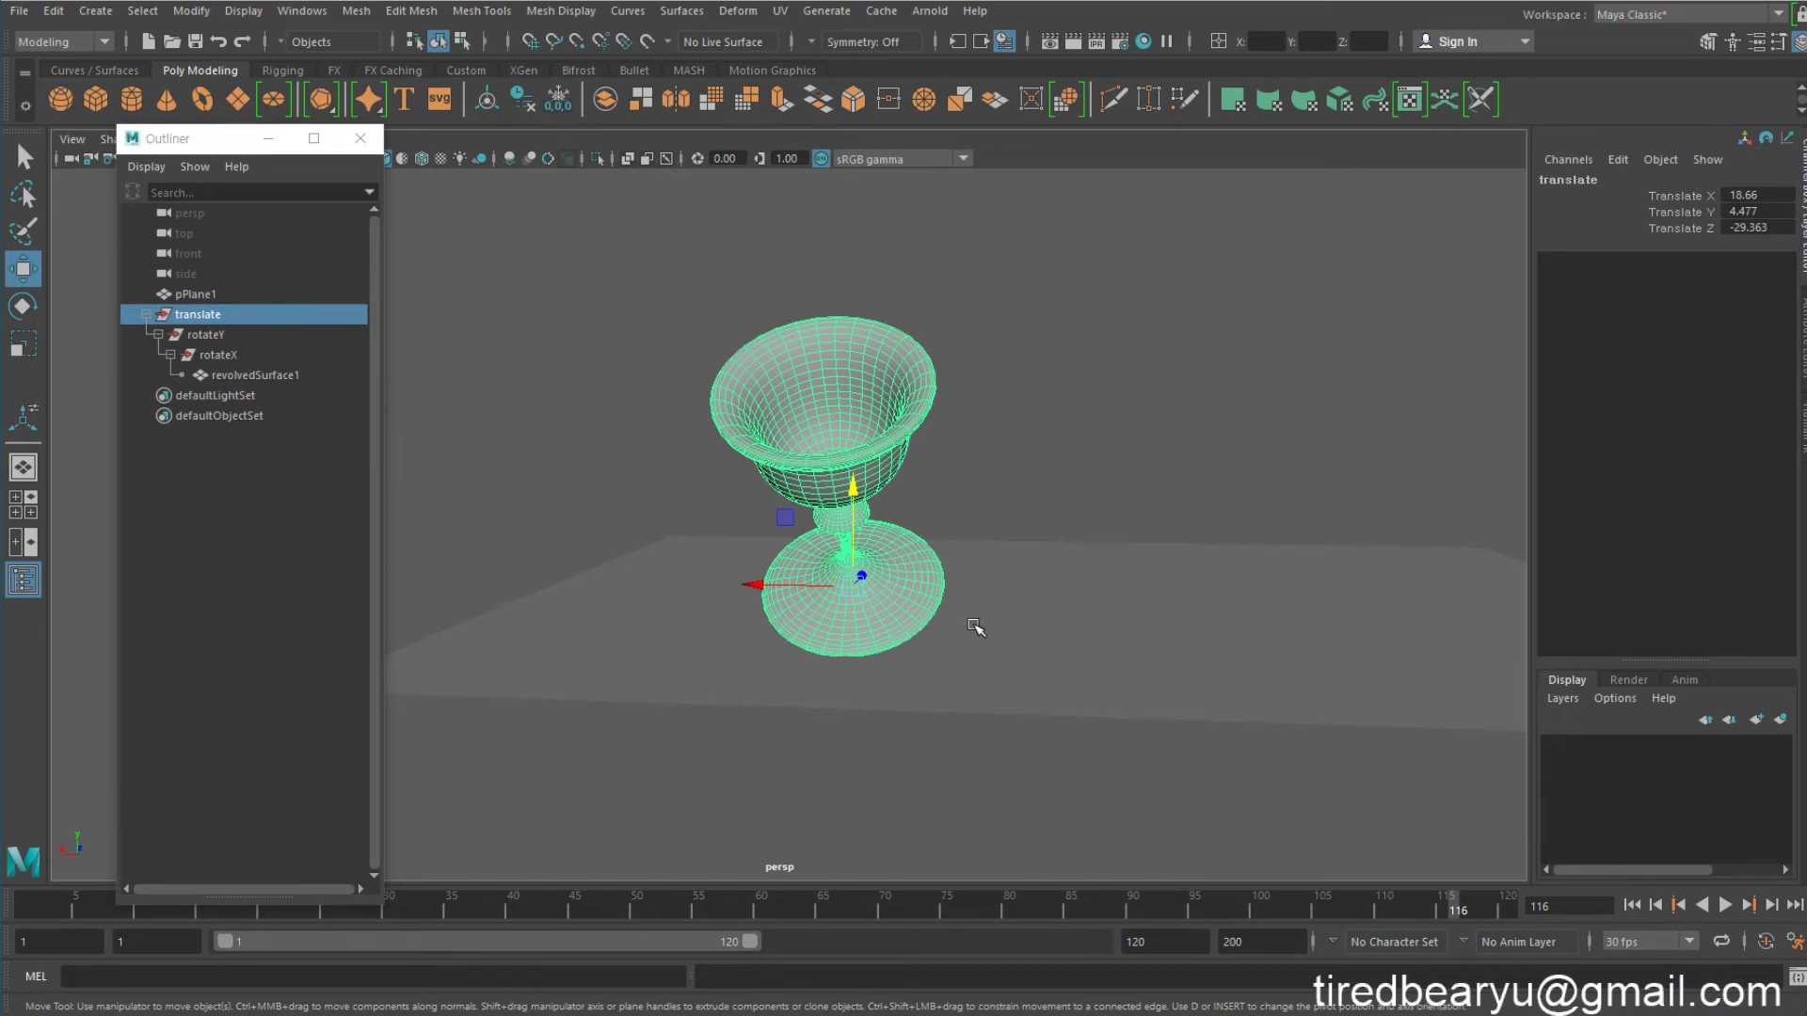
pyautogui.keyDown('alt'); pyautogui.moveTo(941, 664); pyautogui.dragTo(847, 612); pyautogui.keyUp('alt')
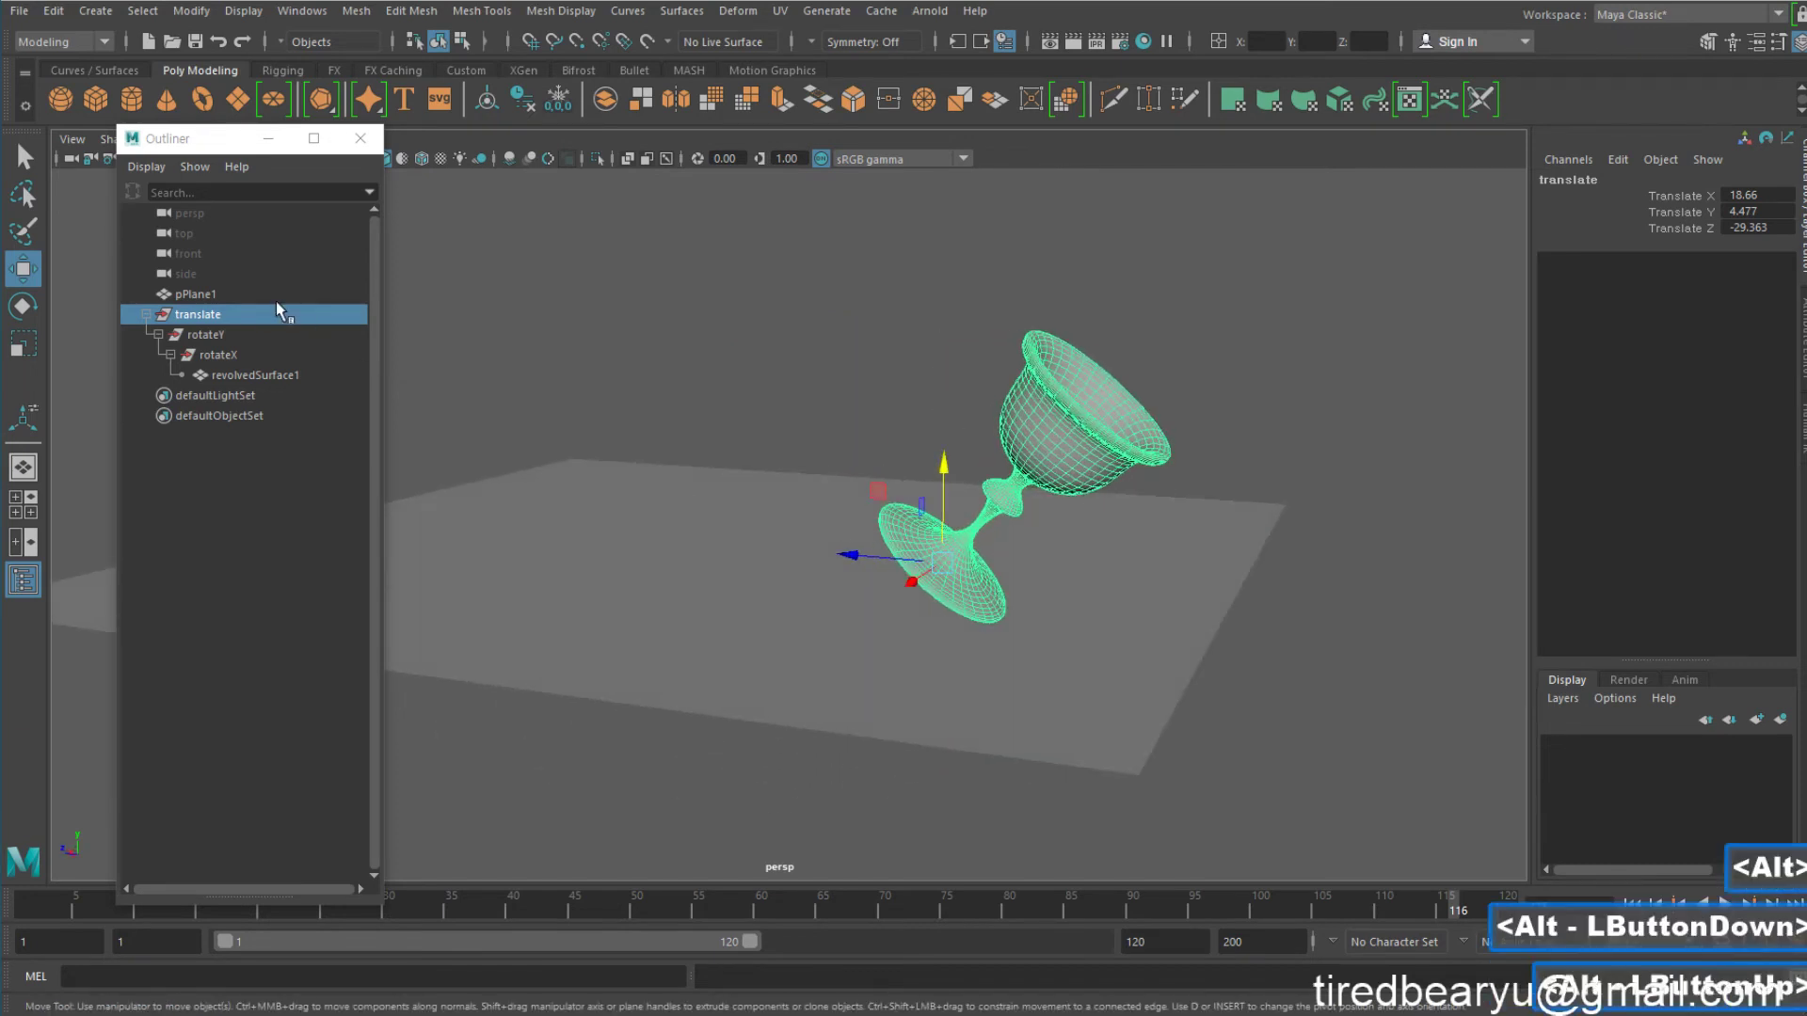
pyautogui.click(236, 335)
pyautogui.click(233, 355)
pyautogui.click(267, 378)
pyautogui.click(262, 353)
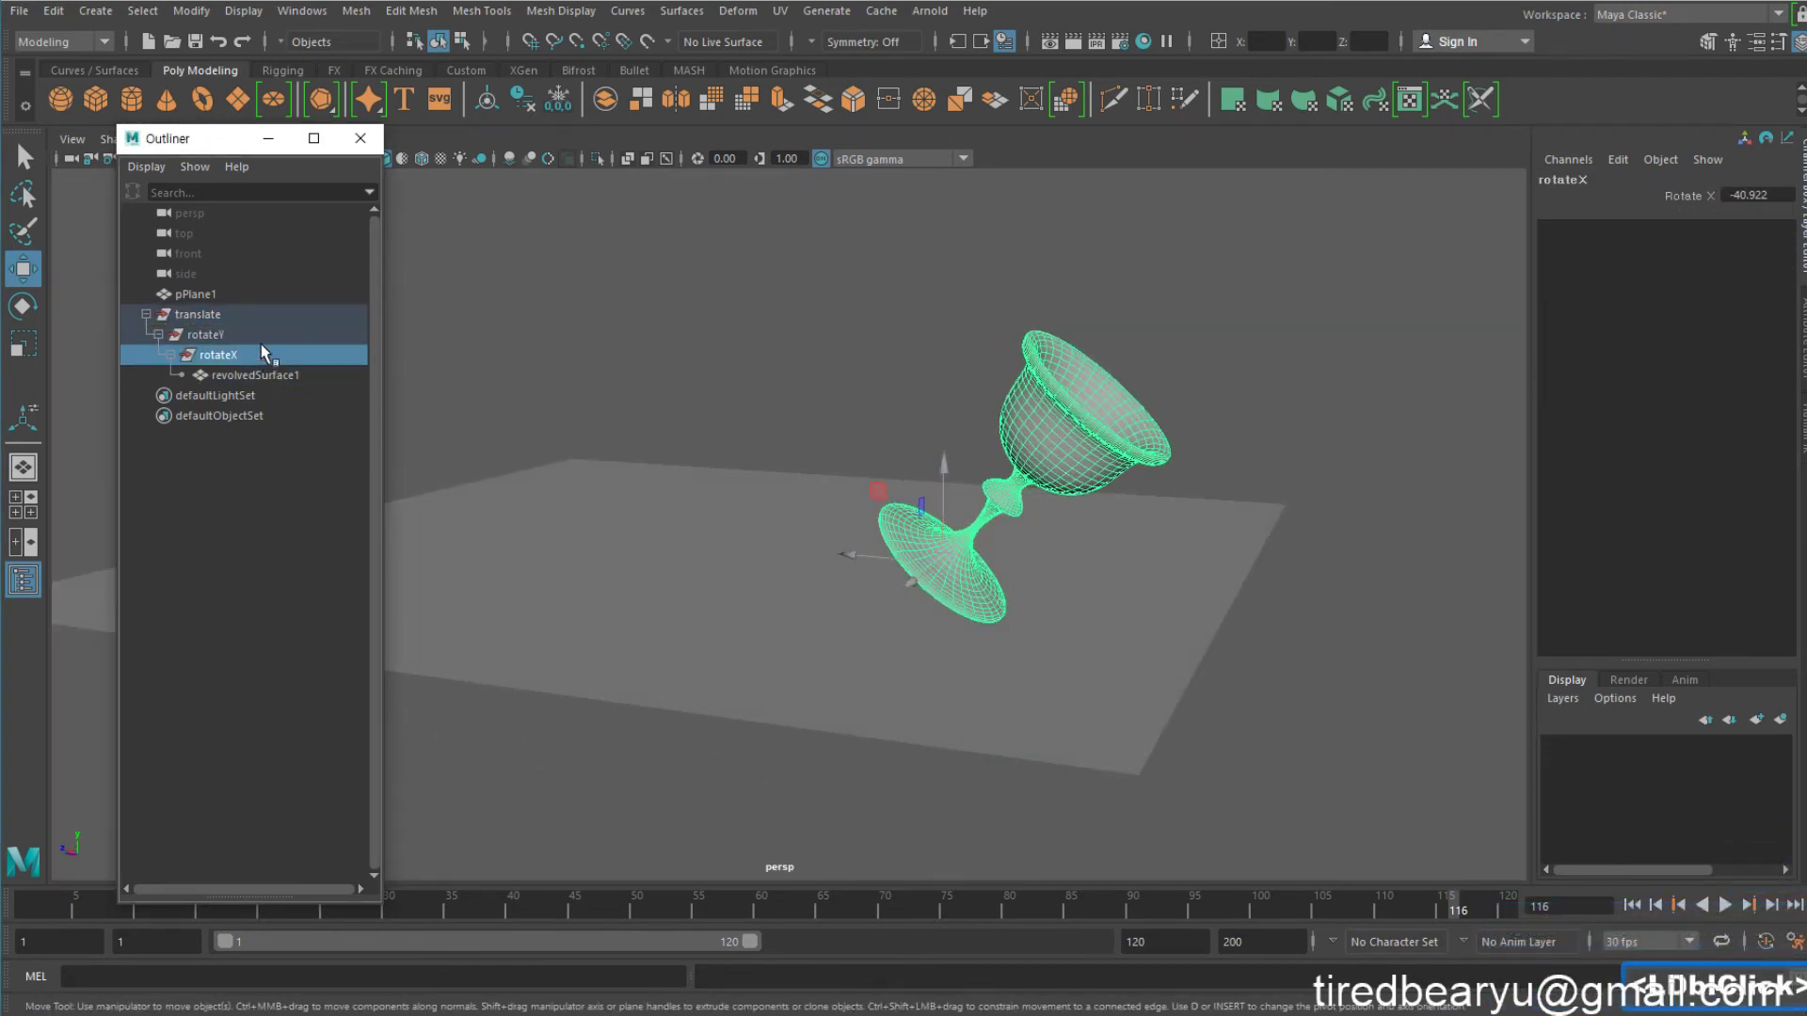
pyautogui.click(259, 335)
pyautogui.click(256, 317)
pyautogui.doubleClick(255, 312)
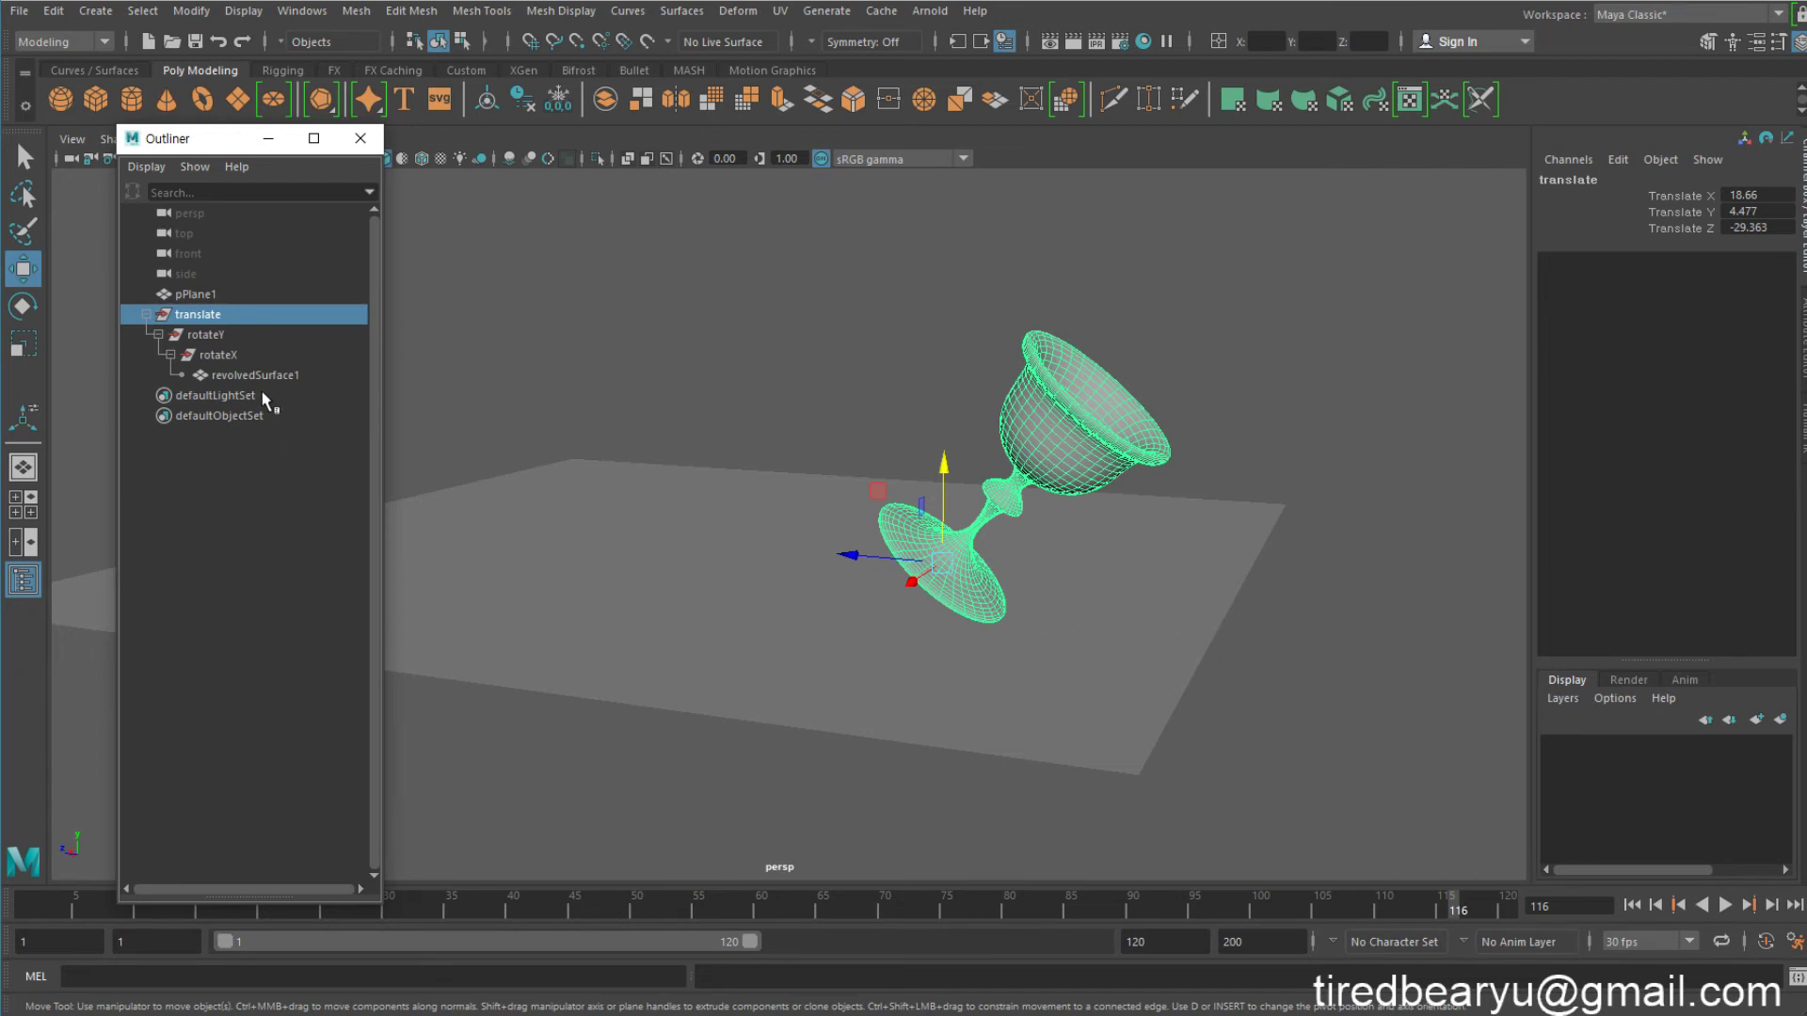
# Reduce the glass's tilt by setting the rotateX group's Rotate X to -15
pyautogui.click(243, 356)
pyautogui.press('e')
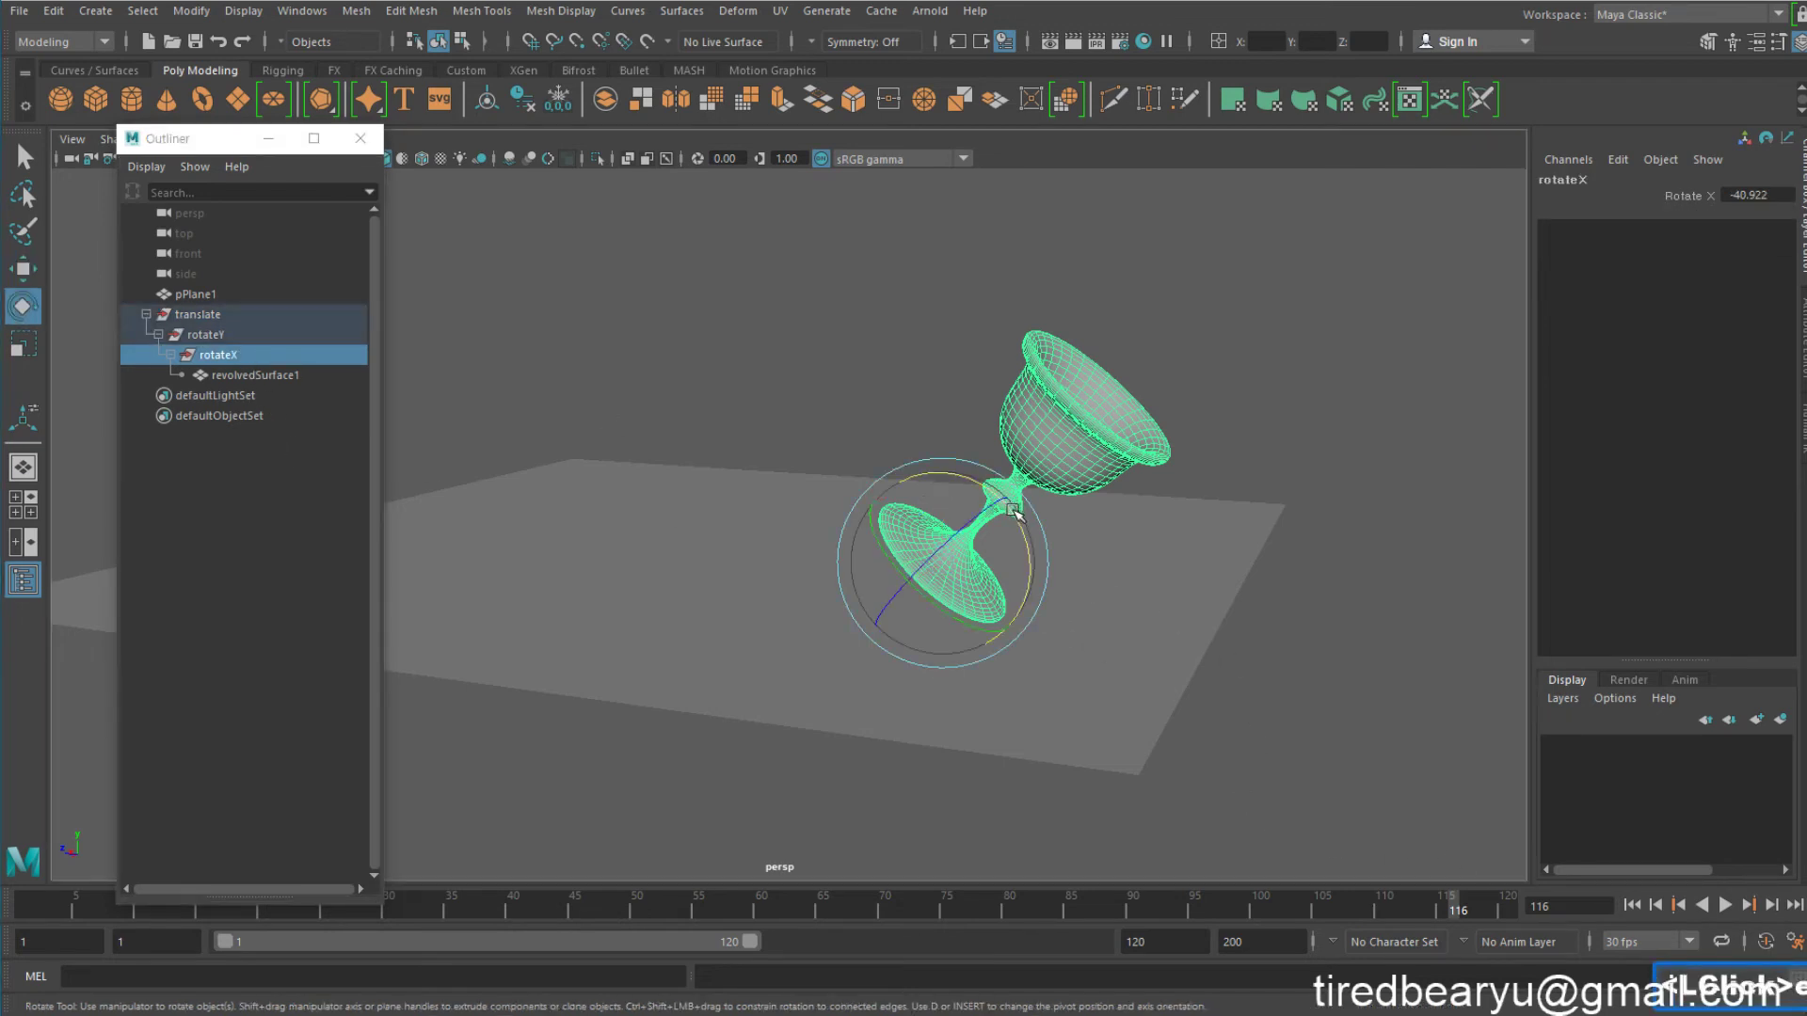
pyautogui.moveTo(1013, 509); pyautogui.dragTo(984, 484)
pyautogui.click(1771, 195)
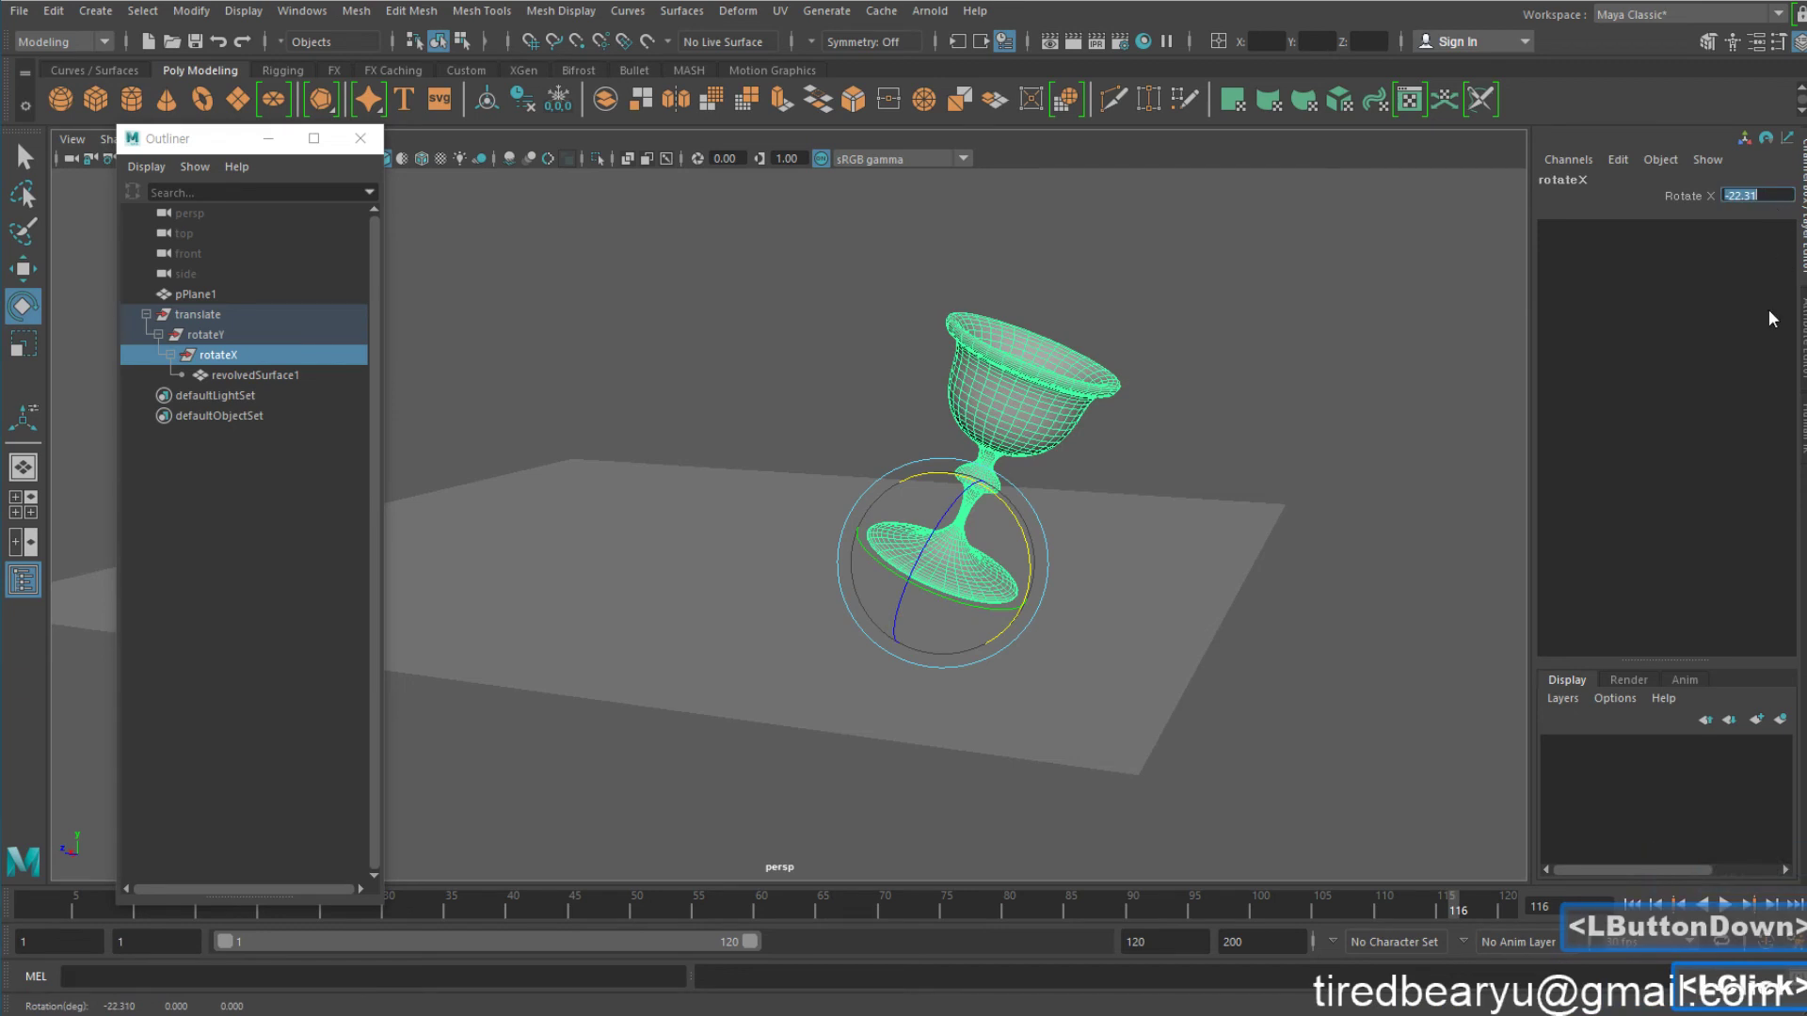
pyautogui.write('-15')
pyautogui.press('Return')
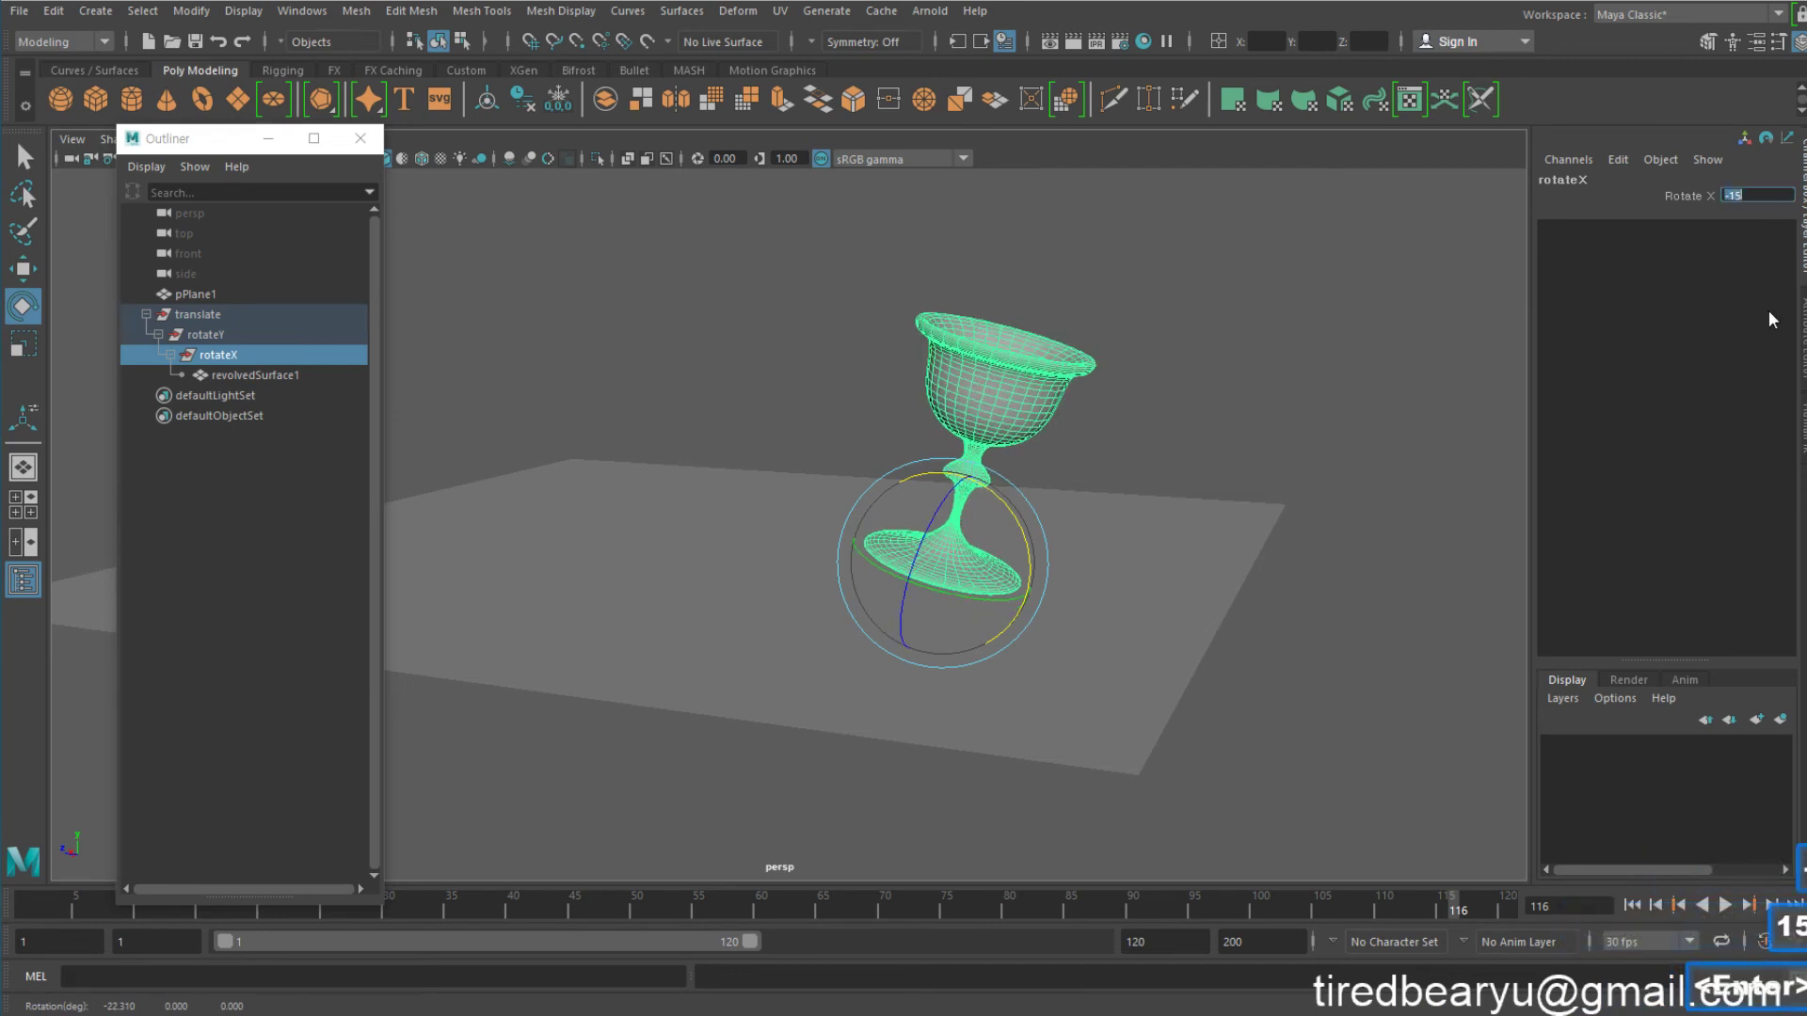
pyautogui.keyDown('alt'); pyautogui.moveTo(821, 674); pyautogui.dragTo(875, 654); pyautogui.keyUp('alt')
pyautogui.keyDown('alt'); pyautogui.moveTo(876, 654); pyautogui.dragTo(930, 657, button='right'); pyautogui.keyUp('alt')
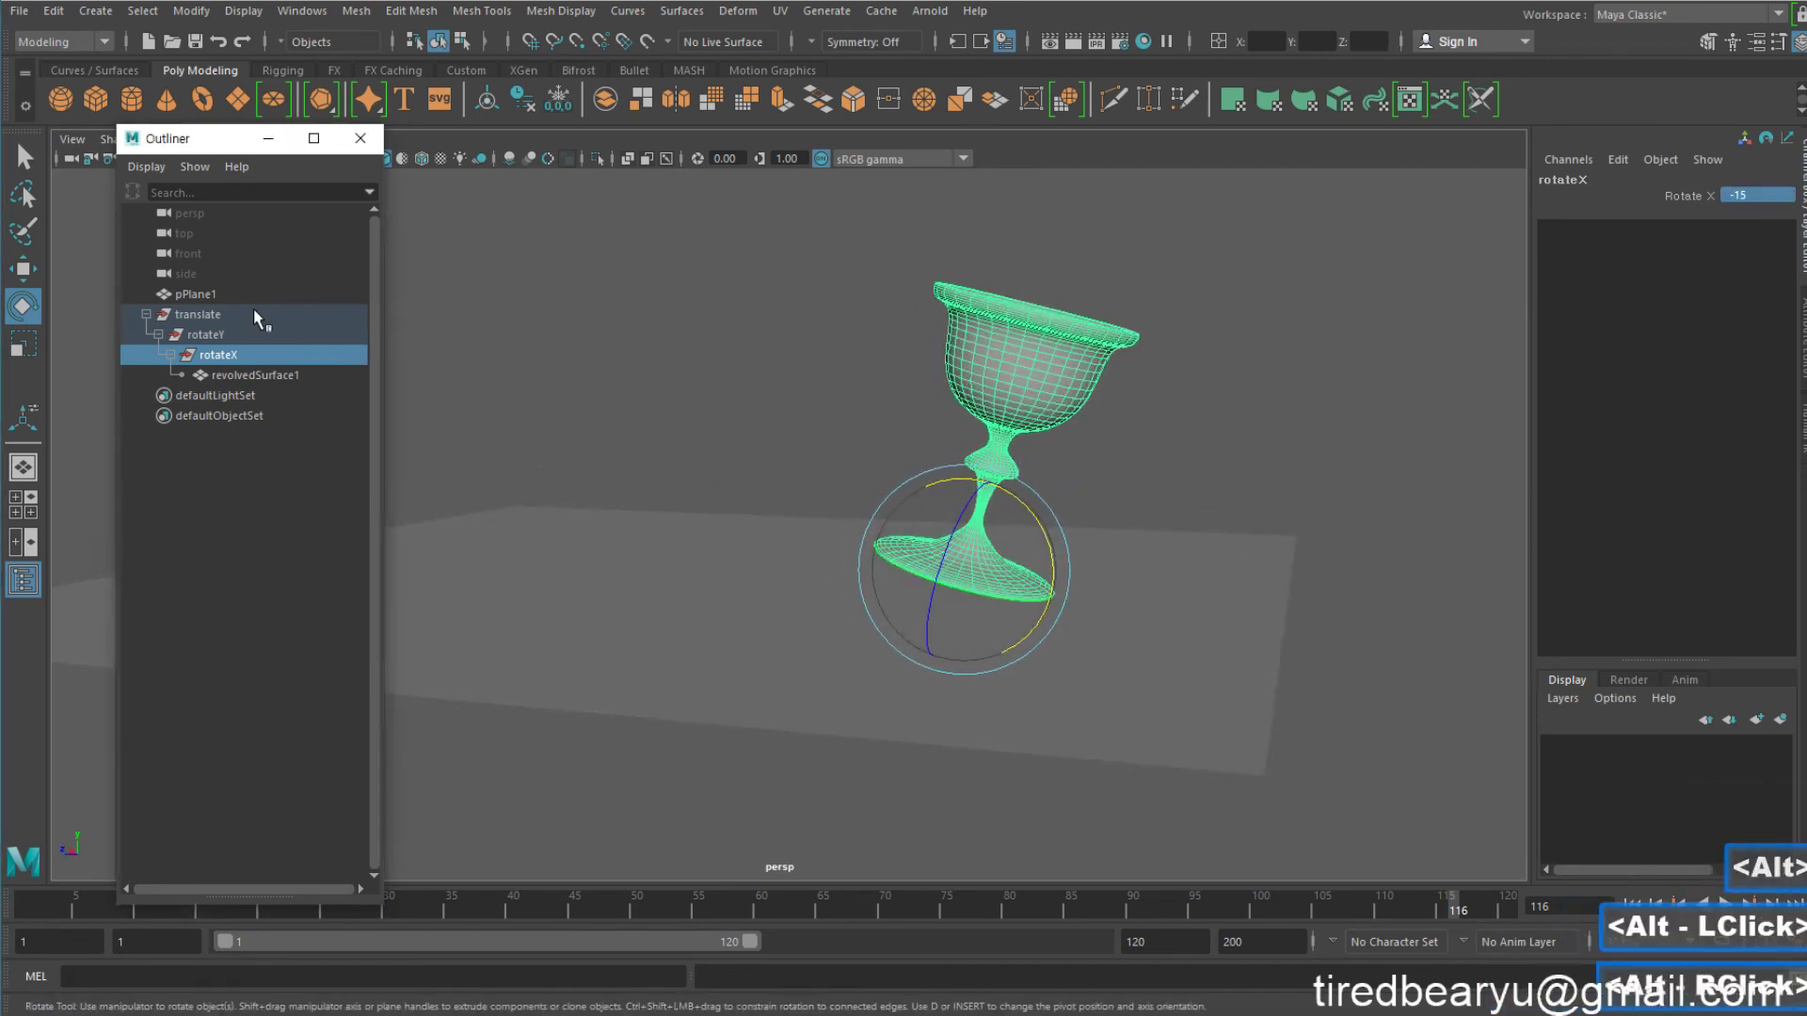
# Lower the translate group to about 1.73 on the Y axis so the tilted base sits close to the plane
pyautogui.click(198, 314)
pyautogui.press('w')
pyautogui.moveTo(896, 500); pyautogui.dragTo(962, 507)
pyautogui.keyDown('alt'); pyautogui.moveTo(960, 510); pyautogui.dragTo(911, 527); pyautogui.keyUp('alt')
# Key the rotateX group's -15 tilt on frame 1
pyautogui.moveTo(30, 898)
pyautogui.mouseDown()
pyautogui.moveTo(1189, 902)
pyautogui.moveTo(5, 906)
pyautogui.mouseUp()
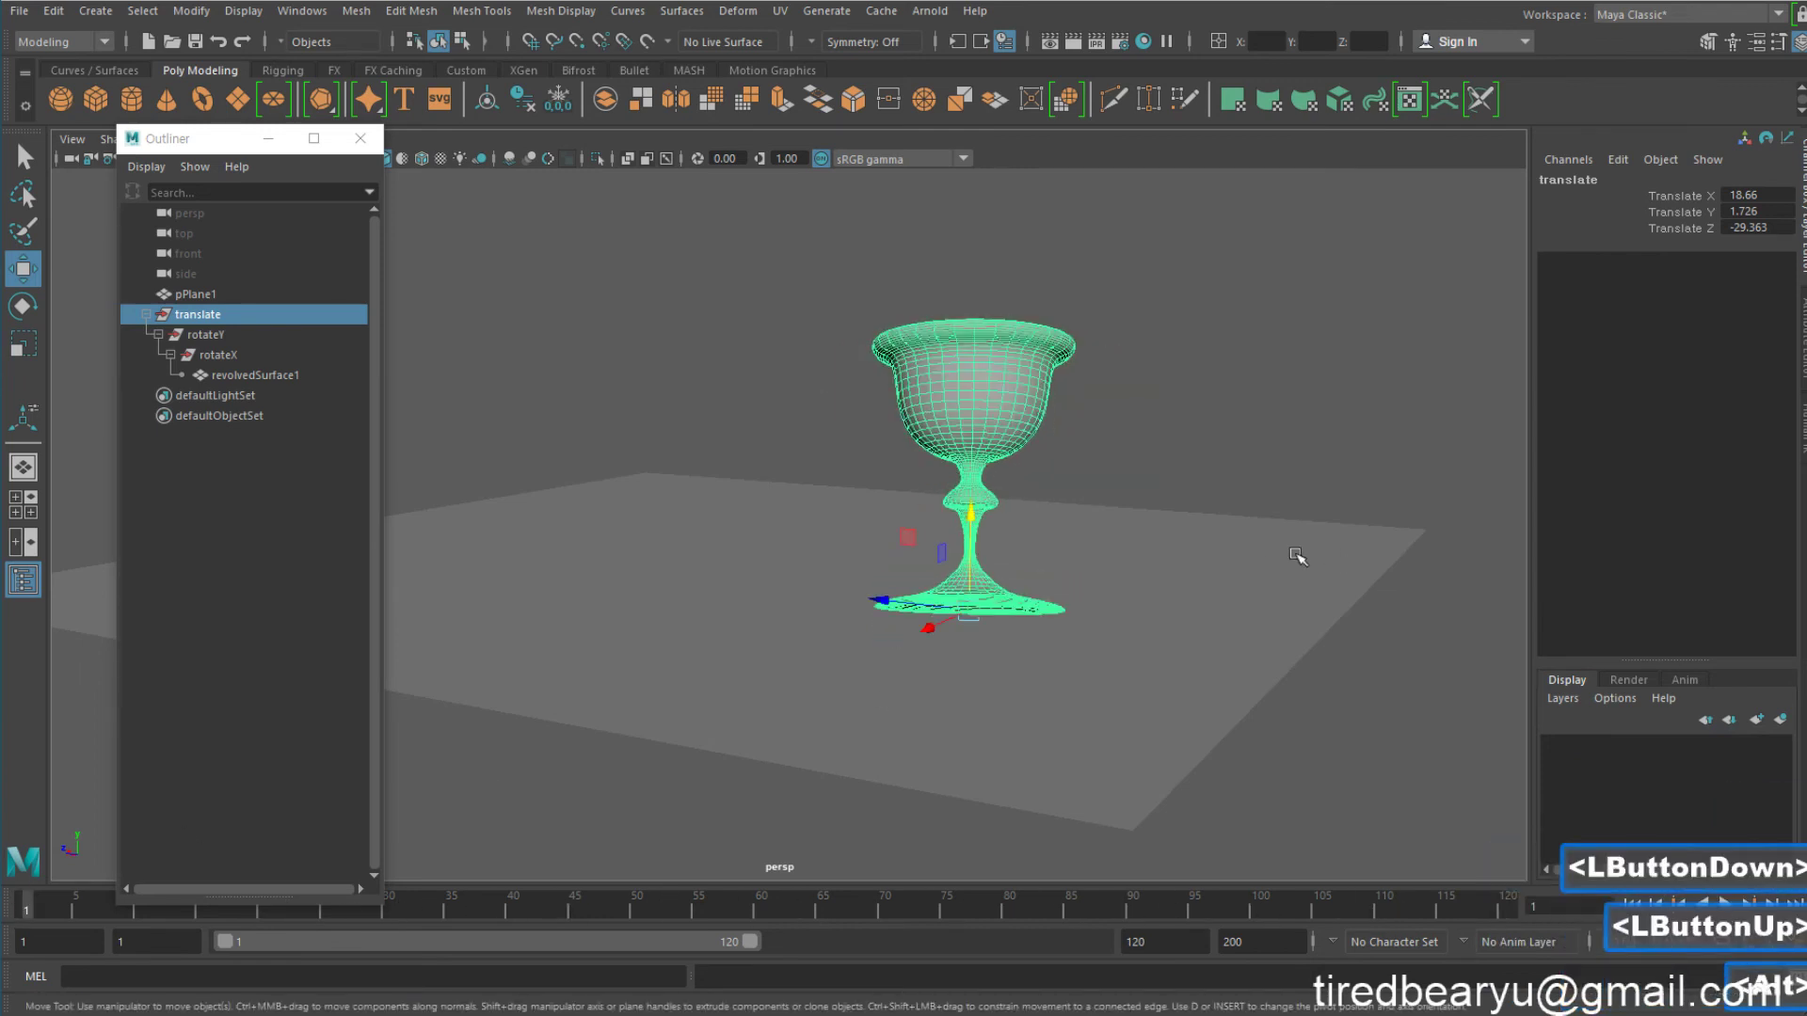
pyautogui.keyDown('alt'); pyautogui.moveTo(1266, 555); pyautogui.dragTo(1304, 554); pyautogui.keyUp('alt')
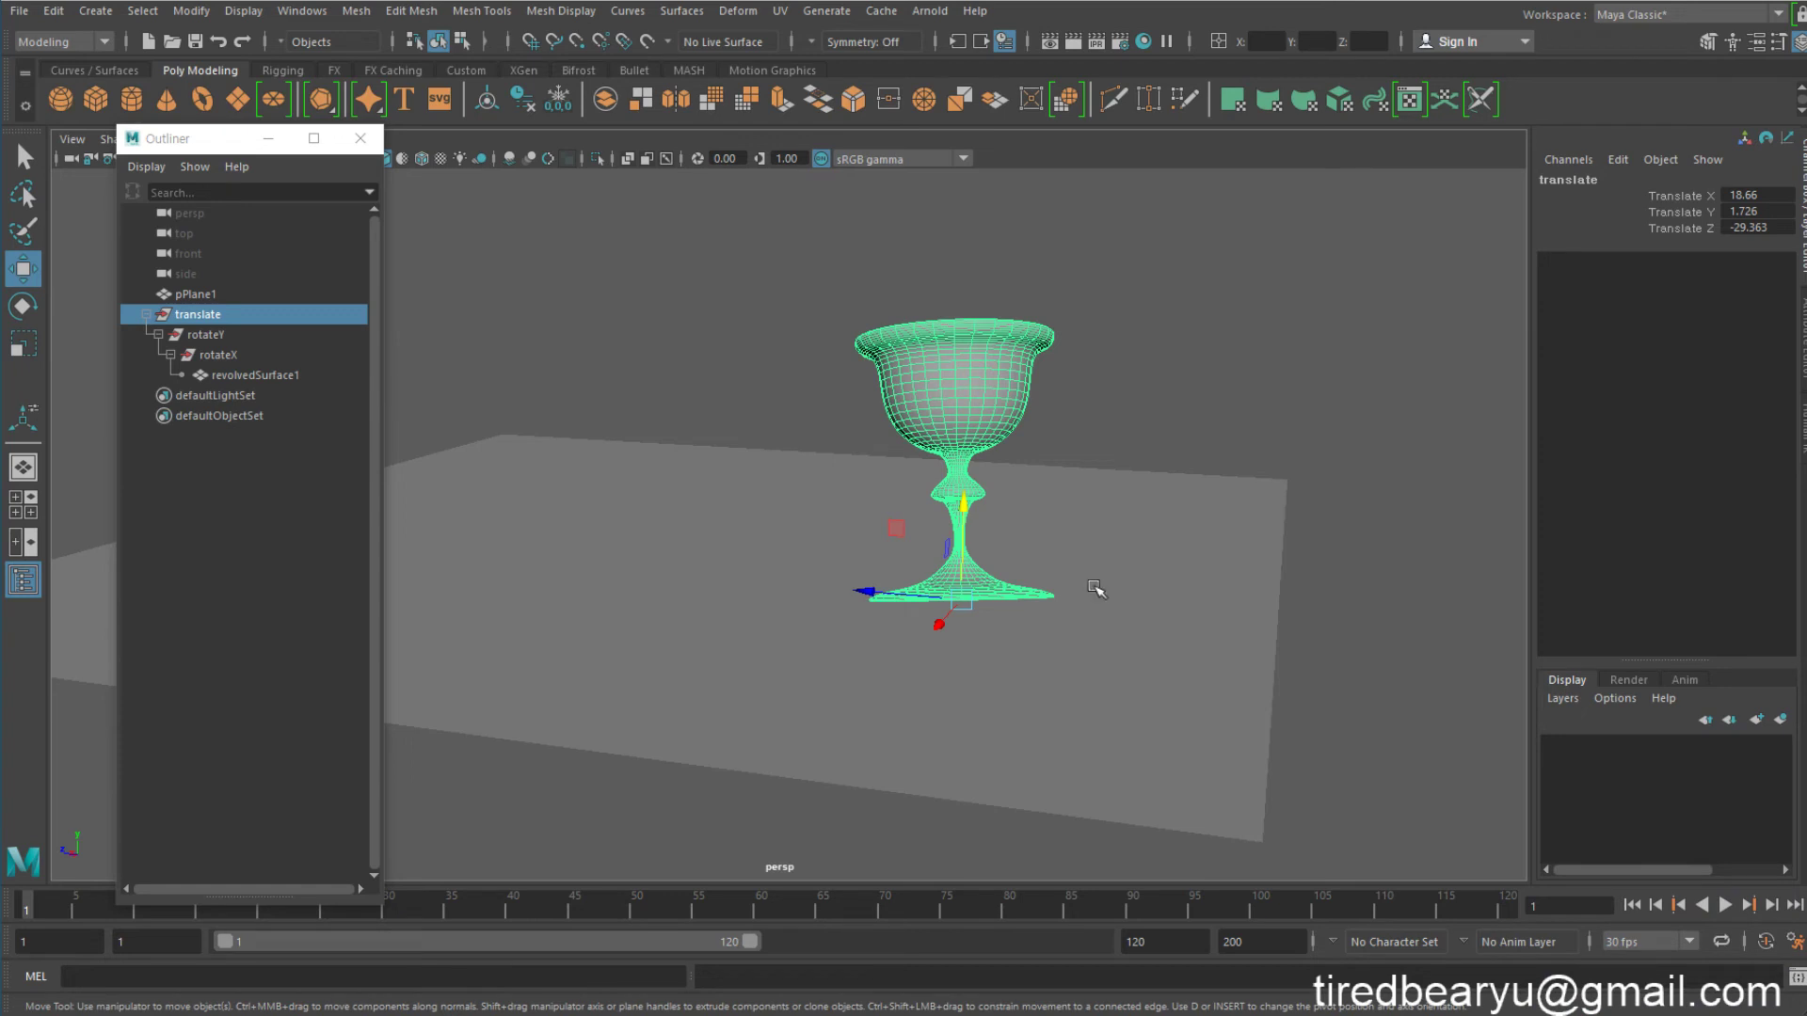
pyautogui.click(219, 355)
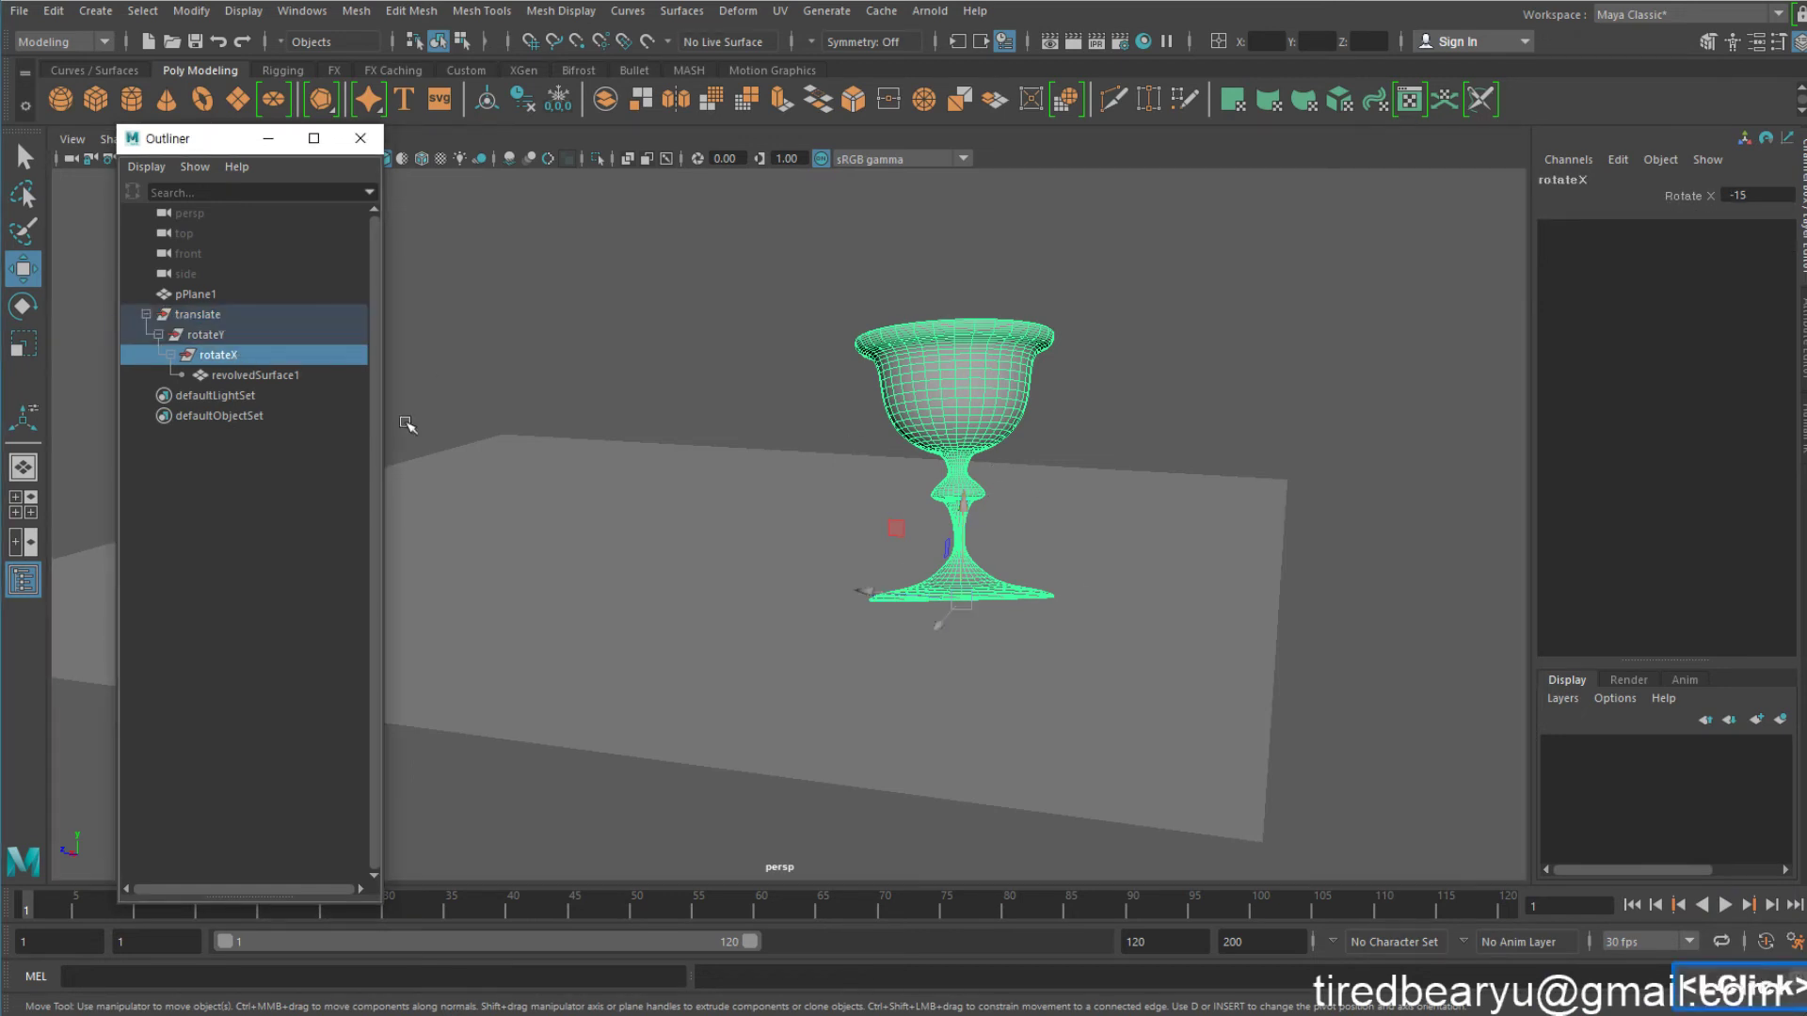
pyautogui.click(239, 336)
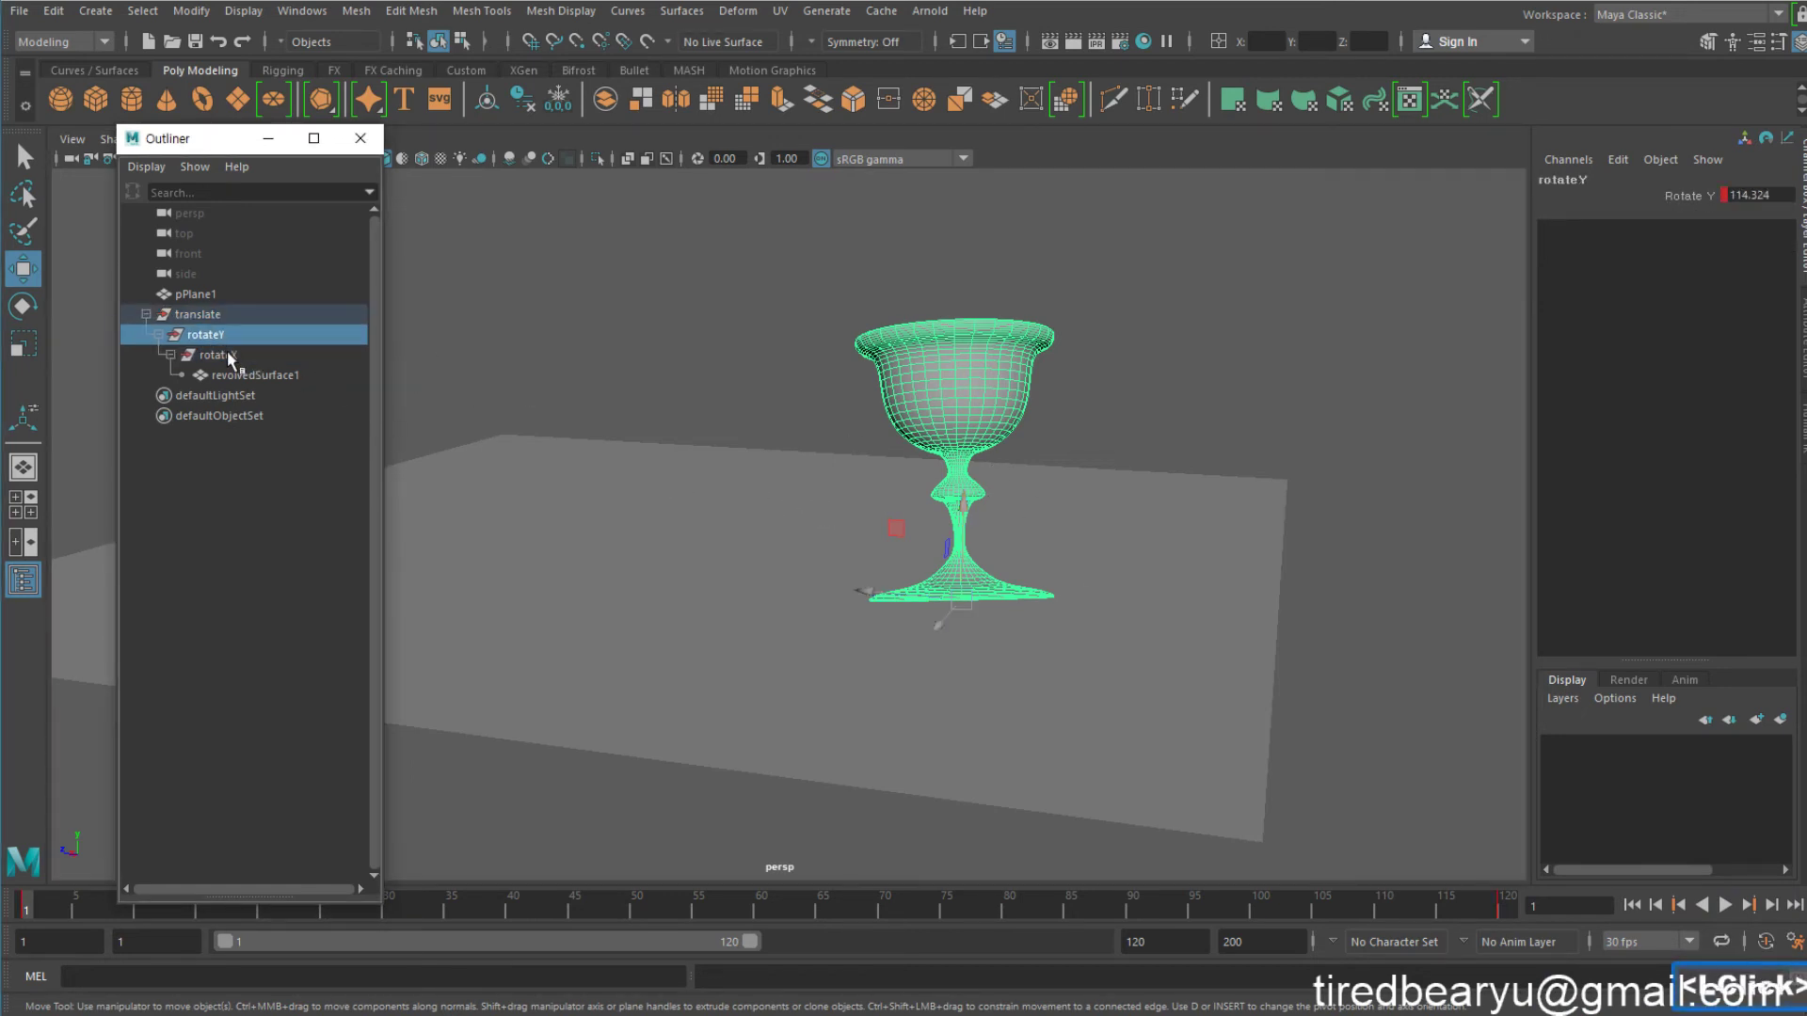
pyautogui.click(228, 355)
pyautogui.press('s')
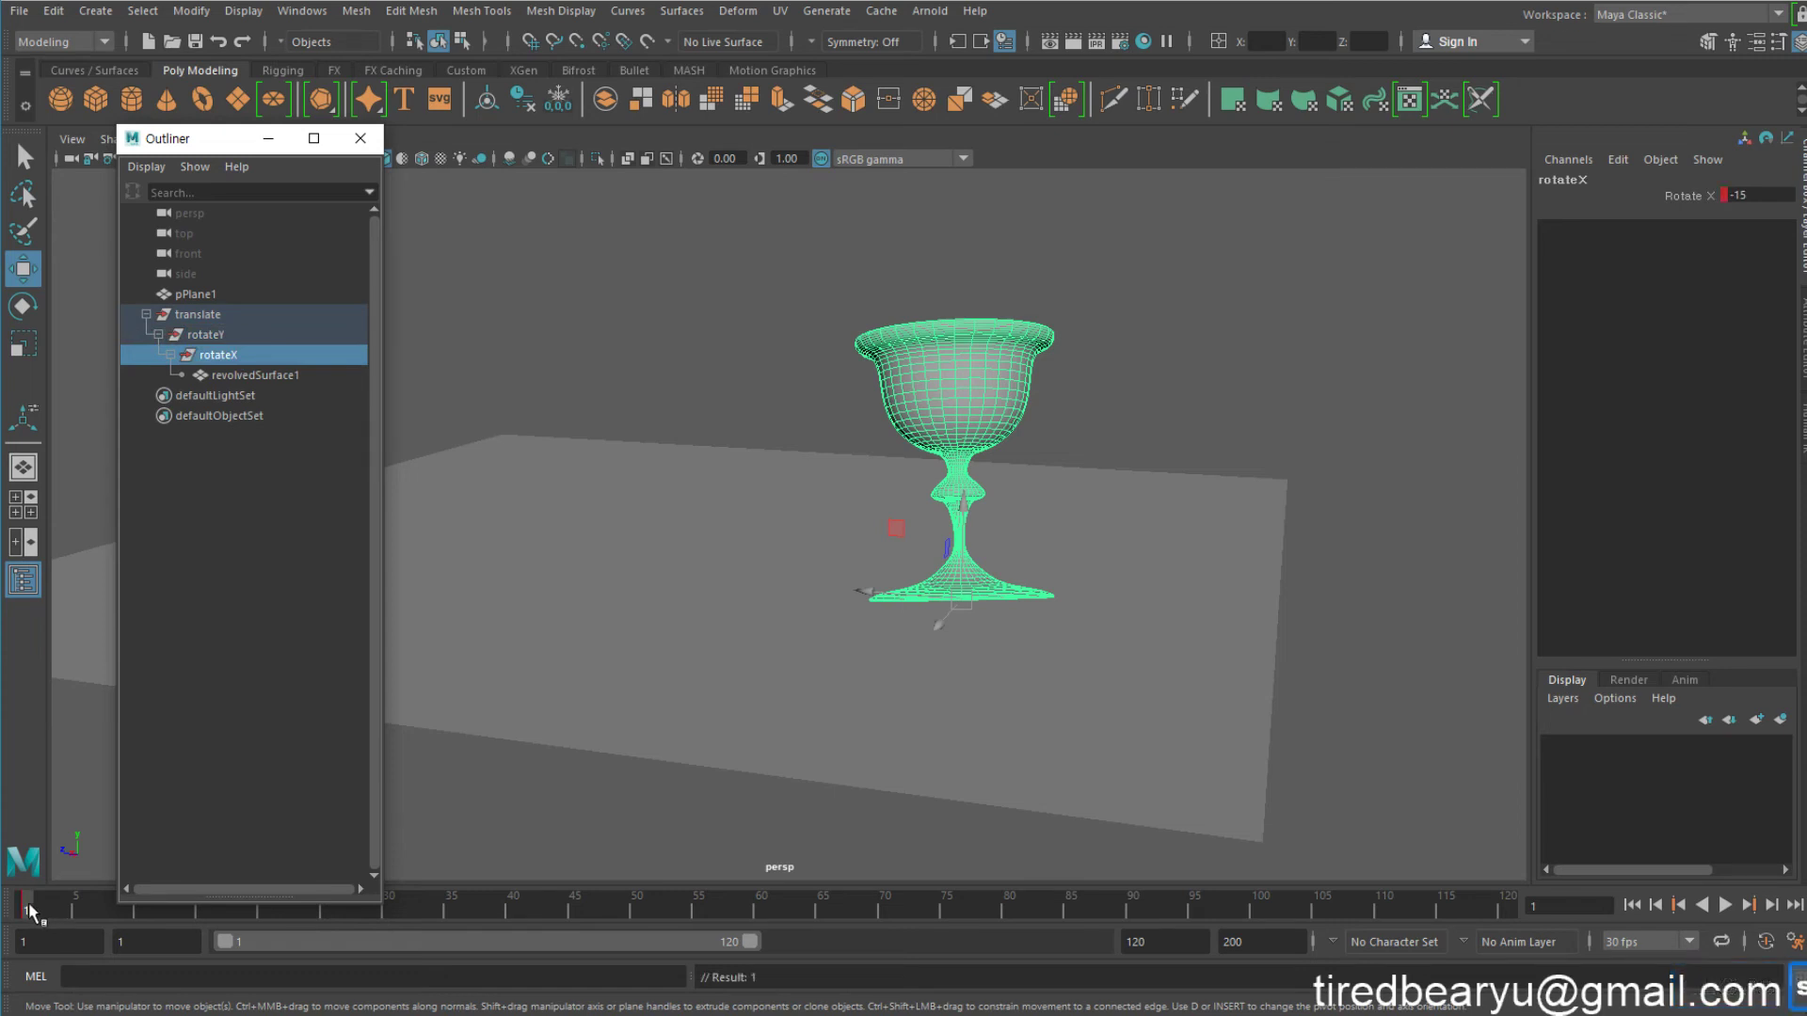
# Key the rotateX group's Rotate X at 0 on frame 120 so the glass ends upright
pyautogui.moveTo(30, 903); pyautogui.dragTo(1623, 924)
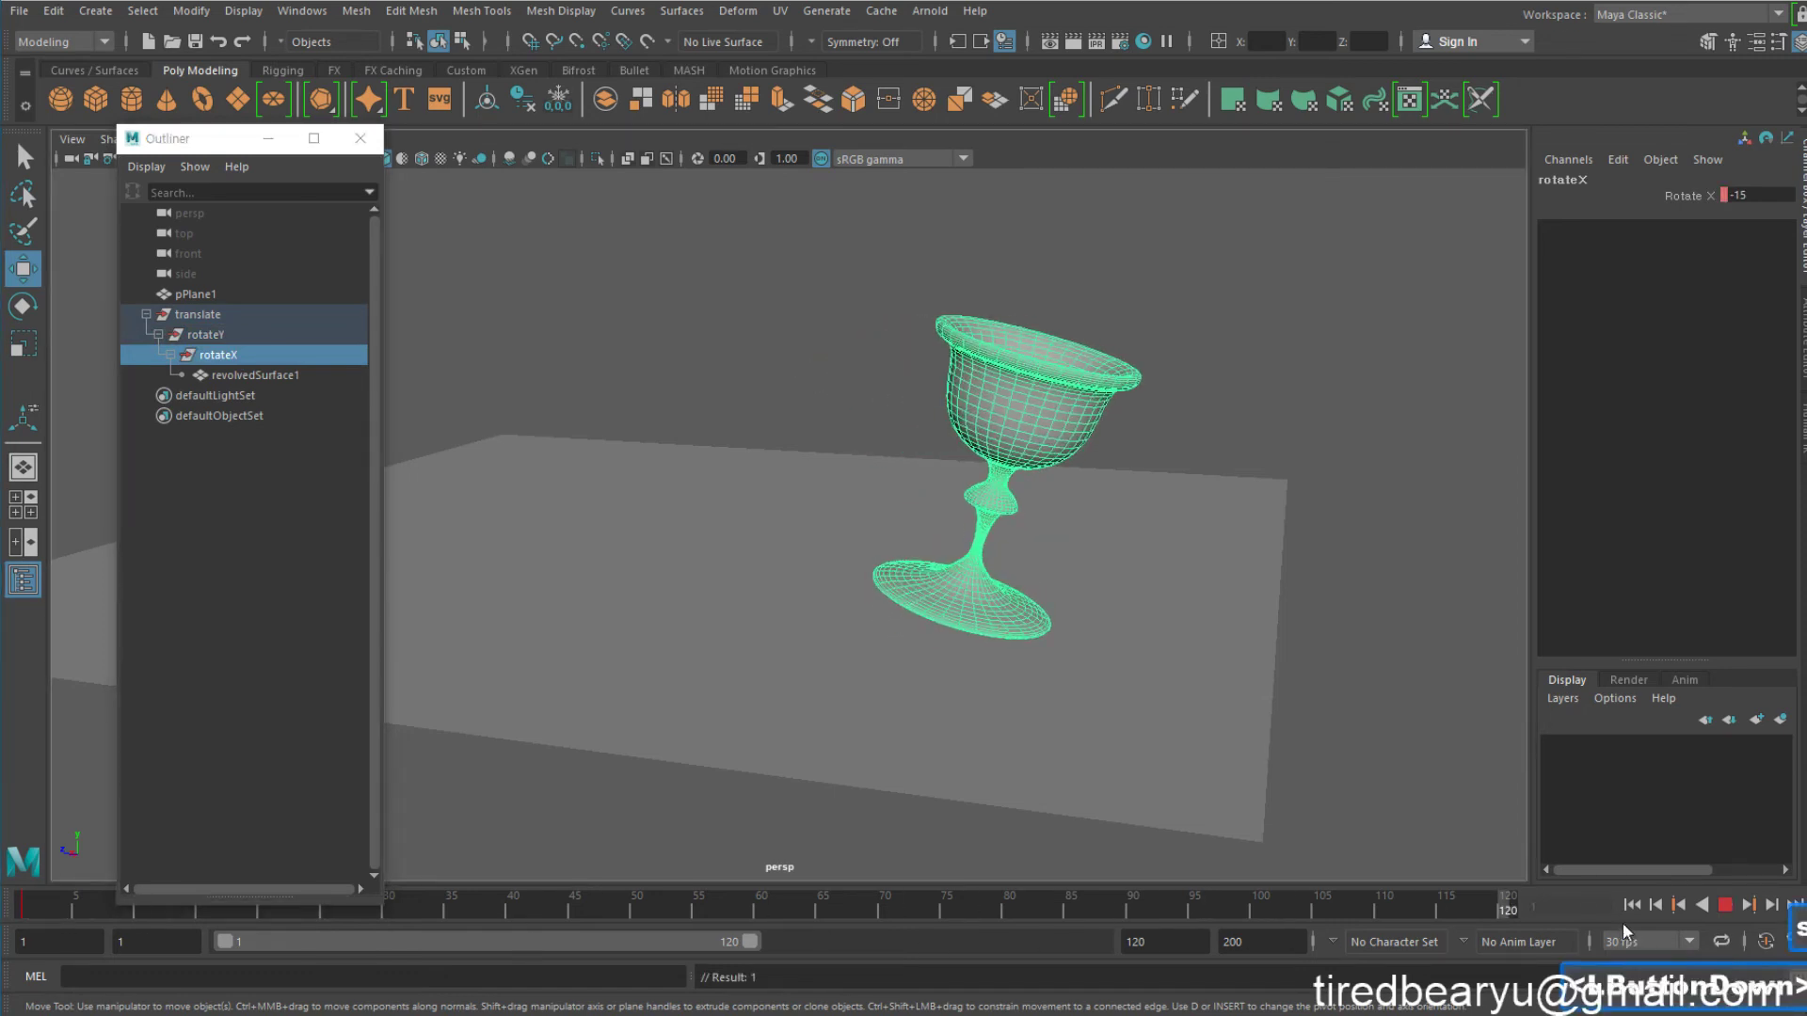
pyautogui.click(1754, 196)
pyautogui.write('0')
pyautogui.press('Return')
pyautogui.keyDown('alt'); pyautogui.moveTo(1158, 494); pyautogui.dragTo(1162, 452); pyautogui.keyUp('alt')
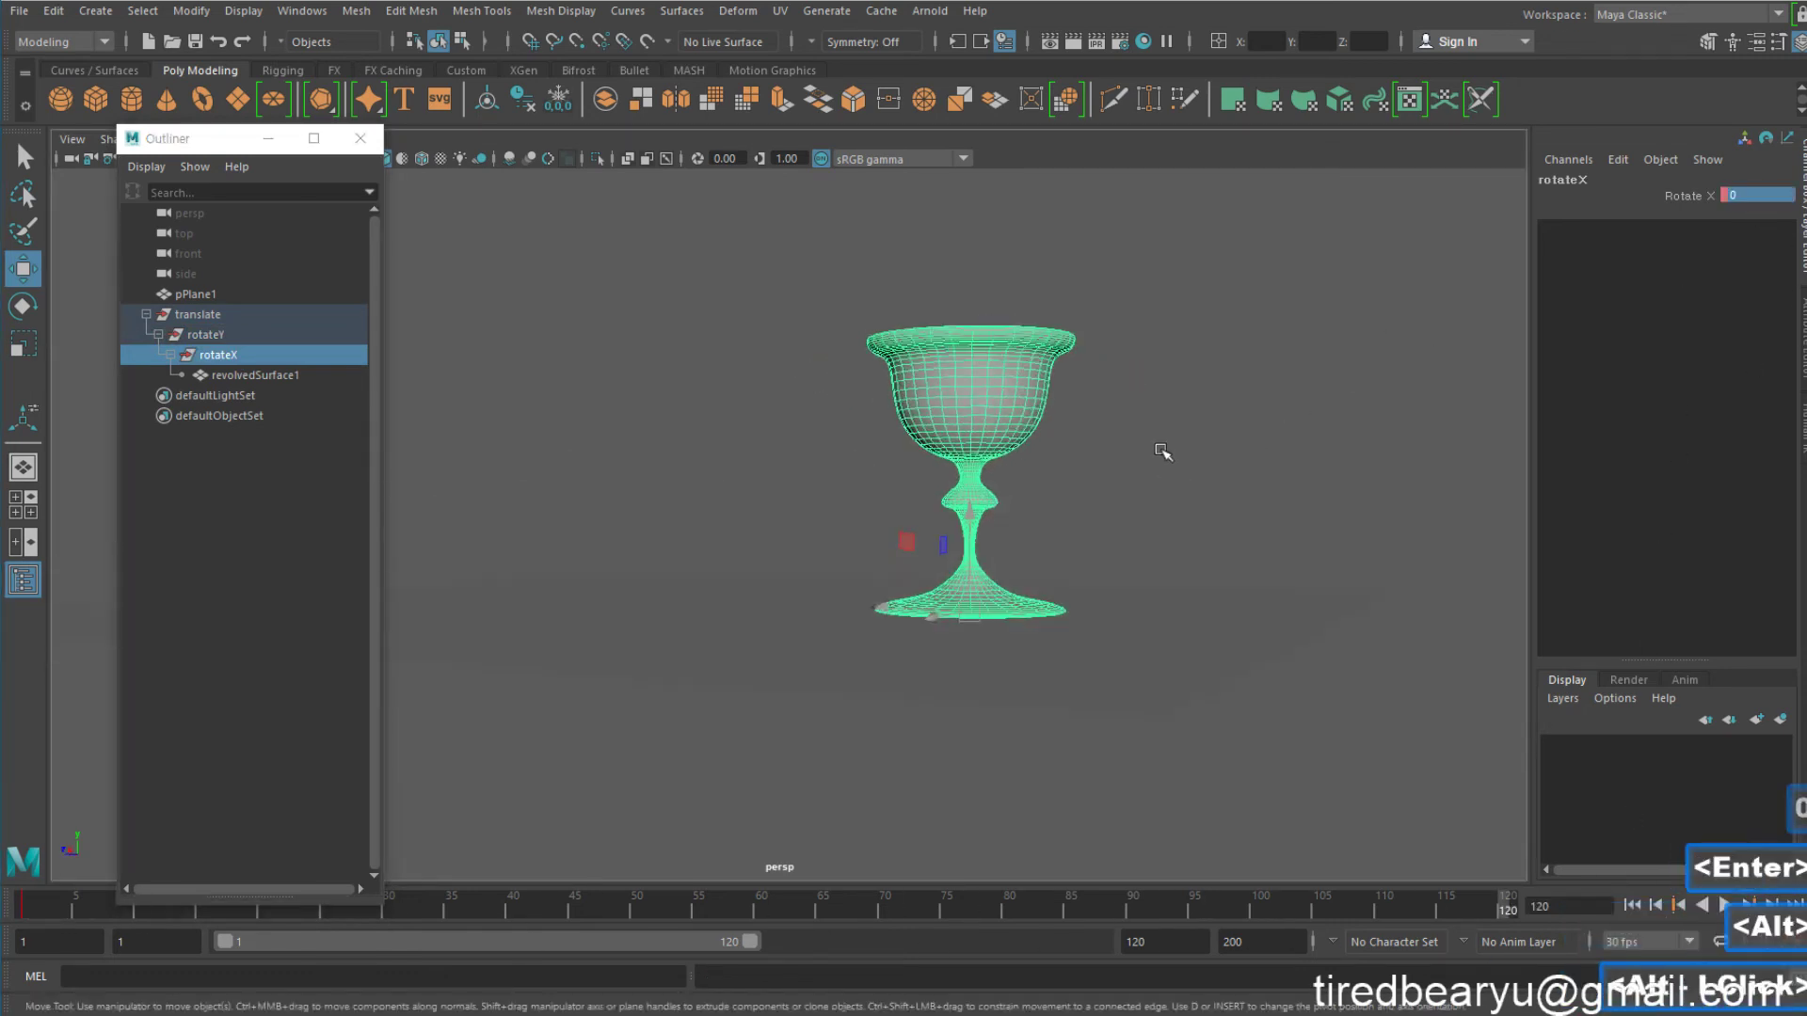
pyautogui.keyDown('alt'); pyautogui.moveTo(1163, 451); pyautogui.dragTo(1203, 436, button='right'); pyautogui.keyUp('alt')
pyautogui.press('s')
pyautogui.press('q')
pyautogui.moveTo(1500, 899); pyautogui.dragTo(1497, 958)
# Key the translate group's current position on frame 1
pyautogui.keyDown('alt'); pyautogui.moveTo(945, 564); pyautogui.dragTo(998, 561); pyautogui.keyUp('alt')
pyautogui.keyDown('alt'); pyautogui.moveTo(981, 568); pyautogui.dragTo(960, 601, button='middle'); pyautogui.keyUp('alt')
pyautogui.keyDown('alt'); pyautogui.moveTo(960, 602); pyautogui.dragTo(941, 608); pyautogui.keyUp('alt')
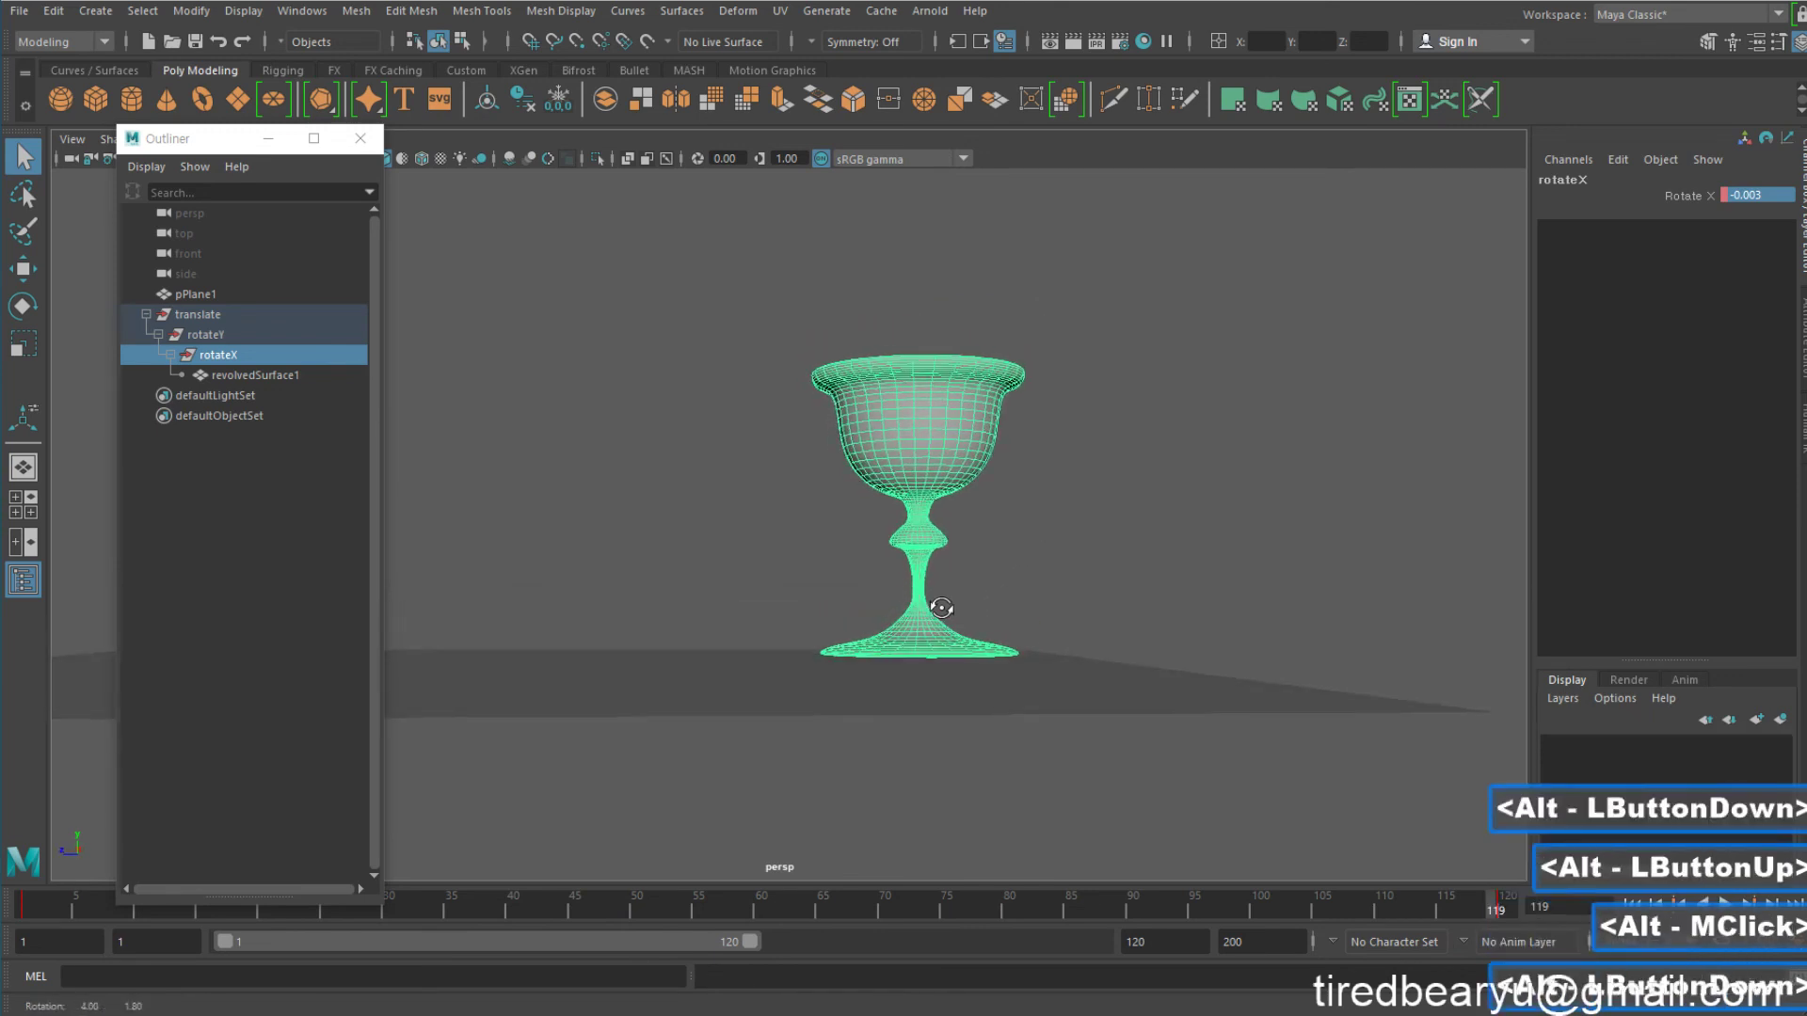
pyautogui.click(228, 313)
pyautogui.click(29, 905)
pyautogui.press('s')
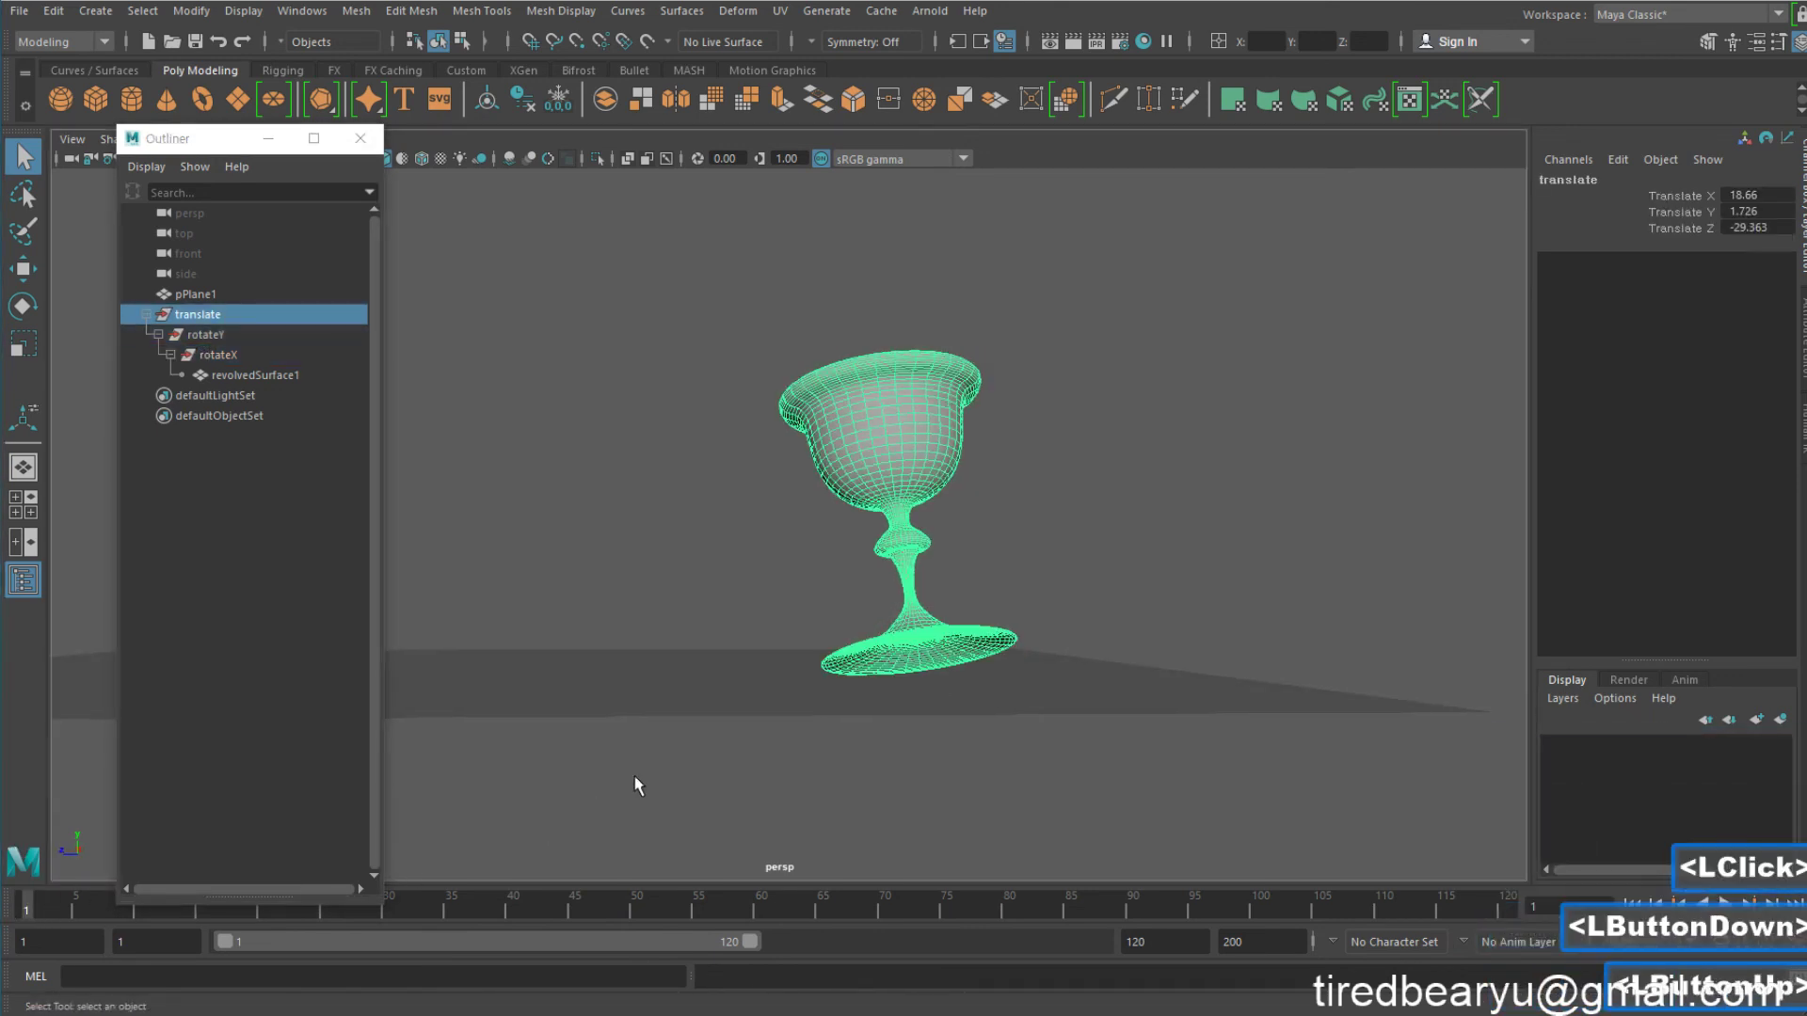
pyautogui.keyDown('alt'); pyautogui.moveTo(633, 782); pyautogui.dragTo(690, 726); pyautogui.keyUp('alt')
# Lower the translate group to about -0.05 on the Y axis at frame 120 and key its position
pyautogui.click(1501, 907)
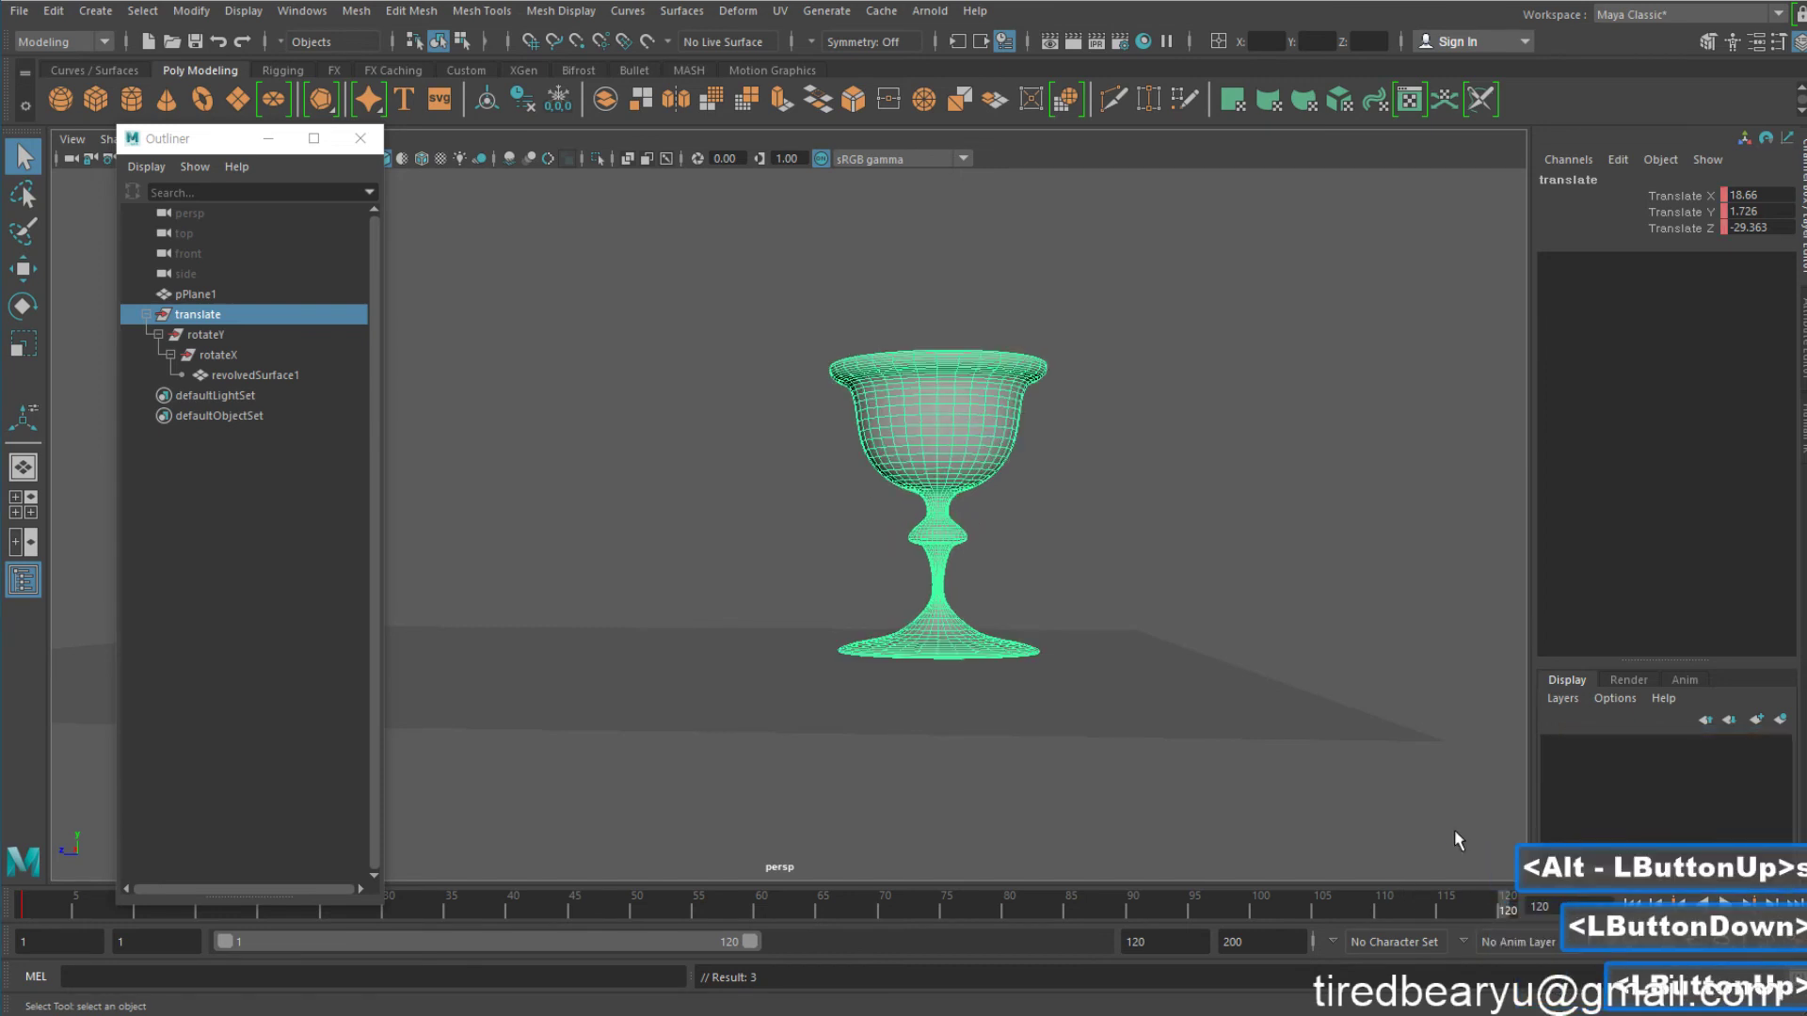
pyautogui.press('w')
pyautogui.moveTo(938, 549); pyautogui.dragTo(1036, 621)
pyautogui.press('s')
pyautogui.keyDown('alt'); pyautogui.moveTo(1035, 621); pyautogui.dragTo(1140, 635, button='right'); pyautogui.keyUp('alt')
pyautogui.keyDown('alt'); pyautogui.moveTo(1139, 635); pyautogui.dragTo(1024, 584, button='middle'); pyautogui.keyUp('alt')
pyautogui.keyDown('alt'); pyautogui.moveTo(1024, 584); pyautogui.dragTo(1034, 589); pyautogui.keyUp('alt')
pyautogui.press('q')
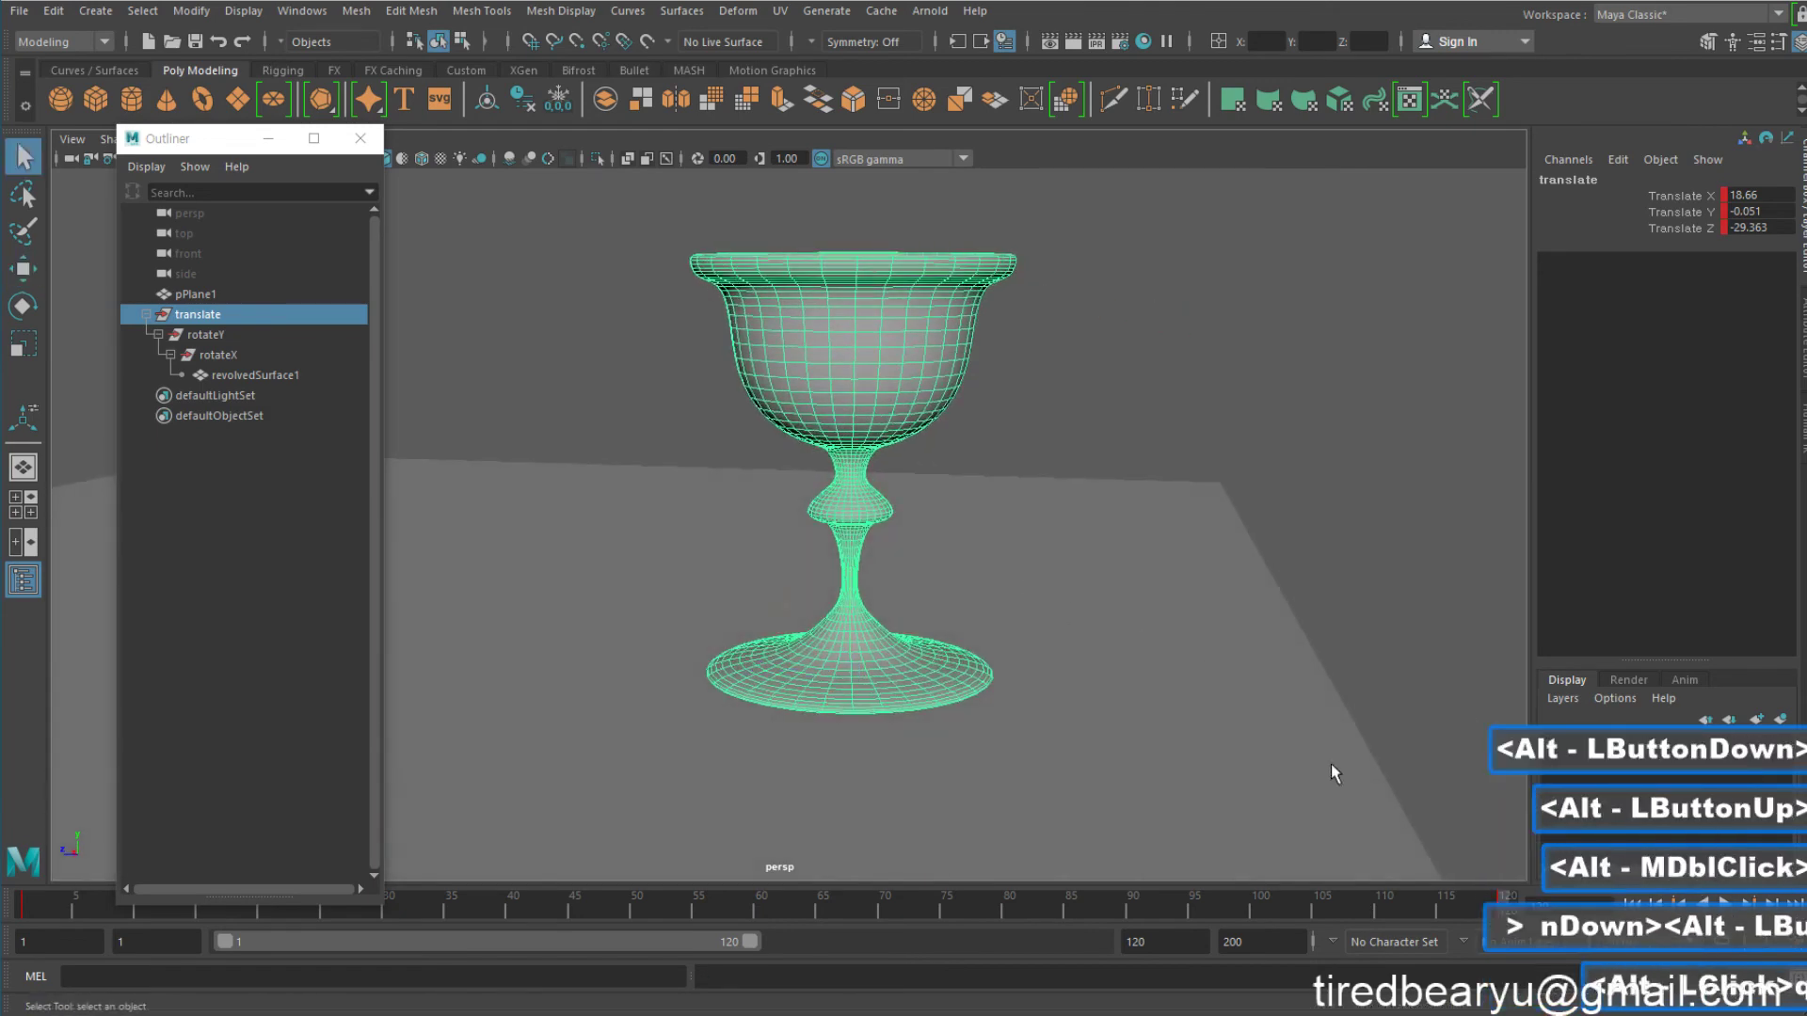
# Play the animation from the start and examine the glass settling upright on the plane from several angles
pyautogui.click(1633, 905)
pyautogui.click(1725, 905)
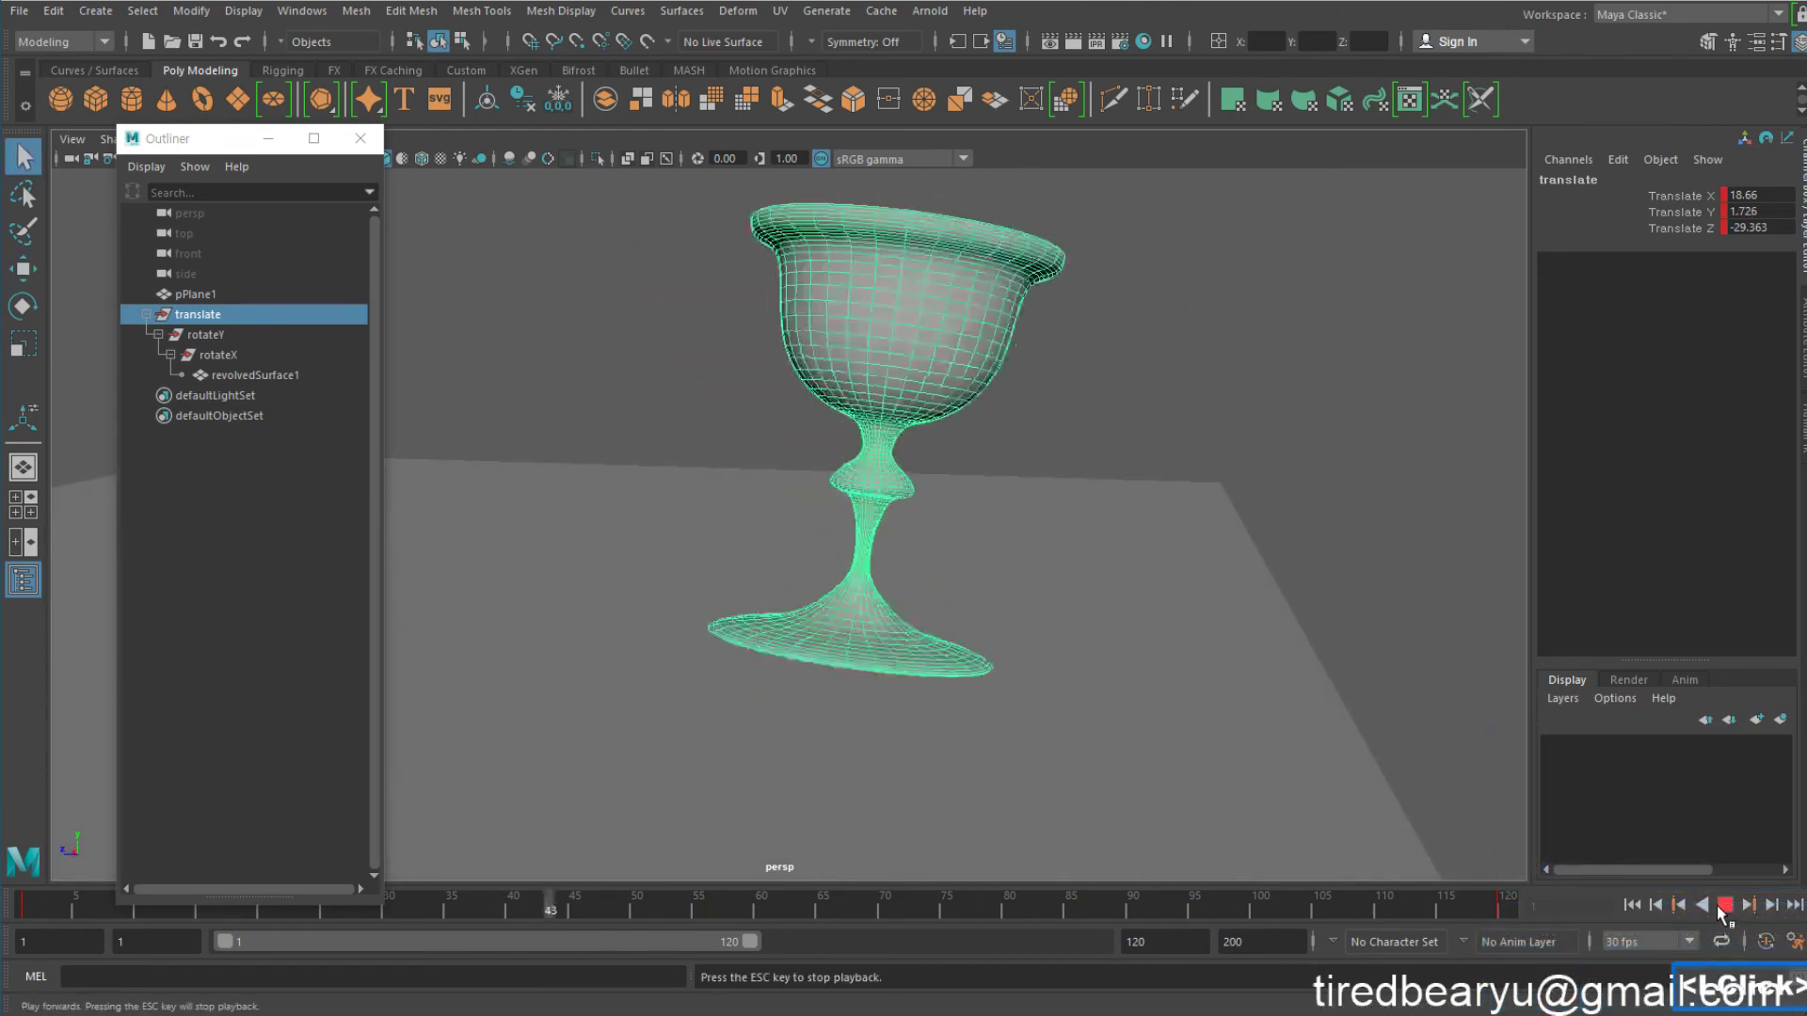
pyautogui.keyDown('alt'); pyautogui.moveTo(1271, 665); pyautogui.dragTo(1200, 655, button='right'); pyautogui.keyUp('alt')
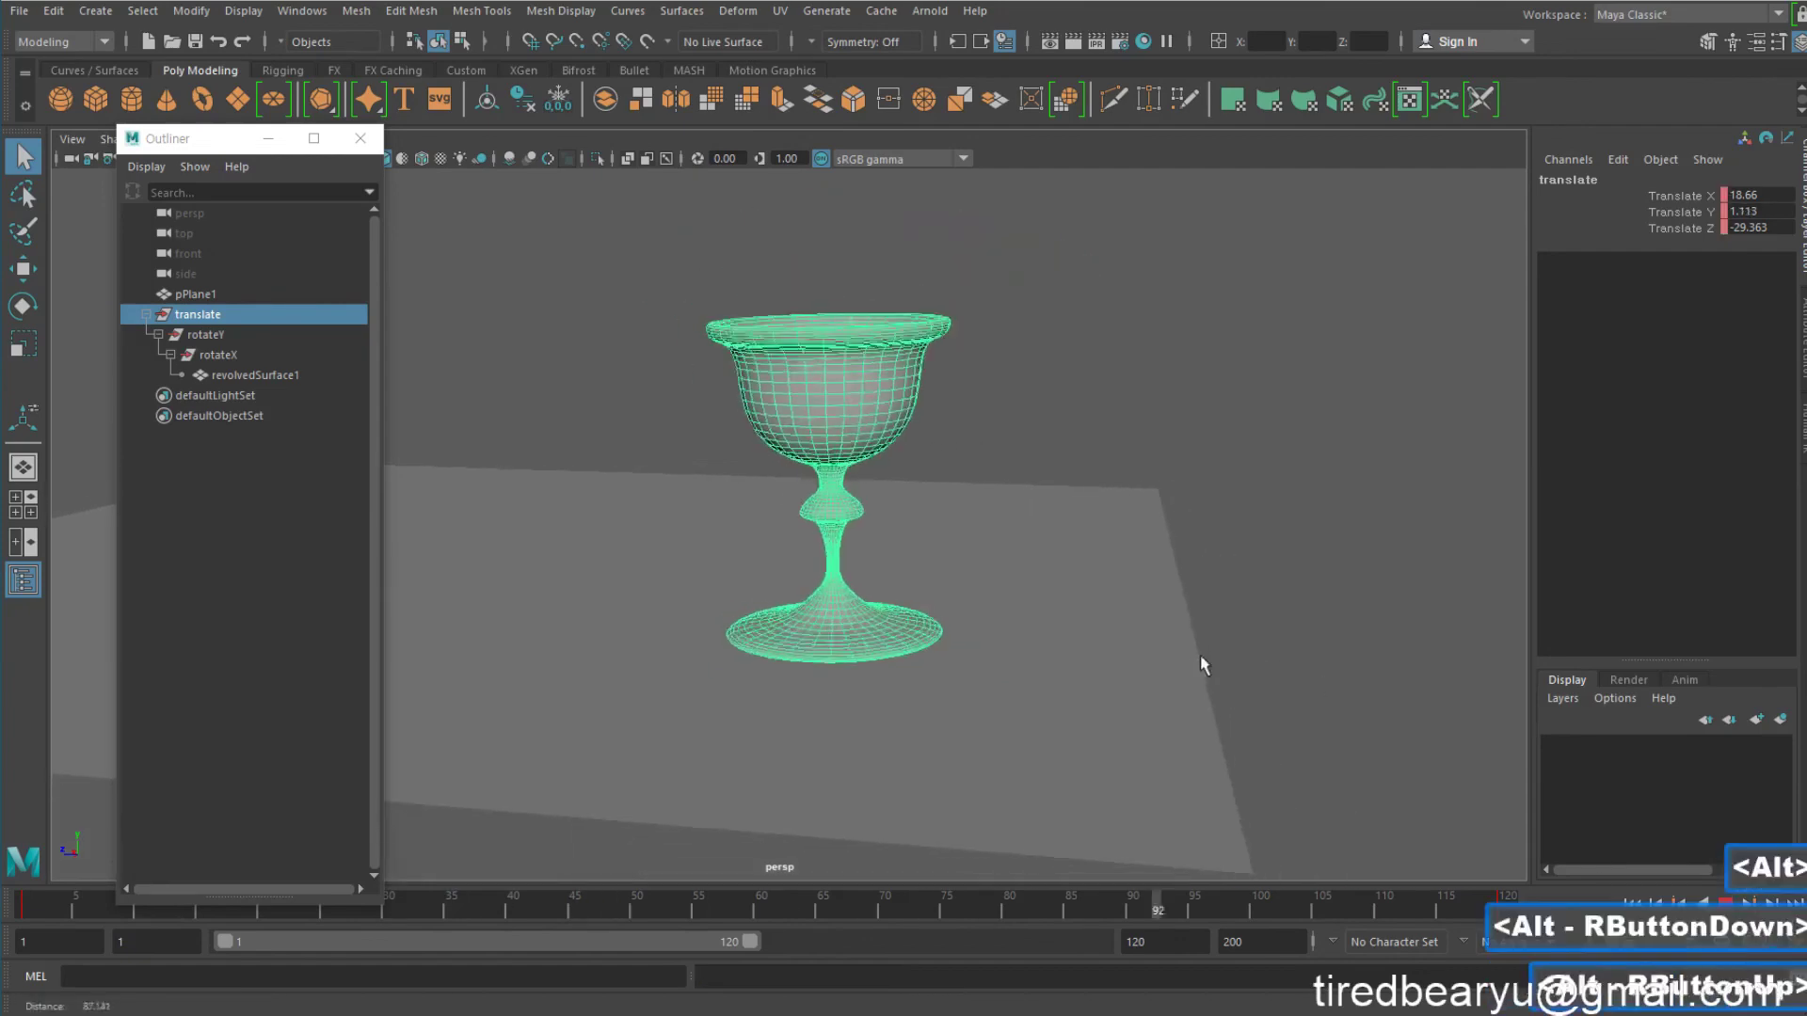
pyautogui.keyDown('alt'); pyautogui.moveTo(1200, 650); pyautogui.dragTo(1188, 661); pyautogui.keyUp('alt')
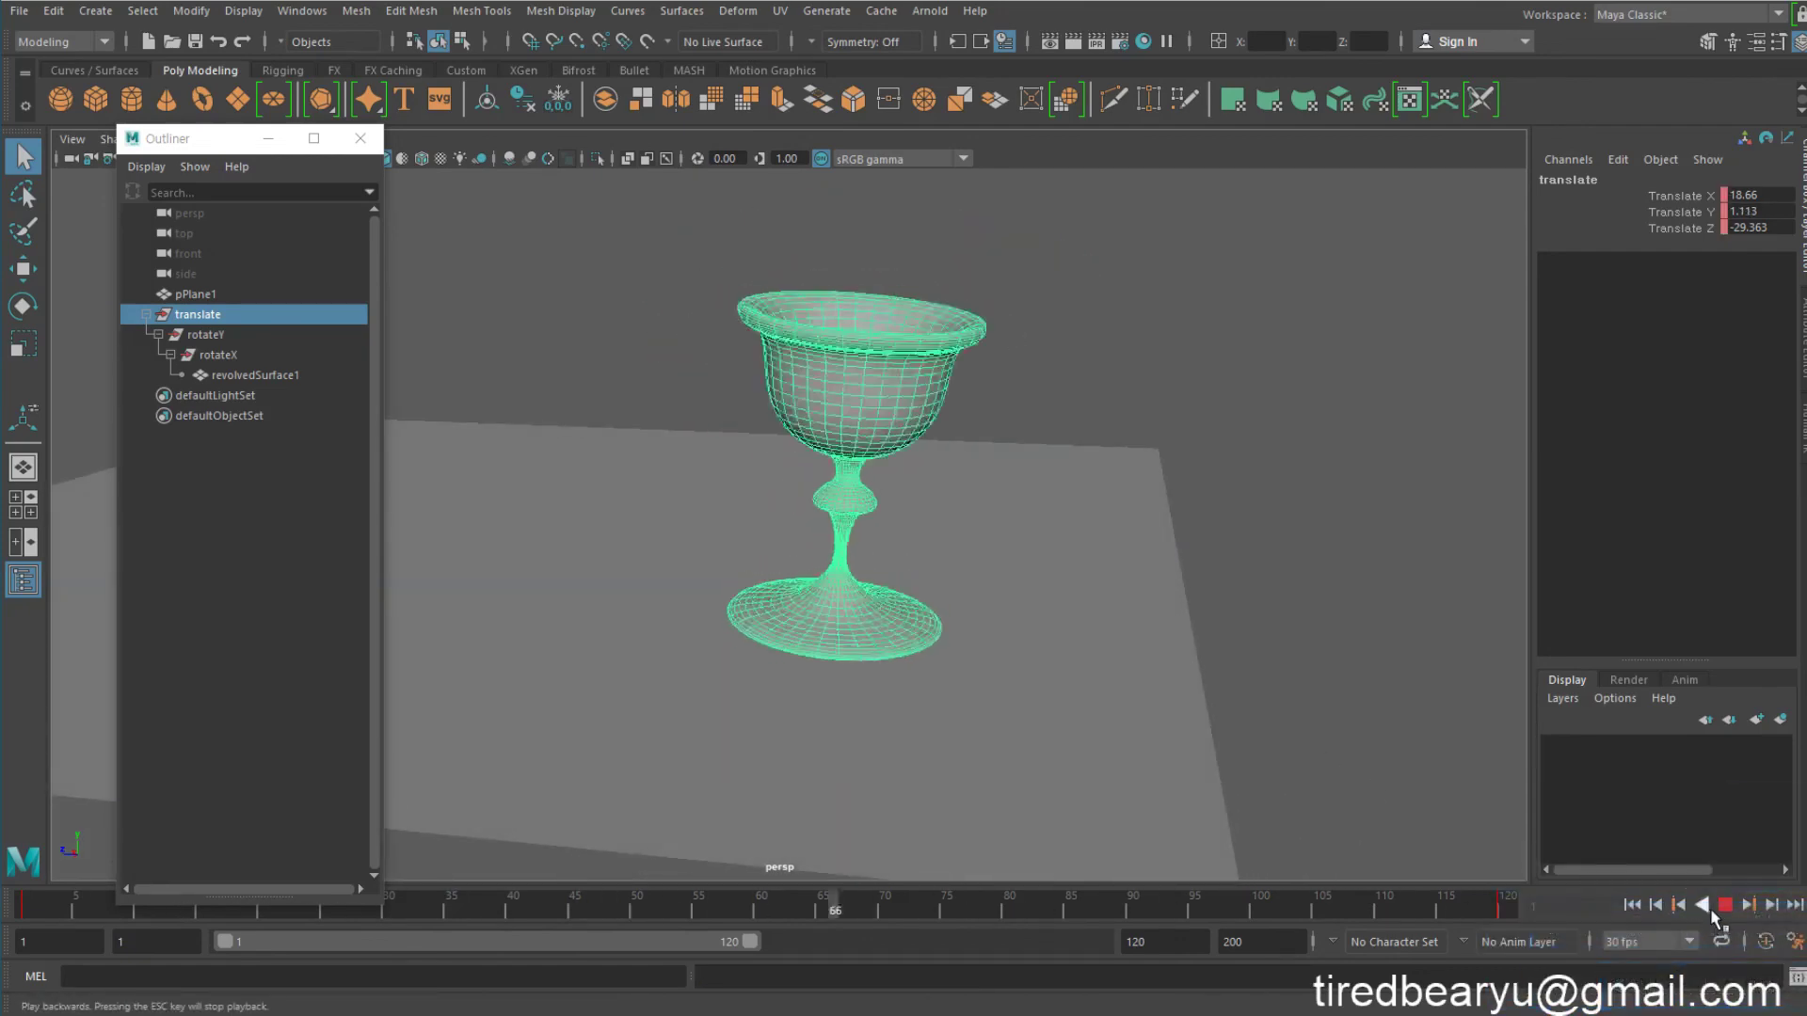
pyautogui.keyDown('alt'); pyautogui.moveTo(1040, 625); pyautogui.dragTo(846, 511); pyautogui.keyUp('alt')
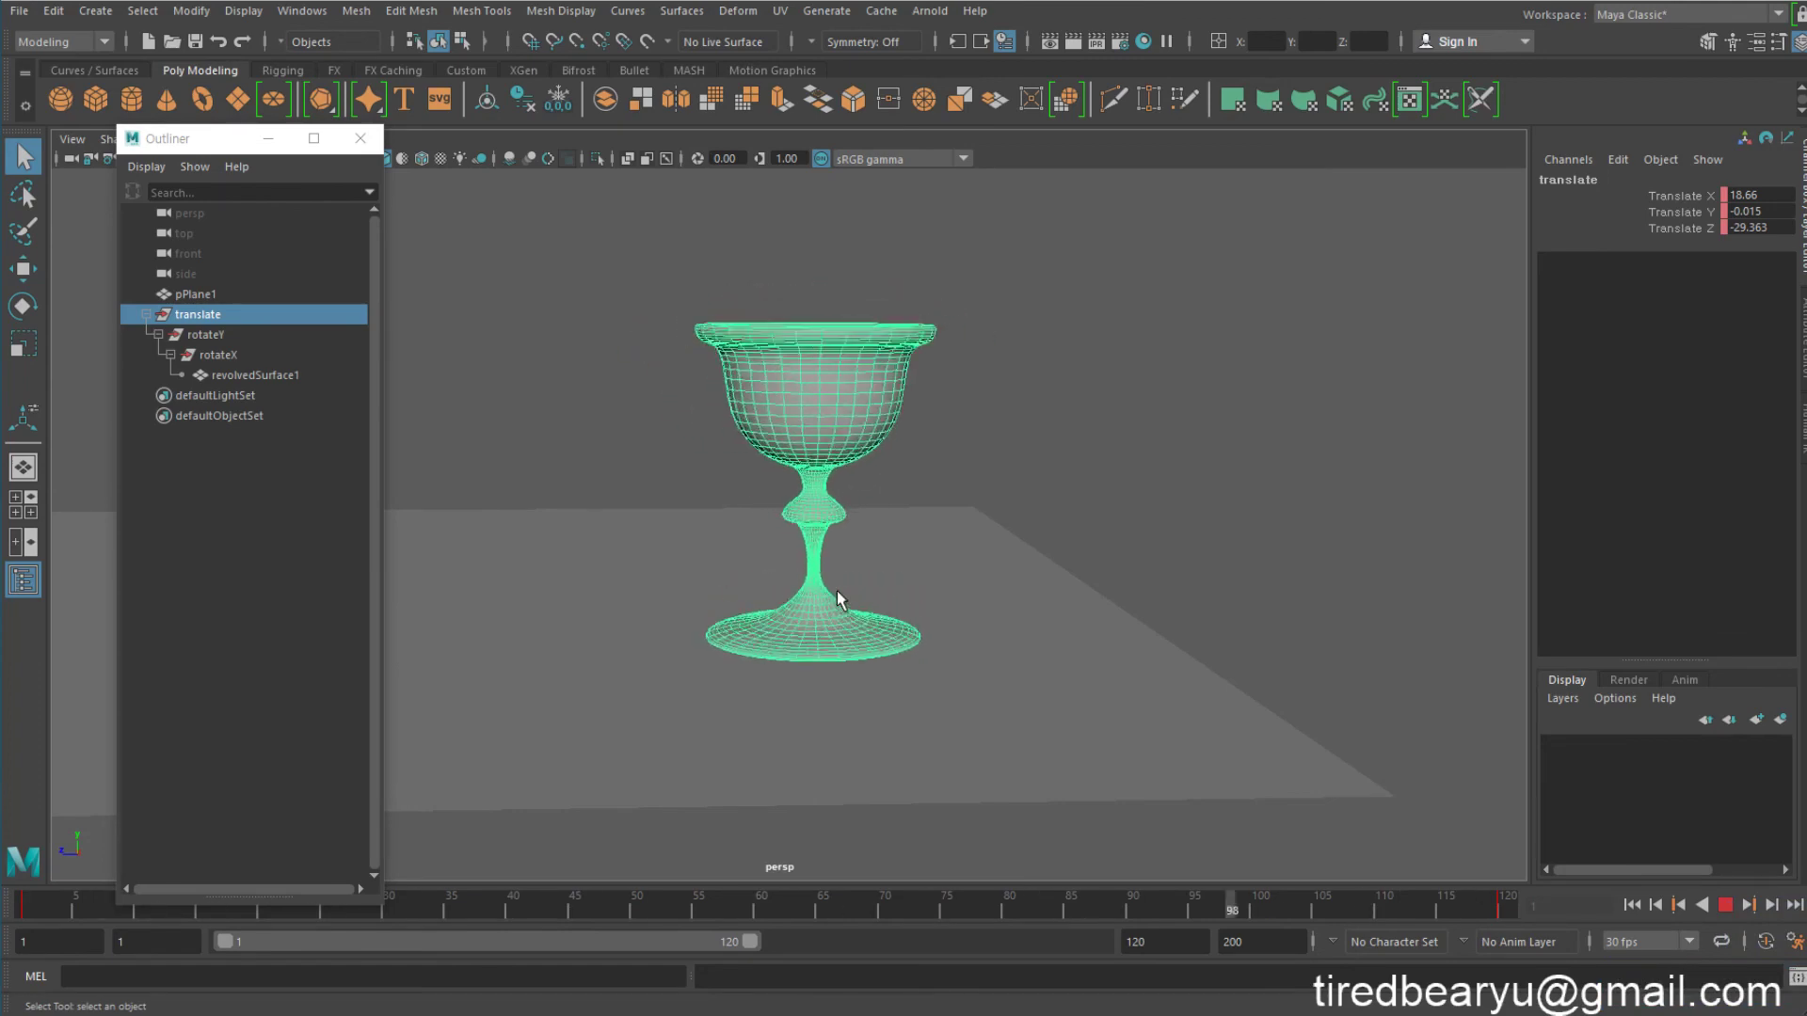
# Extend the playback range to frame 200, stop playback and return to frame 1
pyautogui.doubleClick(670, 937)
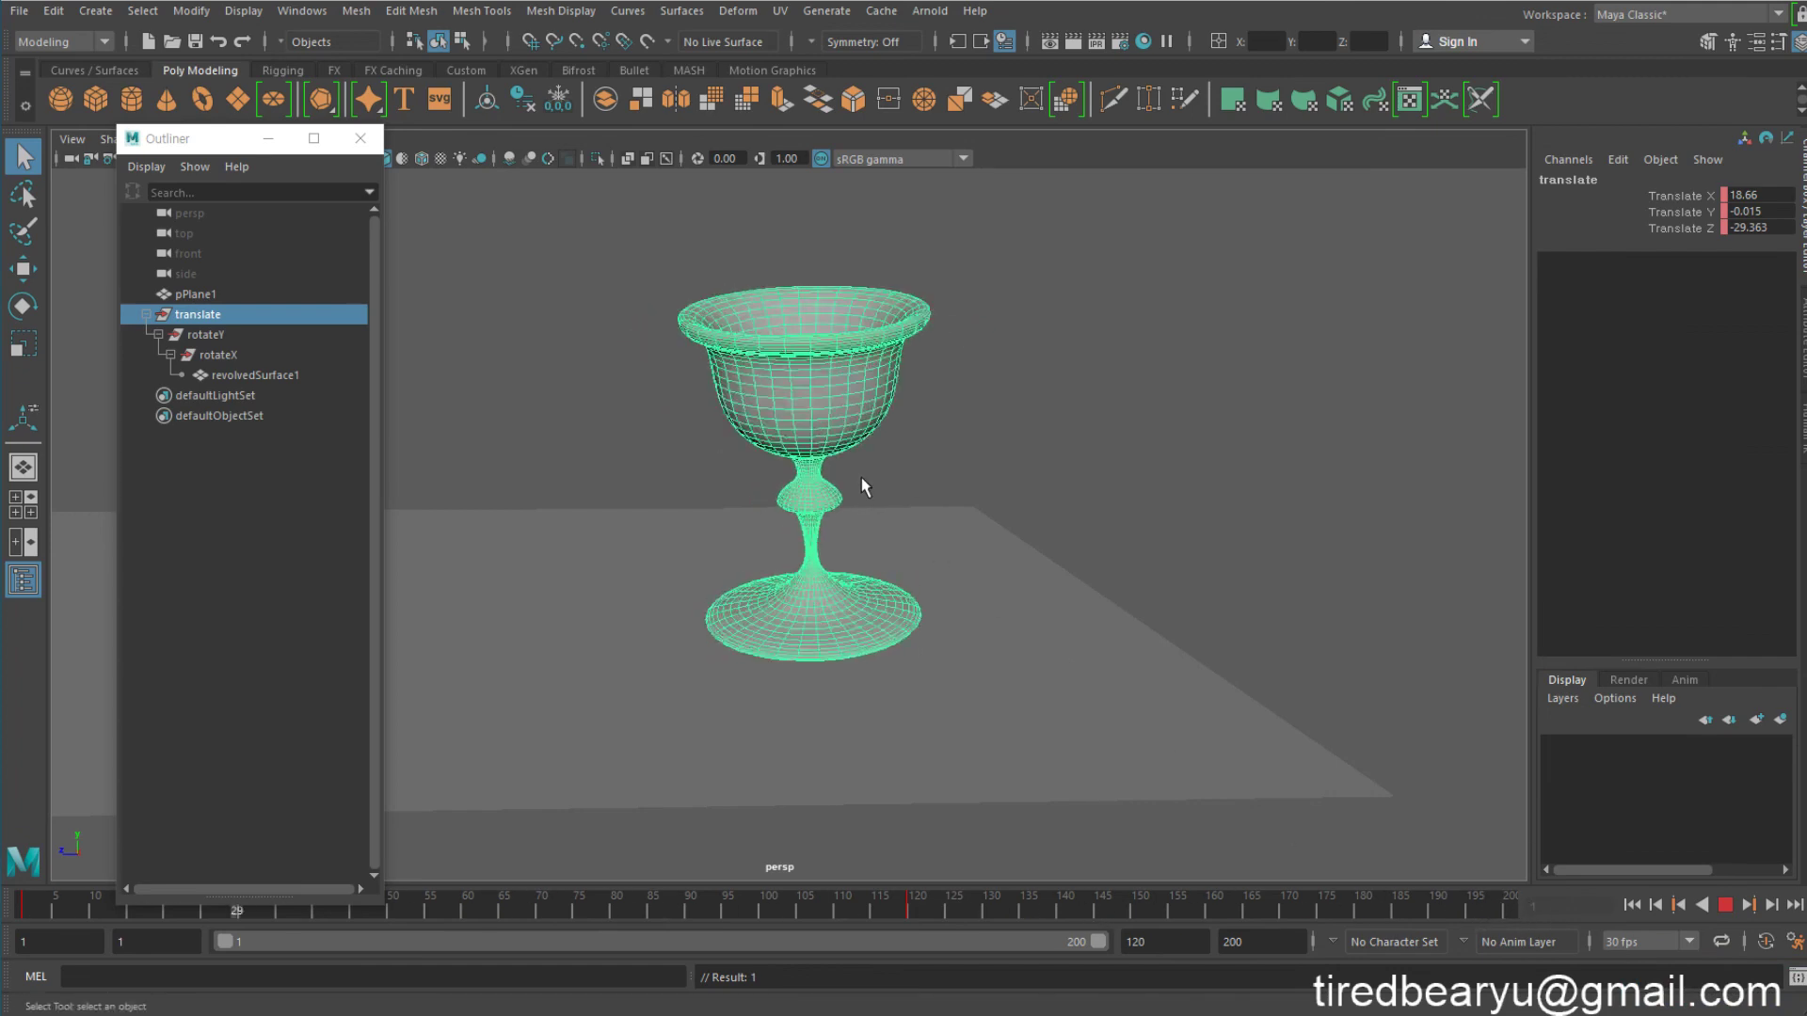
pyautogui.click(1726, 904)
pyautogui.moveTo(489, 905); pyautogui.dragTo(11, 906)
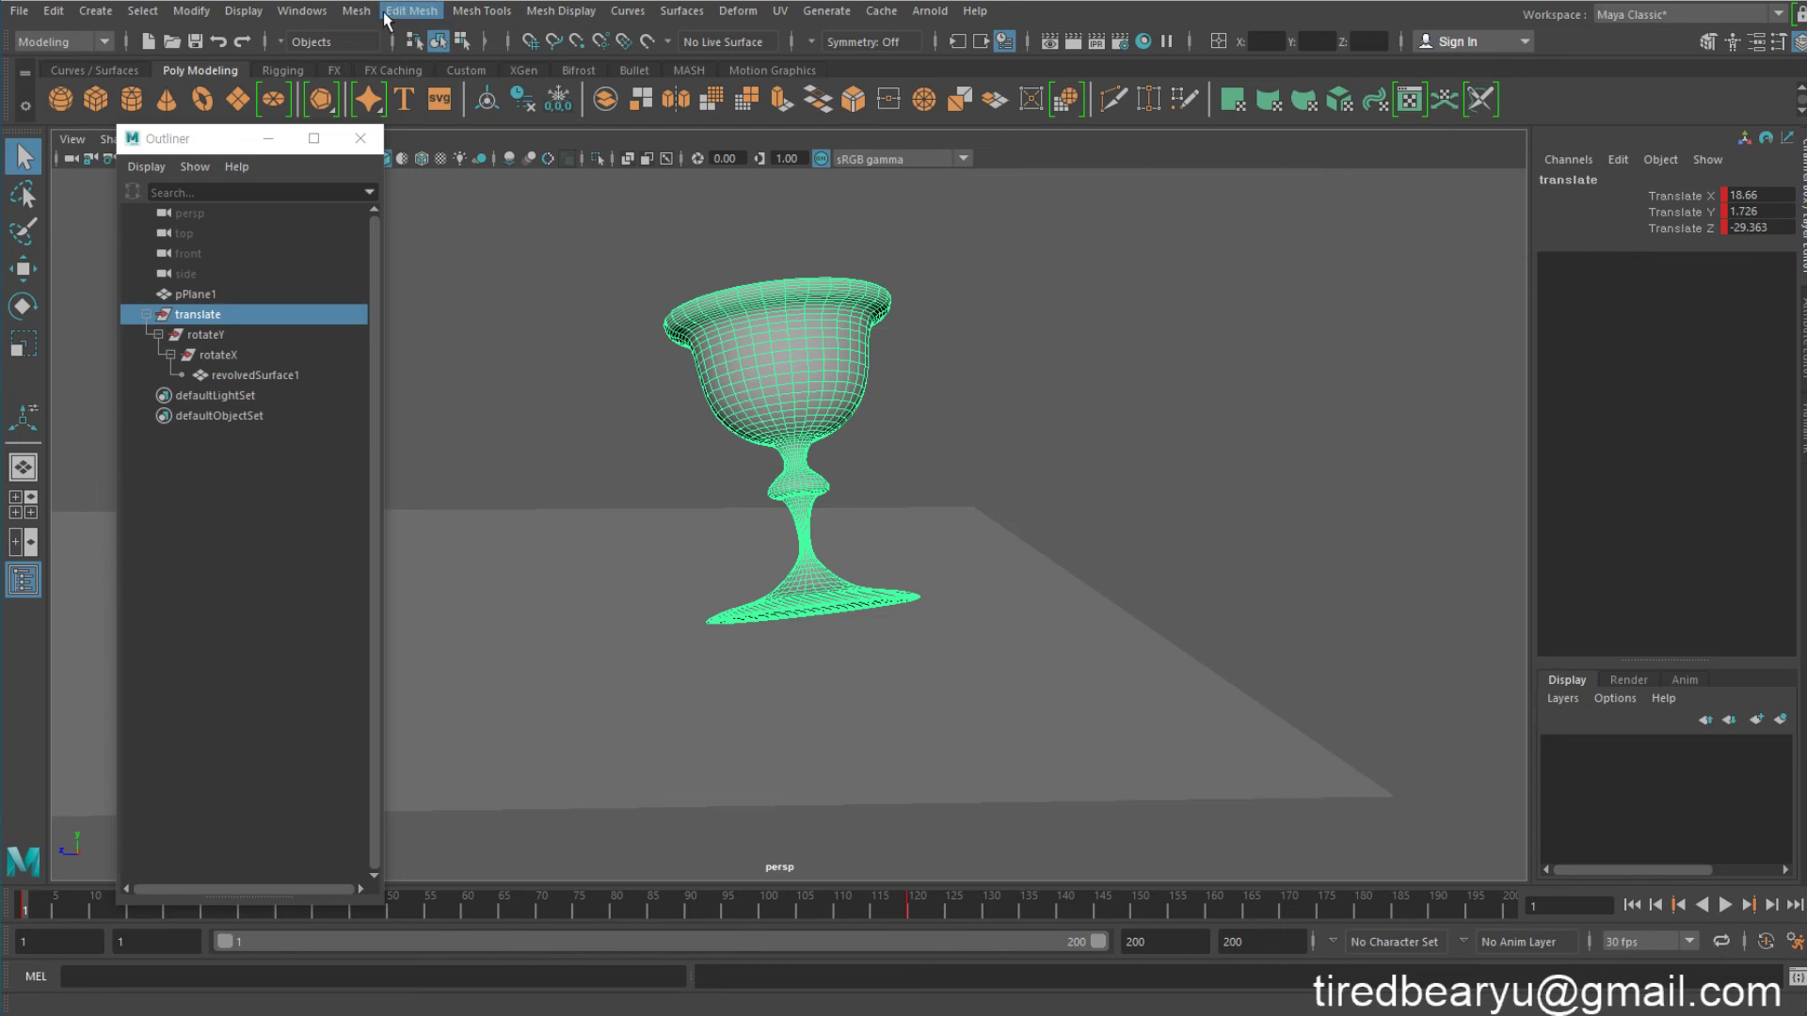
# Open the Graph Editor and examine the animation curves of the translate group and the rotateY group
pyautogui.click(301, 10)
pyautogui.moveTo(369, 121)
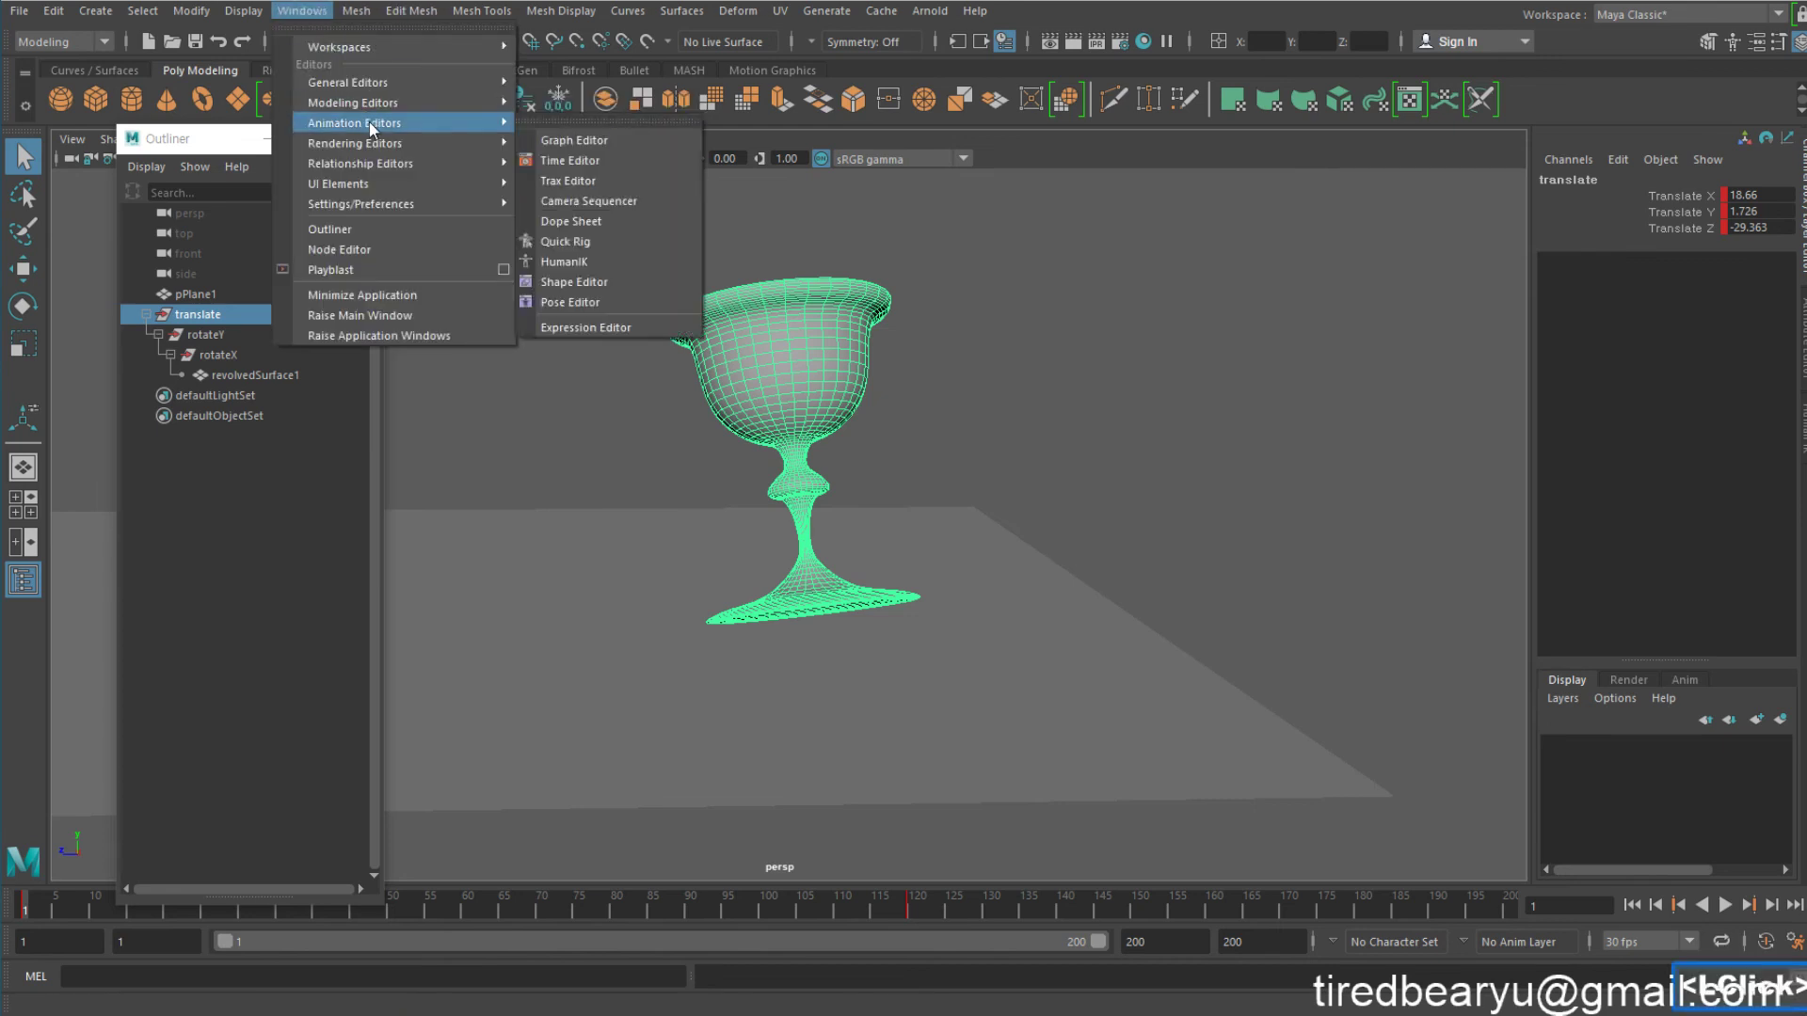
pyautogui.click(618, 138)
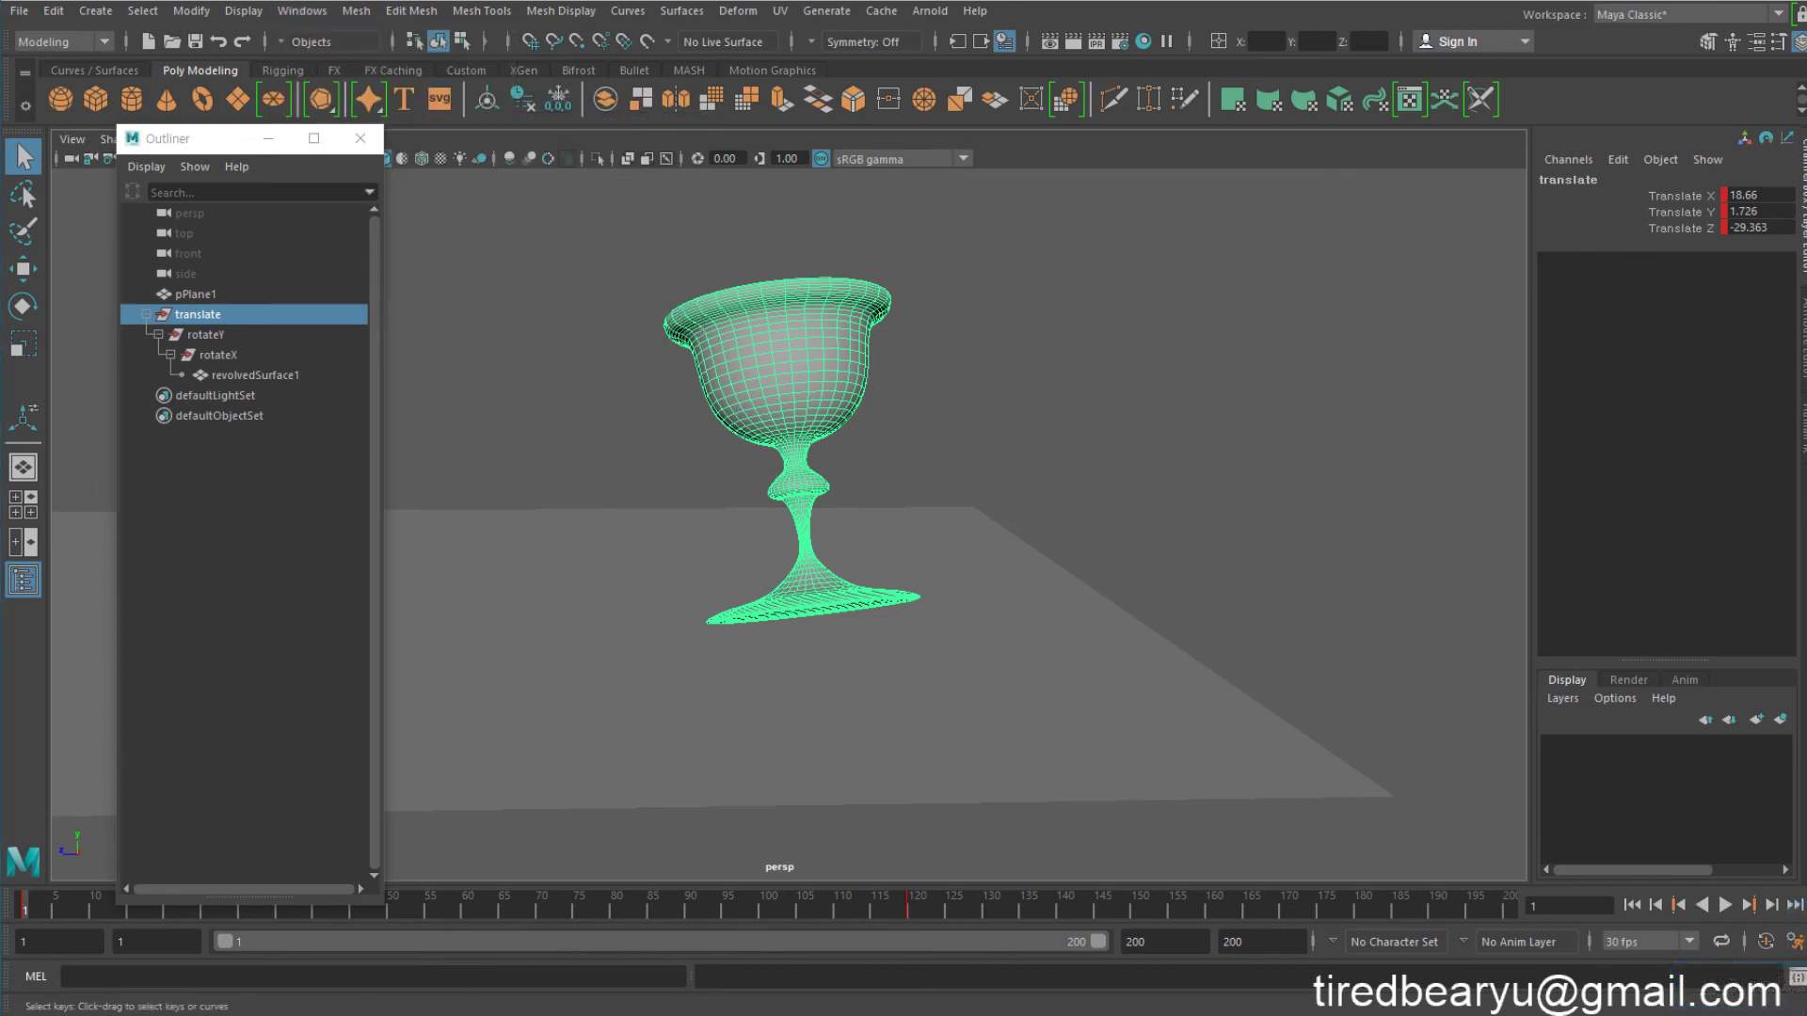
pyautogui.click(249, 321)
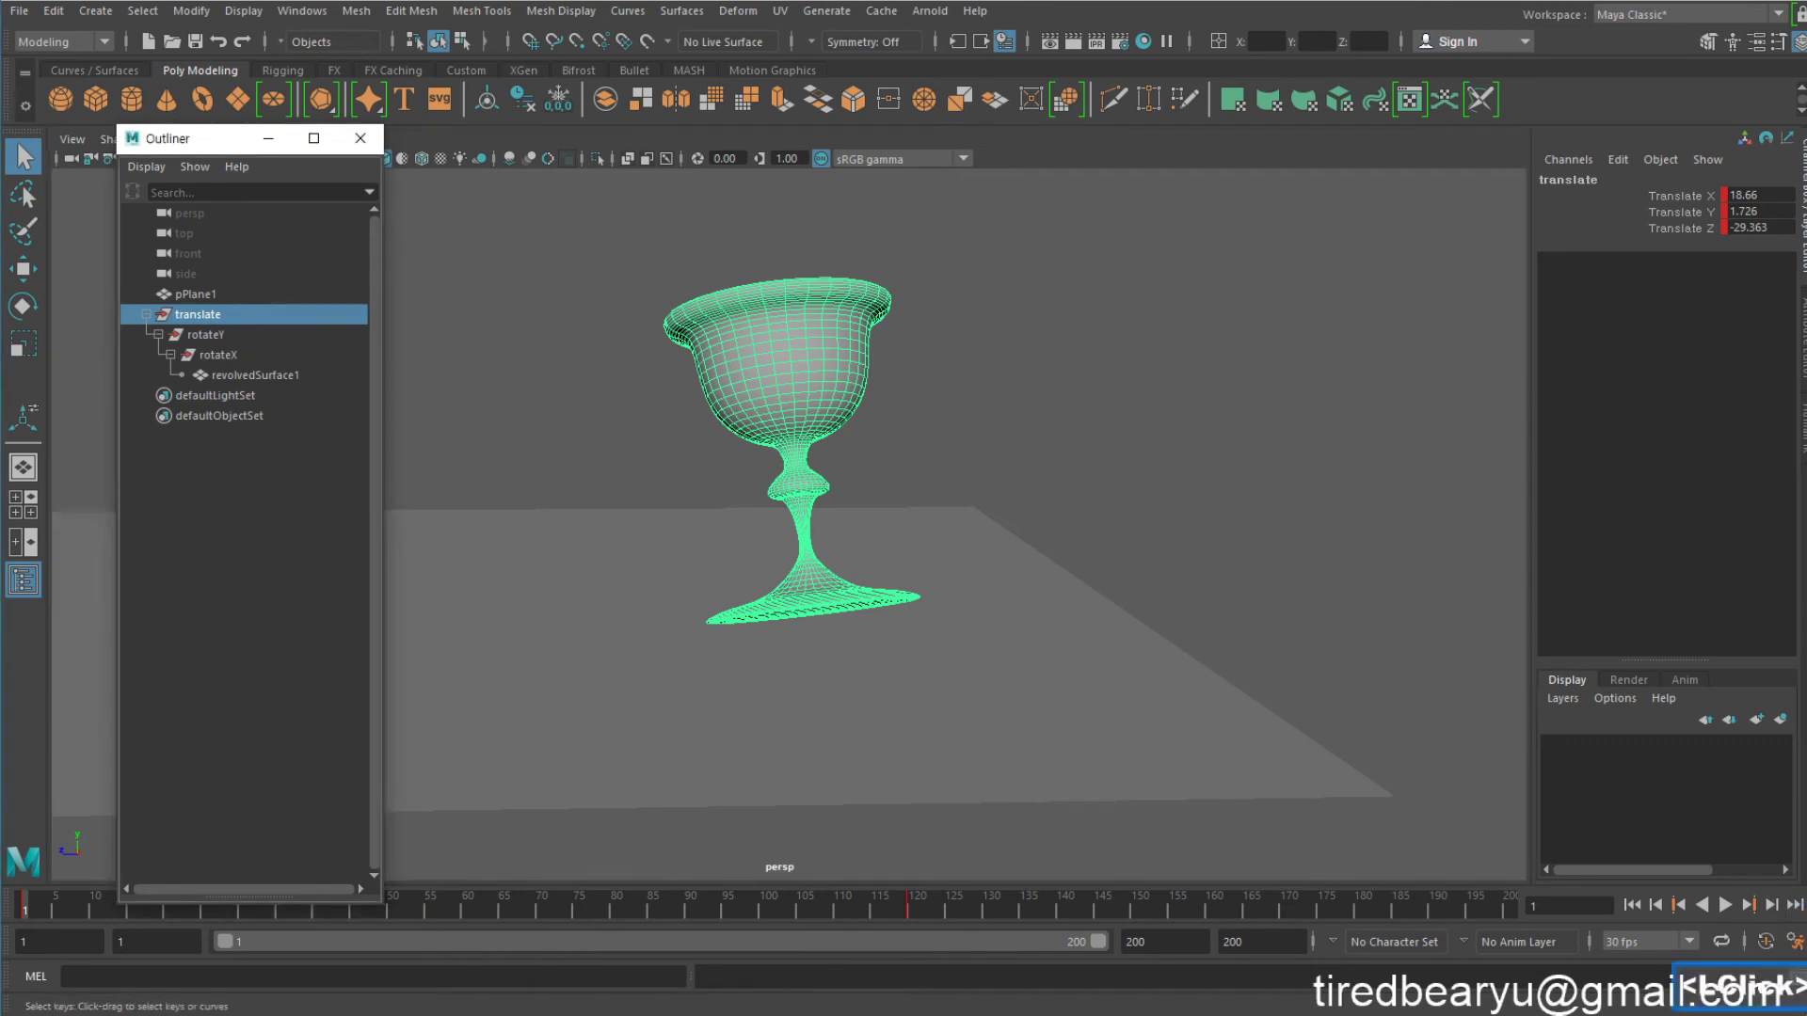
pyautogui.press('f')
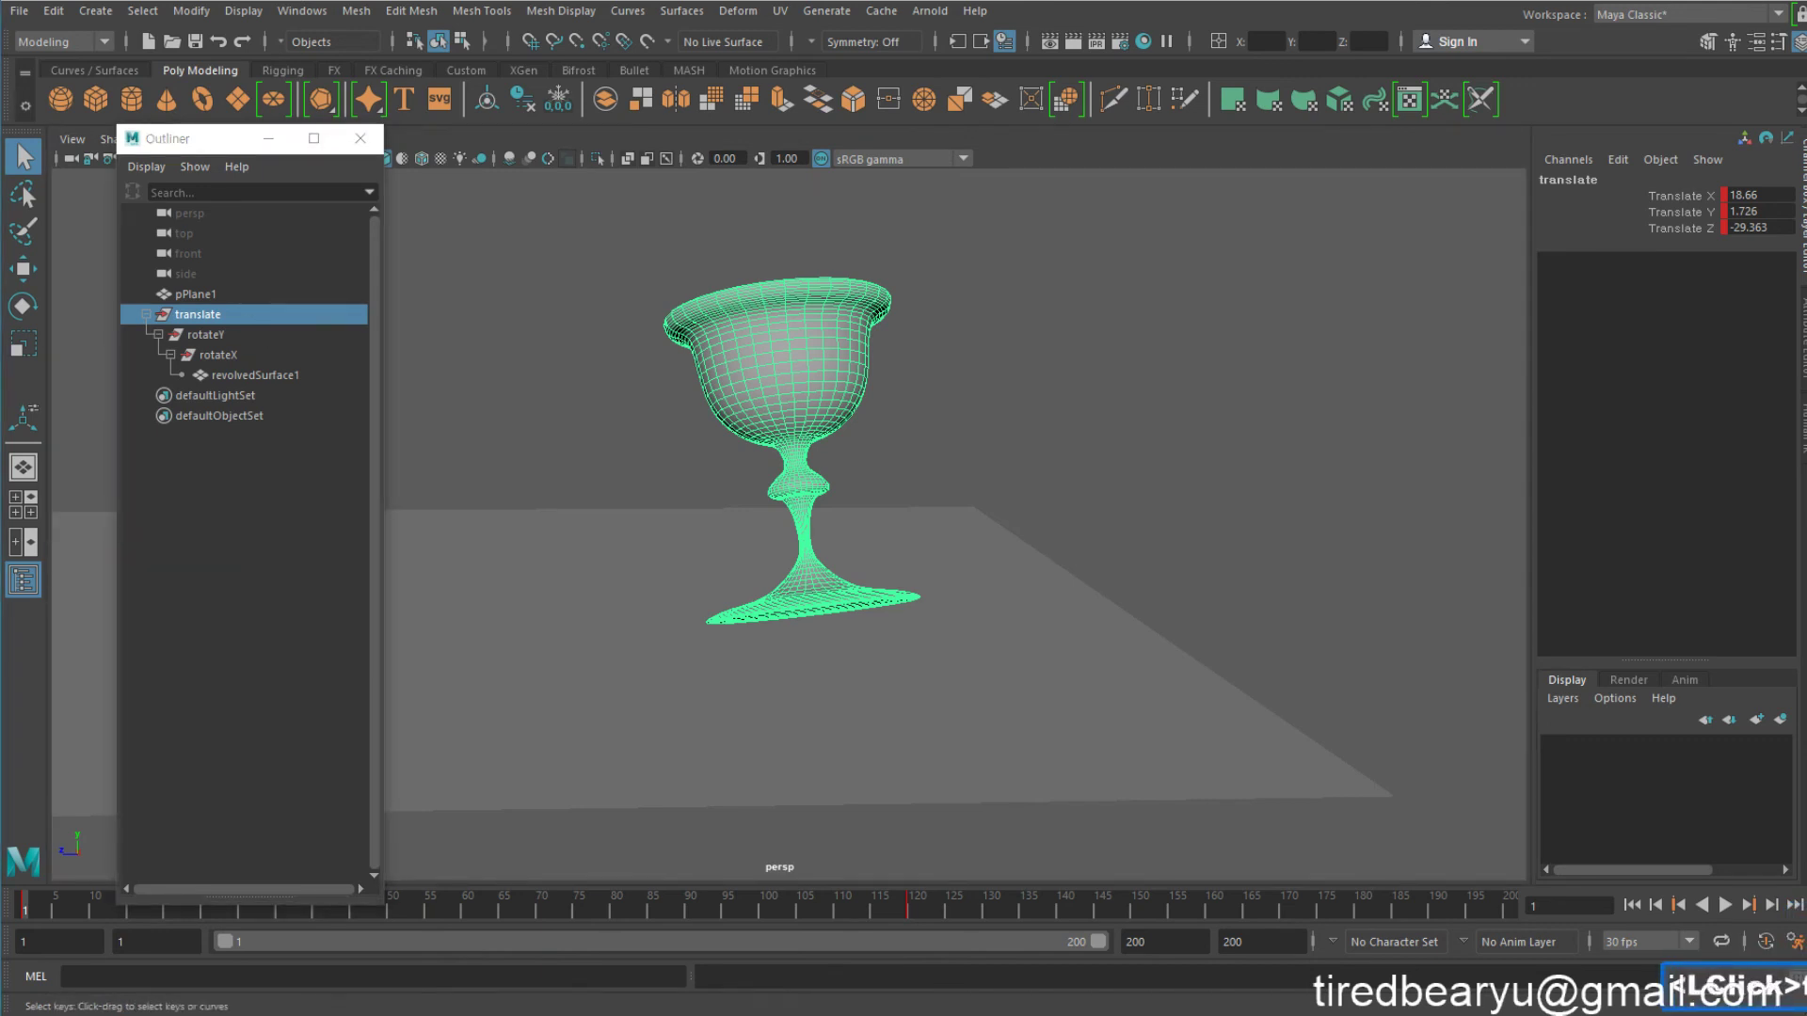
pyautogui.keyDown('alt'); pyautogui.moveTo(791, 527); pyautogui.dragTo(847, 527, button='right'); pyautogui.keyUp('alt')
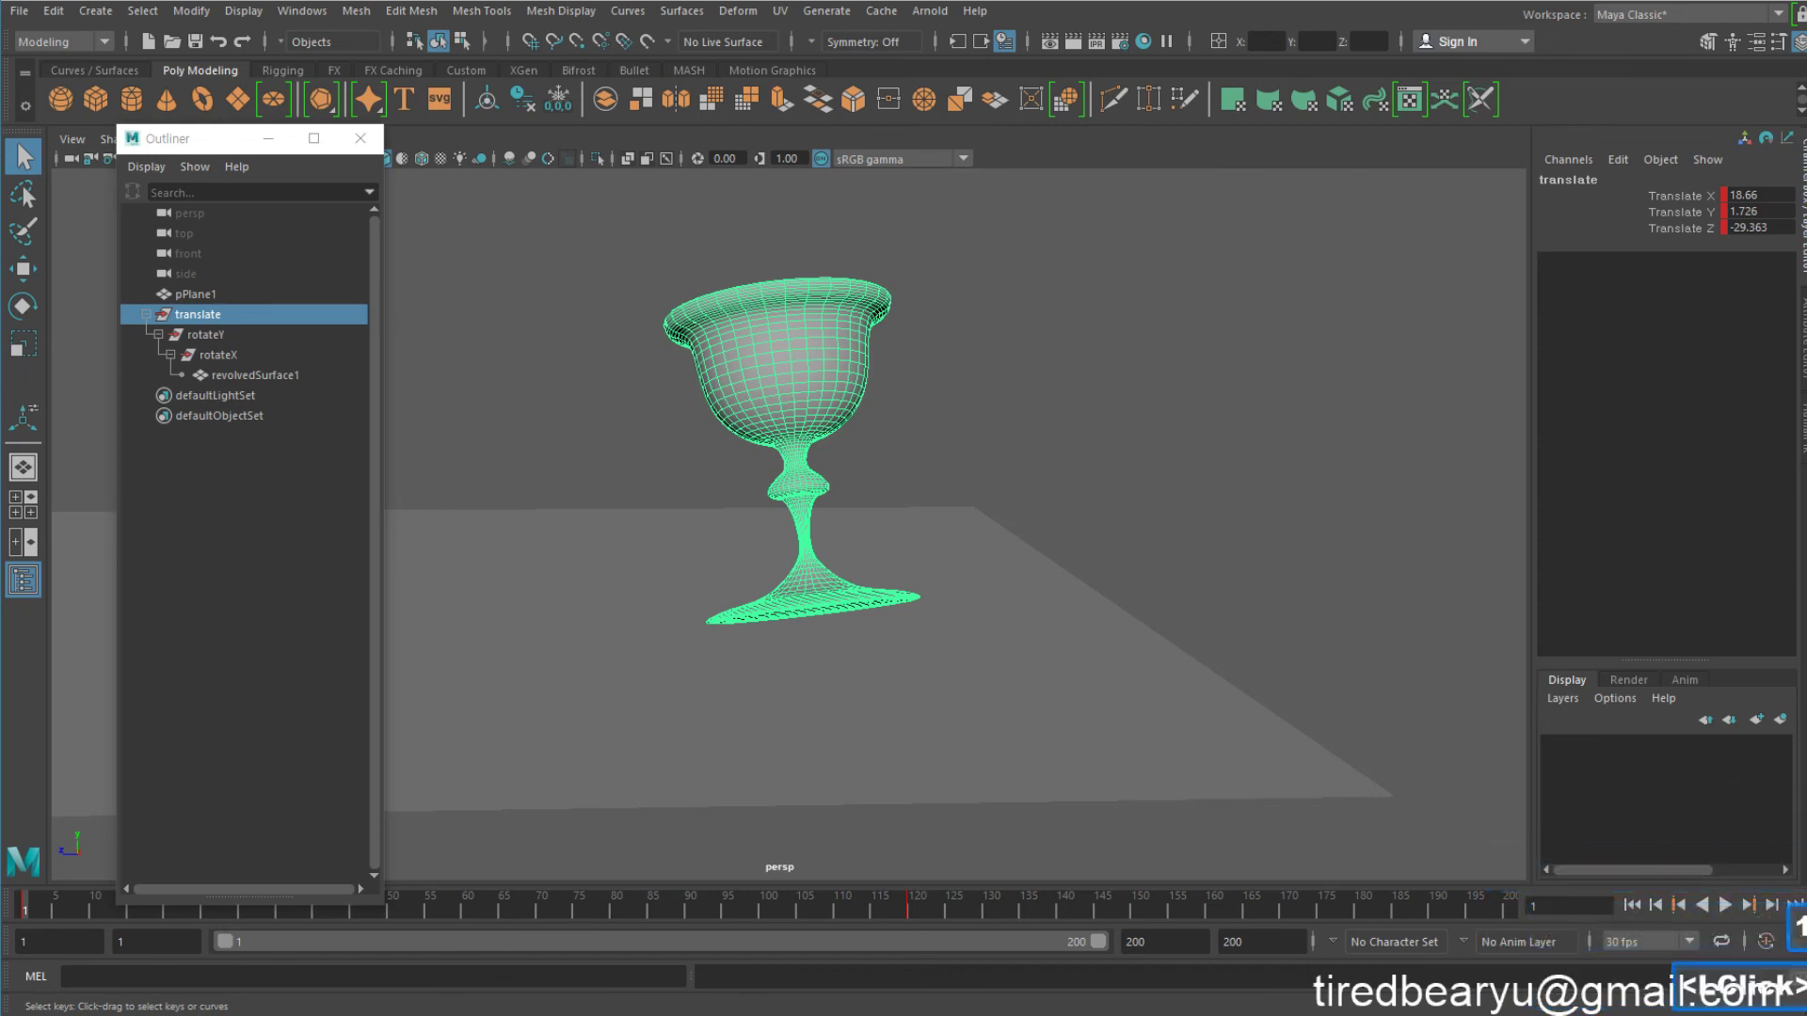
pyautogui.press('f')
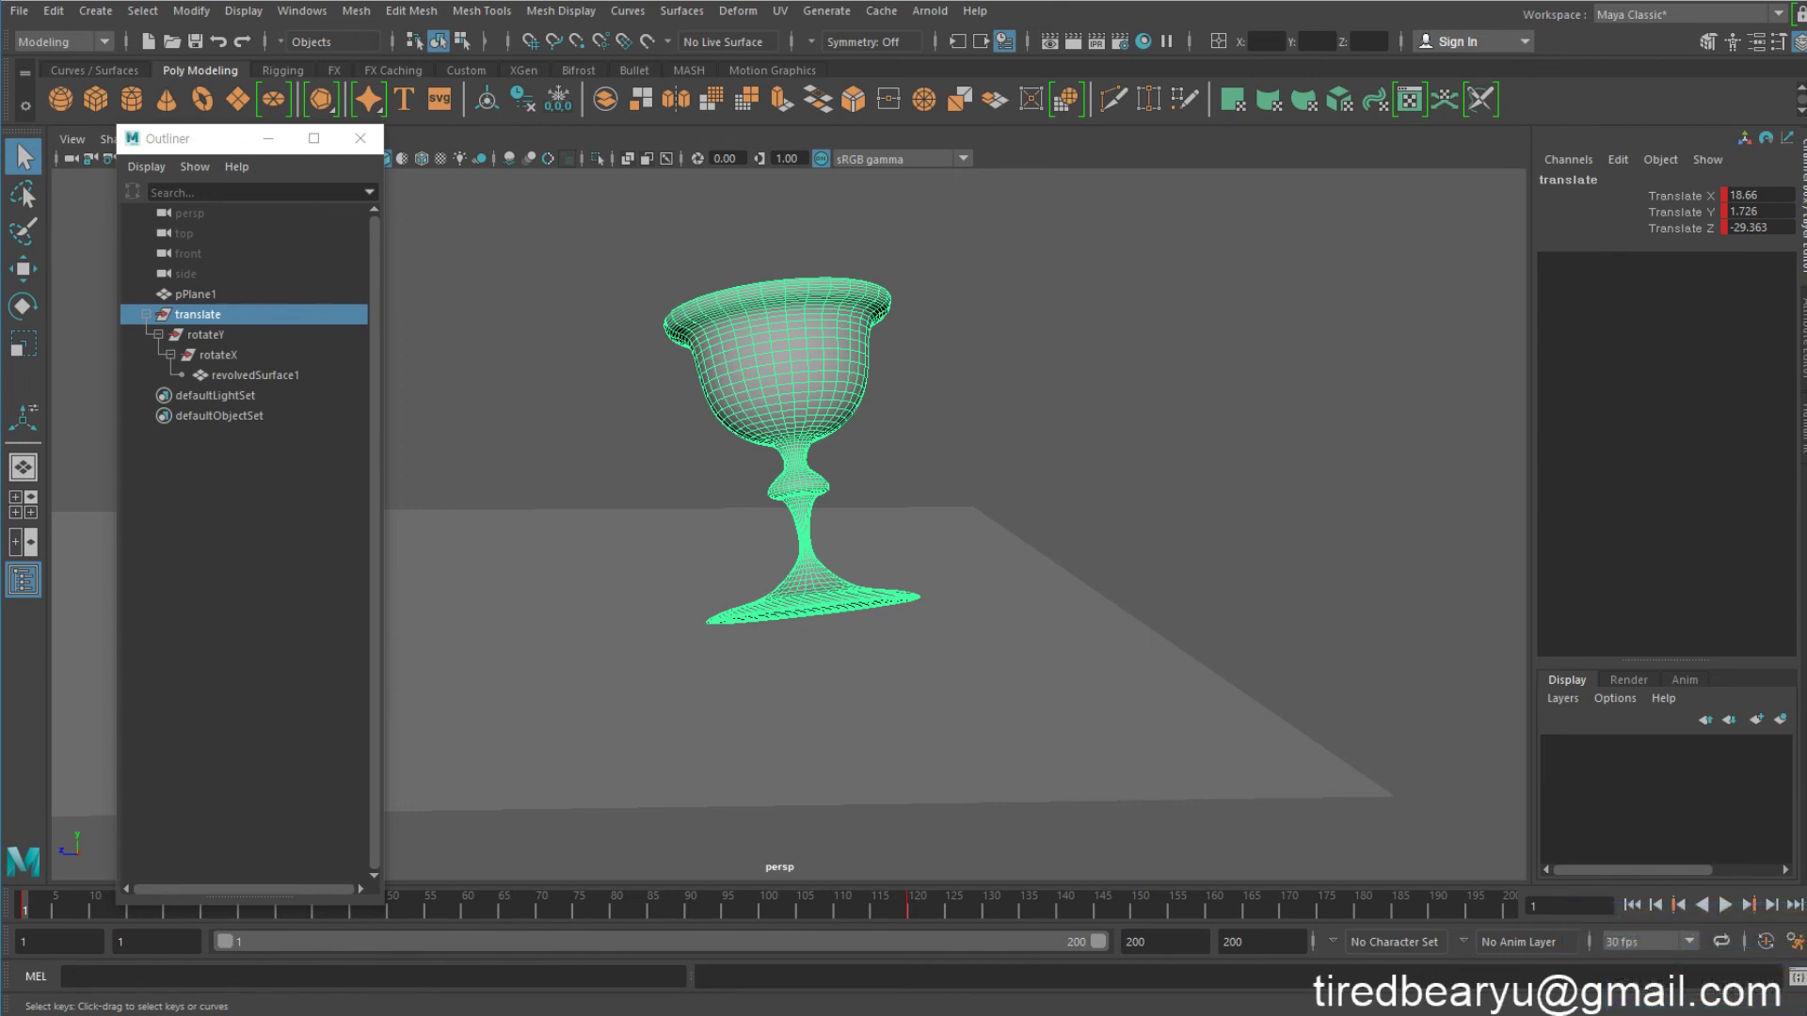
pyautogui.click(24, 269)
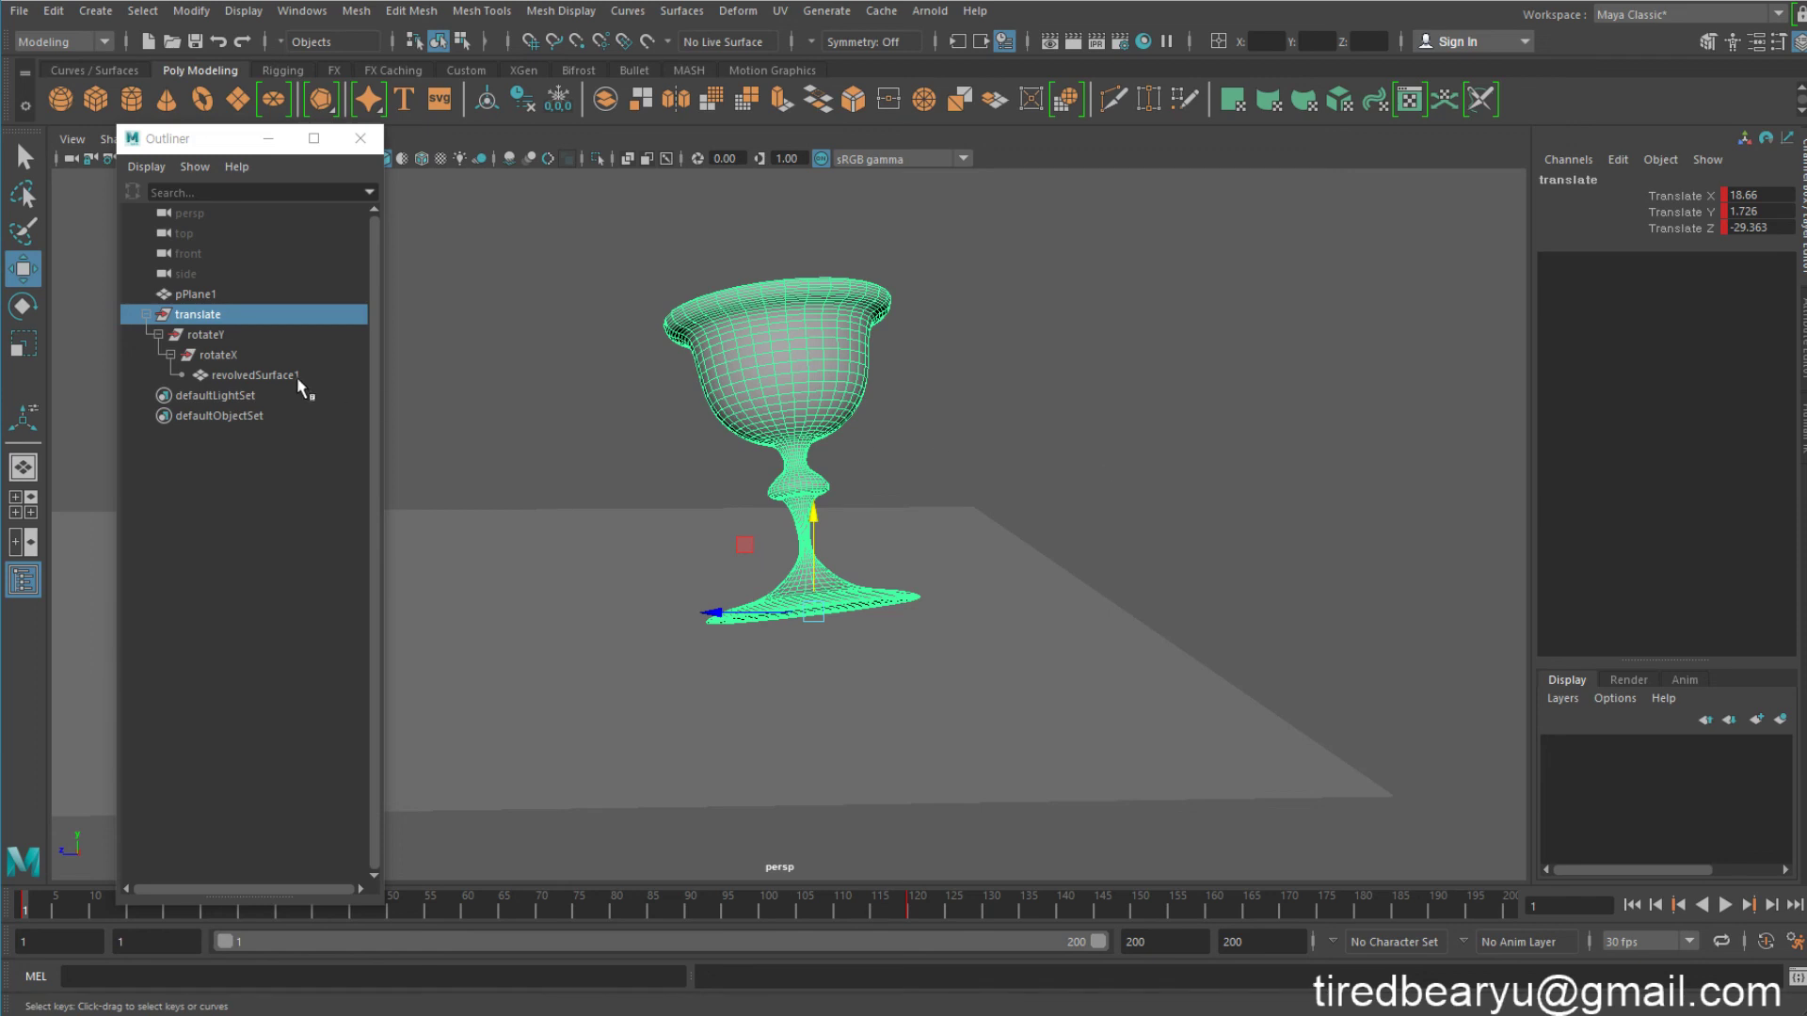
pyautogui.click(247, 336)
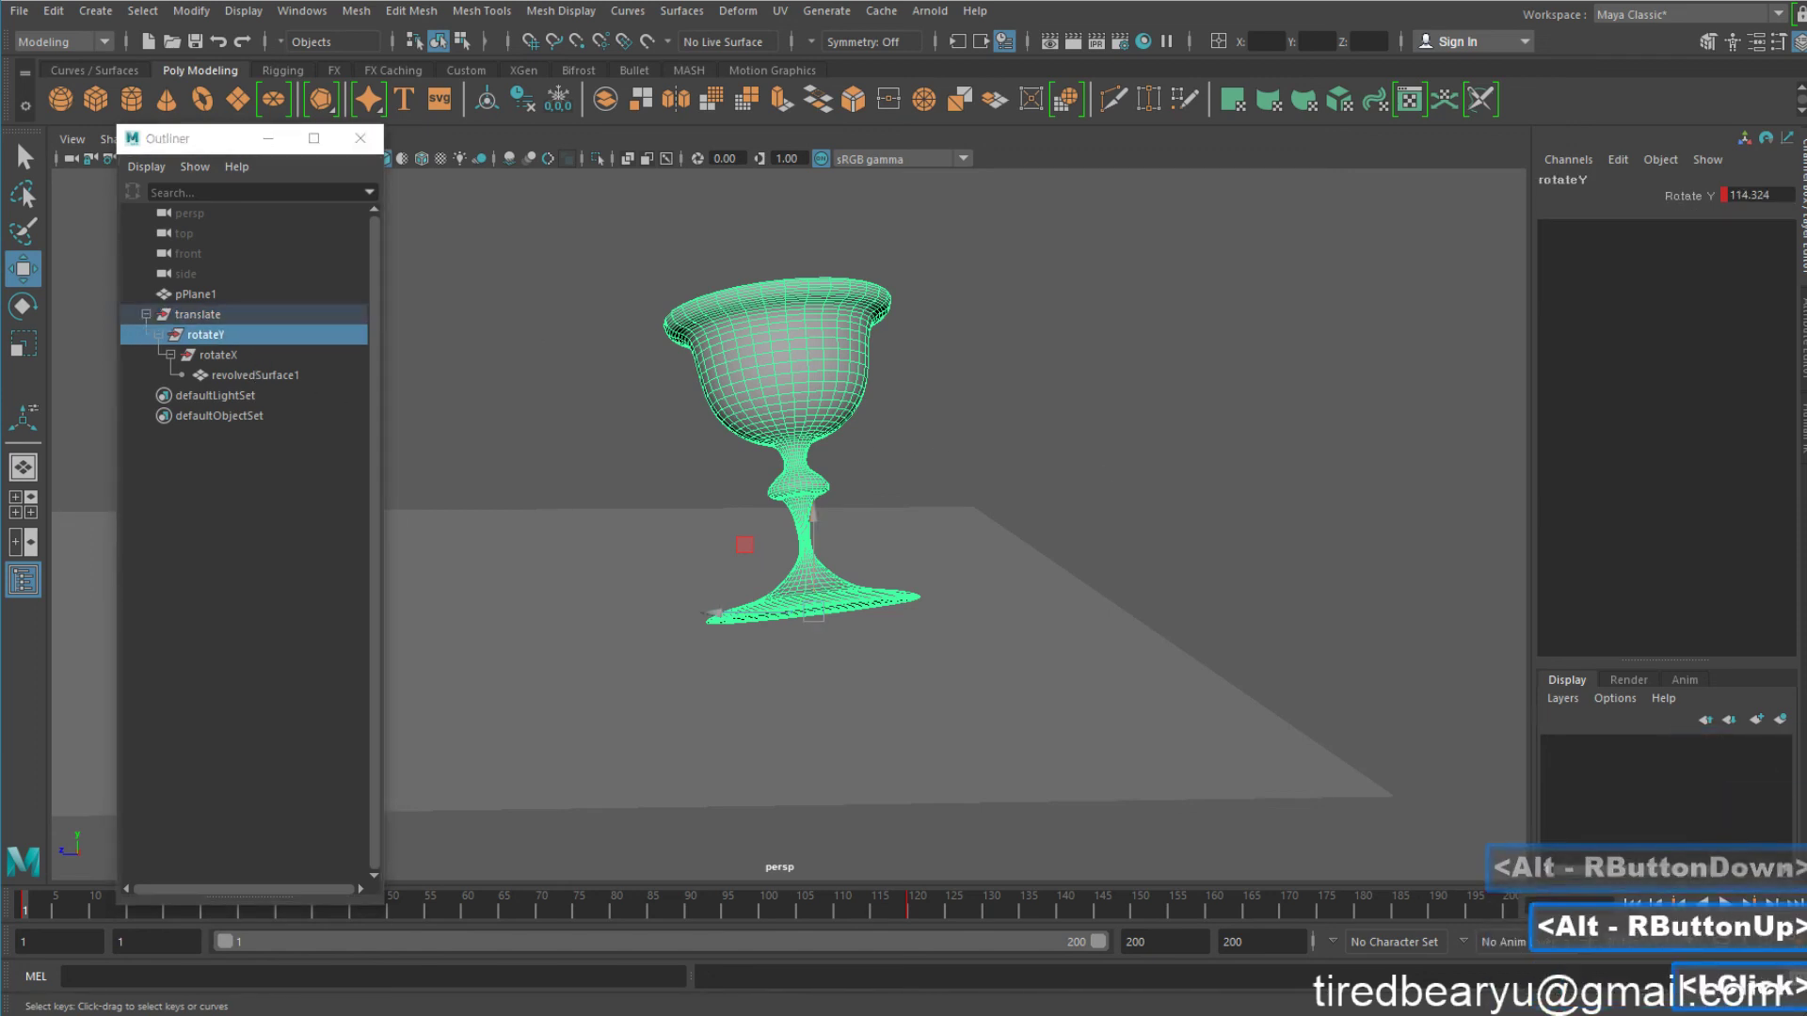
# Clear the selection, replay the animation over the extended range while examining the glass's motion from above and at plane level, and stop playback
pyautogui.press('w')
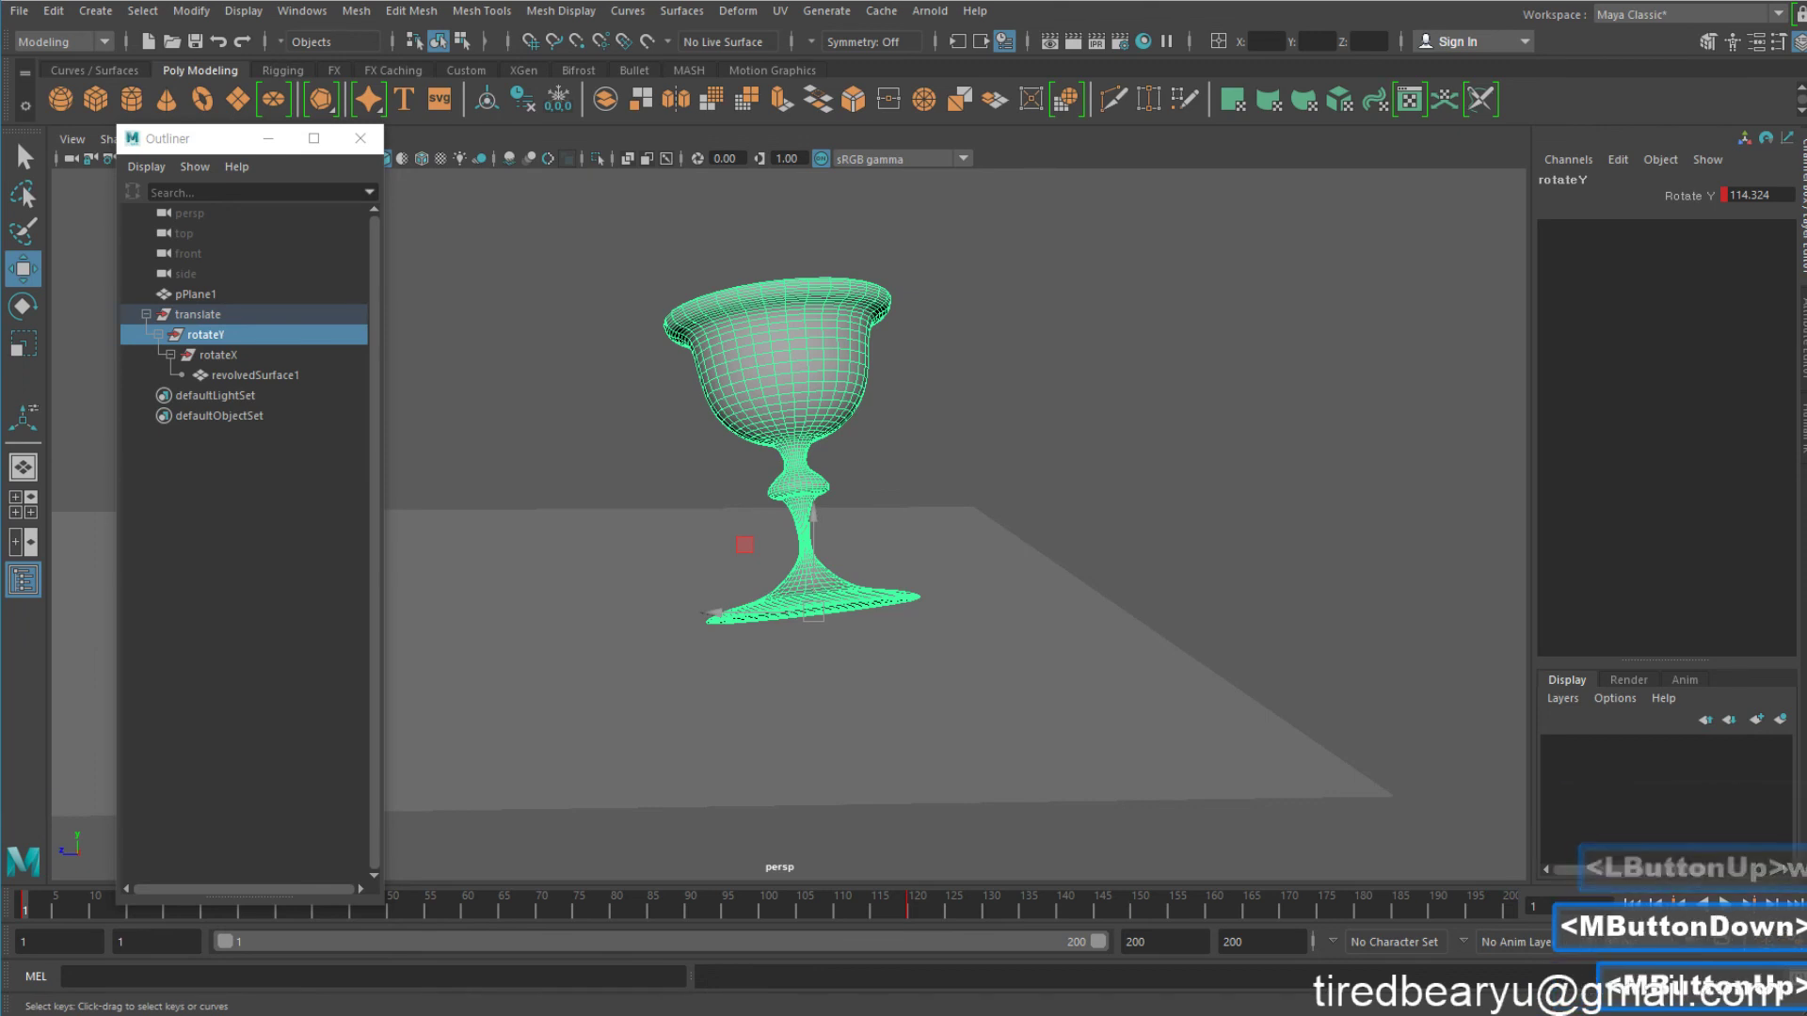
pyautogui.click(281, 358)
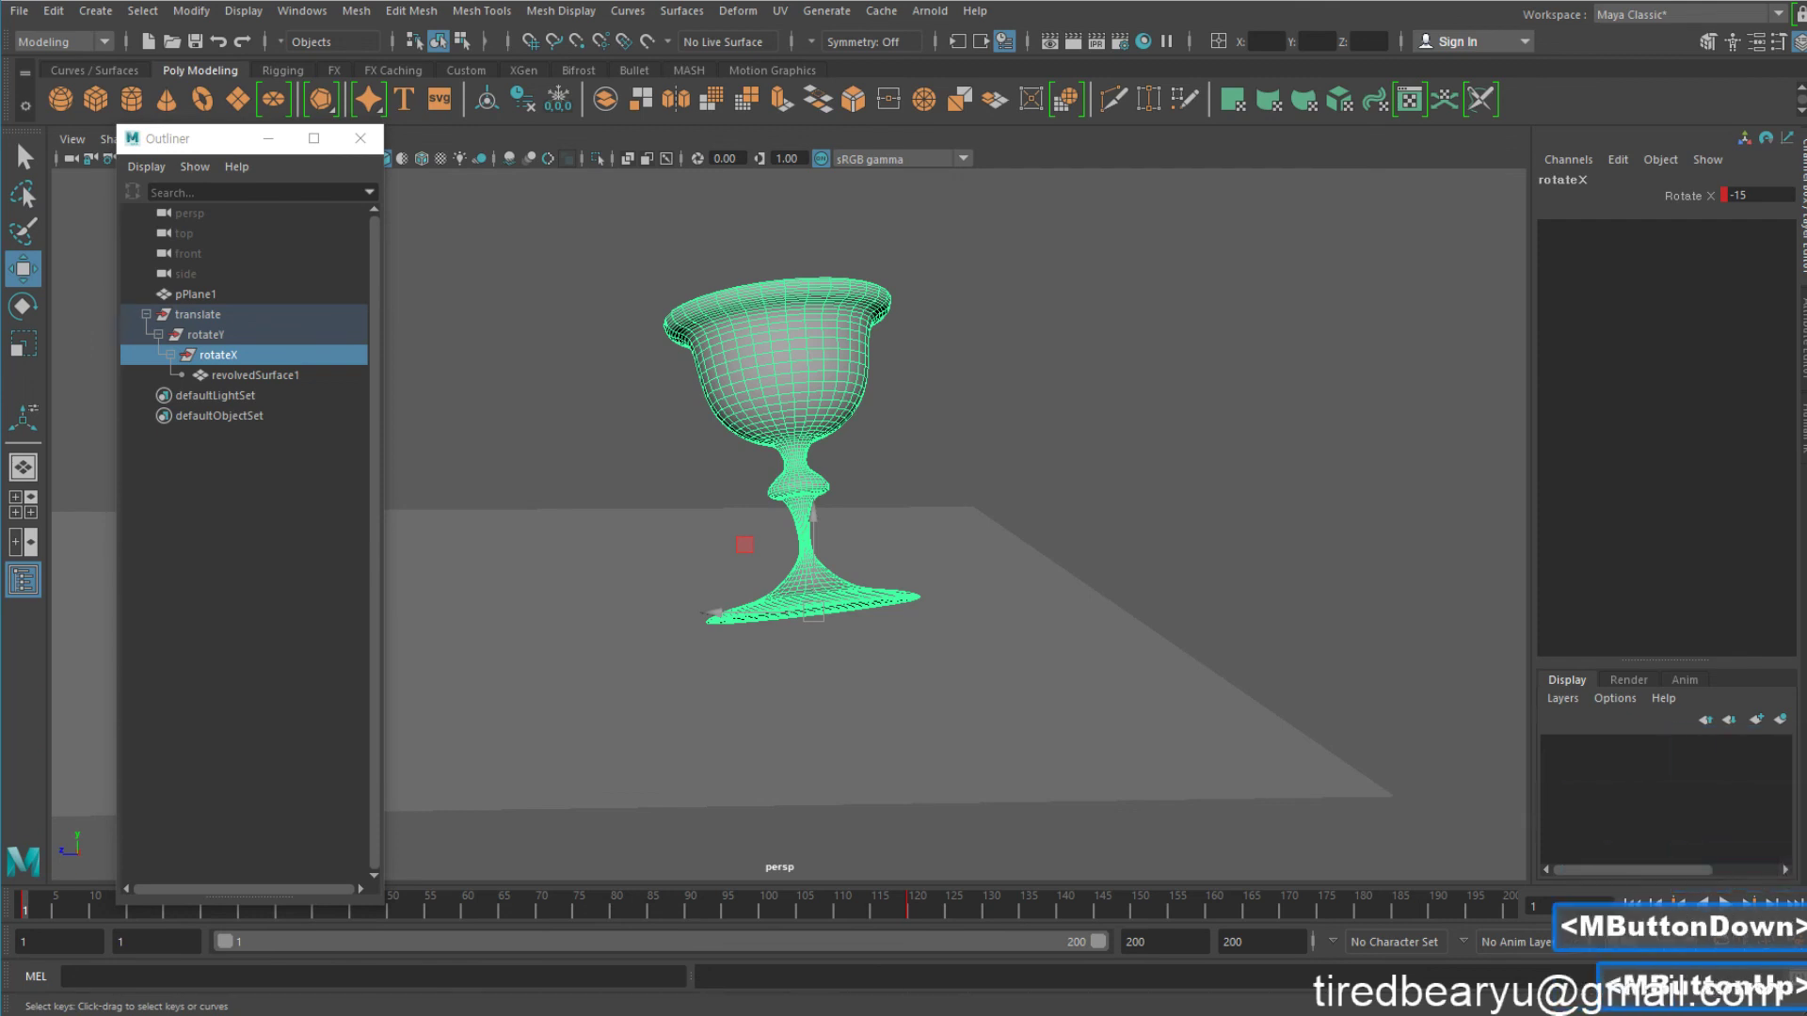
pyautogui.click(969, 465)
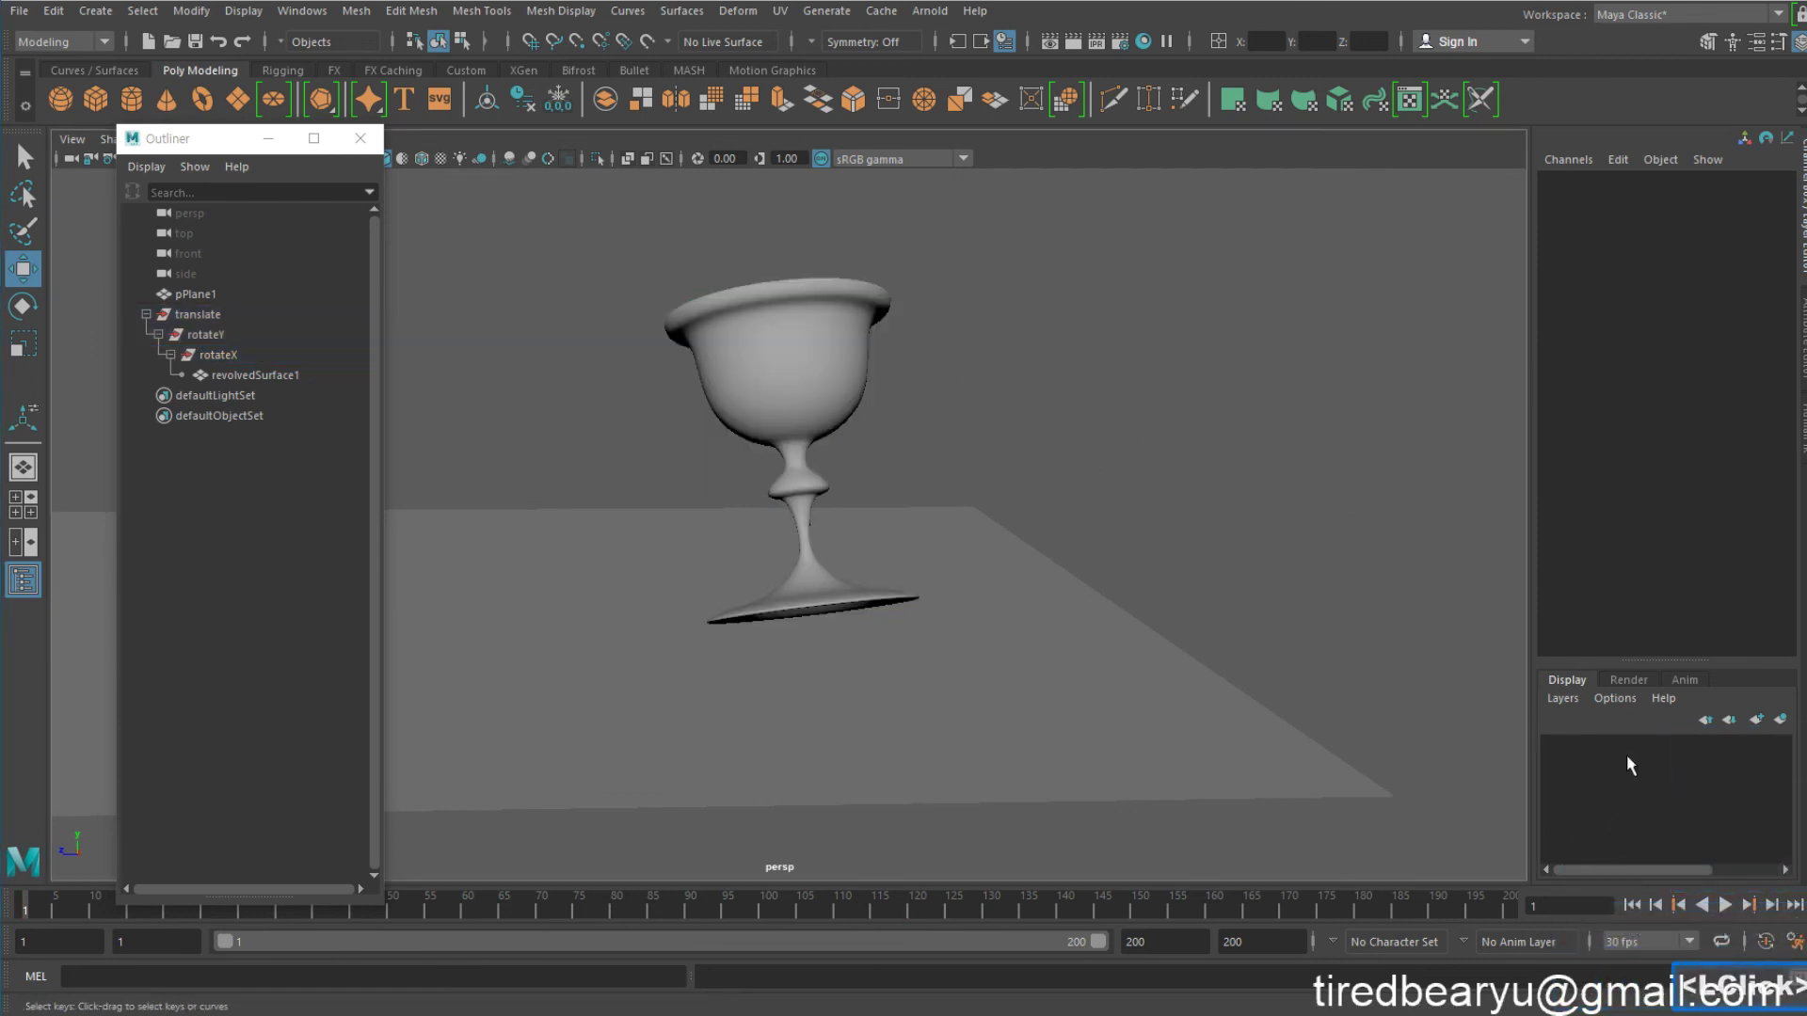
pyautogui.click(1728, 906)
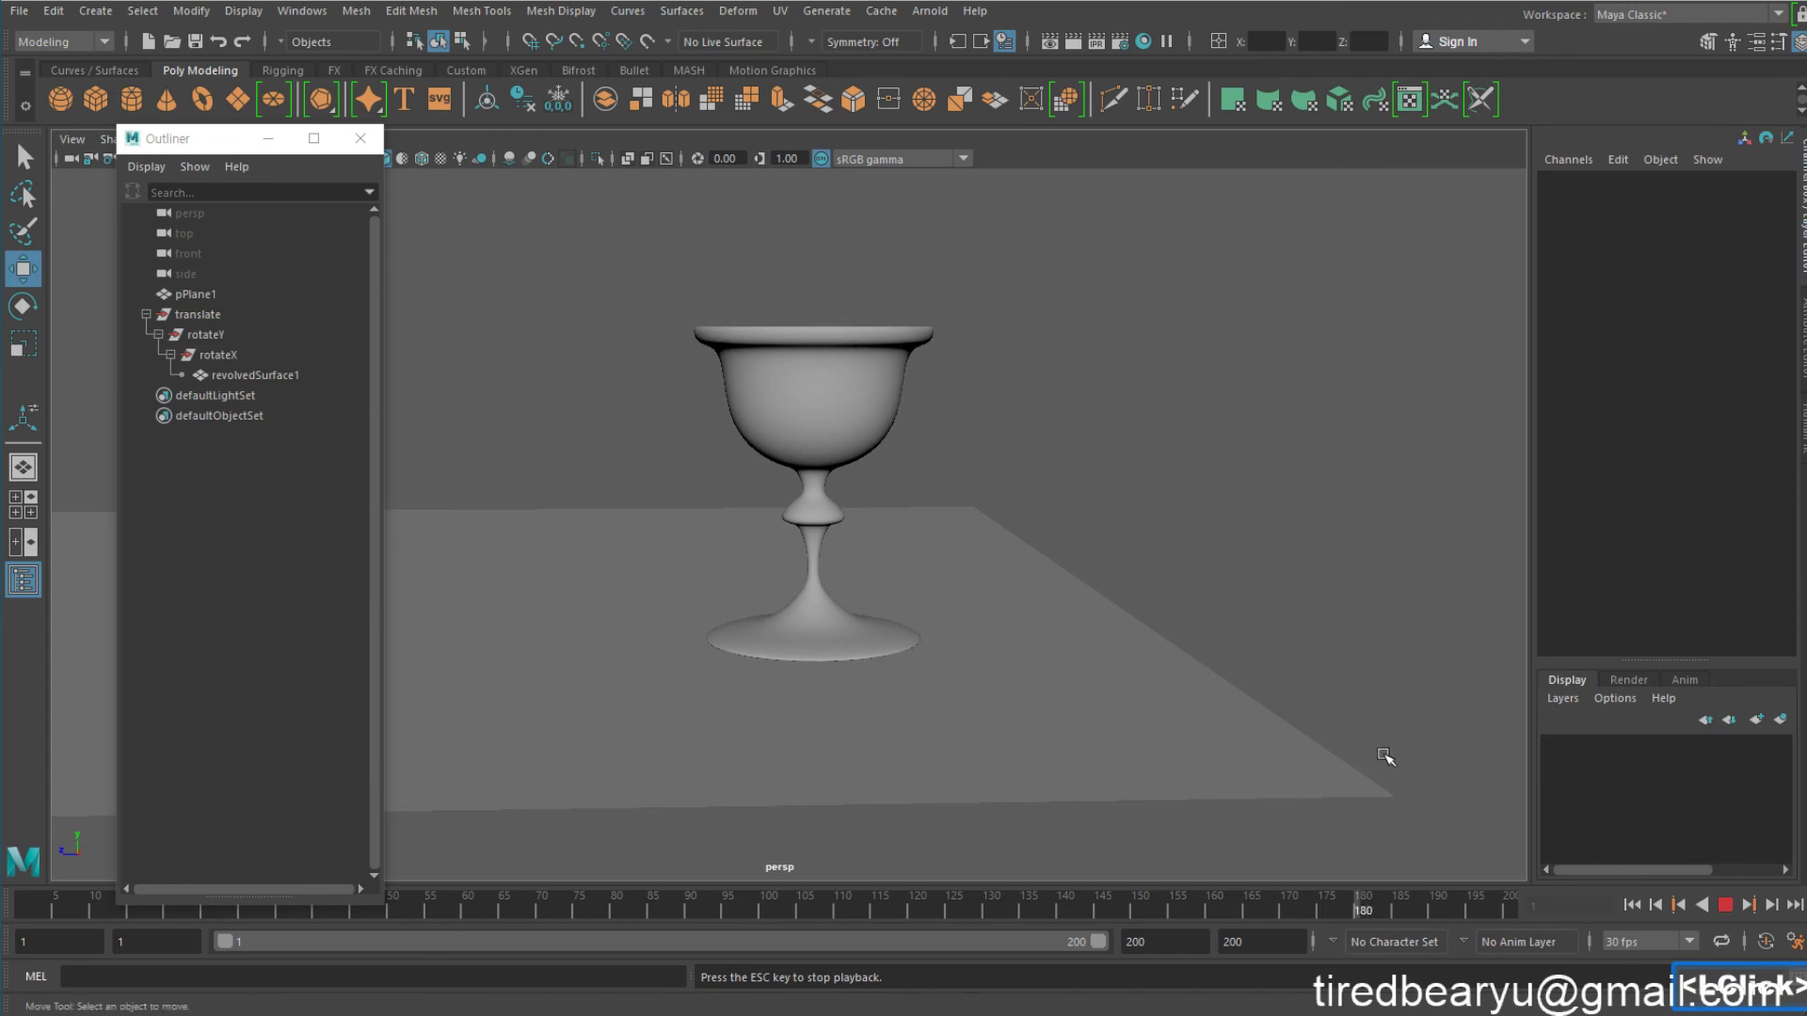
pyautogui.keyDown('alt'); pyautogui.moveTo(1303, 650); pyautogui.dragTo(1270, 638); pyautogui.keyUp('alt')
pyautogui.keyDown('alt'); pyautogui.middleClick(1269, 639); pyautogui.keyUp('alt')
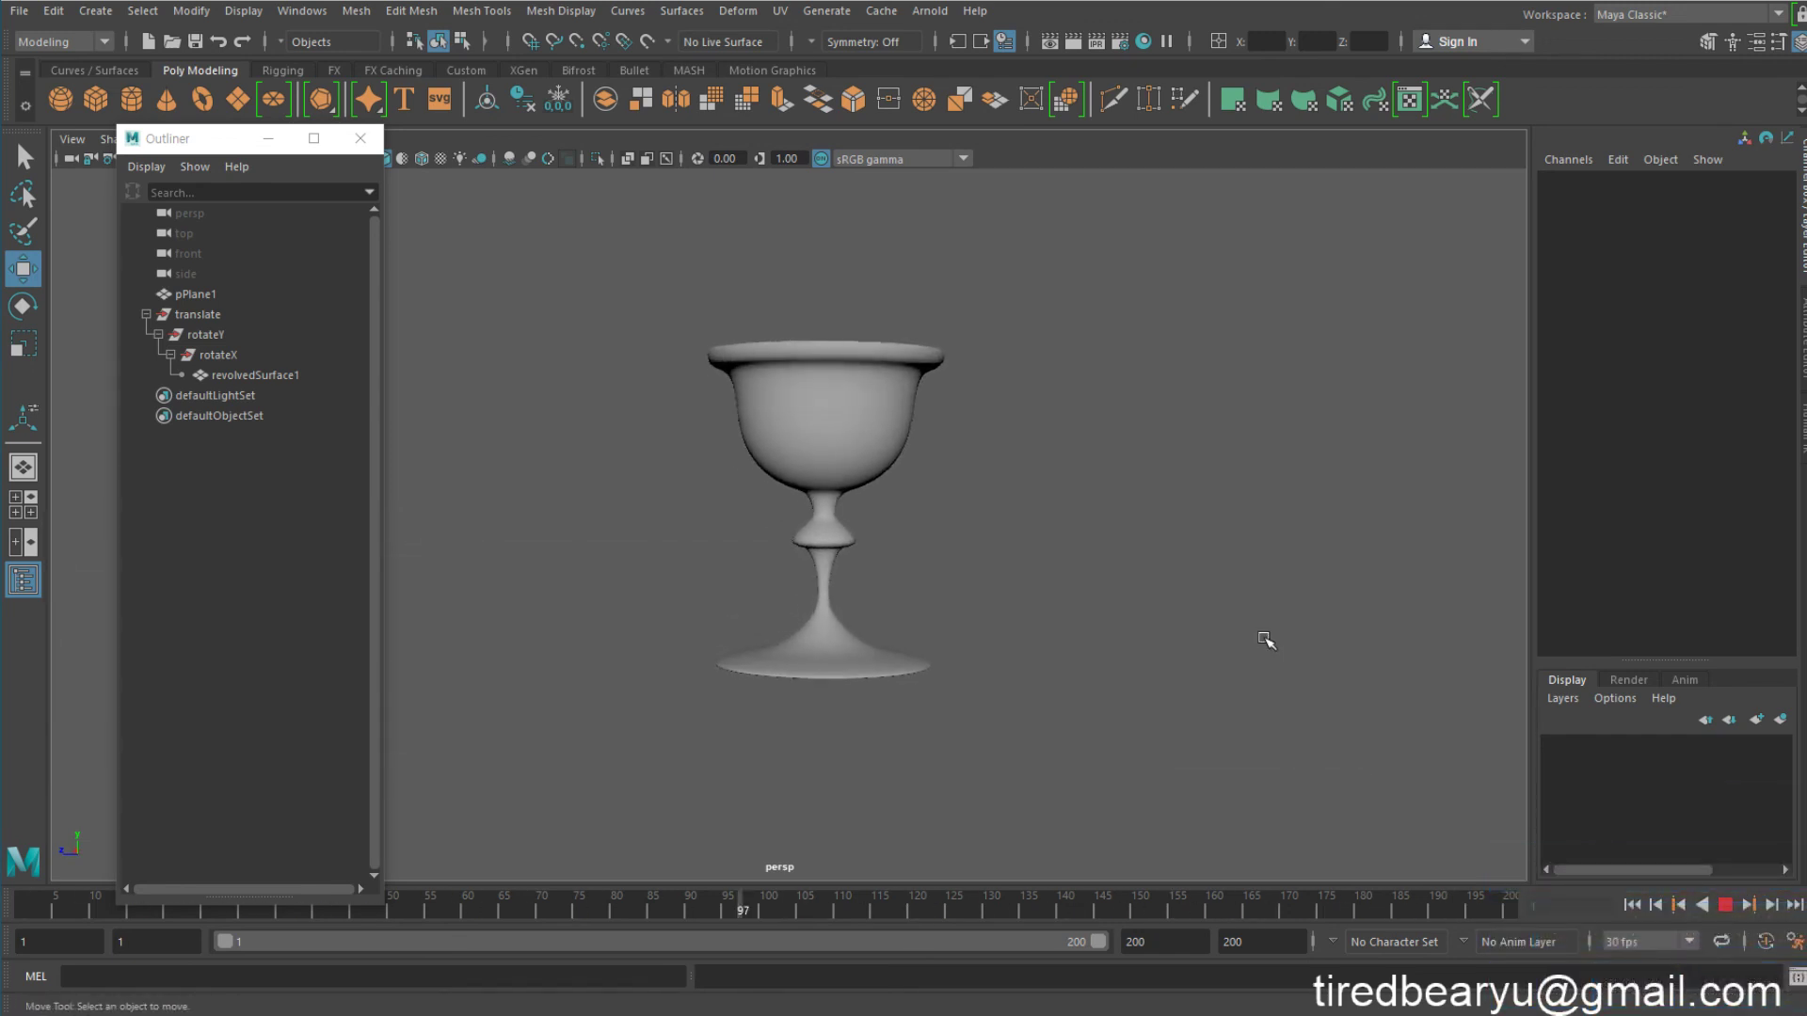
pyautogui.keyDown('alt'); pyautogui.moveTo(1340, 573); pyautogui.dragTo(1302, 612); pyautogui.keyUp('alt')
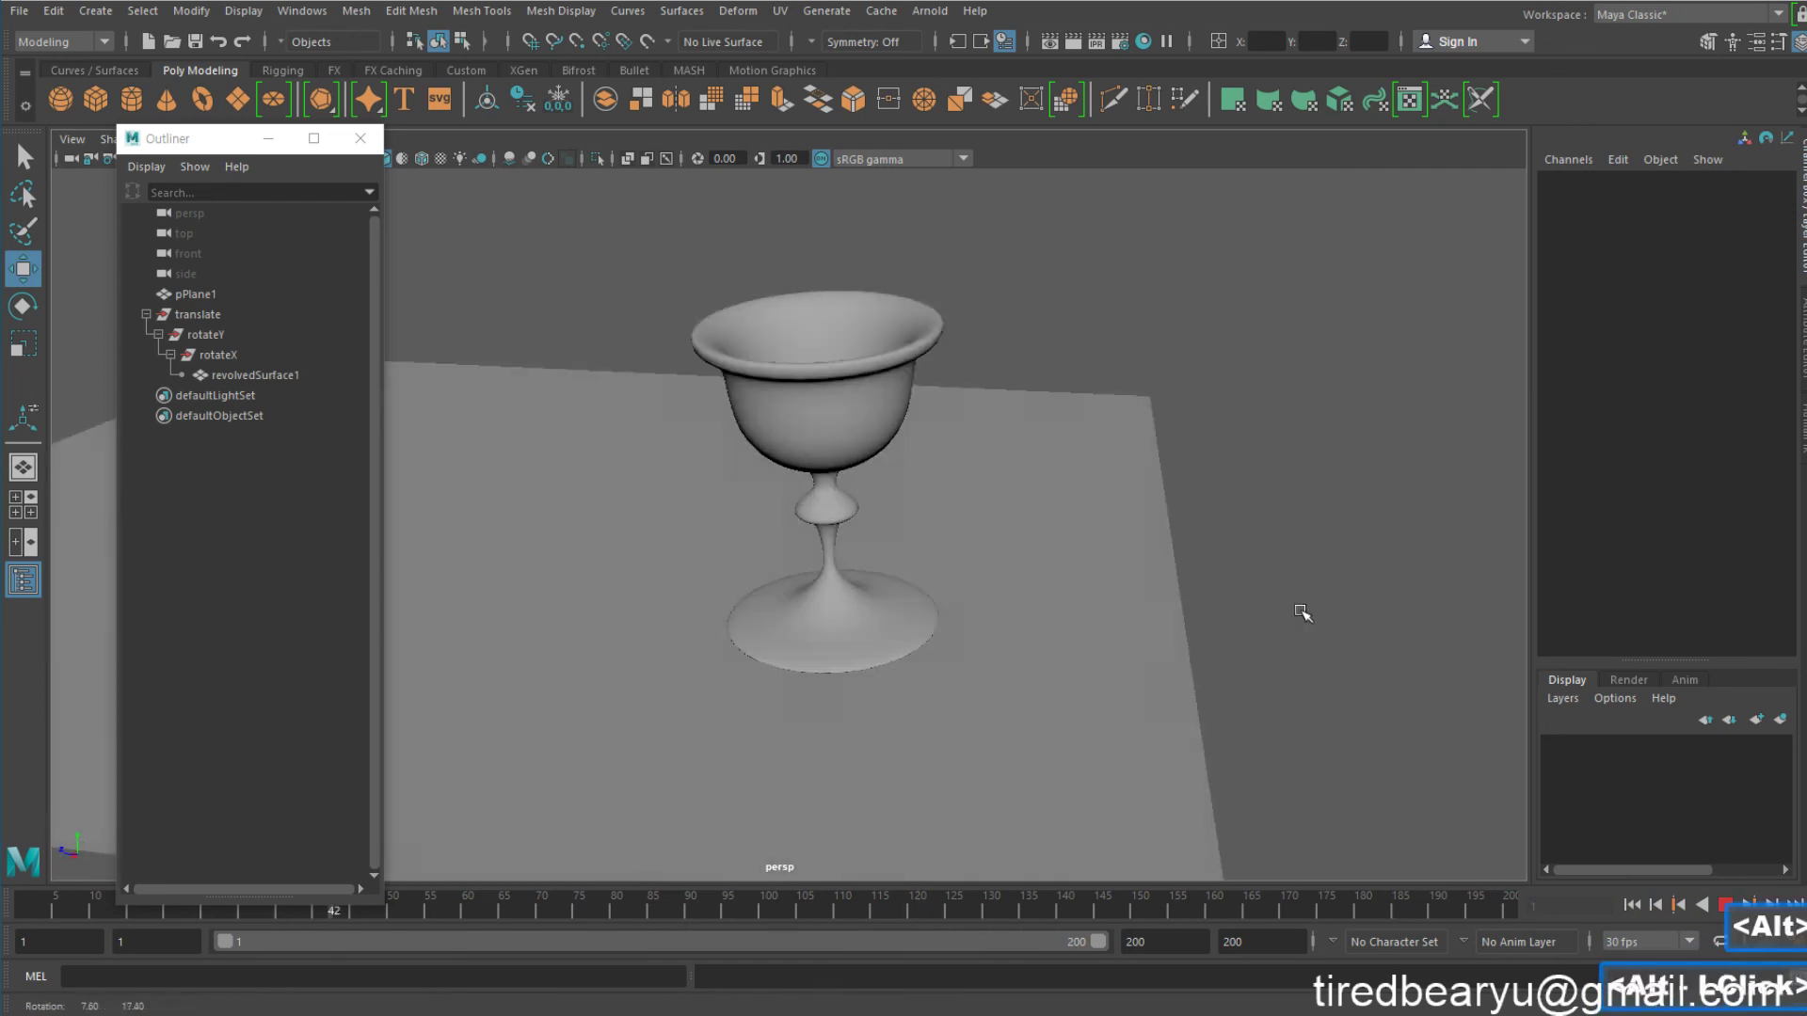
pyautogui.keyDown('alt'); pyautogui.moveTo(1303, 613); pyautogui.dragTo(1190, 589, button='right'); pyautogui.keyUp('alt')
pyautogui.keyDown('alt'); pyautogui.moveTo(1190, 589); pyautogui.dragTo(1185, 569); pyautogui.keyUp('alt')
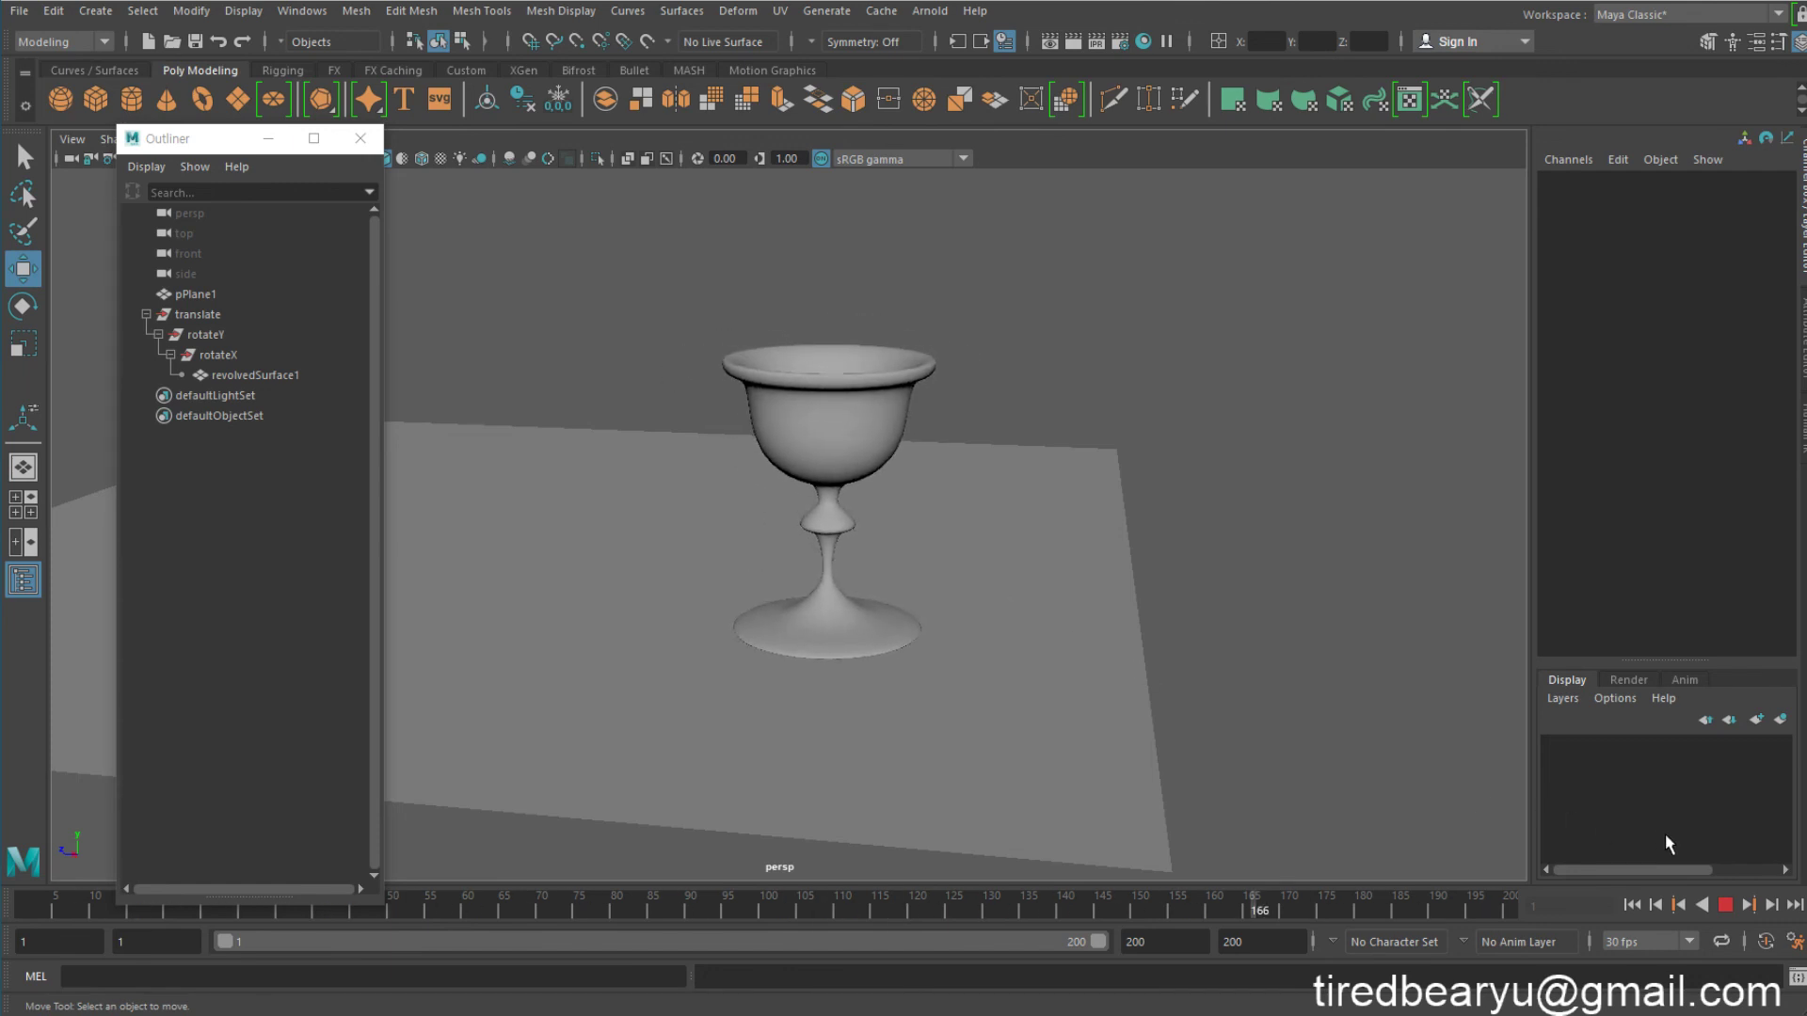
pyautogui.click(1725, 907)
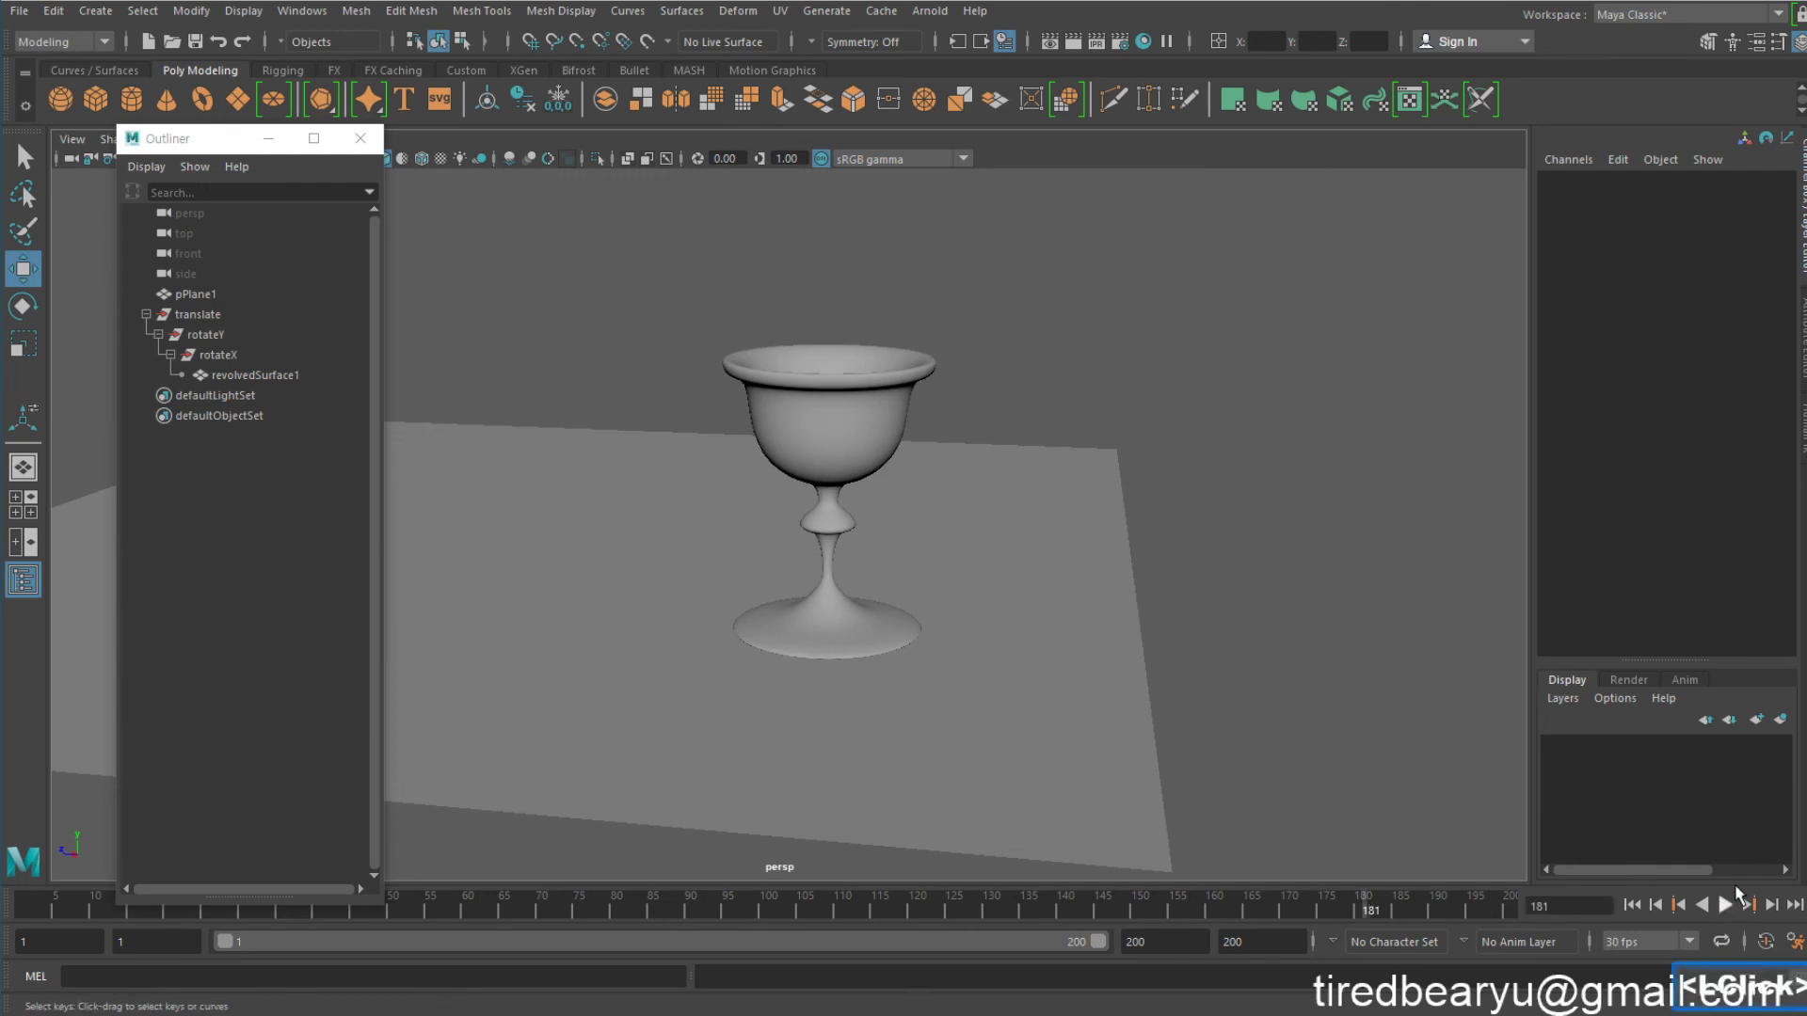